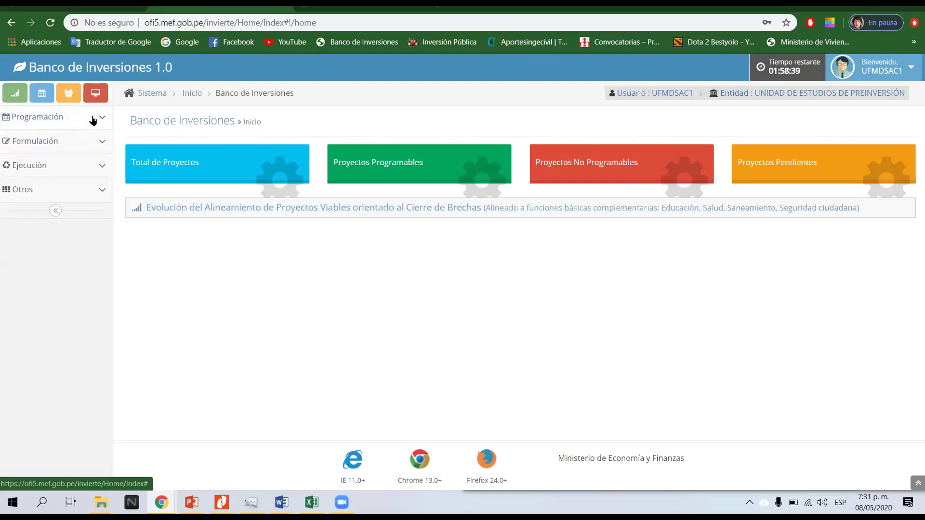
- Expand the Programación section and highlight the IDEA DE INVERSIÓN stage on the investment route slide in PowerPoint
{"action": "left_click", "coordinate": [93, 119]}
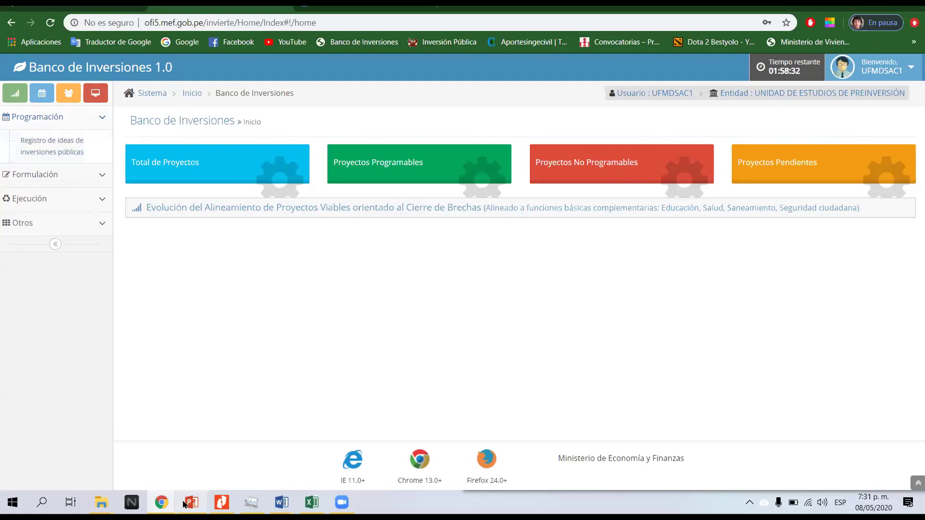
{"action": "key", "text": "alt+Tab"}
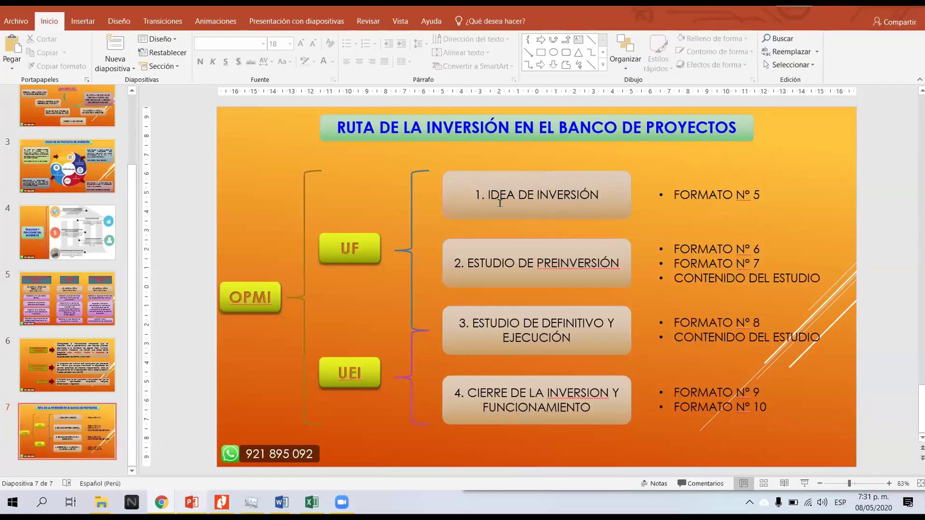
{"action": "left_click_drag", "start_coordinate": [489, 195], "coordinate": [590, 195]}
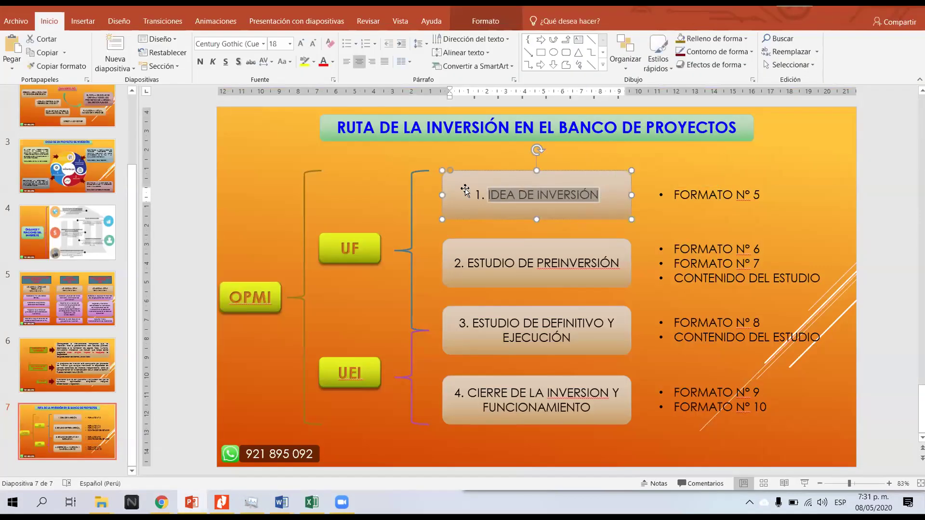
{"action": "left_click", "coordinate": [470, 153]}
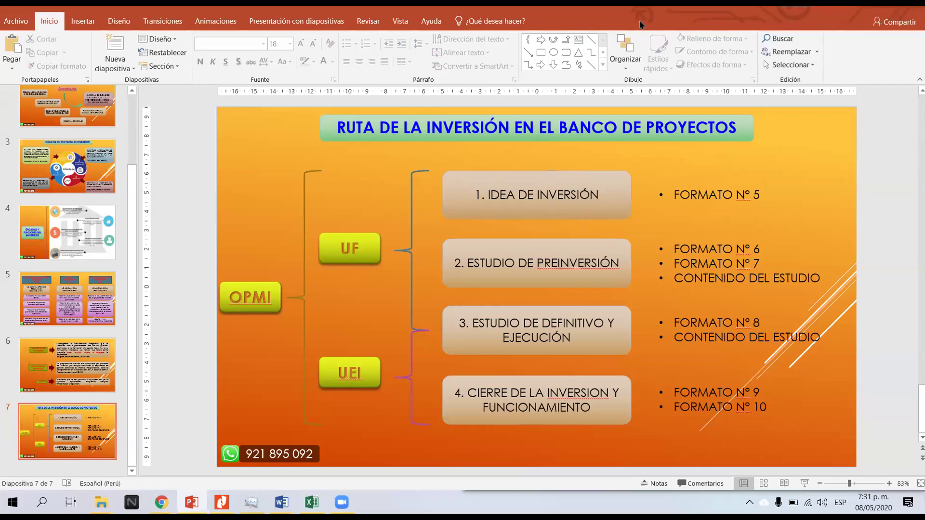
{"action": "double_click", "coordinate": [640, 22]}
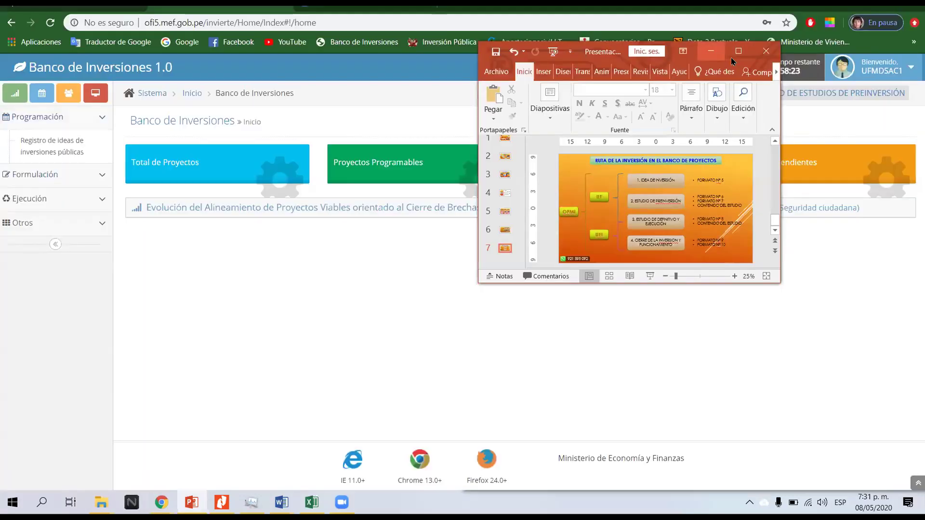
{"action": "left_click", "coordinate": [731, 57]}
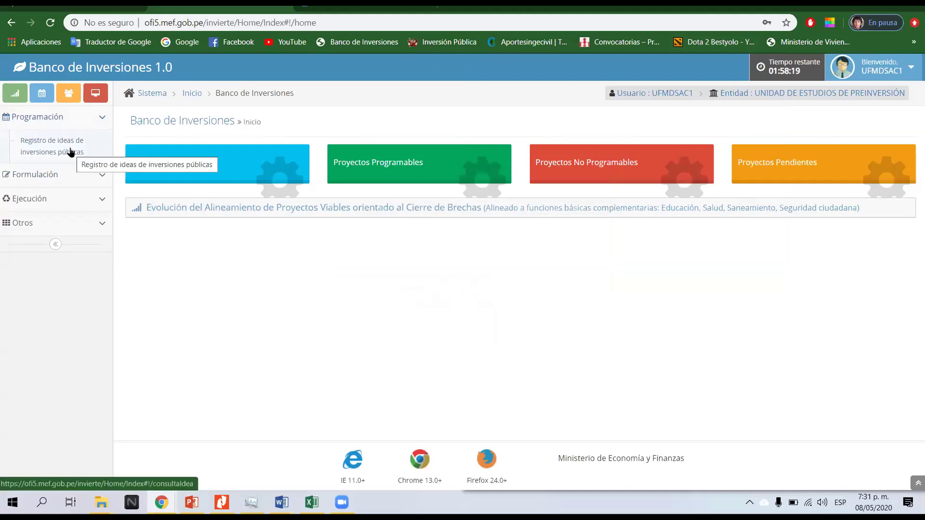
- Open the registry of public investment ideas in the browser and examine the list of registered ideas and its record total
{"action": "left_click", "coordinate": [71, 152]}
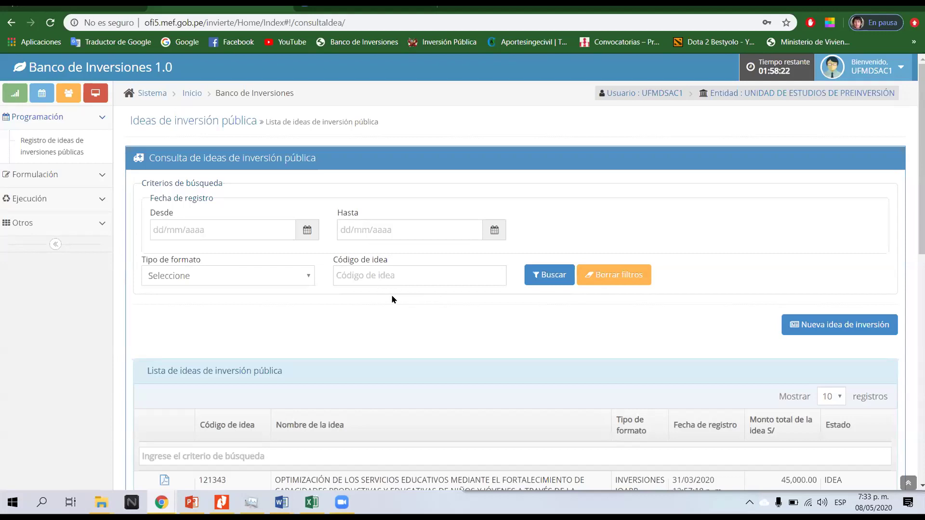
{"action": "scroll", "coordinate": [514, 235], "scroll_direction": "down", "scroll_amount": 7}
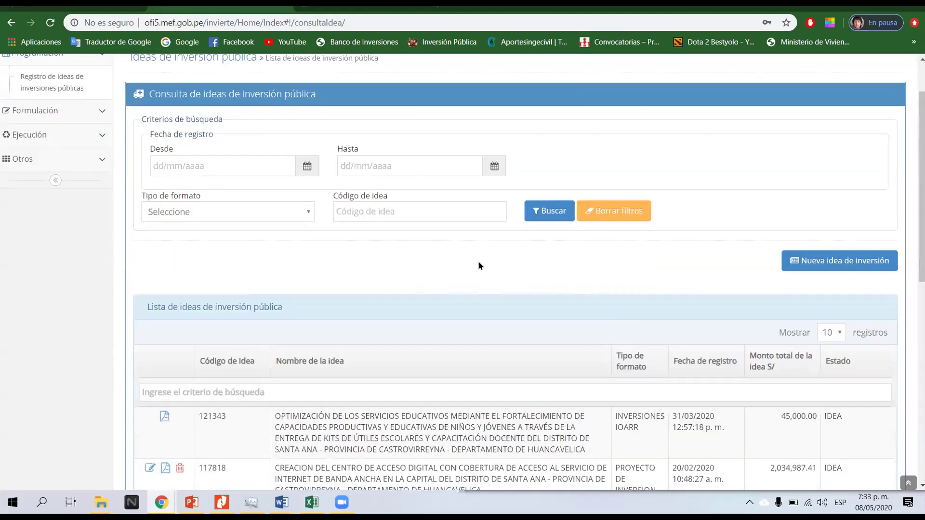
{"action": "scroll", "coordinate": [377, 265], "scroll_direction": "down", "scroll_amount": 5}
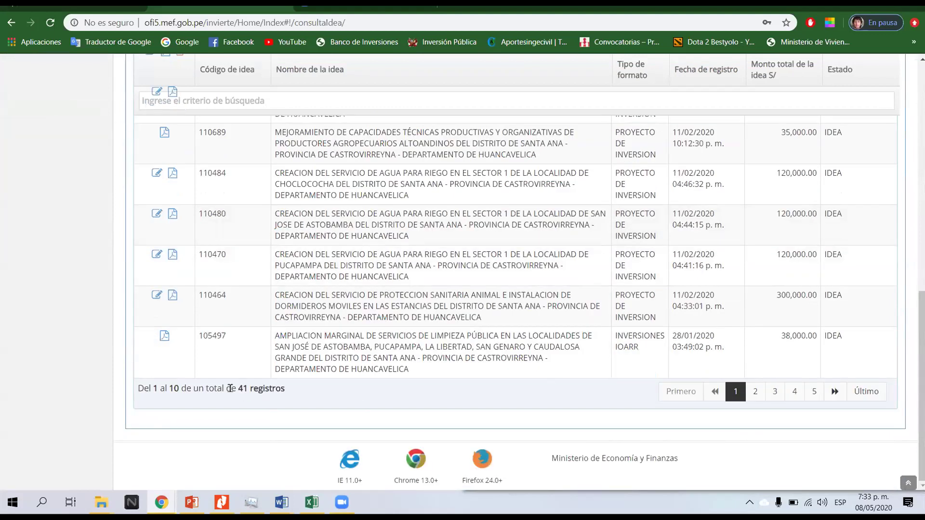
{"action": "left_click_drag", "start_coordinate": [244, 388], "coordinate": [153, 391]}
{"action": "left_click", "coordinate": [290, 393]}
{"action": "left_click_drag", "start_coordinate": [290, 393], "coordinate": [144, 392]}
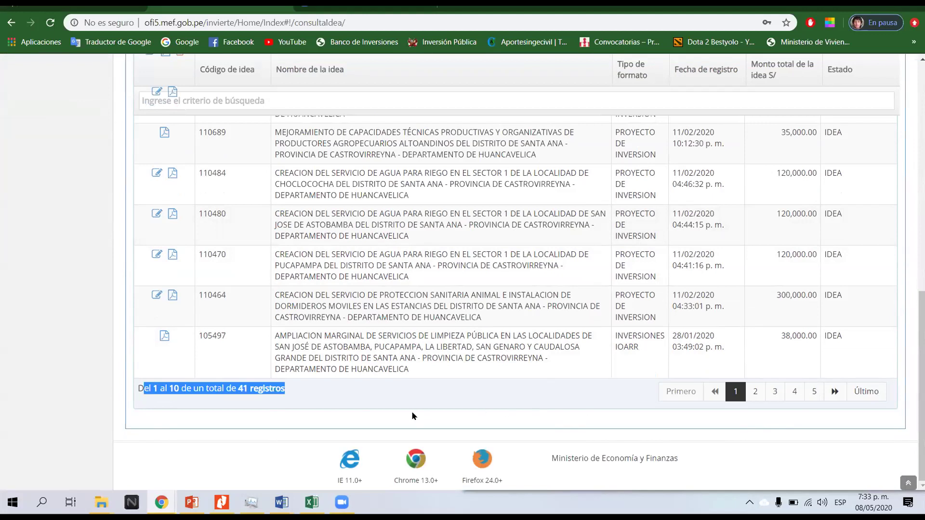
{"action": "scroll", "coordinate": [399, 410], "scroll_direction": "up", "scroll_amount": 1}
{"action": "scroll", "coordinate": [349, 393], "scroll_direction": "up", "scroll_amount": 4}
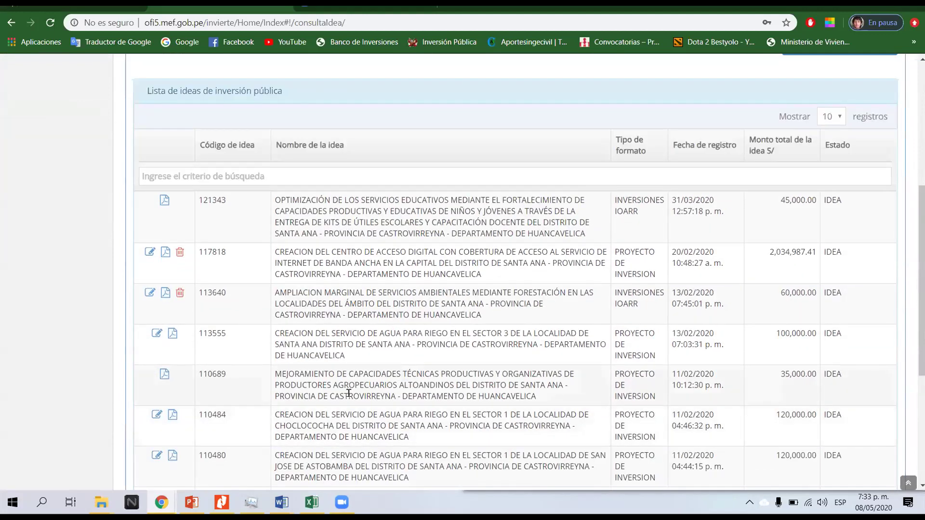
{"action": "scroll", "coordinate": [357, 338], "scroll_direction": "up", "scroll_amount": 6}
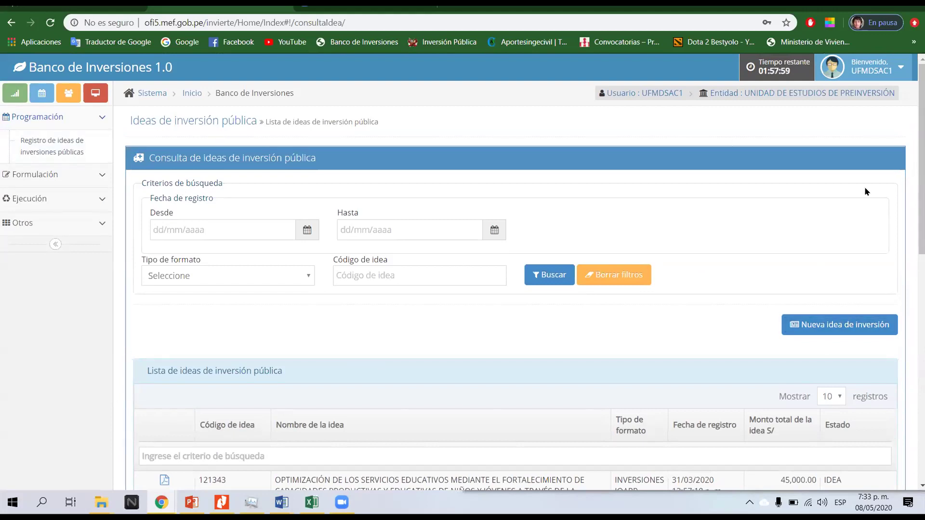
- Start a new investment idea and look over the Datos Generales section of its registration form
{"action": "left_click", "coordinate": [837, 329]}
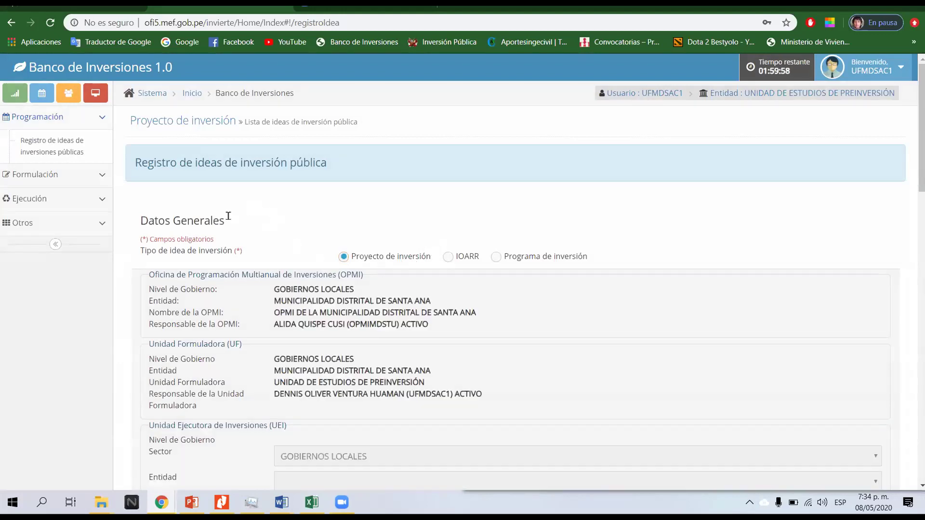
{"action": "scroll", "coordinate": [220, 195], "scroll_direction": "down", "scroll_amount": 1}
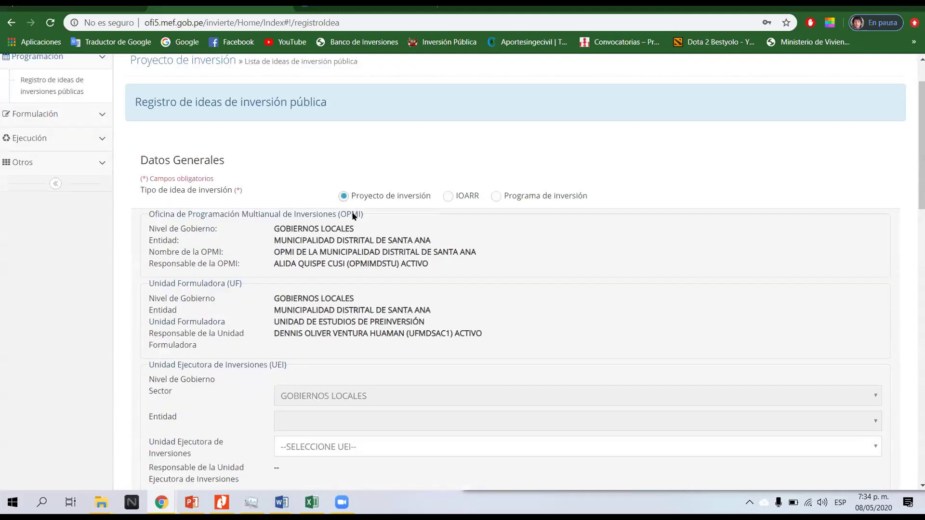
{"action": "scroll", "coordinate": [353, 214], "scroll_direction": "up", "scroll_amount": 1}
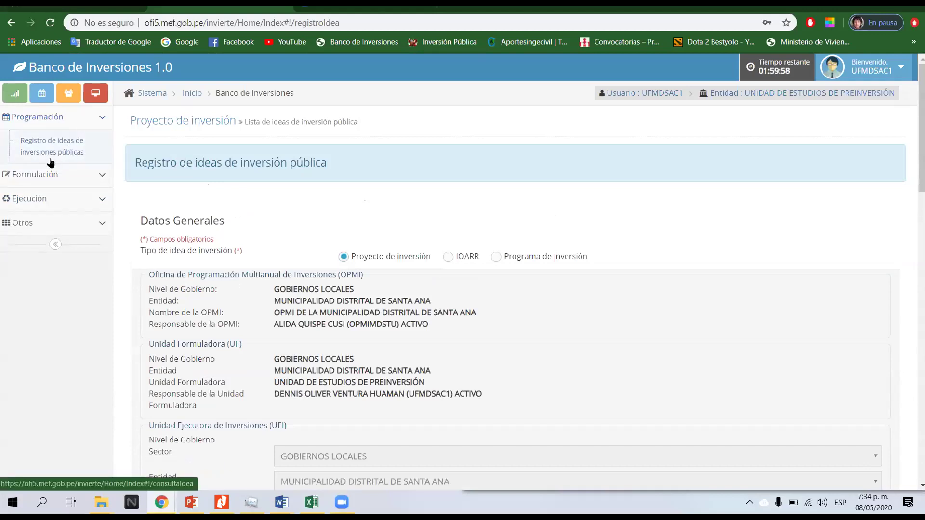
- Switch to PowerPoint and highlight FORMATO Nº 5 beside the investment idea stage on the route slide
{"action": "left_click", "coordinate": [192, 502]}
{"action": "left_click", "coordinate": [734, 54]}
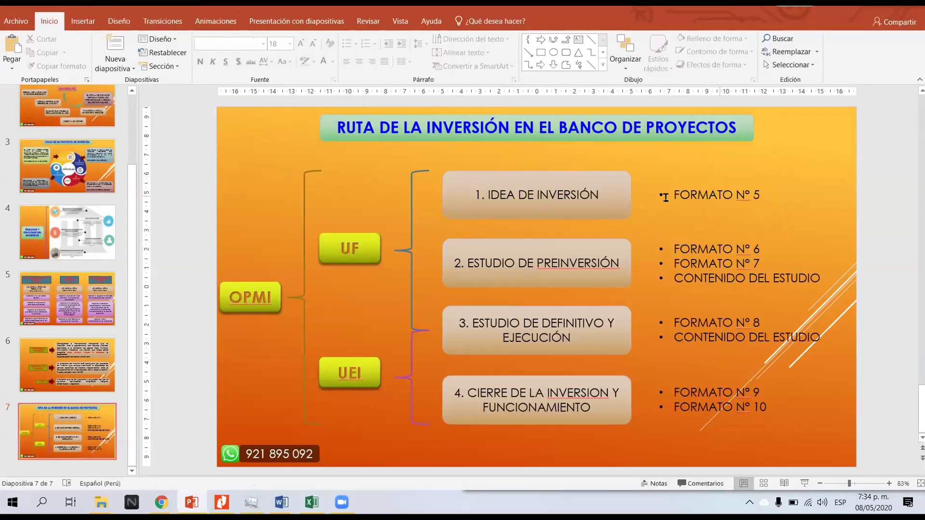
{"action": "left_click_drag", "start_coordinate": [673, 195], "coordinate": [762, 198]}
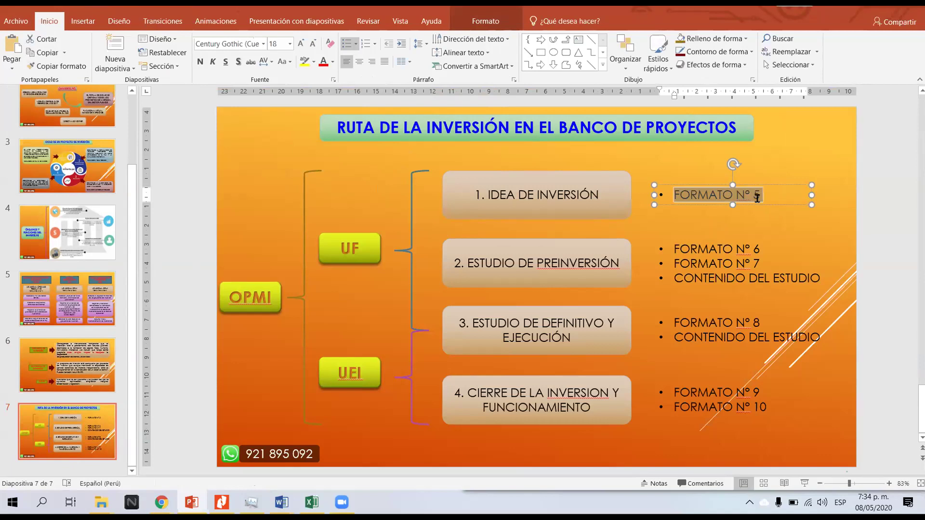
- Switch to Chrome and, in a new tab, open the Formatos list under Anexos y Formatos on the MEF Inversión Pública site
{"action": "mouse_move", "coordinate": [161, 502]}
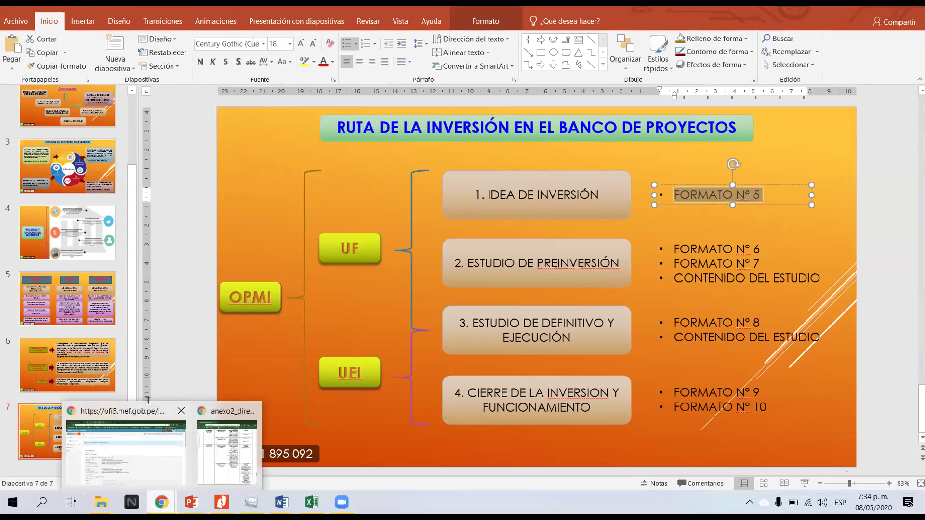
{"action": "key", "text": "alt+Tab"}
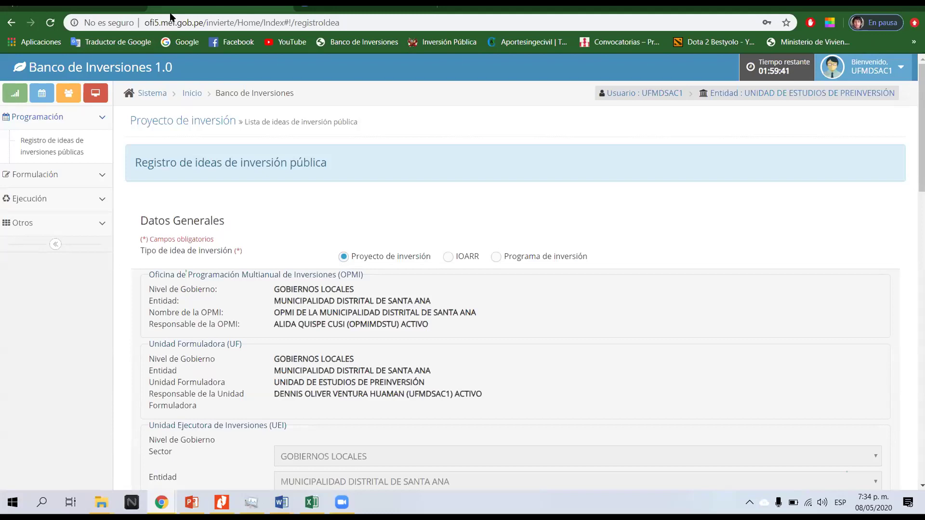
{"action": "key", "text": "ctrl+t"}
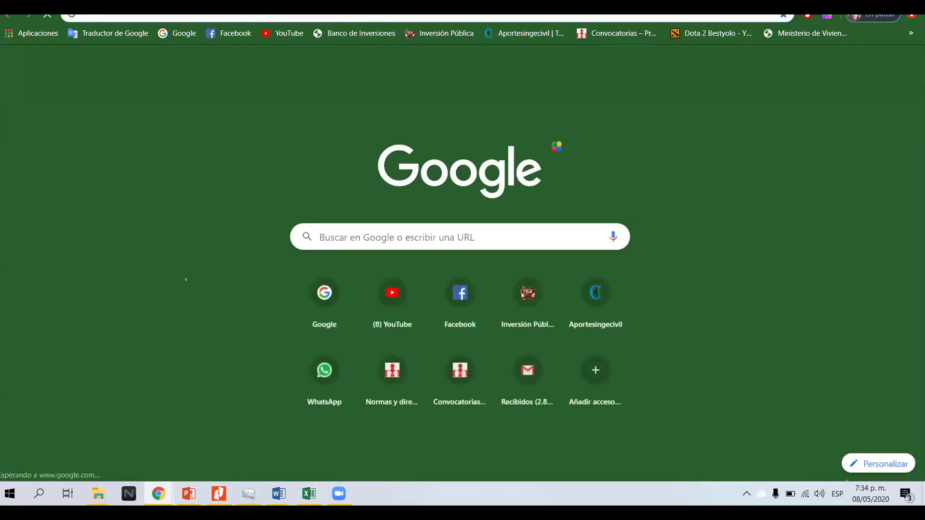
{"action": "left_click", "coordinate": [440, 33]}
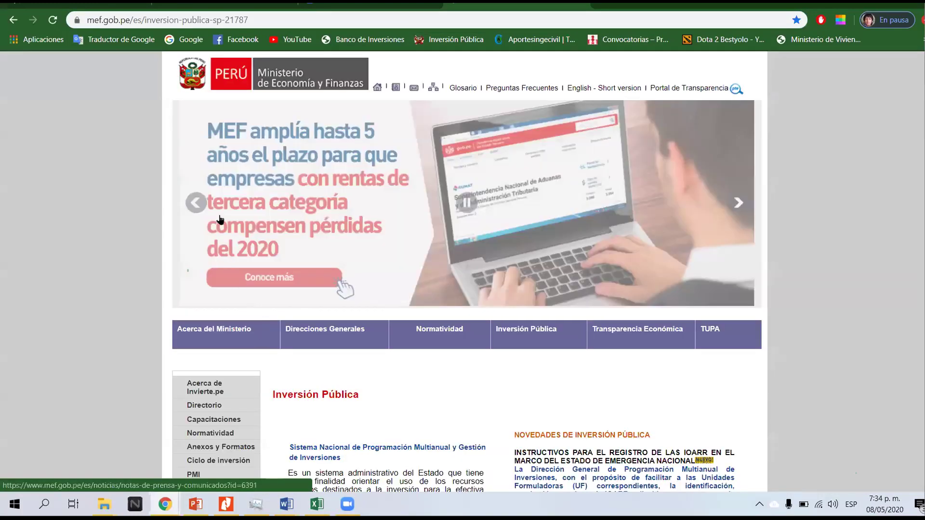
{"action": "scroll", "coordinate": [217, 215], "scroll_direction": "down", "scroll_amount": 5}
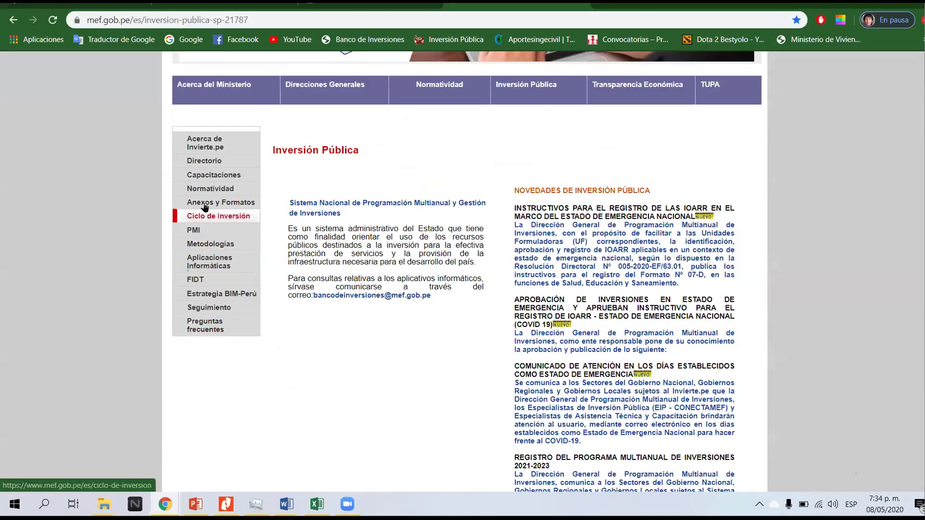
{"action": "left_click", "coordinate": [228, 203]}
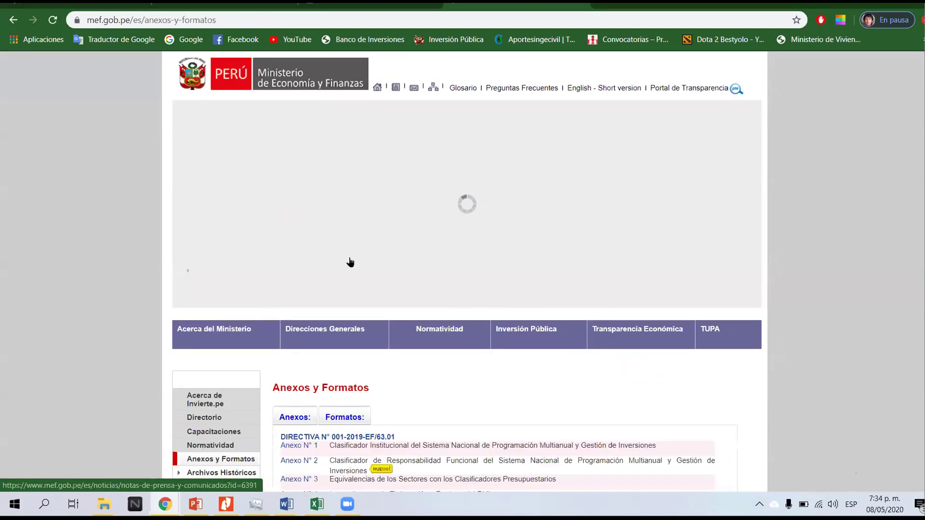
{"action": "scroll", "coordinate": [348, 290], "scroll_direction": "down", "scroll_amount": 3}
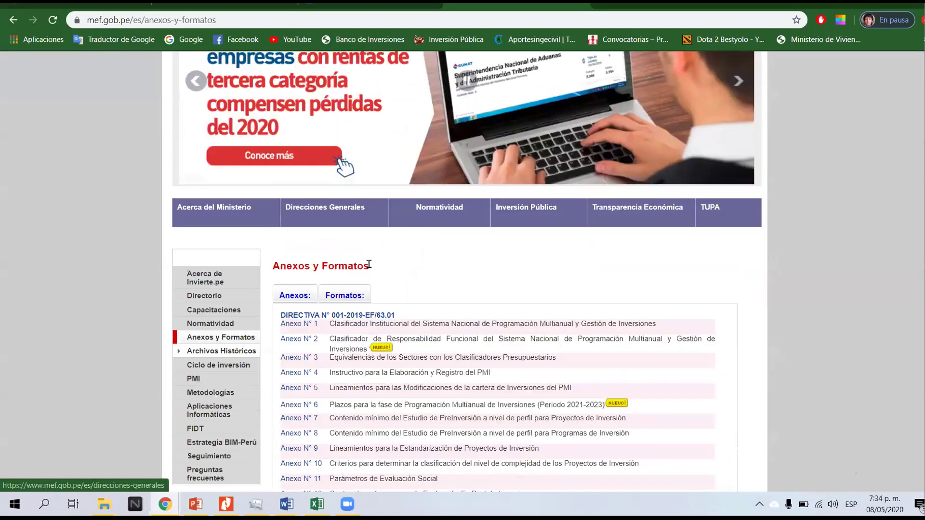
{"action": "left_click", "coordinate": [344, 294]}
{"action": "scroll", "coordinate": [332, 275], "scroll_direction": "down", "scroll_amount": 4}
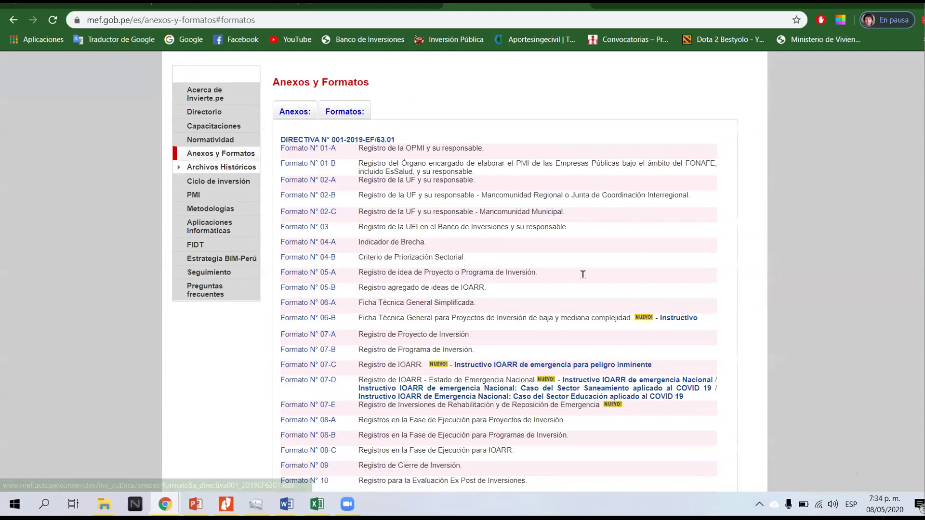
- Examine the Formato N° 05-A and 05-B entries, comparing the registration of project or programme ideas with that of IOARR ideas
{"action": "scroll", "coordinate": [326, 190], "scroll_direction": "down", "scroll_amount": 3}
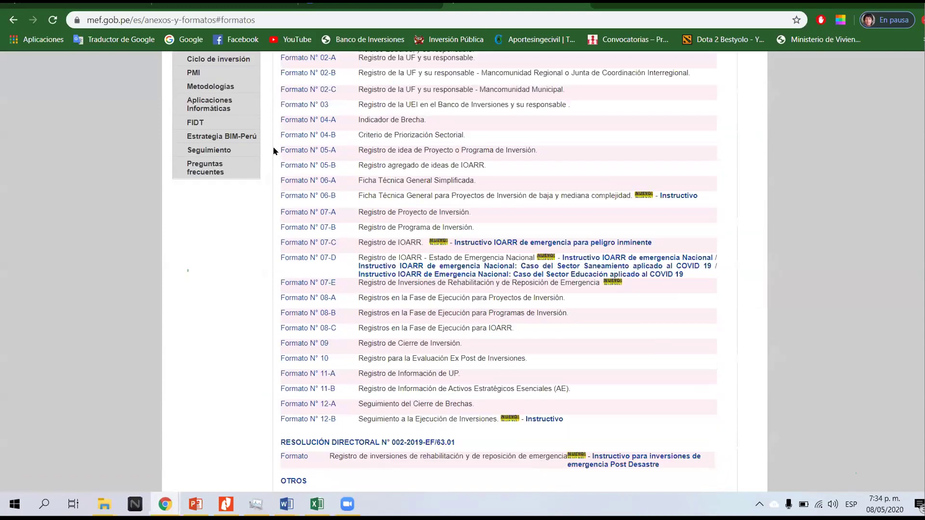
{"action": "left_click_drag", "start_coordinate": [275, 155], "coordinate": [392, 163]}
{"action": "left_click_drag", "start_coordinate": [277, 182], "coordinate": [477, 183]}
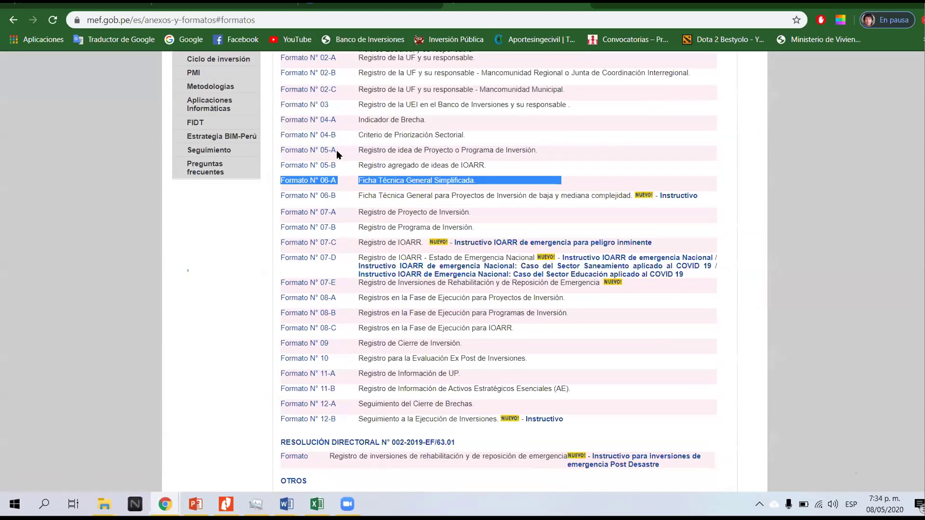
{"action": "left_click", "coordinate": [364, 149]}
{"action": "mouse_move", "coordinate": [364, 150]}
{"action": "left_mouse_down"}
{"action": "mouse_move", "coordinate": [525, 152]}
{"action": "mouse_move", "coordinate": [452, 159]}
{"action": "mouse_move", "coordinate": [540, 151]}
{"action": "mouse_move", "coordinate": [355, 155]}
{"action": "left_mouse_up"}
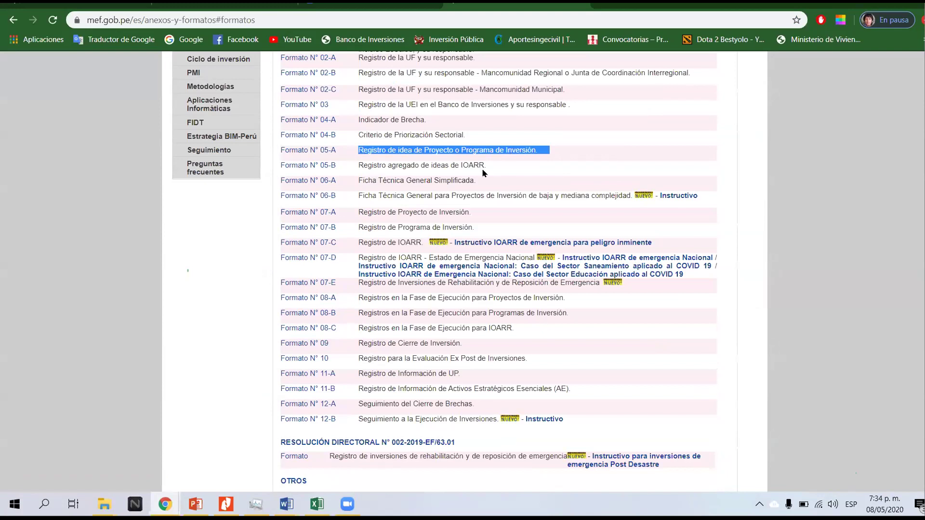
{"action": "left_click", "coordinate": [429, 164]}
{"action": "left_click_drag", "start_coordinate": [491, 165], "coordinate": [387, 167]}
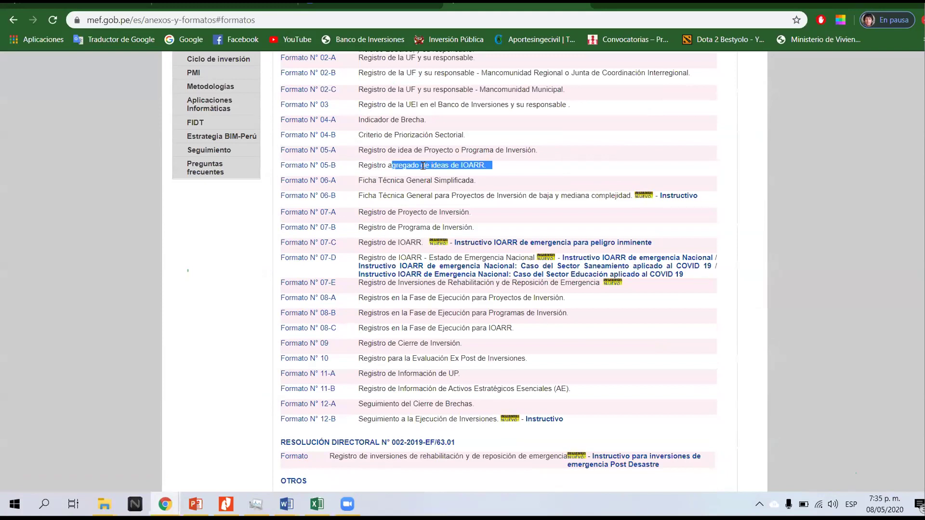
{"action": "left_click", "coordinate": [359, 165]}
{"action": "left_click_drag", "start_coordinate": [496, 168], "coordinate": [285, 148]}
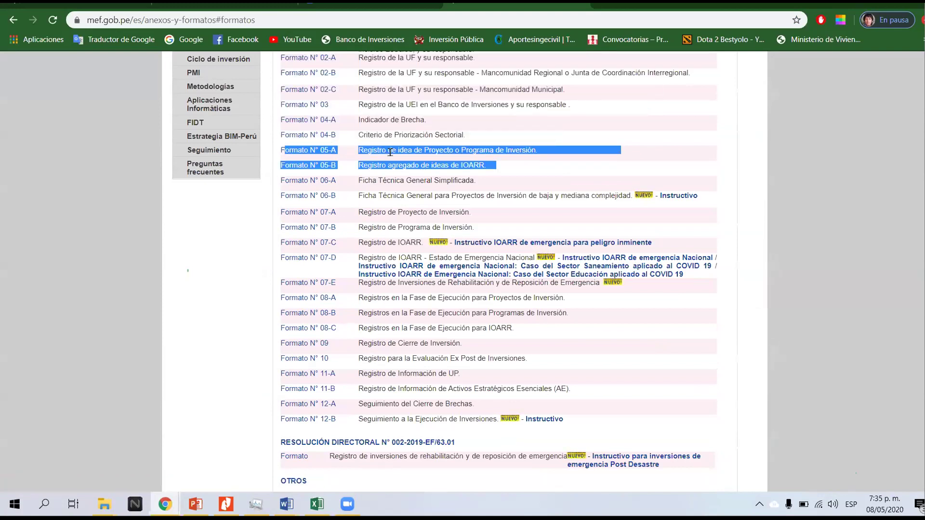
{"action": "left_click", "coordinate": [420, 164]}
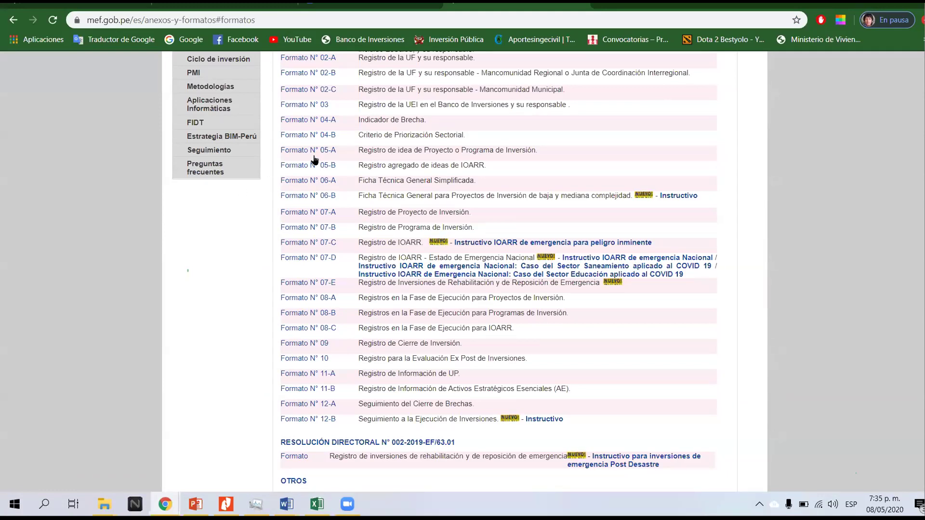
{"action": "left_click", "coordinate": [339, 181]}
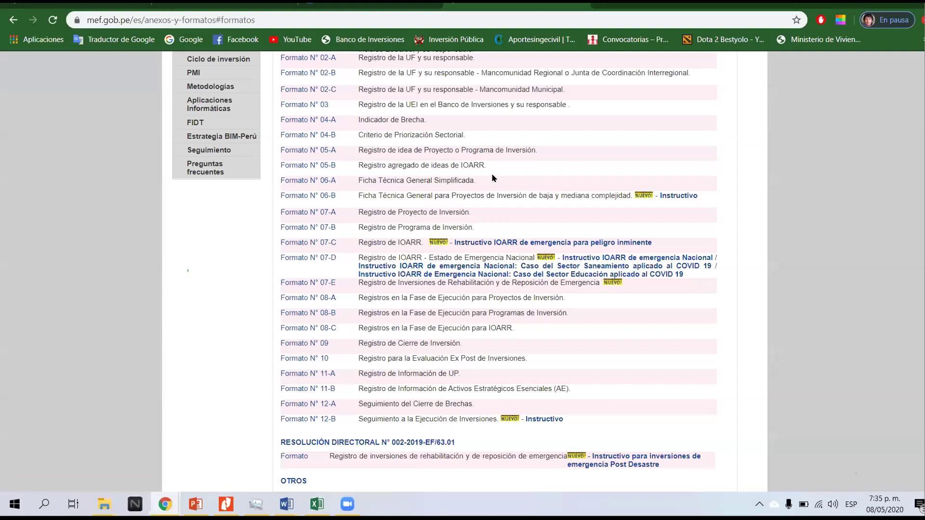
{"action": "left_click_drag", "start_coordinate": [492, 168], "coordinate": [466, 165]}
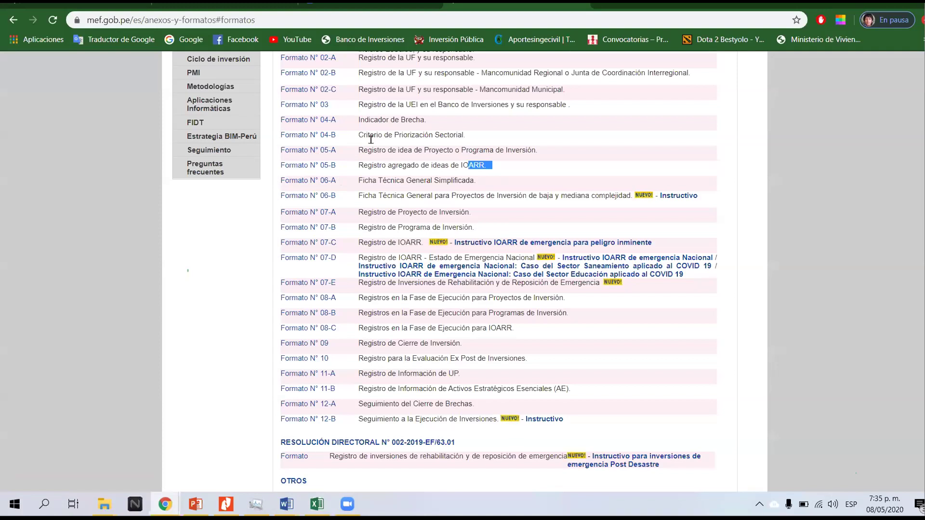
- Download Formato N° 05-A and open the downloaded spreadsheet in Excel
{"action": "left_click", "coordinate": [319, 150]}
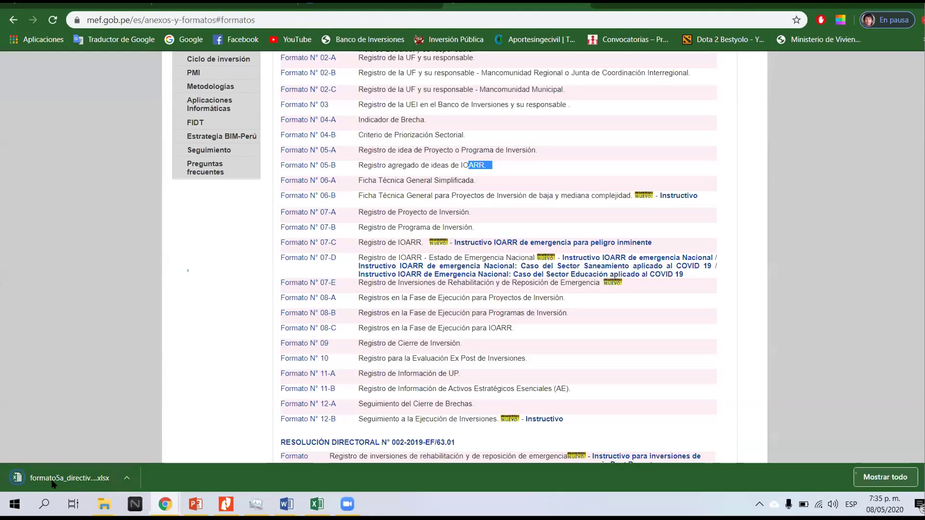
{"action": "left_click", "coordinate": [53, 480]}
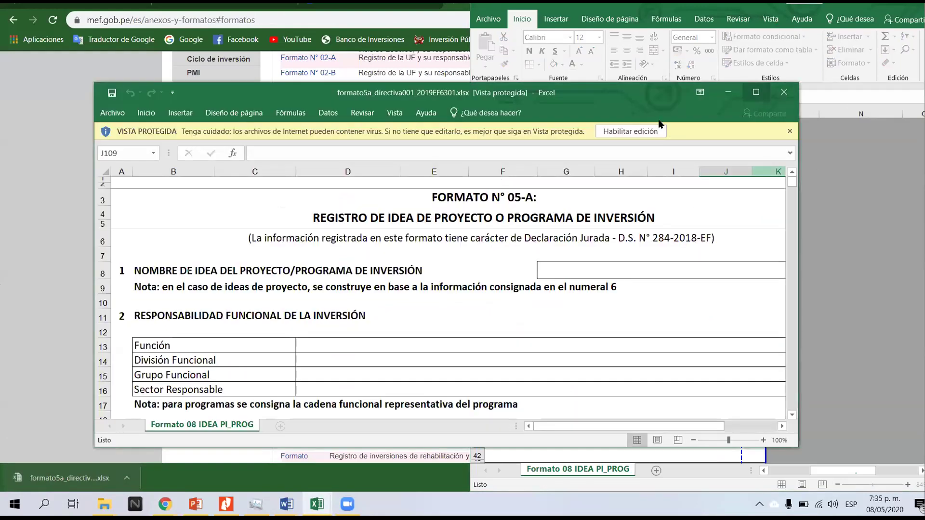
- Examine the blank Formato N° 05-A in full, from the idea name through the execution modality and financing source sections
{"action": "key", "text": "super+Up"}
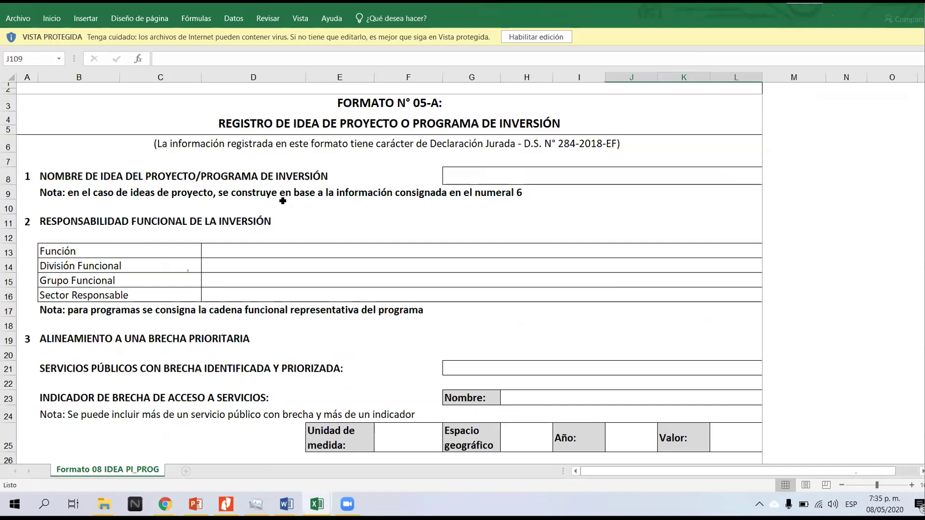
{"action": "scroll", "coordinate": [282, 201], "scroll_direction": "down", "scroll_amount": 3}
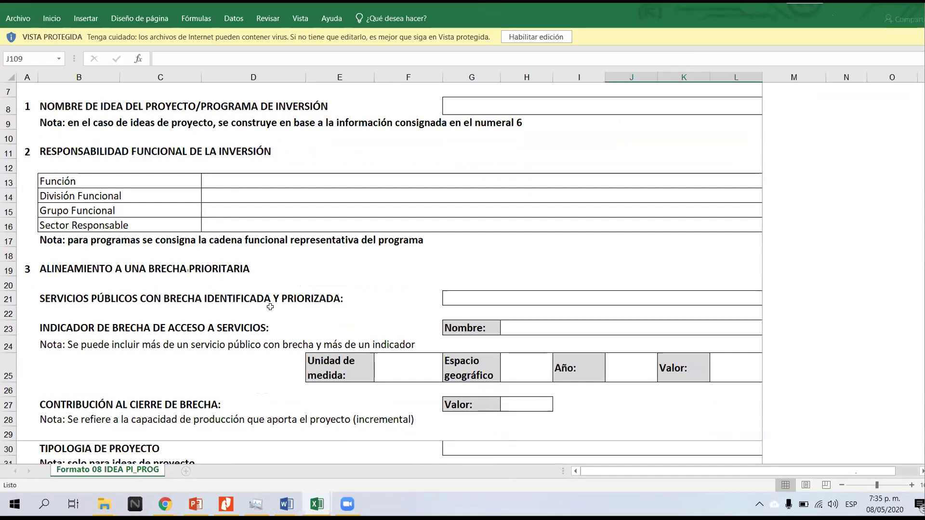
{"action": "scroll", "coordinate": [267, 308], "scroll_direction": "down", "scroll_amount": 5}
{"action": "scroll", "coordinate": [266, 278], "scroll_direction": "down", "scroll_amount": 11}
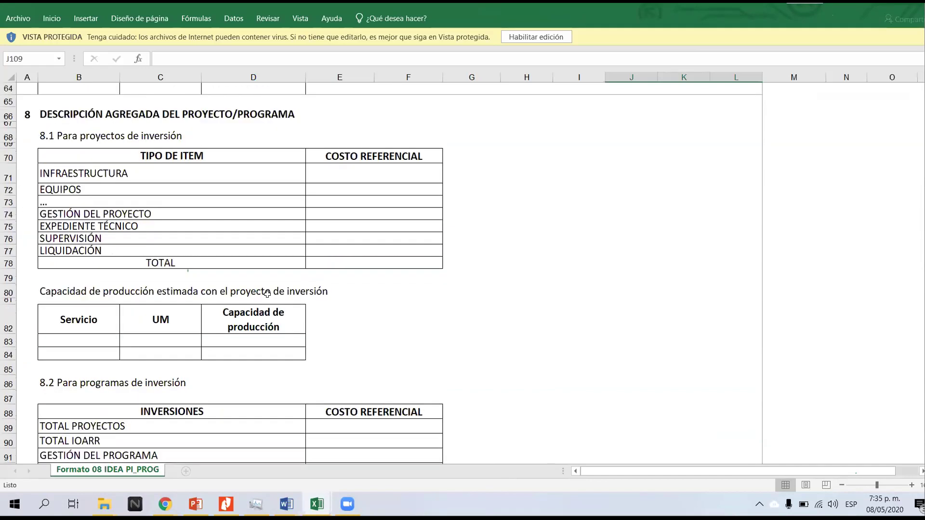
{"action": "scroll", "coordinate": [268, 294], "scroll_direction": "down", "scroll_amount": 11}
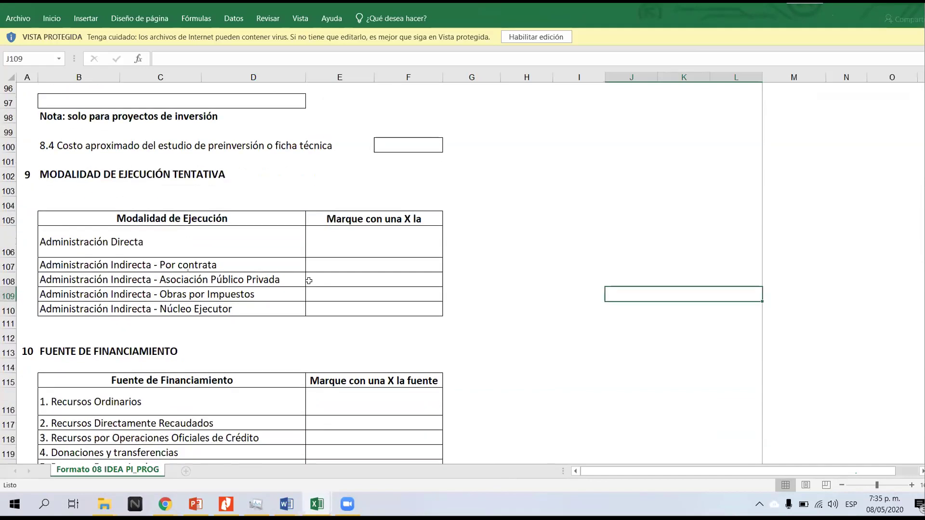
{"action": "scroll", "coordinate": [309, 281], "scroll_direction": "down", "scroll_amount": 4}
{"action": "scroll", "coordinate": [312, 275], "scroll_direction": "up", "scroll_amount": 20}
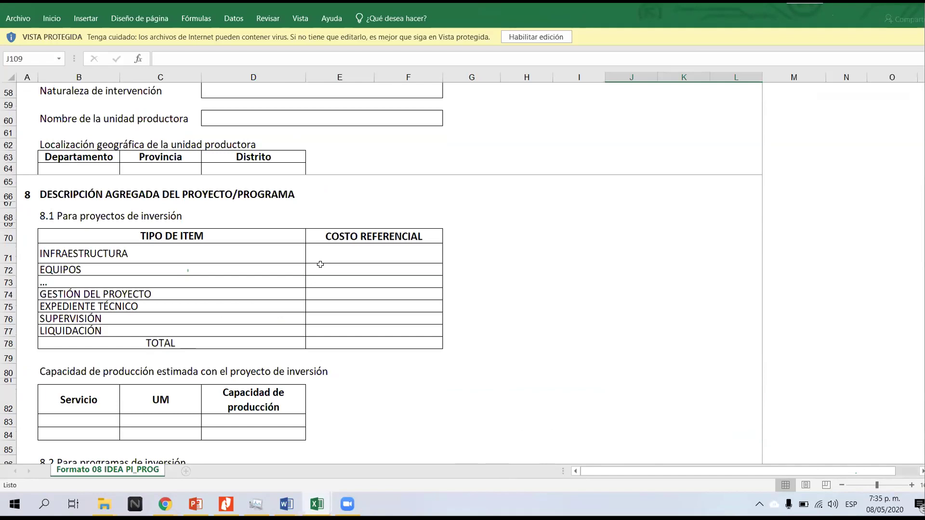
{"action": "scroll", "coordinate": [375, 266], "scroll_direction": "up", "scroll_amount": 10}
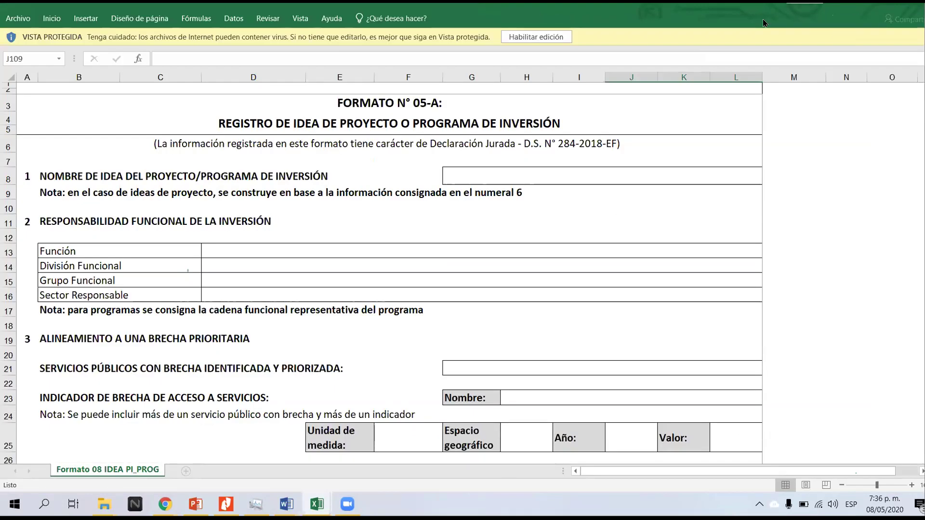
- Close the downloaded blank Formato N° 05-A workbook
{"action": "key", "text": "super+Down"}
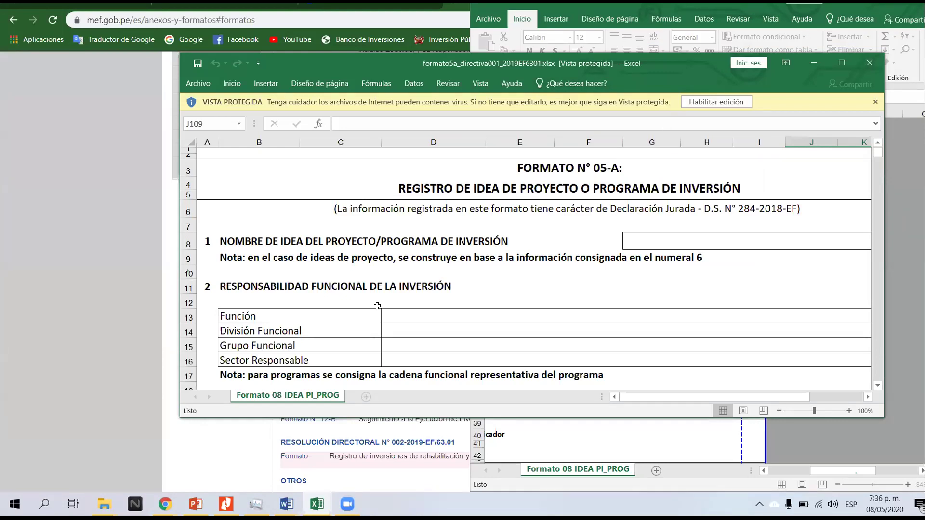
{"action": "scroll", "coordinate": [489, 257], "scroll_direction": "down", "scroll_amount": 3}
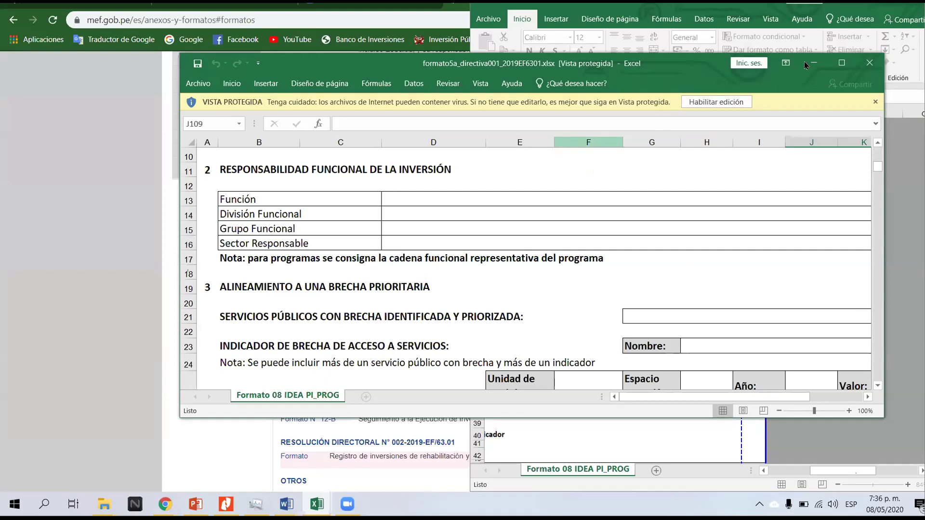
{"action": "left_click", "coordinate": [870, 65]}
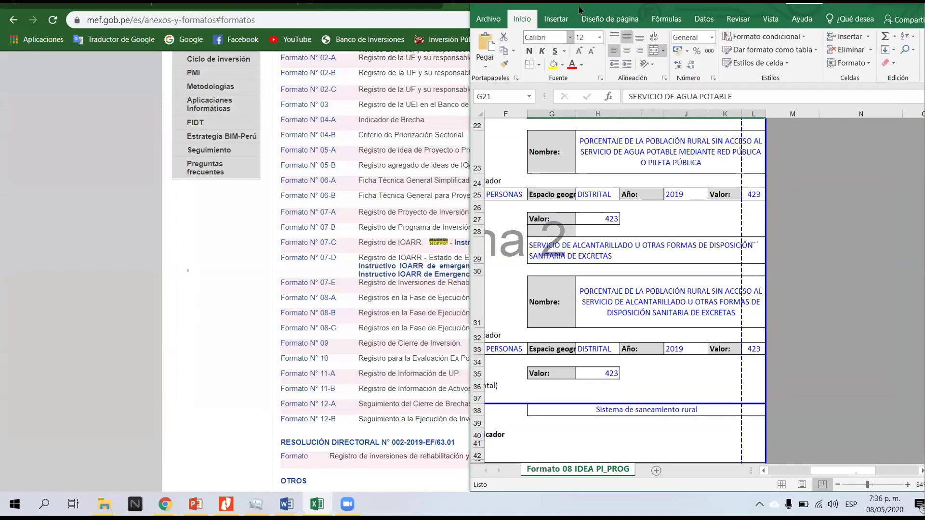
- Maximize the filled-in FORMATO N° 5 workbook and move its vertical page break to the form's outer edge beyond column L
{"action": "left_click_drag", "start_coordinate": [578, 13], "coordinate": [195, 19]}
{"action": "key", "text": "super+Up"}
{"action": "left_click_drag", "start_coordinate": [771, 471], "coordinate": [699, 471]}
{"action": "scroll", "coordinate": [294, 280], "scroll_direction": "up", "scroll_amount": 7}
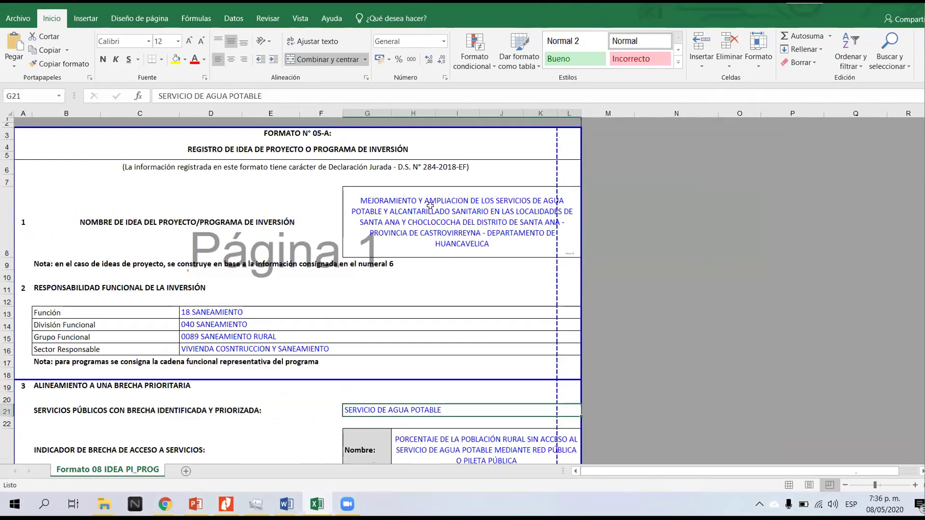
{"action": "left_click", "coordinate": [432, 215]}
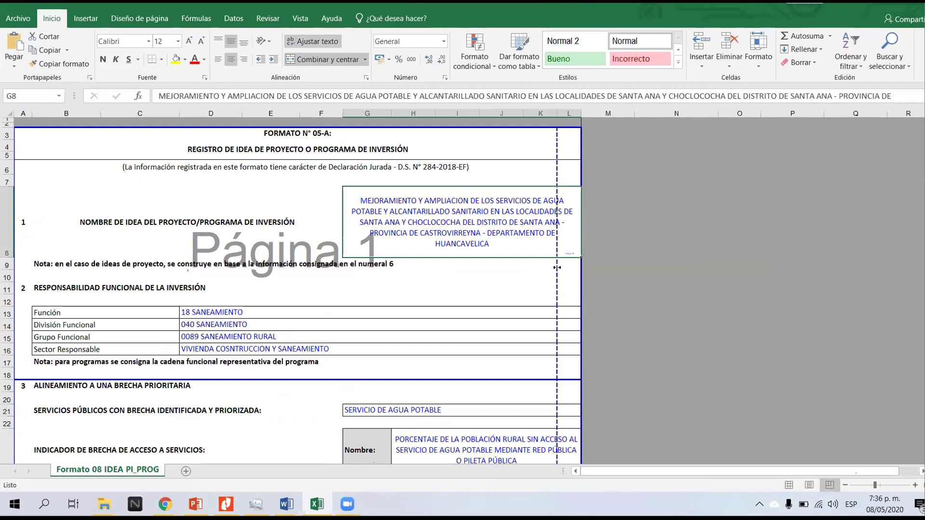
{"action": "left_click_drag", "start_coordinate": [584, 273], "coordinate": [581, 273]}
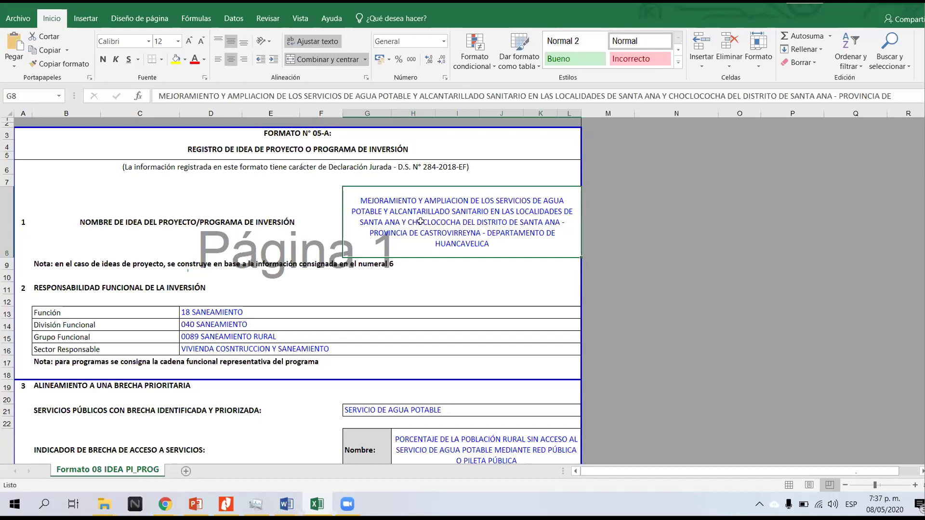
- Examine section 1 of the filled-in form, comparing the idea name label in row 8 with the full project name beside it
{"action": "key", "text": "Left"}
{"action": "key", "text": "Right"}
{"action": "key", "text": "Left"}
{"action": "key", "text": "Right"}
{"action": "key", "text": "Left"}
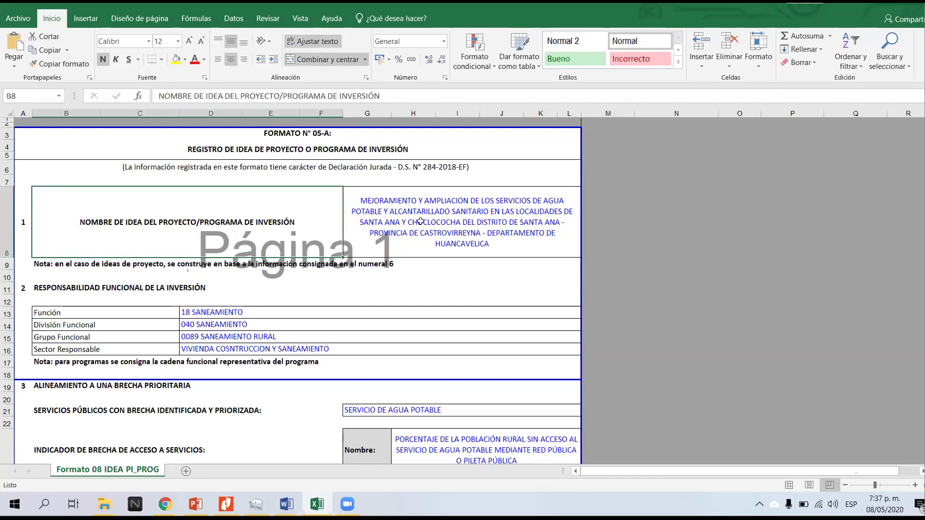
{"action": "key", "text": "Right"}
{"action": "key", "text": "Left"}
{"action": "key", "text": "Right"}
{"action": "key", "text": "Left"}
{"action": "key", "text": "Right"}
{"action": "key", "text": "Left"}
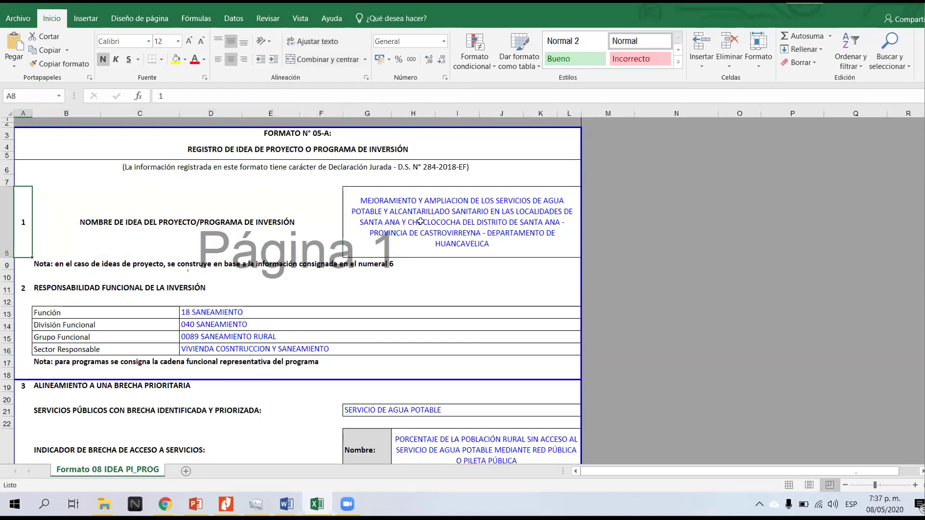
{"action": "key", "text": "Right"}
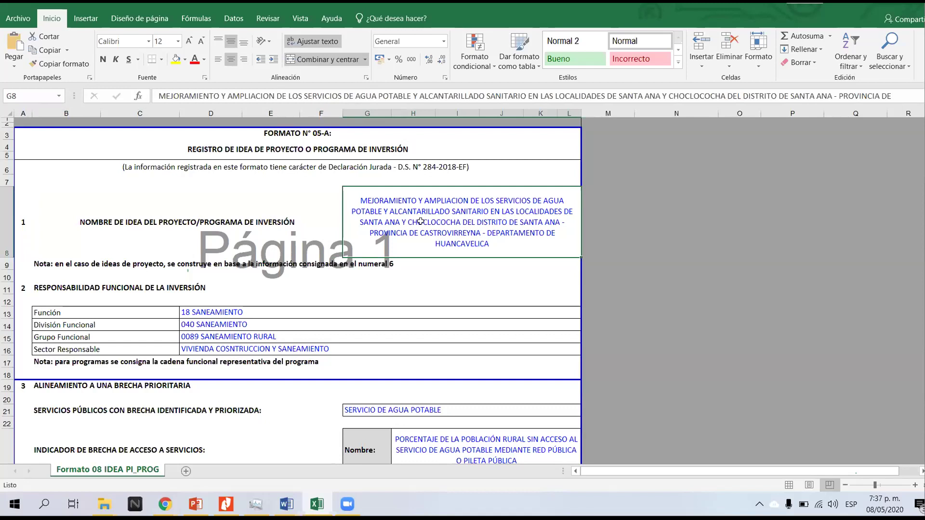
{"action": "key", "text": "Left"}
{"action": "key", "text": "Right"}
{"action": "key", "text": "Left"}
{"action": "key", "text": "Left"}
{"action": "key", "text": "Right"}
{"action": "key", "text": "Right"}
{"action": "key", "text": "Left"}
{"action": "key", "text": "Right"}
{"action": "scroll", "coordinate": [241, 239], "scroll_direction": "down", "scroll_amount": 1}
{"action": "left_click", "coordinate": [124, 197]}
{"action": "left_click", "coordinate": [380, 205]}
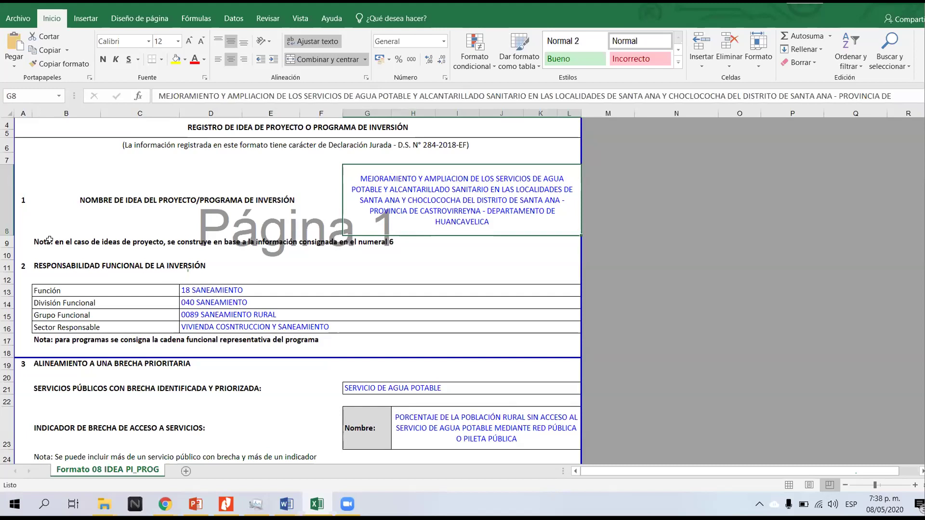
- Examine section 2, Responsabilidad Funcional de la Inversión, focusing on its heading and the Función row
{"action": "scroll", "coordinate": [32, 233], "scroll_direction": "down", "scroll_amount": 1}
{"action": "left_click", "coordinate": [33, 233]}
{"action": "left_click", "coordinate": [103, 256]}
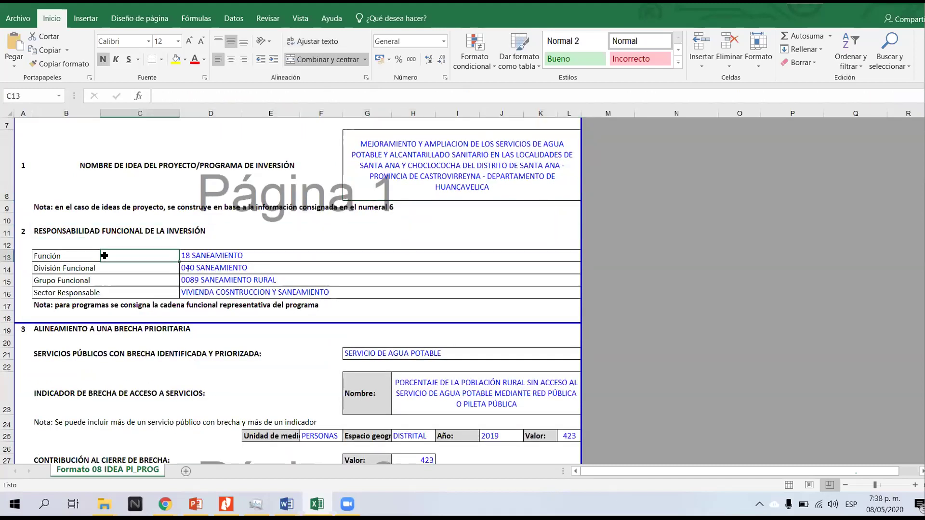
{"action": "left_click", "coordinate": [53, 254]}
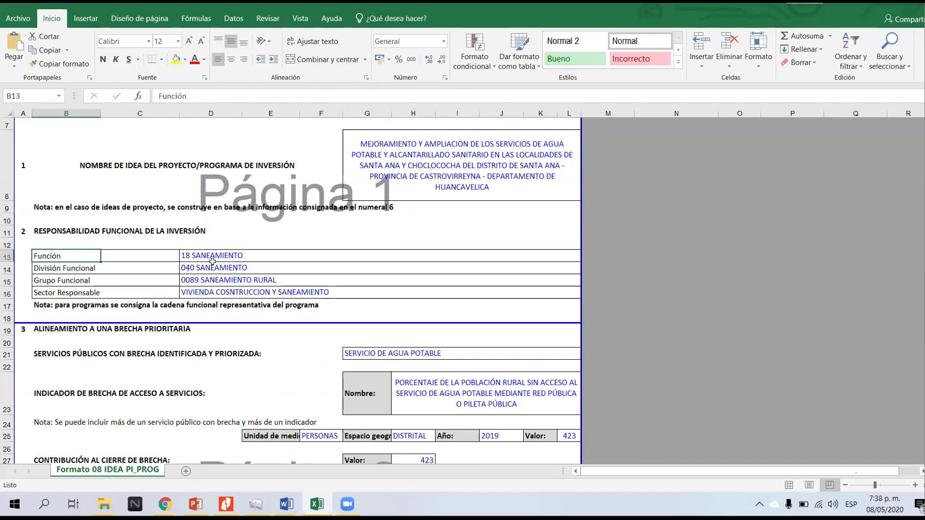
{"action": "left_click", "coordinate": [250, 273], "text": "shift"}
{"action": "left_click", "coordinate": [250, 274]}
{"action": "left_click", "coordinate": [235, 256]}
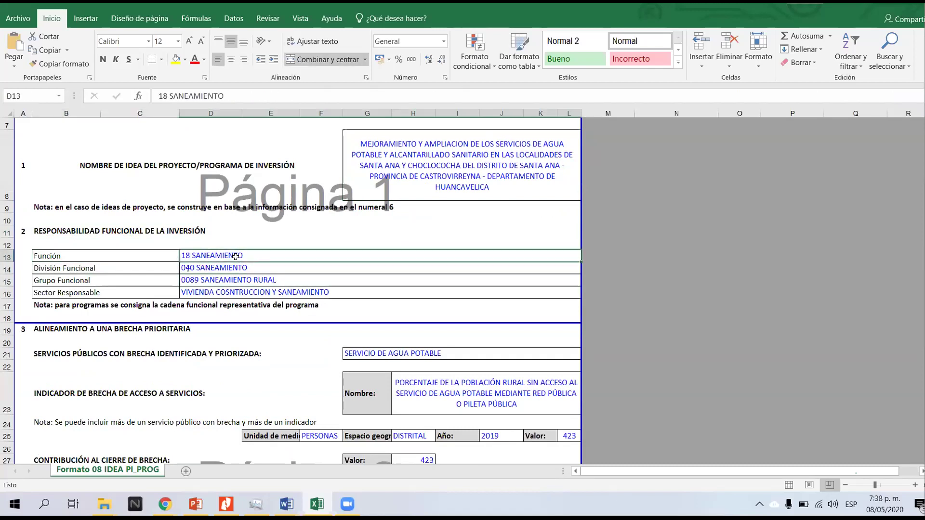
{"action": "left_click", "coordinate": [48, 230]}
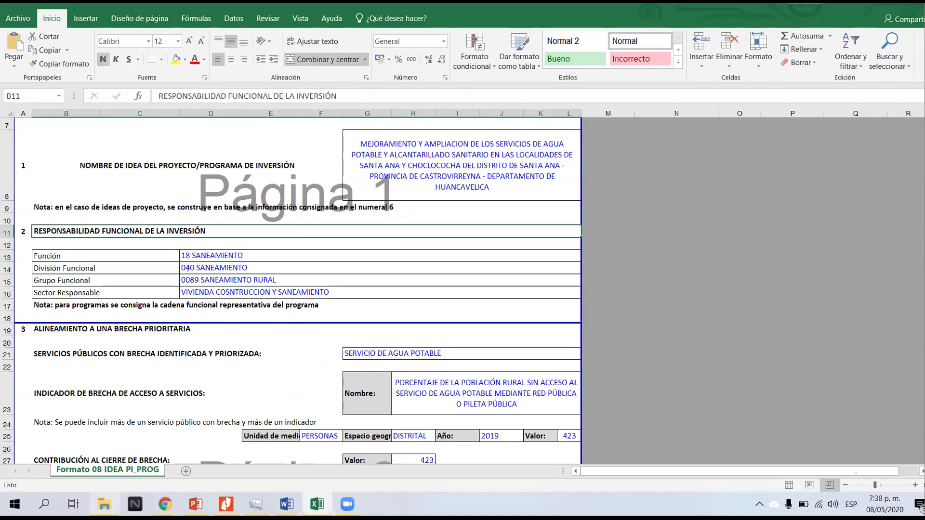
- Open the Anexo N° 02 PDF from the CURSO-INVIERTE folder and arrange it side by side with the FORMATO N° 5 workbook
{"action": "mouse_move", "coordinate": [118, 503]}
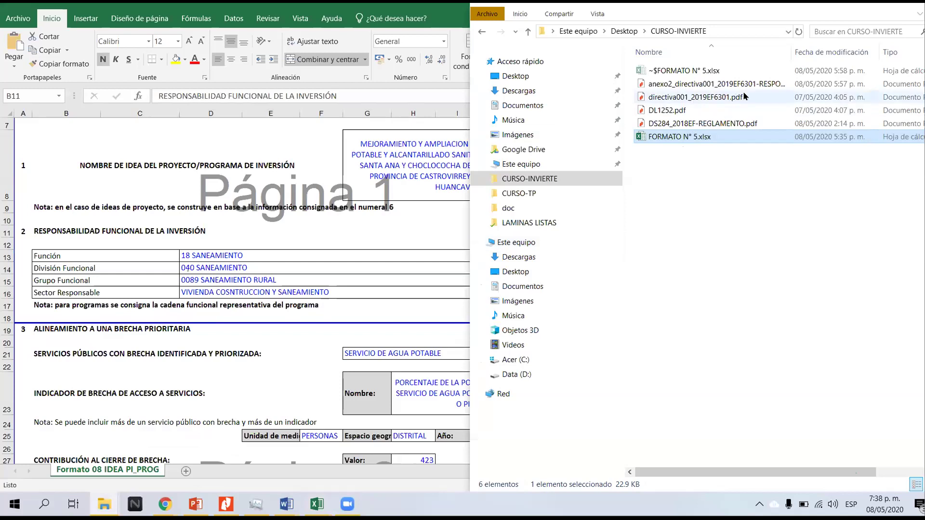
{"action": "left_click", "coordinate": [750, 85]}
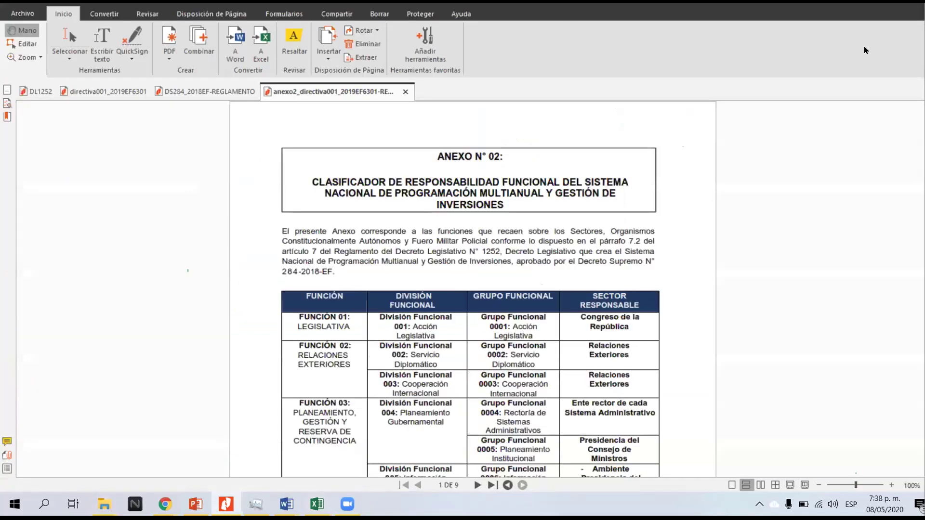
{"action": "key", "text": "super+Right"}
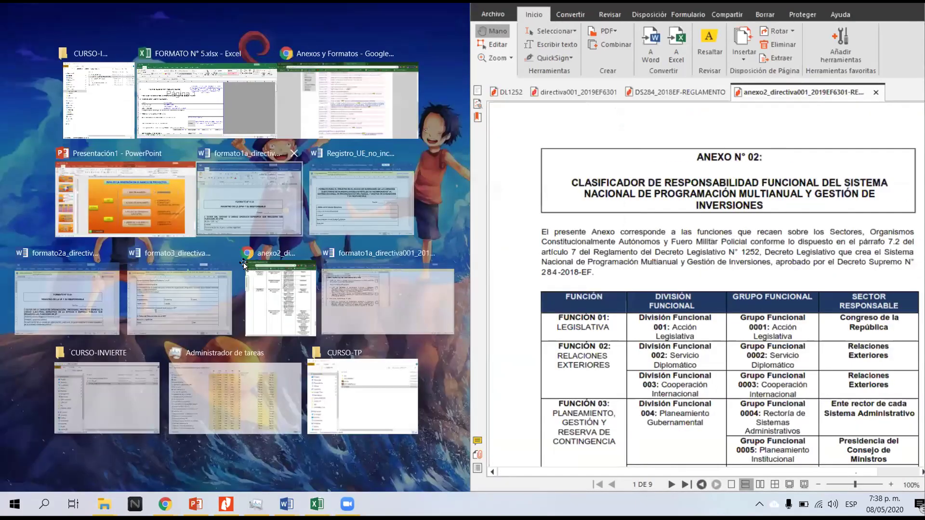
{"action": "left_click", "coordinate": [244, 262]}
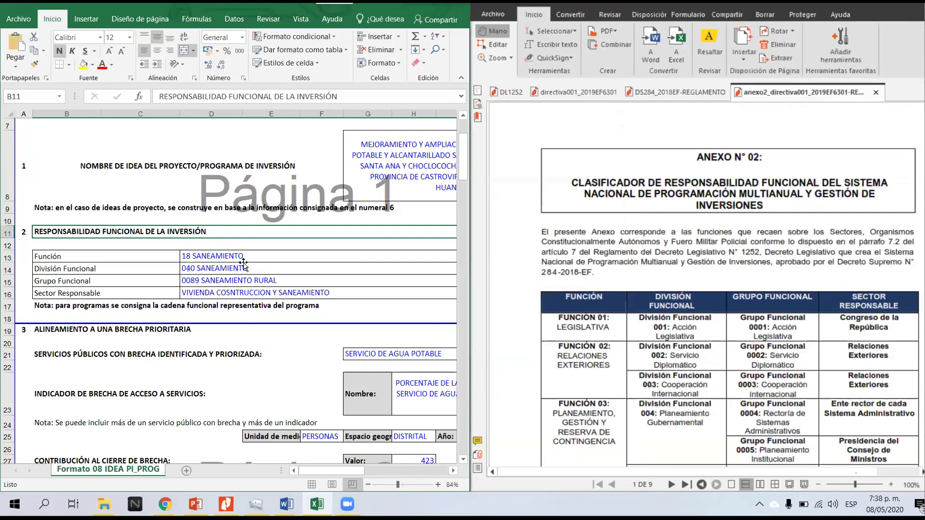
- Review the form's Función, División Funcional and Grupo Funcional entries in cells D13 to D15 alongside the annex
{"action": "left_click", "coordinate": [226, 257]}
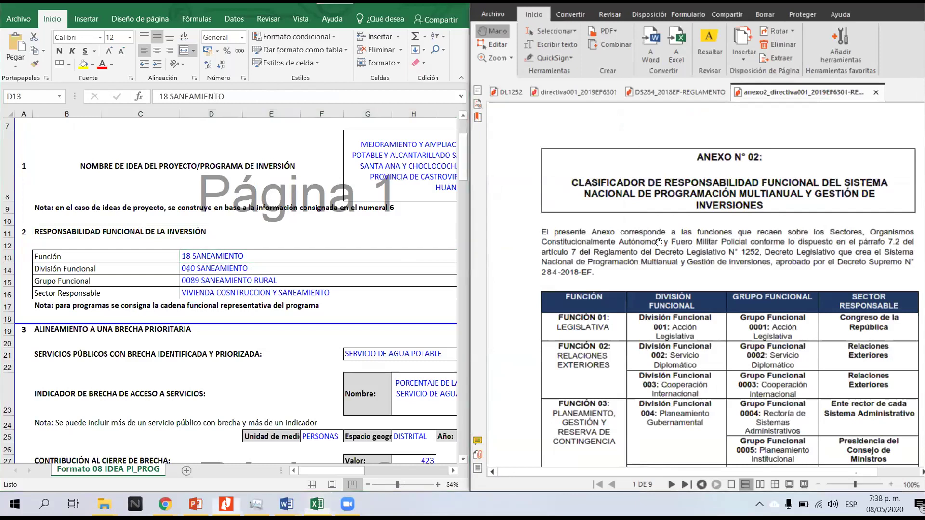
{"action": "left_click", "coordinate": [196, 270]}
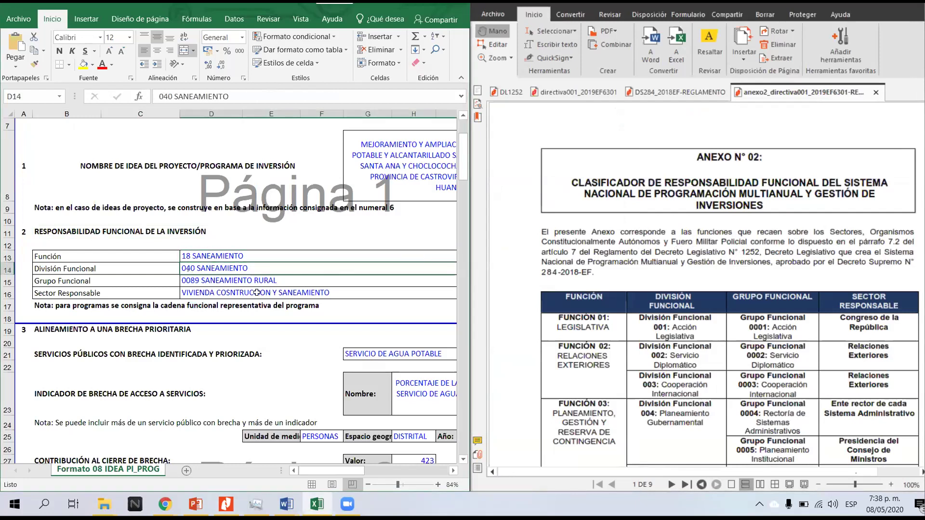
{"action": "left_click", "coordinate": [203, 283]}
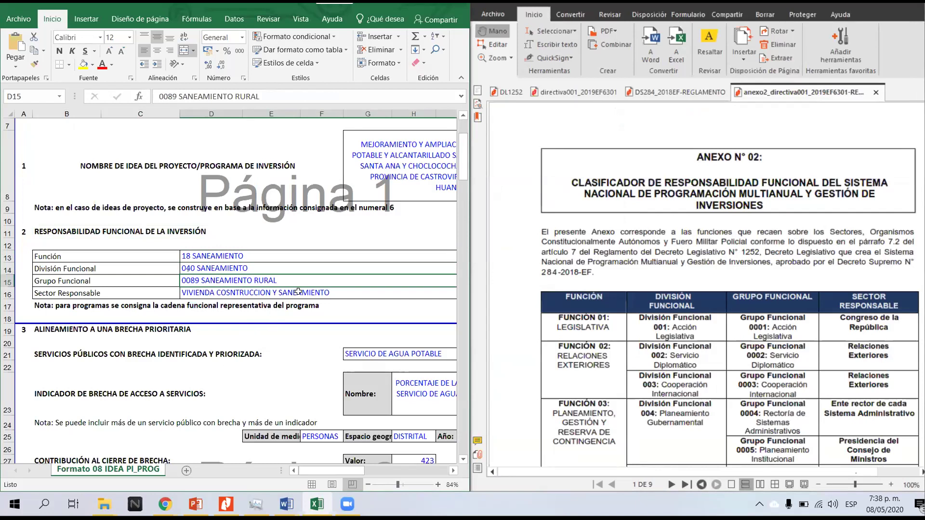
- Examine the first page of Anexo N° 02, covering its title, introduction and classifier table columns from Función to Sector Responsable
{"action": "scroll", "coordinate": [689, 297], "scroll_direction": "down", "scroll_amount": 3}
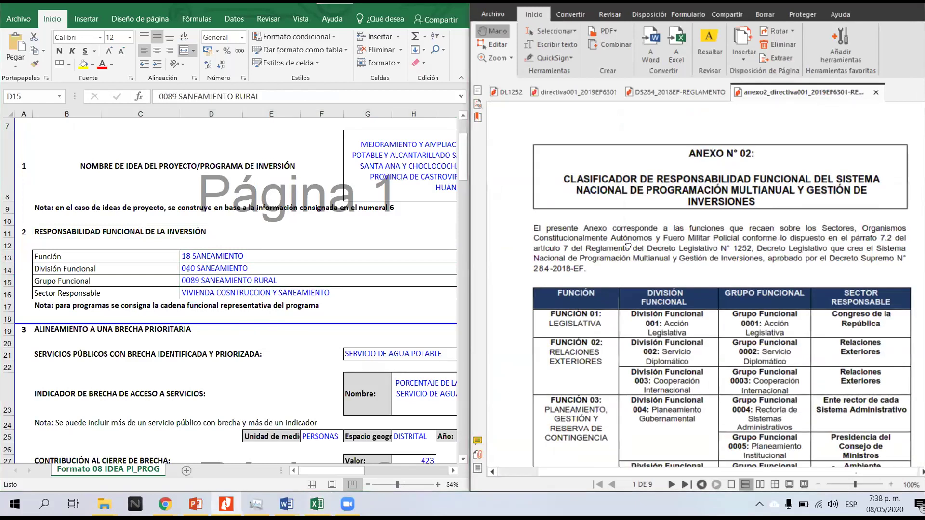
{"action": "scroll", "coordinate": [650, 260], "scroll_direction": "up", "scroll_amount": 3}
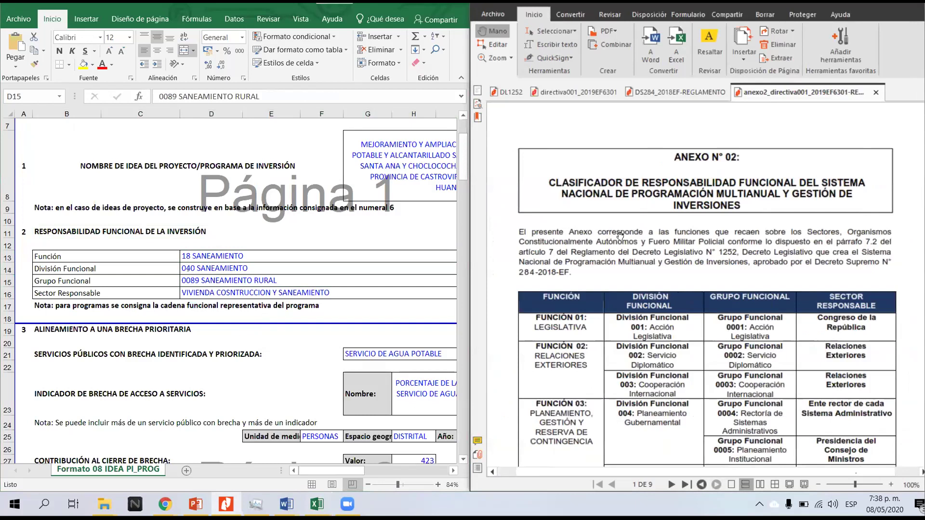
{"action": "scroll", "coordinate": [675, 198], "scroll_direction": "down", "scroll_amount": 1}
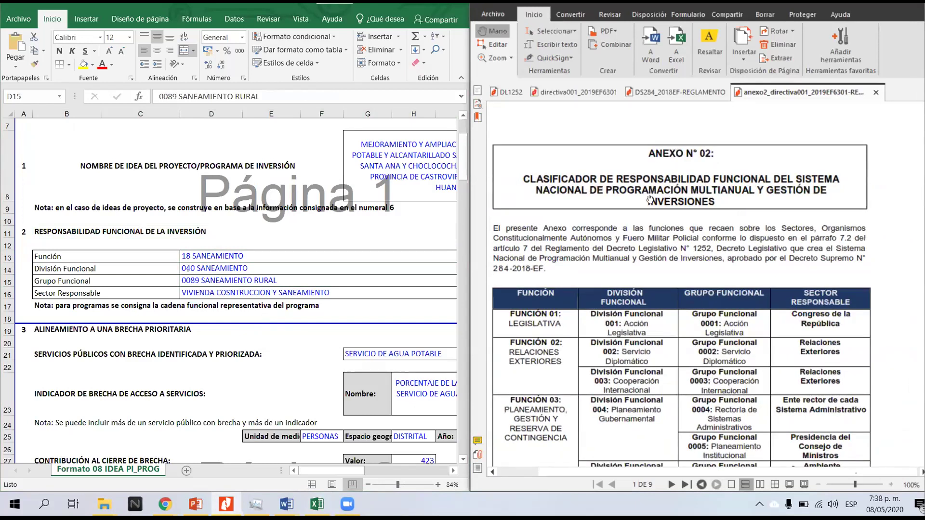
{"action": "scroll", "coordinate": [654, 187], "scroll_direction": "down", "scroll_amount": 3}
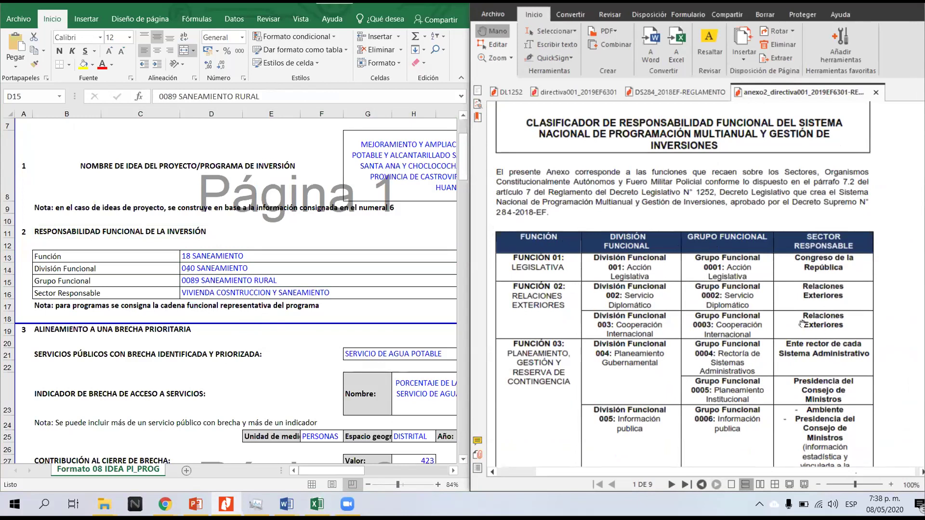
{"action": "left_click_drag", "start_coordinate": [596, 355], "coordinate": [631, 313]}
{"action": "scroll", "coordinate": [632, 314], "scroll_direction": "down", "scroll_amount": 3}
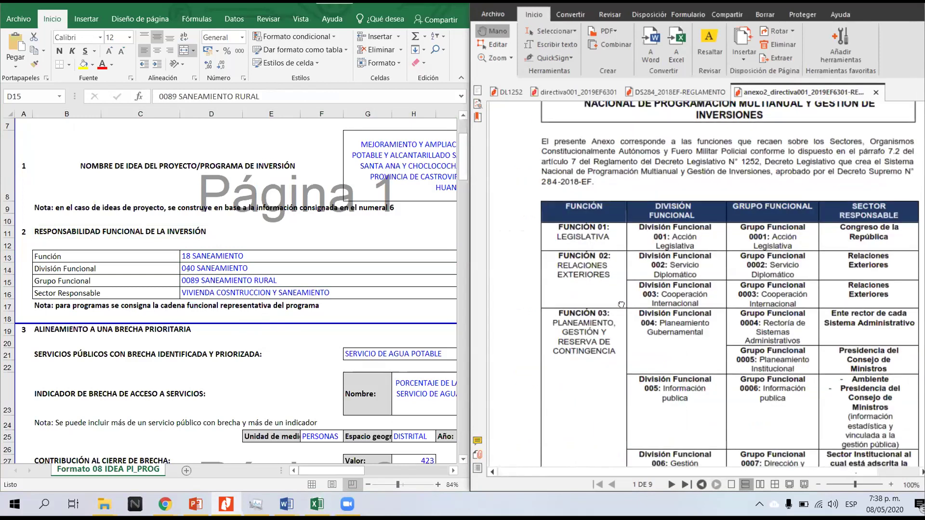
{"action": "scroll", "coordinate": [658, 301], "scroll_direction": "down", "scroll_amount": 15}
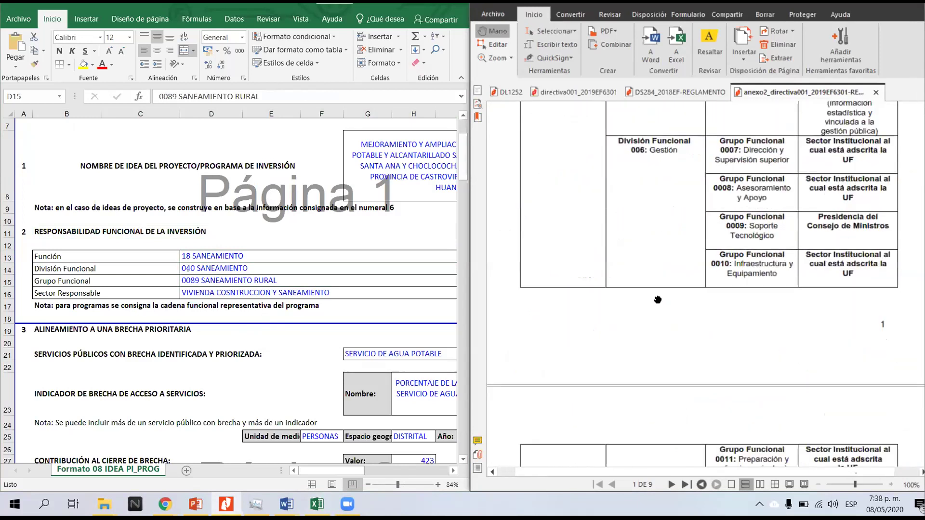
{"action": "scroll", "coordinate": [652, 310], "scroll_direction": "up", "scroll_amount": 15}
{"action": "scroll", "coordinate": [567, 166], "scroll_direction": "down", "scroll_amount": 1}
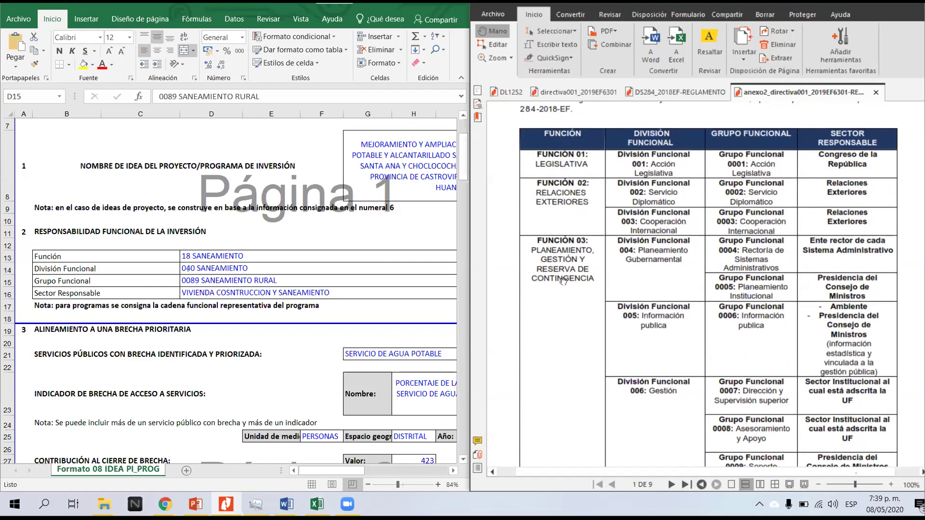
- Look through the annex's functional classifier from Función 03 on page 1 to Función 22 Educación on page 8
{"action": "scroll", "coordinate": [578, 275], "scroll_direction": "down", "scroll_amount": 1}
{"action": "scroll", "coordinate": [575, 278], "scroll_direction": "down", "scroll_amount": 15}
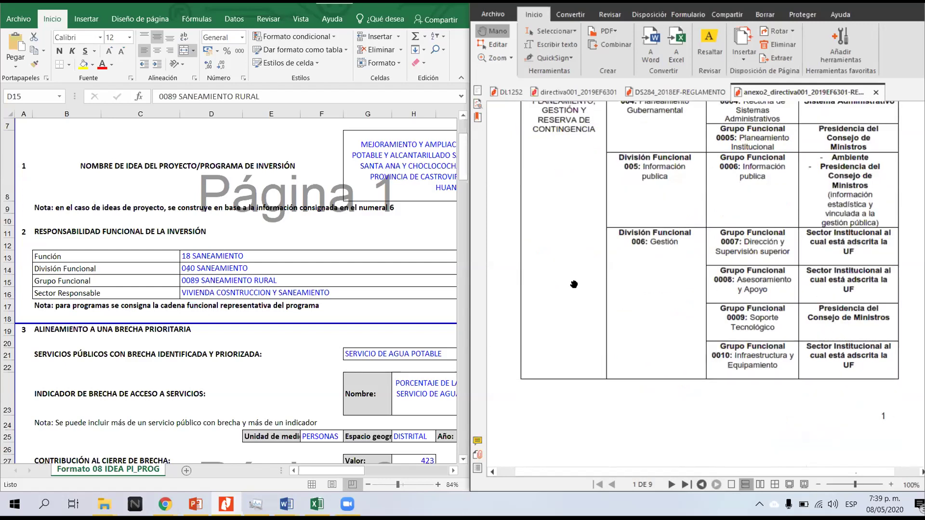
{"action": "scroll", "coordinate": [785, 305], "scroll_direction": "down", "scroll_amount": 15}
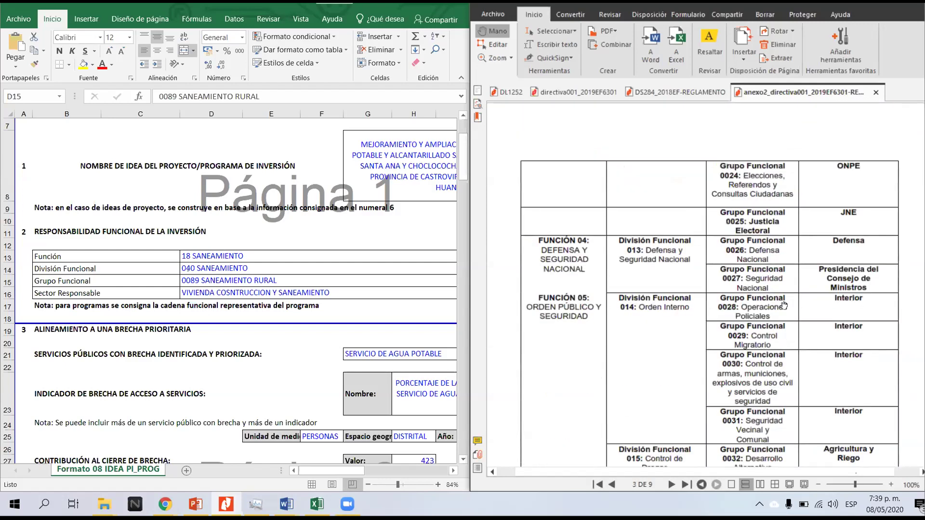
{"action": "scroll", "coordinate": [833, 289], "scroll_direction": "down", "scroll_amount": 3}
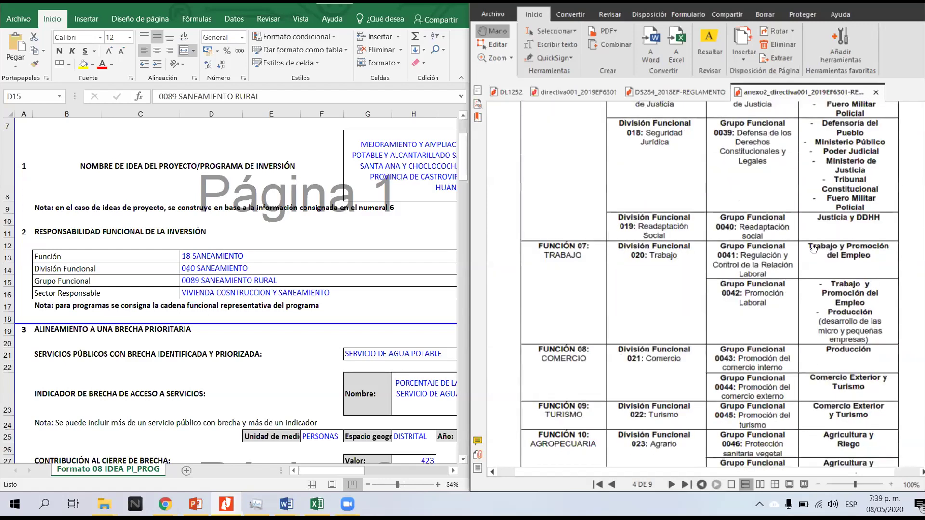
{"action": "scroll", "coordinate": [846, 231], "scroll_direction": "down", "scroll_amount": 1}
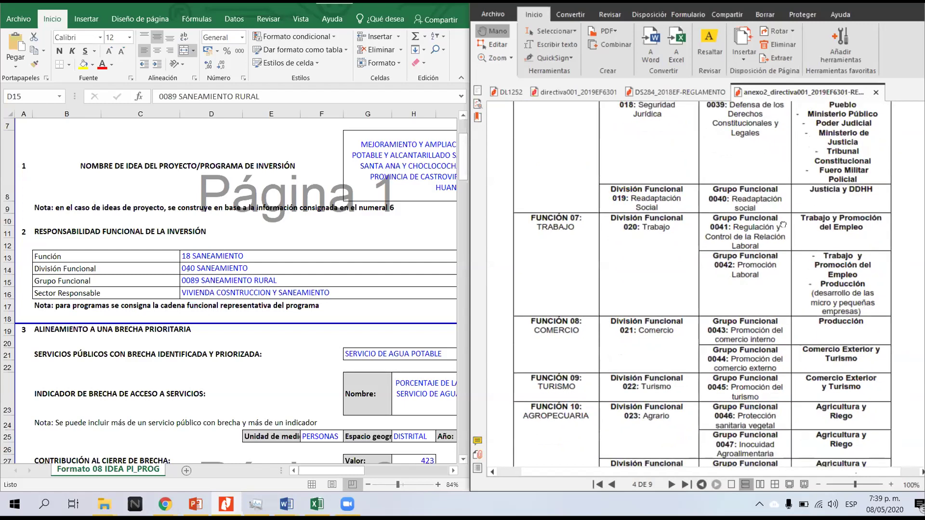
{"action": "scroll", "coordinate": [713, 318], "scroll_direction": "down", "scroll_amount": 1}
{"action": "scroll", "coordinate": [674, 358], "scroll_direction": "down", "scroll_amount": 10}
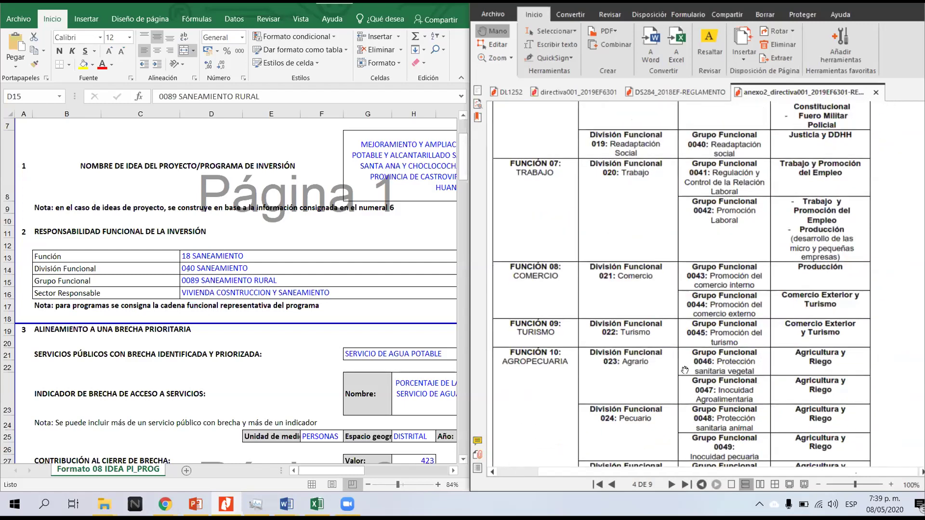
{"action": "scroll", "coordinate": [674, 320], "scroll_direction": "down", "scroll_amount": 8}
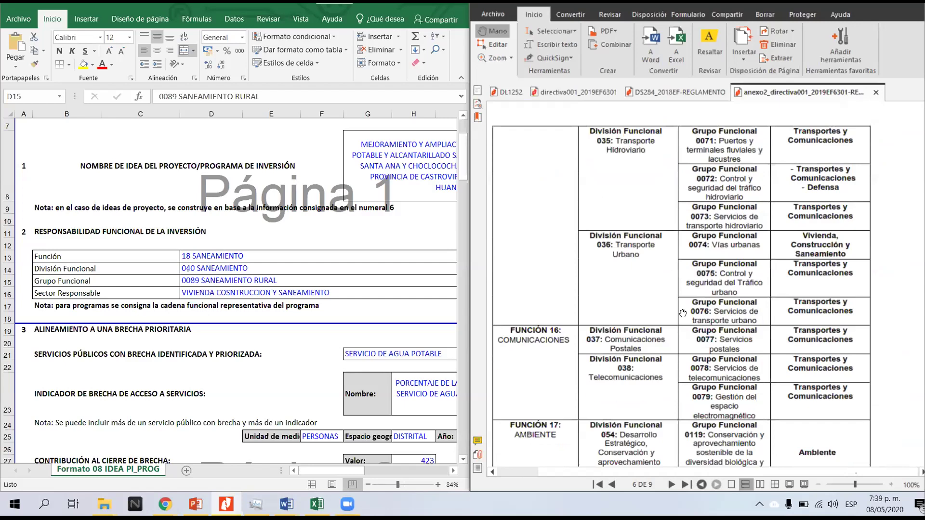
{"action": "scroll", "coordinate": [638, 318], "scroll_direction": "down", "scroll_amount": 8}
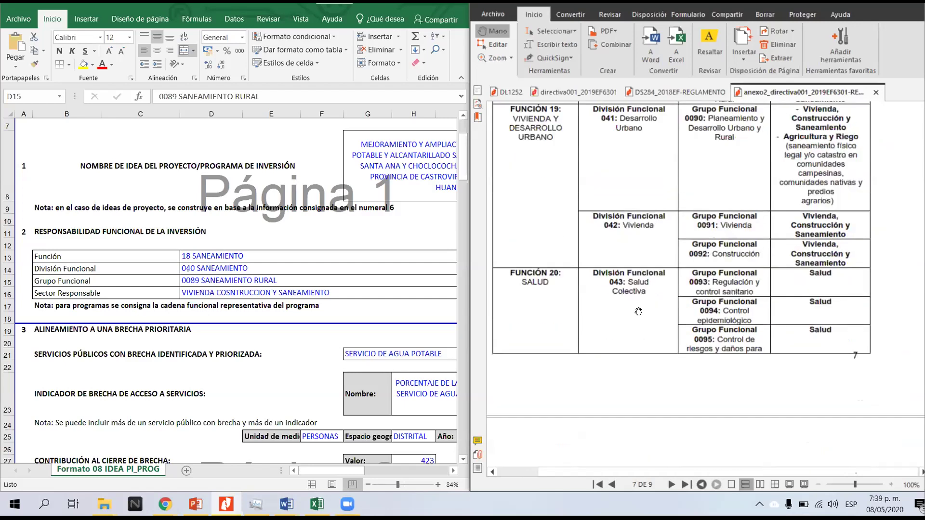
{"action": "scroll", "coordinate": [681, 313], "scroll_direction": "down", "scroll_amount": 8}
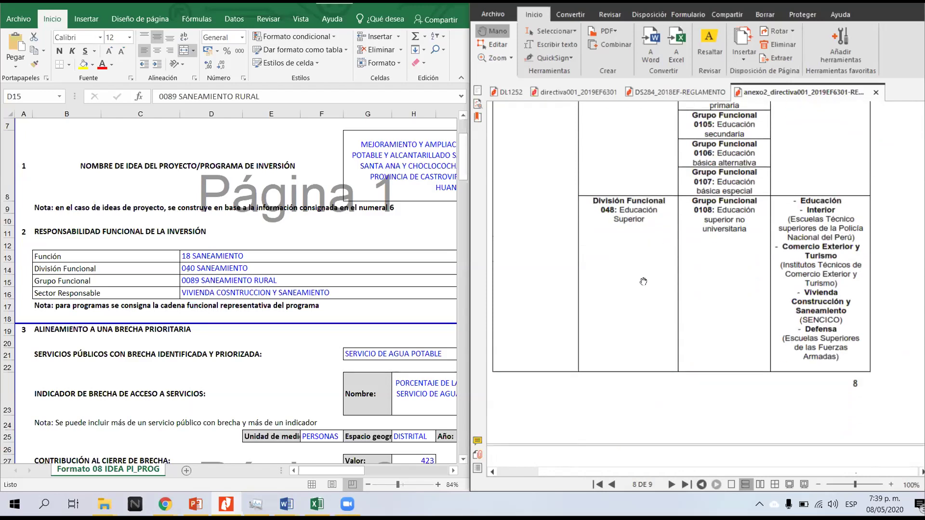
{"action": "scroll", "coordinate": [644, 284], "scroll_direction": "down", "scroll_amount": 3}
{"action": "scroll", "coordinate": [622, 297], "scroll_direction": "up", "scroll_amount": 6}
{"action": "scroll", "coordinate": [611, 278], "scroll_direction": "down", "scroll_amount": 1}
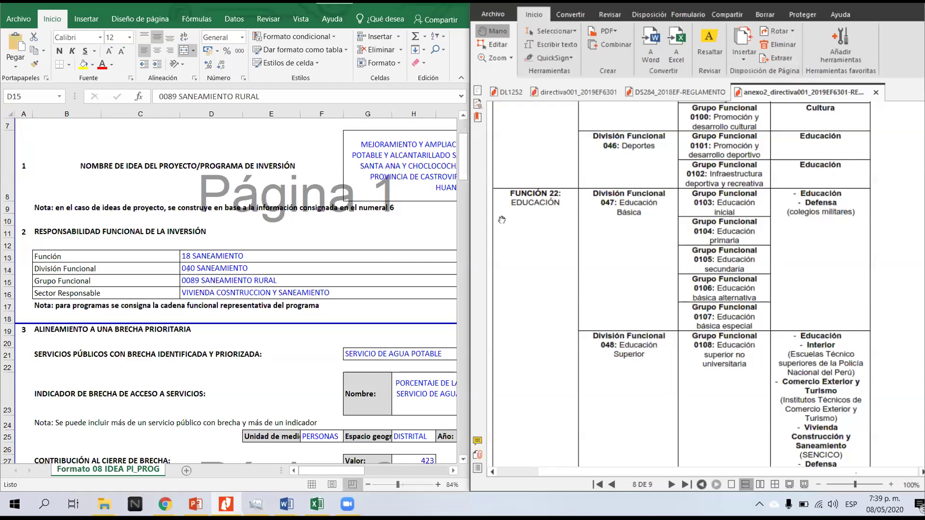
- Review the form's Función and División Funcional entries in D13 and D14 against the divisions under Función 22 Educación in the annex
{"action": "left_click", "coordinate": [238, 256]}
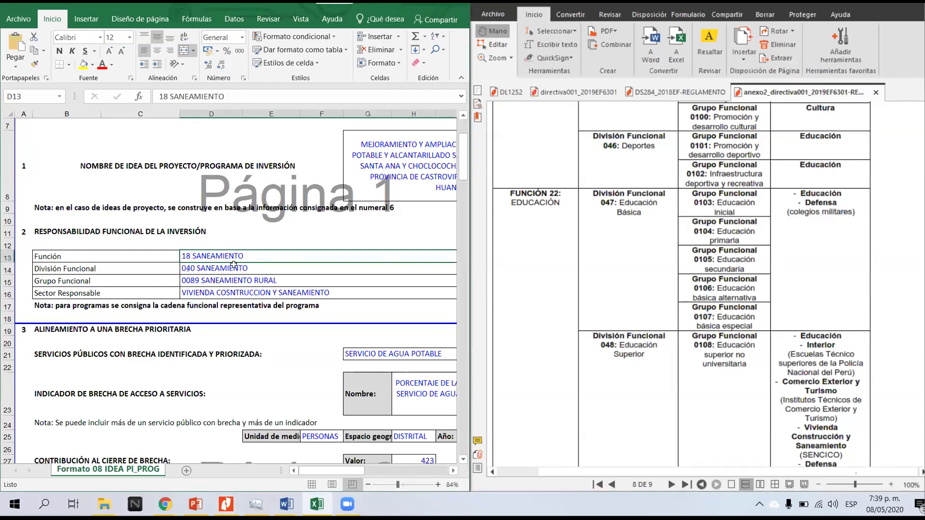
{"action": "left_click", "coordinate": [235, 268]}
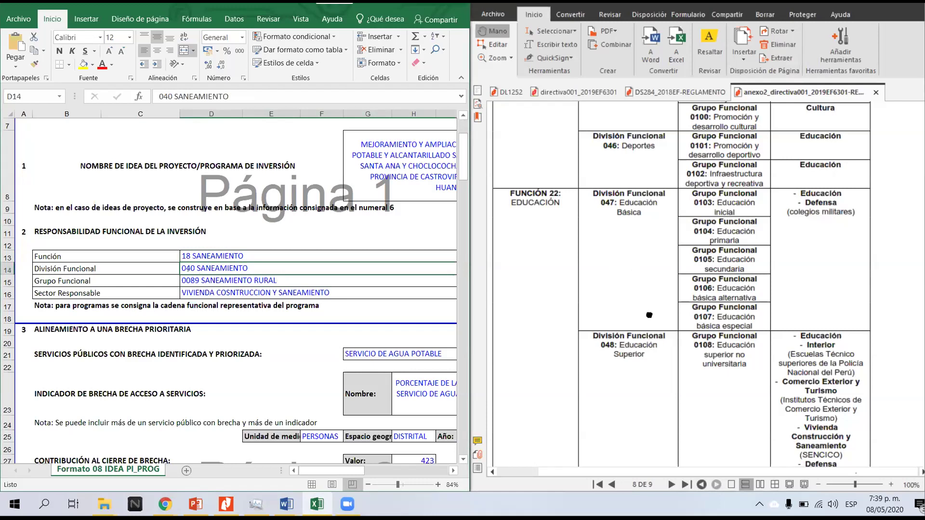
{"action": "scroll", "coordinate": [649, 315], "scroll_direction": "down", "scroll_amount": 7}
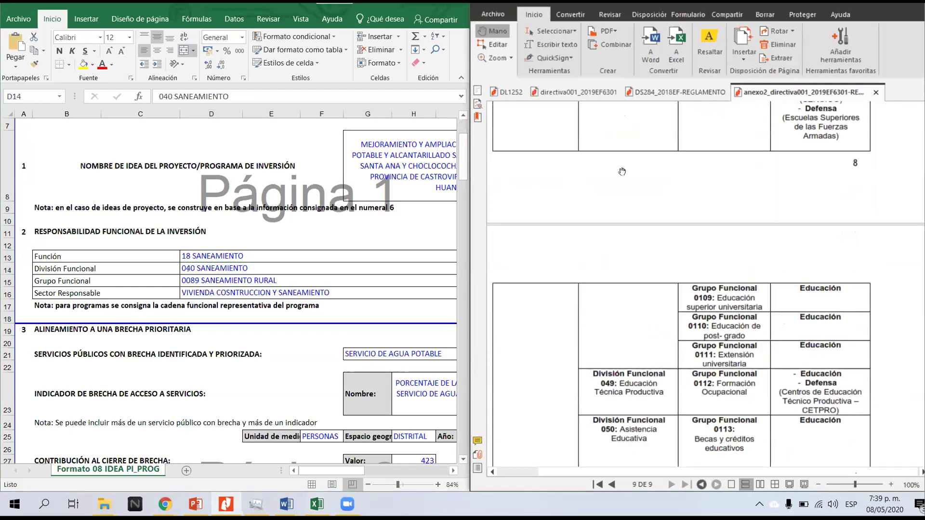
{"action": "scroll", "coordinate": [622, 171], "scroll_direction": "down", "scroll_amount": 3}
{"action": "scroll", "coordinate": [621, 200], "scroll_direction": "up", "scroll_amount": 10}
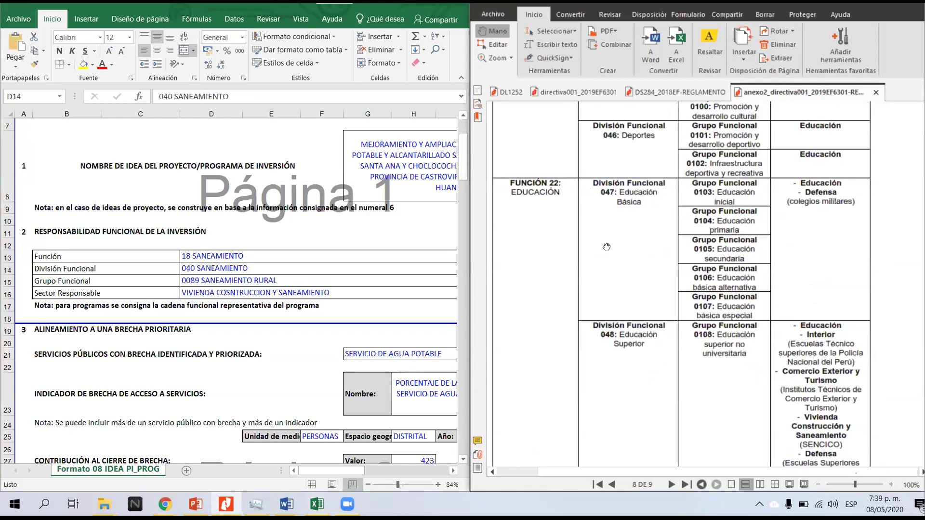
{"action": "scroll", "coordinate": [604, 245], "scroll_direction": "up", "scroll_amount": 3}
{"action": "scroll", "coordinate": [597, 235], "scroll_direction": "down", "scroll_amount": 2}
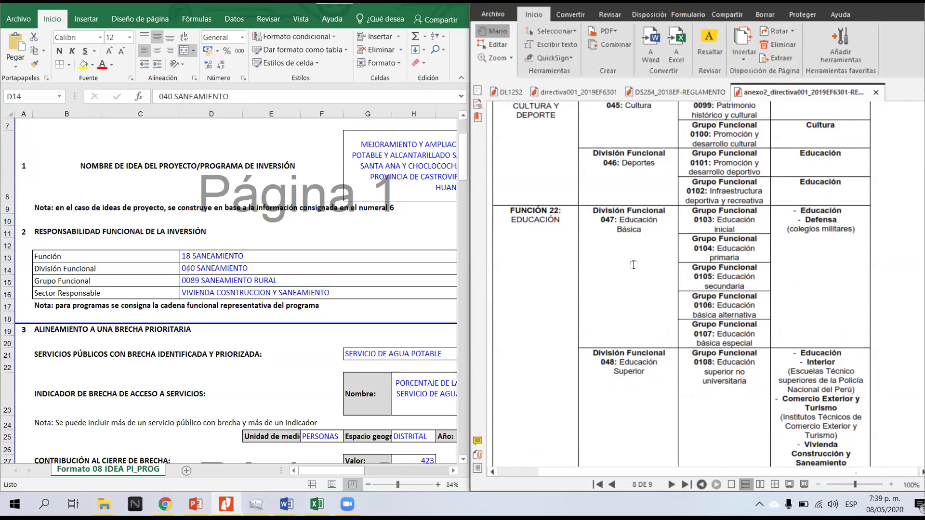
{"action": "scroll", "coordinate": [579, 249], "scroll_direction": "down", "scroll_amount": 4}
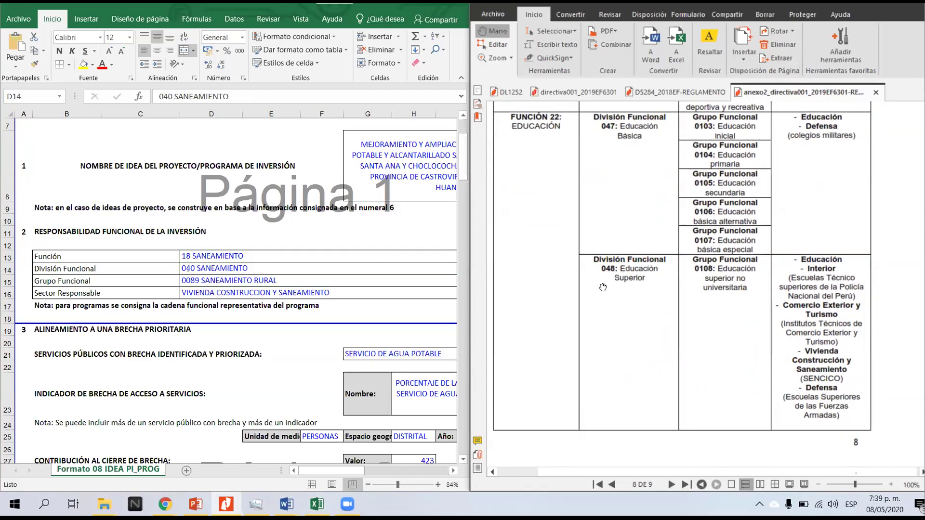
{"action": "scroll", "coordinate": [635, 336], "scroll_direction": "down", "scroll_amount": 7}
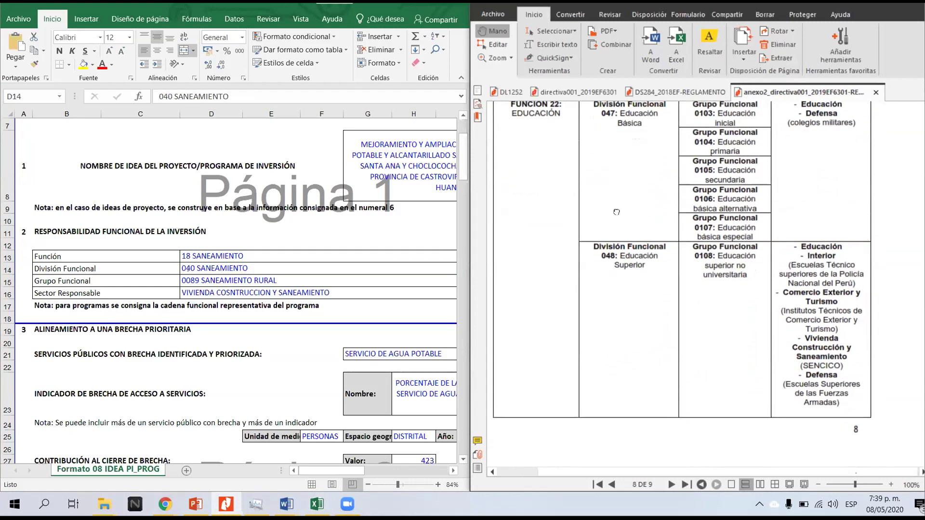
{"action": "scroll", "coordinate": [669, 269], "scroll_direction": "down", "scroll_amount": 9}
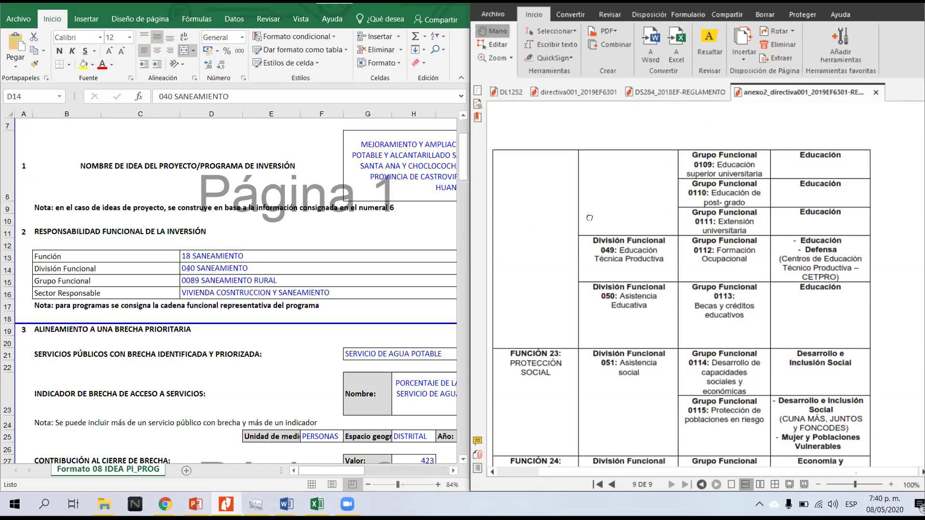
{"action": "scroll", "coordinate": [589, 218], "scroll_direction": "up", "scroll_amount": 1}
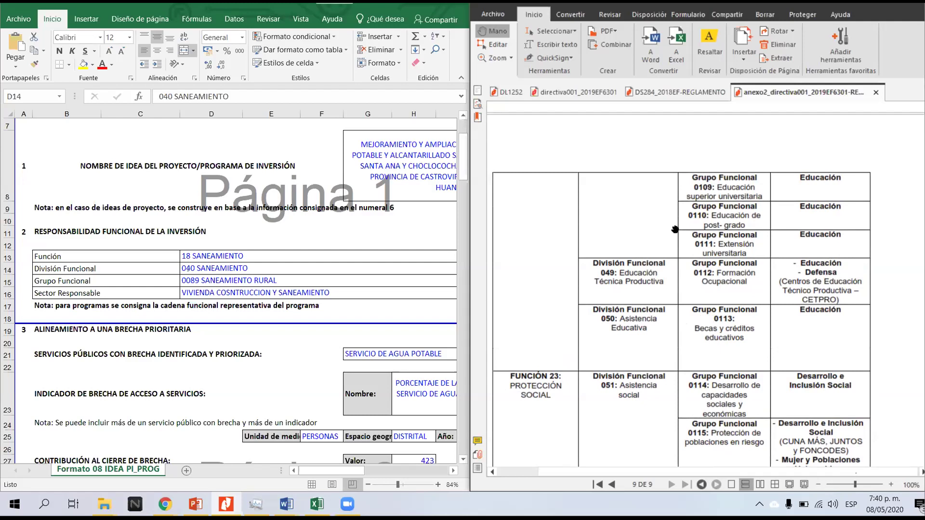
{"action": "scroll", "coordinate": [675, 229], "scroll_direction": "up", "scroll_amount": 10}
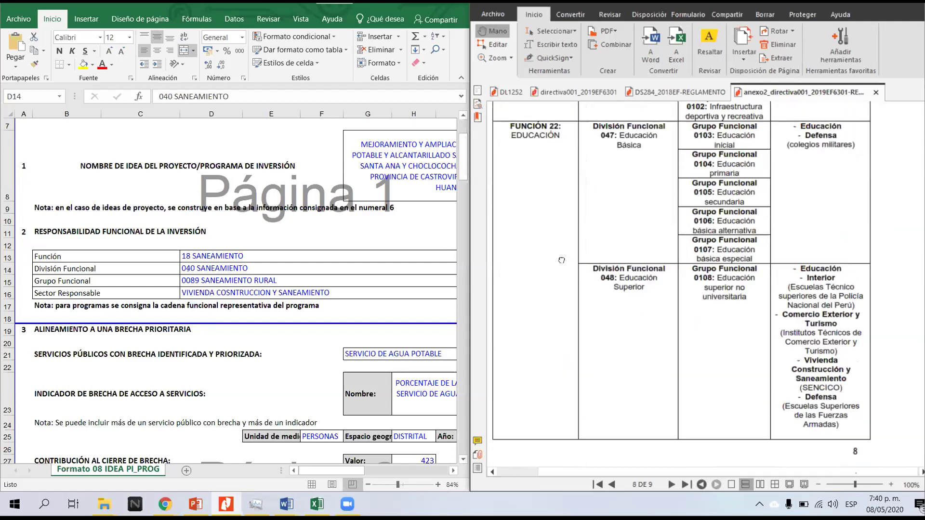
{"action": "scroll", "coordinate": [562, 260], "scroll_direction": "up", "scroll_amount": 3}
{"action": "scroll", "coordinate": [598, 241], "scroll_direction": "up", "scroll_amount": 1}
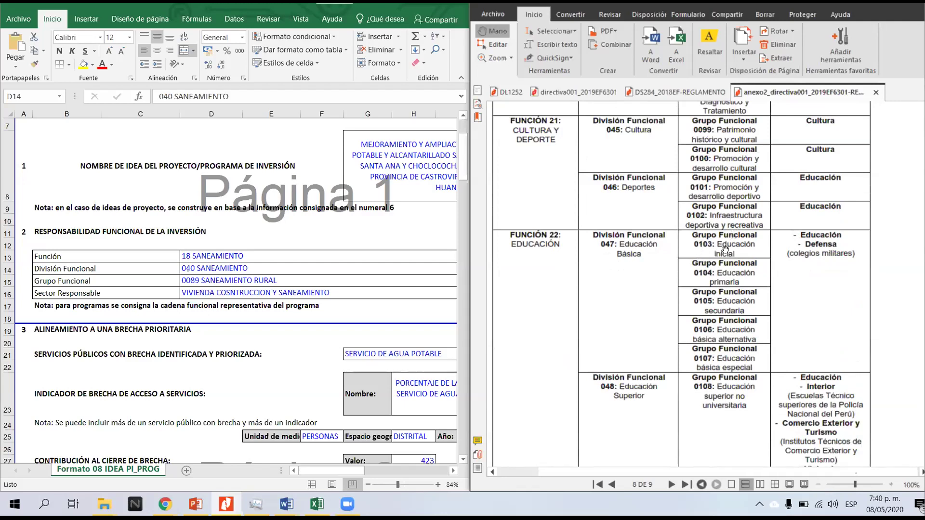
- Review the form's Grupo Funcional entry in D15 against the functional groups under División Funcional 047 Educación Básica
{"action": "left_click", "coordinate": [235, 283]}
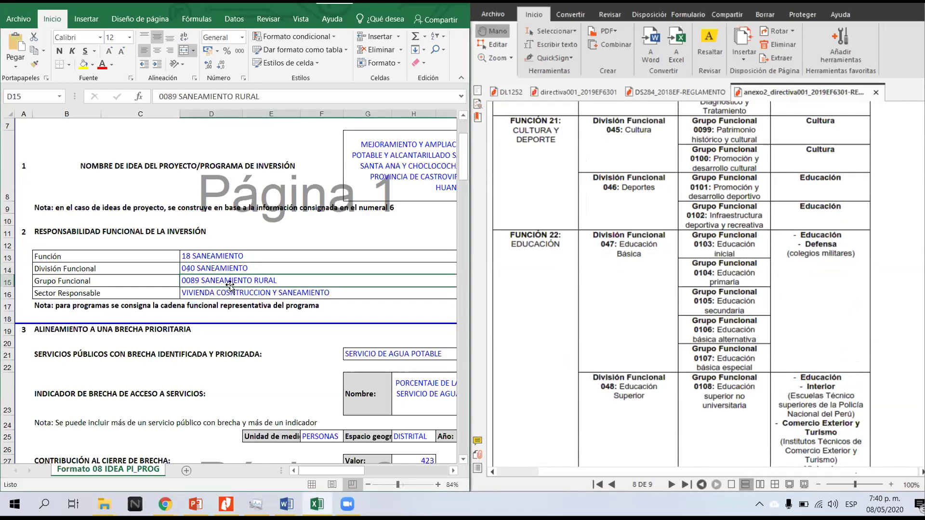
{"action": "left_click", "coordinate": [737, 268]}
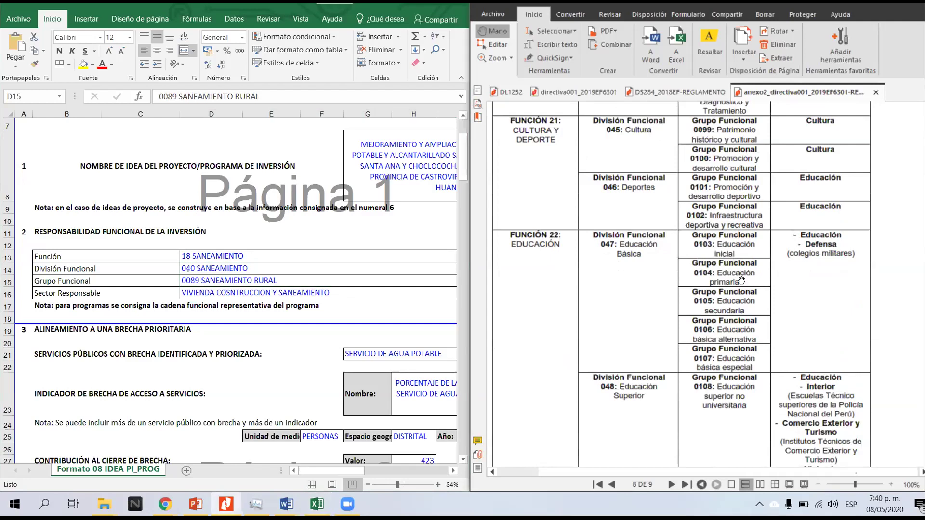
{"action": "scroll", "coordinate": [739, 279], "scroll_direction": "down", "scroll_amount": 1}
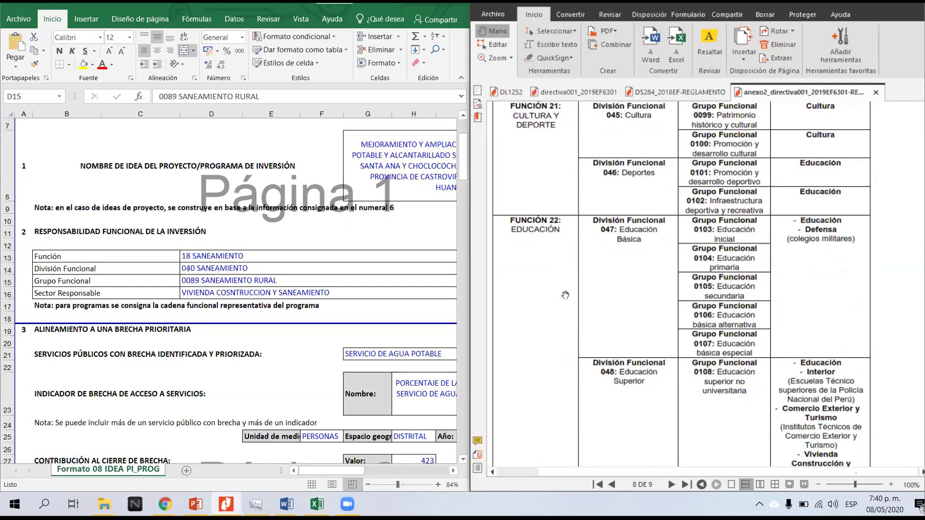
{"action": "scroll", "coordinate": [600, 289], "scroll_direction": "up", "scroll_amount": 5}
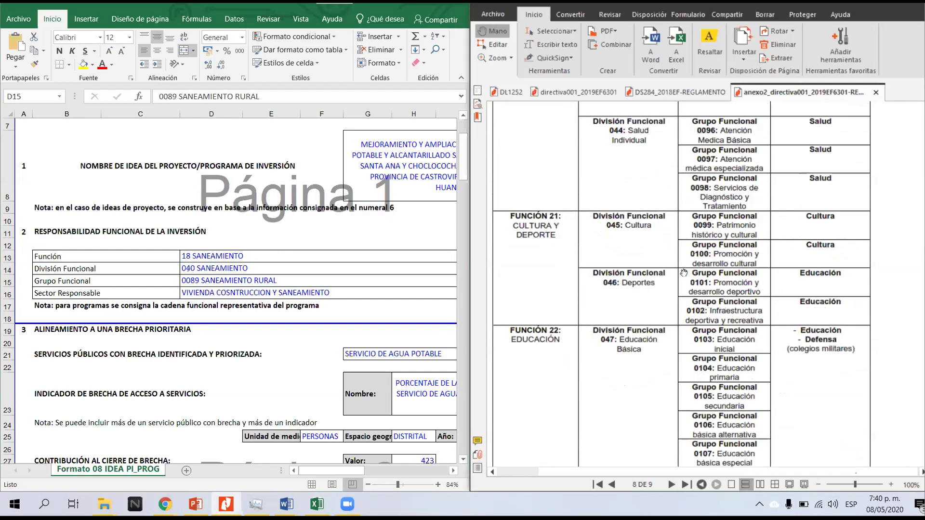
- Open the advanced search in the annex PDF and search for "SANEMIEN"
{"action": "key", "text": "ctrl+shift+f"}
{"action": "type", "text": "SANEMAI"}
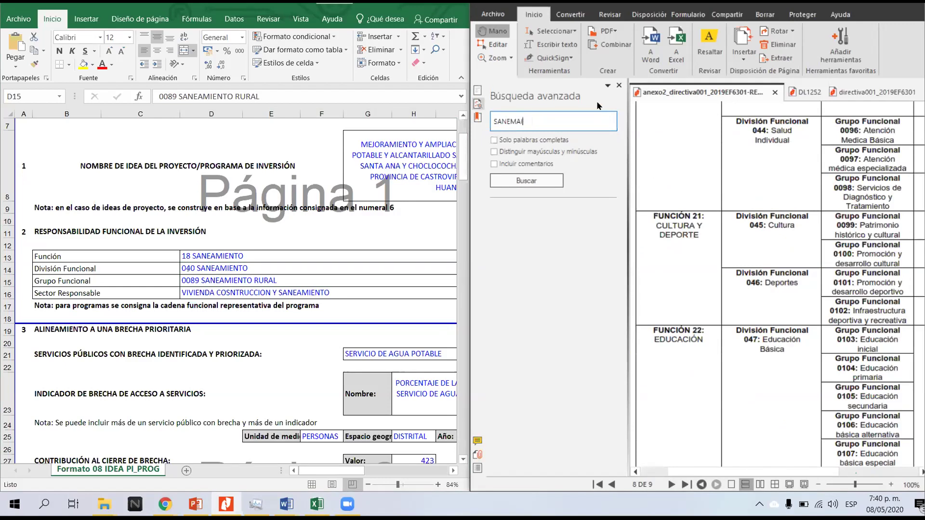
{"action": "key", "text": "BackSpace"}
{"action": "key", "text": "BackSpace"}
{"action": "type", "text": "IEN"}
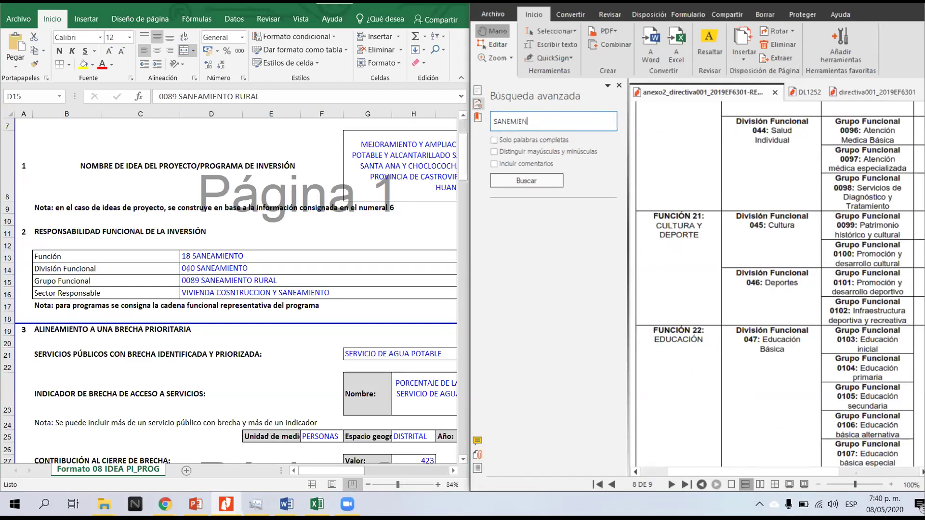
{"action": "left_click", "coordinate": [539, 179]}
- Replace the search term with "18" and search the annex for that function number
{"action": "key", "text": "BackSpace"}
{"action": "key", "text": "BackSpace"}
{"action": "key", "text": "BackSpace"}
{"action": "key", "text": "BackSpace"}
{"action": "key", "text": "BackSpace"}
{"action": "key", "text": "BackSpace"}
{"action": "key", "text": "BackSpace"}
{"action": "key", "text": "BackSpace"}
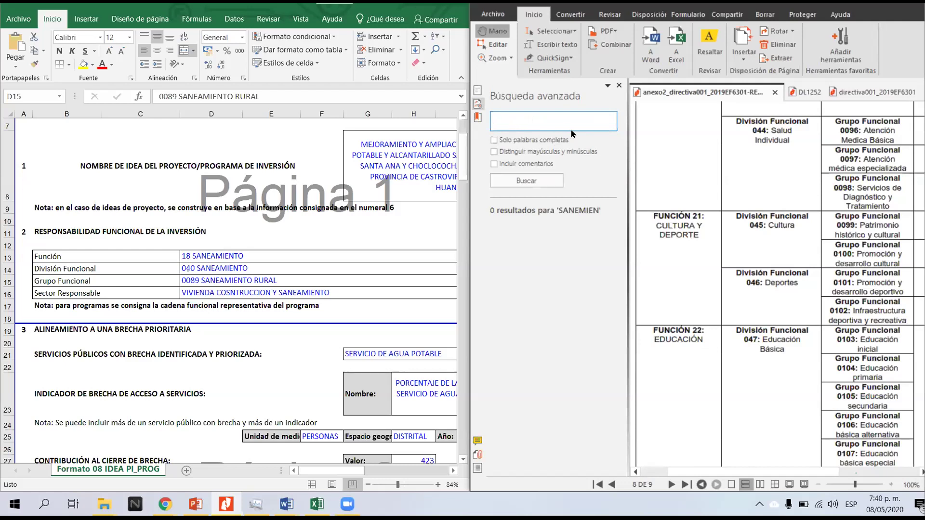
{"action": "type", "text": "18"}
{"action": "key", "text": "Return"}
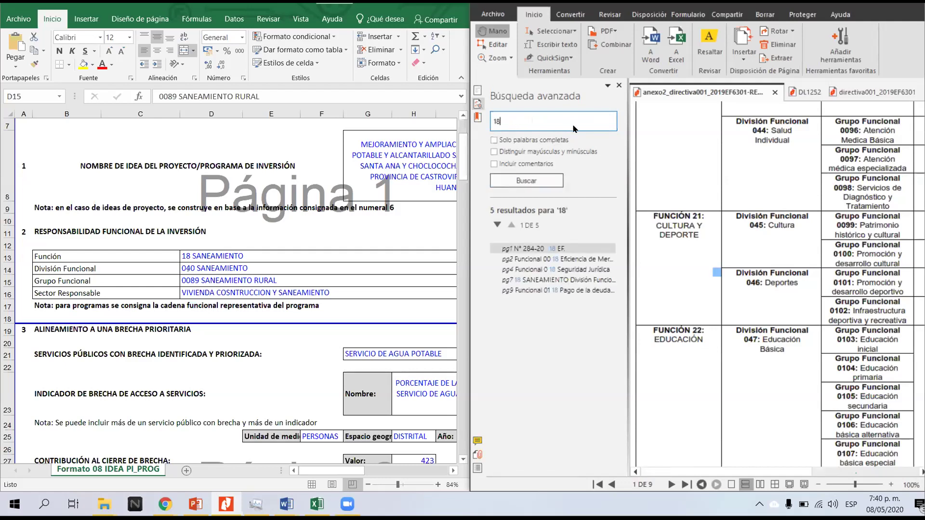
- Go through the annex matches for "18" to the Función 18 Saneamiento entry on page 7, and close the advanced search
{"action": "left_click", "coordinate": [528, 260]}
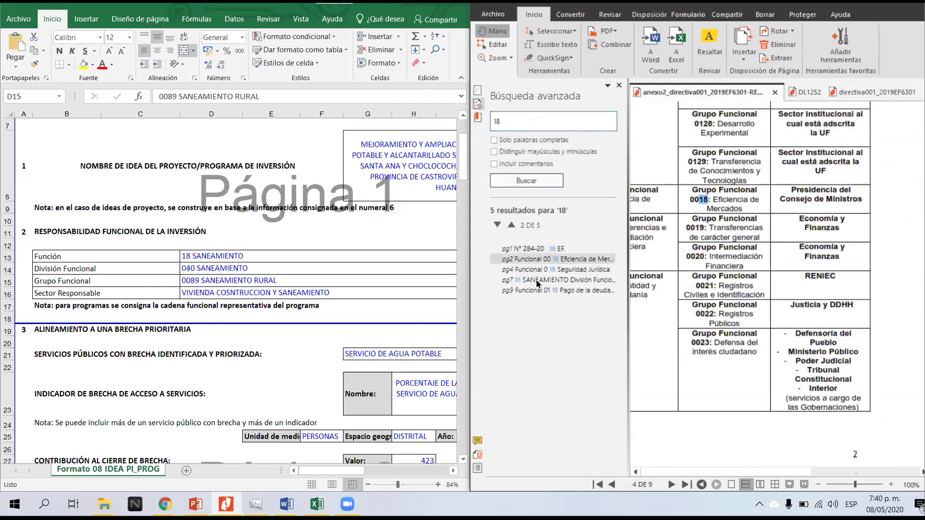
{"action": "left_click", "coordinate": [533, 269]}
{"action": "left_click", "coordinate": [537, 280]}
{"action": "scroll", "coordinate": [720, 320], "scroll_direction": "down", "scroll_amount": 2}
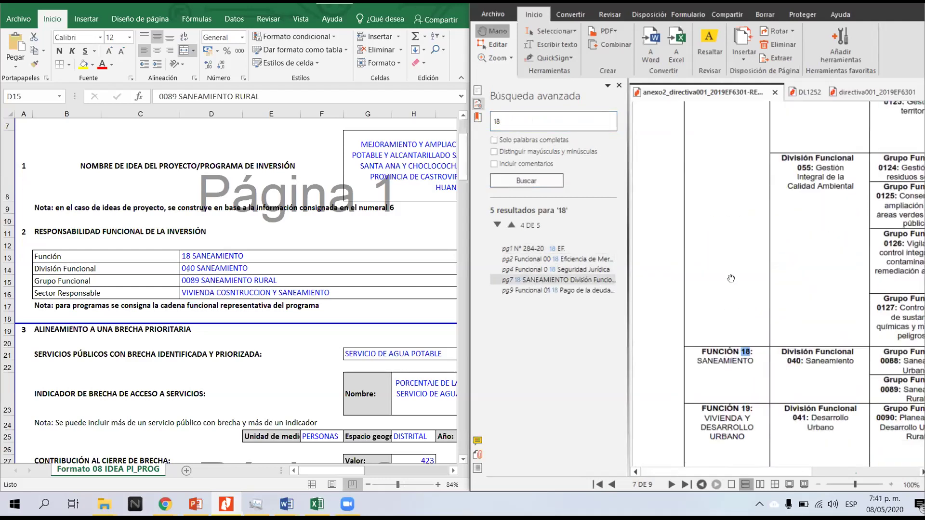
{"action": "left_click", "coordinate": [619, 85]}
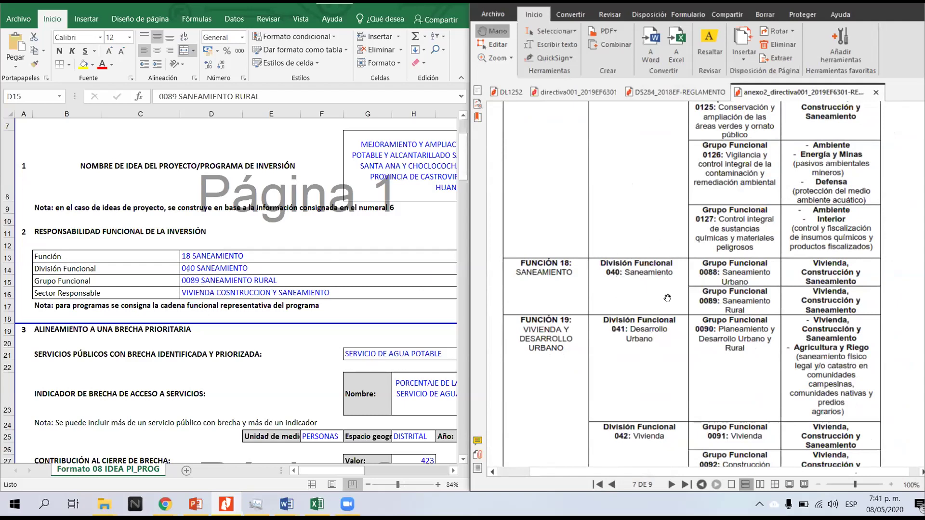
- Compare the form's Grupo Funcional and Sector Responsable entries in D15 and D16 with the Función 18 Saneamiento rows of the annex
{"action": "scroll", "coordinate": [665, 258], "scroll_direction": "down", "scroll_amount": 1}
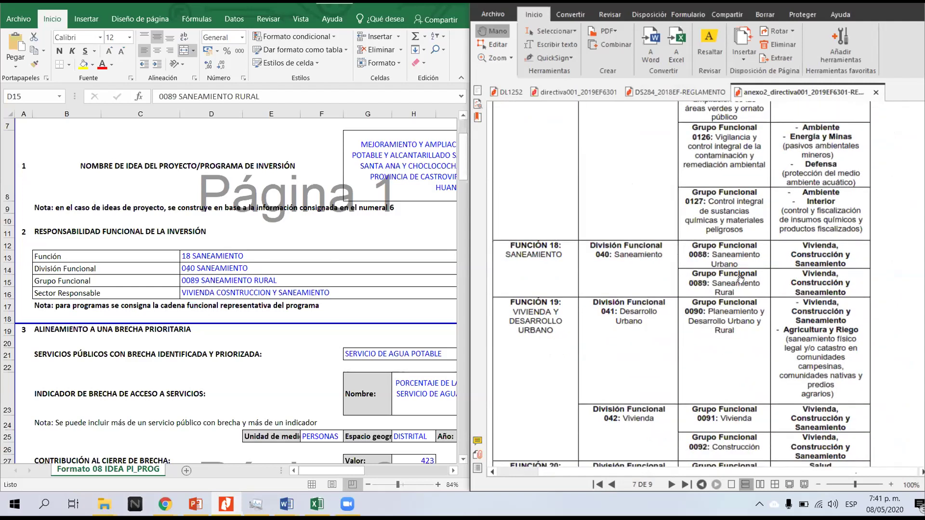
{"action": "left_click", "coordinate": [217, 287]}
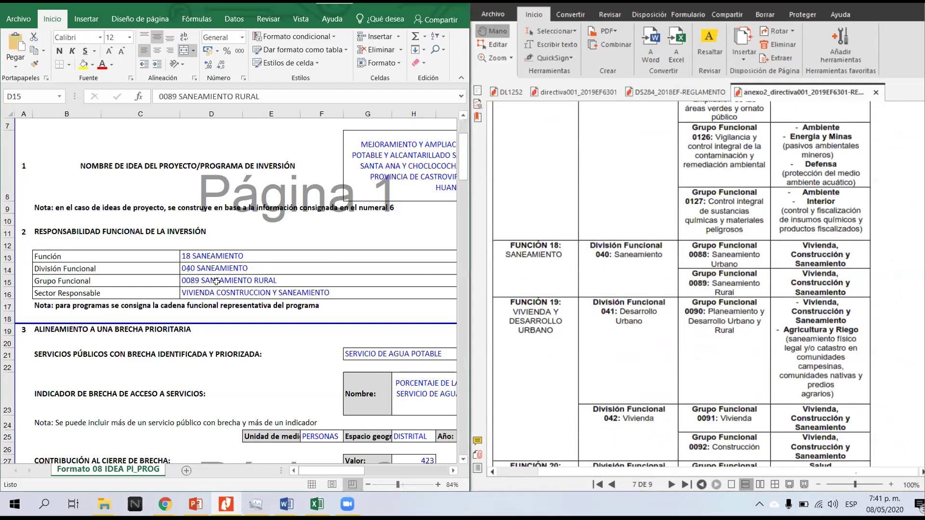
{"action": "left_click", "coordinate": [213, 293]}
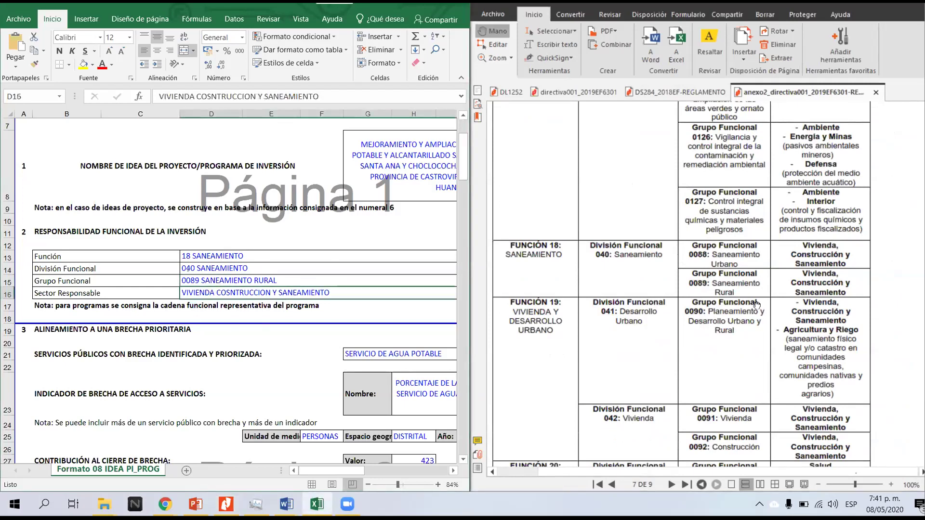
{"action": "left_click", "coordinate": [749, 275]}
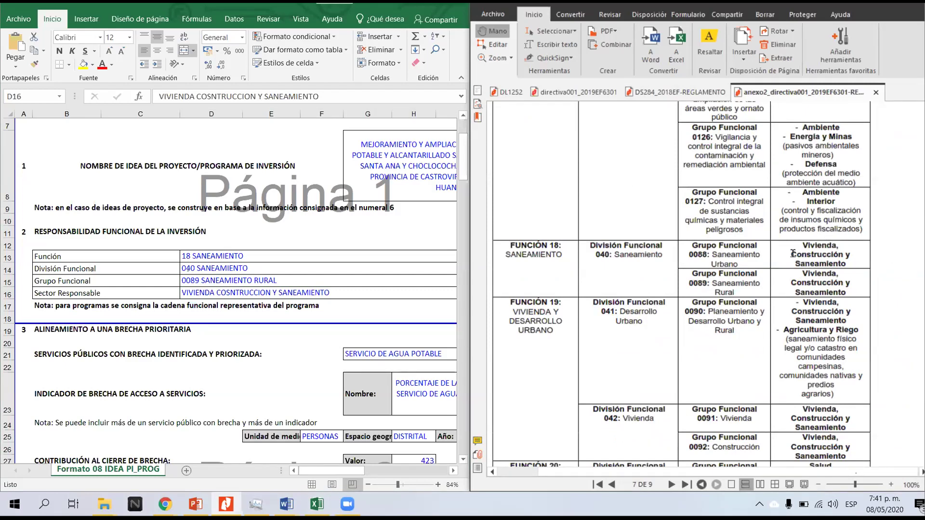
{"action": "left_click", "coordinate": [205, 231]}
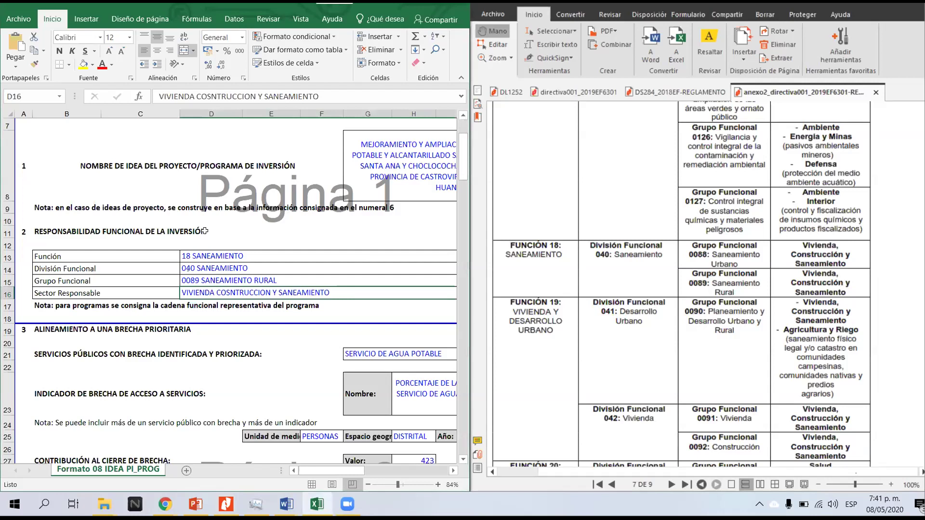
- Examine the first prioritized public service row under section 3, Alineamiento a una brecha prioritaria, in the form
{"action": "scroll", "coordinate": [153, 271], "scroll_direction": "down", "scroll_amount": 2}
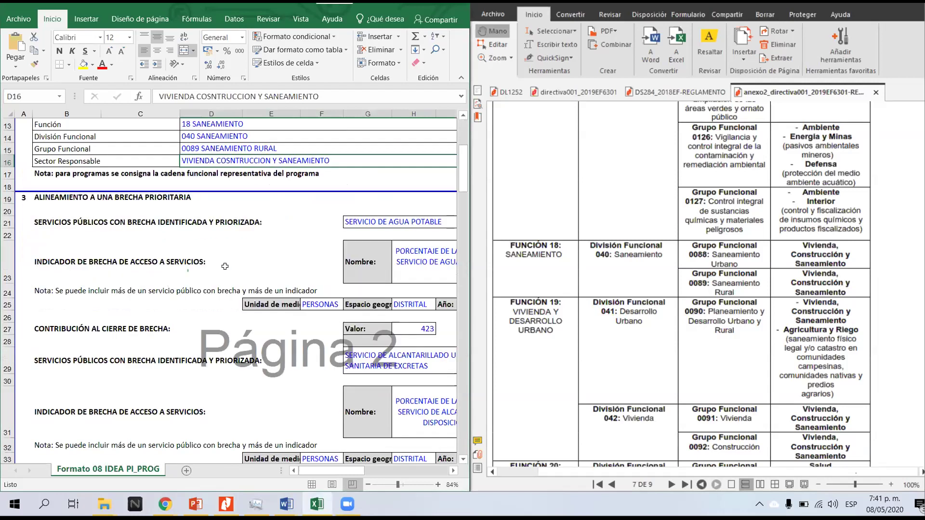
{"action": "left_click", "coordinate": [259, 221]}
{"action": "scroll", "coordinate": [259, 222], "scroll_direction": "down", "scroll_amount": 1}
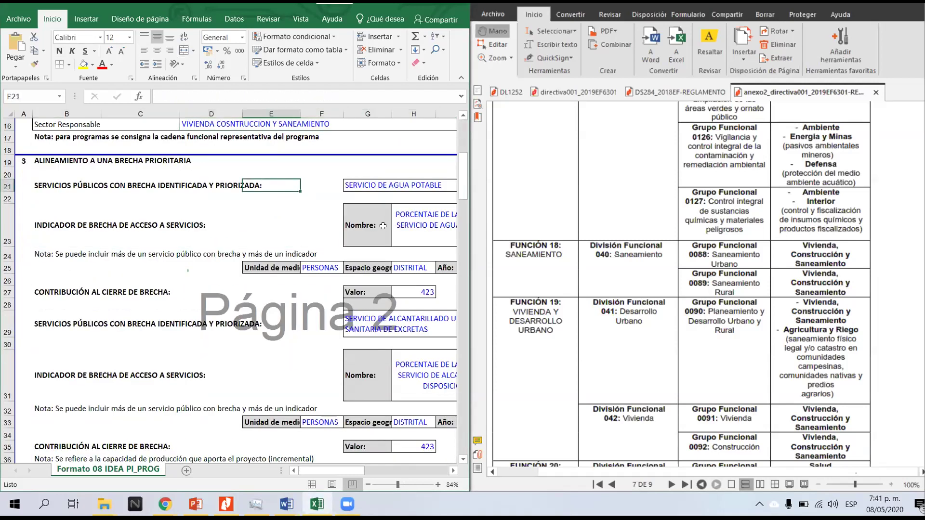
{"action": "key", "text": "Left"}
{"action": "key", "text": "Right"}
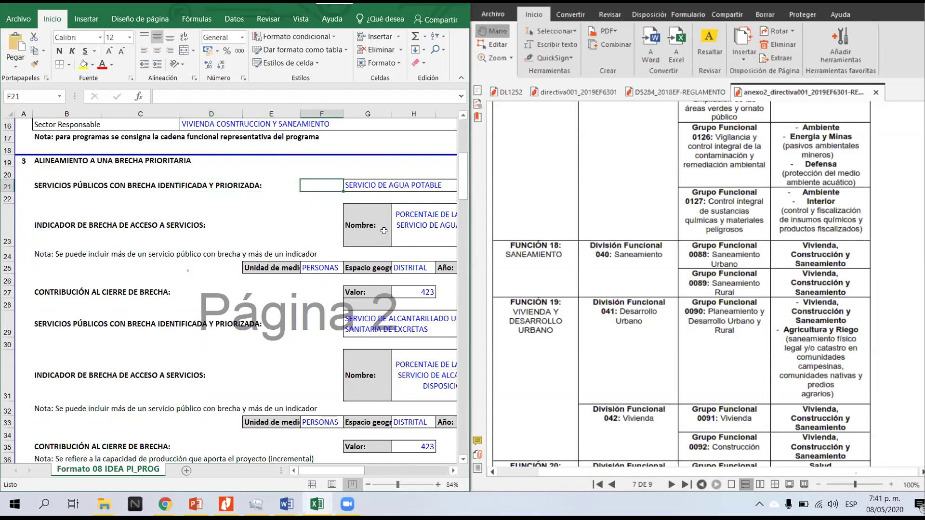
{"action": "key", "text": "Right"}
{"action": "scroll", "coordinate": [384, 230], "scroll_direction": "right", "scroll_amount": 3}
{"action": "key", "text": "Left"}
{"action": "key", "text": "Left"}
{"action": "key", "text": "Left"}
{"action": "key", "text": "Left"}
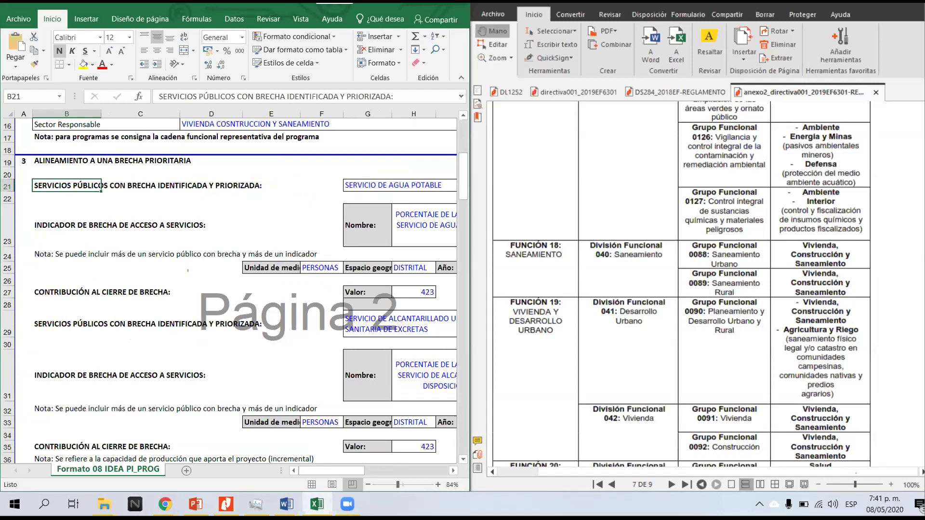
- Close the annex PDF and maximize the form's workbook window
{"action": "left_click", "coordinate": [902, 26]}
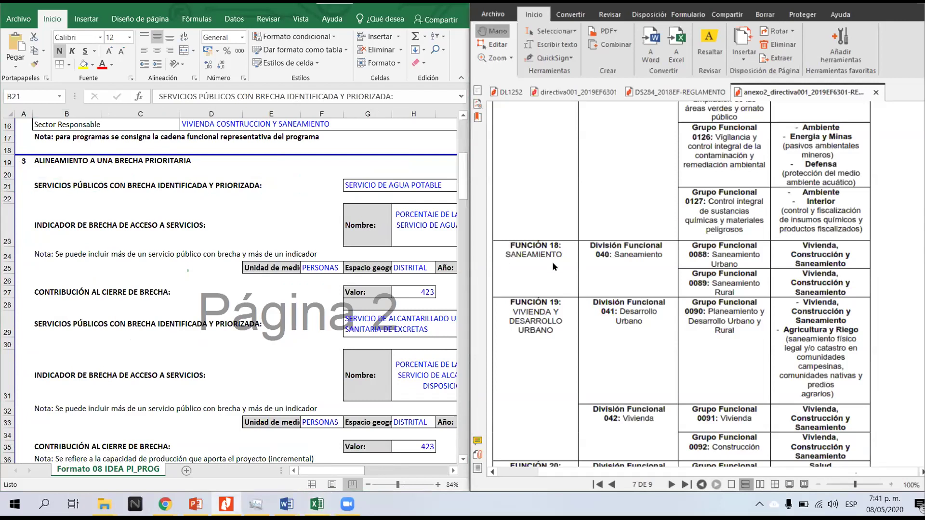
{"action": "key", "text": "ctrl+w"}
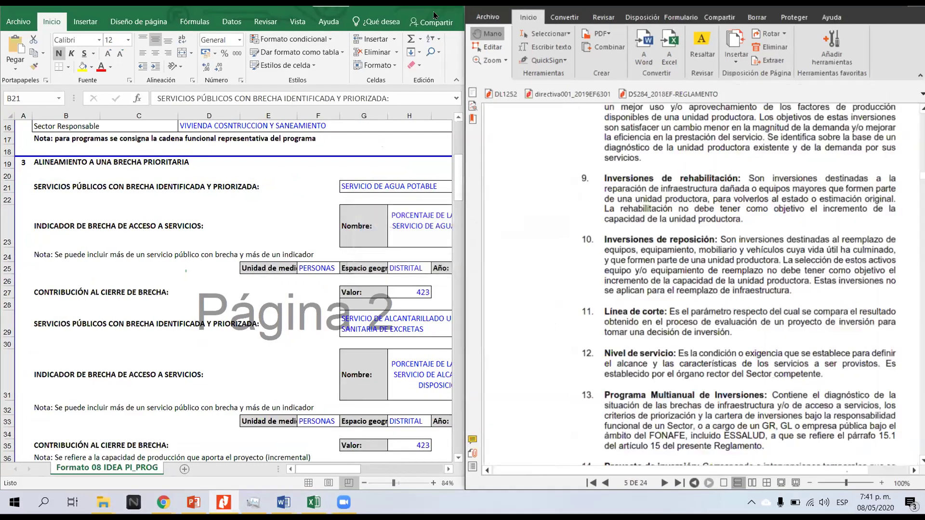
{"action": "left_click", "coordinate": [423, 19]}
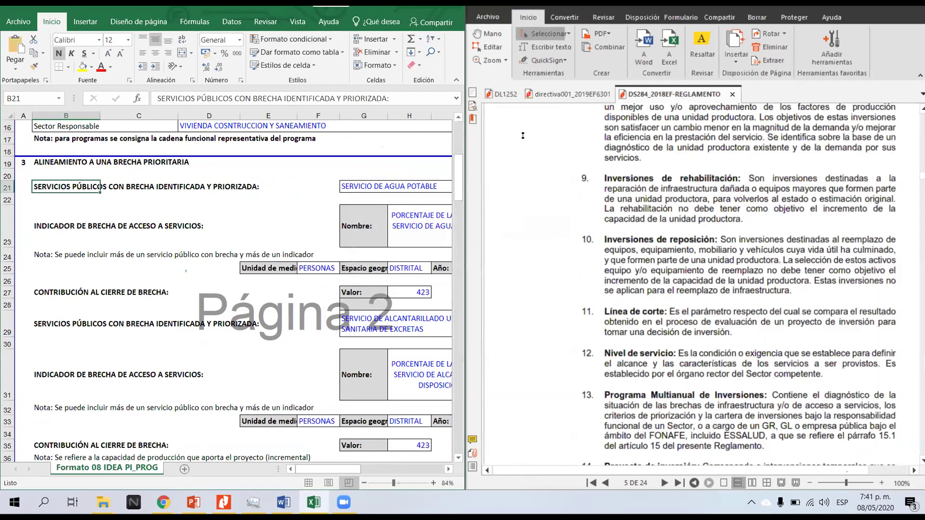
{"action": "key", "text": "super+Up"}
{"action": "left_click_drag", "start_coordinate": [847, 373], "coordinate": [784, 373]}
- Review the prioritized public services in G29 and G21 and the drinking water access gap indicator in H23
{"action": "left_click", "coordinate": [347, 315]}
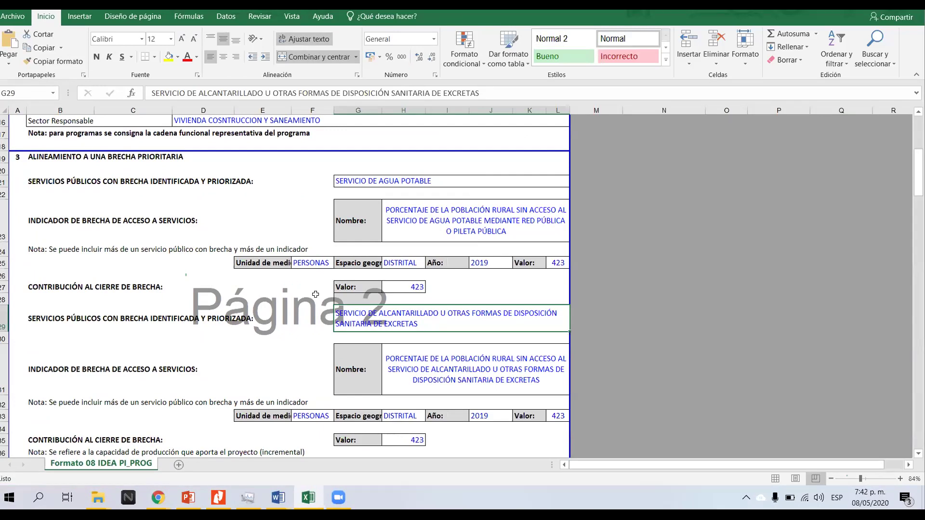
{"action": "left_click", "coordinate": [360, 182]}
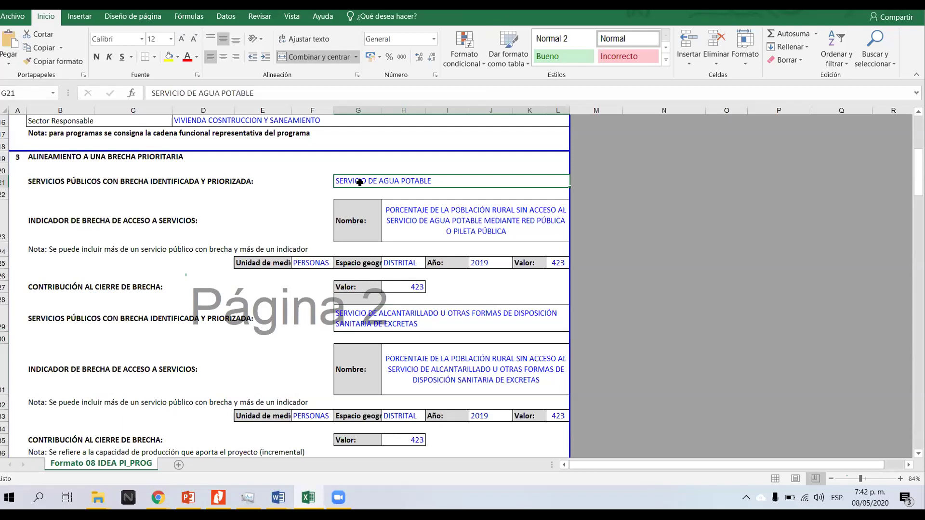
{"action": "left_click", "coordinate": [425, 232]}
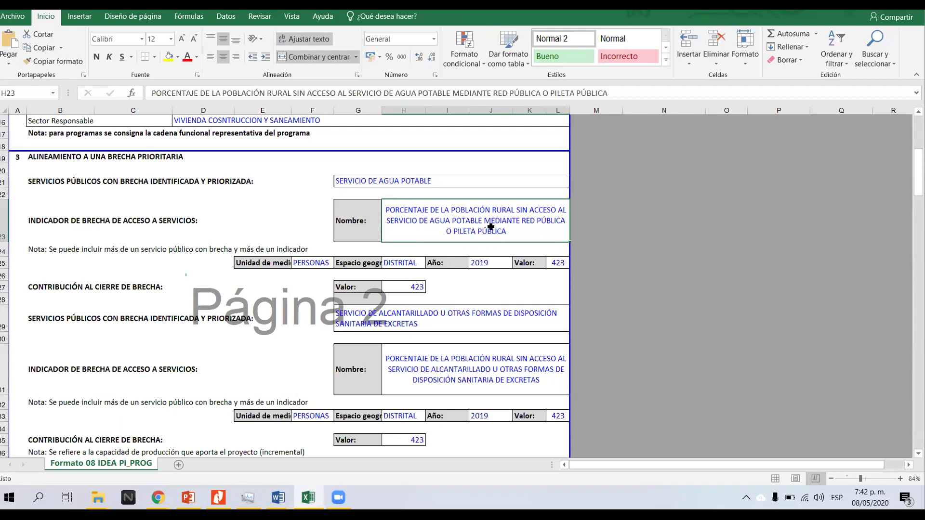
- Review the form's Tipología de Proyecto label and its entry in row 38
{"action": "scroll", "coordinate": [424, 254], "scroll_direction": "down", "scroll_amount": 2}
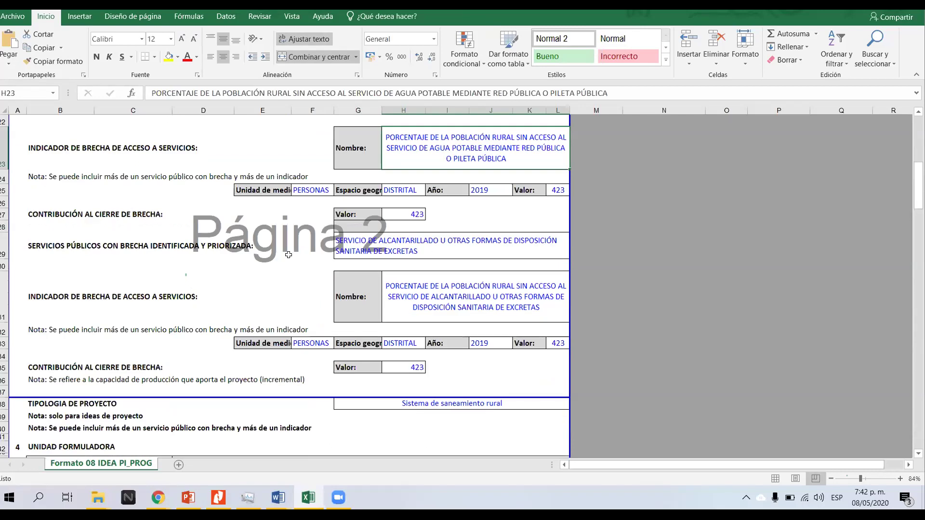
{"action": "scroll", "coordinate": [285, 260], "scroll_direction": "down", "scroll_amount": 2}
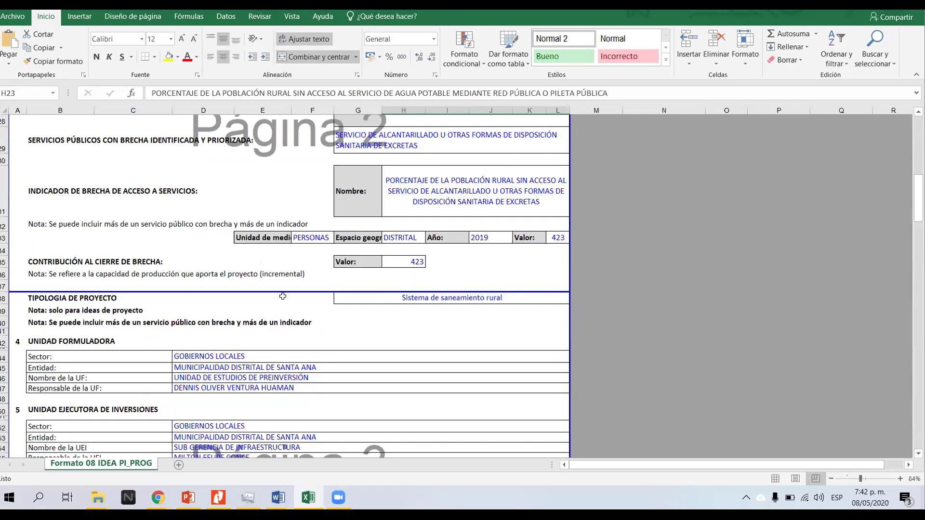
{"action": "left_click", "coordinate": [51, 298]}
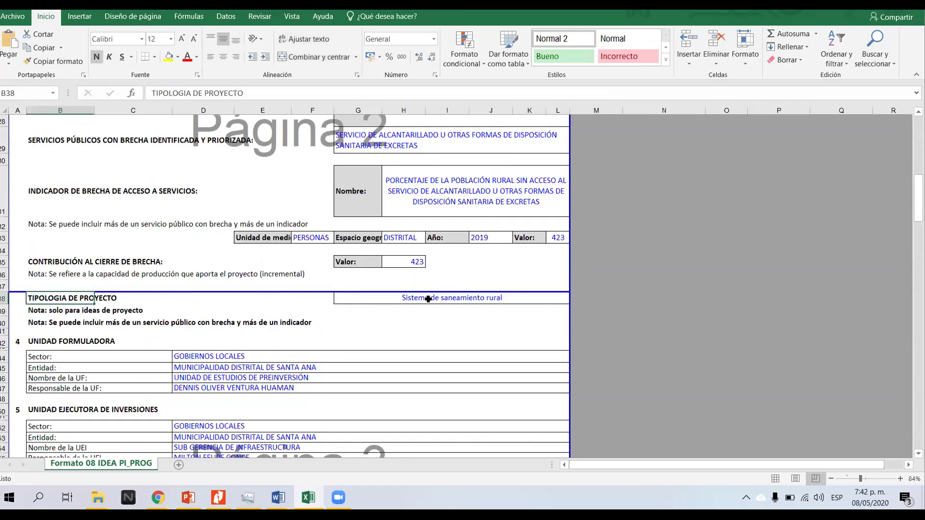
{"action": "left_click", "coordinate": [429, 298]}
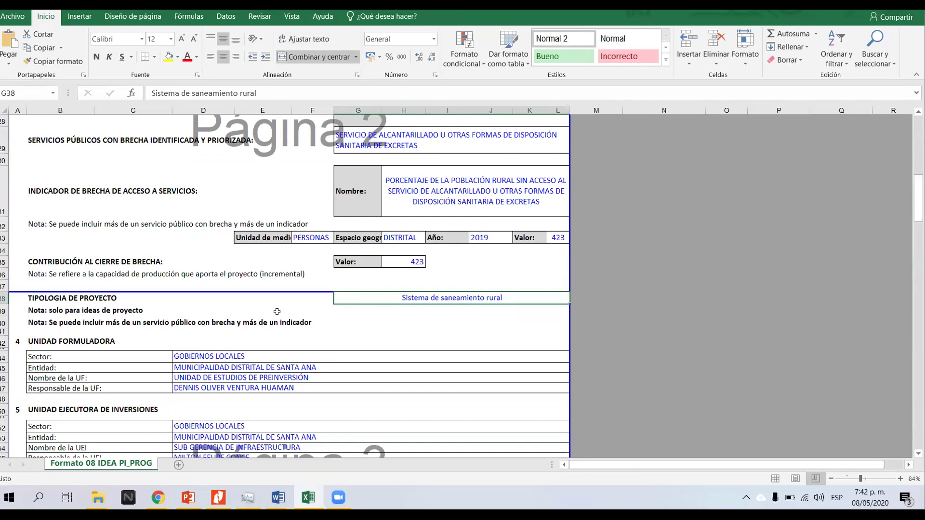
- Look through sections 4 to 7 of the form and examine the infrastructure reference cost in section 8.1
{"action": "scroll", "coordinate": [210, 300], "scroll_direction": "down", "scroll_amount": 2}
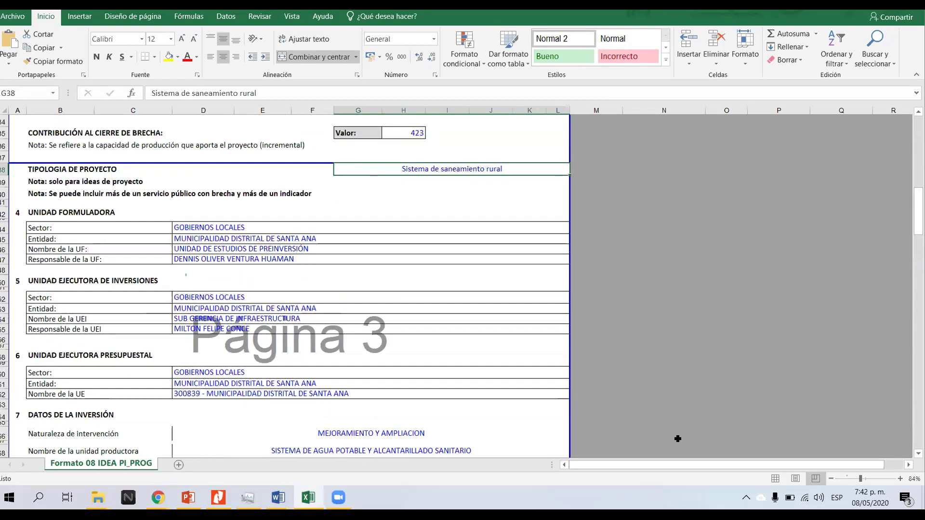
{"action": "scroll", "coordinate": [270, 309], "scroll_direction": "down", "scroll_amount": 2}
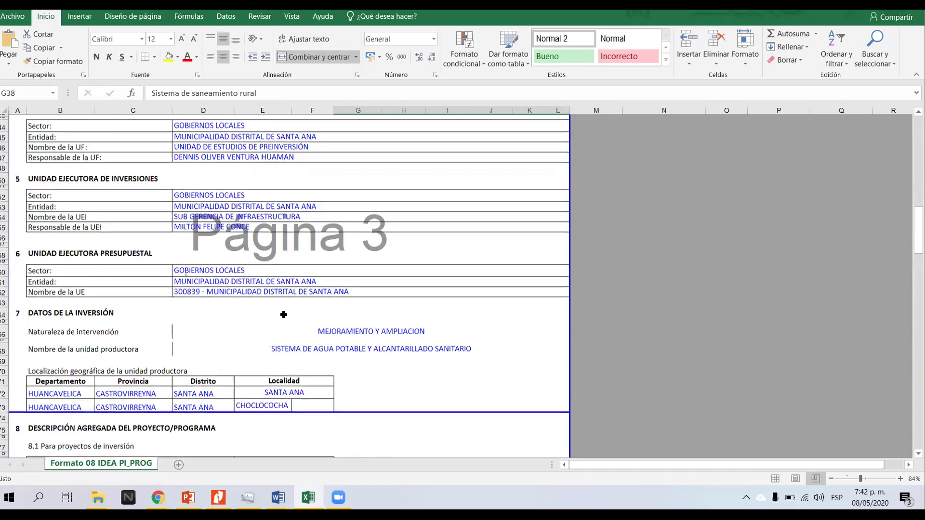
{"action": "scroll", "coordinate": [286, 315], "scroll_direction": "down", "scroll_amount": 3}
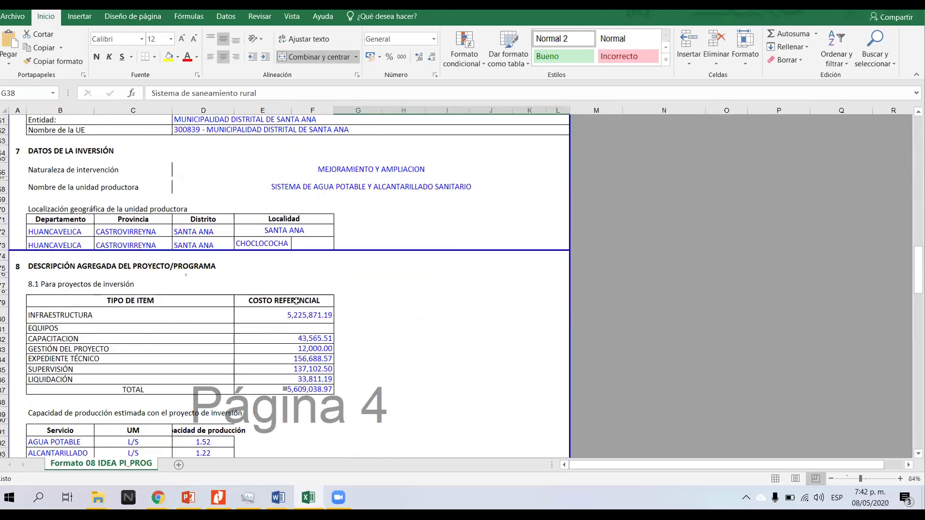
{"action": "scroll", "coordinate": [296, 301], "scroll_direction": "down", "scroll_amount": 1}
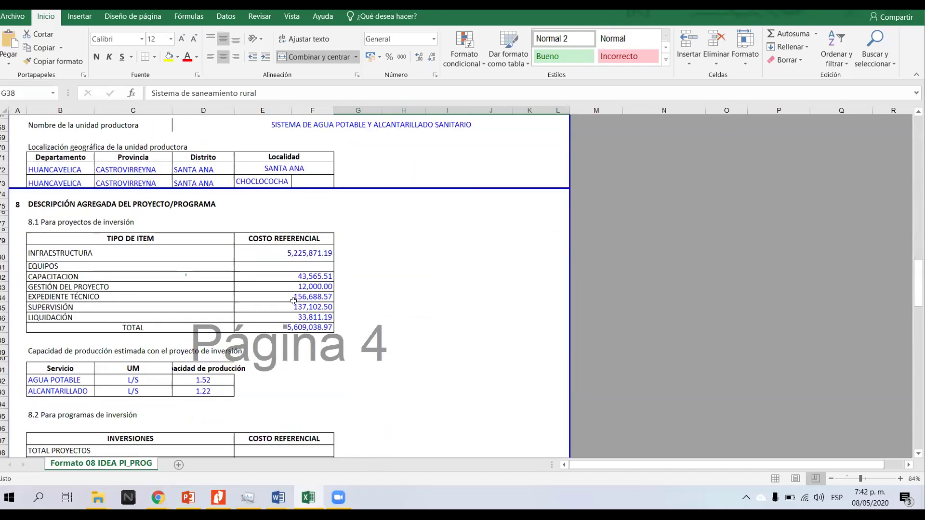
{"action": "scroll", "coordinate": [236, 241], "scroll_direction": "down", "scroll_amount": 1}
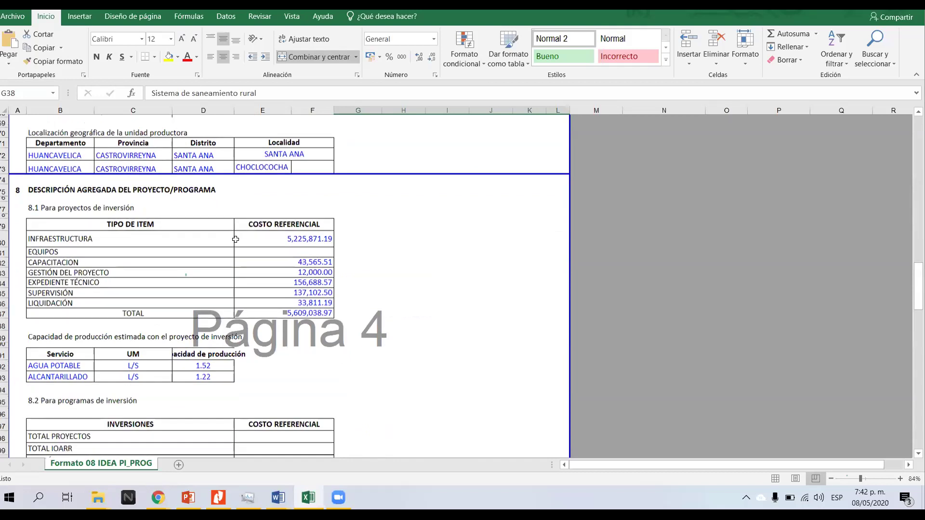
{"action": "left_click", "coordinate": [262, 239]}
{"action": "left_click", "coordinate": [269, 220]}
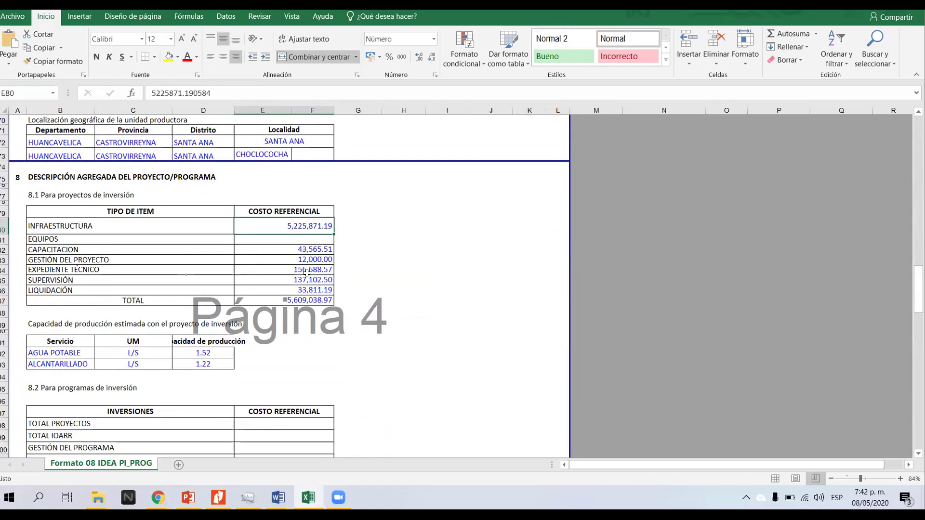
- Examine the section 8.1 reference costs for training, project management, technical file, supervision and liquidation, and the total in E87
{"action": "scroll", "coordinate": [325, 290], "scroll_direction": "down", "scroll_amount": 2}
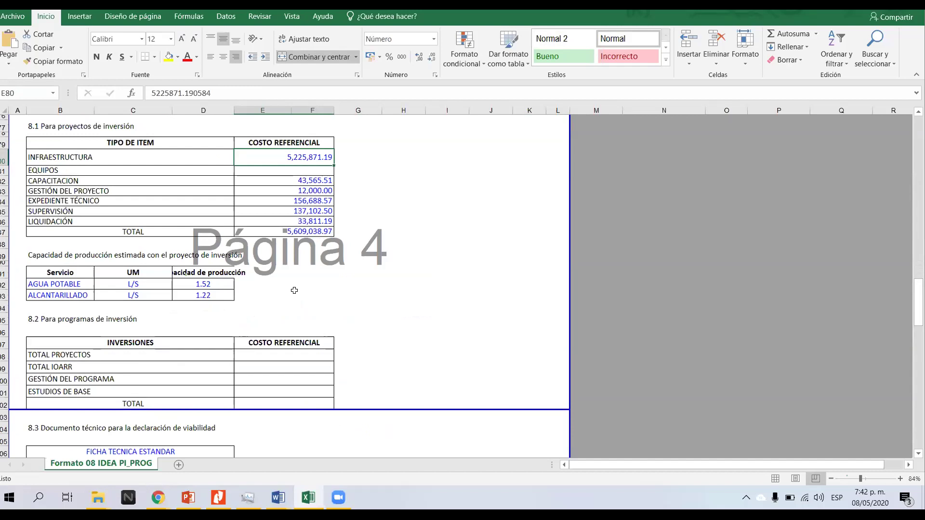
{"action": "scroll", "coordinate": [295, 288], "scroll_direction": "down", "scroll_amount": 3}
{"action": "scroll", "coordinate": [275, 315], "scroll_direction": "up", "scroll_amount": 3}
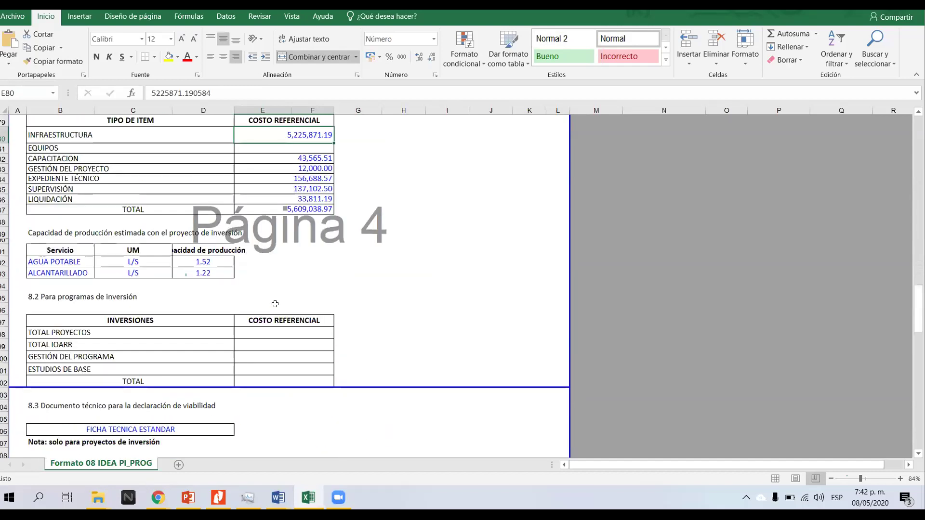
{"action": "left_click", "coordinate": [285, 178]}
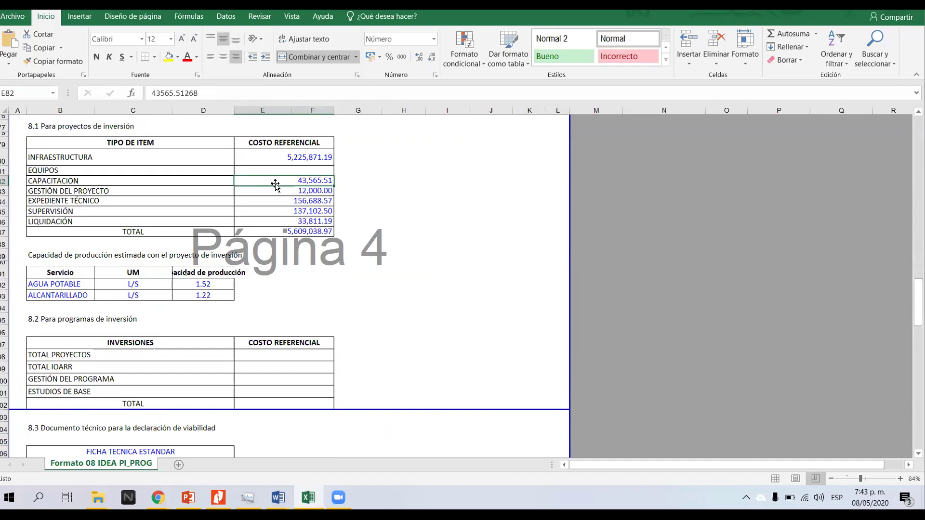
{"action": "left_click", "coordinate": [288, 199]}
{"action": "left_click", "coordinate": [291, 190]}
{"action": "left_click", "coordinate": [296, 200]}
{"action": "left_click", "coordinate": [301, 211]}
{"action": "left_click", "coordinate": [302, 218]}
{"action": "left_click", "coordinate": [295, 230]}
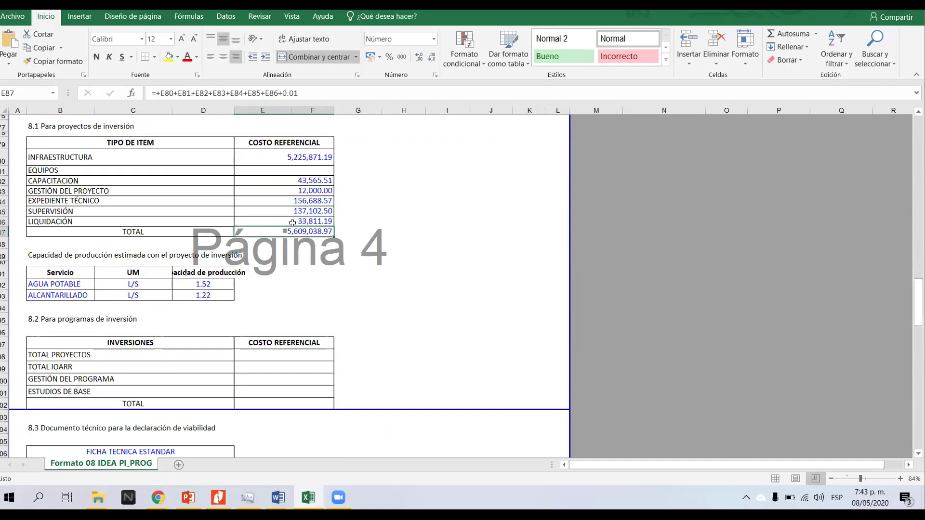
- Check the infrastructure and training reference costs in E80 and E82 again
{"action": "left_click", "coordinate": [298, 157]}
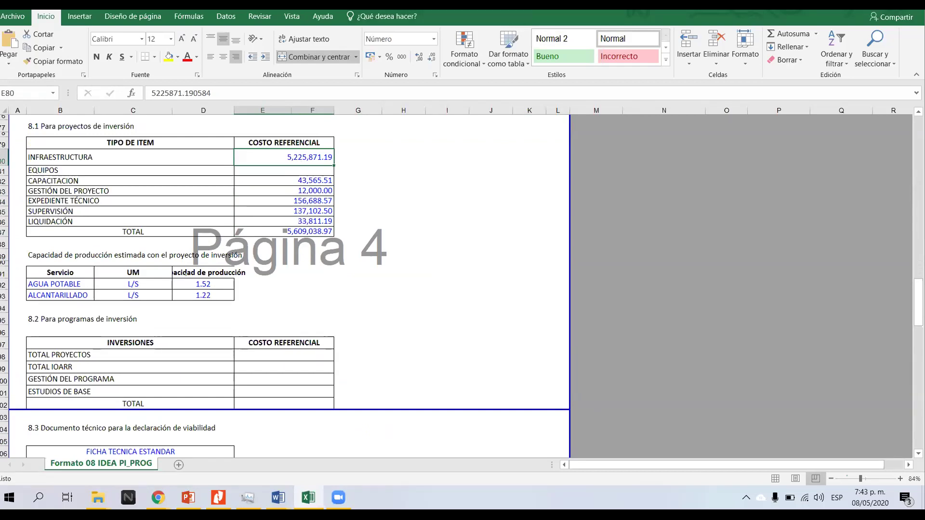
{"action": "left_click", "coordinate": [364, 192]}
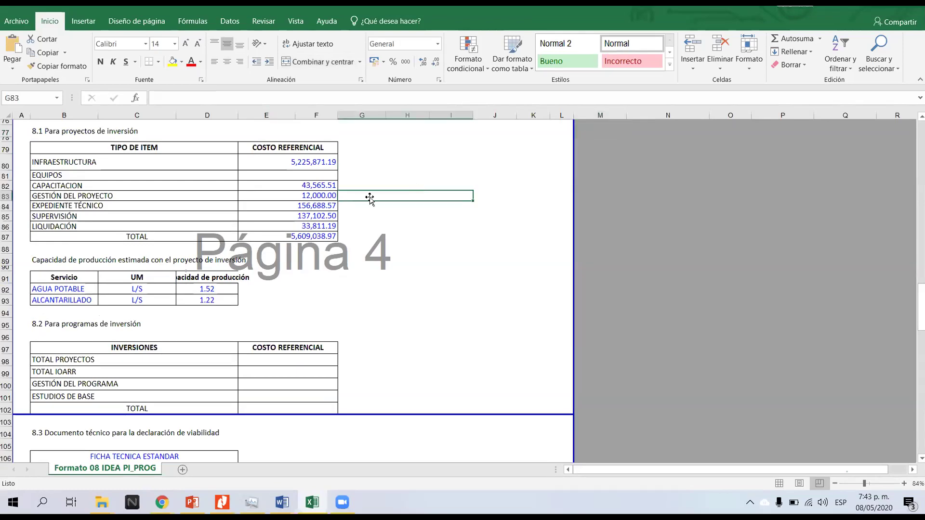
{"action": "left_click", "coordinate": [297, 161]}
{"action": "left_click", "coordinate": [288, 183]}
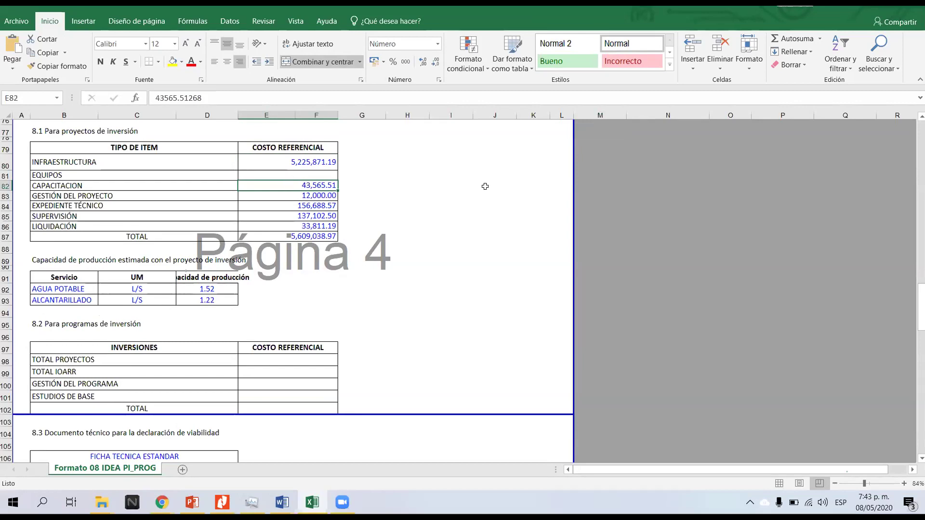
- List the components CAPTACION, LINEA DE CONDUCCIOM and RESERVORIOS in M80 to M82, beside the section 8.1 cost table
{"action": "left_click", "coordinate": [470, 155]}
{"action": "left_click", "coordinate": [522, 169]}
{"action": "left_click", "coordinate": [628, 161]}
{"action": "key", "text": "Left"}
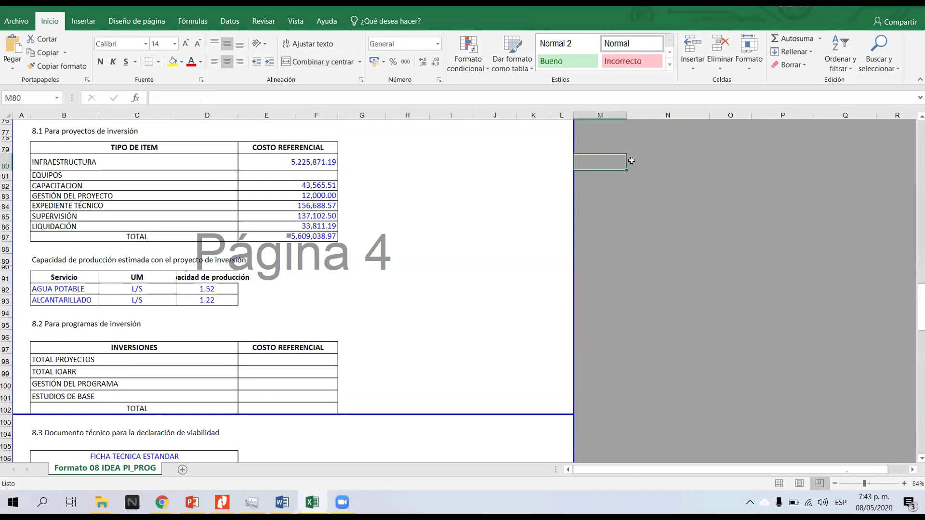
{"action": "type", "text": "CAPTACION"}
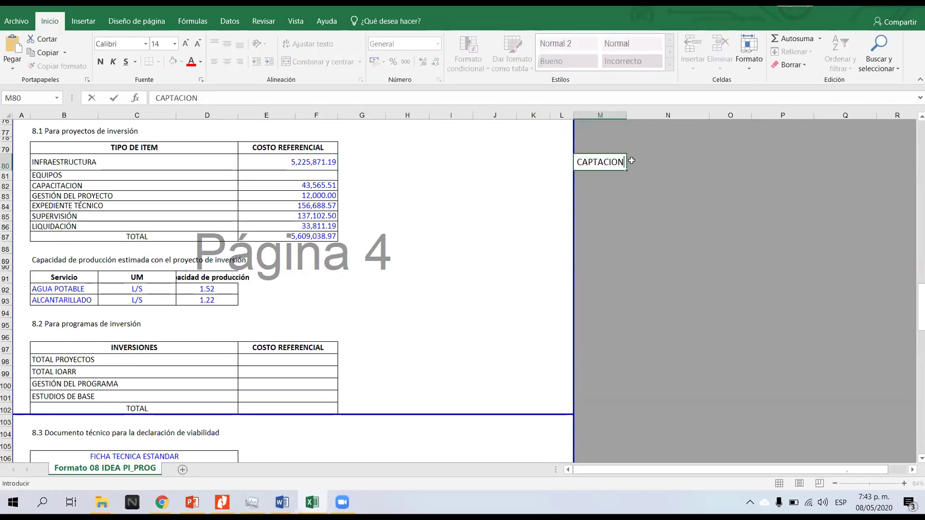
{"action": "key", "text": "Return"}
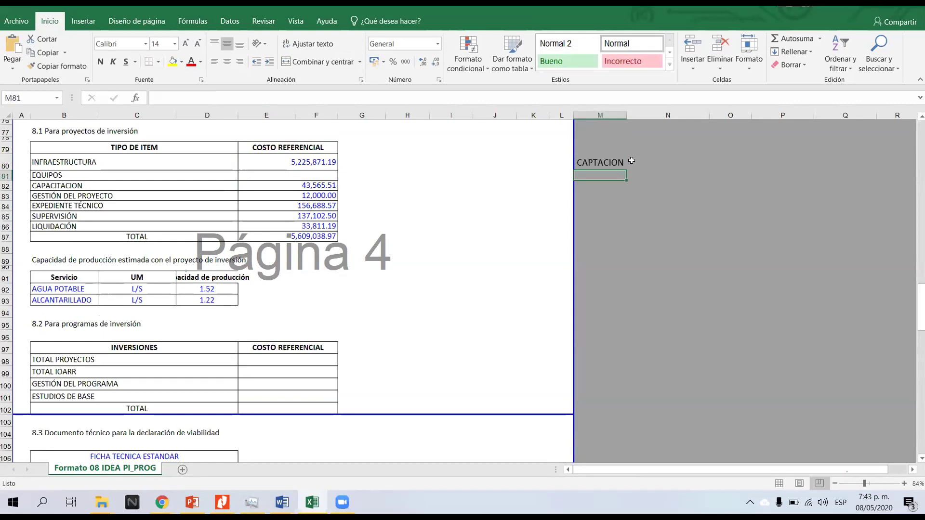
{"action": "type", "text": "LINEA DE CONDUCCIOM"}
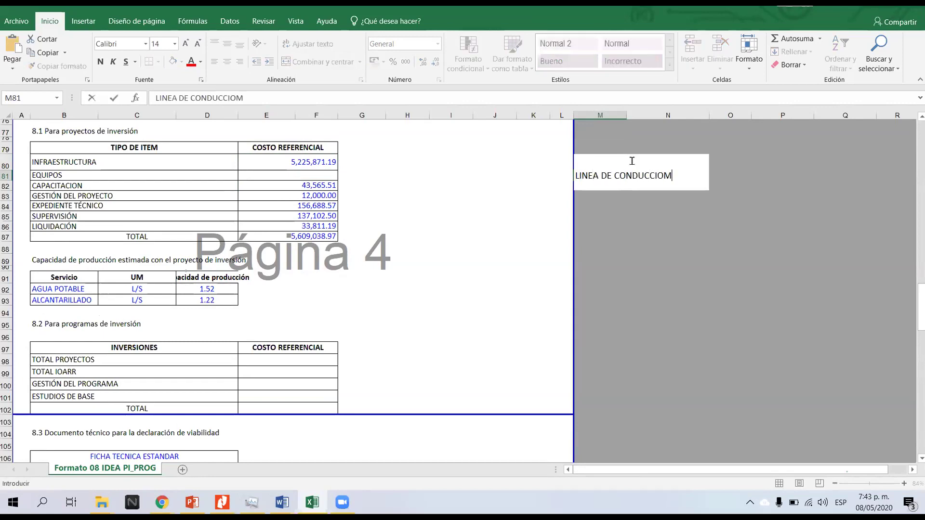
{"action": "key", "text": "Return"}
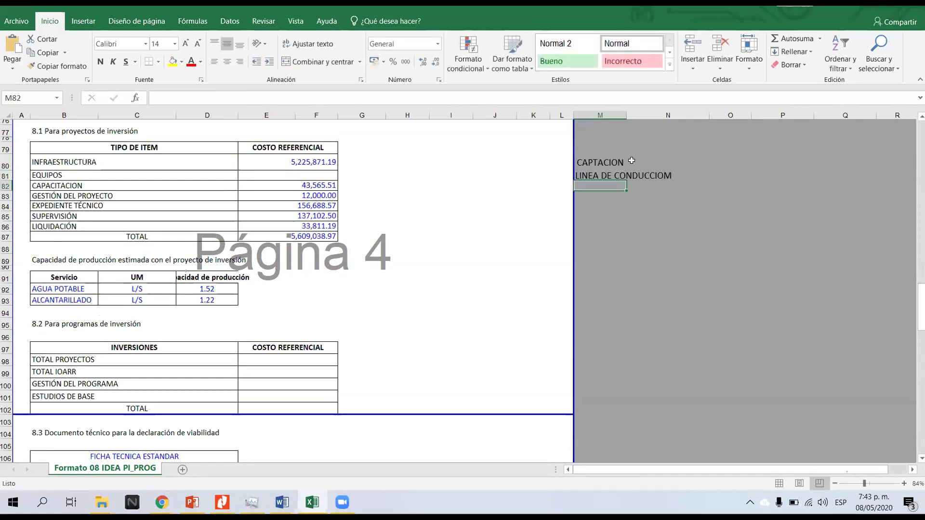
{"action": "type", "text": "RESERVORIOS"}
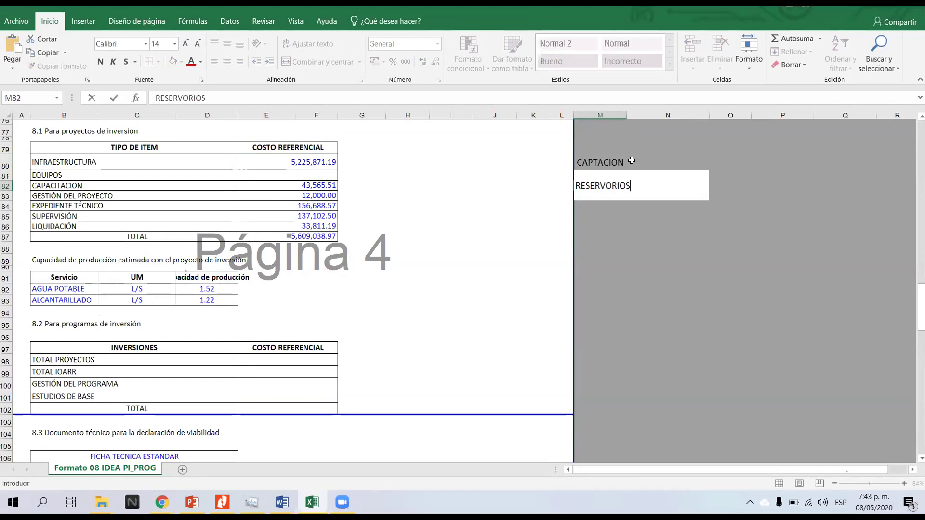
{"action": "key", "text": "Return"}
- Add RED DISTRIBUCION and CONECCXIONES DOMI to the component list in M83 and M84
{"action": "type", "text": "RED "}
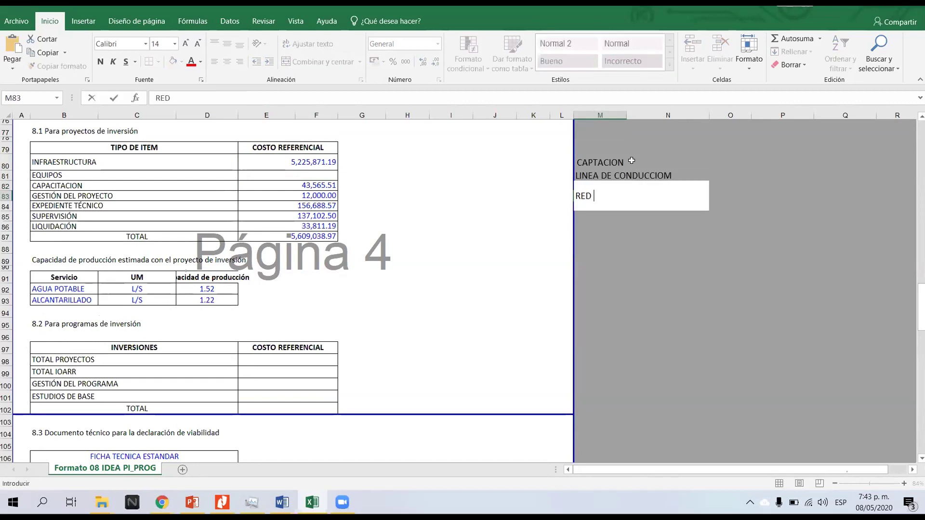
{"action": "type", "text": "DISTRIBUCION"}
{"action": "key", "text": "Return"}
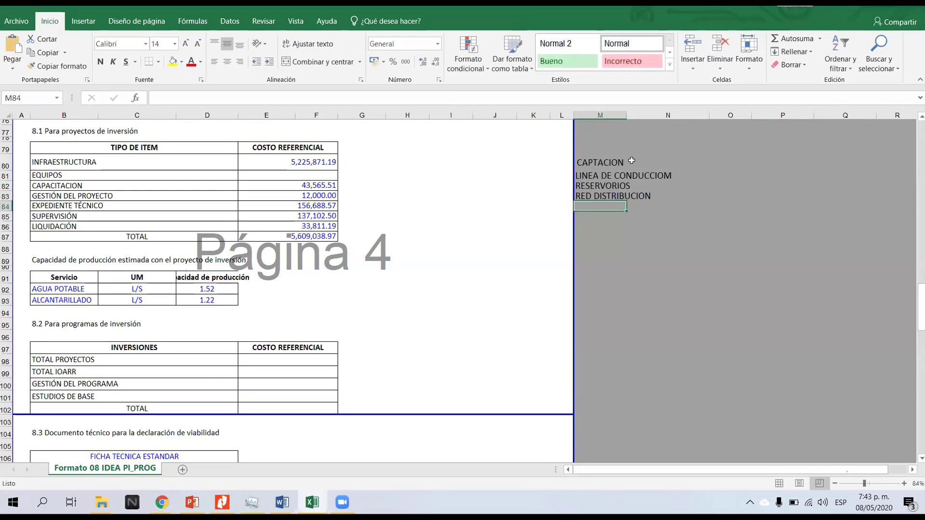
{"action": "type", "text": "CONECCXIONES DO"}
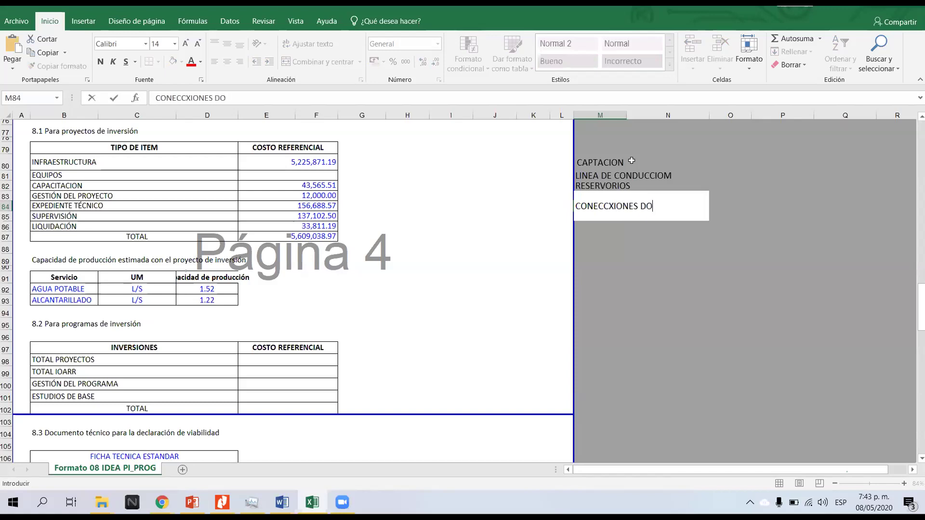
{"action": "type", "text": "MI"}
{"action": "key", "text": "Return"}
{"action": "left_click", "coordinate": [628, 163]}
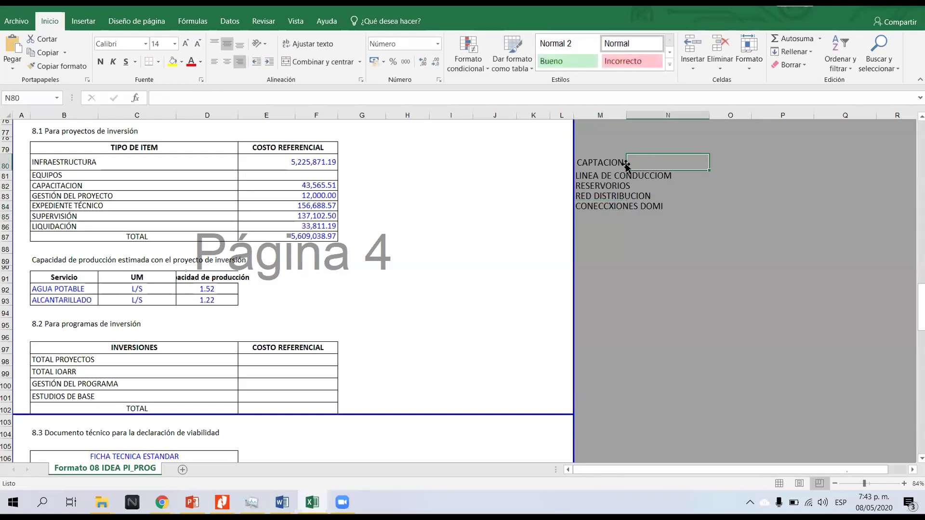
{"action": "left_click", "coordinate": [727, 160]}
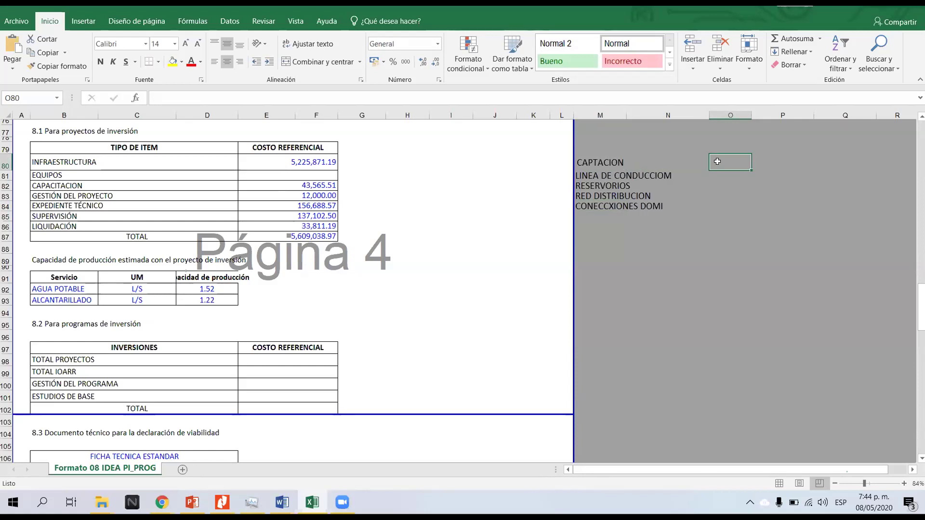
{"action": "key", "text": "Left"}
{"action": "key", "text": "Left"}
{"action": "key", "text": "Right"}
{"action": "key", "text": "Down"}
{"action": "key", "text": "Left"}
{"action": "key", "text": "Right"}
{"action": "key", "text": "Right"}
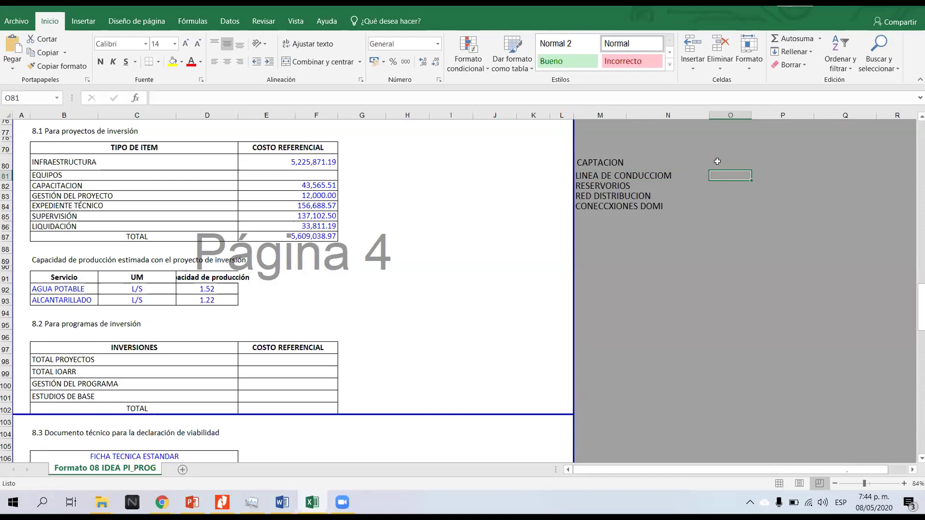
{"action": "key", "text": "Down"}
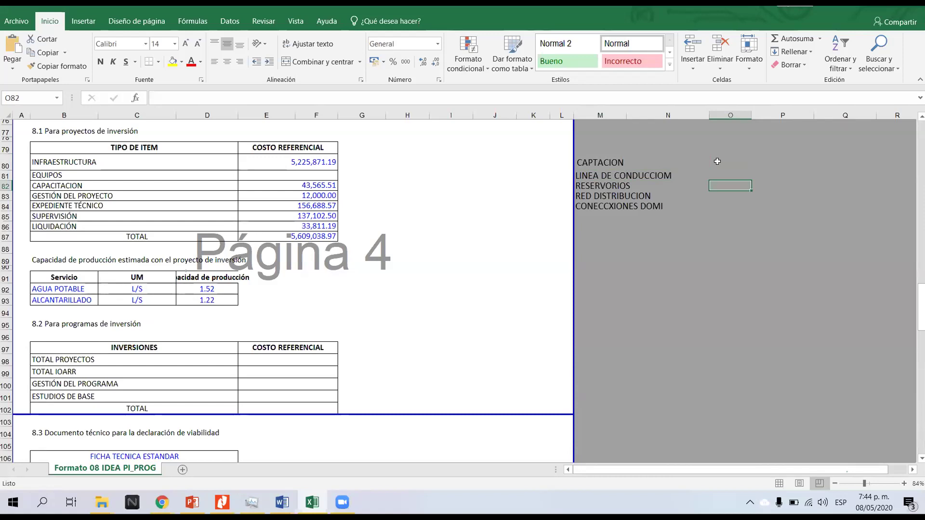
{"action": "key", "text": "Down"}
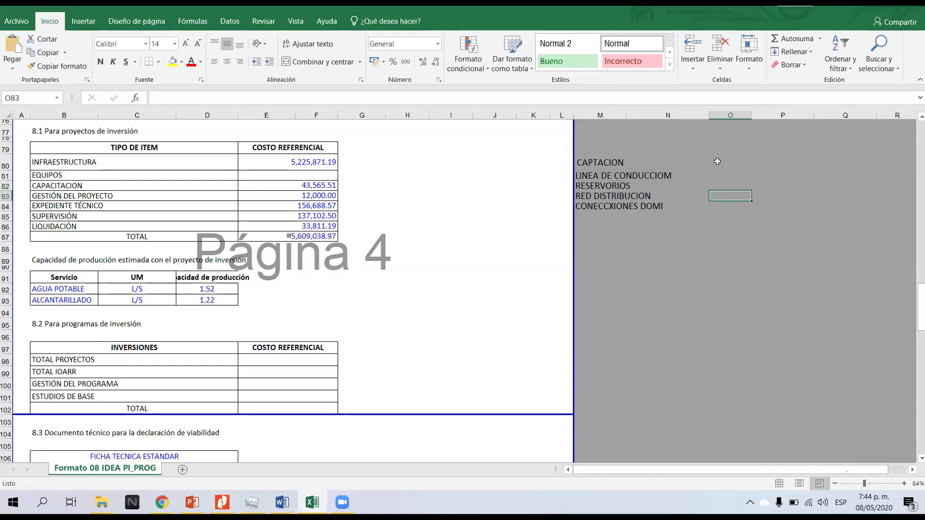
{"action": "key", "text": "Down"}
{"action": "key", "text": "Down"}
{"action": "key", "text": "Up"}
{"action": "key", "text": "Up"}
{"action": "key", "text": "Up"}
{"action": "key", "text": "Up"}
{"action": "key", "text": "Up"}
{"action": "key", "text": "Left"}
{"action": "key", "text": "Right"}
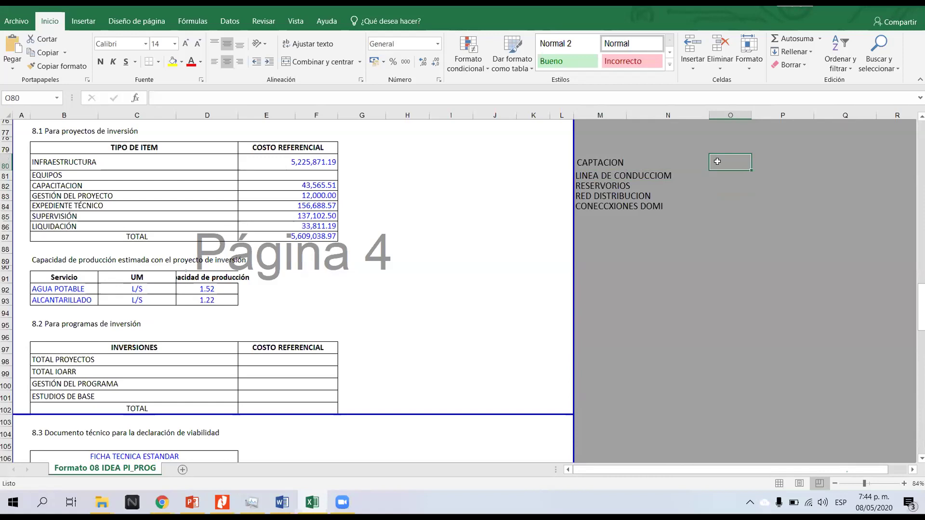
- Review the section 8.1 reference costs and total, plus the execution modality and financing source in sections 9 and 10
{"action": "left_click", "coordinate": [261, 163]}
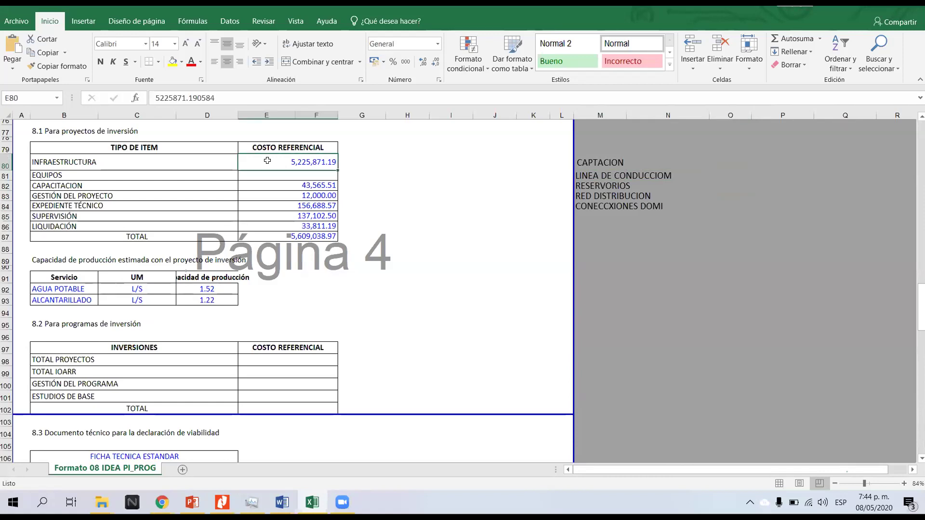
{"action": "left_click", "coordinate": [288, 186]}
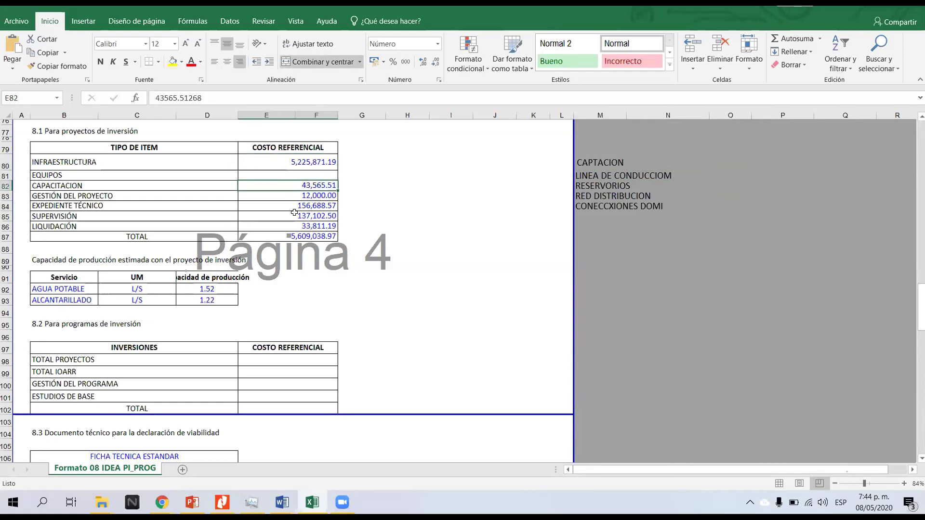
{"action": "left_click", "coordinate": [300, 195]}
{"action": "left_click", "coordinate": [310, 207]}
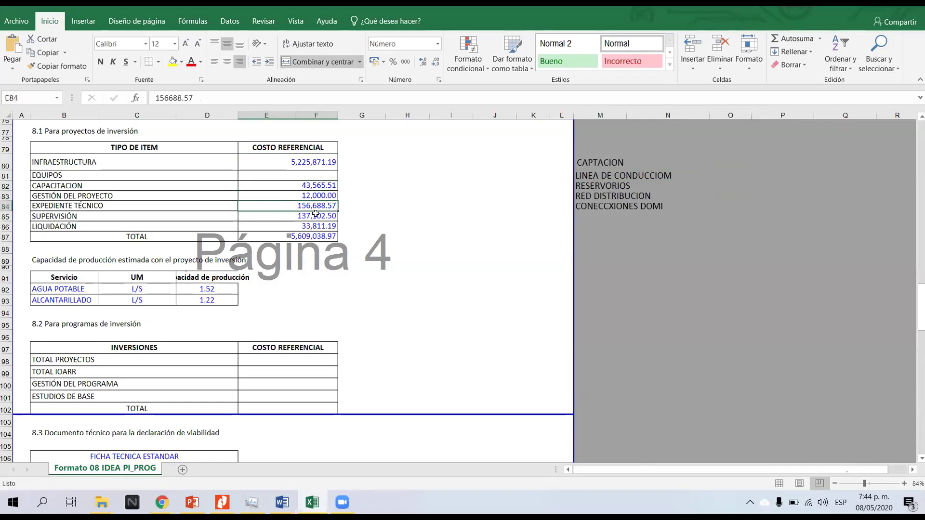
{"action": "left_click", "coordinate": [284, 225]}
{"action": "left_click", "coordinate": [296, 236]}
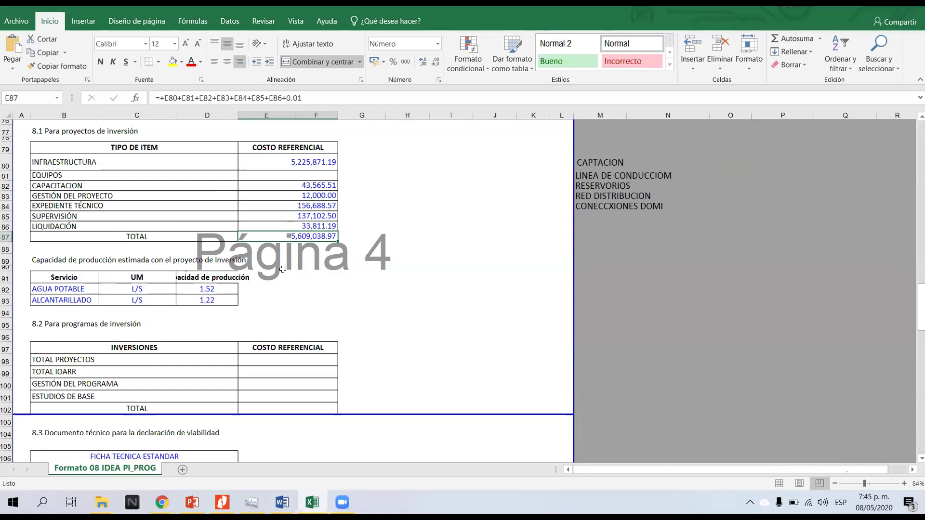
{"action": "scroll", "coordinate": [282, 270], "scroll_direction": "down", "scroll_amount": 3}
{"action": "scroll", "coordinate": [263, 317], "scroll_direction": "down", "scroll_amount": 9}
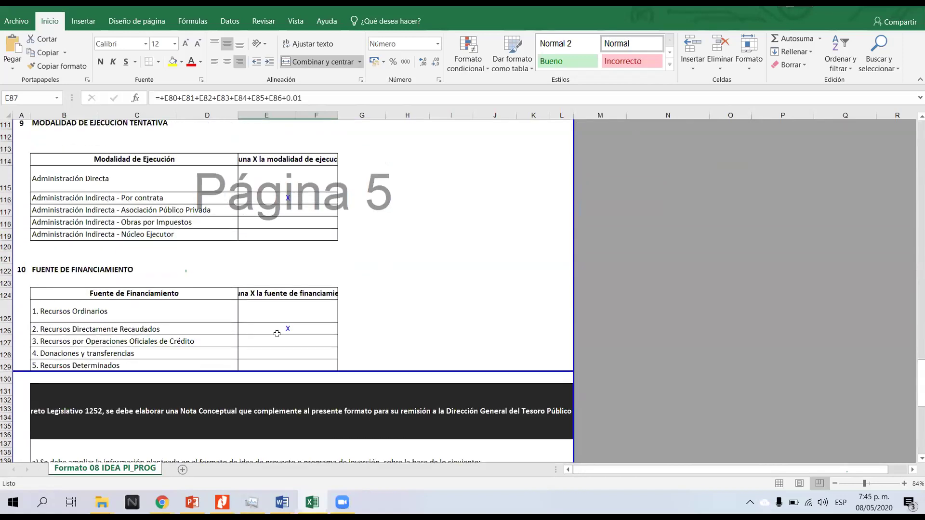
- Return to the start of the form and place the worksheet side by side with Chrome's Banco de Inversiones idea registration page
{"action": "scroll", "coordinate": [270, 326], "scroll_direction": "up", "scroll_amount": 20}
{"action": "scroll", "coordinate": [265, 319], "scroll_direction": "up", "scroll_amount": 13}
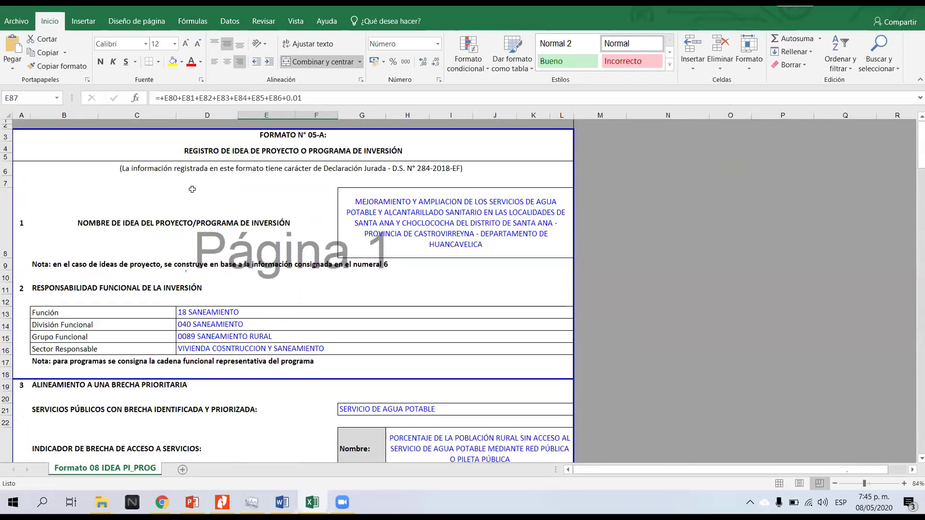
{"action": "key", "text": "super+Left"}
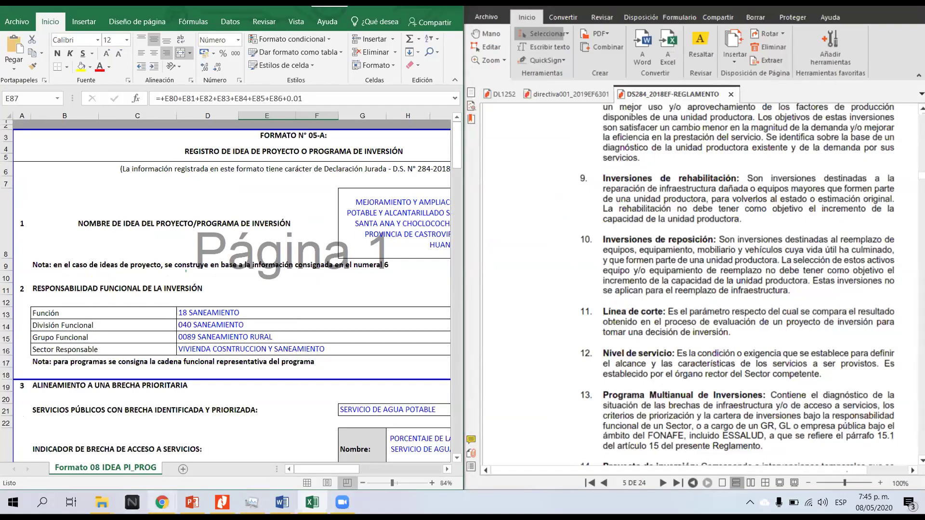
{"action": "mouse_move", "coordinate": [164, 504]}
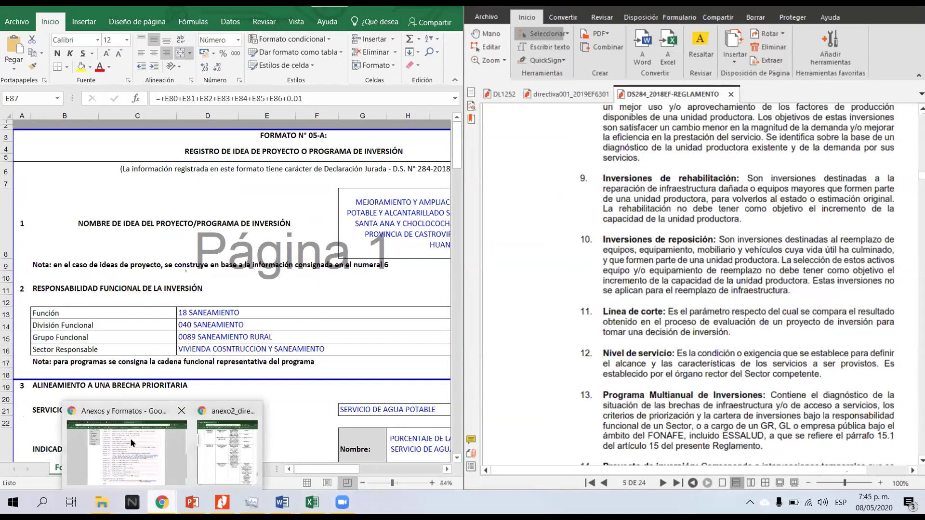
{"action": "left_click", "coordinate": [176, 444]}
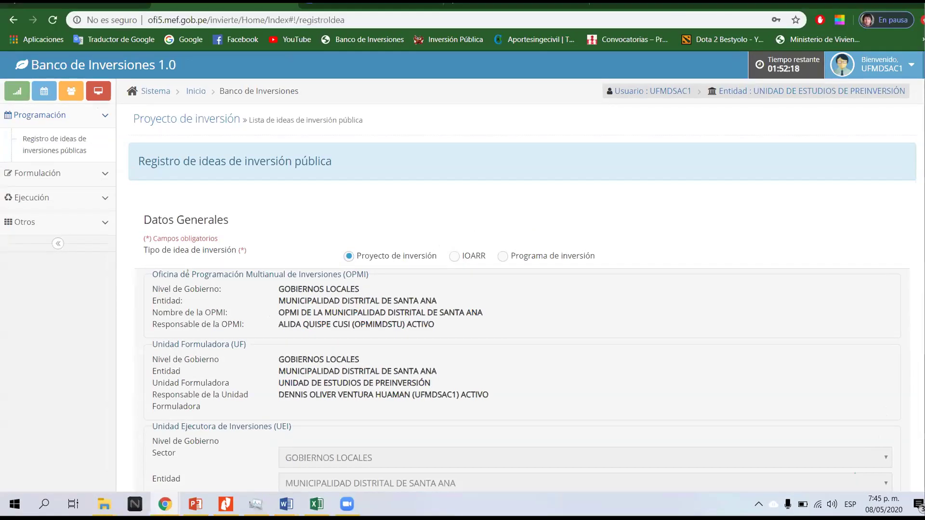
{"action": "key", "text": "super+Right"}
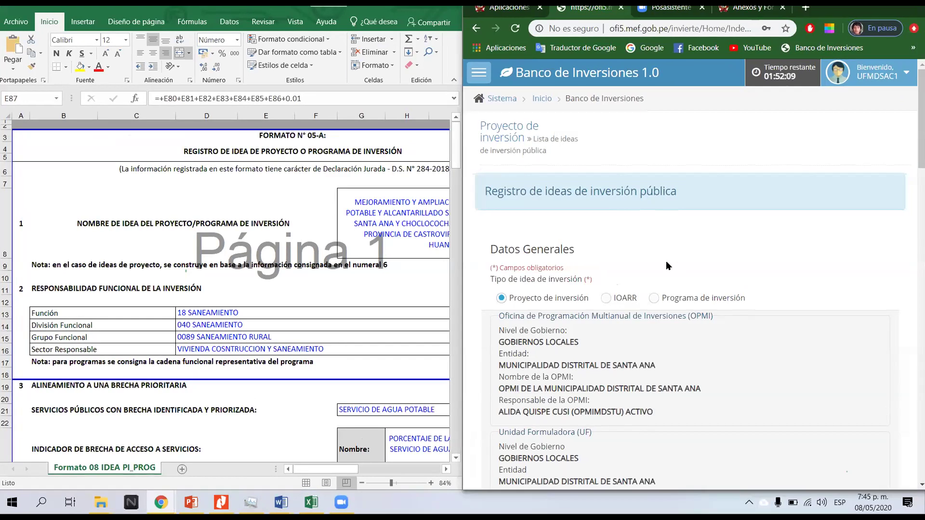
- Review the investment idea types and the OPMI and Unidad Formuladora details under Datos Generales
{"action": "scroll", "coordinate": [581, 294], "scroll_direction": "down", "scroll_amount": 2}
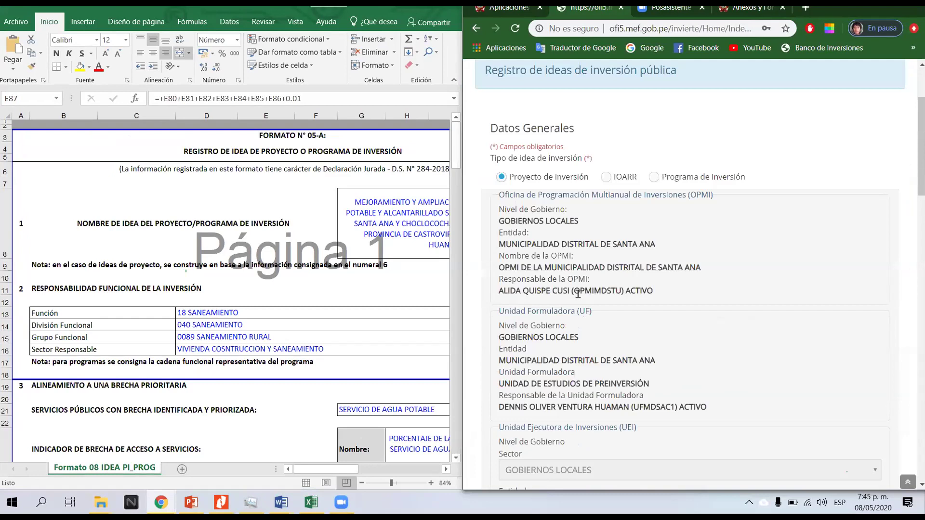
{"action": "left_click", "coordinate": [655, 177]}
{"action": "left_click", "coordinate": [556, 178]}
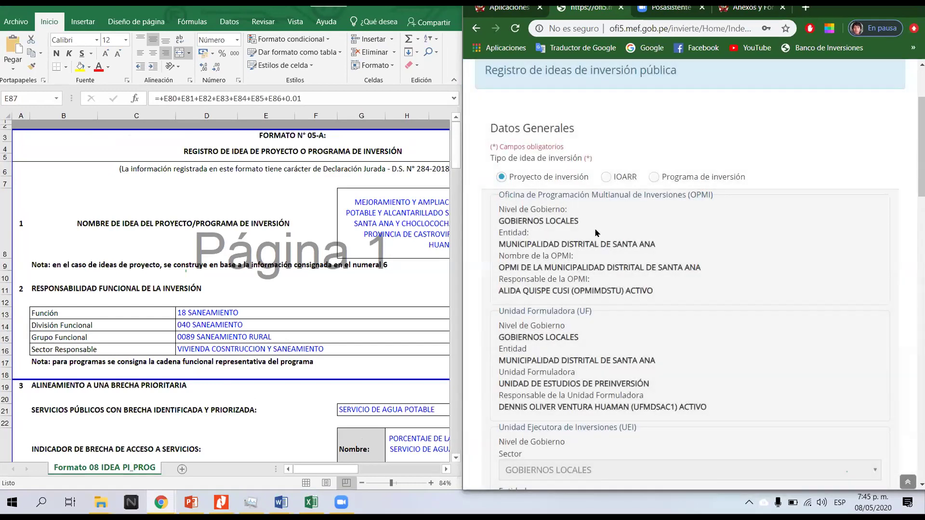
{"action": "left_click_drag", "start_coordinate": [521, 194], "coordinate": [560, 264]}
{"action": "left_click_drag", "start_coordinate": [537, 253], "coordinate": [669, 300]}
{"action": "left_click", "coordinate": [503, 194]}
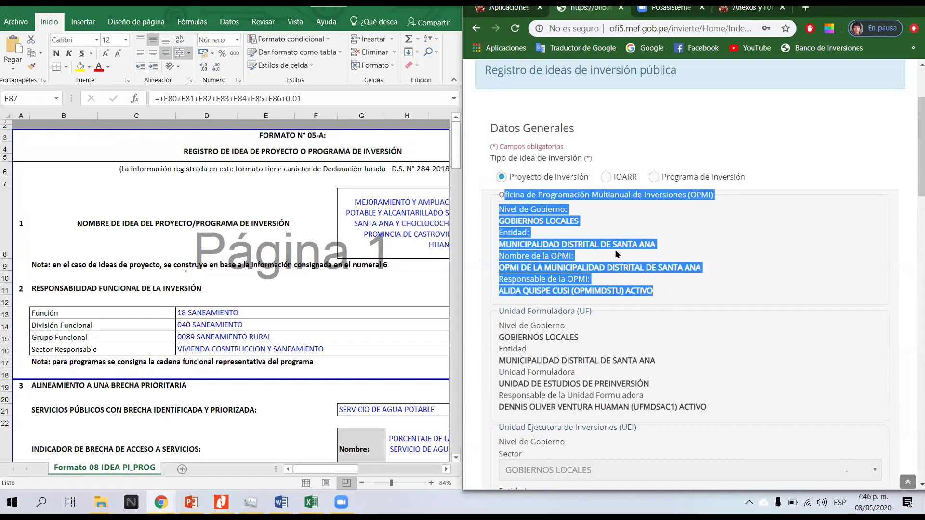
{"action": "scroll", "coordinate": [617, 260], "scroll_direction": "down", "scroll_amount": 1}
{"action": "scroll", "coordinate": [586, 280], "scroll_direction": "down", "scroll_amount": 2}
{"action": "left_click_drag", "start_coordinate": [509, 129], "coordinate": [602, 229]}
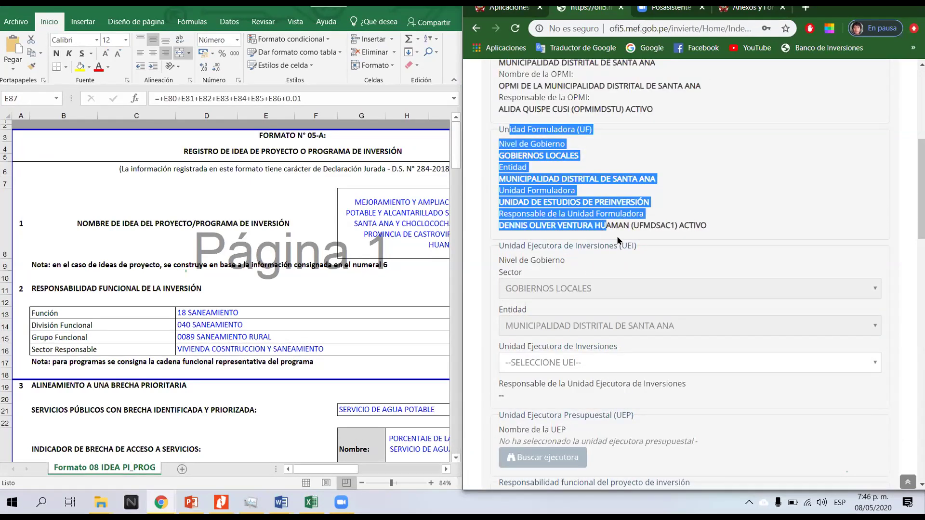
- Choose SUB GERENCIA DE DESARROLLO ECONOMICO as the Unidad Ejecutora de Inversiones
{"action": "scroll", "coordinate": [620, 238], "scroll_direction": "down", "scroll_amount": 2}
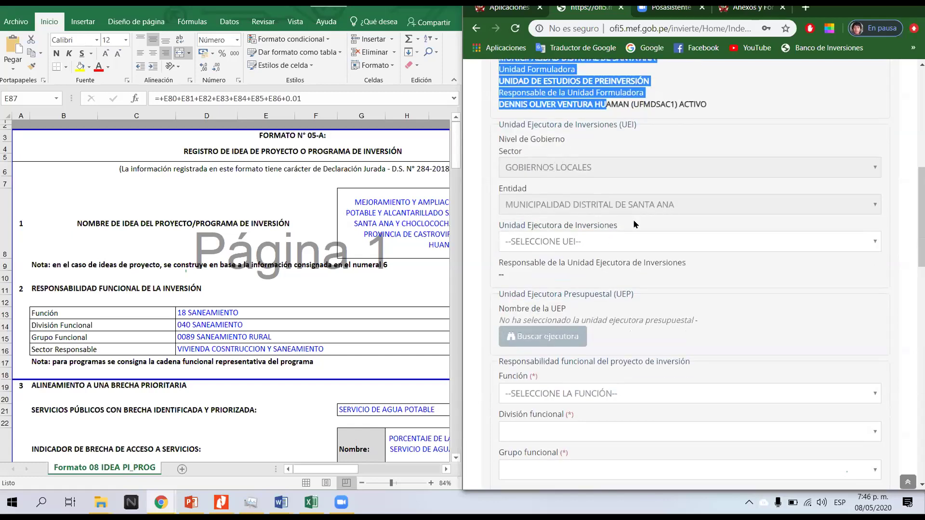
{"action": "left_click", "coordinate": [623, 244]}
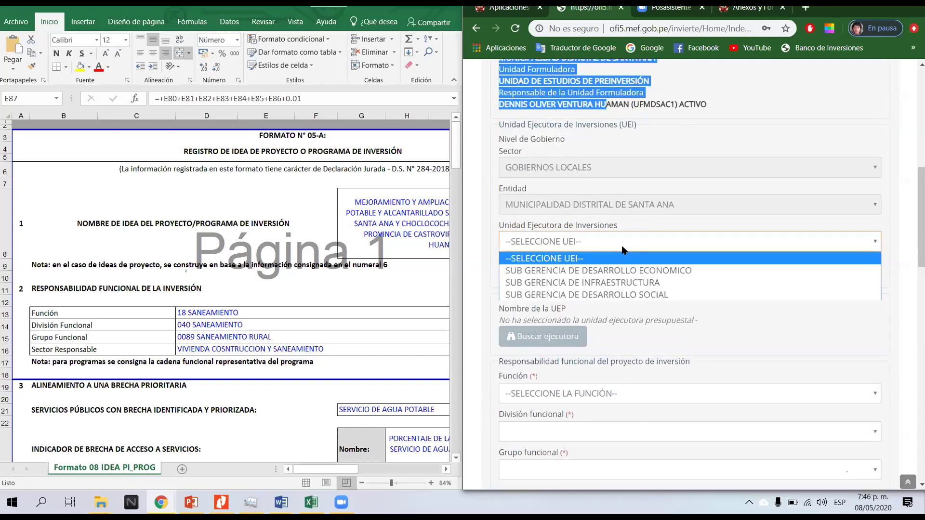
{"action": "left_click", "coordinate": [625, 242]}
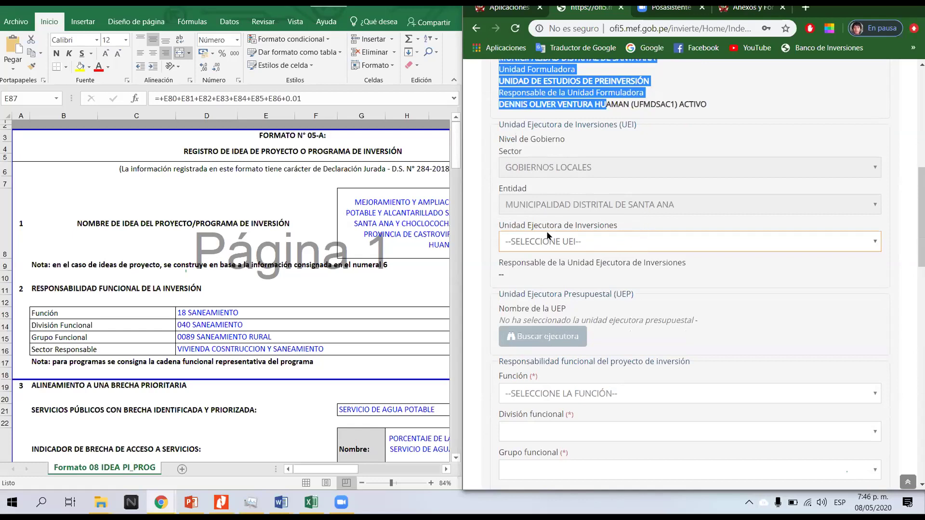
{"action": "left_click", "coordinate": [598, 243]}
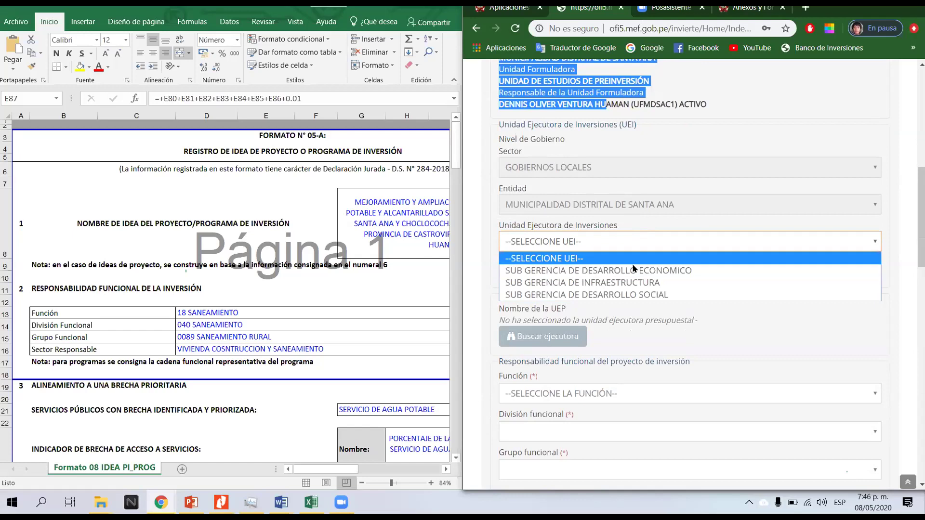
{"action": "left_click", "coordinate": [625, 271]}
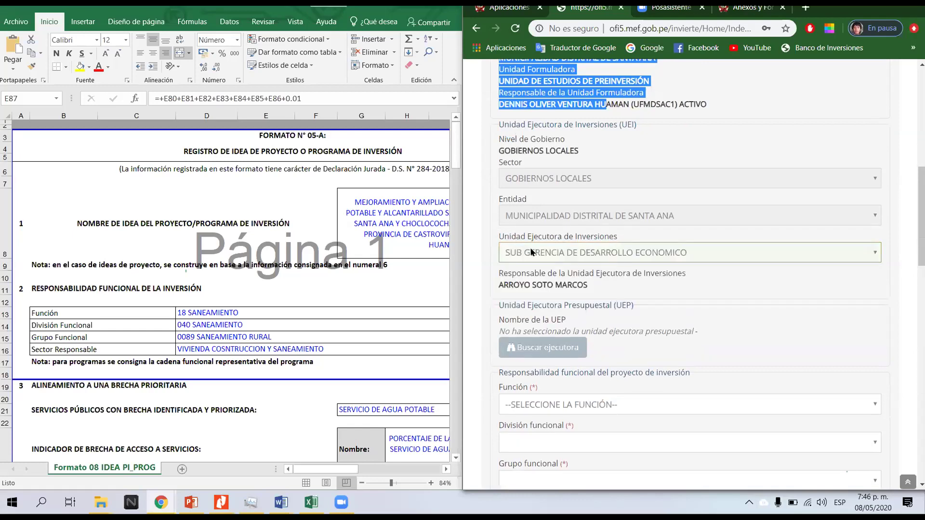
{"action": "scroll", "coordinate": [530, 268], "scroll_direction": "down", "scroll_amount": 3}
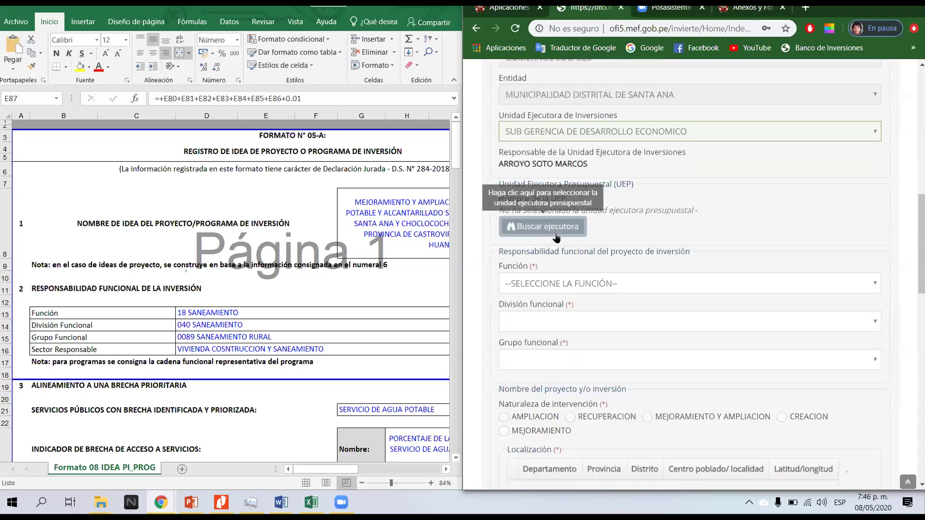
- Look over sections 2 and 3 of the worksheet, then bring the Responsabilidad Funcional rows into view for reference
{"action": "scroll", "coordinate": [163, 269], "scroll_direction": "down", "scroll_amount": 2}
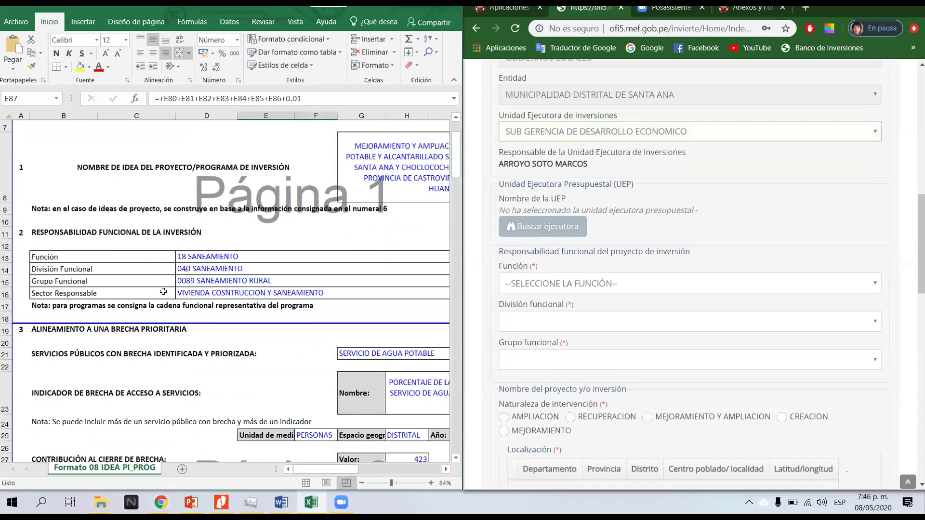
{"action": "scroll", "coordinate": [162, 290], "scroll_direction": "down", "scroll_amount": 5}
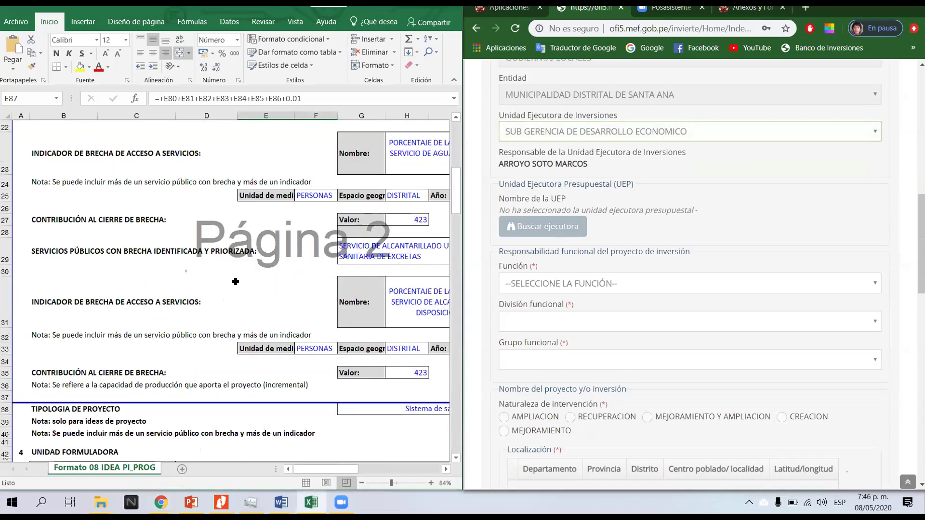
{"action": "scroll", "coordinate": [255, 289], "scroll_direction": "up", "scroll_amount": 3}
{"action": "left_click", "coordinate": [270, 212]}
{"action": "scroll", "coordinate": [270, 241], "scroll_direction": "up", "scroll_amount": 4}
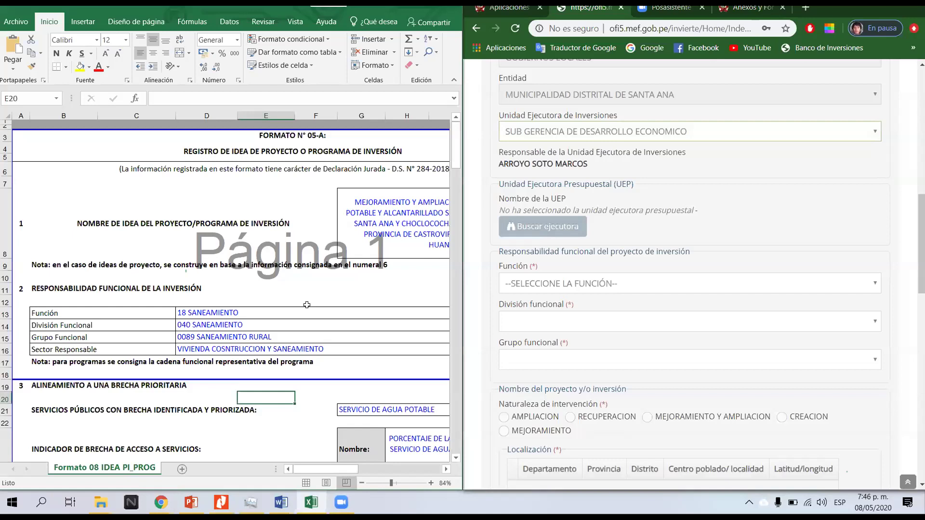
{"action": "left_click_drag", "start_coordinate": [307, 313], "coordinate": [255, 279]}
{"action": "scroll", "coordinate": [254, 279], "scroll_direction": "down", "scroll_amount": 3}
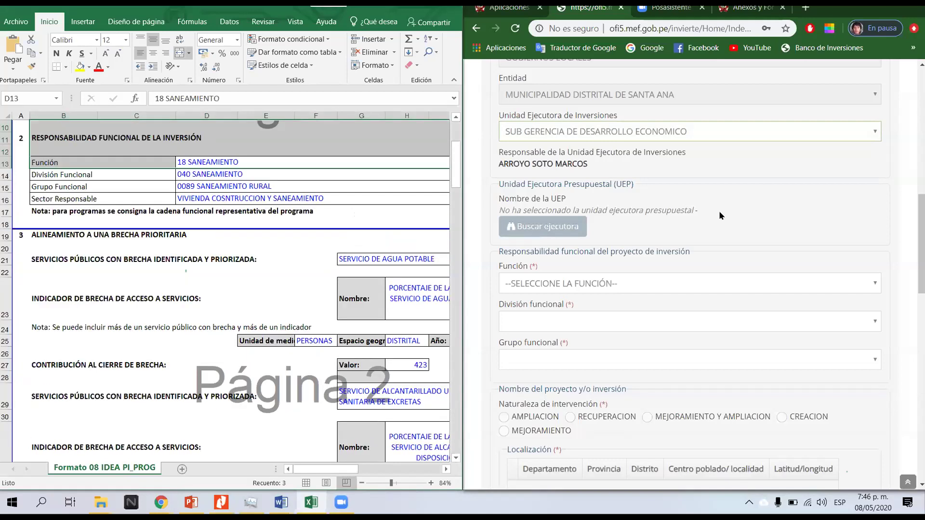
- Assign MUNICIPALIDAD DISTRITAL DE SANTA ANA as the Unidad Ejecutora Presupuestal, searching by ubigeo HUANCAVELICA - CASTROVIRREYNA - SANTA ANA
{"action": "left_click", "coordinate": [570, 228]}
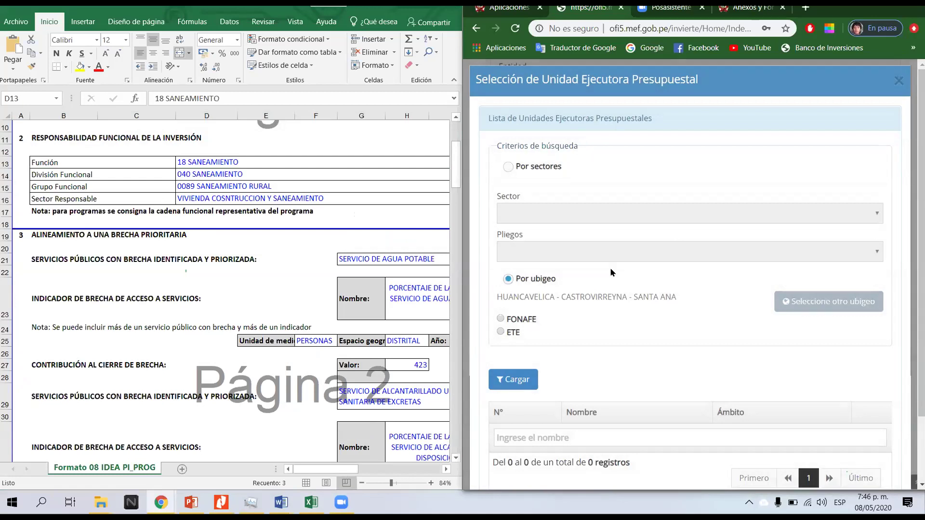
{"action": "left_click", "coordinate": [825, 305]}
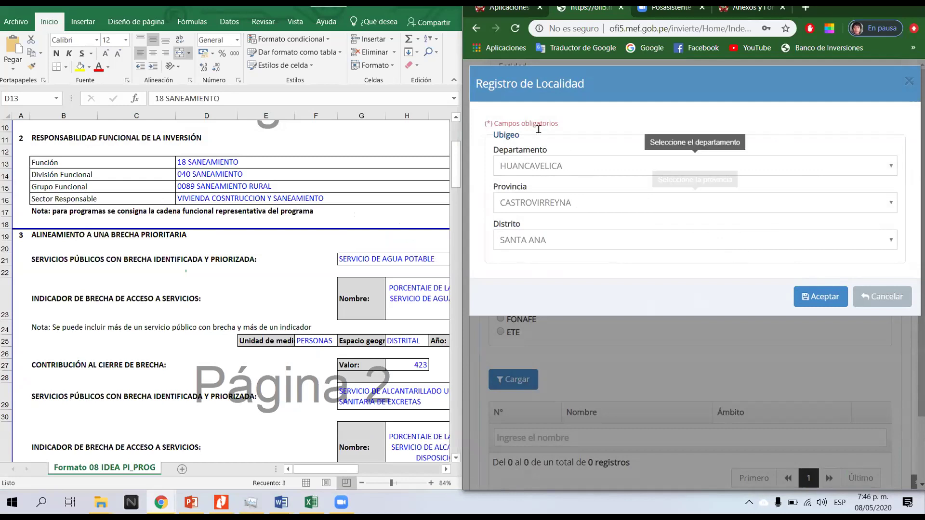
{"action": "left_click", "coordinate": [812, 301]}
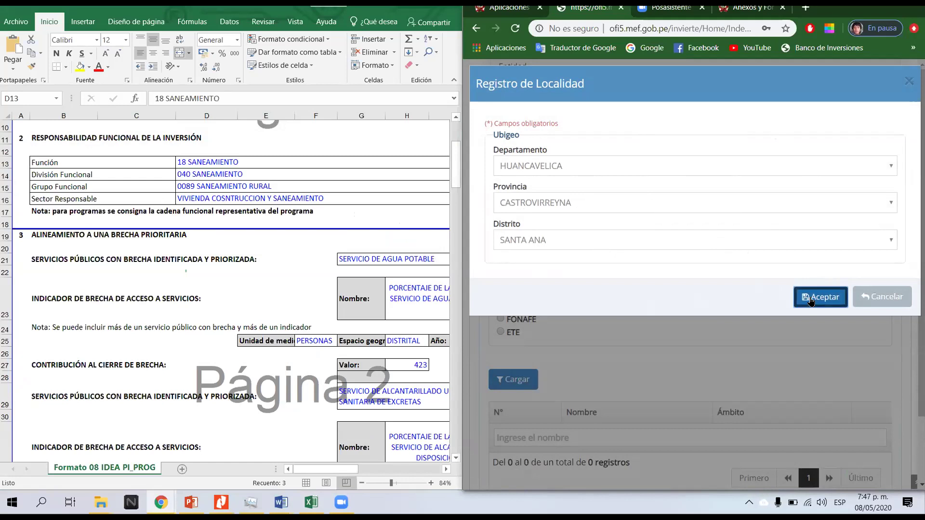
{"action": "scroll", "coordinate": [683, 291], "scroll_direction": "down", "scroll_amount": 2}
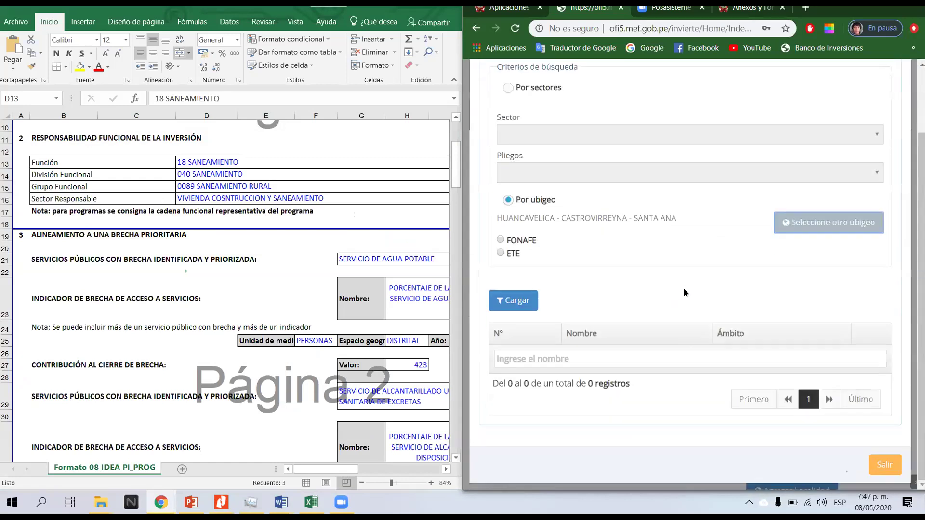
{"action": "left_click", "coordinate": [512, 300]}
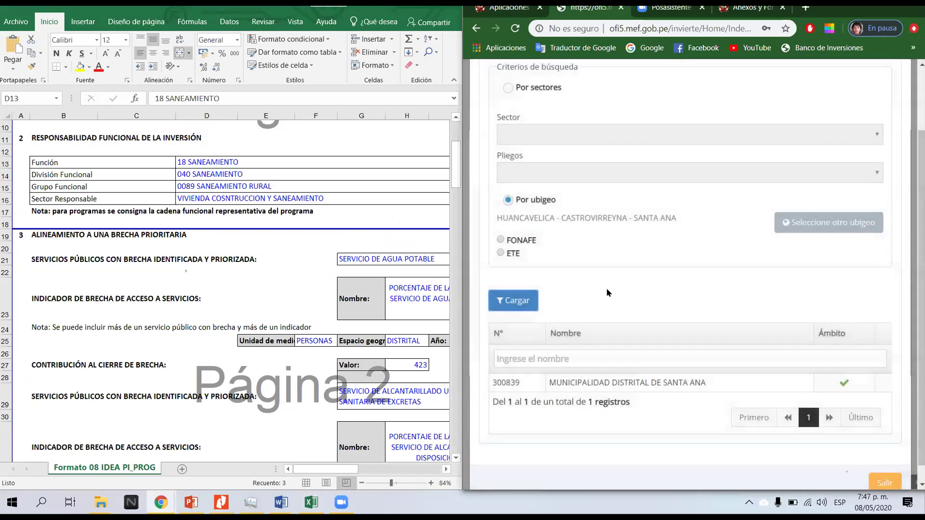
{"action": "scroll", "coordinate": [615, 272], "scroll_direction": "down", "scroll_amount": 1}
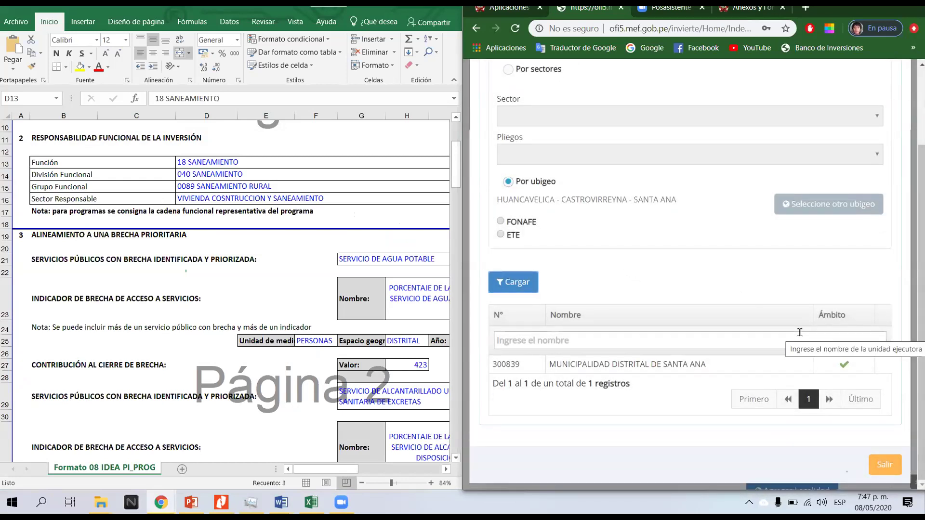
{"action": "left_click", "coordinate": [844, 365]}
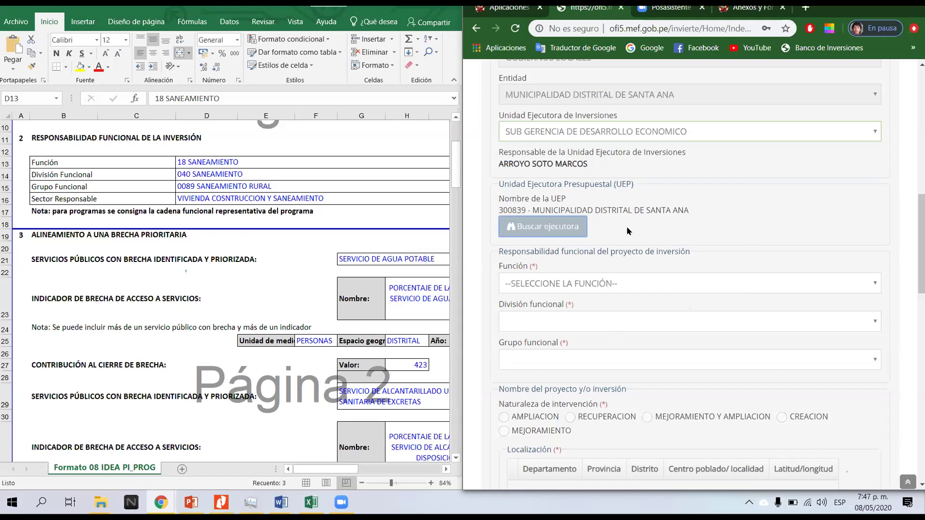
- Set the investment project's Función to 18 SANEAMIENTO, matching section 2 of the worksheet
{"action": "left_click", "coordinate": [217, 164]}
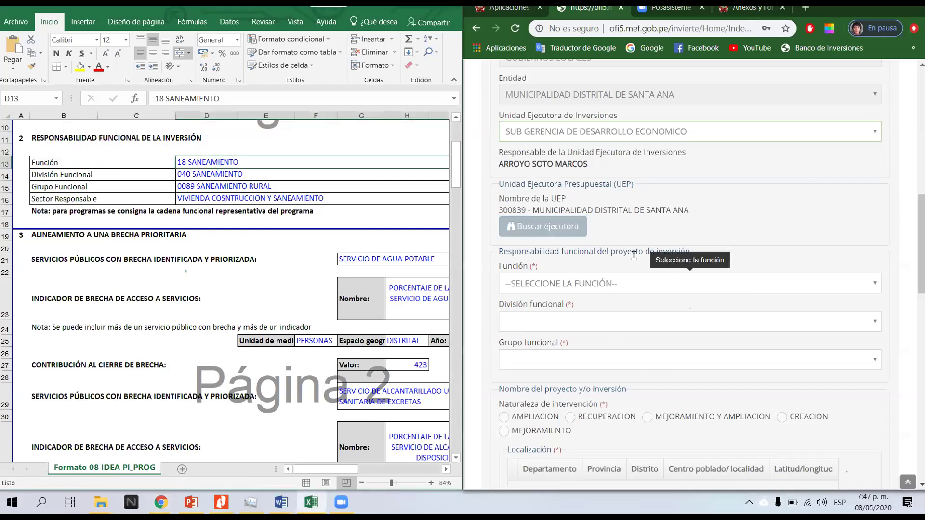
{"action": "scroll", "coordinate": [673, 268], "scroll_direction": "down", "scroll_amount": 3}
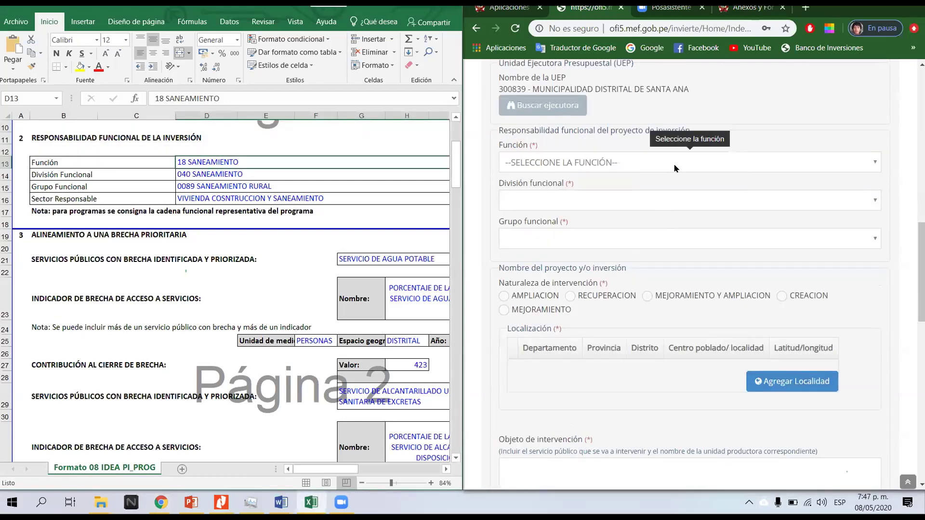
{"action": "left_click", "coordinate": [675, 164]}
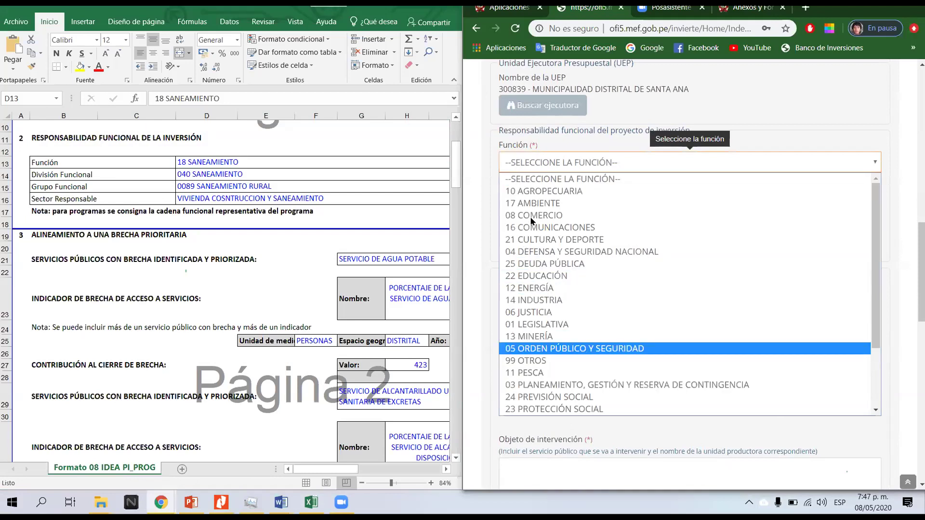
{"action": "scroll", "coordinate": [535, 338], "scroll_direction": "down", "scroll_amount": 3}
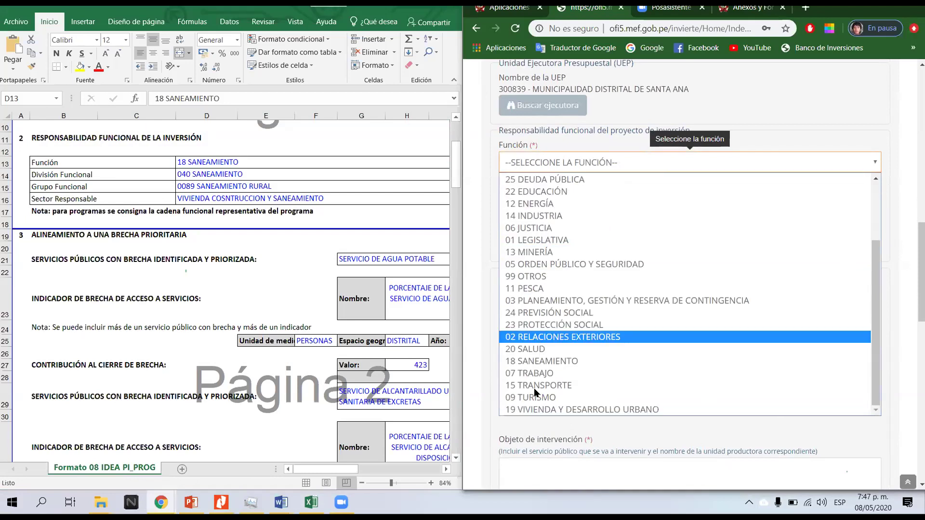
{"action": "scroll", "coordinate": [527, 320], "scroll_direction": "up", "scroll_amount": 3}
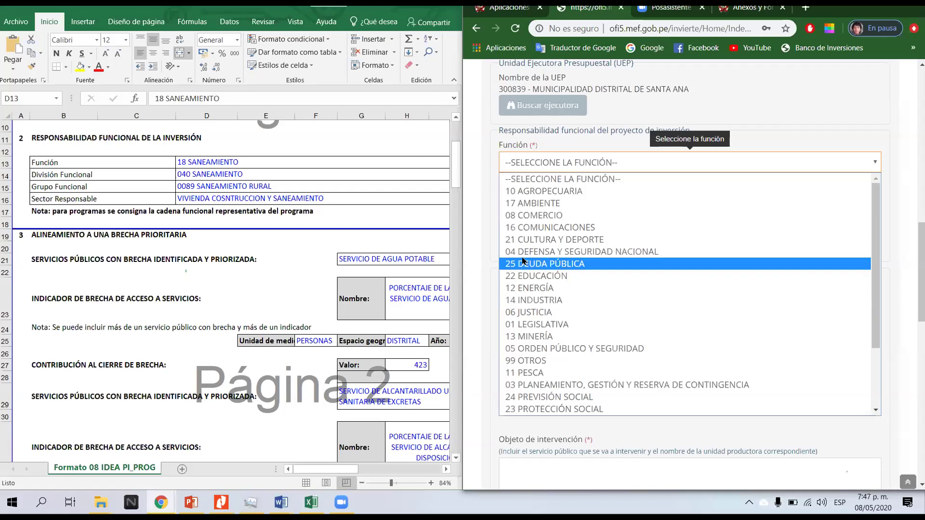
{"action": "scroll", "coordinate": [533, 328], "scroll_direction": "down", "scroll_amount": 3}
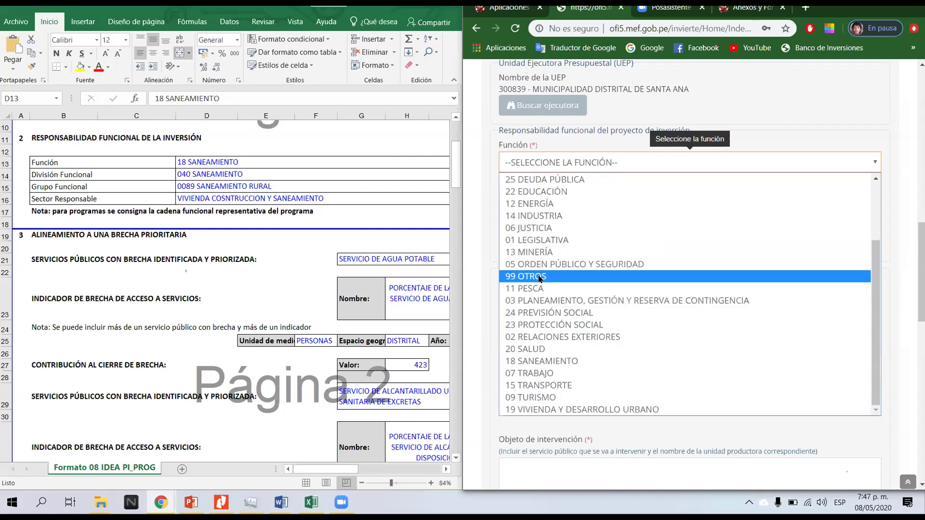
{"action": "scroll", "coordinate": [541, 275], "scroll_direction": "up", "scroll_amount": 3}
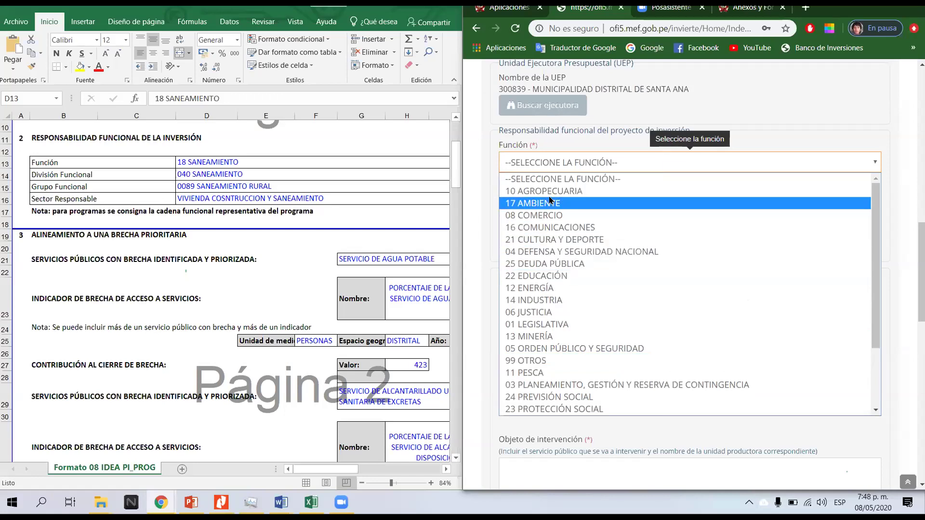
{"action": "key", "text": "Down"}
{"action": "key", "text": "Down"}
{"action": "key", "text": "Down"}
{"action": "key", "text": "Down"}
{"action": "key", "text": "Down"}
{"action": "key", "text": "Down"}
{"action": "key", "text": "Down"}
{"action": "key", "text": "Down"}
{"action": "key", "text": "Down"}
{"action": "key", "text": "Down"}
{"action": "key", "text": "Down"}
{"action": "key", "text": "Down"}
{"action": "key", "text": "Down"}
{"action": "key", "text": "Down"}
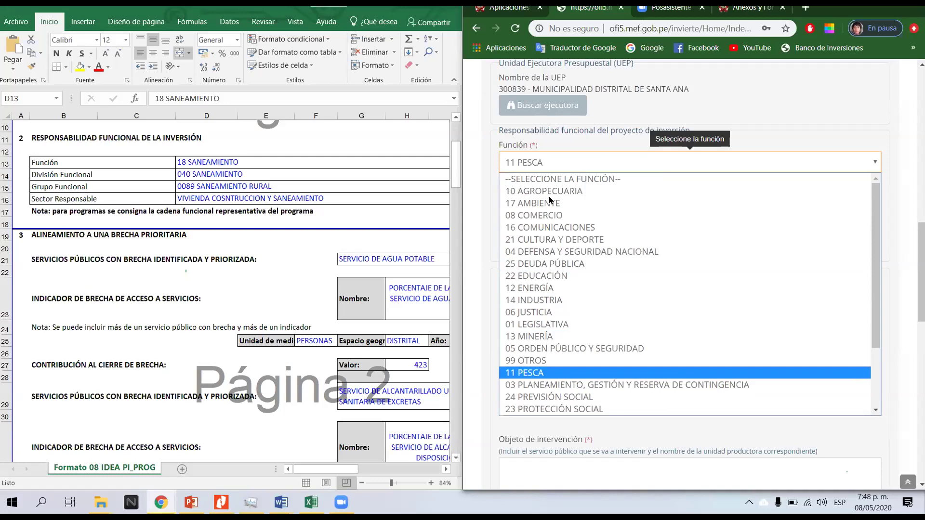
{"action": "key", "text": "Down"}
{"action": "key", "text": "Down"}
{"action": "key", "text": "Down"}
{"action": "key", "text": "Down"}
{"action": "key", "text": "Down"}
{"action": "key", "text": "Down"}
{"action": "key", "text": "Down"}
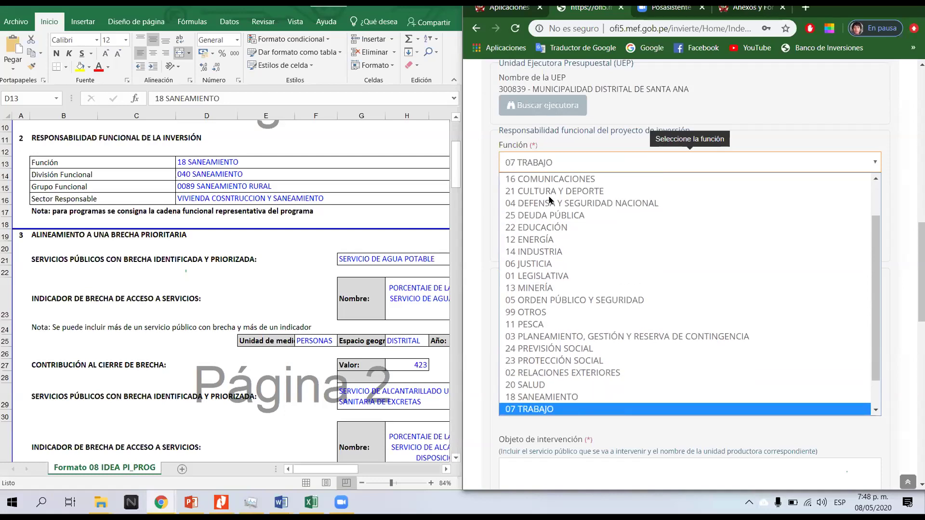
{"action": "key", "text": "Up"}
{"action": "key", "text": "Return"}
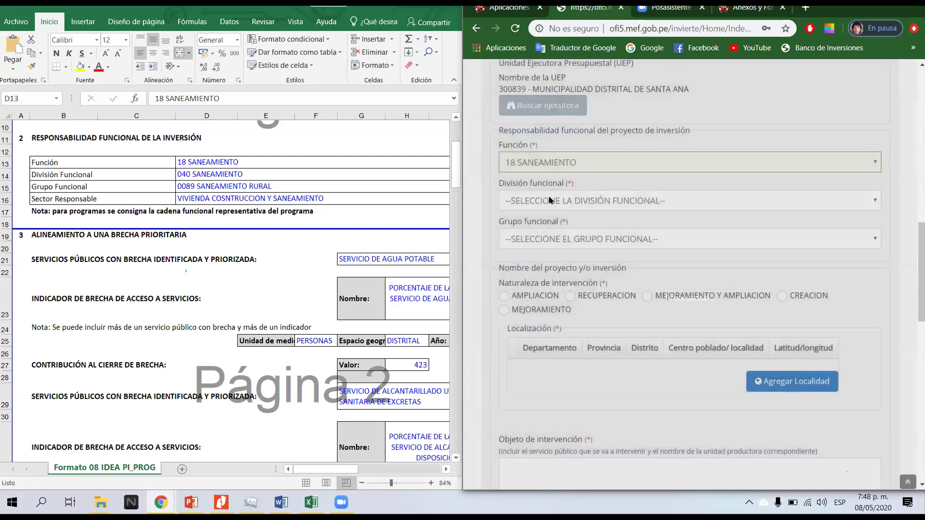
- Set the División funcional to 040 SANEAMIENTO and the Grupo funcional to 0089 SANEAMIENTO RURAL
{"action": "left_click", "coordinate": [552, 200]}
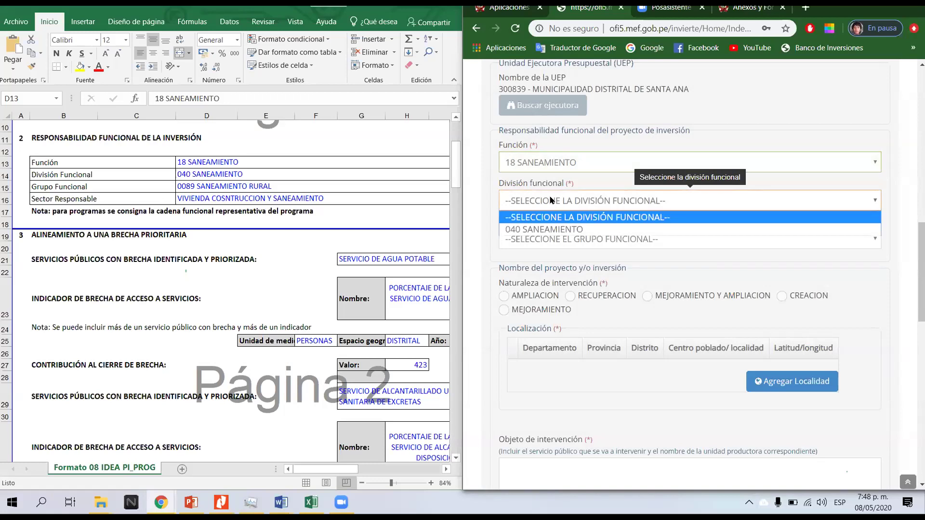
{"action": "left_click", "coordinate": [541, 231]}
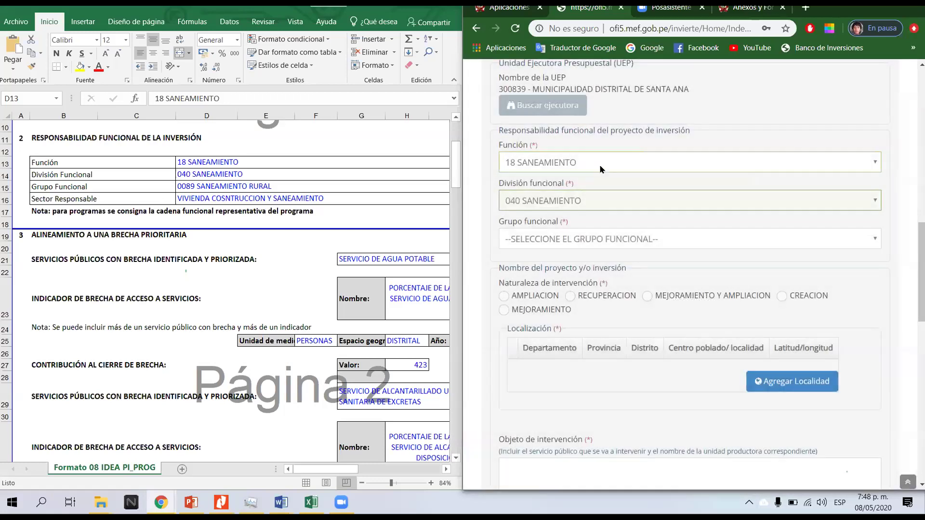
{"action": "left_click", "coordinate": [572, 239]}
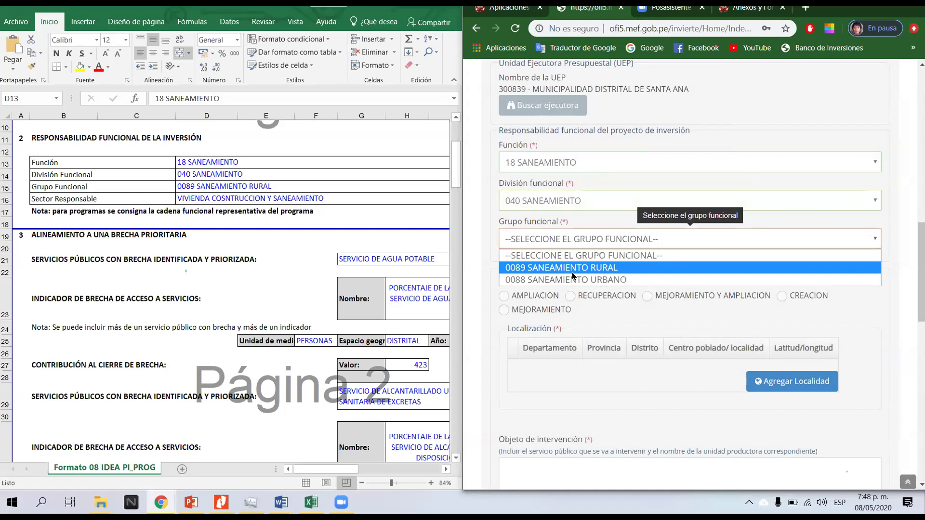
{"action": "left_click", "coordinate": [606, 267]}
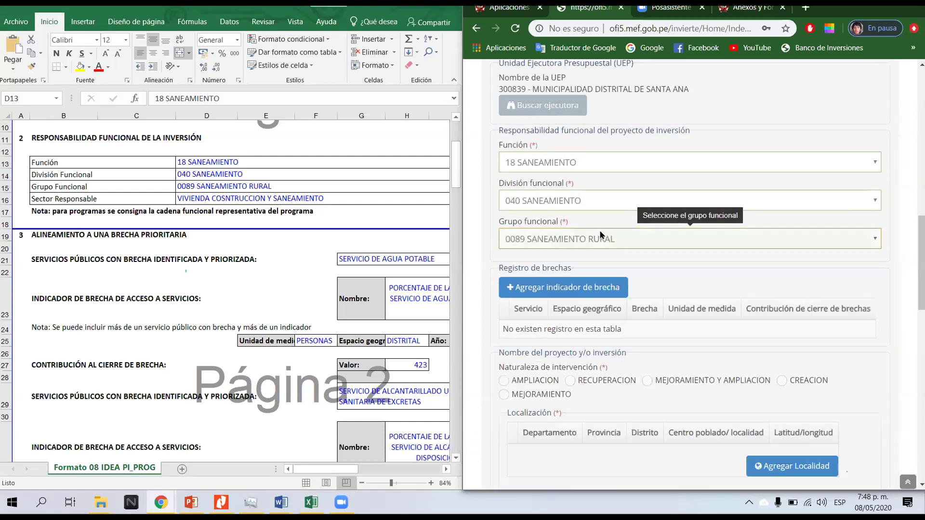
- Compare worksheet section 3, Alineamiento a una Brecha Prioritaria, with the web form's Registro de brechas section
{"action": "scroll", "coordinate": [571, 238], "scroll_direction": "down", "scroll_amount": 3}
{"action": "left_click", "coordinate": [10, 241]}
{"action": "left_click", "coordinate": [62, 239]}
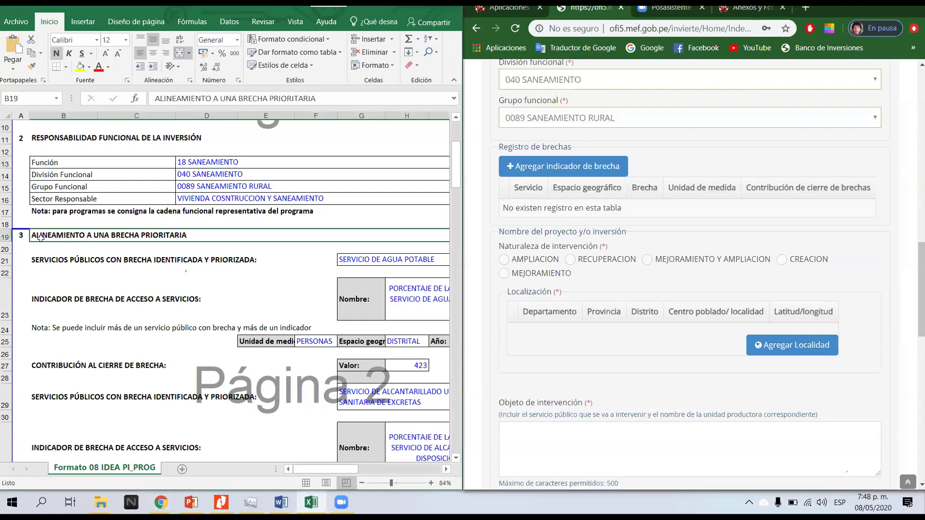
{"action": "left_click", "coordinate": [21, 235]}
{"action": "left_click", "coordinate": [59, 235]}
{"action": "left_click", "coordinate": [21, 235]}
{"action": "left_click", "coordinate": [72, 235]}
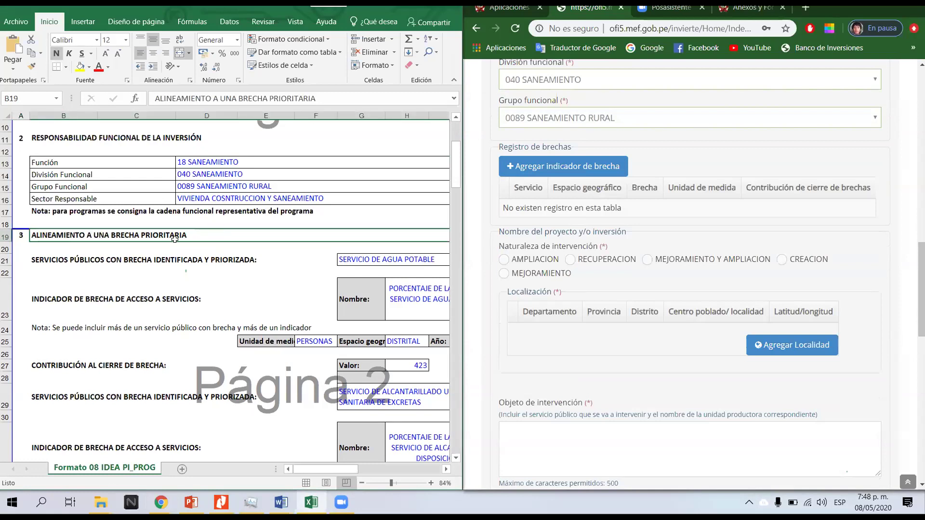
{"action": "scroll", "coordinate": [174, 238], "scroll_direction": "down", "scroll_amount": 1}
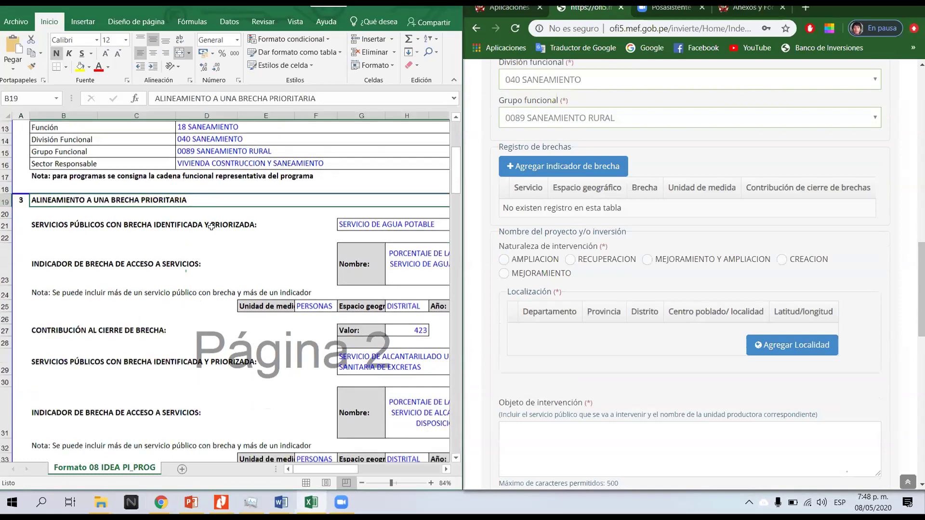
- Start a gap indicator for SERVICIO DE AGUA POTABLE, choosing the indicator for rural population without access via red pública o pileta pública
{"action": "left_click", "coordinate": [571, 172]}
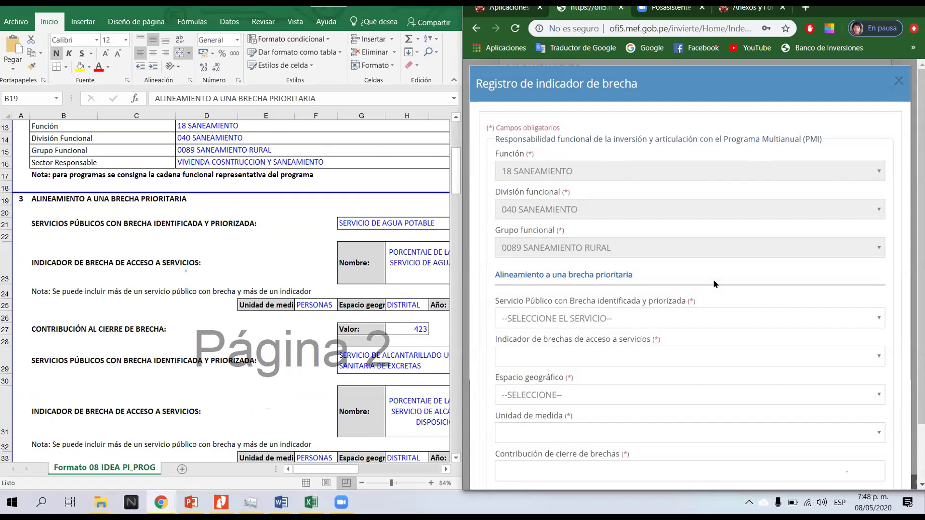
{"action": "scroll", "coordinate": [708, 270], "scroll_direction": "down", "scroll_amount": 2}
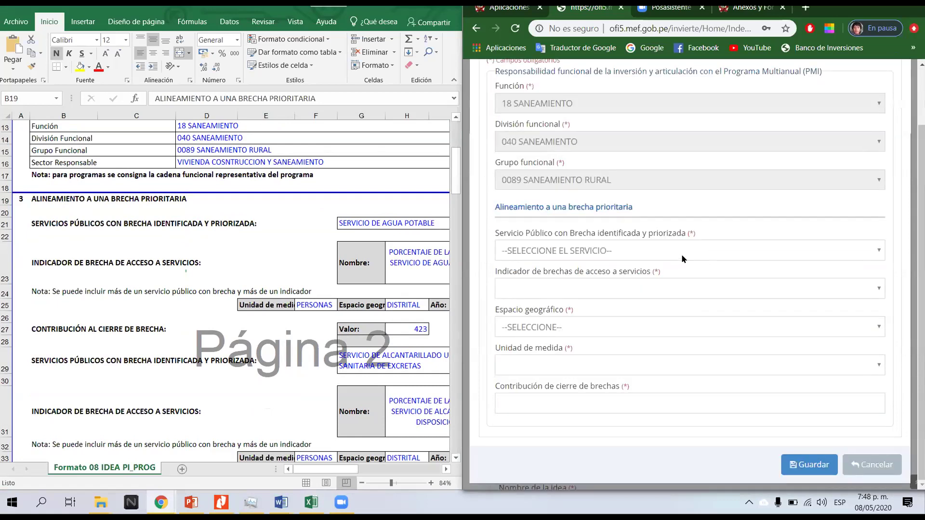
{"action": "scroll", "coordinate": [647, 228], "scroll_direction": "up", "scroll_amount": 2}
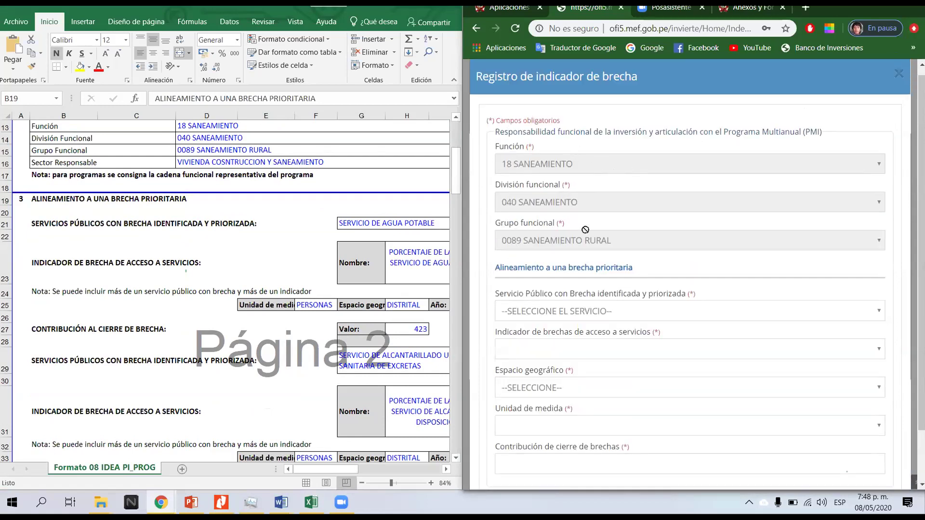
{"action": "scroll", "coordinate": [585, 235], "scroll_direction": "down", "scroll_amount": 2}
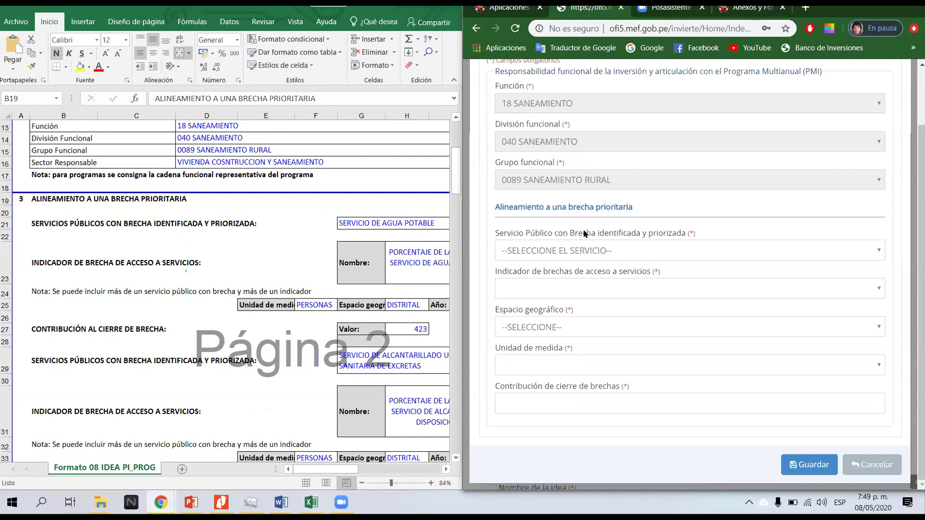
{"action": "left_click", "coordinate": [654, 250]}
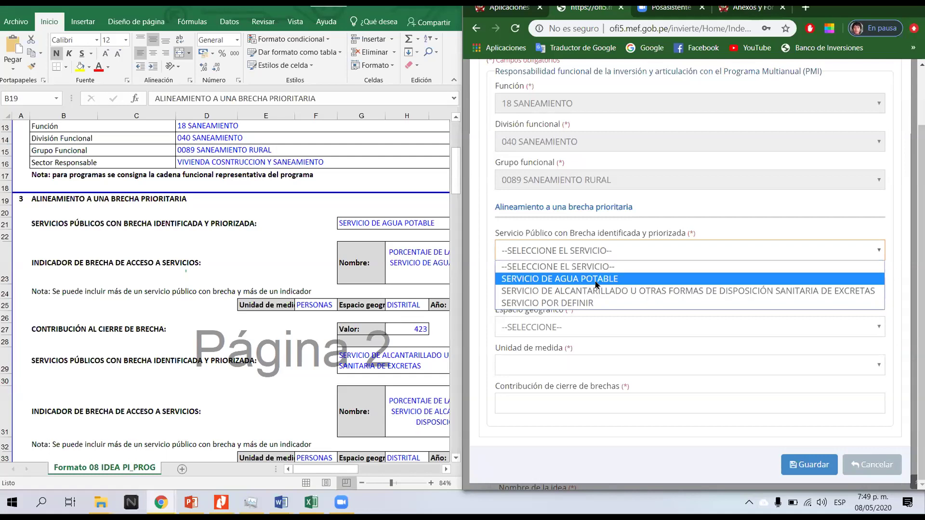
{"action": "left_click", "coordinate": [596, 279]}
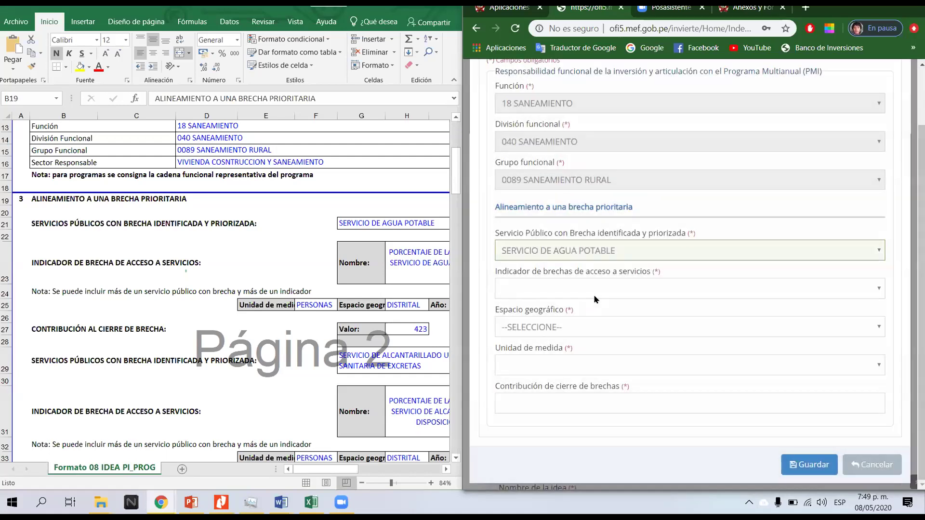
{"action": "left_click", "coordinate": [596, 296]}
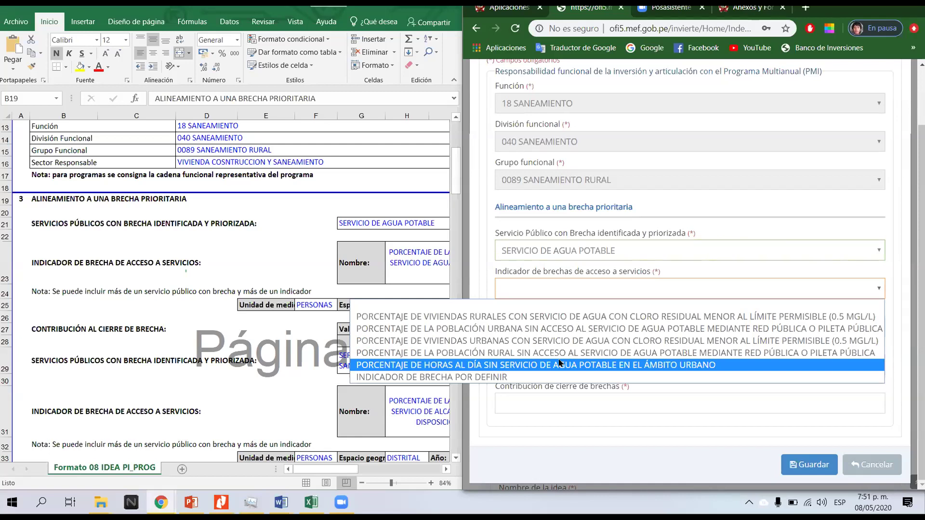
{"action": "left_click", "coordinate": [527, 352]}
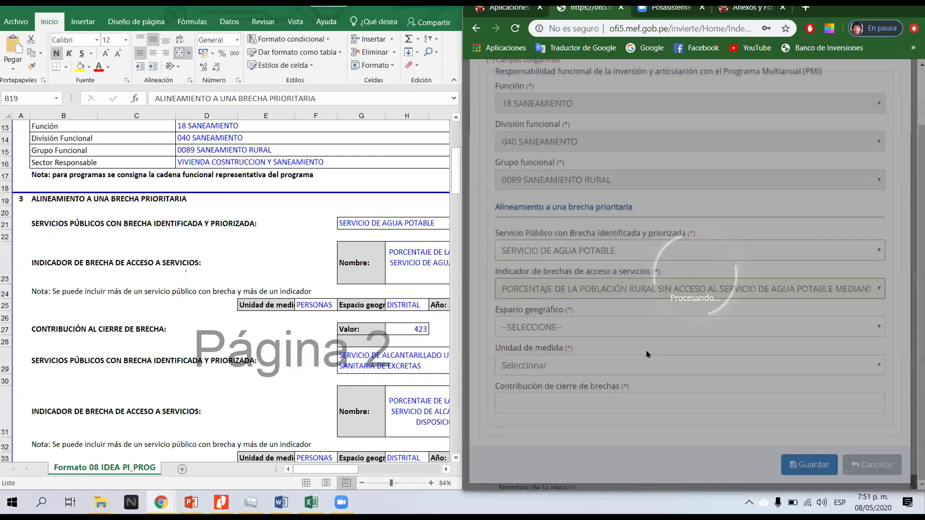
- Set the water service indicator's Espacio geográfico to DISTRITAL and its Unidad de medida to PERSONAS
{"action": "left_click", "coordinate": [603, 330]}
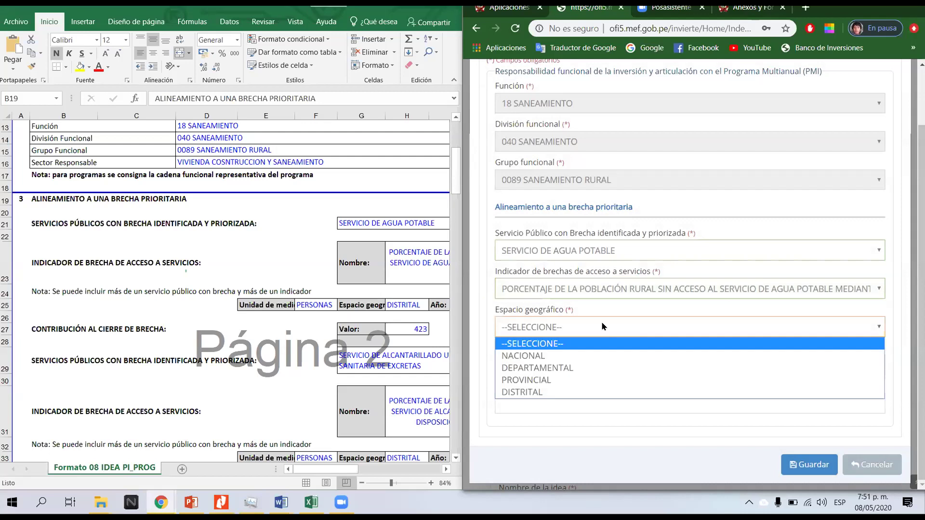
{"action": "left_click", "coordinate": [533, 391]}
{"action": "left_click", "coordinate": [597, 365]}
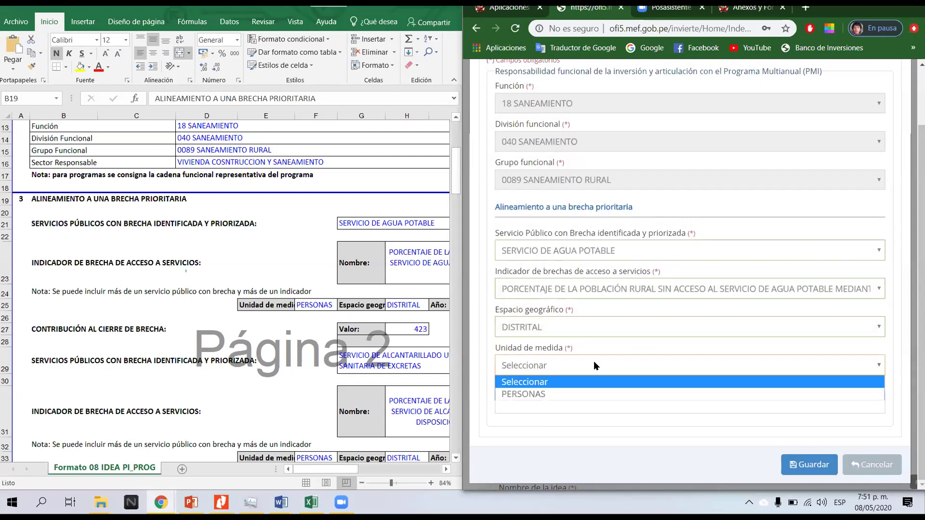
{"action": "left_click", "coordinate": [540, 396]}
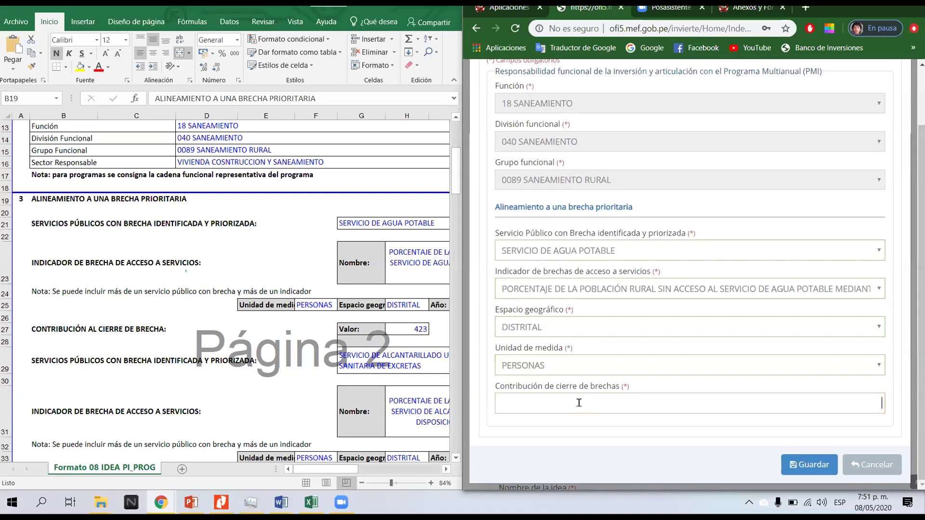
- Set the Contribución de cierre de brechas to 423, matching the worksheet, and save the water service indicator
{"action": "left_click_drag", "start_coordinate": [506, 390], "coordinate": [608, 393]}
{"action": "left_click", "coordinate": [620, 401]}
{"action": "type", "text": "5"}
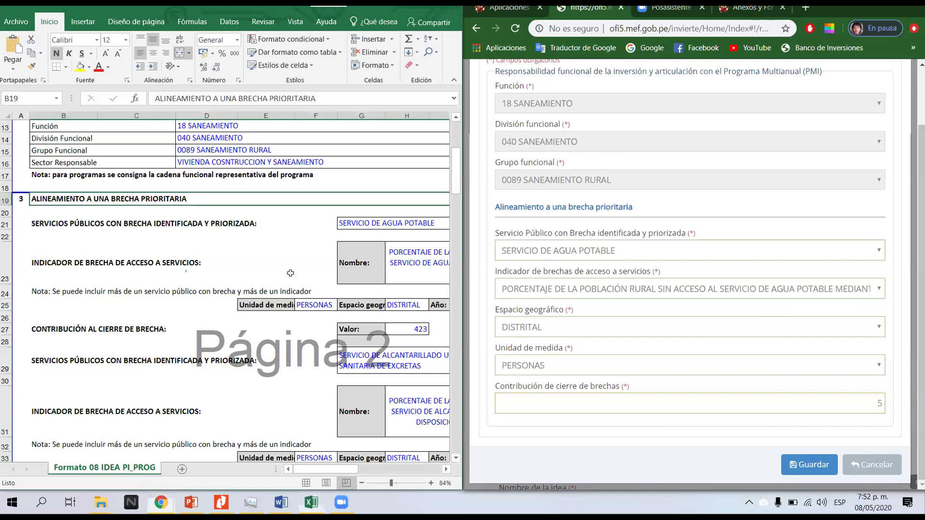
{"action": "scroll", "coordinate": [196, 329], "scroll_direction": "down", "scroll_amount": 4}
{"action": "left_click", "coordinate": [886, 405]}
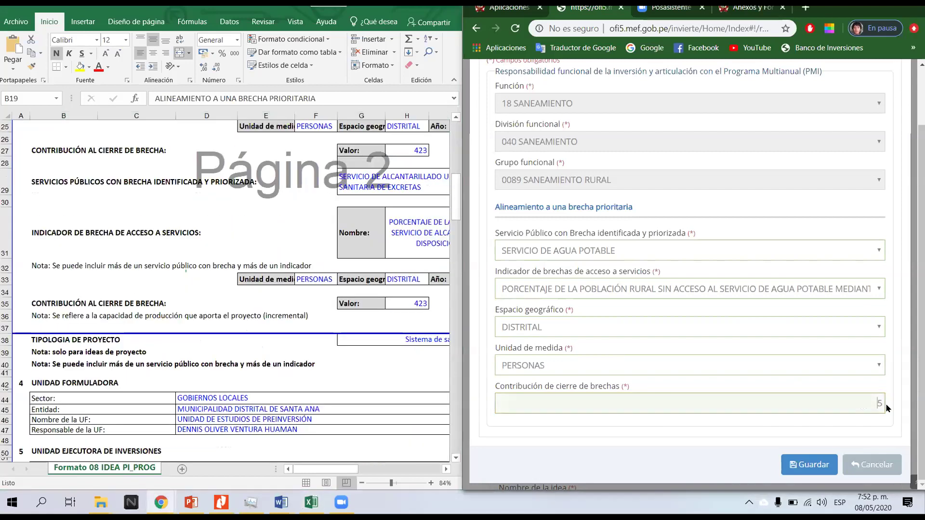
{"action": "key", "text": "BackSpace"}
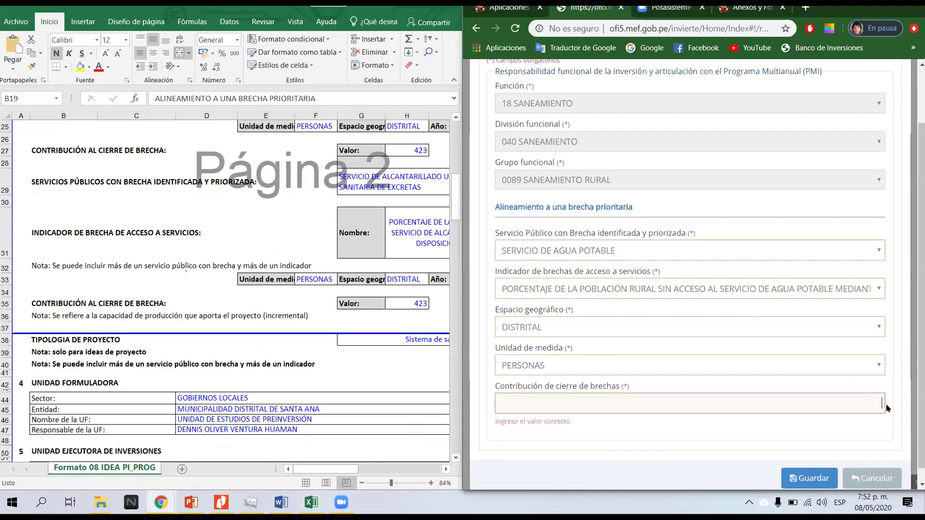
{"action": "type", "text": "423"}
{"action": "left_click", "coordinate": [826, 466]}
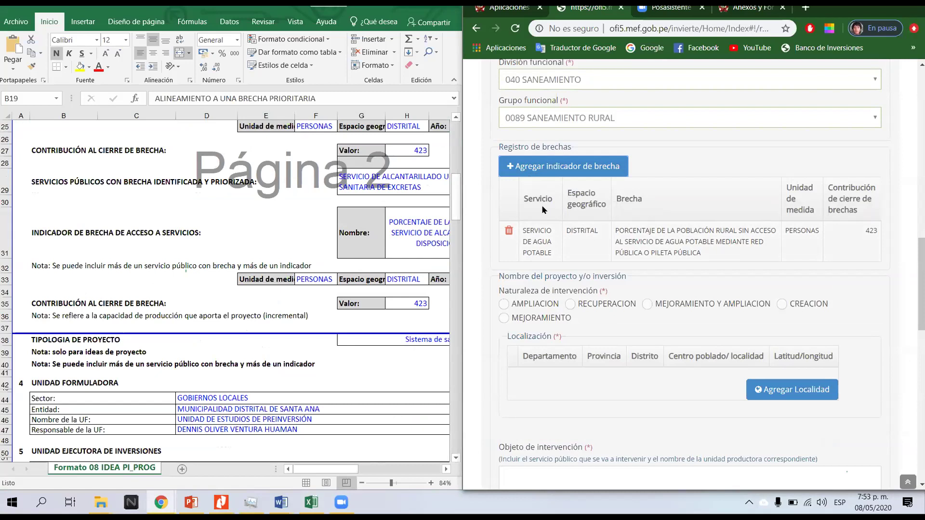
- Add a gap indicator for SERVICIO DE ALCANTARILLADO U OTRAS FORMAS DE DISPOSICIÓN SANITARIA DE EXCRETAS, with DISTRITAL scope, PERSONAS as unit and contribution 423
{"action": "left_click", "coordinate": [564, 166]}
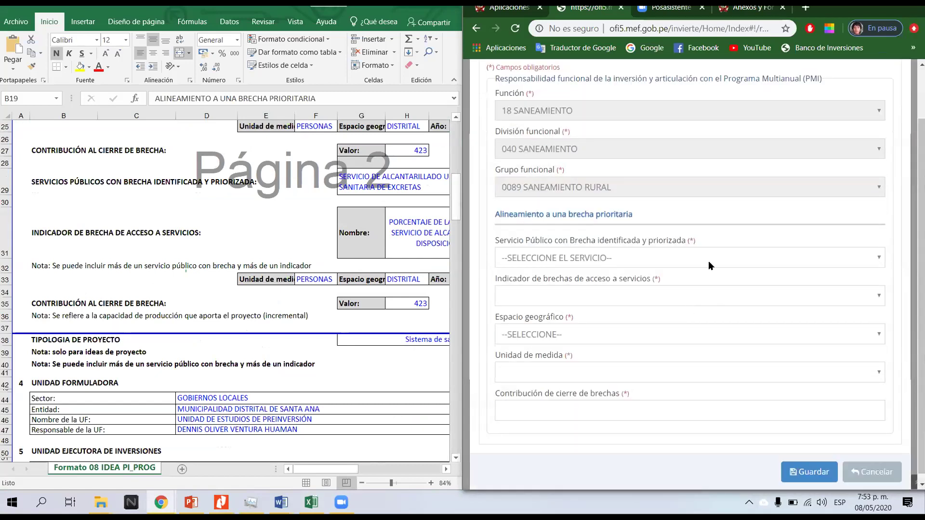
{"action": "left_click", "coordinate": [711, 265]}
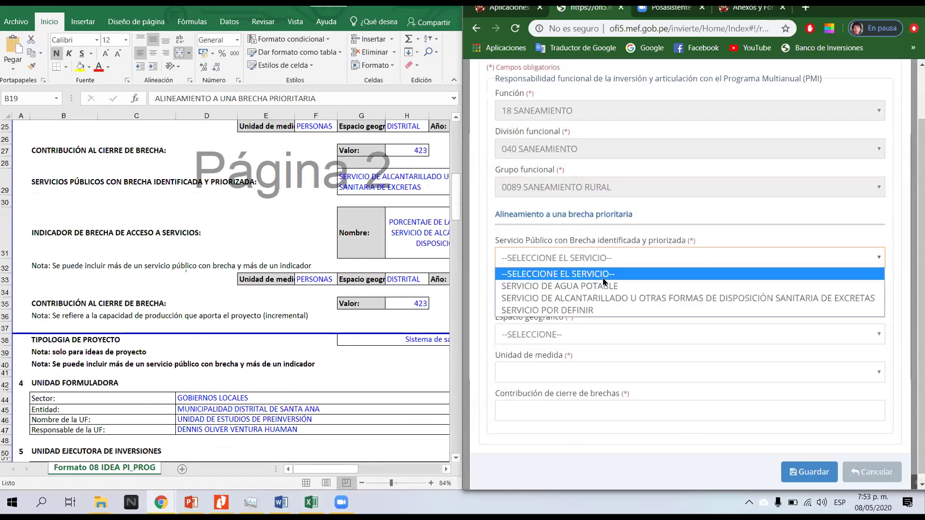
{"action": "left_click", "coordinate": [603, 300]}
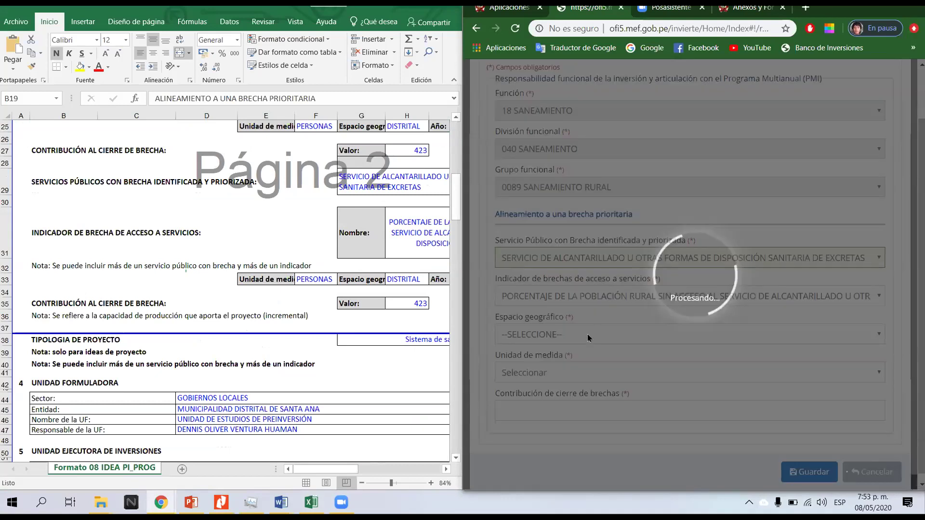
{"action": "left_click", "coordinate": [603, 335]}
{"action": "left_click", "coordinate": [528, 399]}
{"action": "left_click", "coordinate": [556, 371]}
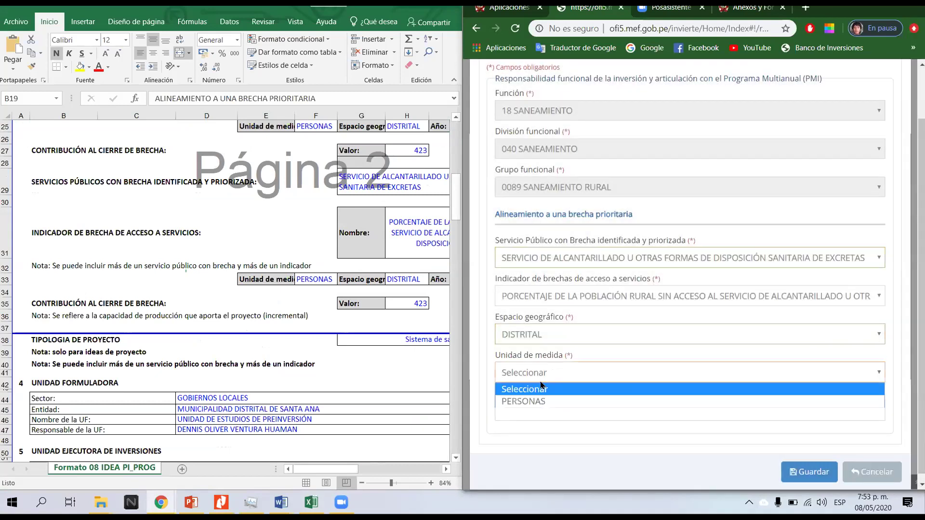
{"action": "left_click", "coordinate": [535, 399]}
{"action": "left_click", "coordinate": [568, 402]}
{"action": "type", "text": "423"}
{"action": "left_click", "coordinate": [810, 472]}
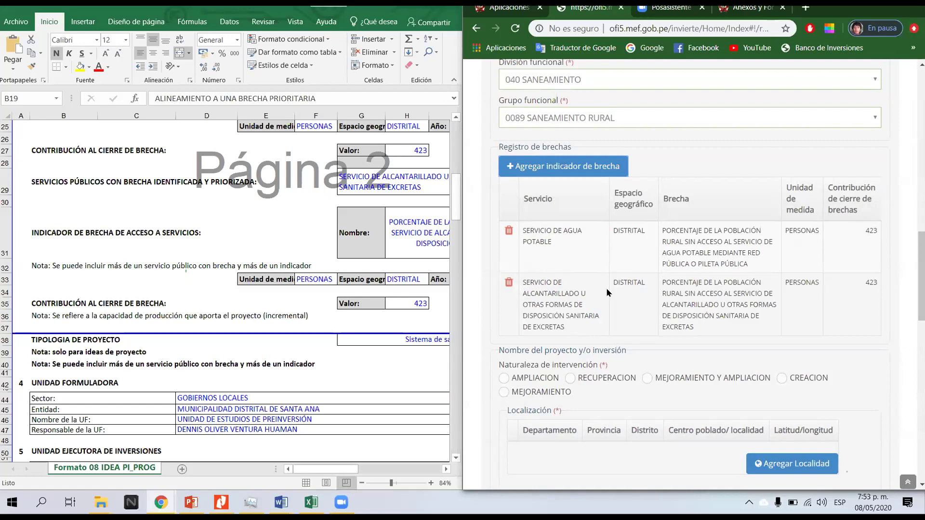
- Set the project's Naturaleza de intervención to MEJORAMIENTO Y AMPLIACION
{"action": "scroll", "coordinate": [583, 264], "scroll_direction": "down", "scroll_amount": 1}
{"action": "scroll", "coordinate": [588, 264], "scroll_direction": "down", "scroll_amount": 1}
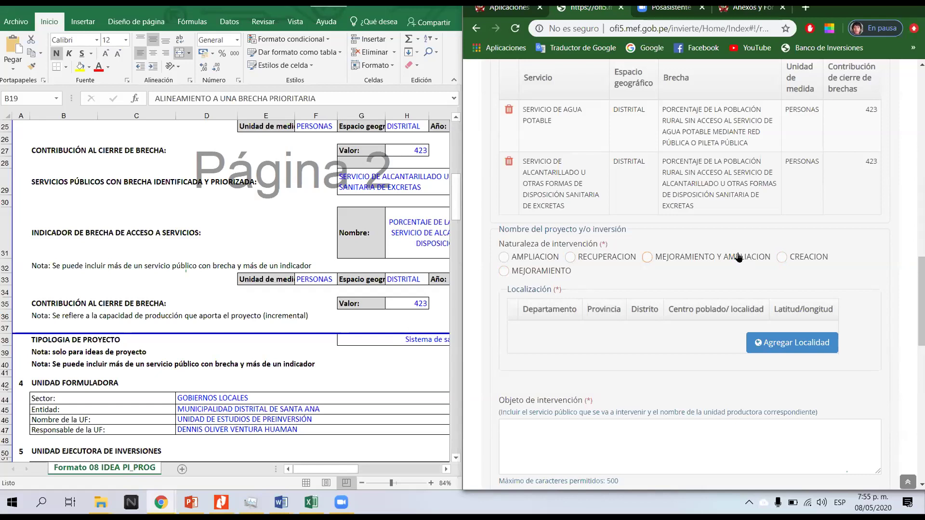
{"action": "left_click", "coordinate": [739, 258]}
{"action": "scroll", "coordinate": [621, 259], "scroll_direction": "down", "scroll_amount": 2}
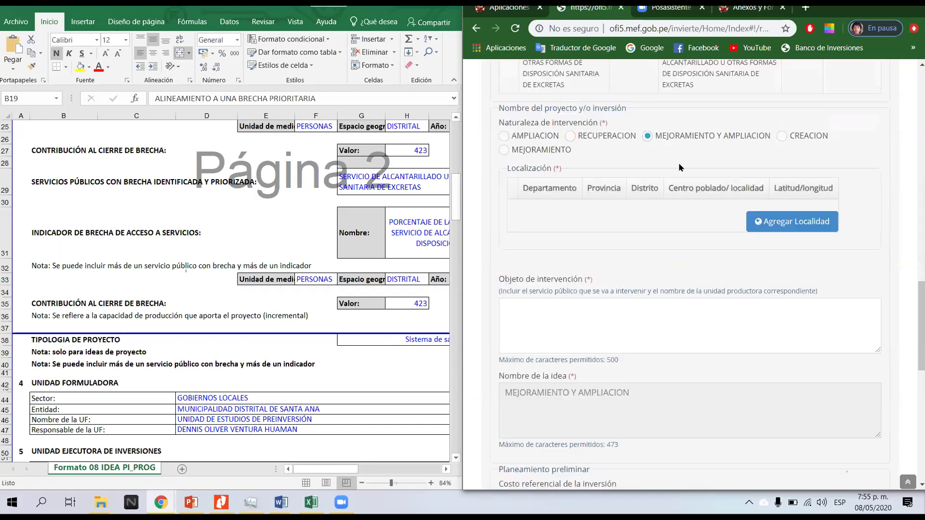
- Start adding a locality to the project's Localización and review the coordinate and Ubigeo fields of its form
{"action": "scroll", "coordinate": [640, 220], "scroll_direction": "up", "scroll_amount": 1}
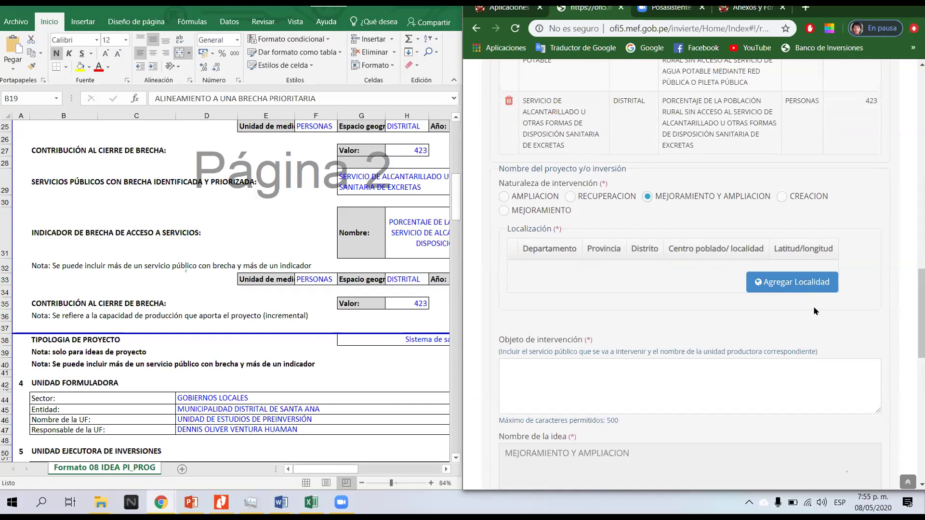
{"action": "left_click", "coordinate": [771, 287]}
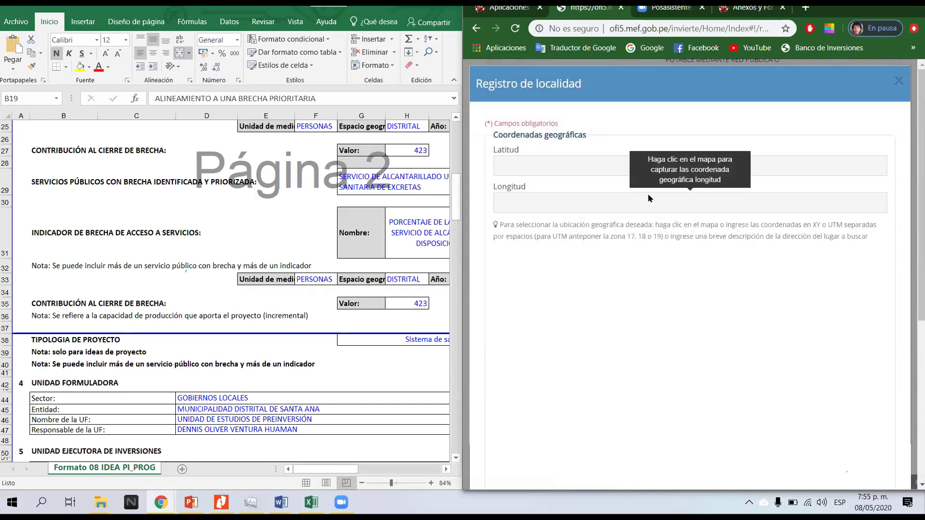
{"action": "scroll", "coordinate": [650, 267], "scroll_direction": "down", "scroll_amount": 5}
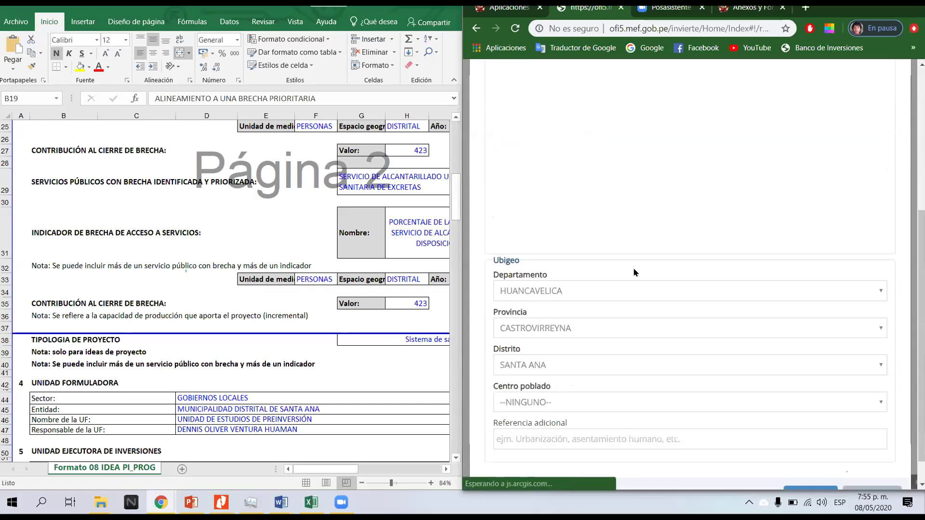
{"action": "scroll", "coordinate": [634, 273], "scroll_direction": "up", "scroll_amount": 5}
{"action": "scroll", "coordinate": [592, 229], "scroll_direction": "down", "scroll_amount": 2}
{"action": "scroll", "coordinate": [592, 229], "scroll_direction": "down", "scroll_amount": 3}
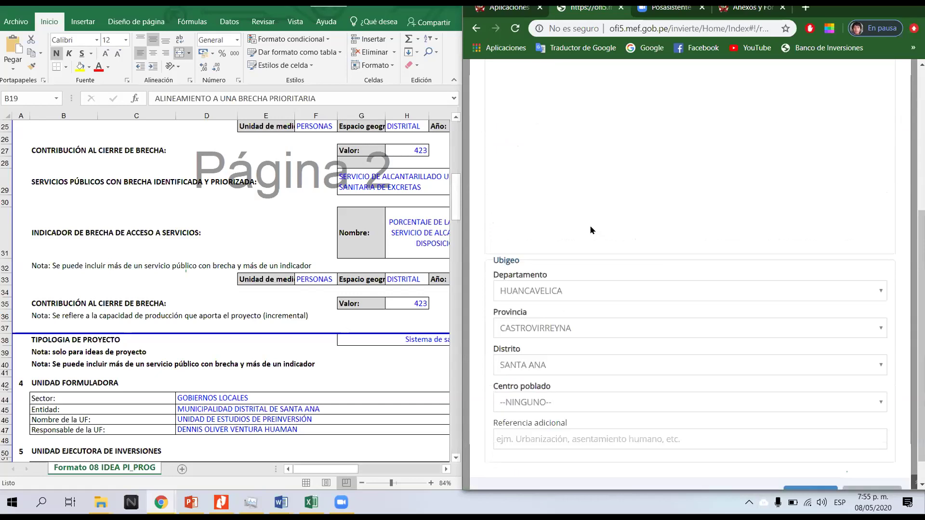
{"action": "scroll", "coordinate": [617, 264], "scroll_direction": "down", "scroll_amount": 1}
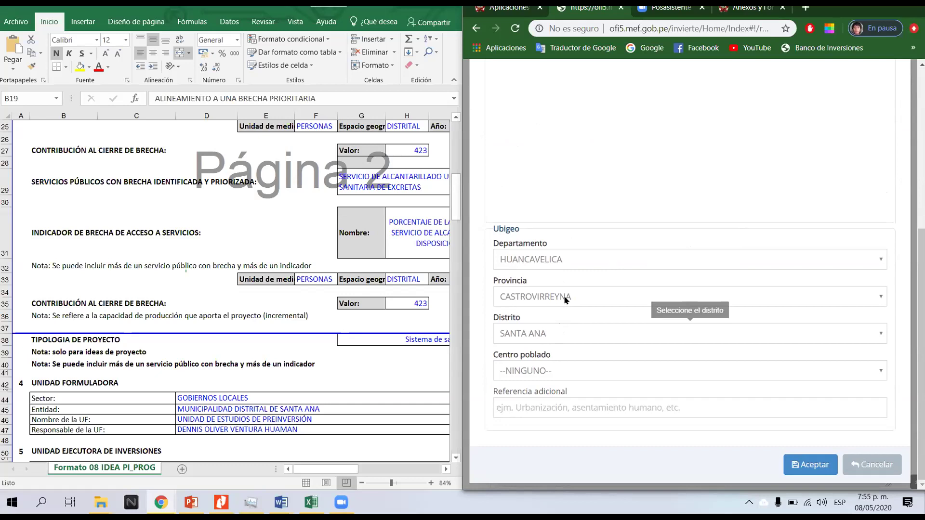
- Browse the Centro poblado options for the SANTA ANA district and choose SANTA ANA for the new locality
{"action": "left_click", "coordinate": [540, 380]}
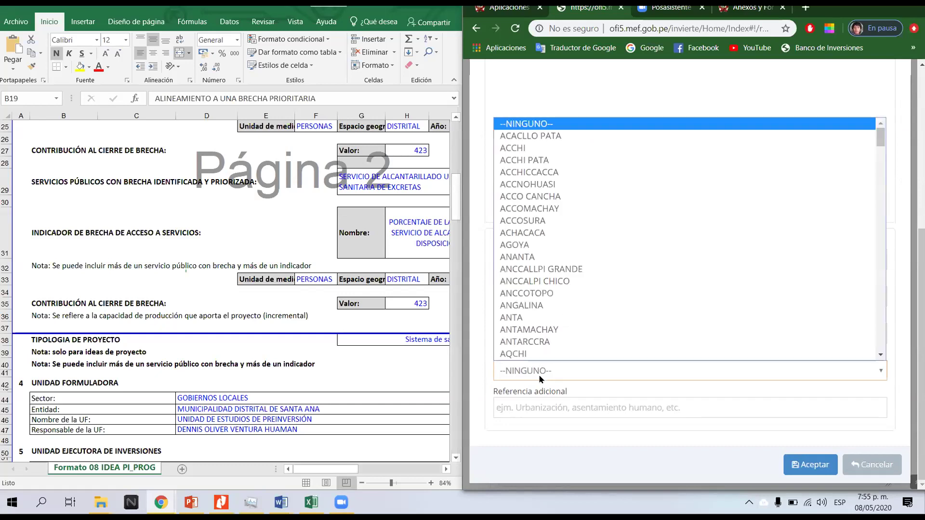
{"action": "scroll", "coordinate": [549, 284], "scroll_direction": "down", "scroll_amount": 1}
{"action": "scroll", "coordinate": [552, 223], "scroll_direction": "down", "scroll_amount": 20}
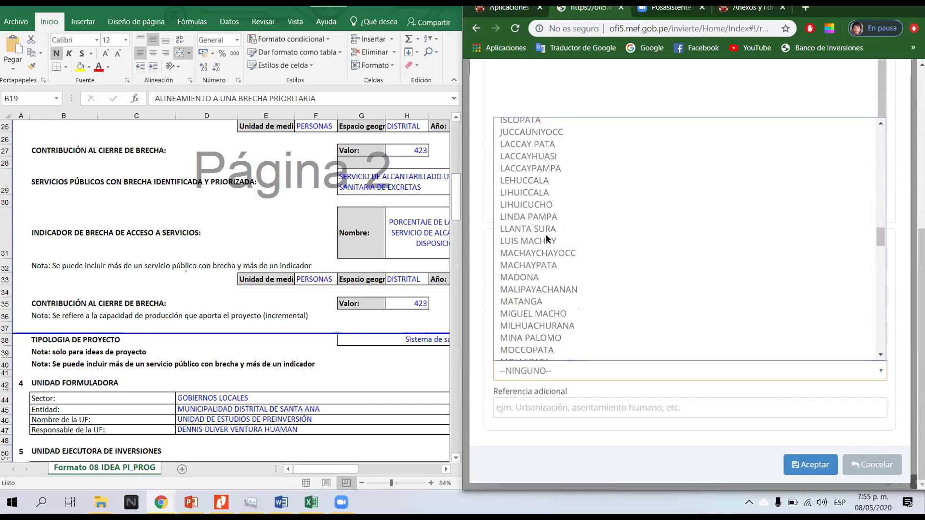
{"action": "scroll", "coordinate": [563, 304], "scroll_direction": "down", "scroll_amount": 20}
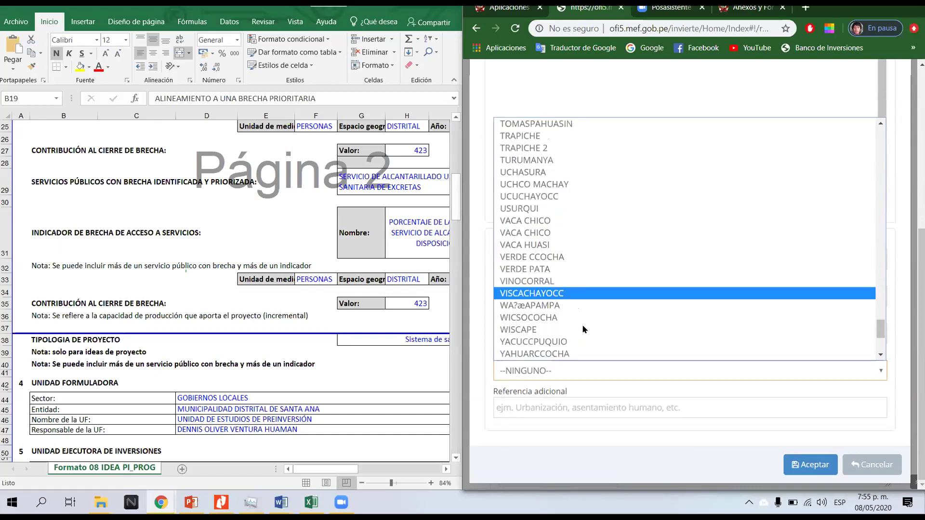
{"action": "scroll", "coordinate": [559, 313], "scroll_direction": "up", "scroll_amount": 20}
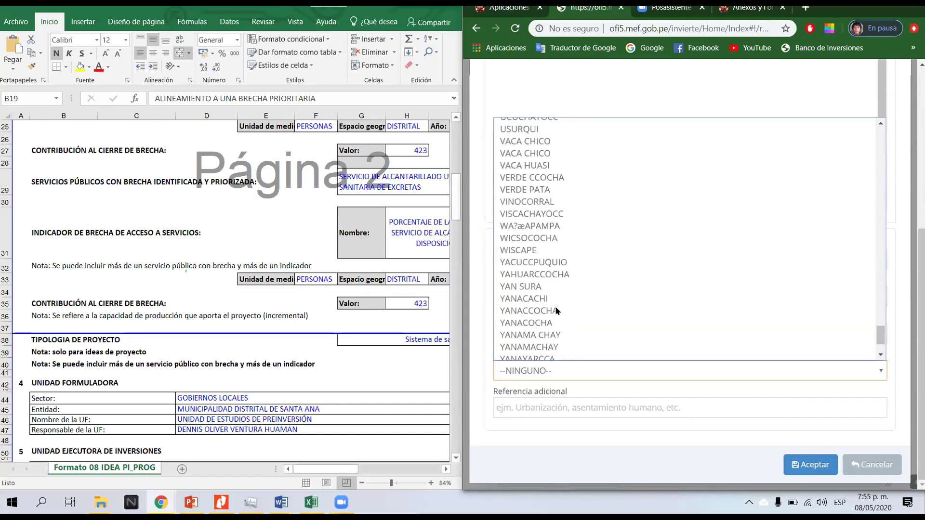
{"action": "scroll", "coordinate": [553, 302], "scroll_direction": "up", "scroll_amount": 20}
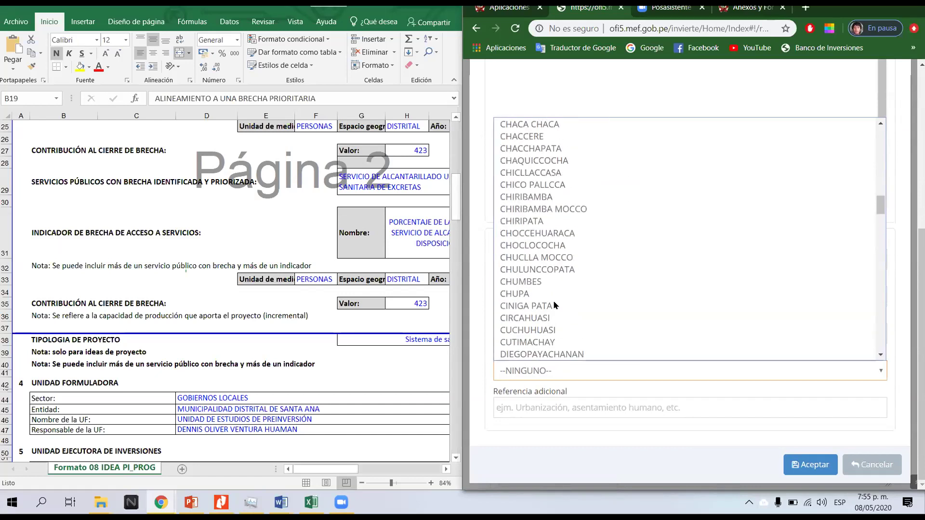
{"action": "scroll", "coordinate": [552, 260], "scroll_direction": "up", "scroll_amount": 3}
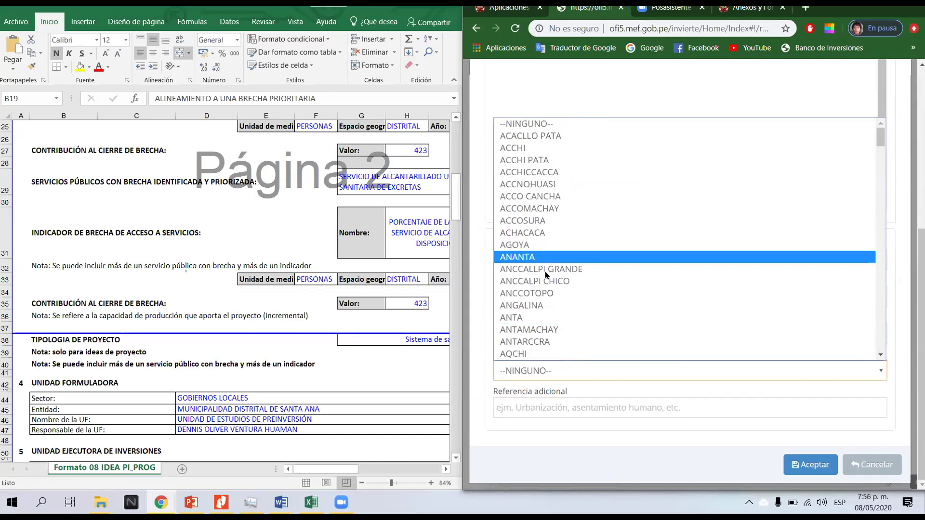
{"action": "scroll", "coordinate": [547, 275], "scroll_direction": "down", "scroll_amount": 12}
{"action": "scroll", "coordinate": [542, 284], "scroll_direction": "down", "scroll_amount": 20}
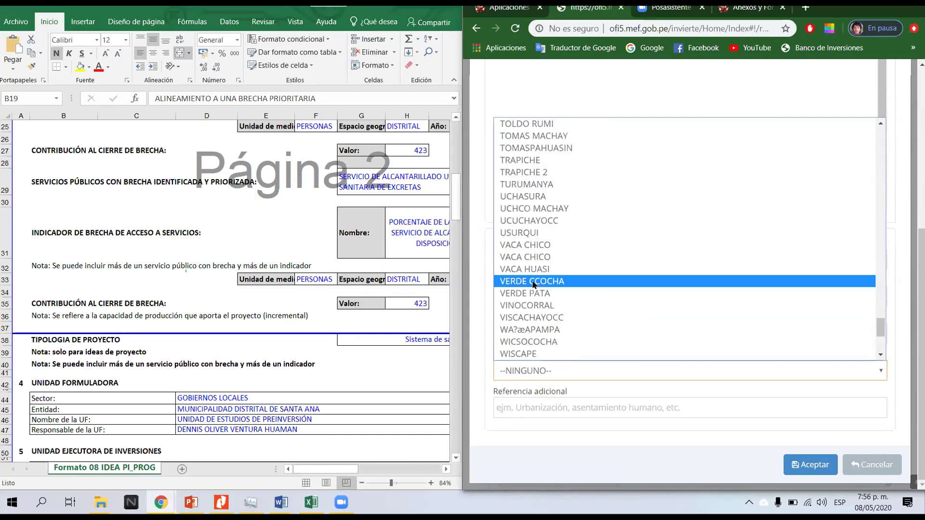
{"action": "scroll", "coordinate": [535, 284], "scroll_direction": "down", "scroll_amount": 5}
{"action": "scroll", "coordinate": [532, 277], "scroll_direction": "up", "scroll_amount": 20}
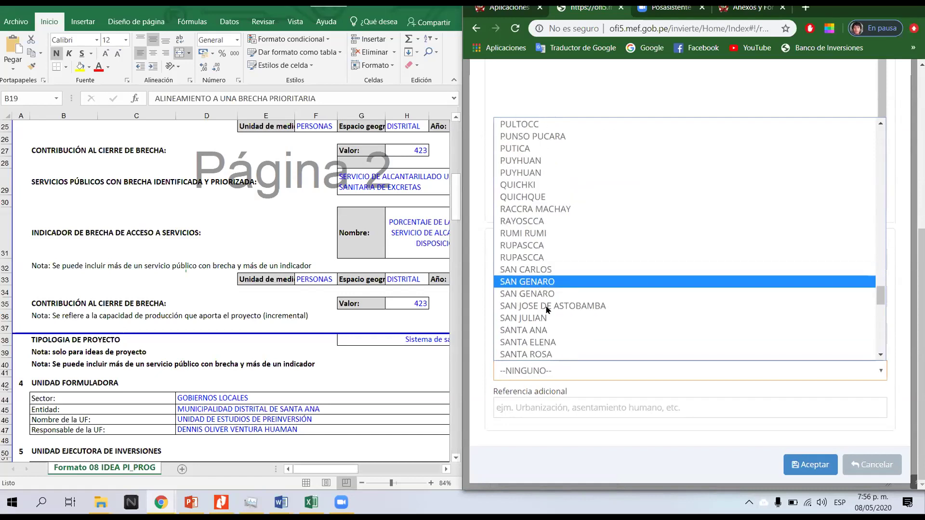
{"action": "left_click", "coordinate": [545, 331]}
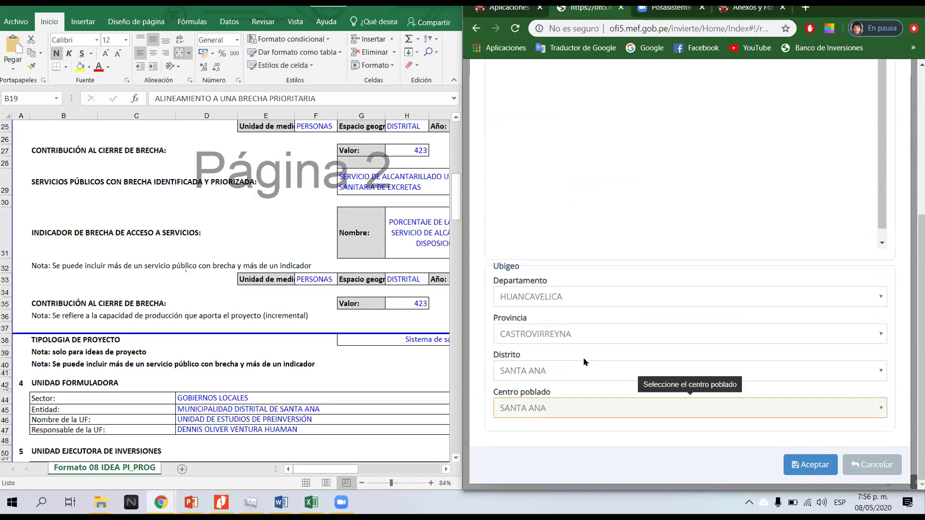
- Set the new locality's Centro poblado to CHOCLOCOCHA and save the locality
{"action": "left_click", "coordinate": [855, 414]}
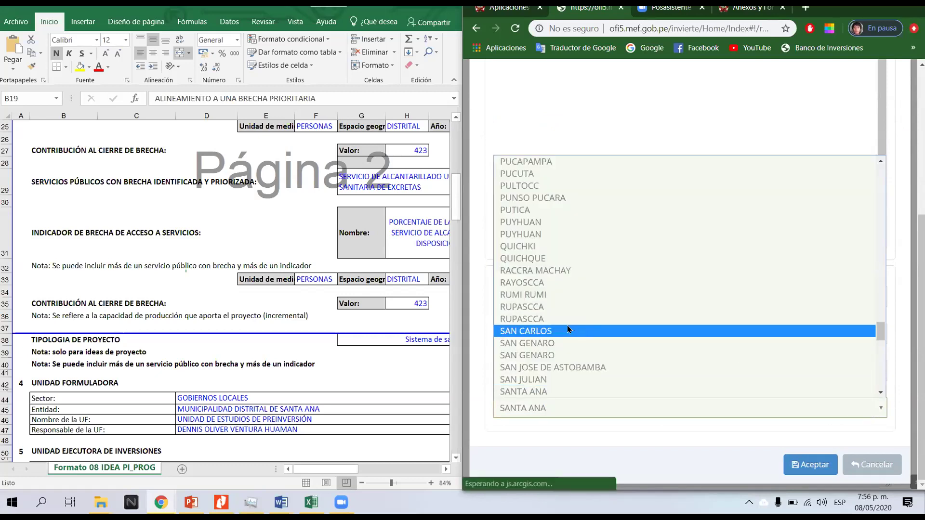
{"action": "scroll", "coordinate": [564, 313], "scroll_direction": "up", "scroll_amount": 15}
{"action": "scroll", "coordinate": [522, 273], "scroll_direction": "up", "scroll_amount": 5}
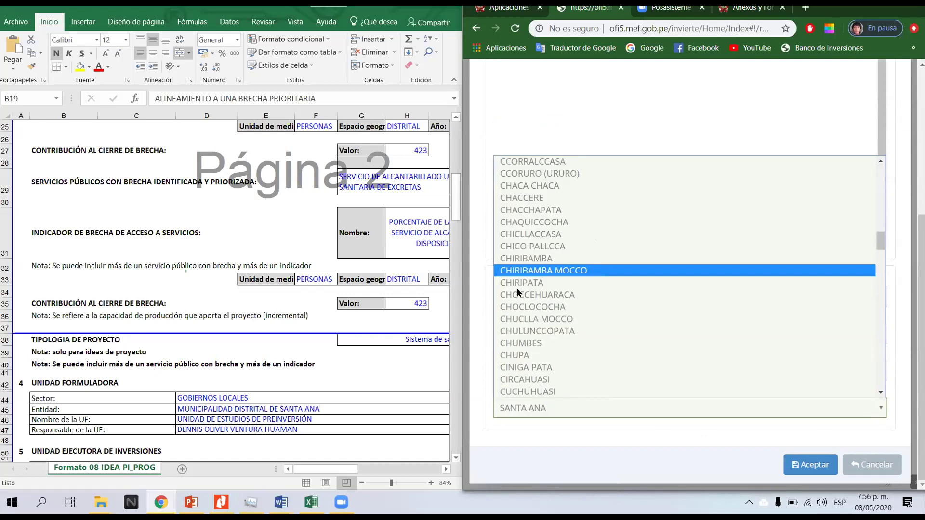
{"action": "left_click", "coordinate": [535, 313]}
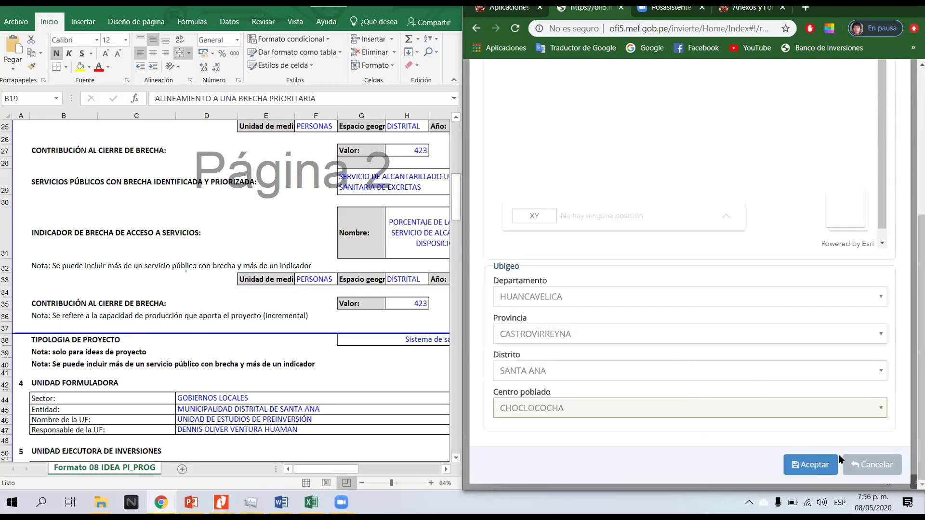
{"action": "left_click", "coordinate": [816, 465]}
- Following the worksheet's Nombre de la unidad productora, enter the Objeto de intervención as SISTEMA DE AGUA POTABLE Y ALCANTARILLADO DE LA LOCALIDAD DE
{"action": "scroll", "coordinate": [641, 337], "scroll_direction": "down", "scroll_amount": 3}
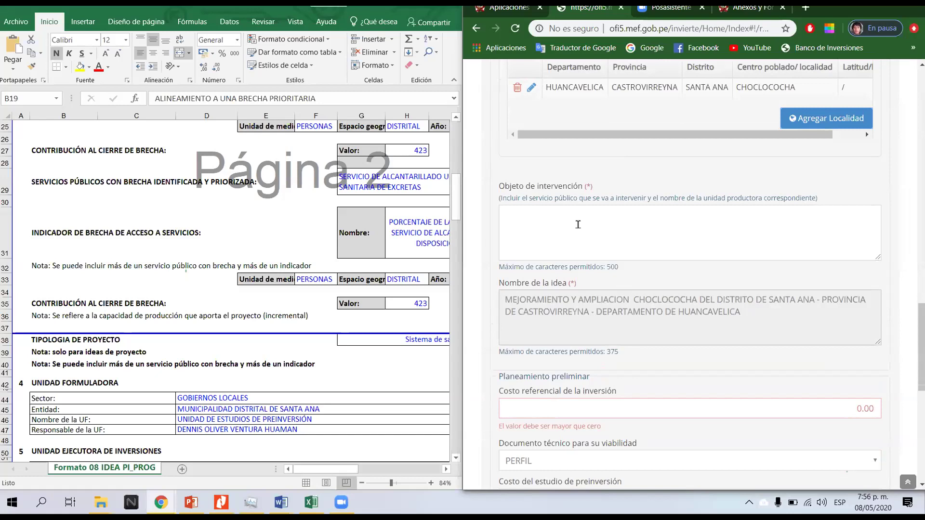
{"action": "key", "text": "Tab"}
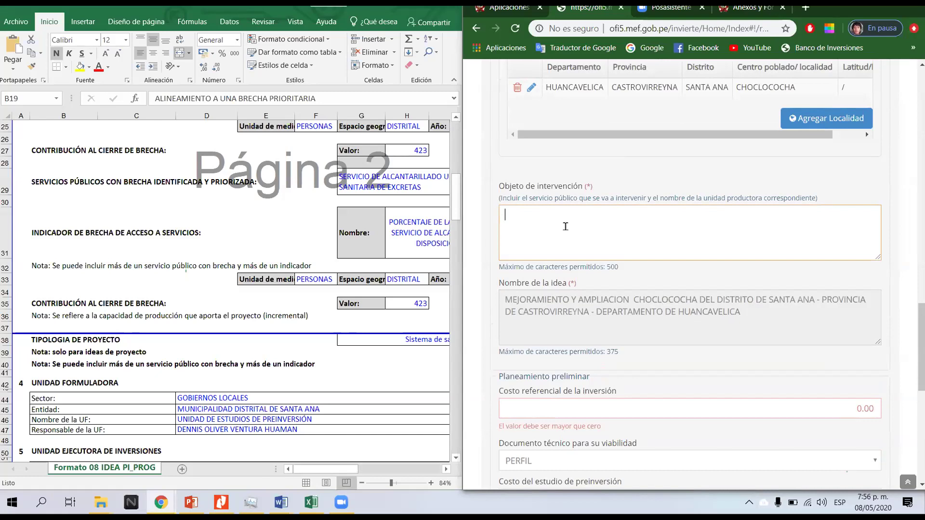
{"action": "left_click", "coordinate": [276, 275]}
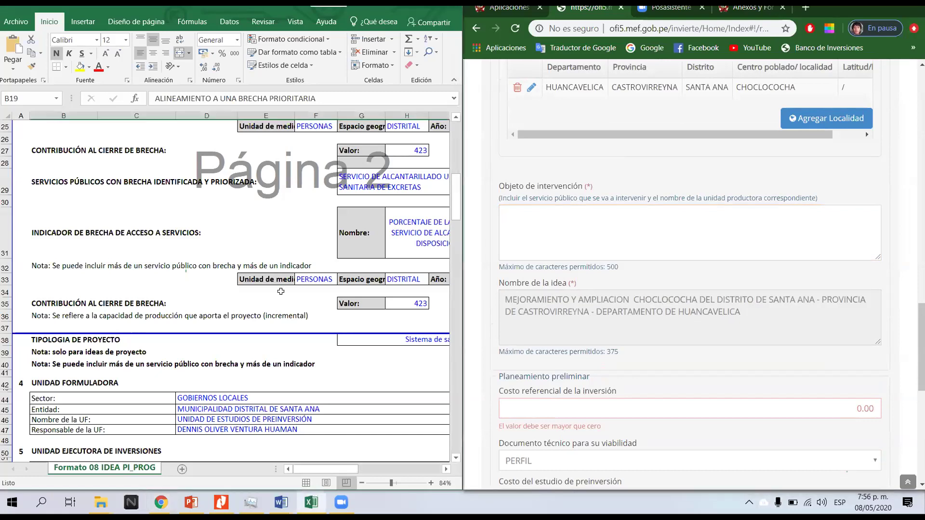
{"action": "scroll", "coordinate": [312, 356], "scroll_direction": "down", "scroll_amount": 6}
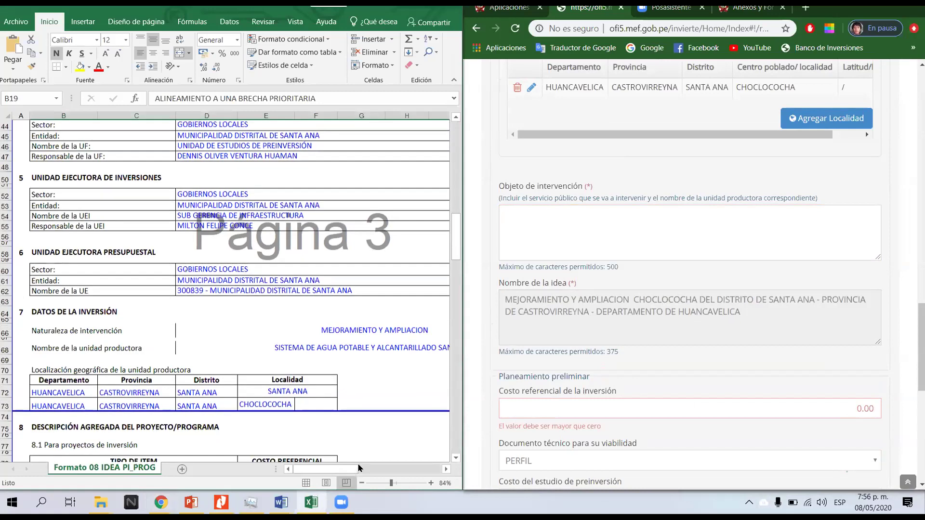
{"action": "scroll", "coordinate": [359, 470], "scroll_direction": "down", "scroll_amount": 1}
{"action": "left_click_drag", "start_coordinate": [359, 470], "coordinate": [577, 227]}
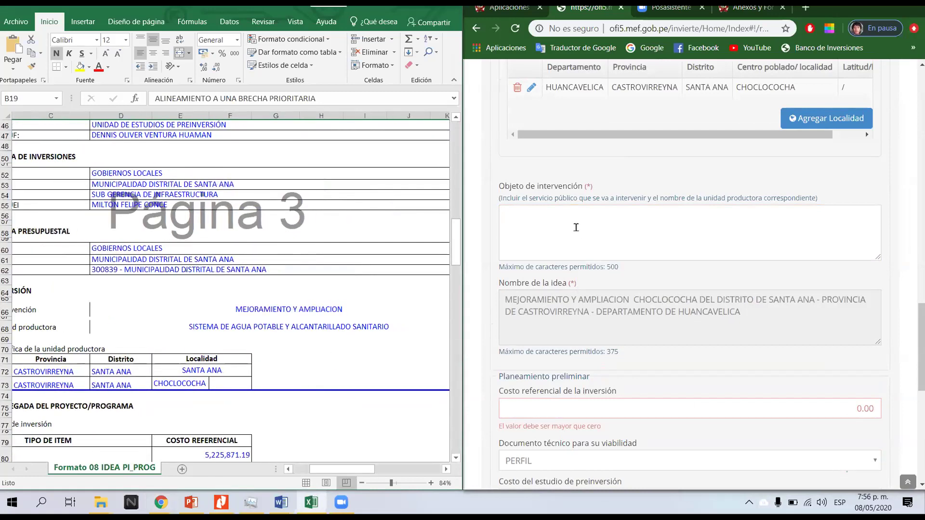
{"action": "type", "text": "SISTEMA"}
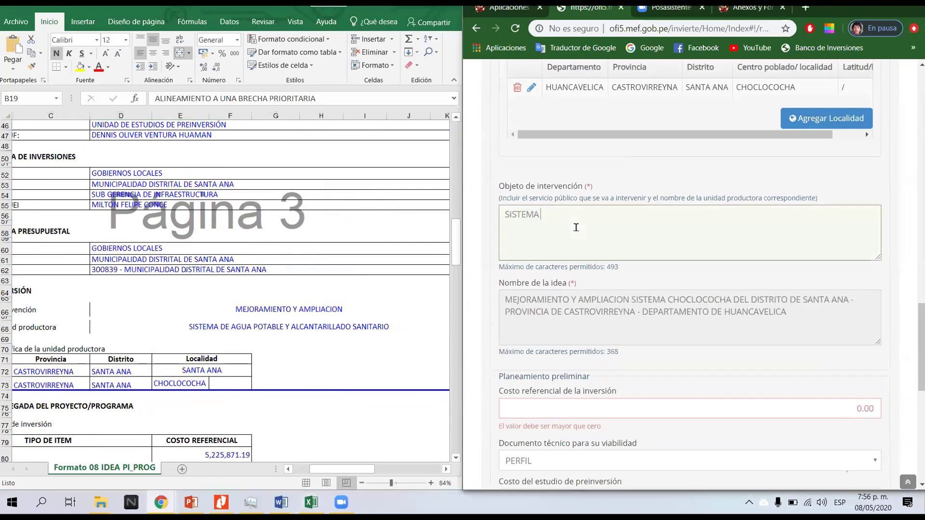
{"action": "type", "text": " DE AGUA"}
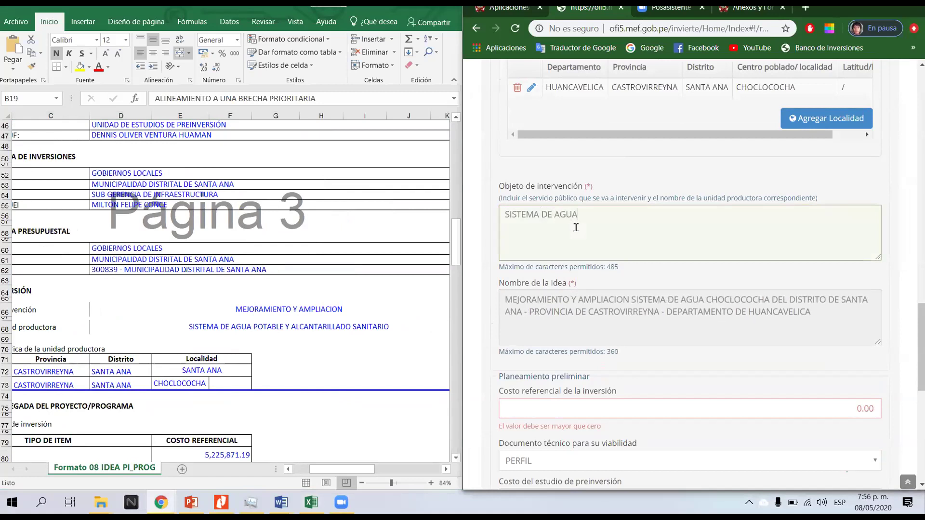
{"action": "type", "text": " POTAB"}
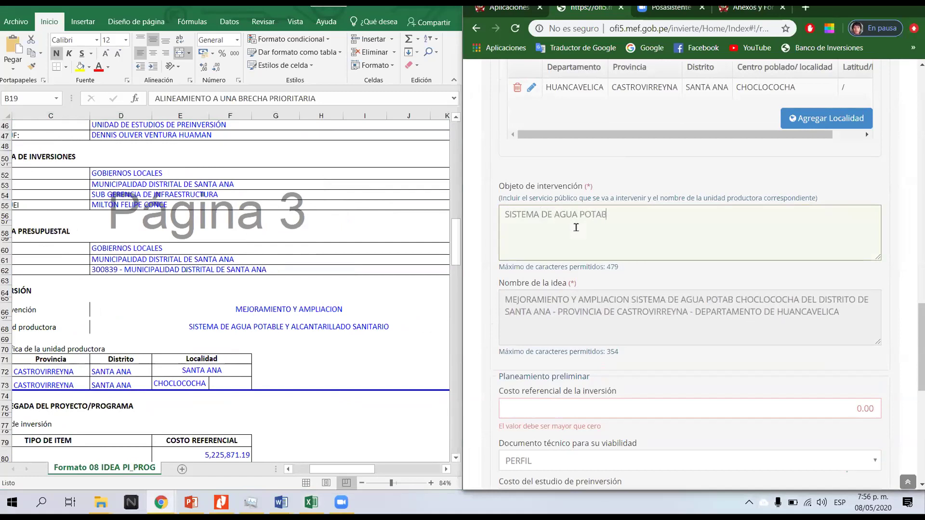
{"action": "type", "text": "LE Y ALCAN"}
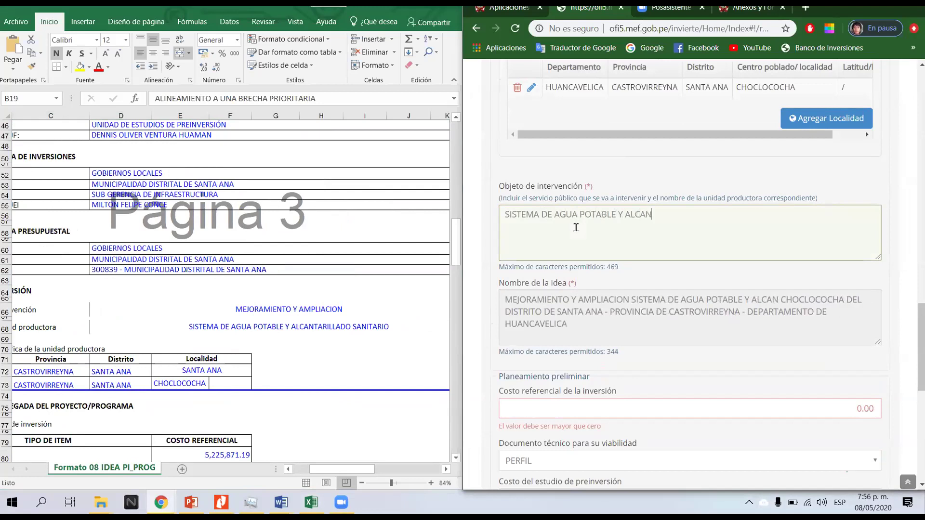
{"action": "type", "text": "TATILLADO"}
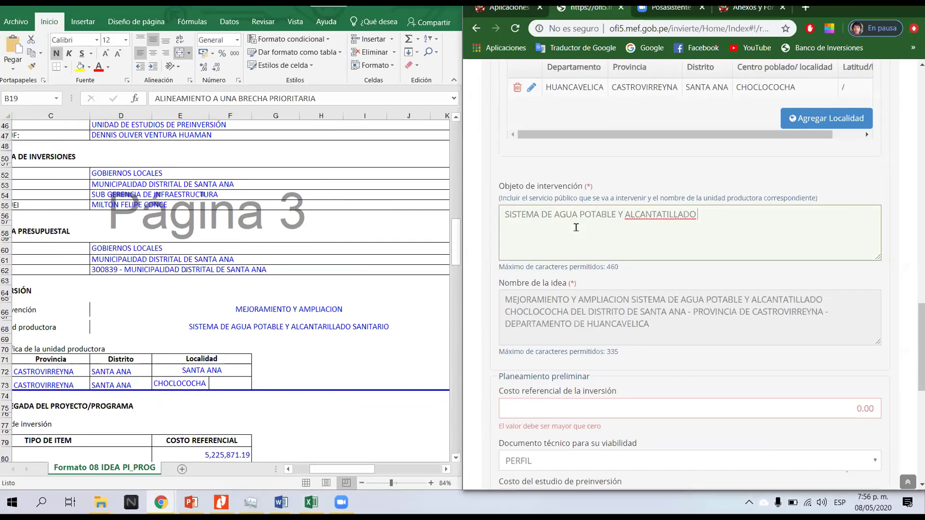
{"action": "type", "text": " DE LA LOCALIDAD"}
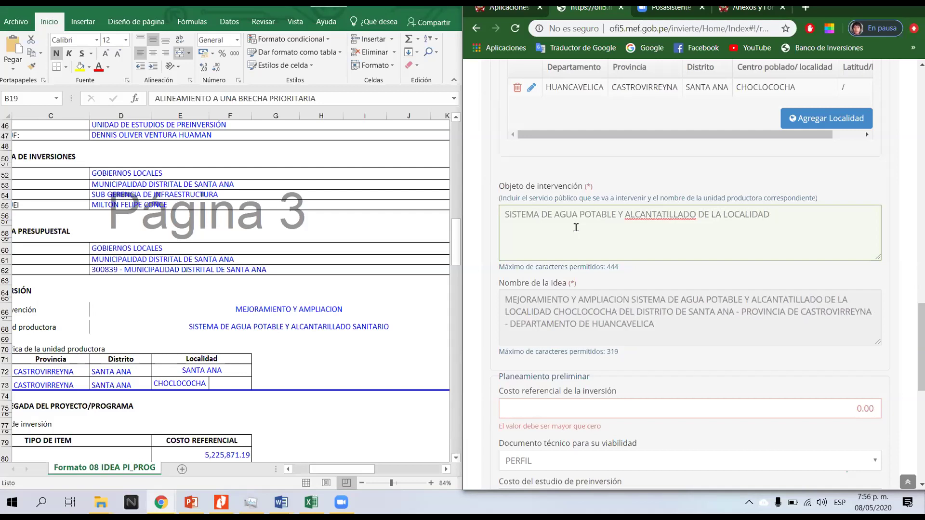
{"action": "type", "text": " DE"}
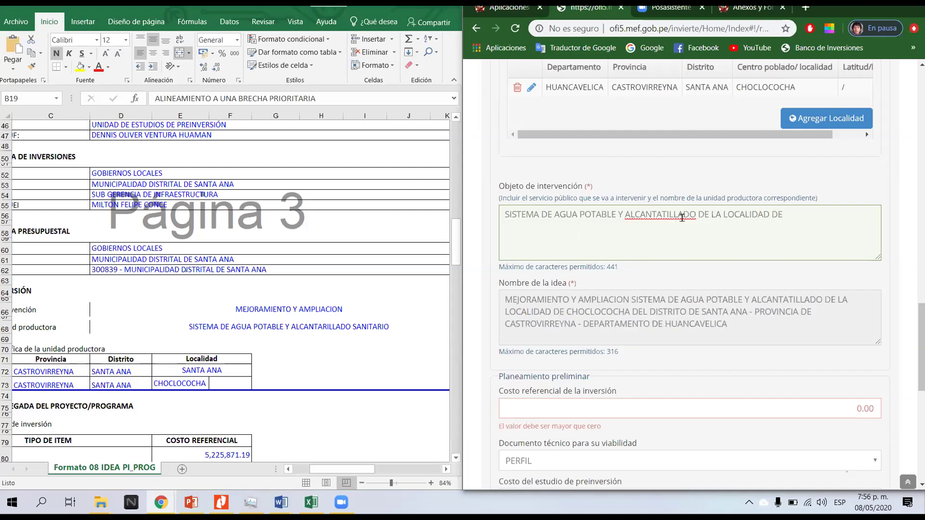
{"action": "right_click", "coordinate": [661, 218]}
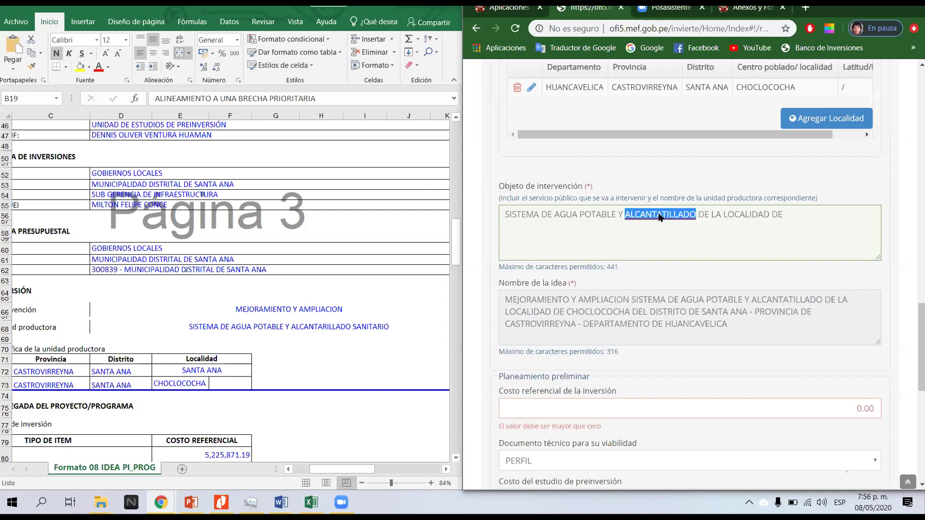
{"action": "left_click", "coordinate": [674, 222]}
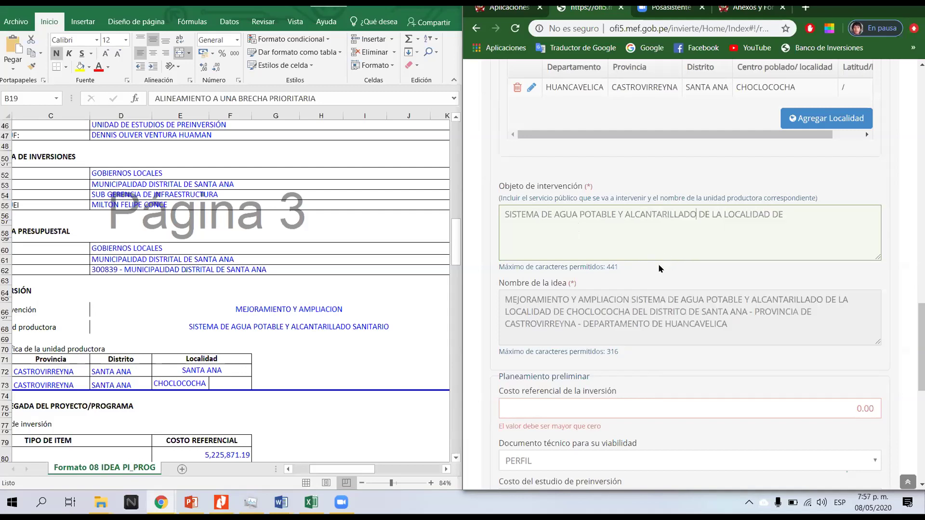
- Examine which parts of the Nombre de la idea come from the nature of intervention and the Objeto de intervención
{"action": "scroll", "coordinate": [625, 274], "scroll_direction": "down", "scroll_amount": 2}
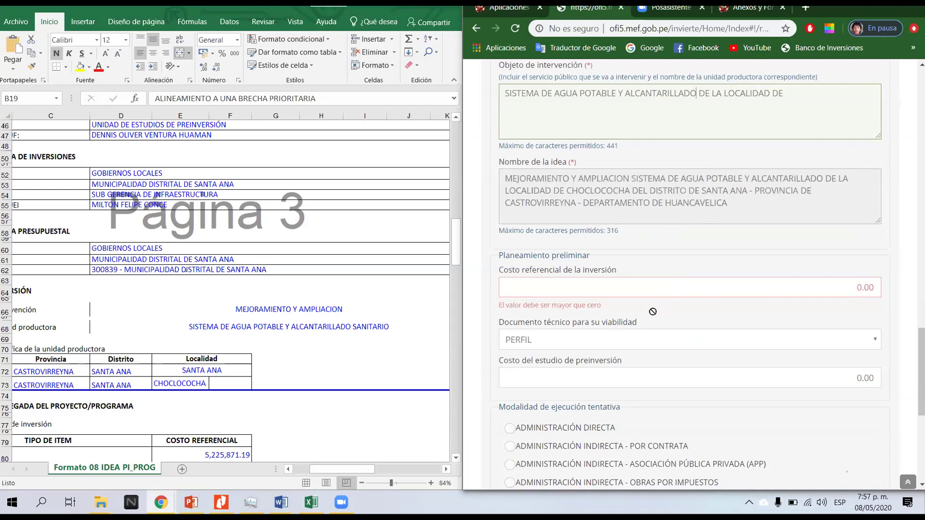
{"action": "scroll", "coordinate": [624, 298], "scroll_direction": "up", "scroll_amount": 3}
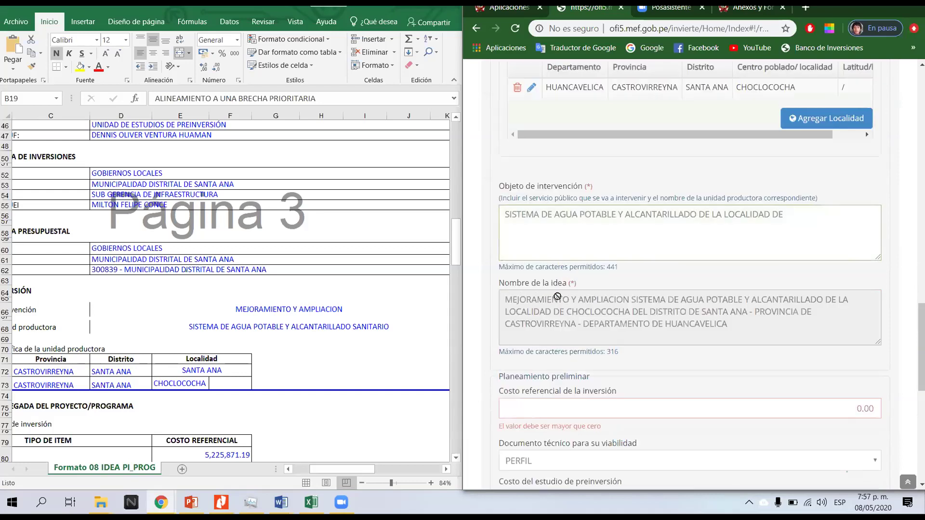
{"action": "left_click_drag", "start_coordinate": [511, 299], "coordinate": [615, 297]}
{"action": "left_click", "coordinate": [623, 298]}
{"action": "left_click_drag", "start_coordinate": [564, 314], "coordinate": [631, 300]}
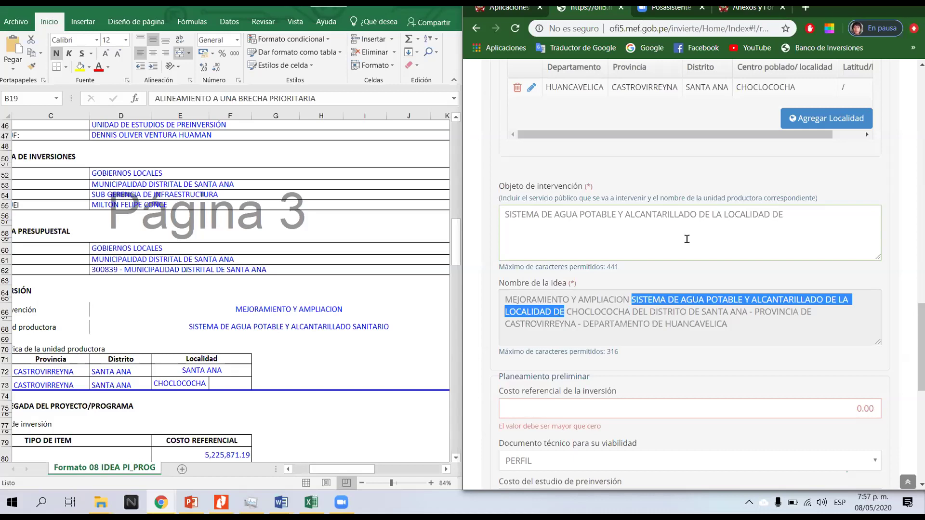
- Replace the Objeto de intervención text with SERVICIO DE EDUCACIÓN PRIMARIA DE LA LOCALIDAD, correcting the accent in EDUCACIÓN
{"action": "left_click_drag", "start_coordinate": [803, 215], "coordinate": [464, 212]}
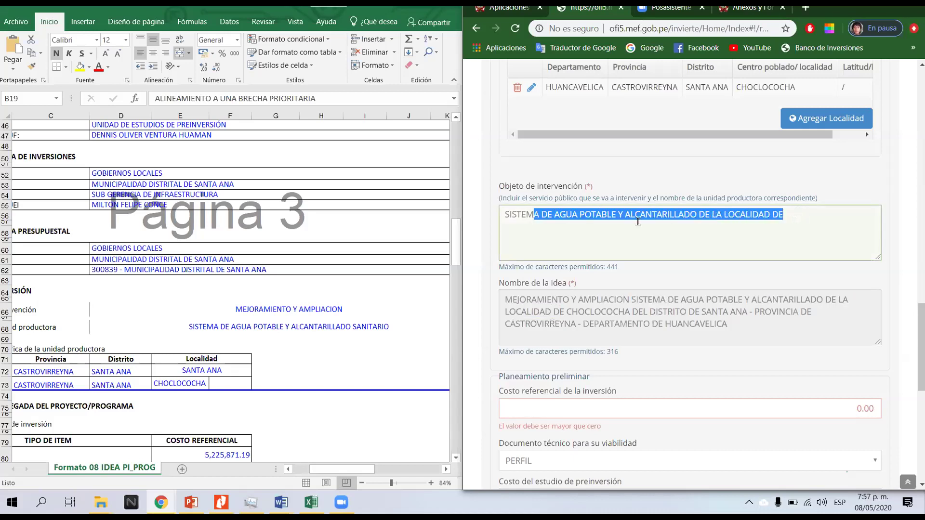
{"action": "key", "text": "ctrl+a"}
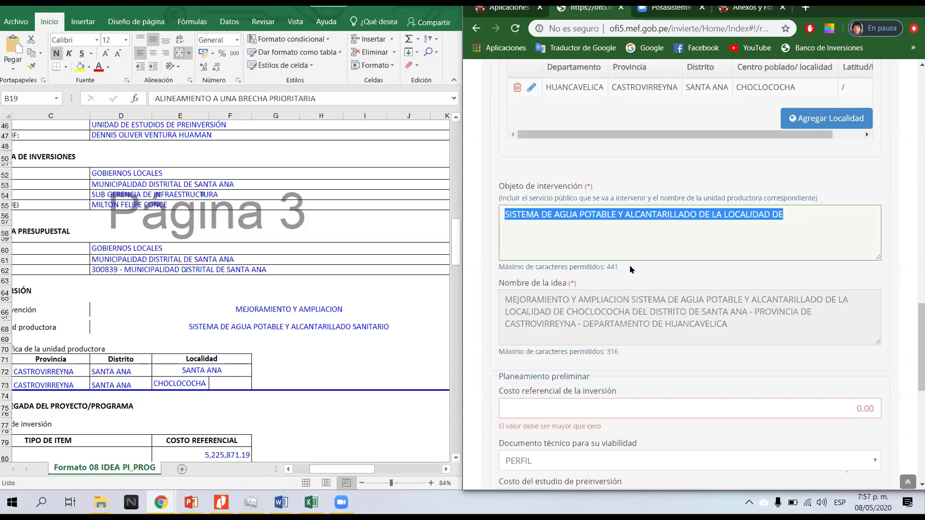
{"action": "key", "text": "BackSpace"}
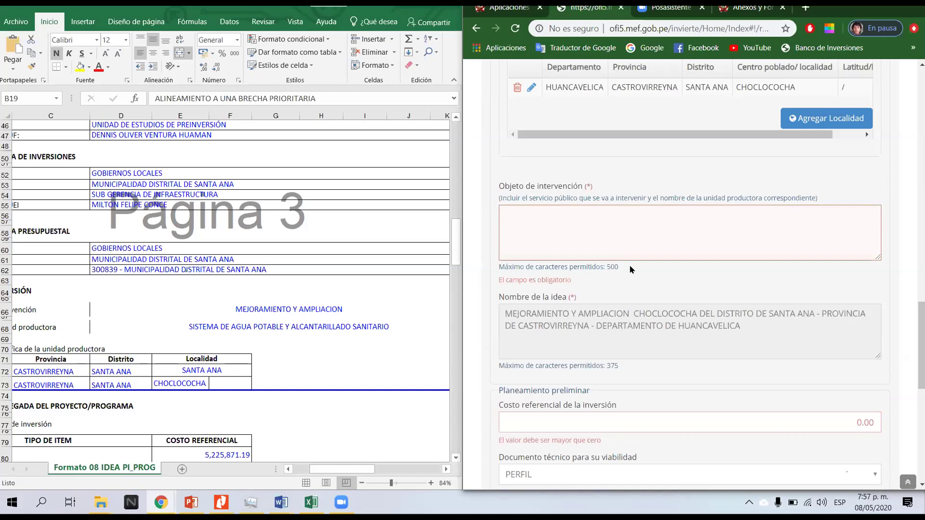
{"action": "type", "text": "SERVISIO D"}
{"action": "key", "text": "BackSpace"}
{"action": "key", "text": "BackSpace"}
{"action": "key", "text": "BackSpace"}
{"action": "key", "text": "BackSpace"}
{"action": "key", "text": "BackSpace"}
{"action": "type", "text": "CIO"}
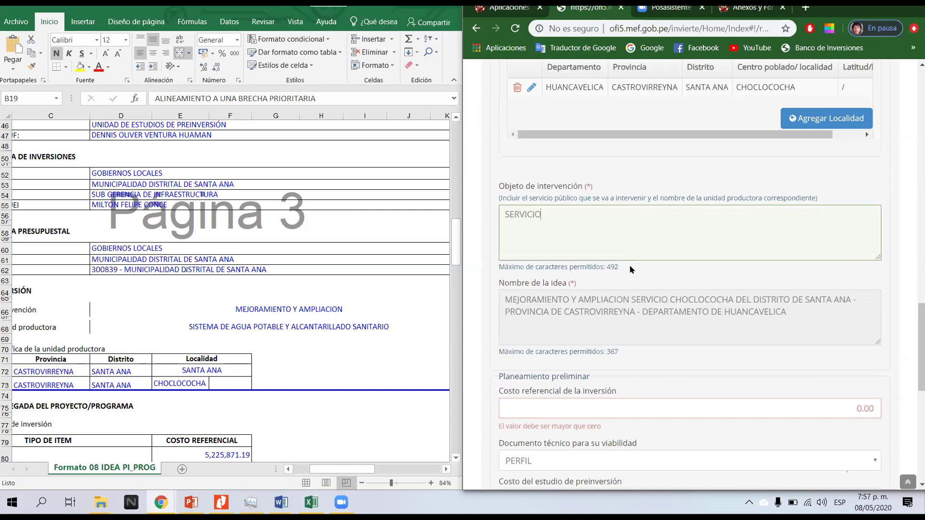
{"action": "type", "text": " DE EDUCACION  PRIMARIA"}
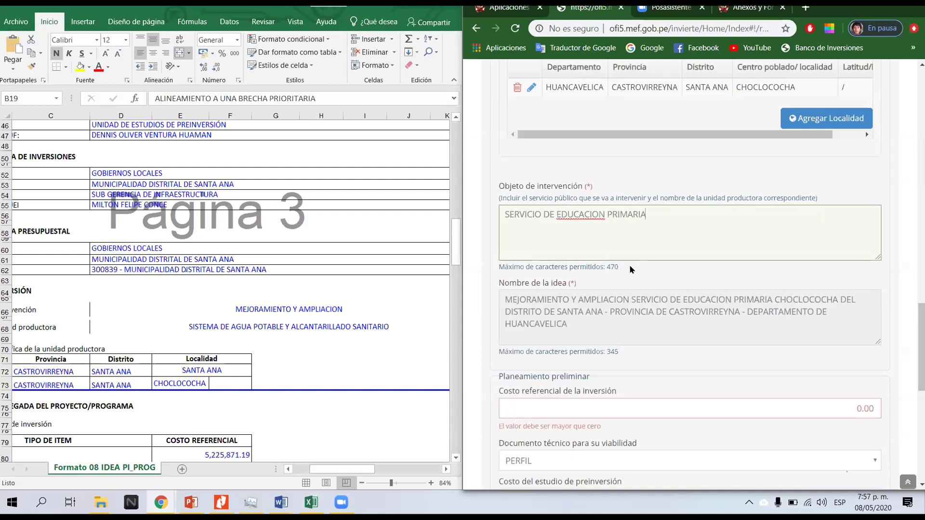
{"action": "type", "text": " DE"}
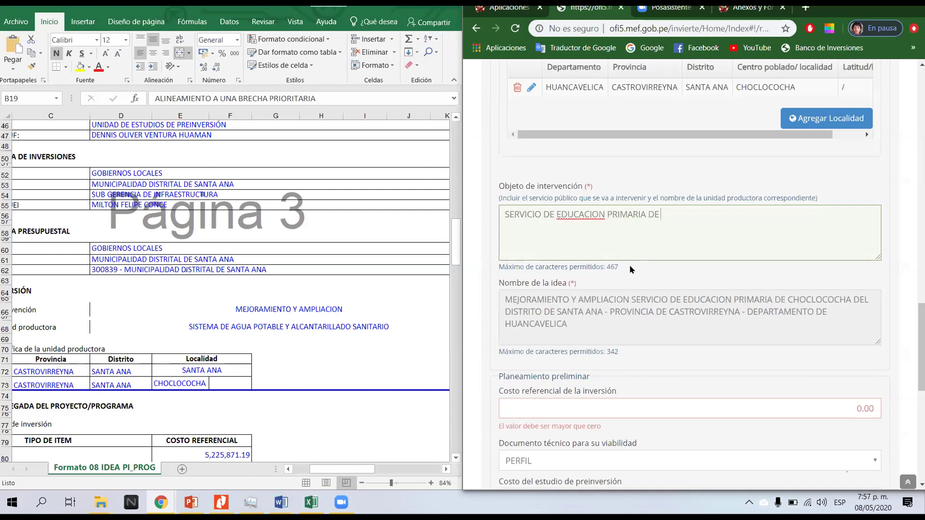
{"action": "type", "text": " LA LOCALIDAD"}
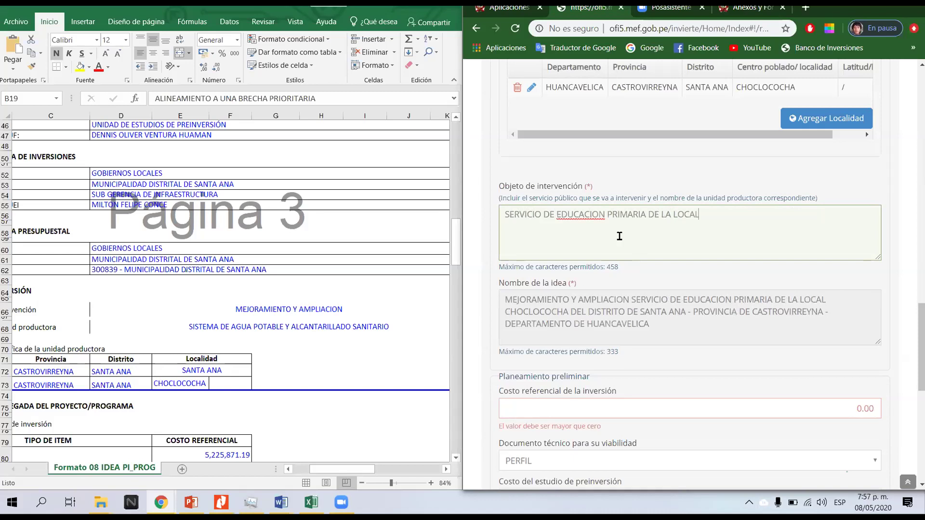
{"action": "right_click", "coordinate": [603, 220]}
{"action": "left_click", "coordinate": [610, 225]}
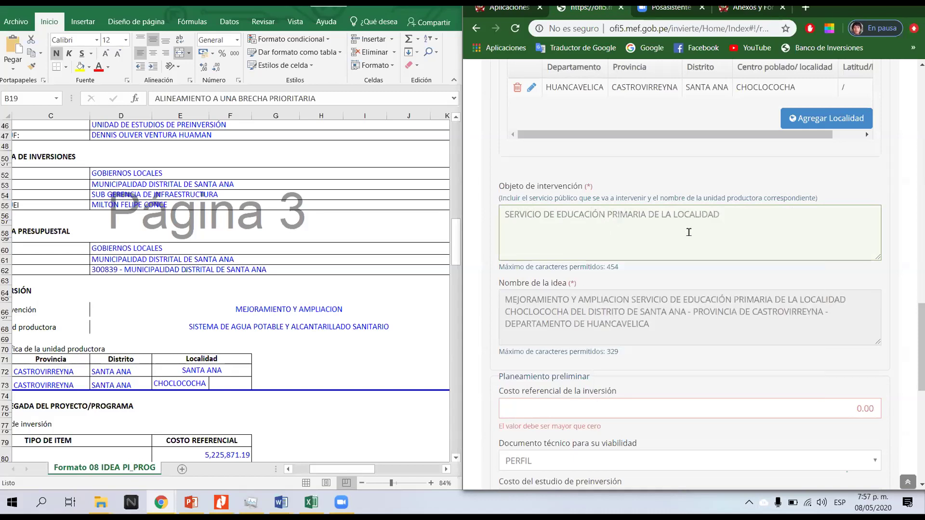
- Examine how the public service and location wording of the Objeto de intervención carries into the Nombre de la idea
{"action": "left_click_drag", "start_coordinate": [700, 300], "coordinate": [616, 324]}
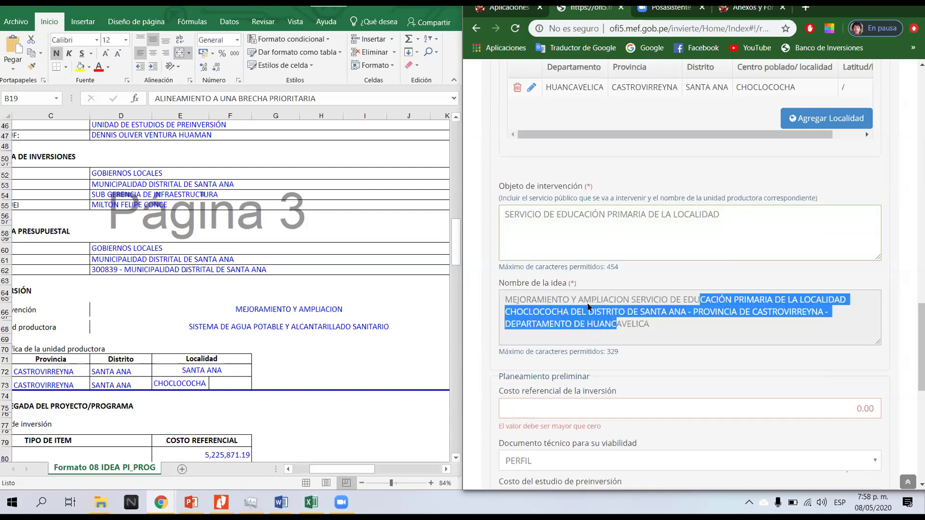
{"action": "key", "text": "shift+Left"}
{"action": "key", "text": "shift+Left"}
{"action": "left_click", "coordinate": [540, 215]}
{"action": "key", "text": "shift+Home"}
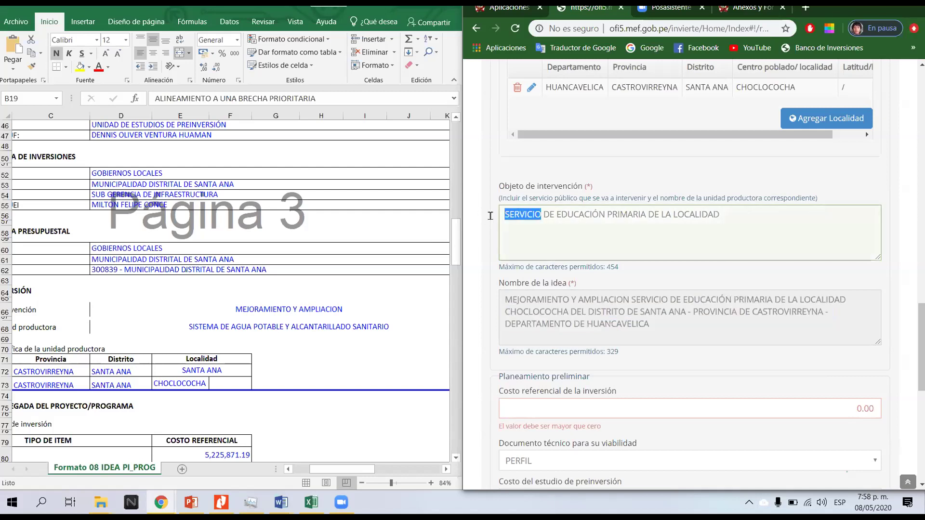
{"action": "left_click_drag", "start_coordinate": [726, 216], "coordinate": [428, 219]}
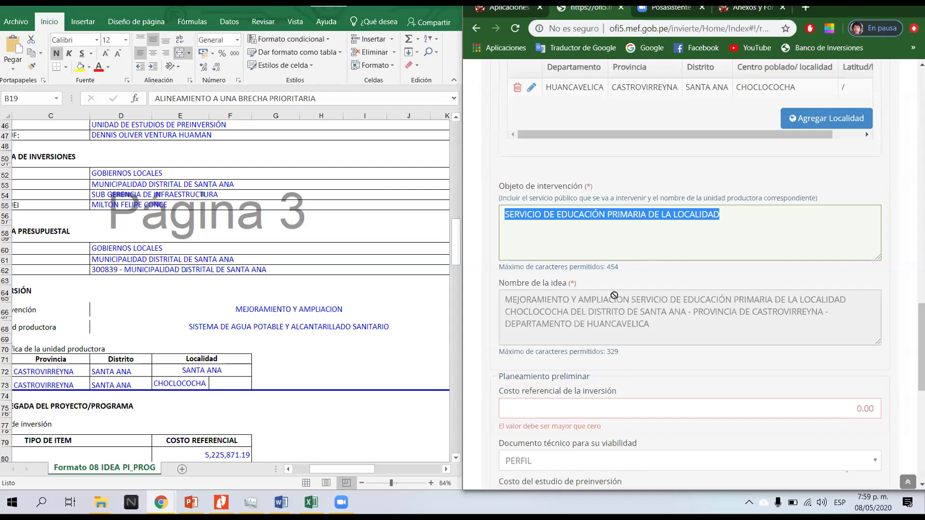
- Copy the worksheet's total of 5,609,038.97 into Costo referencial de la inversión and set the Documento técnico to FICHA TÉCNICA ESTANDAR
{"action": "scroll", "coordinate": [593, 290], "scroll_direction": "down", "scroll_amount": 2}
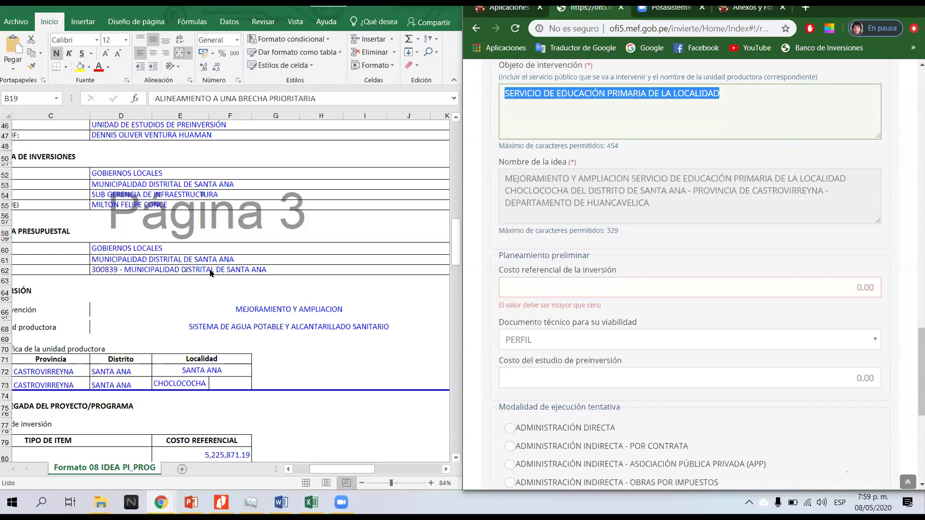
{"action": "left_click", "coordinate": [217, 323]}
{"action": "scroll", "coordinate": [217, 323], "scroll_direction": "down", "scroll_amount": 7}
{"action": "left_click", "coordinate": [217, 332]}
{"action": "scroll", "coordinate": [217, 333], "scroll_direction": "down", "scroll_amount": 1}
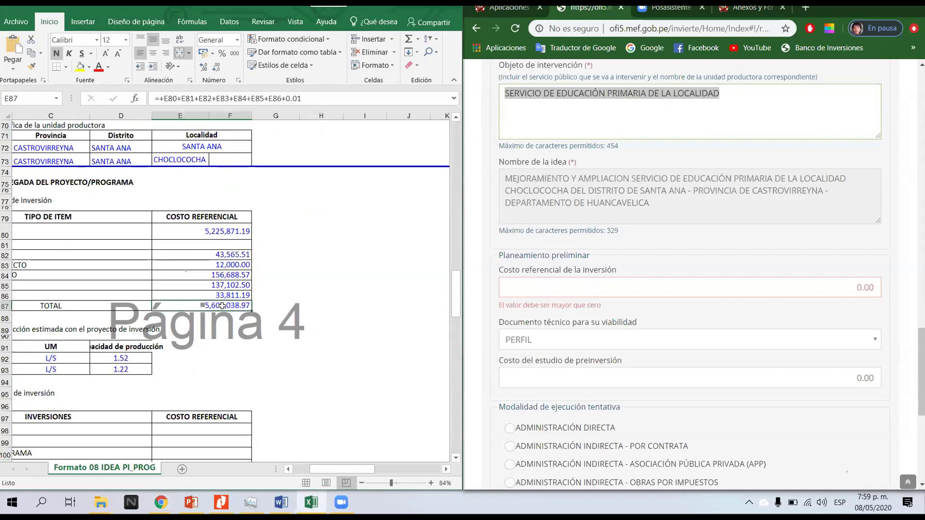
{"action": "key", "text": "ctrl+c"}
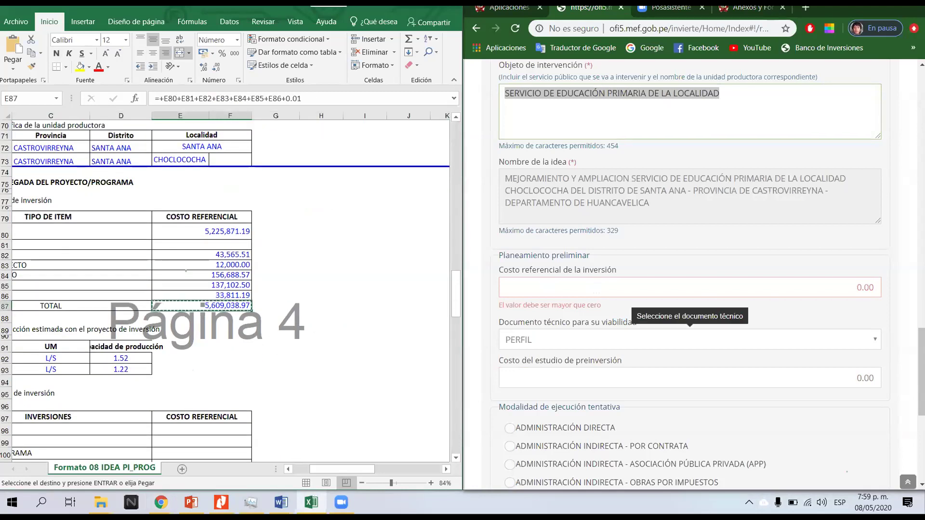
{"action": "left_click", "coordinate": [626, 288]}
{"action": "key", "text": "ctrl+v"}
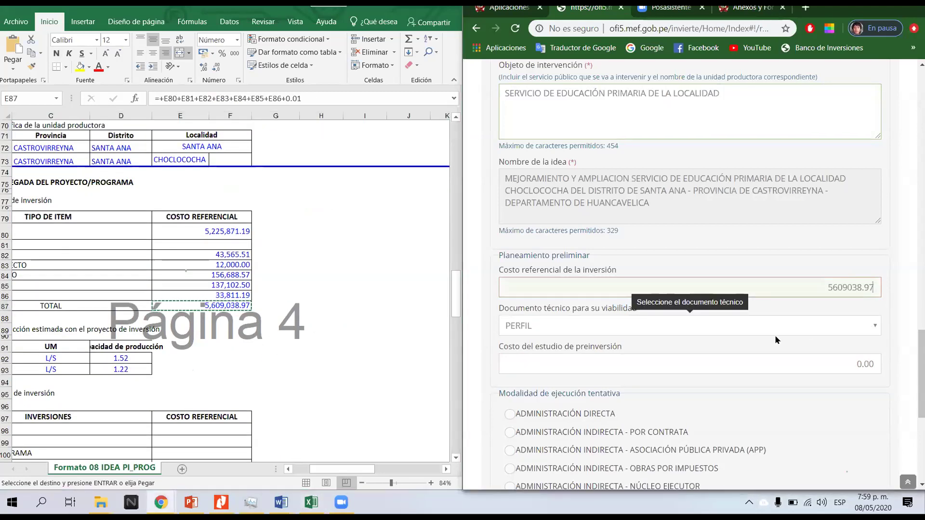
{"action": "left_click", "coordinate": [674, 324]}
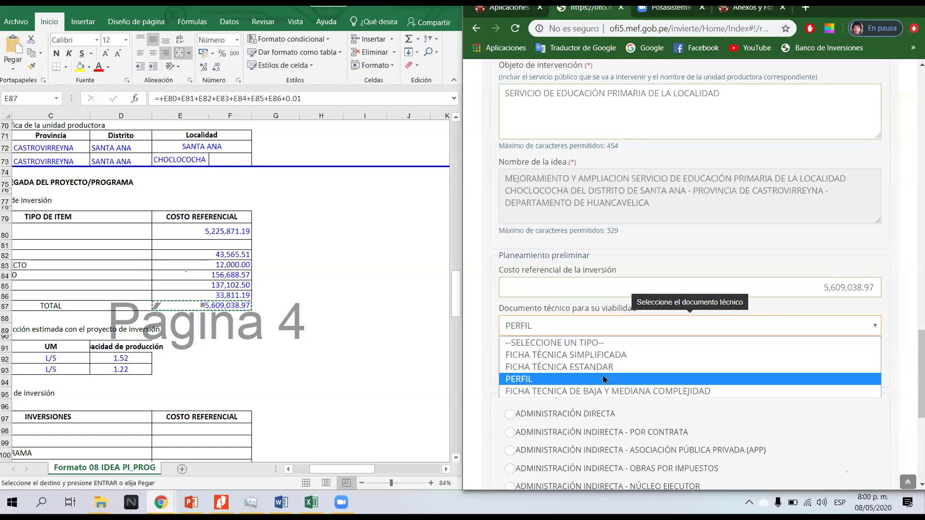
{"action": "left_click", "coordinate": [567, 367]}
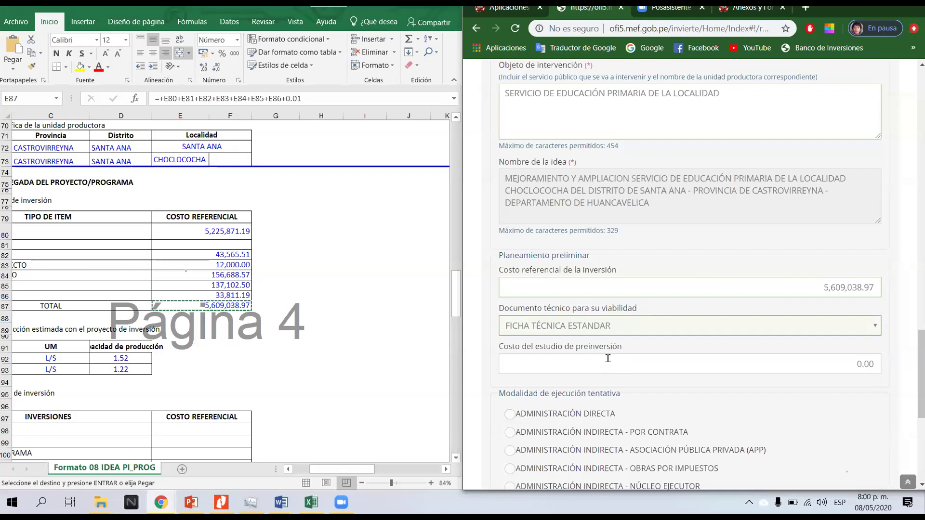
- Enter the worksheet's item 8.4 amount, 125833.5, as the Costo del estudio de preinversión
{"action": "scroll", "coordinate": [193, 352], "scroll_direction": "down", "scroll_amount": 3}
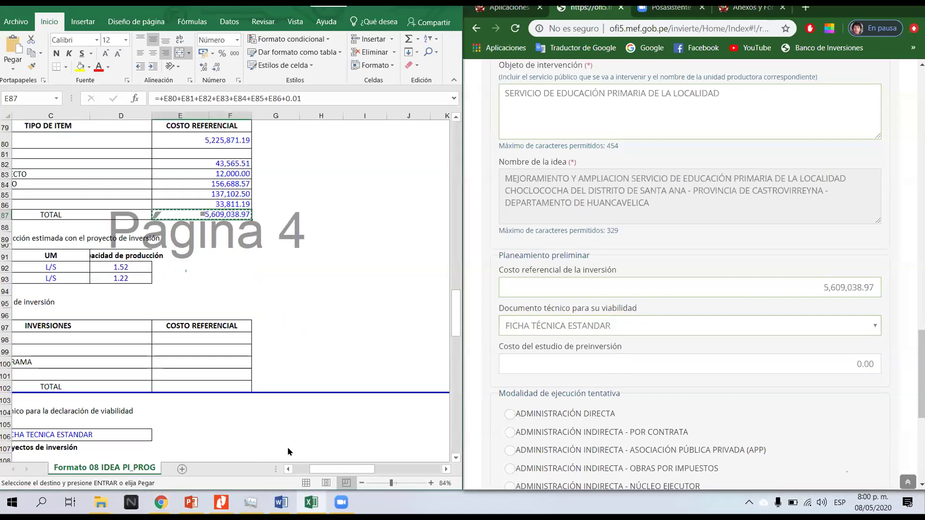
{"action": "scroll", "coordinate": [240, 340], "scroll_direction": "left", "scroll_amount": 2}
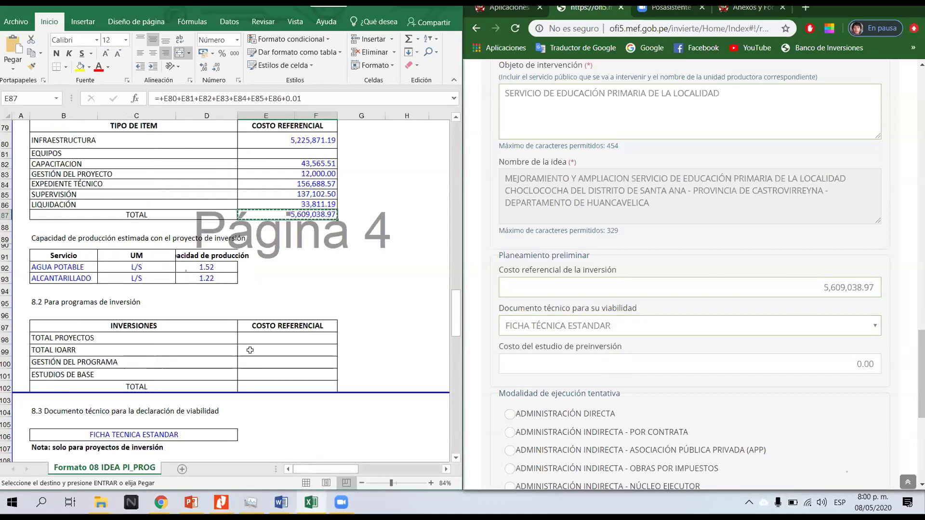
{"action": "scroll", "coordinate": [240, 340], "scroll_direction": "down", "scroll_amount": 3}
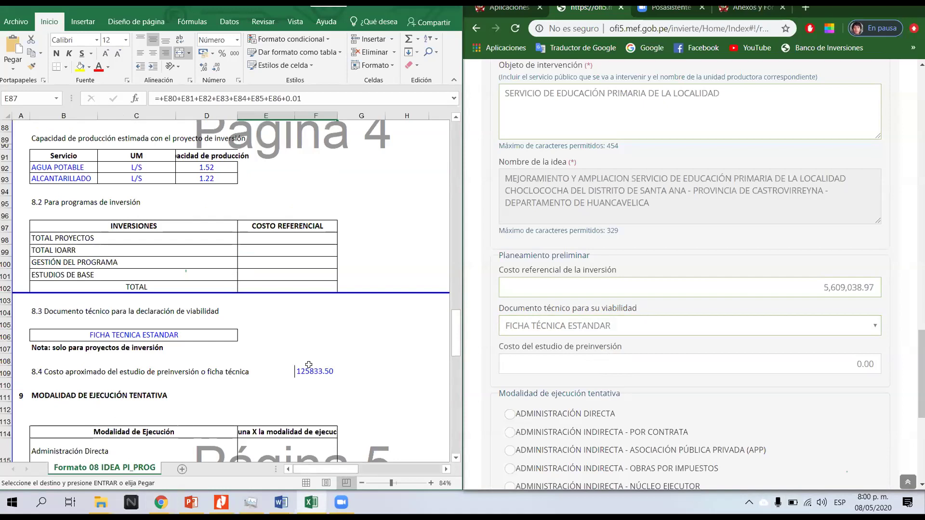
{"action": "left_click", "coordinate": [310, 368]}
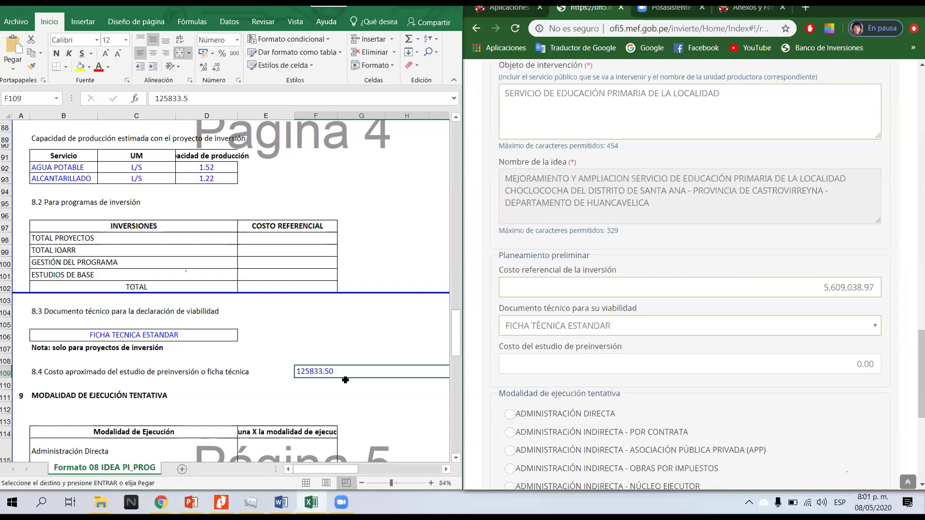
{"action": "double_click", "coordinate": [341, 371]}
{"action": "double_click", "coordinate": [341, 370]}
{"action": "key", "text": "ctrl+c"}
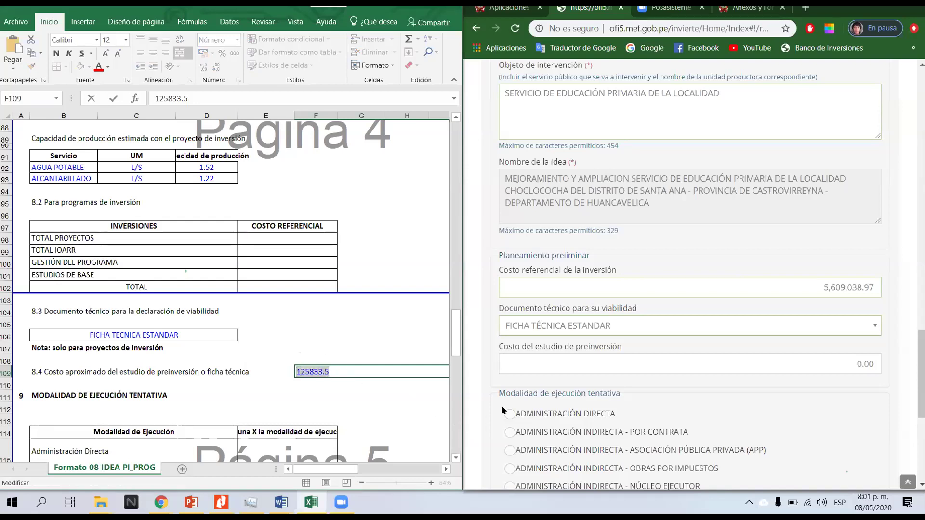
{"action": "left_click", "coordinate": [835, 359]}
{"action": "key", "text": "ctrl+v"}
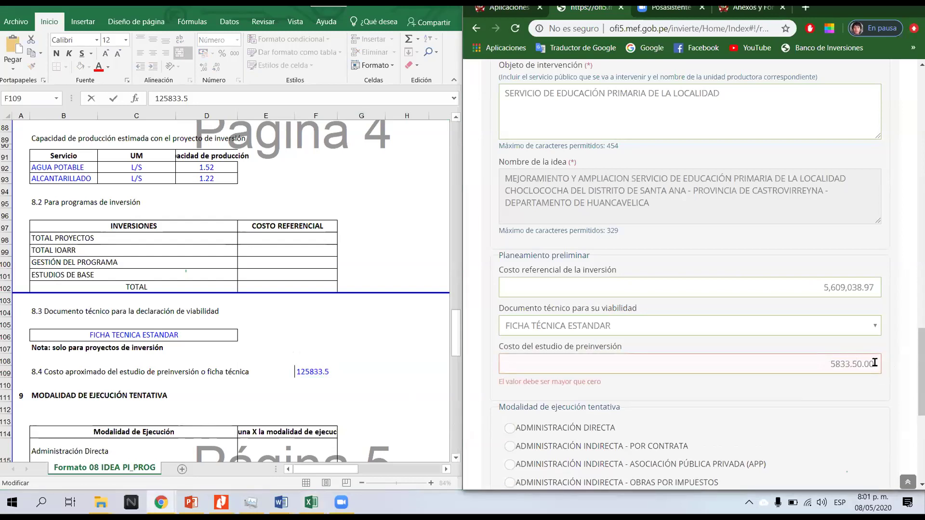
{"action": "key", "text": "Delete"}
{"action": "key", "text": "ctrl+a"}
{"action": "type", "text": "1"}
{"action": "double_click", "coordinate": [312, 371]}
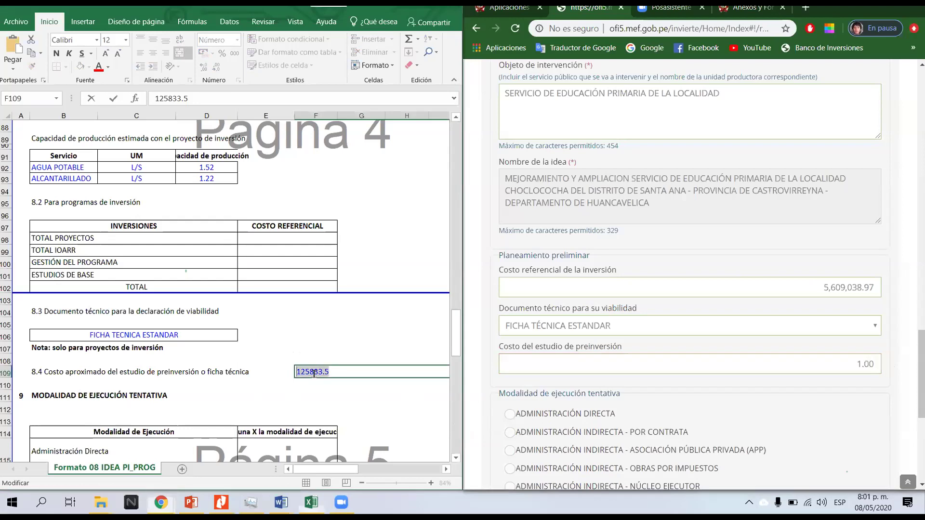
{"action": "double_click", "coordinate": [843, 357]}
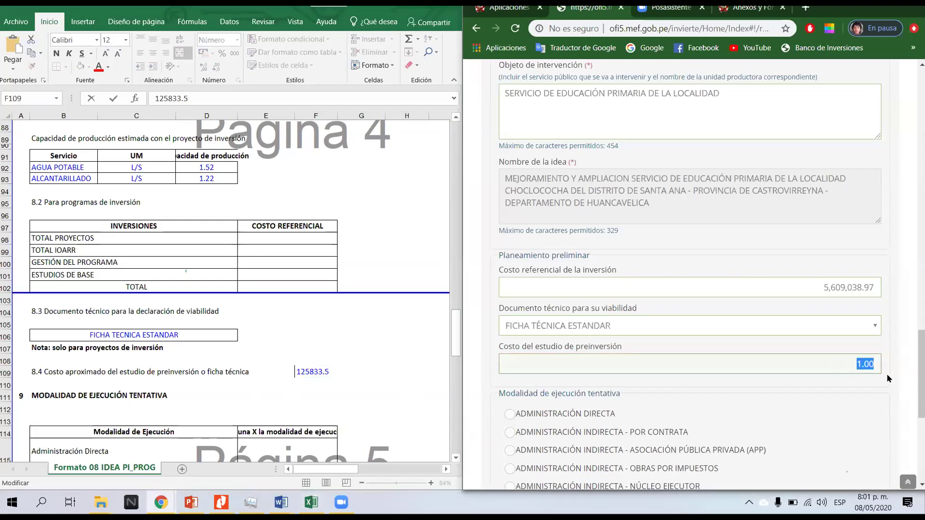
{"action": "key", "text": "ctrl+v"}
- Set the Modalidad de ejecución tentativa to ADMINISTRACIÓN INDIRECTA - POR CONTRATA and check it against section 9 of the worksheet
{"action": "scroll", "coordinate": [701, 386], "scroll_direction": "down", "scroll_amount": 3}
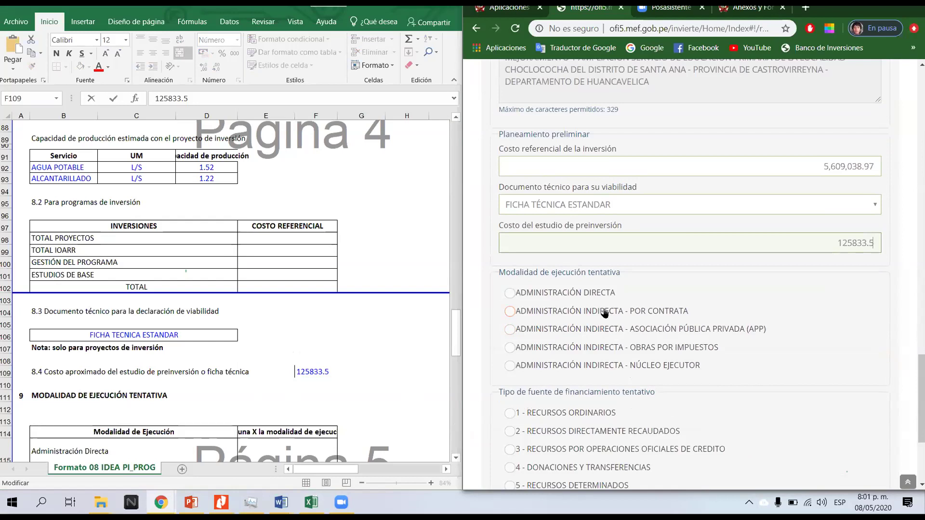
{"action": "left_click", "coordinate": [586, 314]}
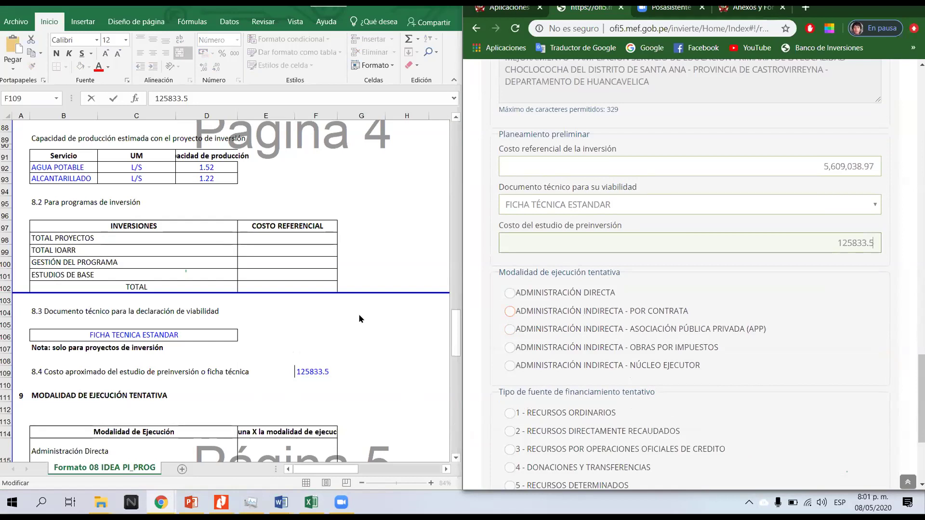
{"action": "scroll", "coordinate": [337, 313], "scroll_direction": "down", "scroll_amount": 5}
{"action": "left_click", "coordinate": [361, 357]}
{"action": "left_click", "coordinate": [314, 298]}
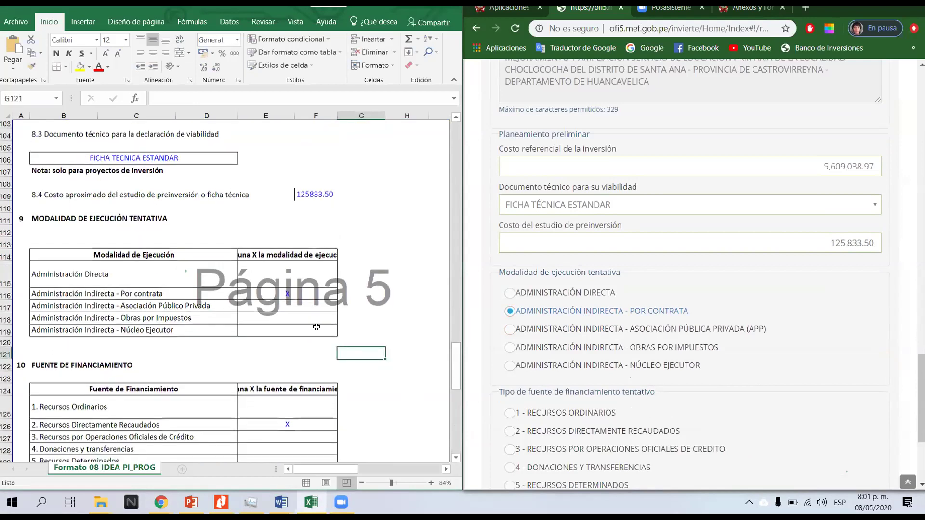
- Following section 10 of the worksheet, set the Tipo de fuente de financiamiento tentativo to 2 - RECURSOS DIRECTAMENTE RECAUDADOS
{"action": "scroll", "coordinate": [324, 311], "scroll_direction": "down", "scroll_amount": 5}
{"action": "scroll", "coordinate": [318, 280], "scroll_direction": "up", "scroll_amount": 3}
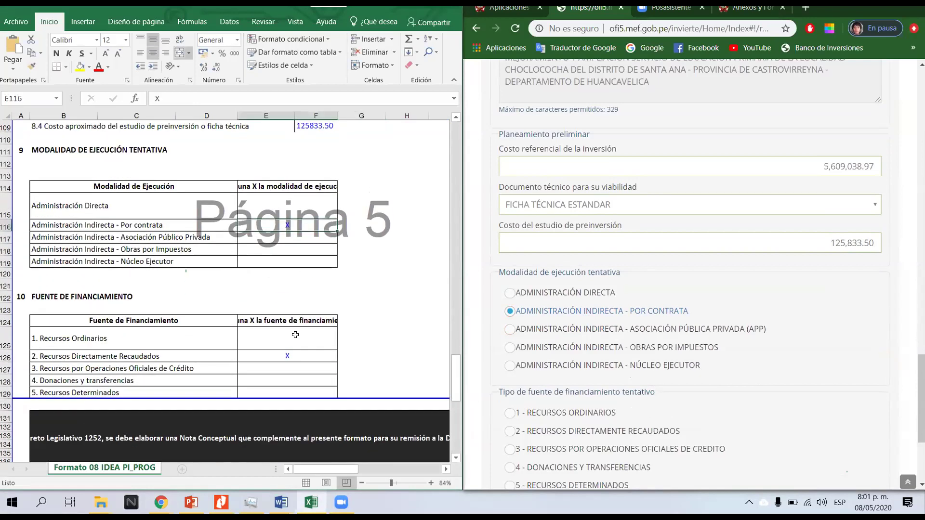
{"action": "left_click", "coordinate": [765, 383]}
{"action": "scroll", "coordinate": [561, 364], "scroll_direction": "down", "scroll_amount": 3}
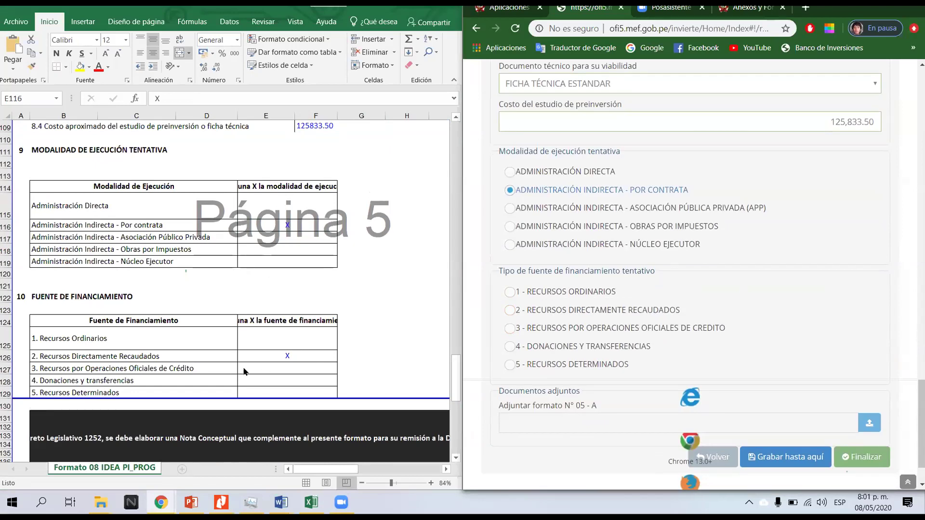
{"action": "left_click", "coordinate": [534, 310]}
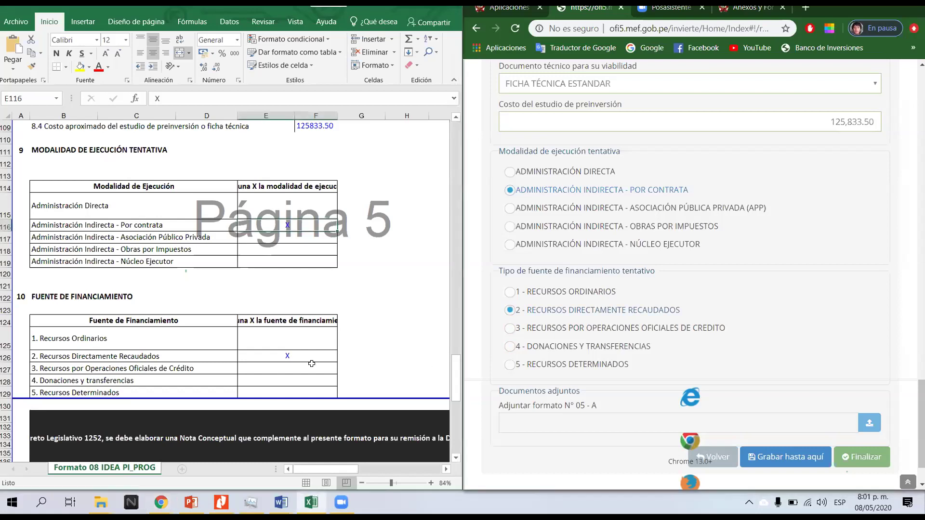
- Look over the worksheet's remaining content after Fuente de Financiamiento and return to its earlier sections
{"action": "scroll", "coordinate": [313, 333], "scroll_direction": "down", "scroll_amount": 5}
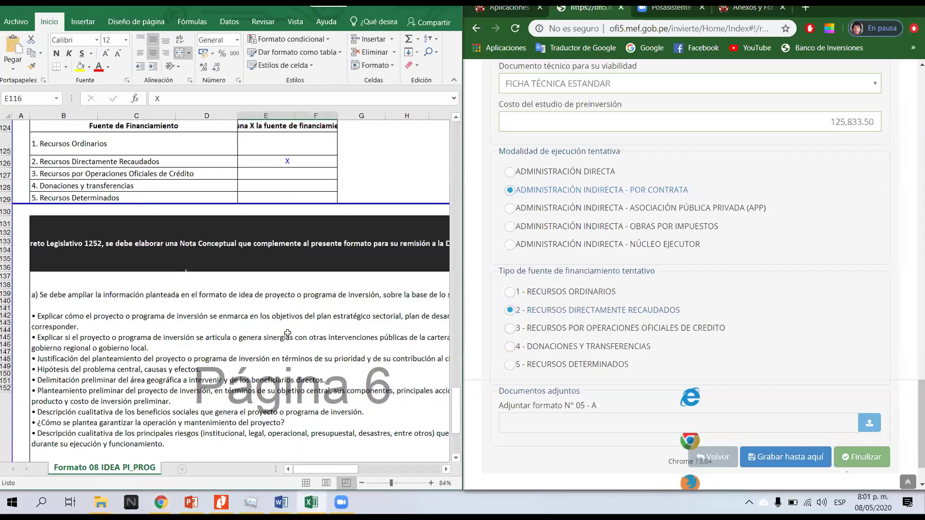
{"action": "scroll", "coordinate": [269, 331], "scroll_direction": "down", "scroll_amount": 5}
{"action": "scroll", "coordinate": [267, 318], "scroll_direction": "up", "scroll_amount": 12}
{"action": "scroll", "coordinate": [266, 317], "scroll_direction": "up", "scroll_amount": 20}
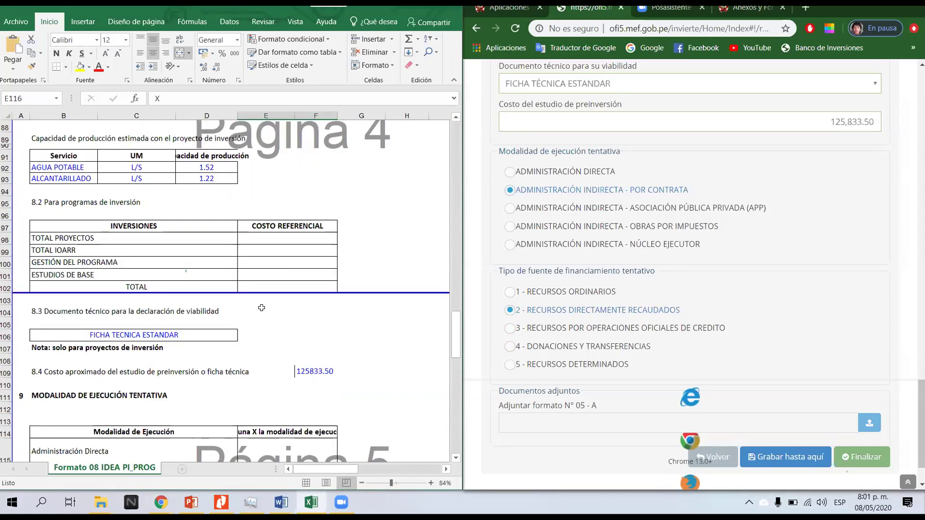
- Review the completed FORMATO N° 05-A worksheet from the project name through the execution modality and funding source
{"action": "scroll", "coordinate": [281, 233], "scroll_direction": "up", "scroll_amount": 10}
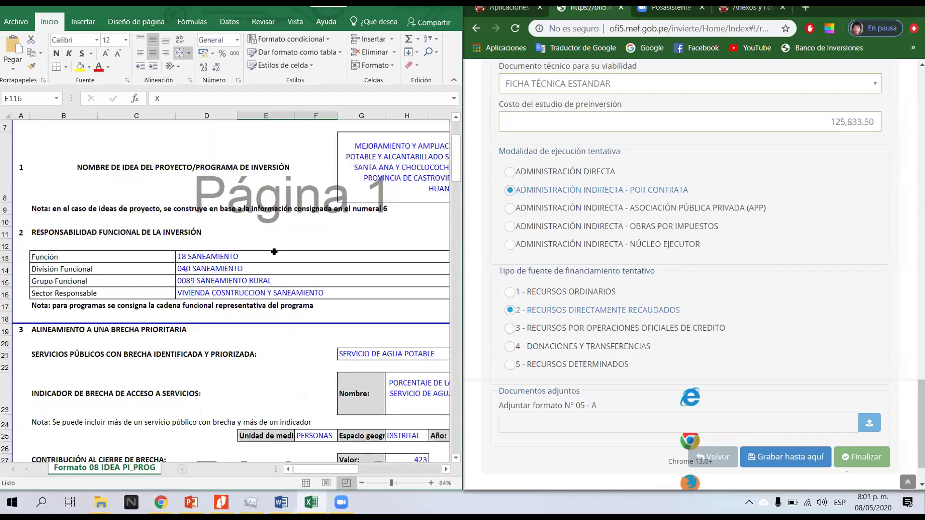
{"action": "left_click", "coordinate": [298, 137]}
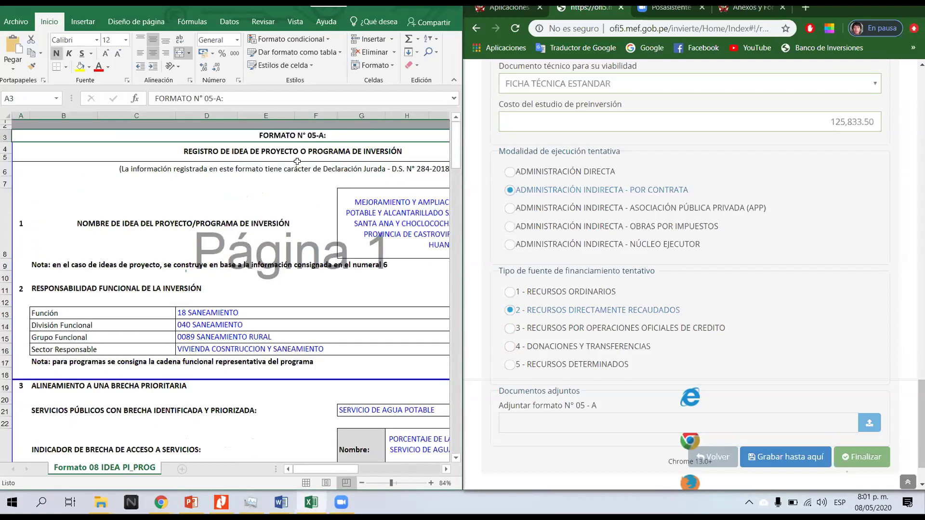
{"action": "left_click", "coordinate": [350, 216]}
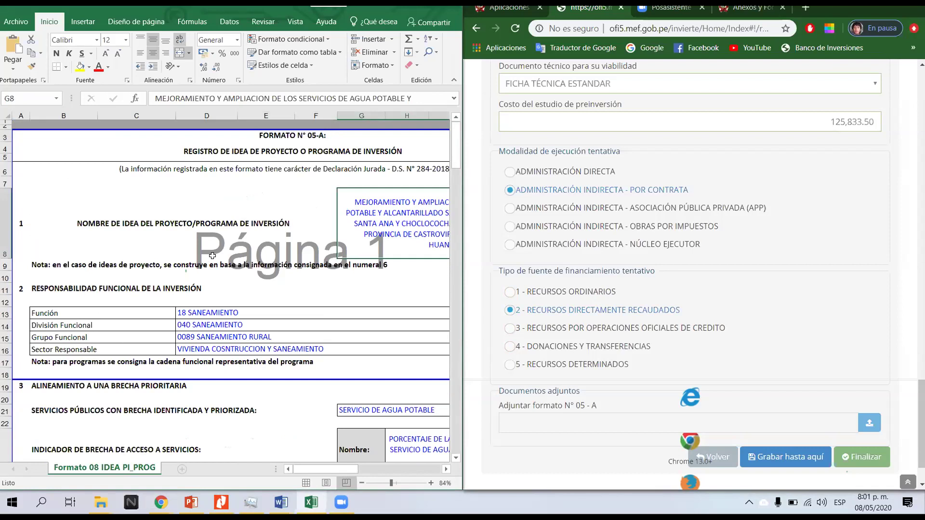
{"action": "scroll", "coordinate": [138, 251], "scroll_direction": "down", "scroll_amount": 5}
{"action": "scroll", "coordinate": [181, 264], "scroll_direction": "down", "scroll_amount": 20}
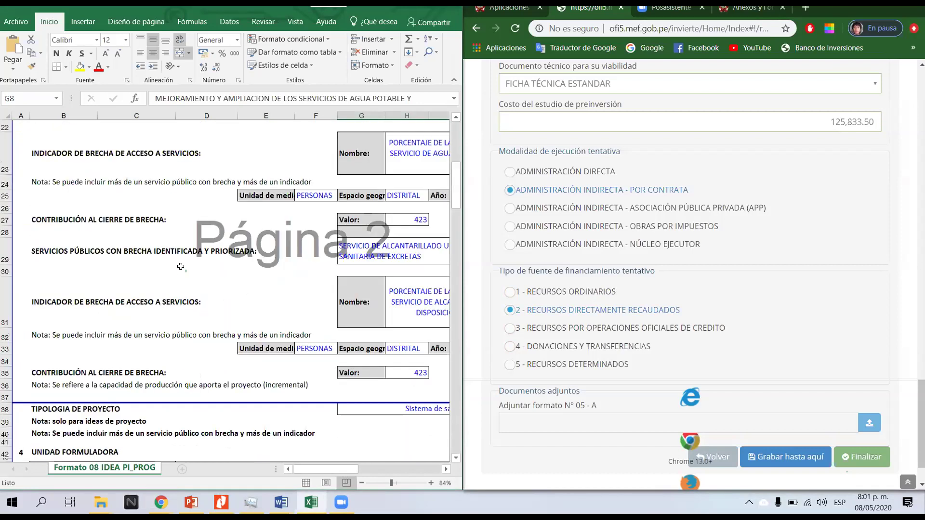
{"action": "scroll", "coordinate": [183, 267], "scroll_direction": "down", "scroll_amount": 10}
{"action": "scroll", "coordinate": [183, 267], "scroll_direction": "up", "scroll_amount": 8}
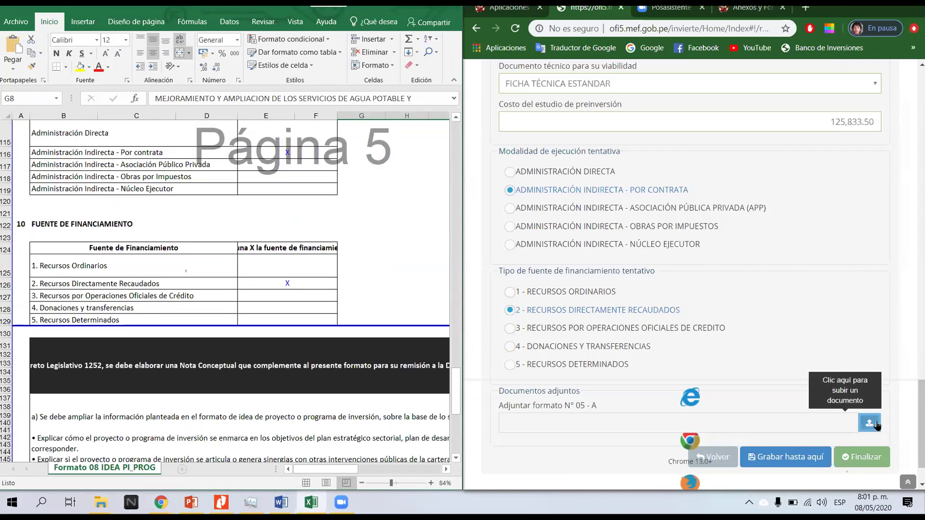
- Attach the FORMATO N° 5.XLSX workbook from the CURSO-INVIERTE folder on the Desktop as the format N° 05-A document
{"action": "left_click", "coordinate": [877, 424]}
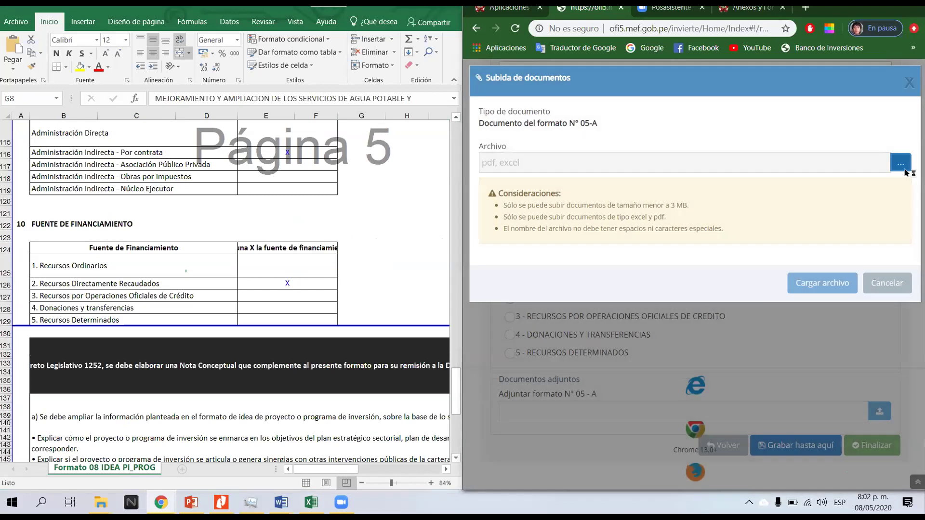
{"action": "left_click", "coordinate": [902, 165]}
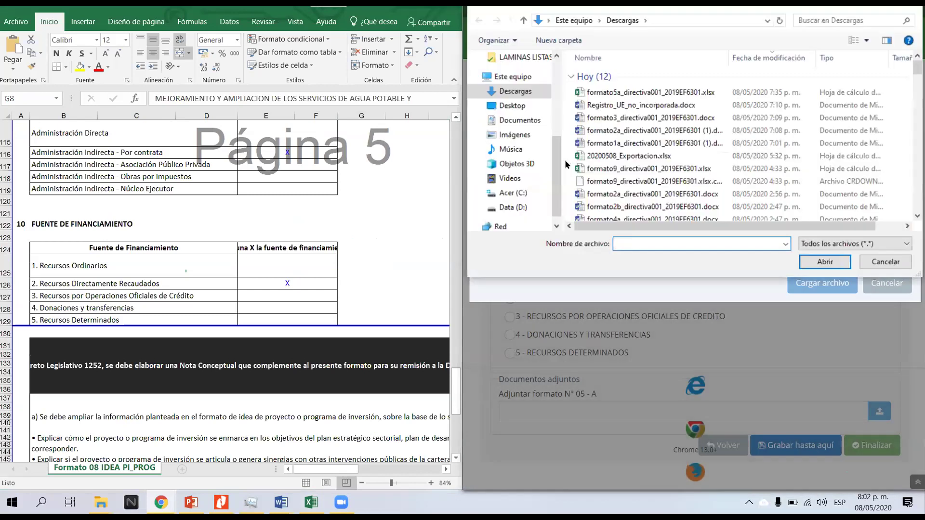
{"action": "scroll", "coordinate": [511, 169], "scroll_direction": "up", "scroll_amount": 4}
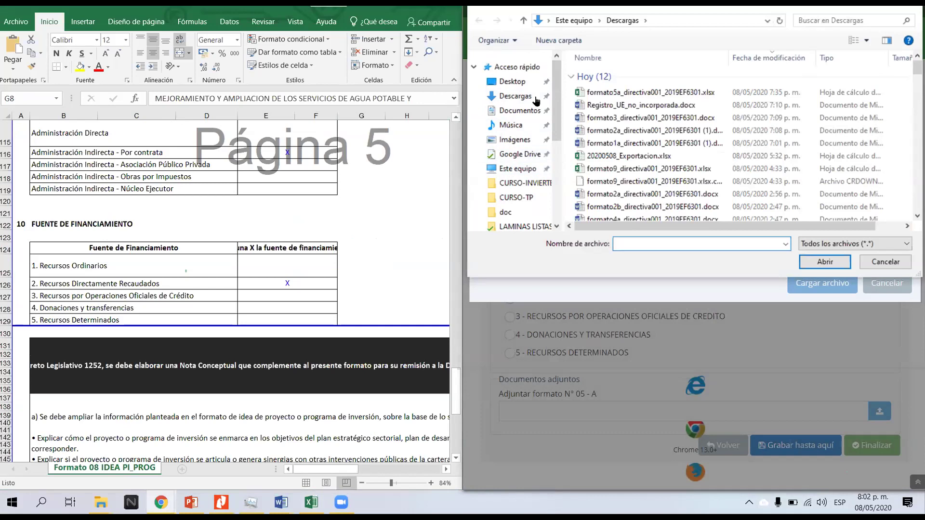
{"action": "left_click", "coordinate": [513, 81]}
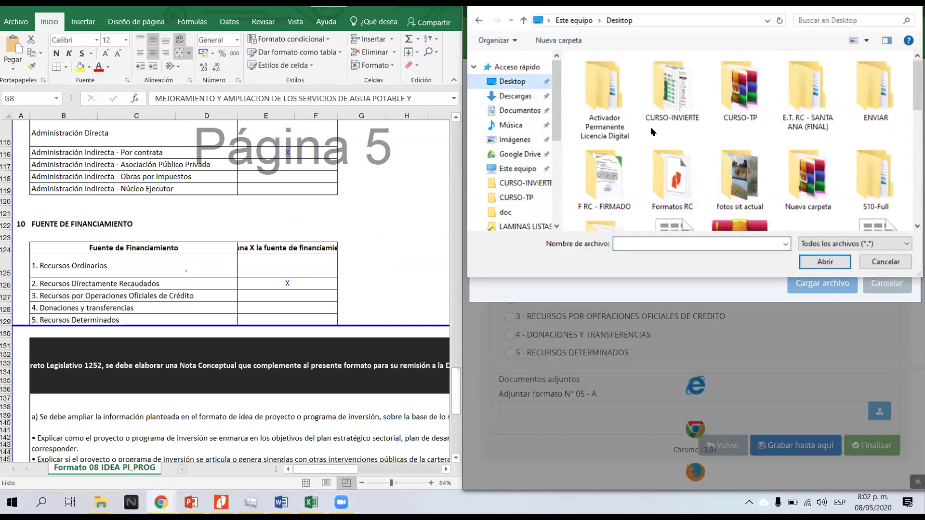
{"action": "double_click", "coordinate": [672, 94]}
{"action": "double_click", "coordinate": [625, 140]}
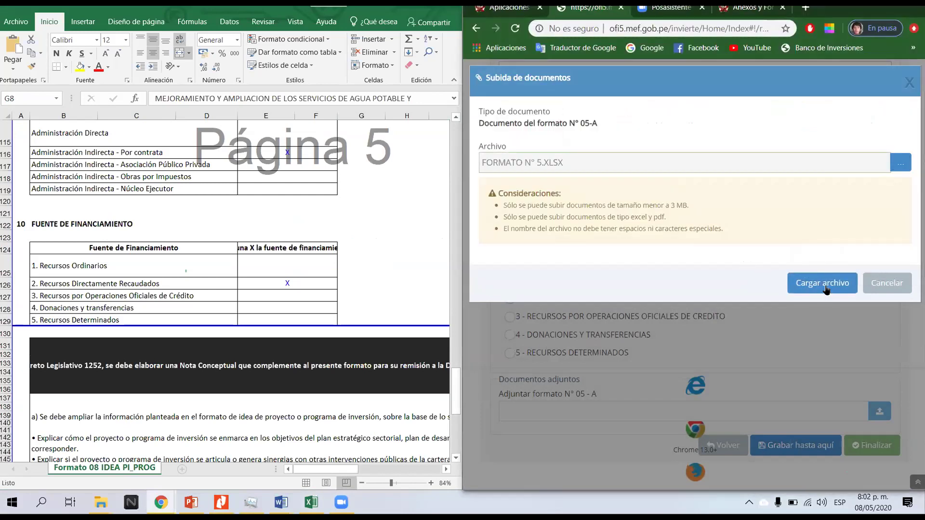
{"action": "left_click", "coordinate": [820, 283]}
{"action": "left_click_drag", "start_coordinate": [691, 205], "coordinate": [653, 205]}
{"action": "left_click", "coordinate": [830, 289]}
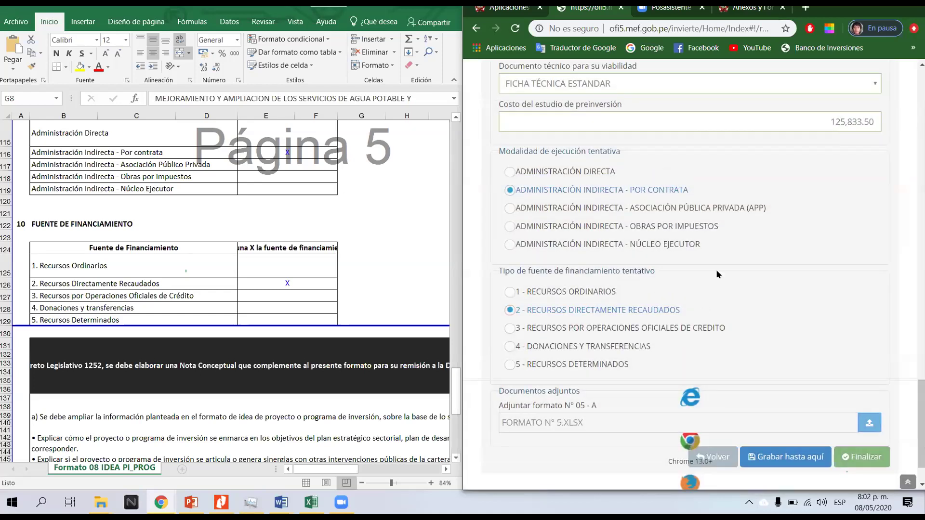
- Review the whole investment idea registration form, enlarging the browser window to full screen
{"action": "scroll", "coordinate": [670, 361], "scroll_direction": "up", "scroll_amount": 10}
{"action": "scroll", "coordinate": [640, 357], "scroll_direction": "up", "scroll_amount": 15}
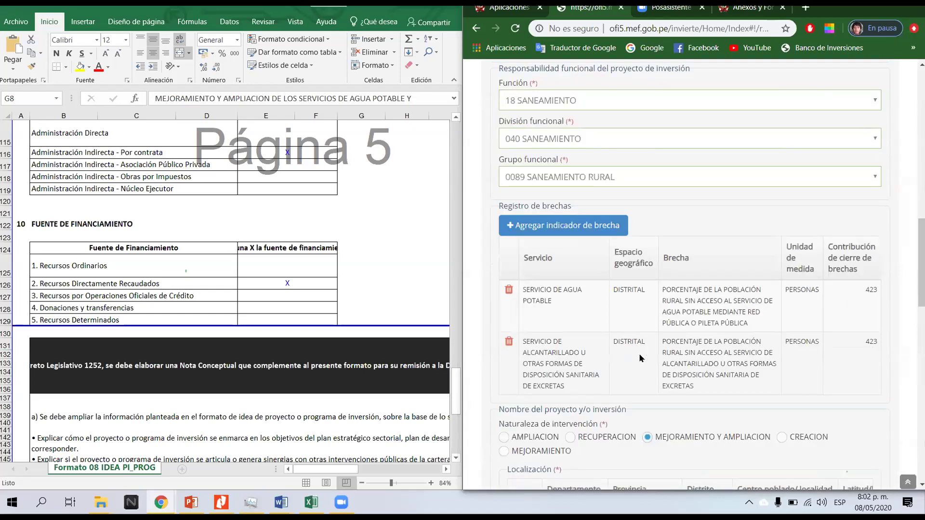
{"action": "scroll", "coordinate": [635, 357], "scroll_direction": "up", "scroll_amount": 3}
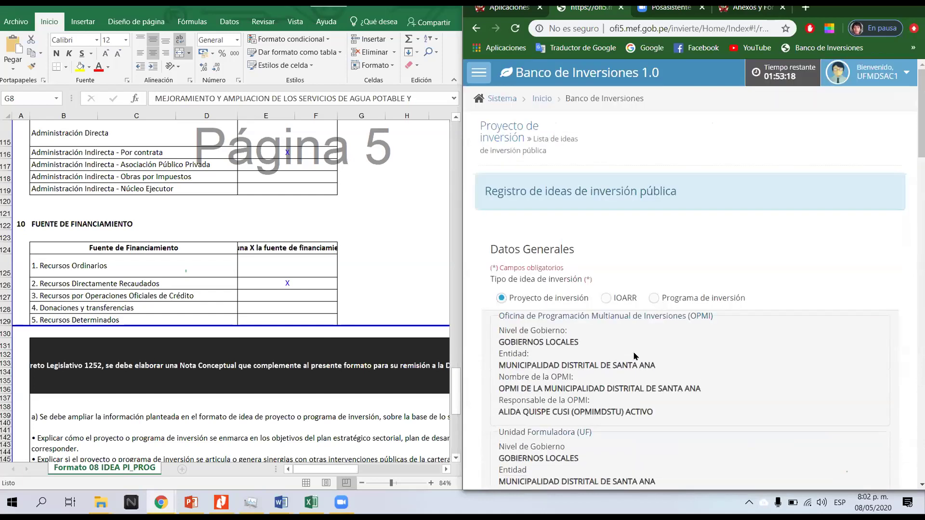
{"action": "scroll", "coordinate": [702, 256], "scroll_direction": "down", "scroll_amount": 6}
{"action": "scroll", "coordinate": [669, 267], "scroll_direction": "down", "scroll_amount": 20}
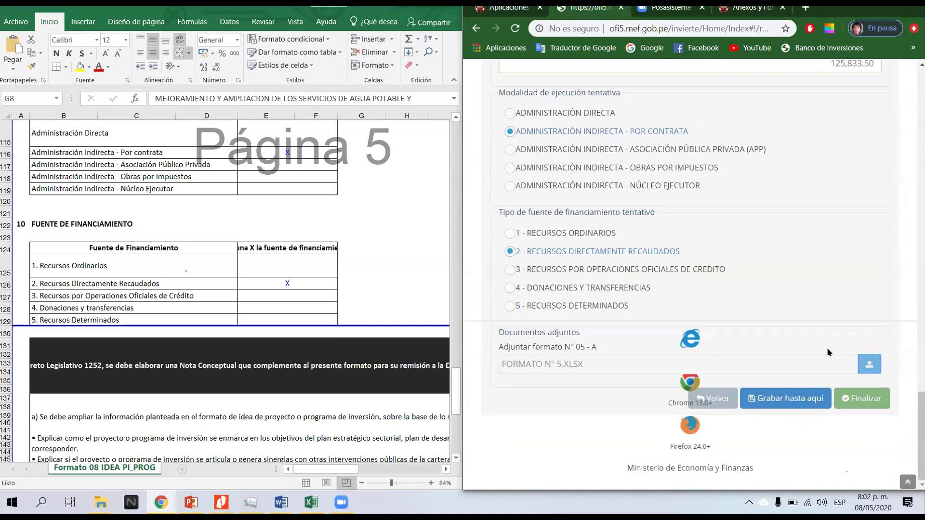
{"action": "double_click", "coordinate": [852, 19]}
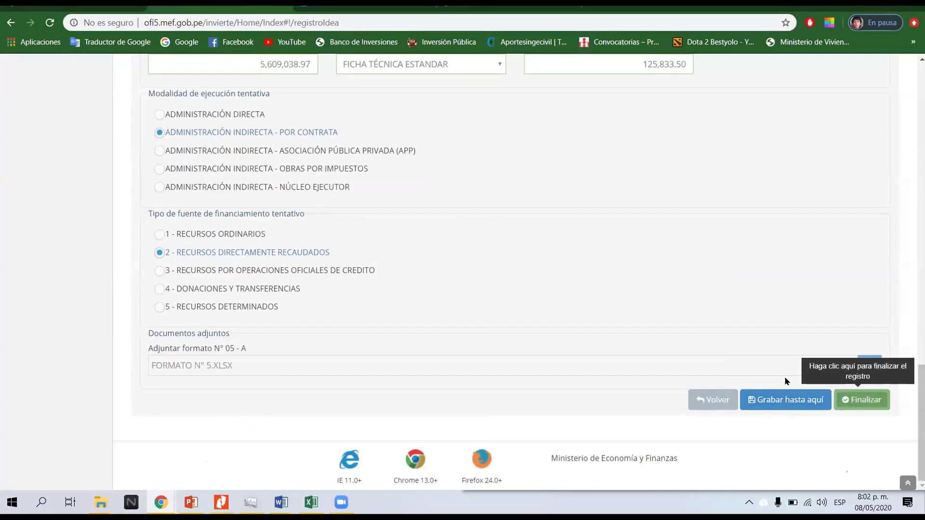
{"action": "scroll", "coordinate": [368, 299], "scroll_direction": "up", "scroll_amount": 5}
{"action": "scroll", "coordinate": [366, 292], "scroll_direction": "up", "scroll_amount": 15}
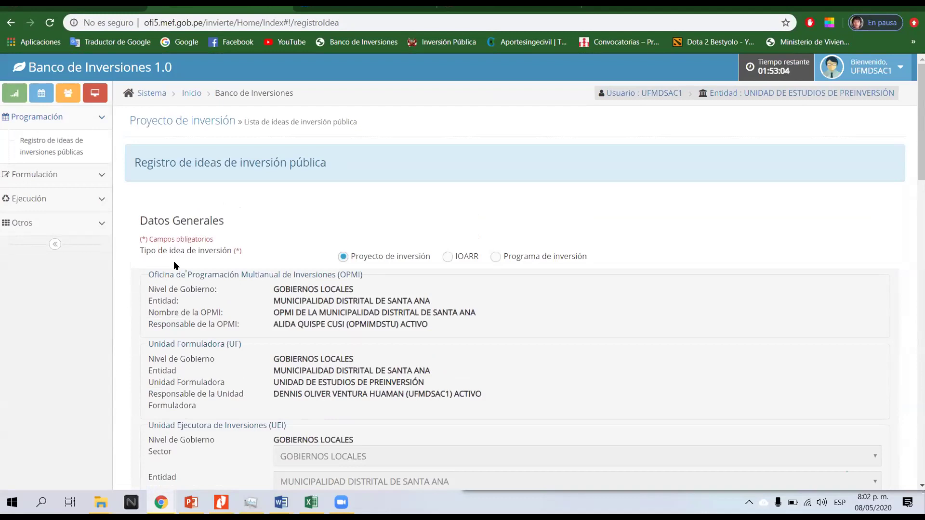
- Open the query page with the list of registered public investment ideas
{"action": "left_click", "coordinate": [74, 148]}
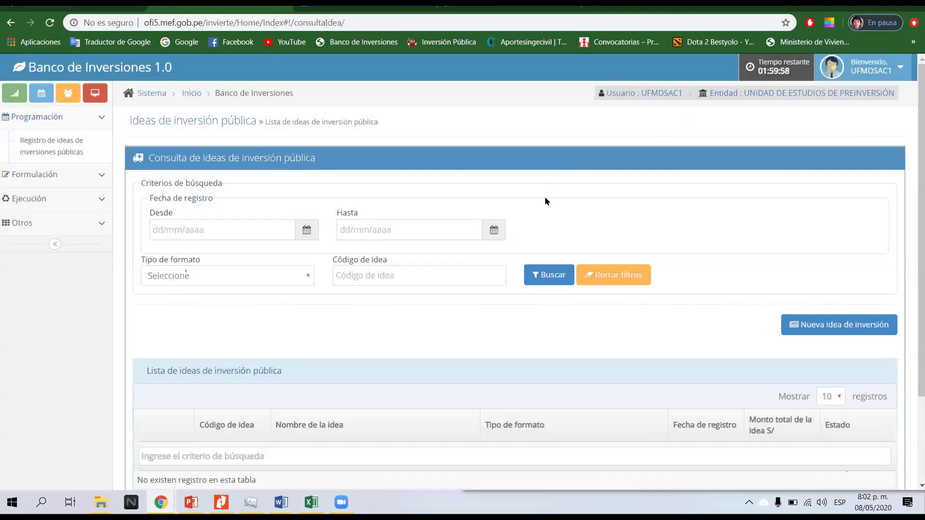
{"action": "scroll", "coordinate": [544, 197], "scroll_direction": "down", "scroll_amount": 3}
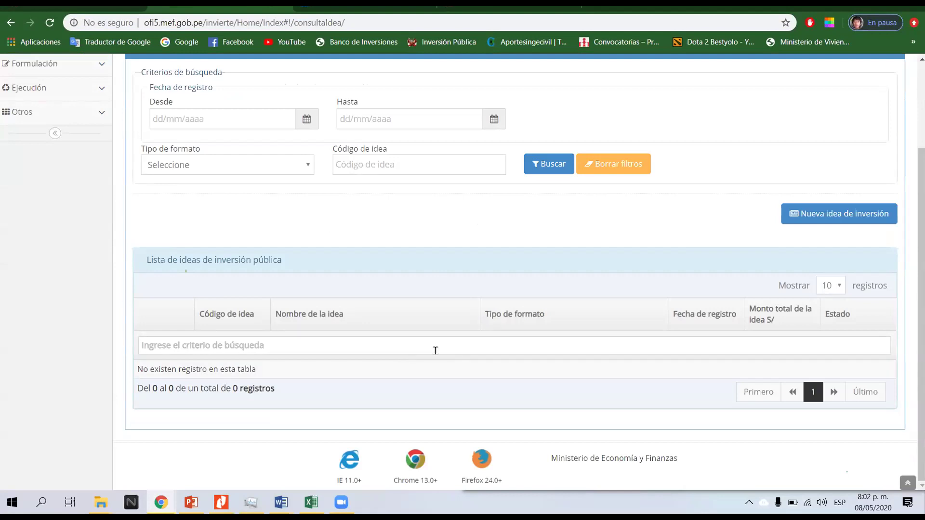
{"action": "scroll", "coordinate": [356, 347], "scroll_direction": "up", "scroll_amount": 3}
{"action": "scroll", "coordinate": [359, 313], "scroll_direction": "down", "scroll_amount": 1}
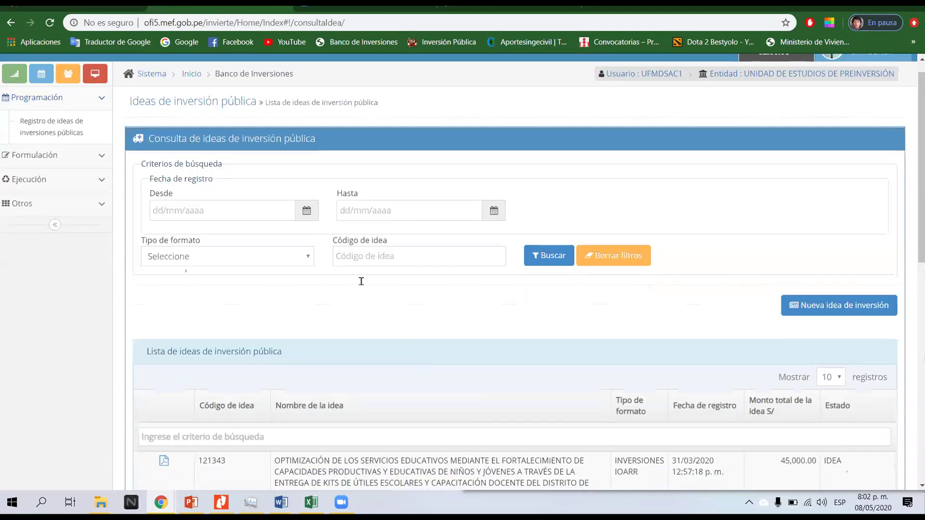
{"action": "scroll", "coordinate": [308, 207], "scroll_direction": "down", "scroll_amount": 5}
- Filter the list of public investment ideas by SANEAMIENTO and examine the matching entries
{"action": "left_click", "coordinate": [309, 214]}
{"action": "type", "text": "CH"}
{"action": "key", "text": "BackSpace"}
{"action": "key", "text": "BackSpace"}
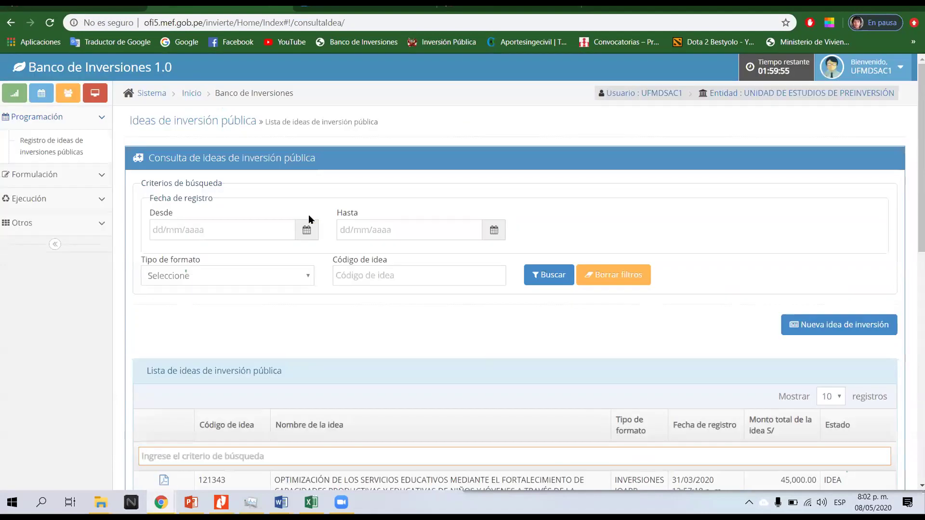
{"action": "type", "text": "SANEAMIENTO"}
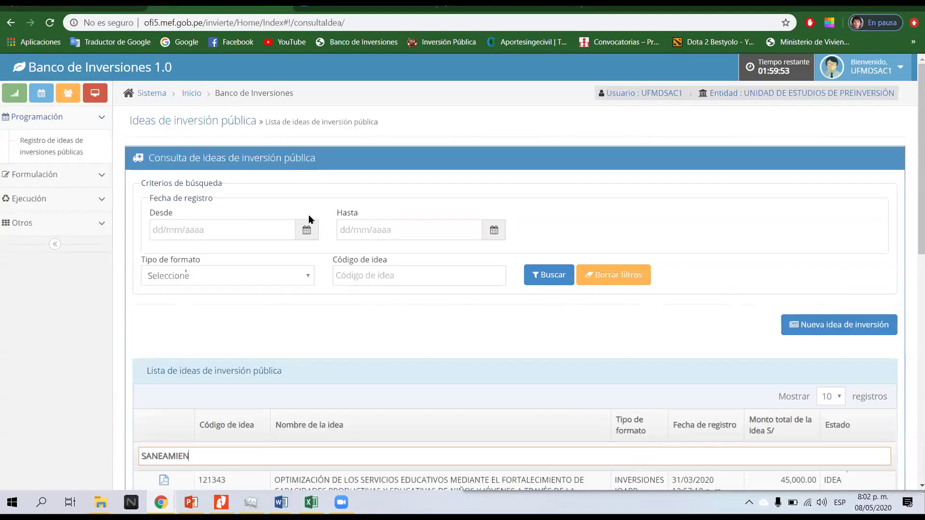
{"action": "scroll", "coordinate": [357, 311], "scroll_direction": "down", "scroll_amount": 6}
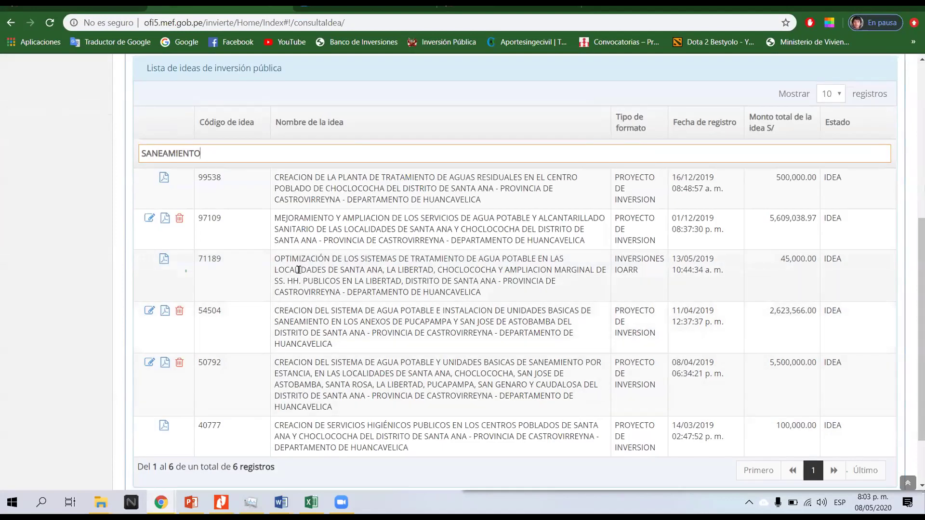
{"action": "scroll", "coordinate": [299, 267], "scroll_direction": "down", "scroll_amount": 1}
{"action": "scroll", "coordinate": [243, 215], "scroll_direction": "up", "scroll_amount": 5}
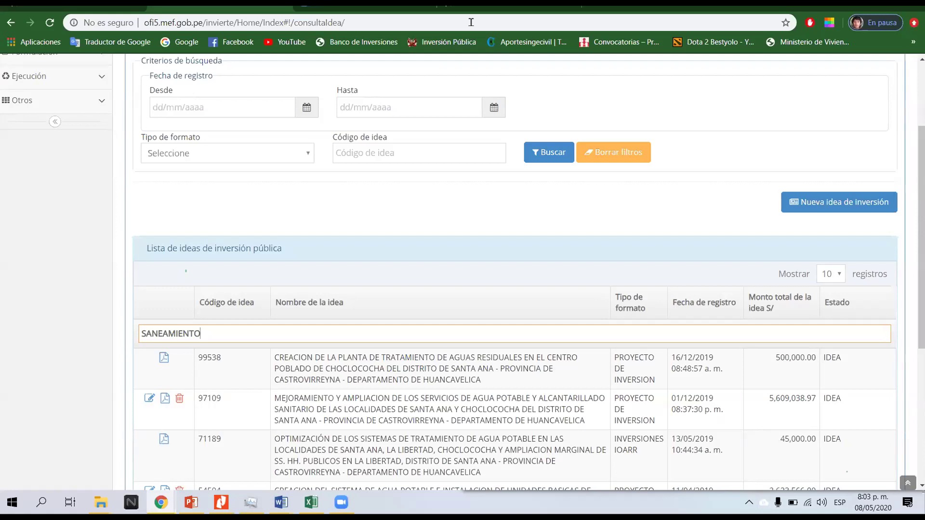
{"action": "left_click", "coordinate": [422, 349]}
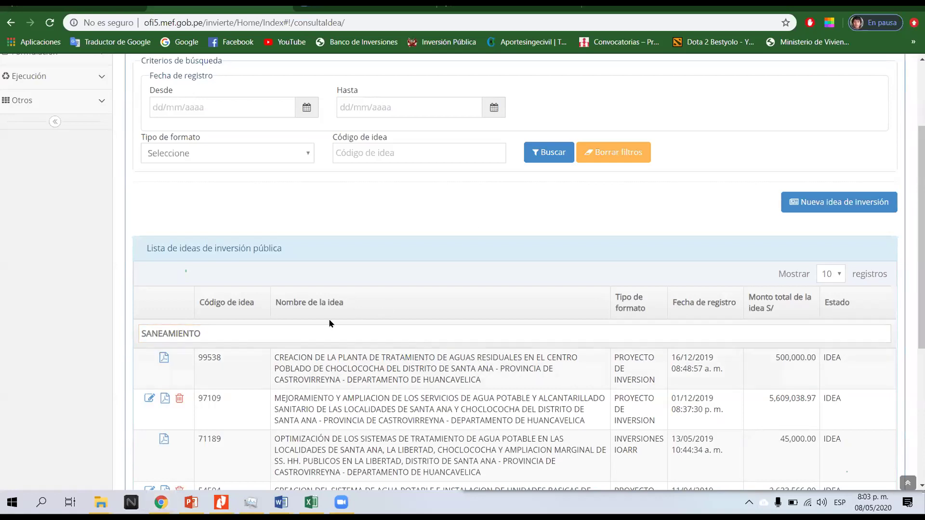
- Clear the list filter and locate the water and sewerage improvement idea for Santa Ana and Choclococha
{"action": "scroll", "coordinate": [219, 202], "scroll_direction": "down", "scroll_amount": 3}
{"action": "scroll", "coordinate": [217, 148], "scroll_direction": "down", "scroll_amount": 1}
{"action": "double_click", "coordinate": [392, 154]}
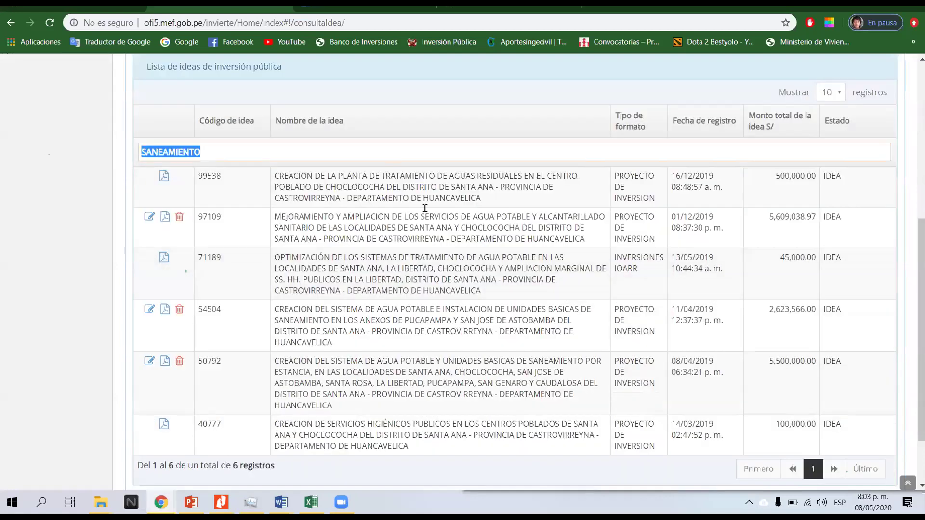
{"action": "key", "text": "BackSpace"}
{"action": "scroll", "coordinate": [385, 258], "scroll_direction": "down", "scroll_amount": 9}
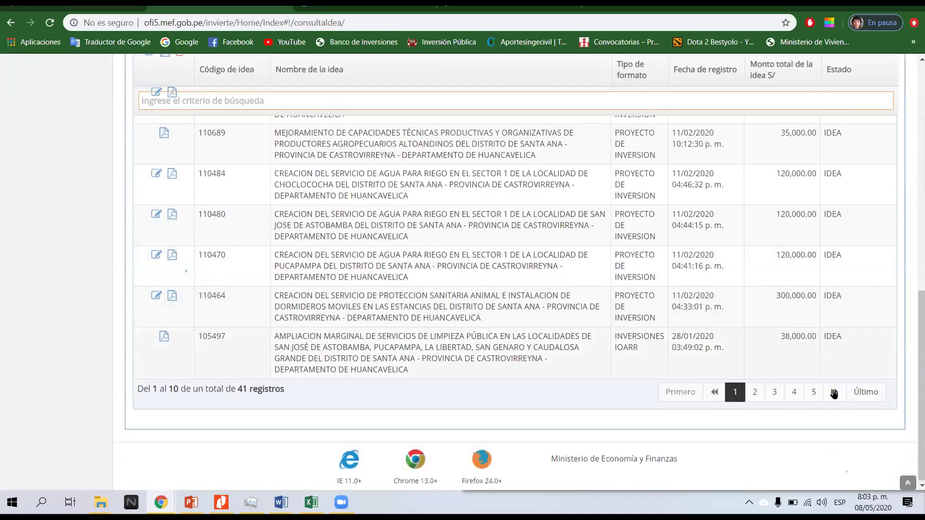
{"action": "scroll", "coordinate": [395, 359], "scroll_direction": "up", "scroll_amount": 10}
{"action": "scroll", "coordinate": [396, 359], "scroll_direction": "down", "scroll_amount": 5}
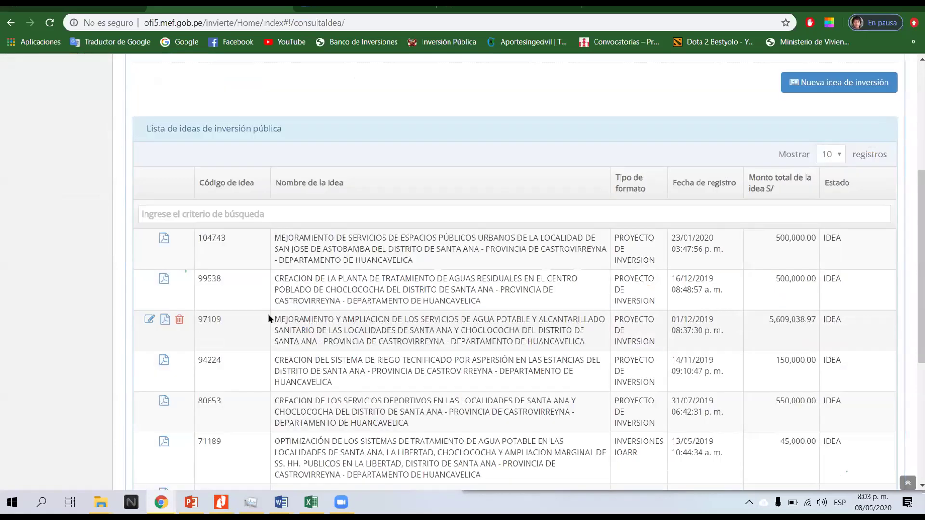
- Copy the idea code of the Santa Ana and Choclococha water and sewerage improvement project
{"action": "left_click_drag", "start_coordinate": [287, 319], "coordinate": [589, 345]}
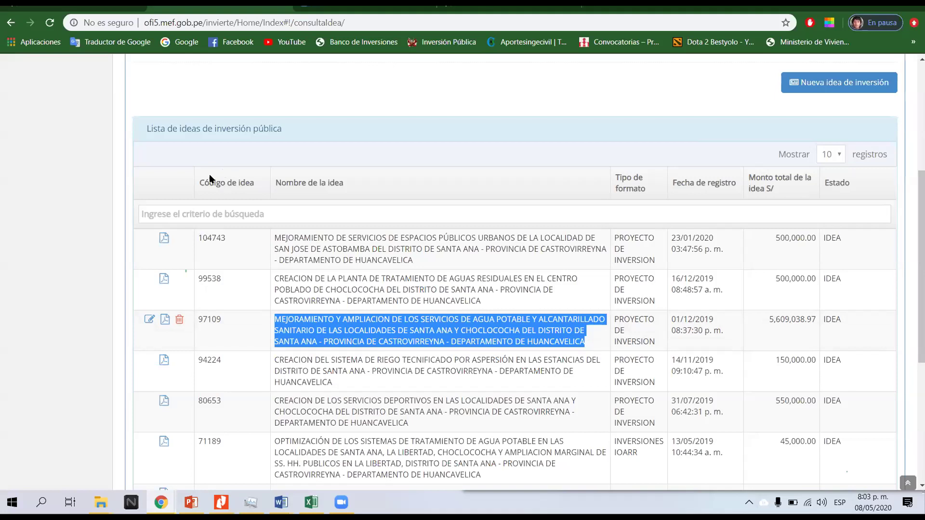
{"action": "left_click_drag", "start_coordinate": [199, 183], "coordinate": [264, 186]}
{"action": "left_click_drag", "start_coordinate": [223, 322], "coordinate": [196, 324]}
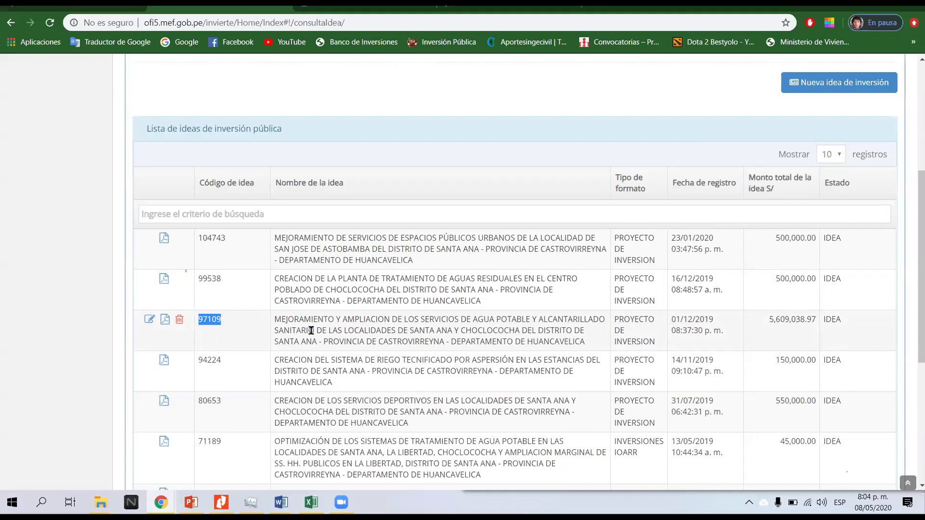
{"action": "left_click_drag", "start_coordinate": [275, 319], "coordinate": [588, 343]}
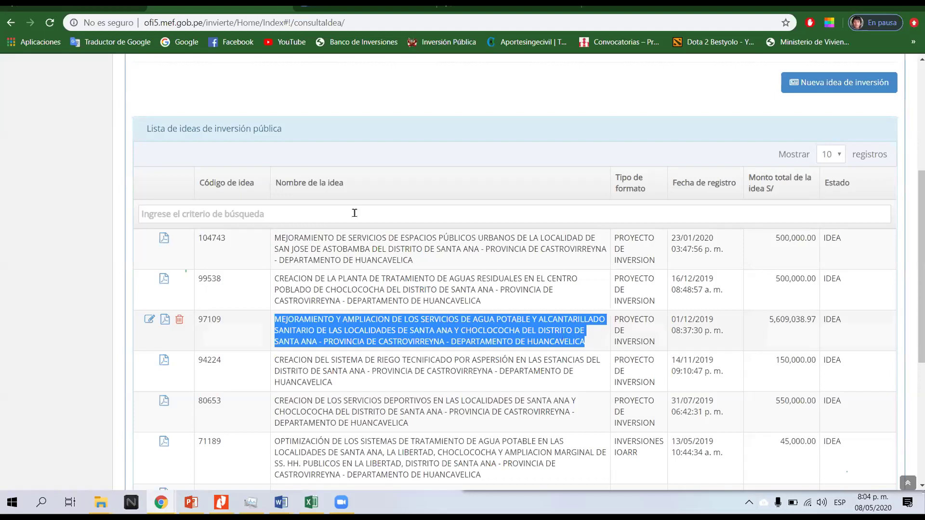
{"action": "double_click", "coordinate": [212, 320]}
{"action": "key", "text": "ctrl+c"}
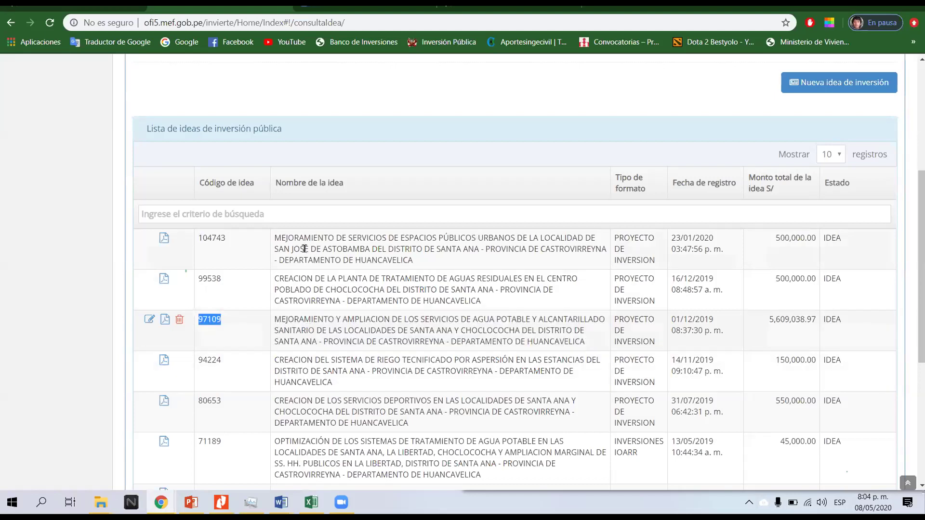
- Open the list of registered investment projects (PI) in the Formulación module
{"action": "scroll", "coordinate": [184, 246], "scroll_direction": "up", "scroll_amount": 5}
{"action": "left_click", "coordinate": [49, 143]}
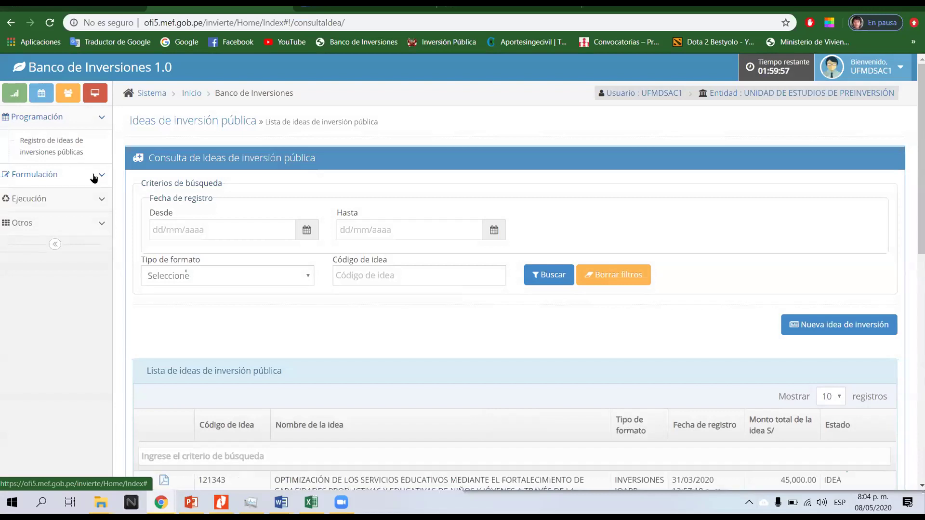
{"action": "left_click", "coordinate": [87, 175]}
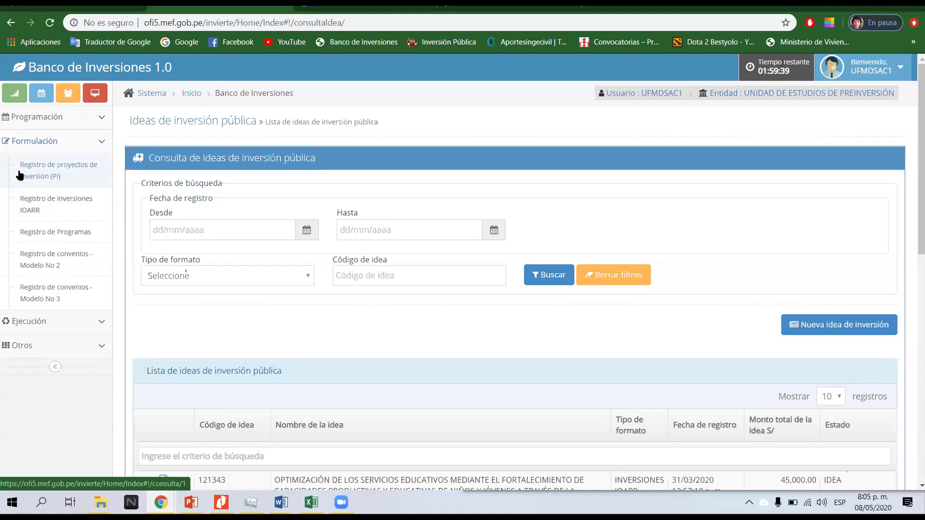
{"action": "left_click", "coordinate": [55, 169]}
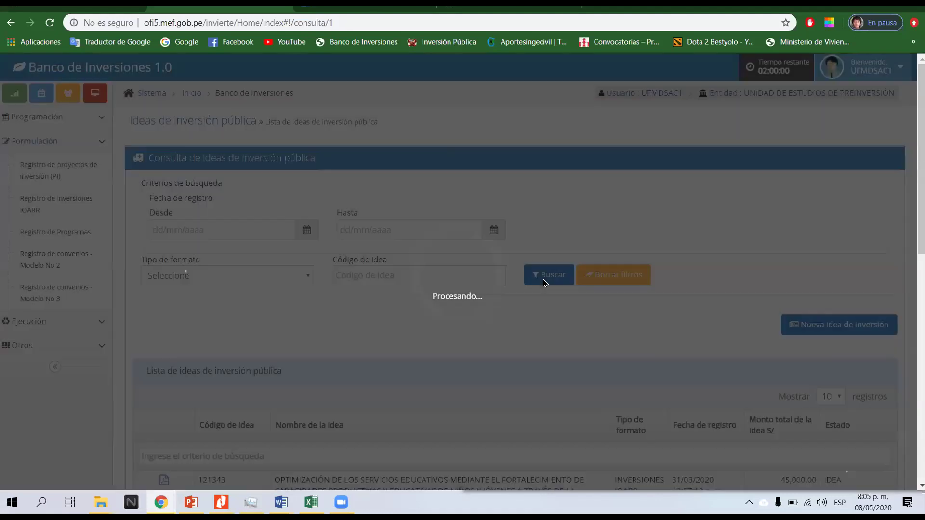
{"action": "scroll", "coordinate": [685, 310], "scroll_direction": "down", "scroll_amount": 3}
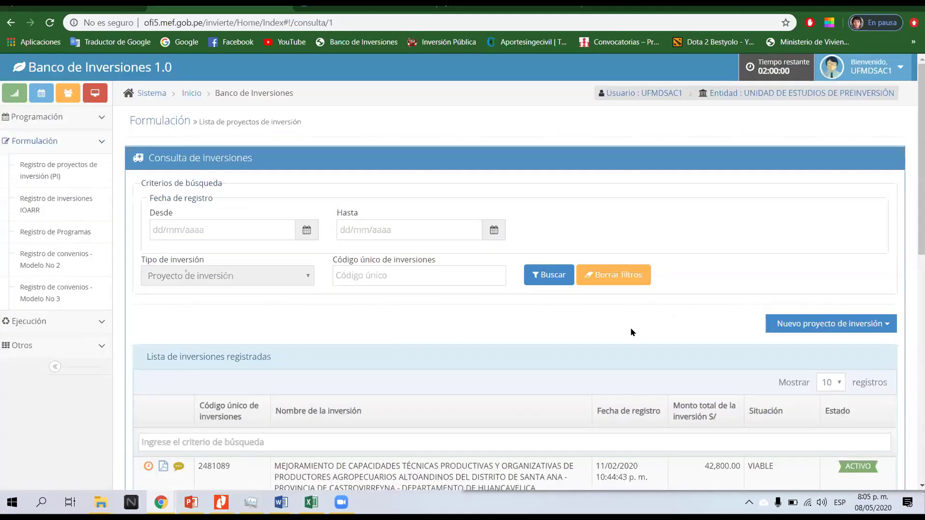
- Examine the list of registered investment projects and the available options for creating a new one
{"action": "scroll", "coordinate": [631, 330], "scroll_direction": "down", "scroll_amount": 4}
{"action": "scroll", "coordinate": [753, 359], "scroll_direction": "up", "scroll_amount": 4}
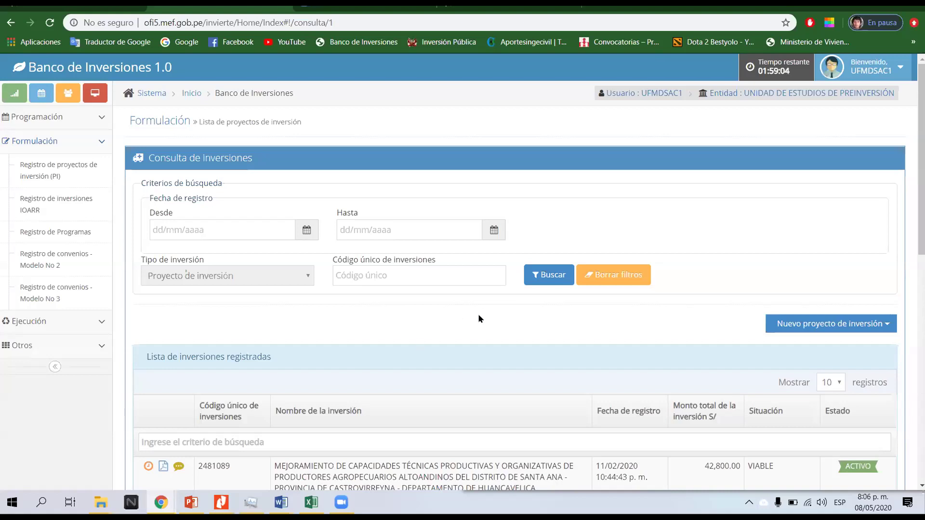
{"action": "scroll", "coordinate": [477, 313], "scroll_direction": "down", "scroll_amount": 1}
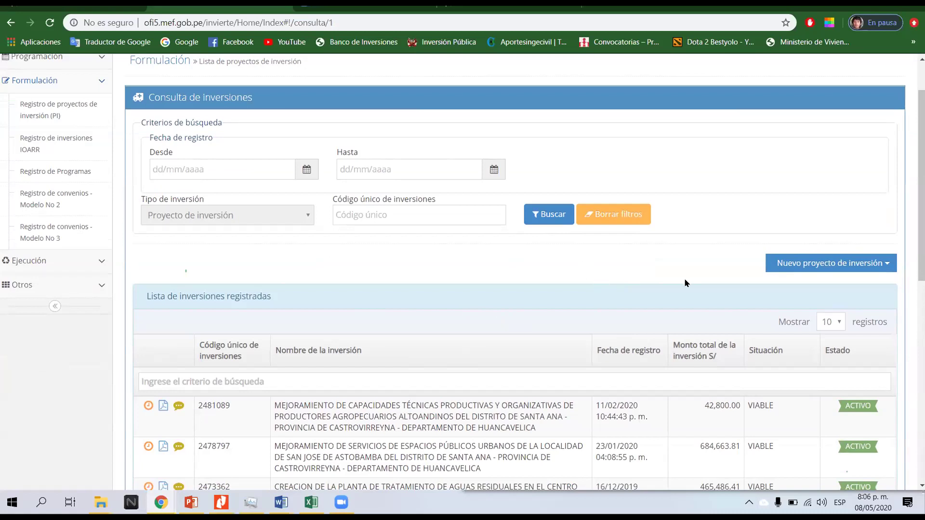
{"action": "left_click", "coordinate": [808, 268]}
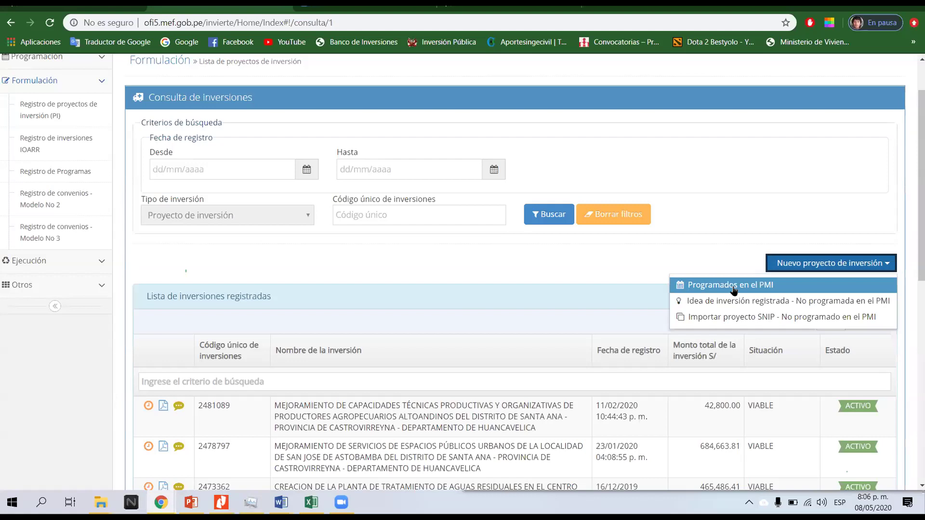
{"action": "scroll", "coordinate": [699, 279], "scroll_direction": "up", "scroll_amount": 2}
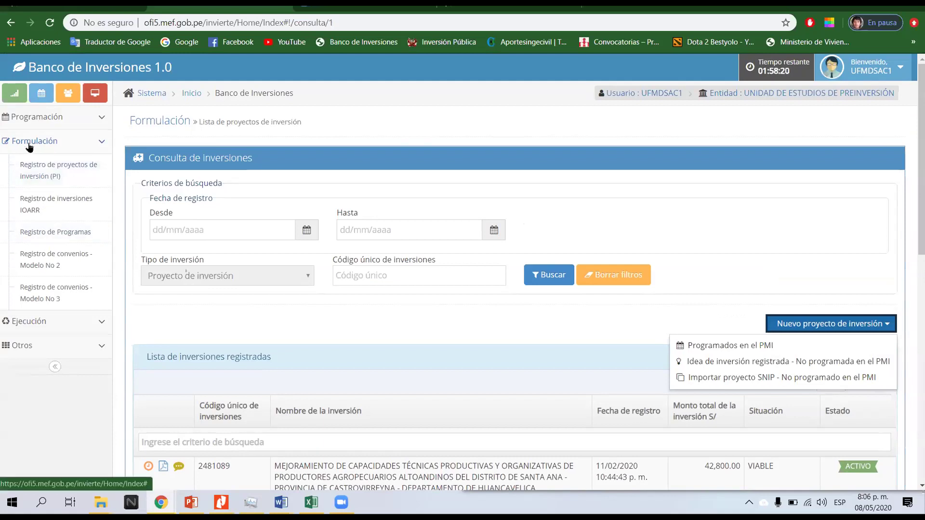
{"action": "left_click", "coordinate": [72, 171]}
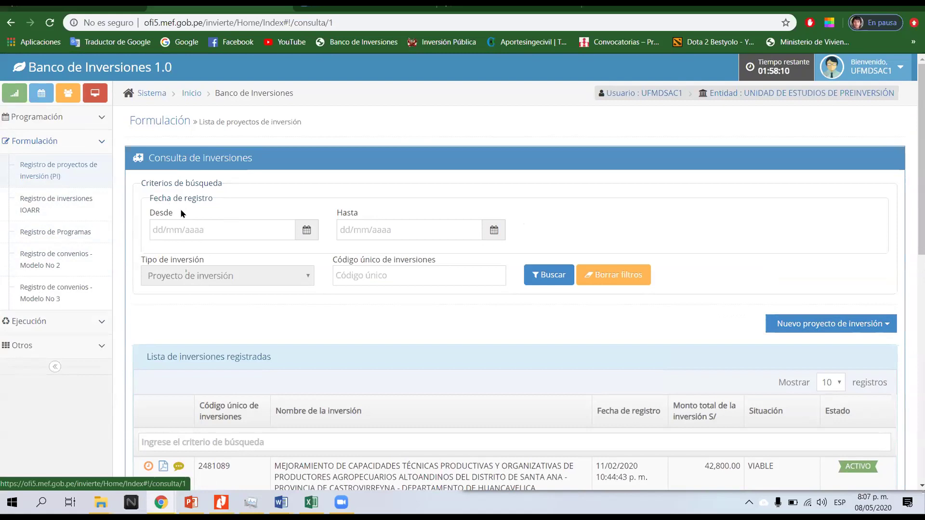
- Open the query of public investments programmed in the PMI for a new project and load all entries of type Proyecto de inversión
{"action": "left_click", "coordinate": [819, 325]}
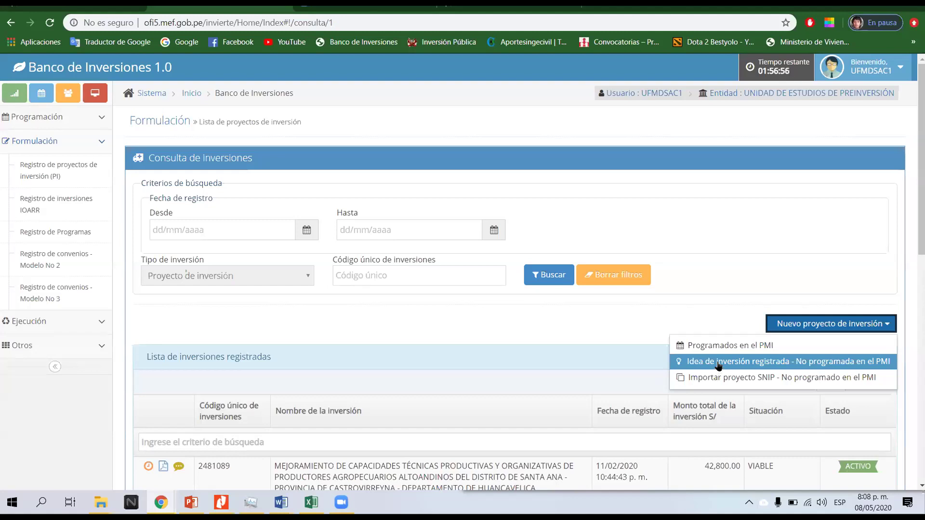
{"action": "left_click", "coordinate": [724, 334]}
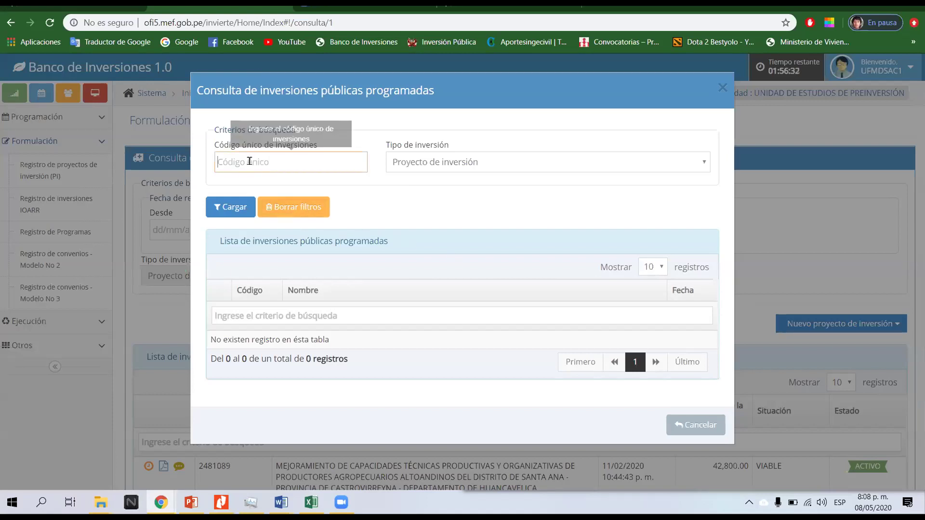
{"action": "left_click", "coordinate": [248, 162]}
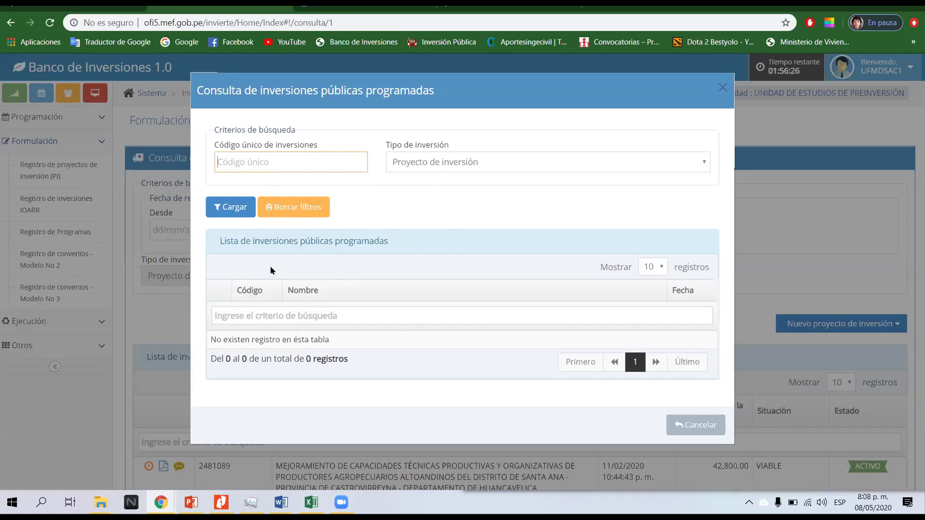
{"action": "left_click", "coordinate": [234, 208]}
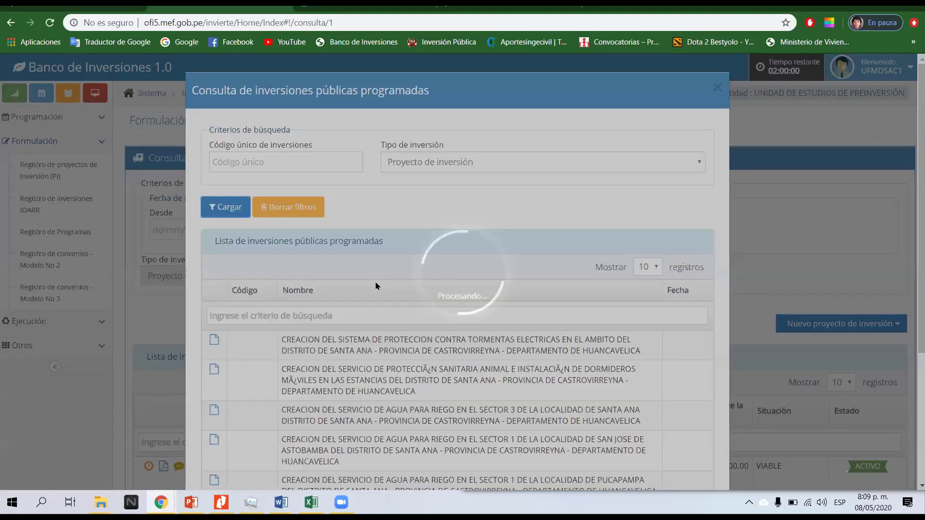
- Examine the programmed public investments by name and close the query
{"action": "scroll", "coordinate": [384, 319], "scroll_direction": "down", "scroll_amount": 3}
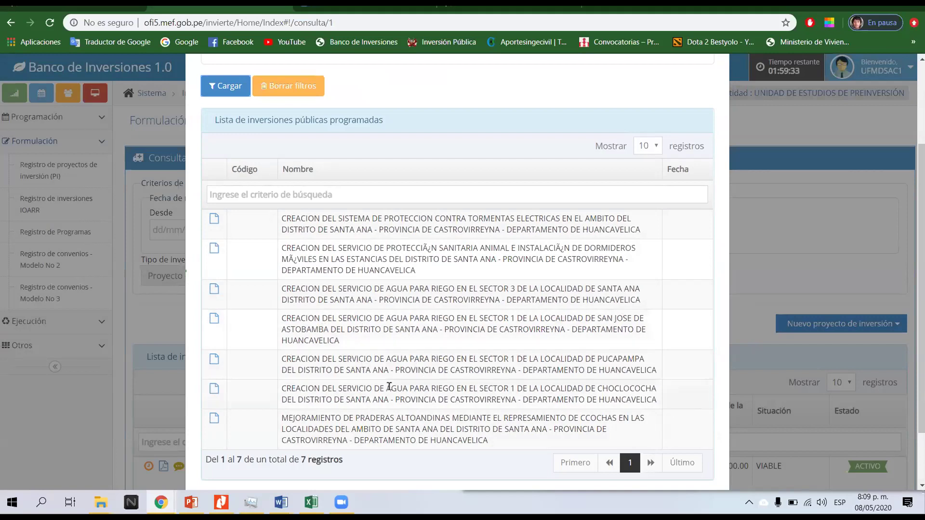
{"action": "scroll", "coordinate": [498, 389], "scroll_direction": "down", "scroll_amount": 2}
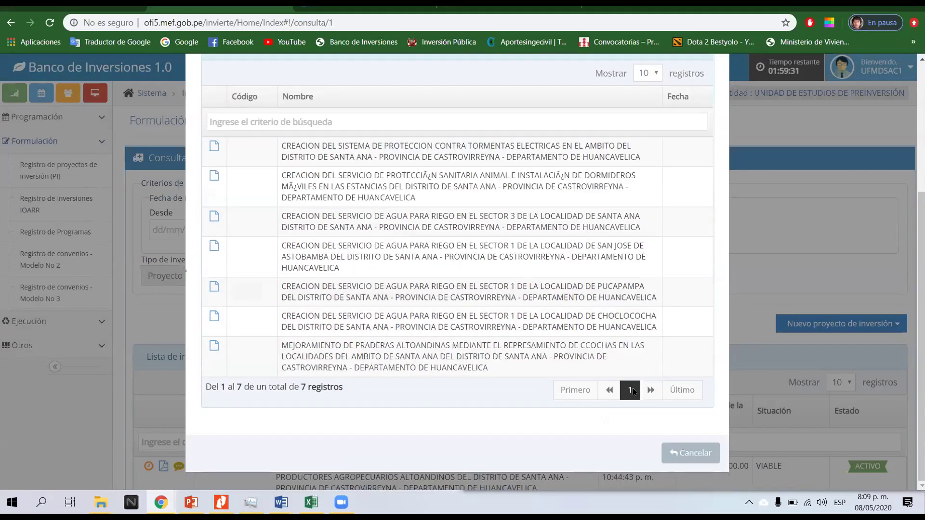
{"action": "scroll", "coordinate": [520, 393], "scroll_direction": "up", "scroll_amount": 4}
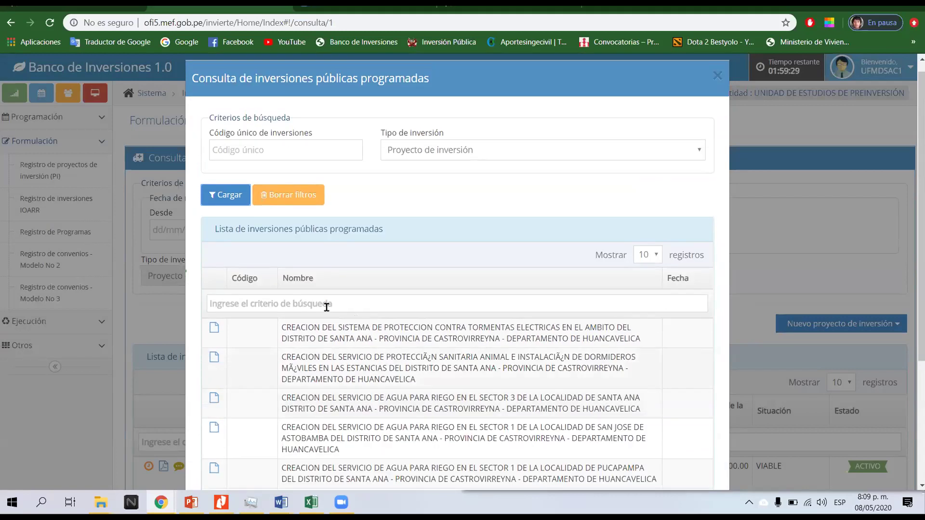
{"action": "scroll", "coordinate": [505, 320], "scroll_direction": "up", "scroll_amount": 1}
{"action": "scroll", "coordinate": [506, 320], "scroll_direction": "down", "scroll_amount": 4}
{"action": "scroll", "coordinate": [715, 118], "scroll_direction": "up", "scroll_amount": 4}
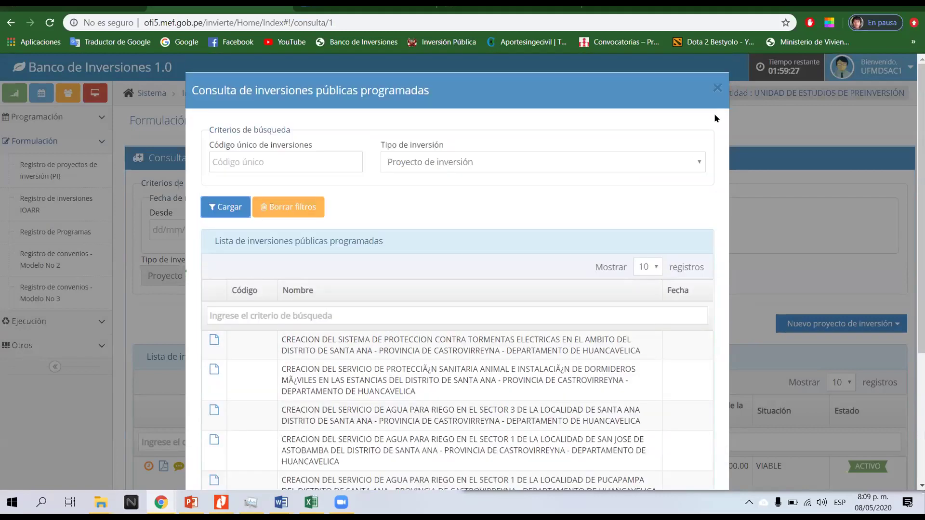
{"action": "left_click", "coordinate": [718, 87]}
{"action": "left_click", "coordinate": [835, 327]}
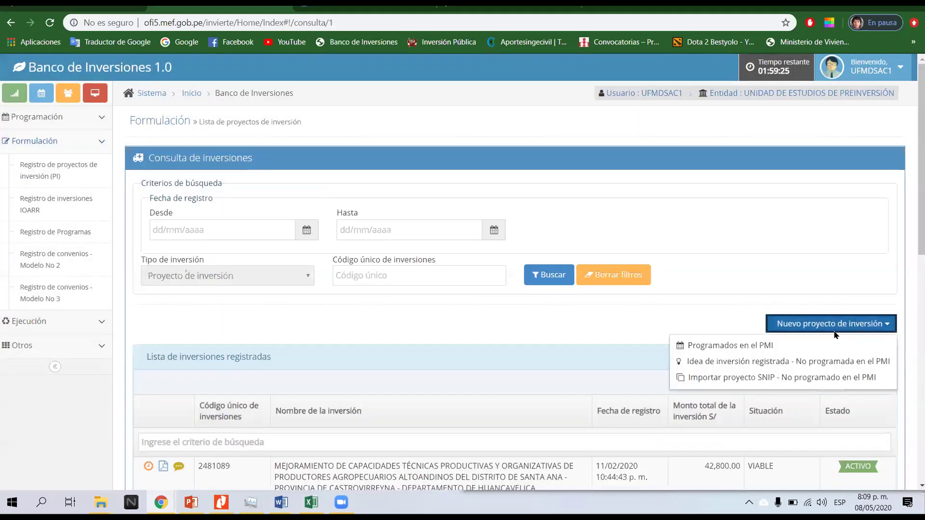
{"action": "left_click", "coordinate": [780, 362]}
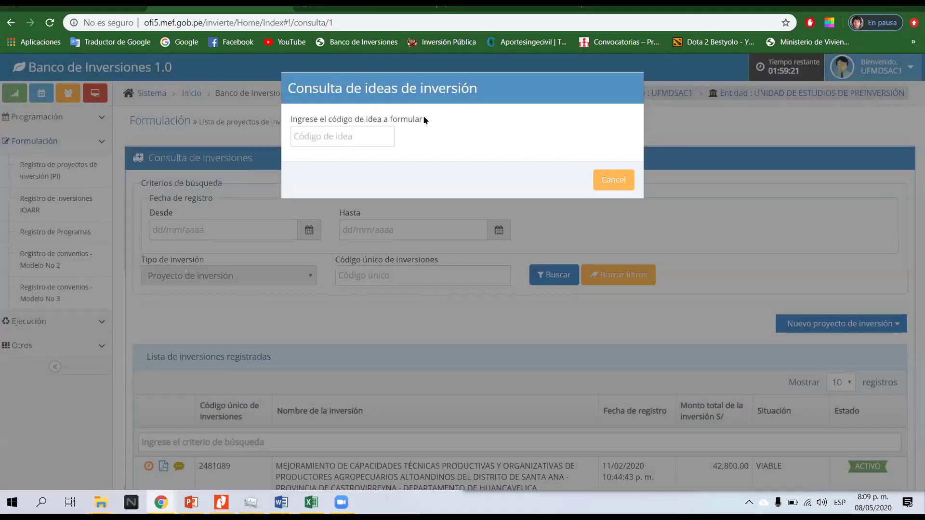
{"action": "left_click_drag", "start_coordinate": [465, 100], "coordinate": [521, 130]}
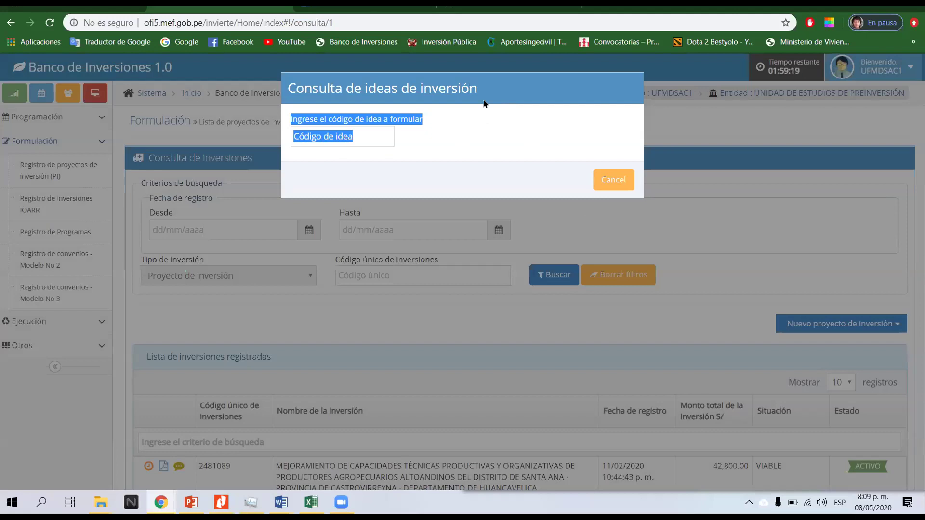
{"action": "left_click", "coordinate": [612, 178]}
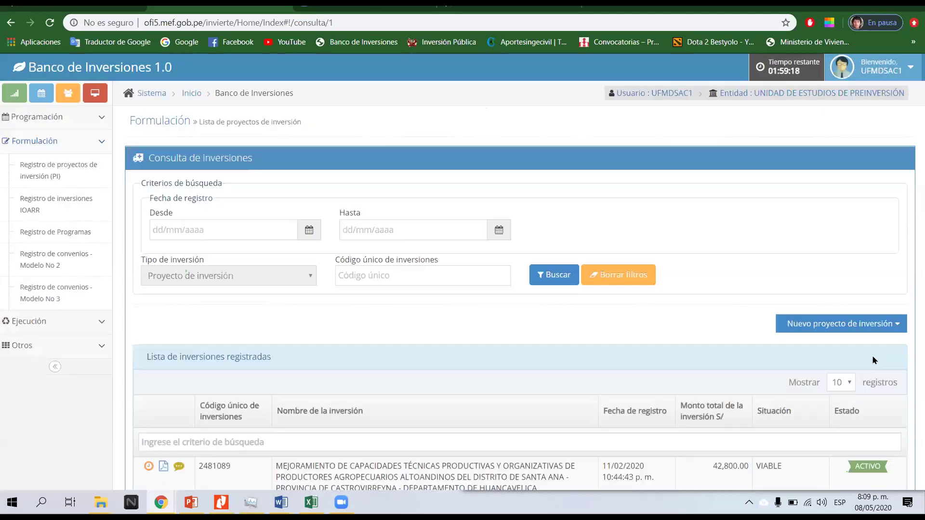
- Start a new investment project from the registered idea not programmed in the PMI, looking up idea code 97109 and accepting it
{"action": "left_click", "coordinate": [818, 328]}
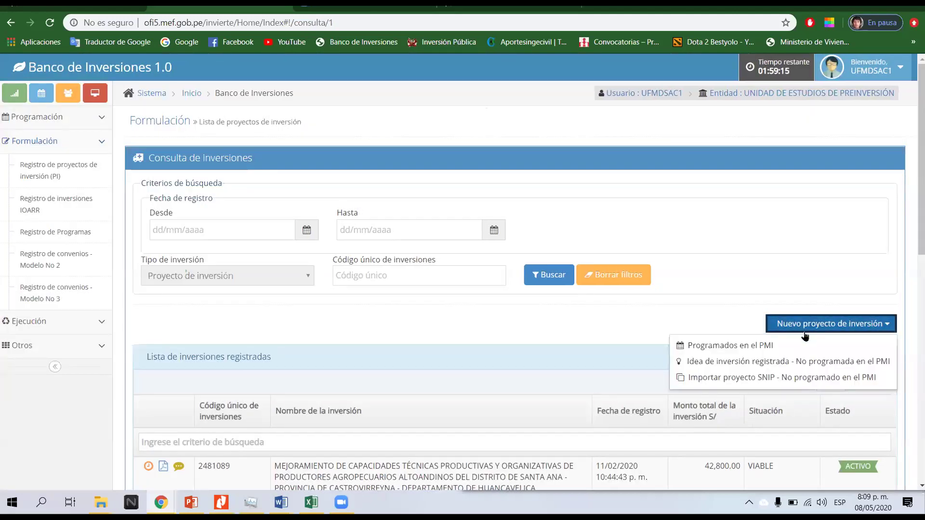
{"action": "left_click", "coordinate": [772, 365]}
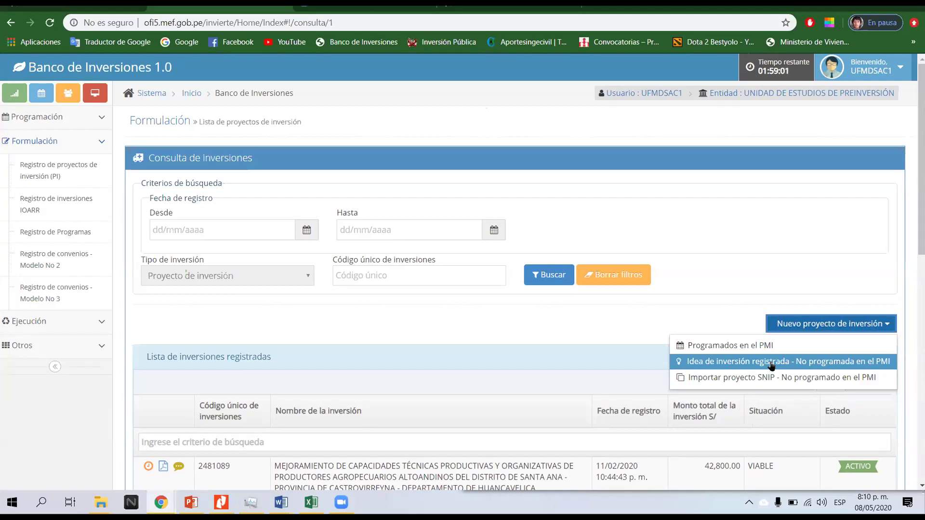
{"action": "left_click", "coordinate": [771, 362]}
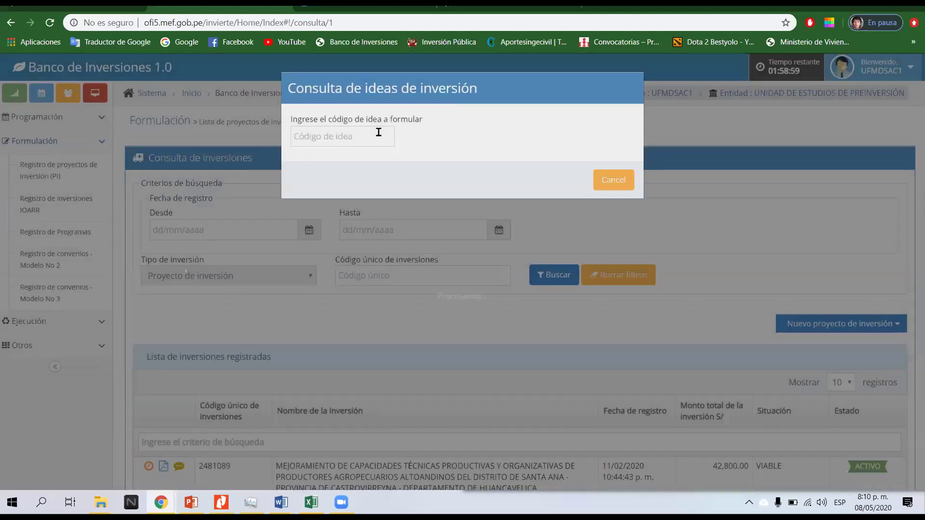
{"action": "left_click", "coordinate": [379, 132]}
{"action": "key", "text": "ctrl+v"}
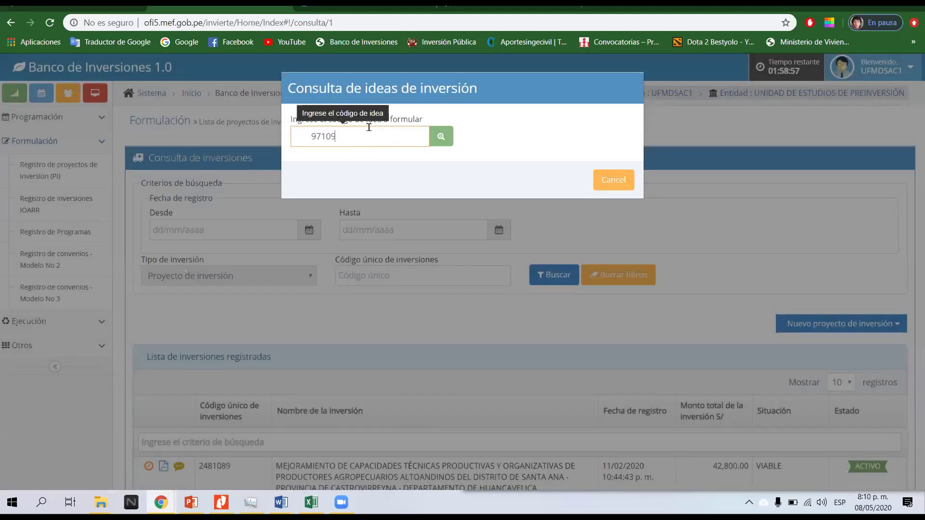
{"action": "left_click", "coordinate": [441, 137]}
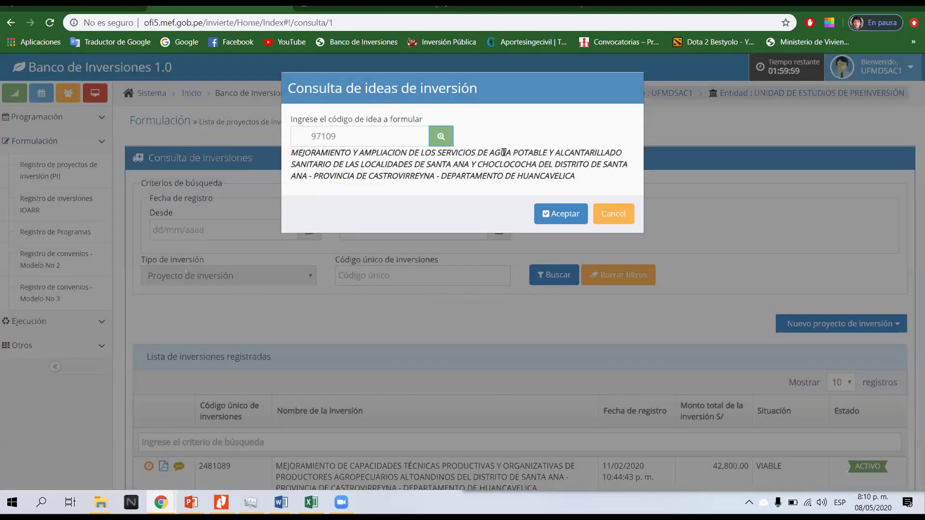
{"action": "left_click_drag", "start_coordinate": [304, 153], "coordinate": [574, 177]}
{"action": "left_click", "coordinate": [568, 215]}
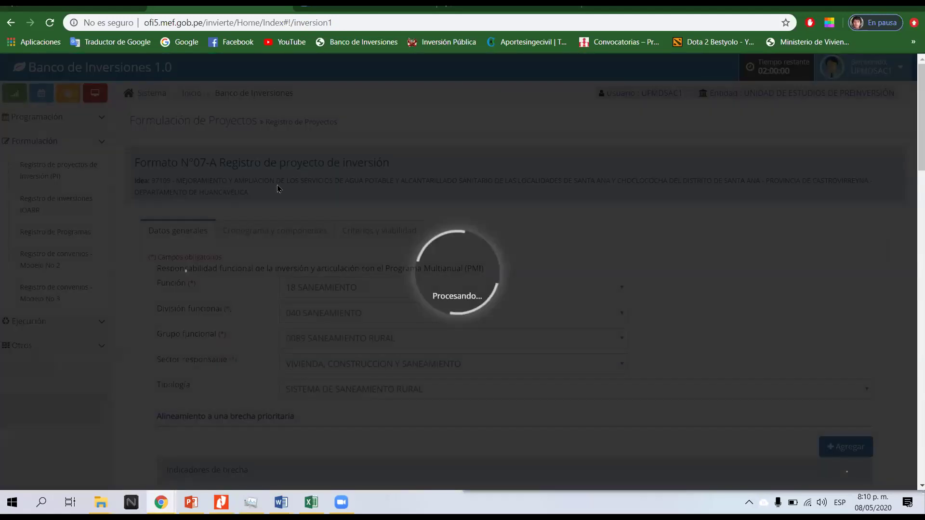
- Look through the sections of the Formato N°07-A project registration form, from functional responsibility to project identification and beyond
{"action": "scroll", "coordinate": [392, 272], "scroll_direction": "down", "scroll_amount": 5}
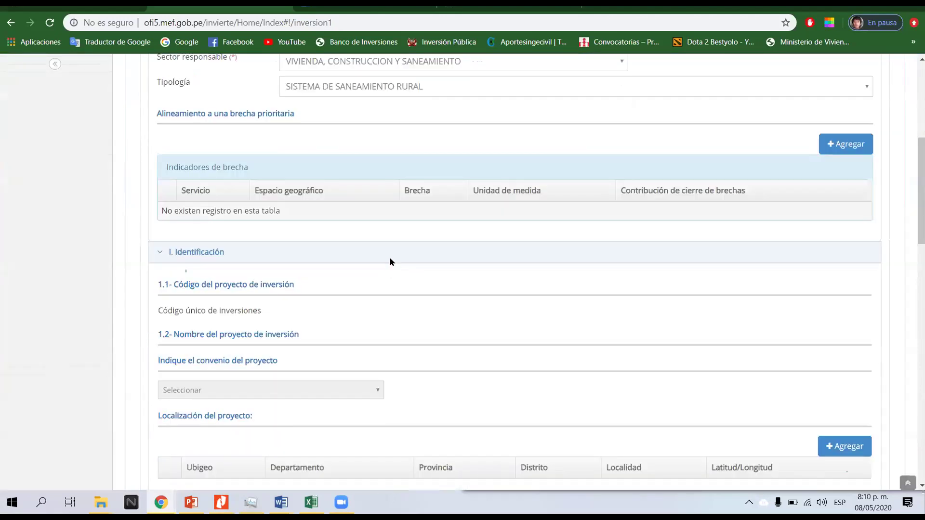
{"action": "scroll", "coordinate": [390, 265], "scroll_direction": "down", "scroll_amount": 12}
{"action": "scroll", "coordinate": [390, 265], "scroll_direction": "down", "scroll_amount": 5}
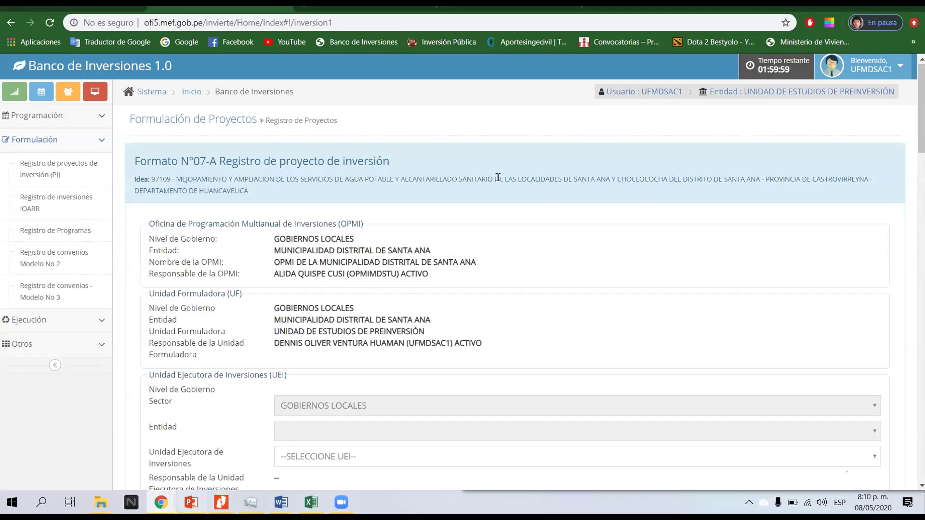
- Switch to the PowerPoint route slide and highlight FORMATO Nº 6, FORMATO Nº 7 and CONTENIDO DEL ESTUDIO for the preinvestment study stage
{"action": "key", "text": "alt+Tab"}
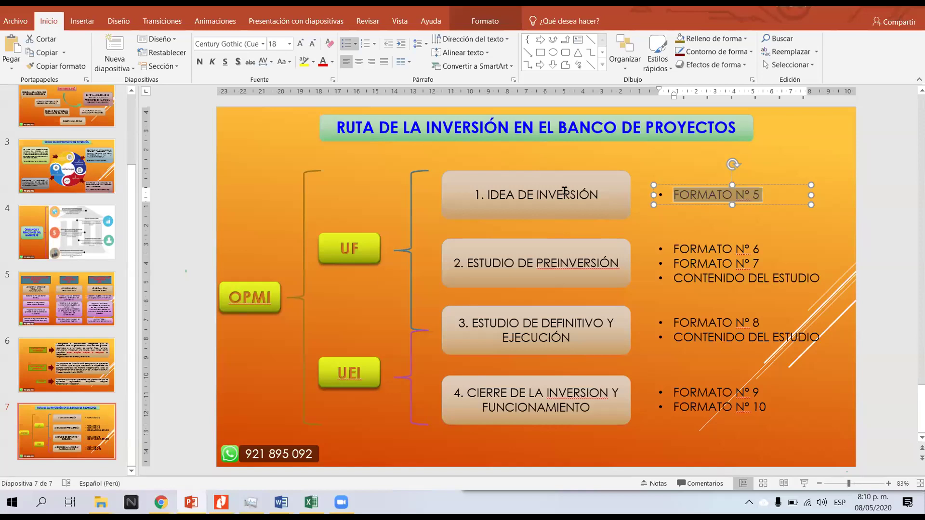
{"action": "left_click", "coordinate": [445, 298]}
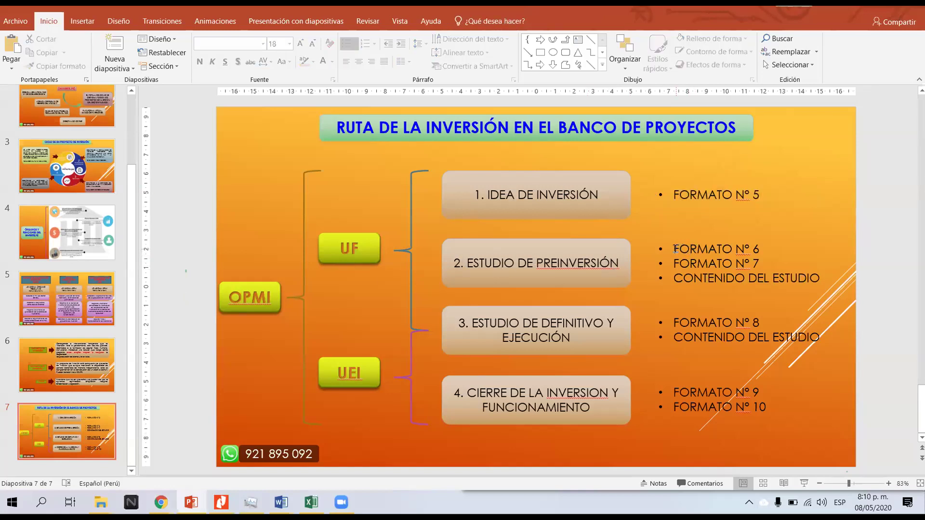
{"action": "left_click_drag", "start_coordinate": [675, 249], "coordinate": [762, 250]}
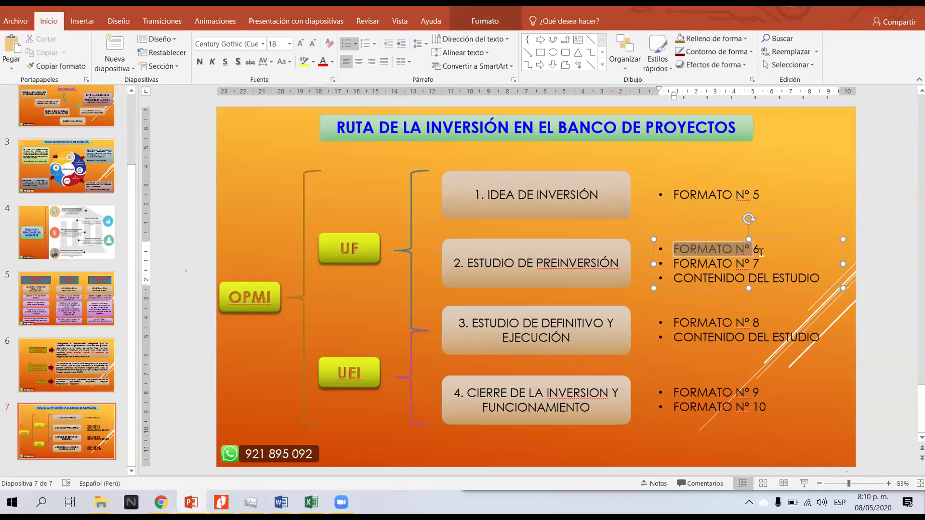
{"action": "triple_click", "coordinate": [704, 263]}
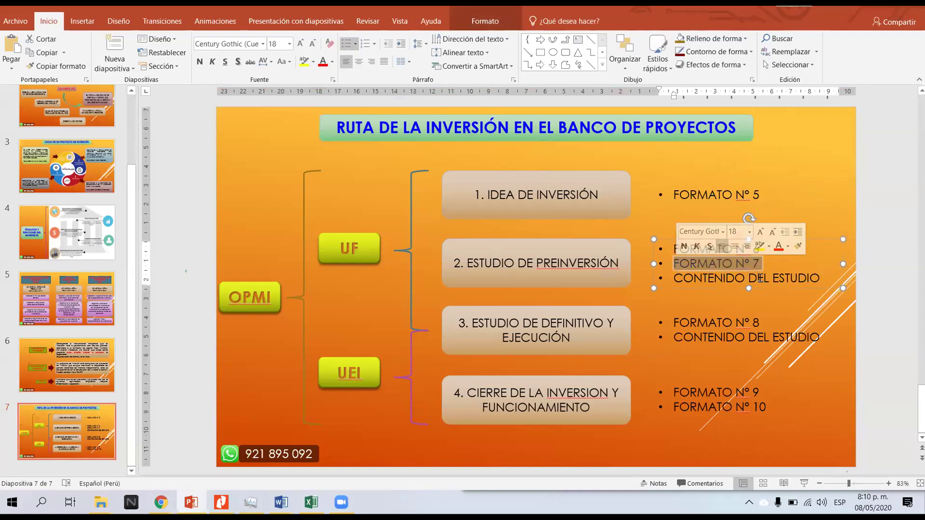
{"action": "left_click_drag", "start_coordinate": [666, 250], "coordinate": [508, 285]}
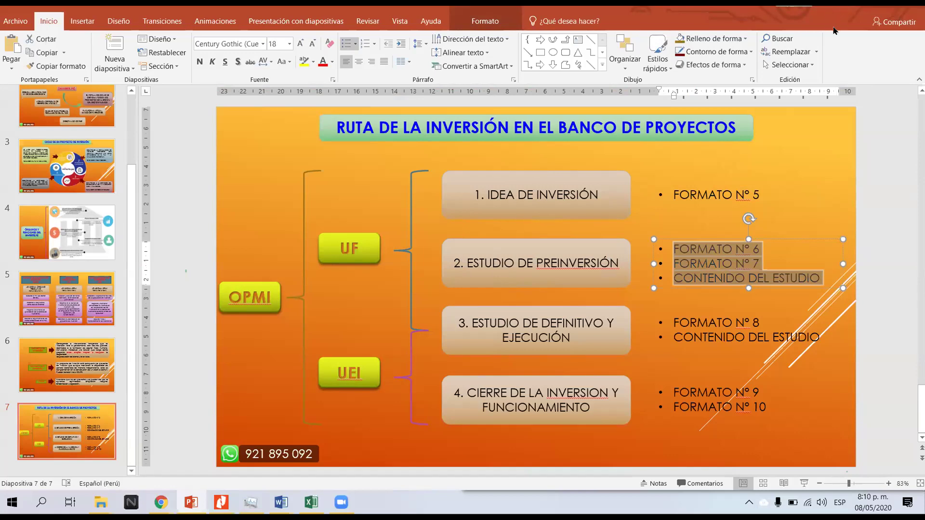
{"action": "left_click", "coordinate": [875, 15]}
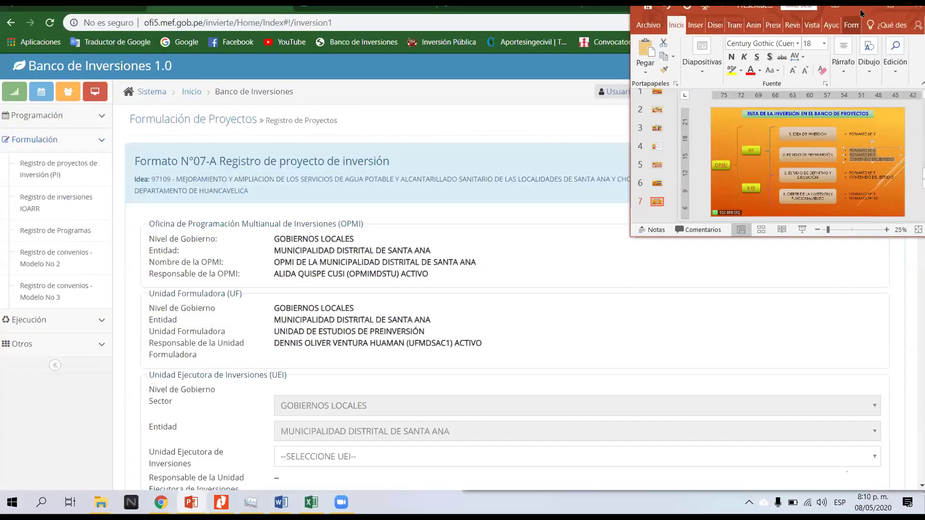
- Switch to the browser page of DIRECTIVA N° 001-2019-EF/63.01 formats and highlight the Formato N° 06-A and Formato N° 07-A entries
{"action": "left_click", "coordinate": [230, 253]}
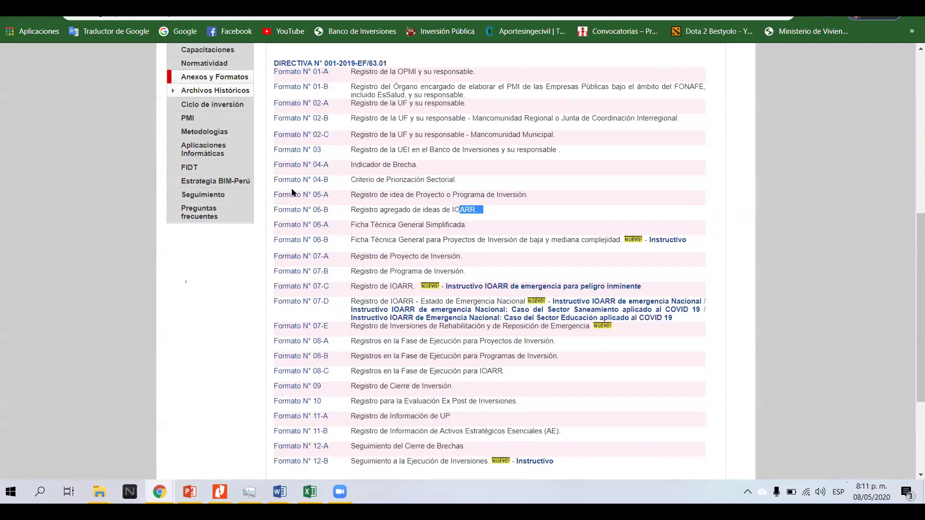
{"action": "scroll", "coordinate": [292, 193], "scroll_direction": "up", "scroll_amount": 1}
{"action": "left_click_drag", "start_coordinate": [466, 234], "coordinate": [273, 234]}
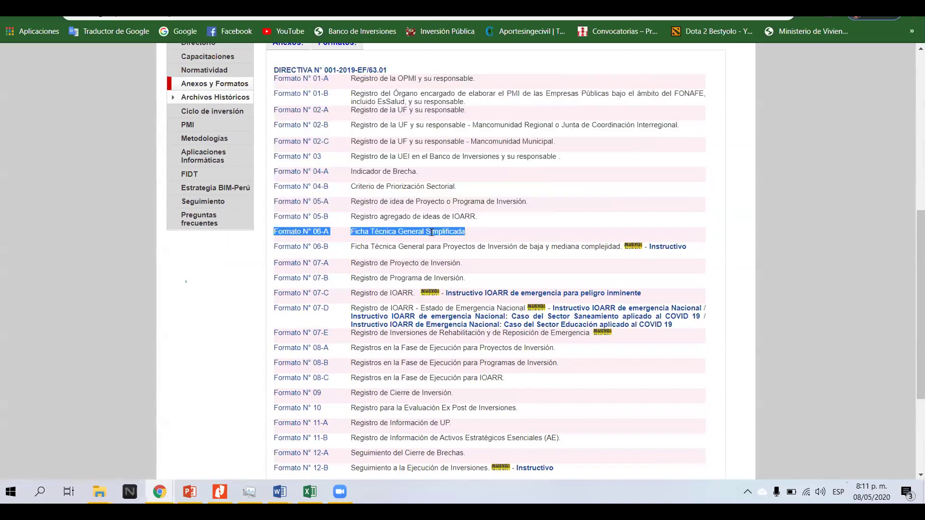
{"action": "scroll", "coordinate": [457, 215], "scroll_direction": "down", "scroll_amount": 1}
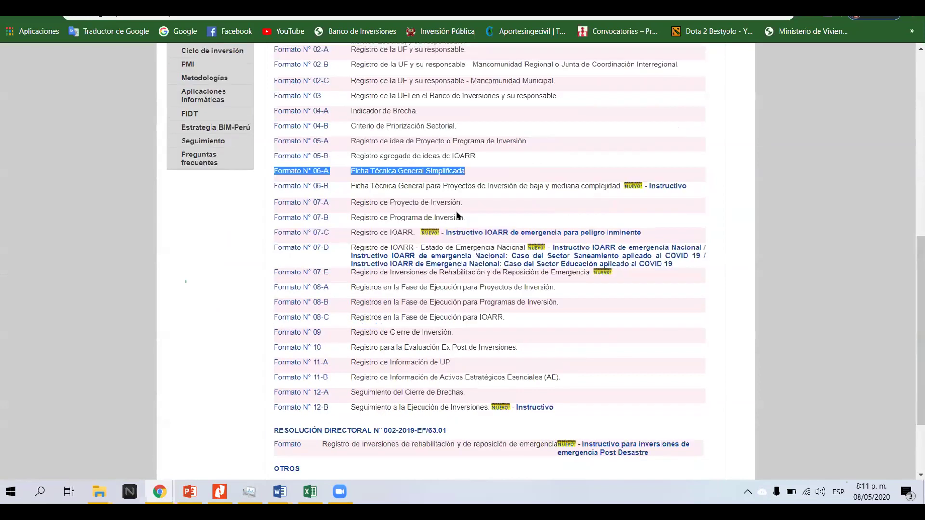
{"action": "triple_click", "coordinate": [278, 203]}
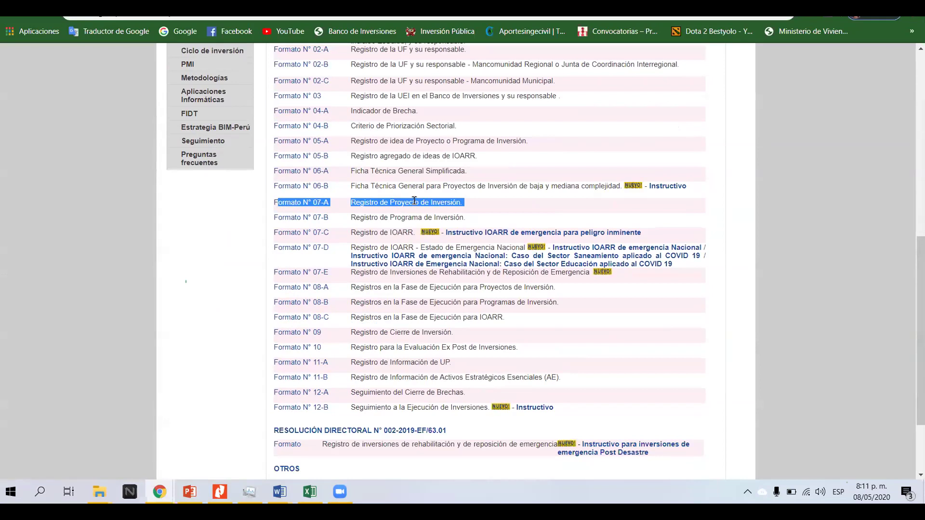
- Switch to the PowerPoint route slide and point out the preinvestment study formats, highlighting FORMATO Nº 7
{"action": "left_click", "coordinate": [190, 492]}
{"action": "key", "text": "super+Up"}
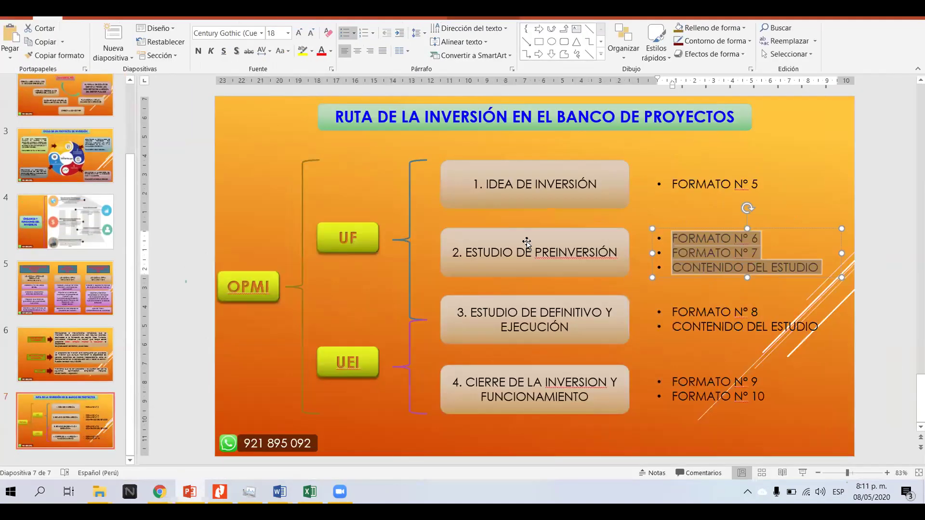
{"action": "left_click", "coordinate": [446, 238]}
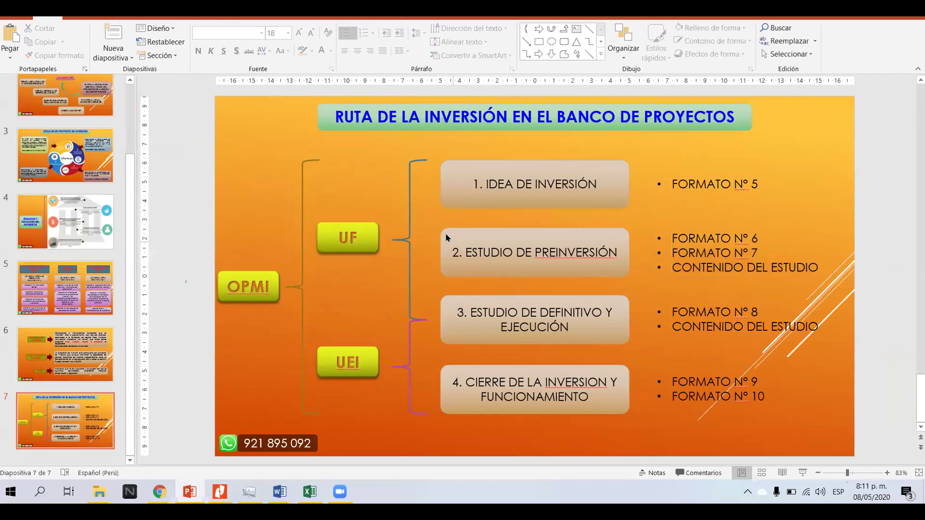
{"action": "left_click_drag", "start_coordinate": [427, 221], "coordinate": [827, 279]}
{"action": "left_click", "coordinate": [729, 232]}
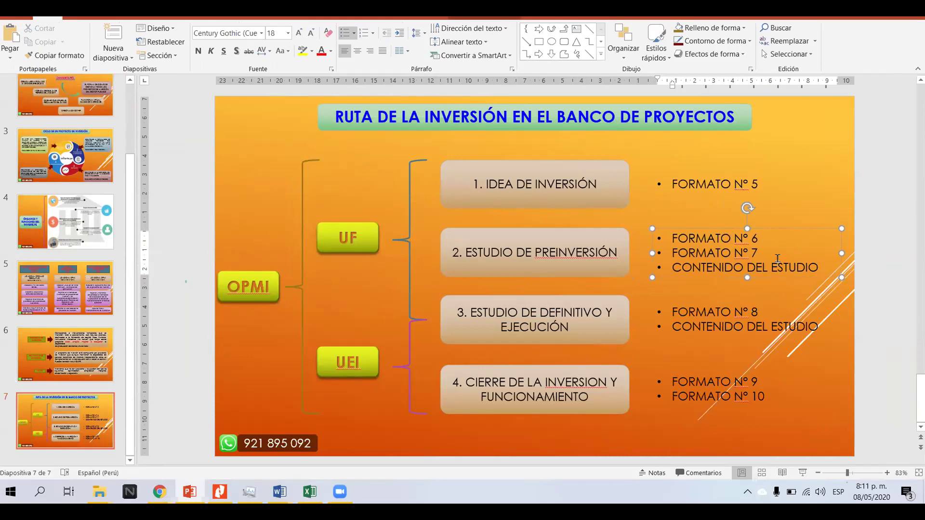
{"action": "left_click", "coordinate": [769, 238]}
{"action": "left_click_drag", "start_coordinate": [766, 256], "coordinate": [676, 256]}
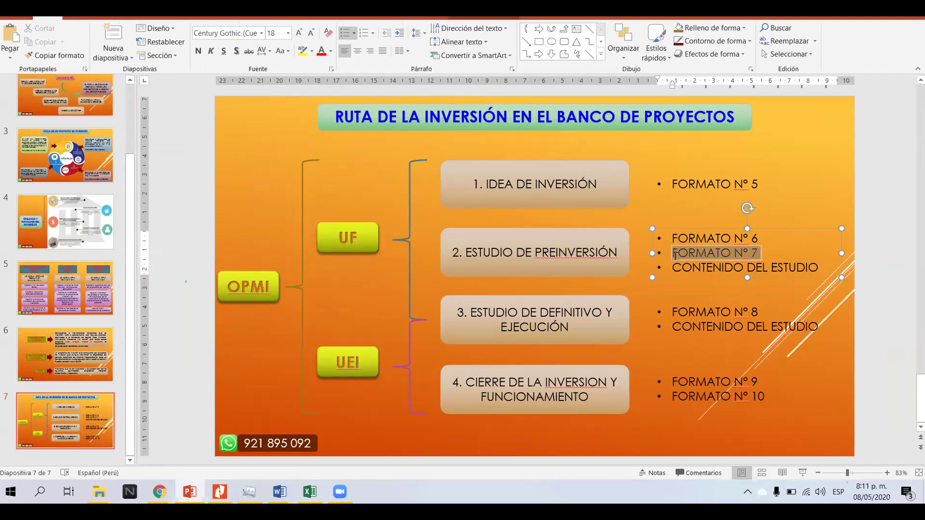
{"action": "left_click", "coordinate": [771, 255]}
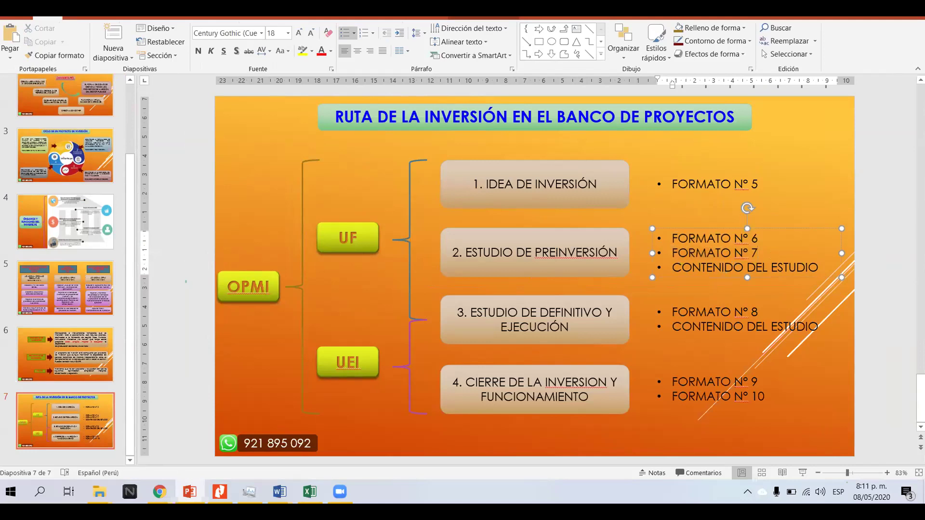
- Switch back to the browser's formats page, download Formato N° 07-A, Registro de Proyecto de Inversión, and open the workbook
{"action": "key", "text": "alt+Tab"}
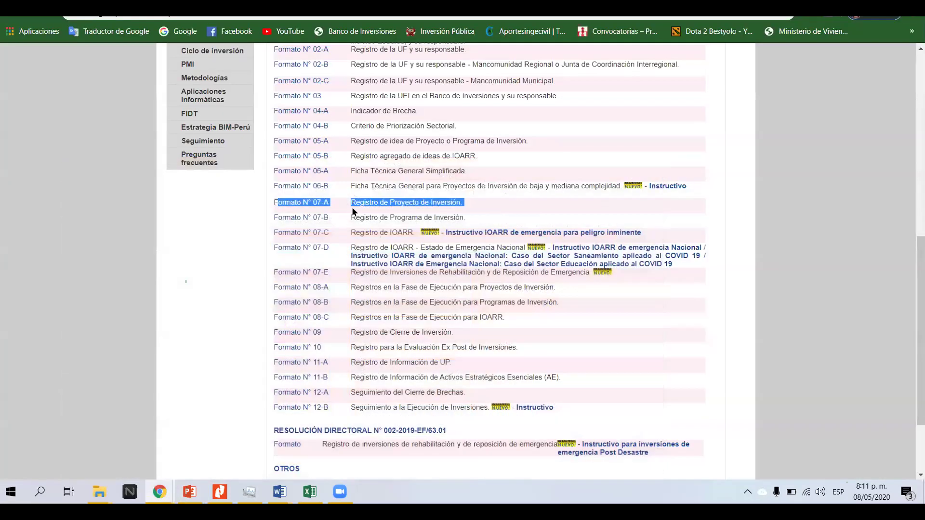
{"action": "left_click", "coordinate": [294, 203]}
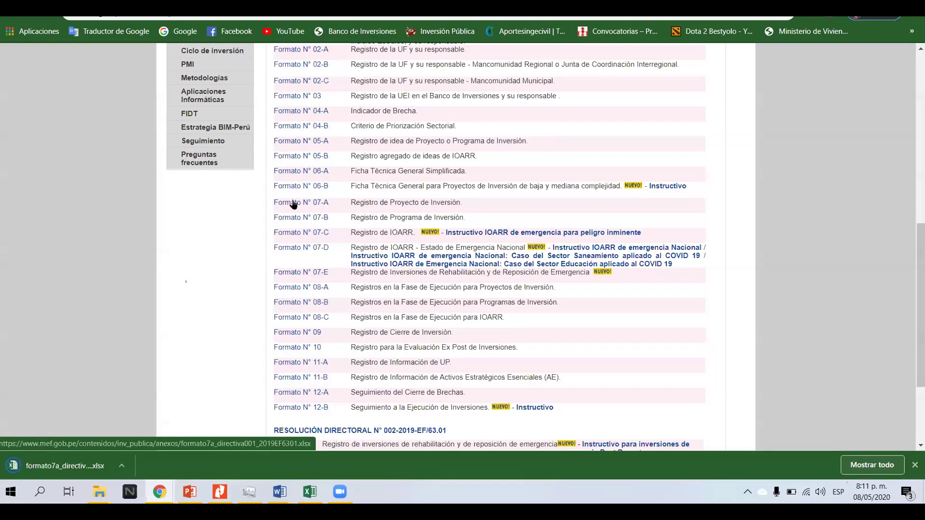
{"action": "left_click", "coordinate": [65, 466]}
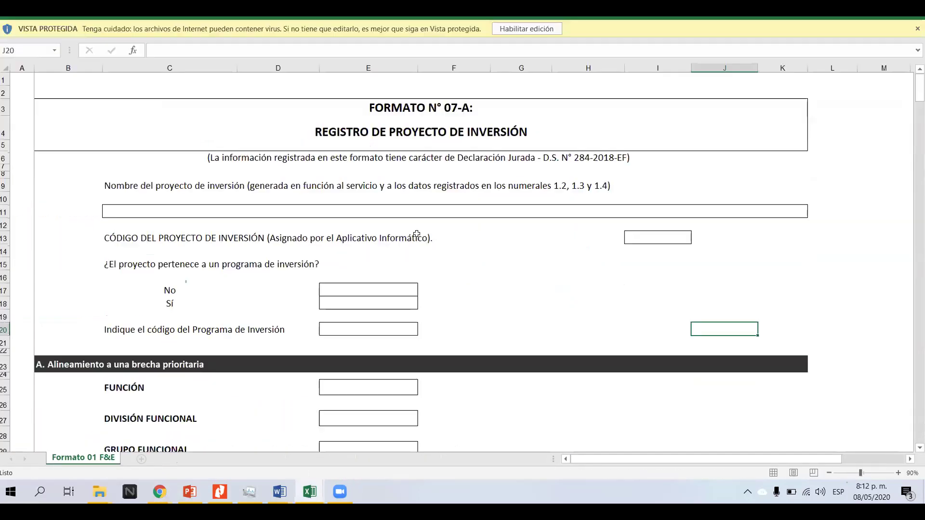
- Review the Formato N° 07-A sheet from its title through gap alignment, institutionality, identification, justification and alternatives to the supply-demand balance
{"action": "left_click", "coordinate": [436, 112]}
{"action": "left_click", "coordinate": [434, 142]}
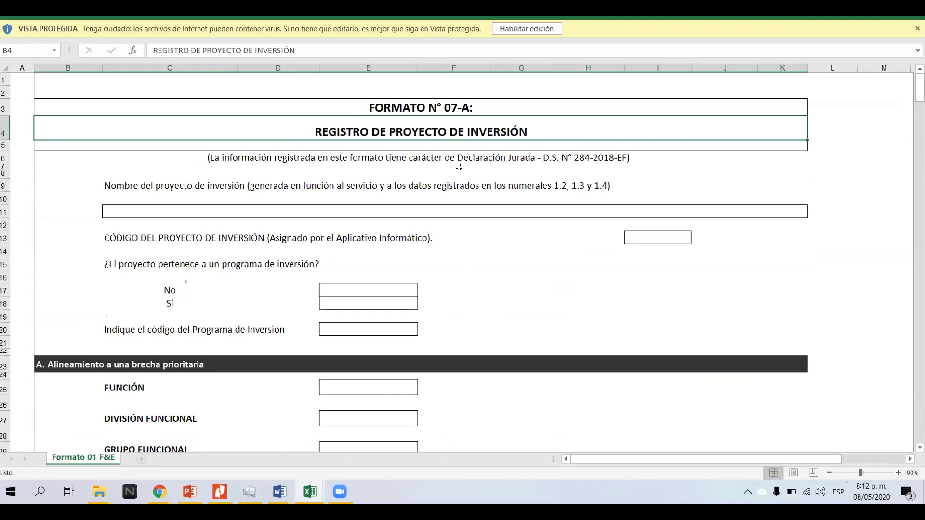
{"action": "scroll", "coordinate": [420, 227], "scroll_direction": "down", "scroll_amount": 3}
{"action": "scroll", "coordinate": [374, 232], "scroll_direction": "down", "scroll_amount": 3}
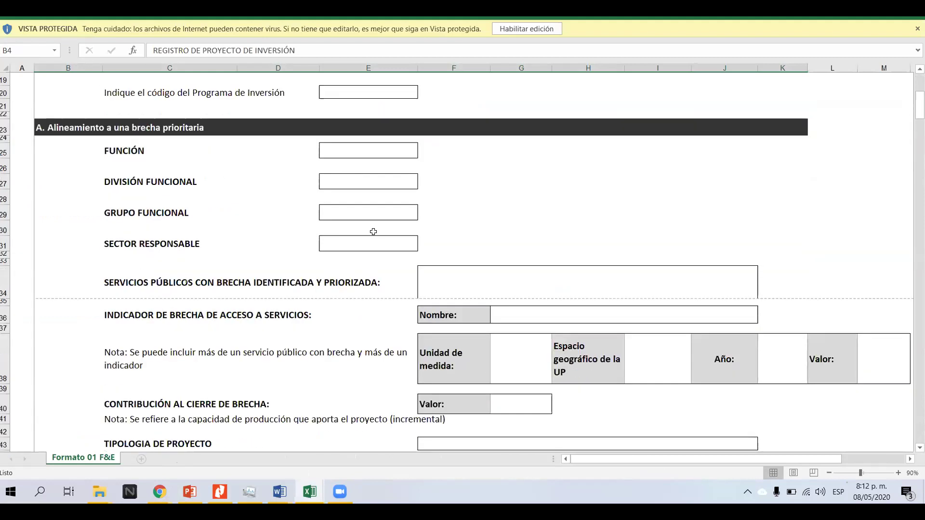
{"action": "scroll", "coordinate": [369, 236], "scroll_direction": "down", "scroll_amount": 8}
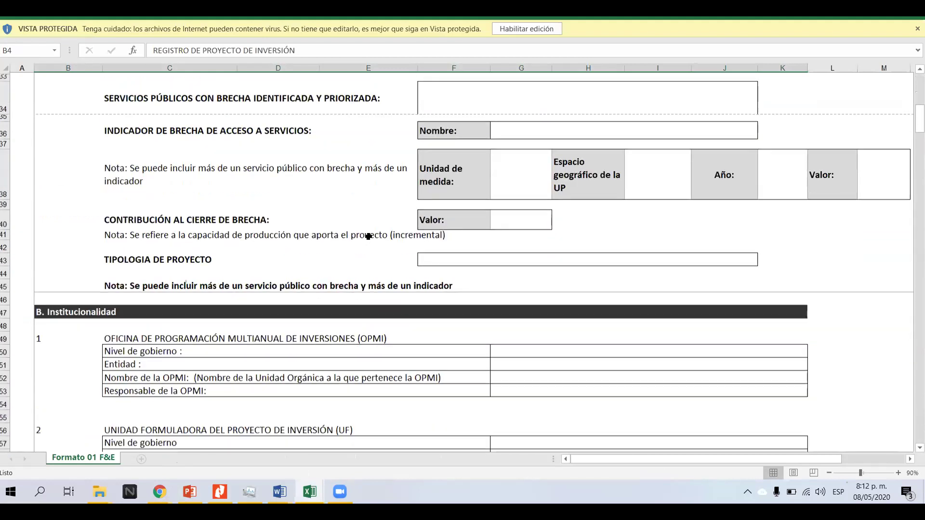
{"action": "scroll", "coordinate": [368, 235], "scroll_direction": "down", "scroll_amount": 11}
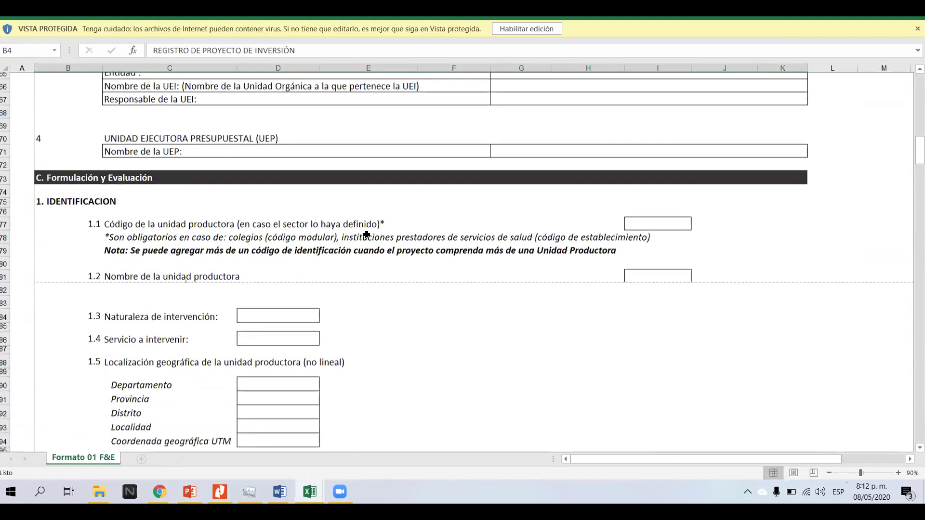
{"action": "scroll", "coordinate": [367, 235], "scroll_direction": "down", "scroll_amount": 14}
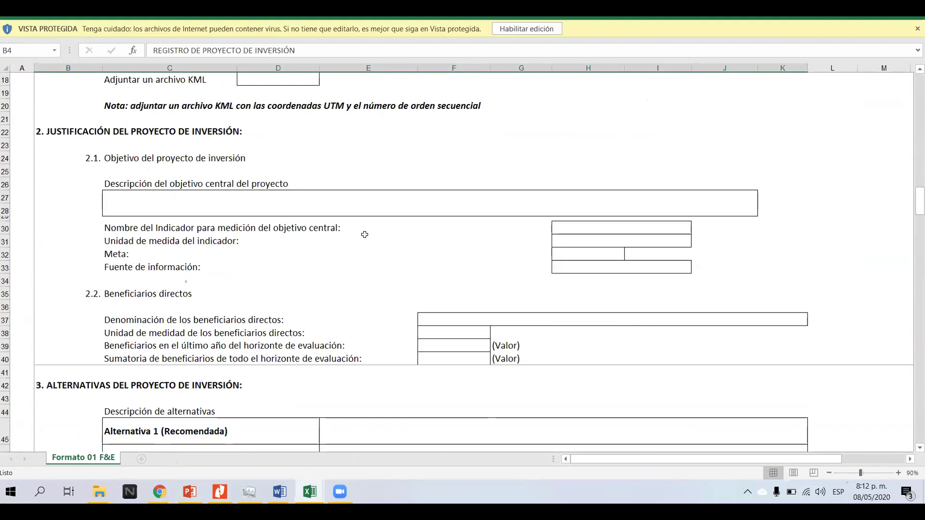
{"action": "scroll", "coordinate": [366, 241], "scroll_direction": "down", "scroll_amount": 3}
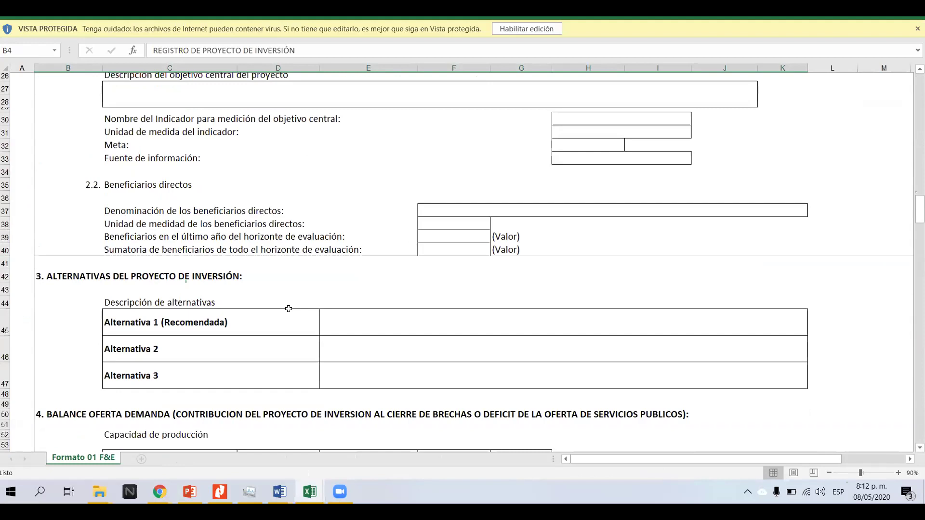
{"action": "scroll", "coordinate": [288, 309], "scroll_direction": "down", "scroll_amount": 7}
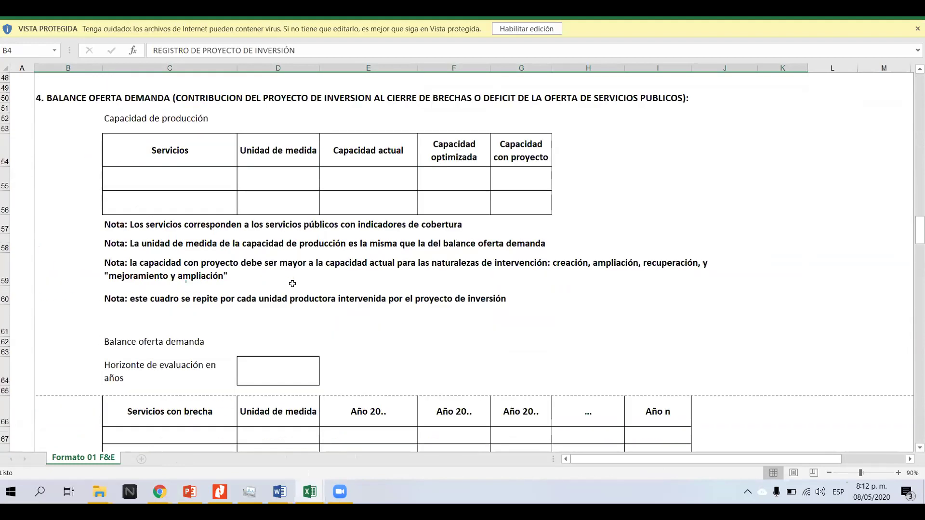
{"action": "scroll", "coordinate": [283, 288], "scroll_direction": "down", "scroll_amount": 5}
{"action": "scroll", "coordinate": [224, 247], "scroll_direction": "up", "scroll_amount": 1}
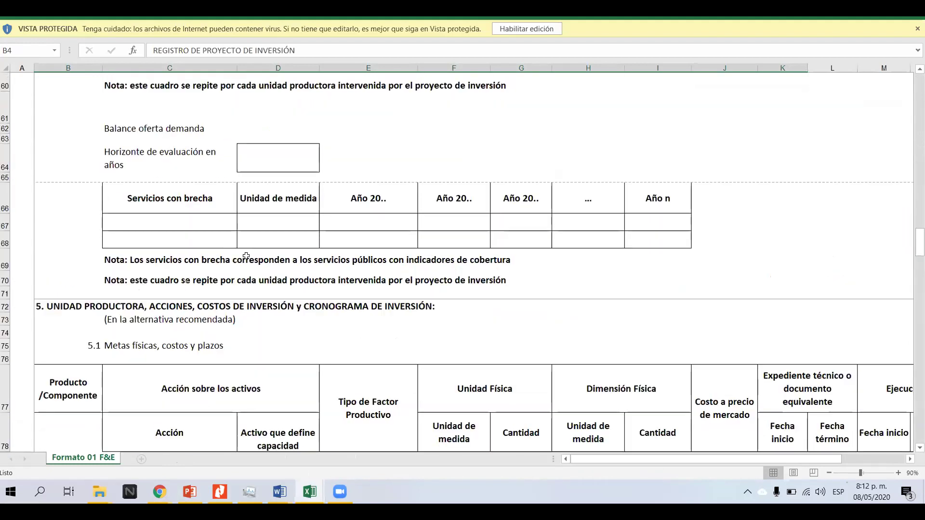
{"action": "scroll", "coordinate": [224, 247], "scroll_direction": "up", "scroll_amount": 3}
{"action": "left_click", "coordinate": [180, 155]}
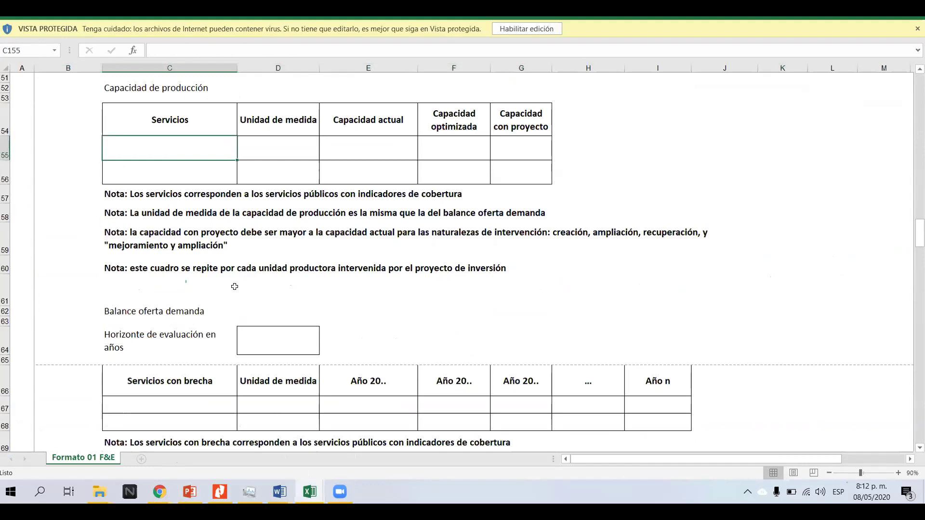
- Examine the rest of Formato N° 07-A, from section 5 on goals, costs and schedule through decision criteria and sustainability to the conclusions
{"action": "scroll", "coordinate": [235, 287], "scroll_direction": "down", "scroll_amount": 8}
{"action": "left_click", "coordinate": [440, 199]}
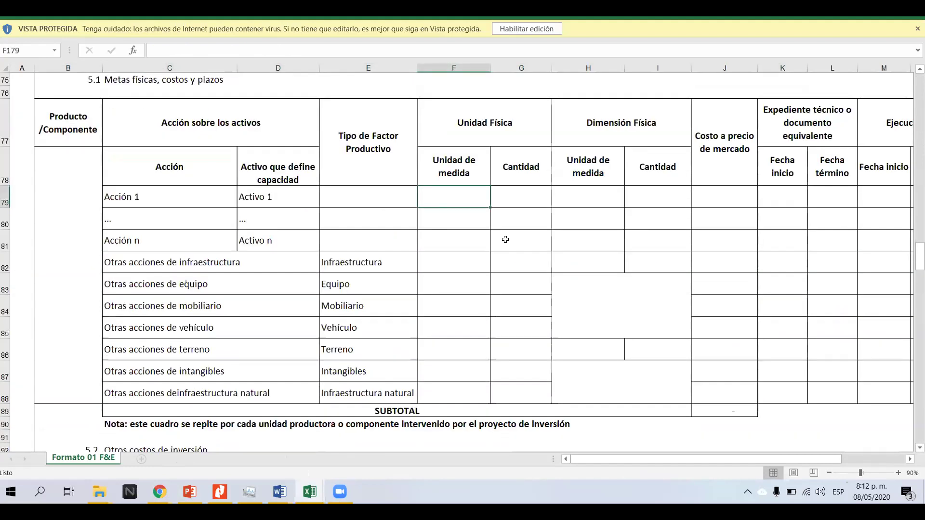
{"action": "left_click", "coordinate": [503, 240]}
{"action": "scroll", "coordinate": [368, 279], "scroll_direction": "down", "scroll_amount": 4}
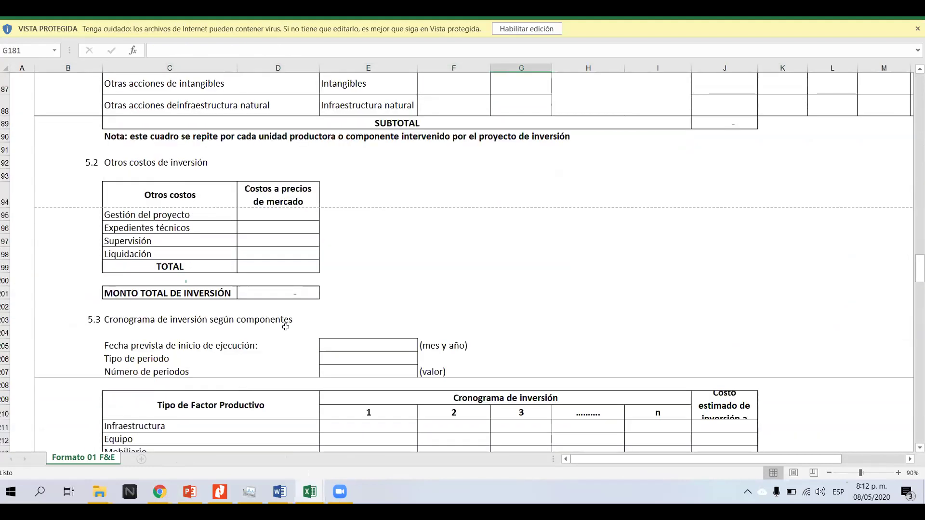
{"action": "scroll", "coordinate": [183, 335], "scroll_direction": "down", "scroll_amount": 15}
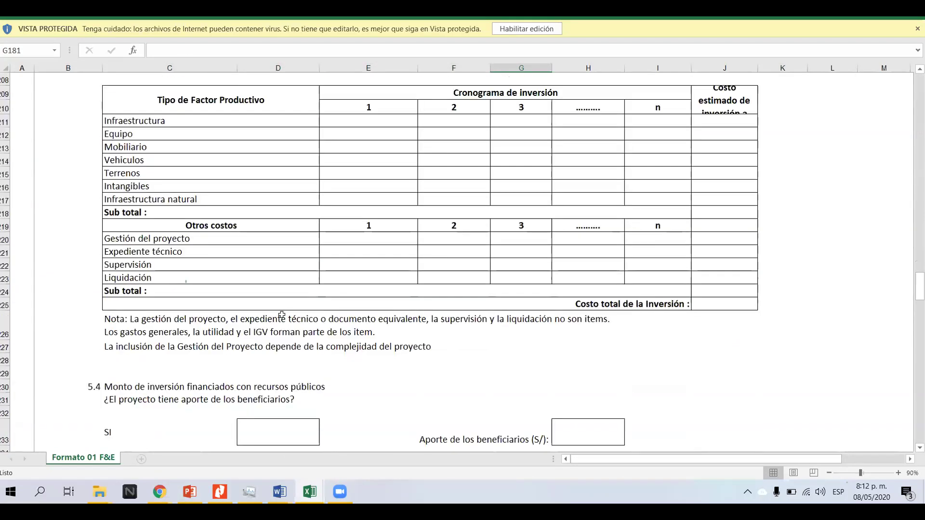
{"action": "scroll", "coordinate": [274, 293], "scroll_direction": "down", "scroll_amount": 16}
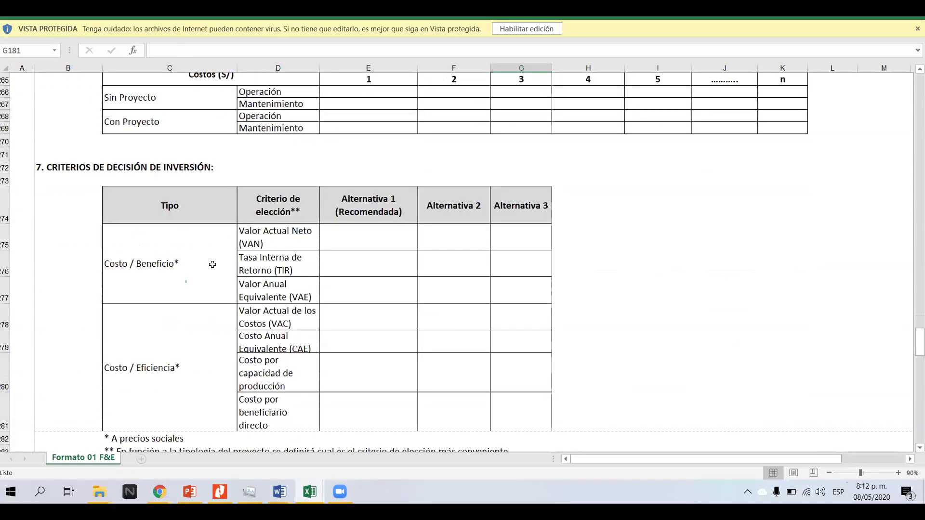
{"action": "scroll", "coordinate": [277, 285], "scroll_direction": "down", "scroll_amount": 5}
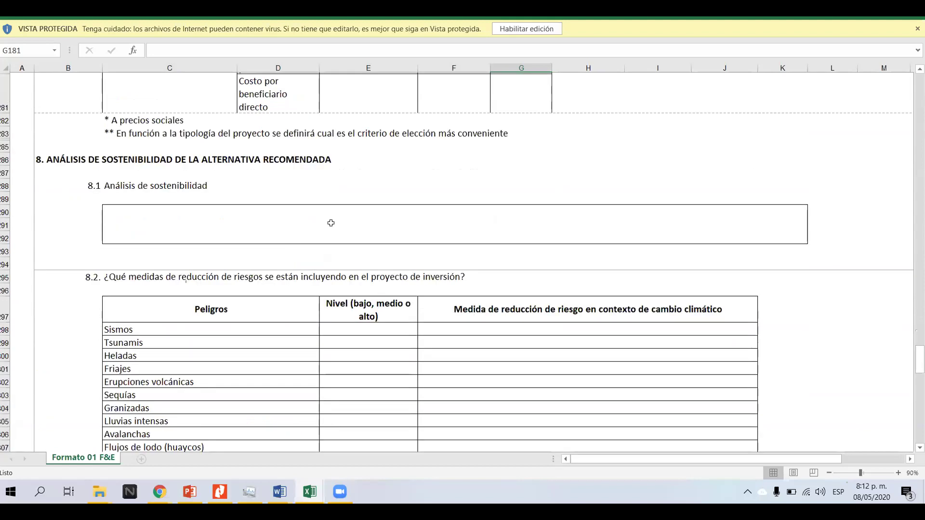
{"action": "left_click_drag", "start_coordinate": [261, 227], "coordinate": [385, 328]}
{"action": "scroll", "coordinate": [564, 165], "scroll_direction": "down", "scroll_amount": 5}
{"action": "left_click", "coordinate": [563, 169]}
{"action": "scroll", "coordinate": [270, 266], "scroll_direction": "down", "scroll_amount": 6}
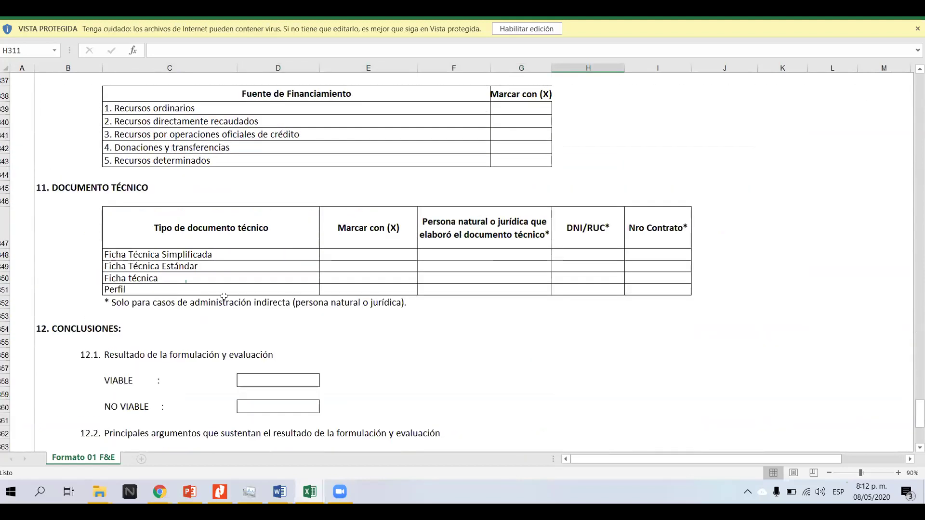
{"action": "scroll", "coordinate": [223, 302], "scroll_direction": "down", "scroll_amount": 5}
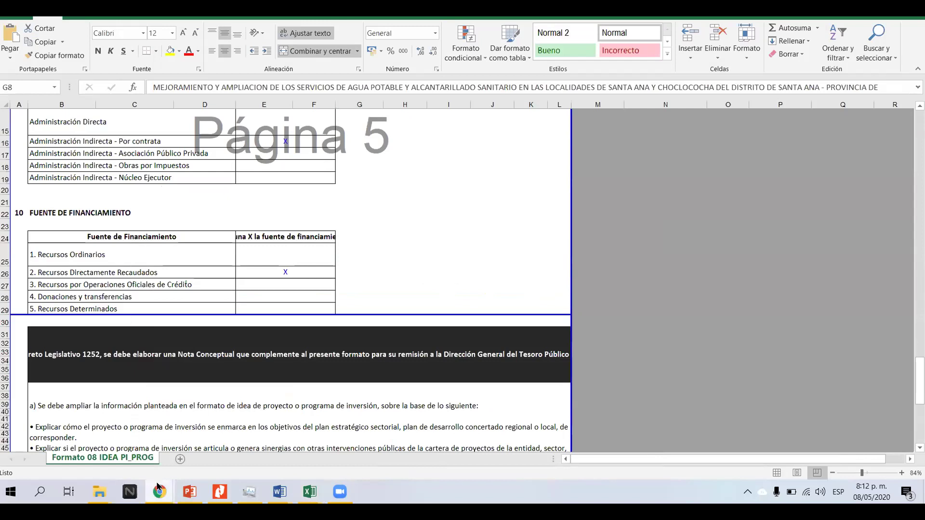
- Return to the Anexos y Formatos page in Chrome, download Formato N° 06-A, Ficha Técnica General Simplificada, and open the workbook
{"action": "mouse_move", "coordinate": [160, 492]}
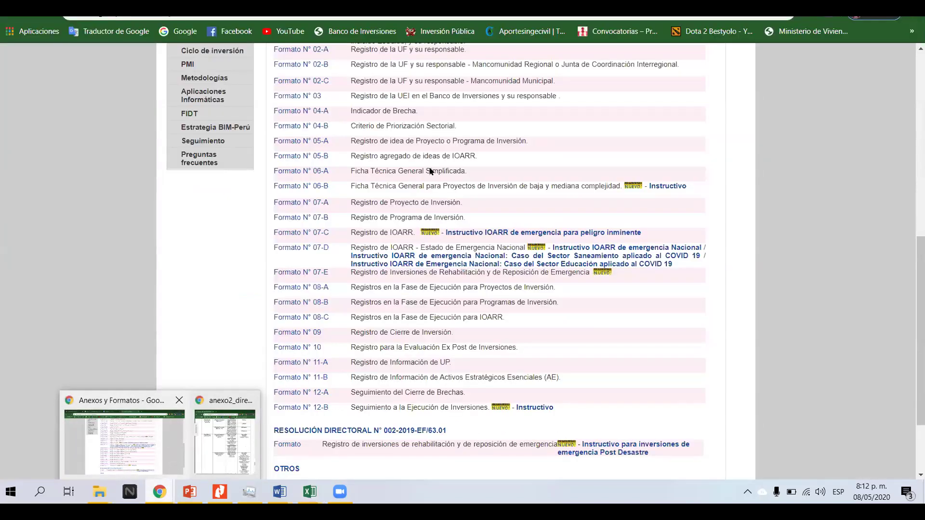
{"action": "left_click", "coordinate": [145, 437]}
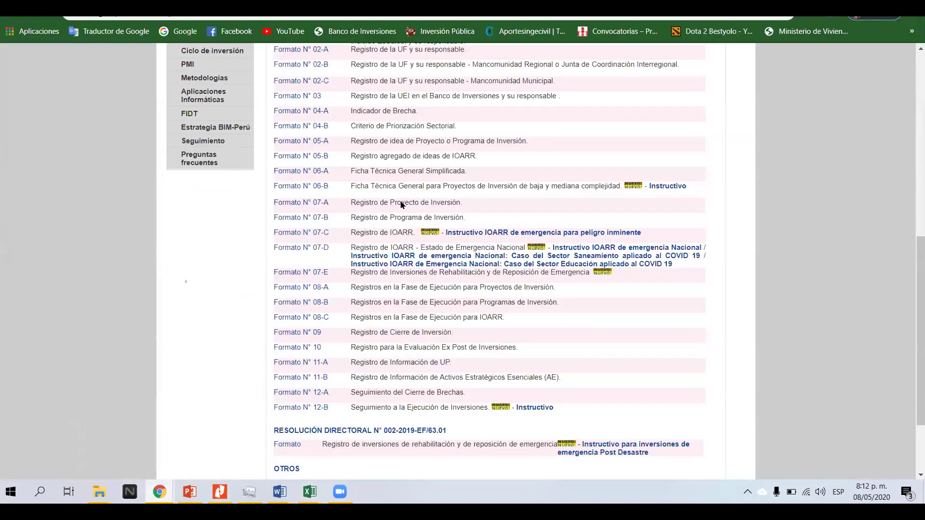
{"action": "left_click", "coordinate": [310, 170]}
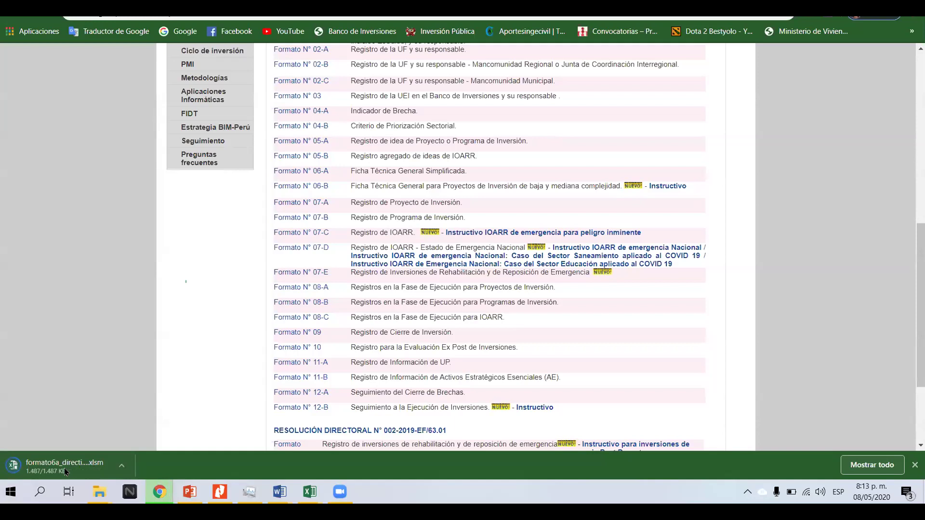
{"action": "left_click", "coordinate": [66, 471]}
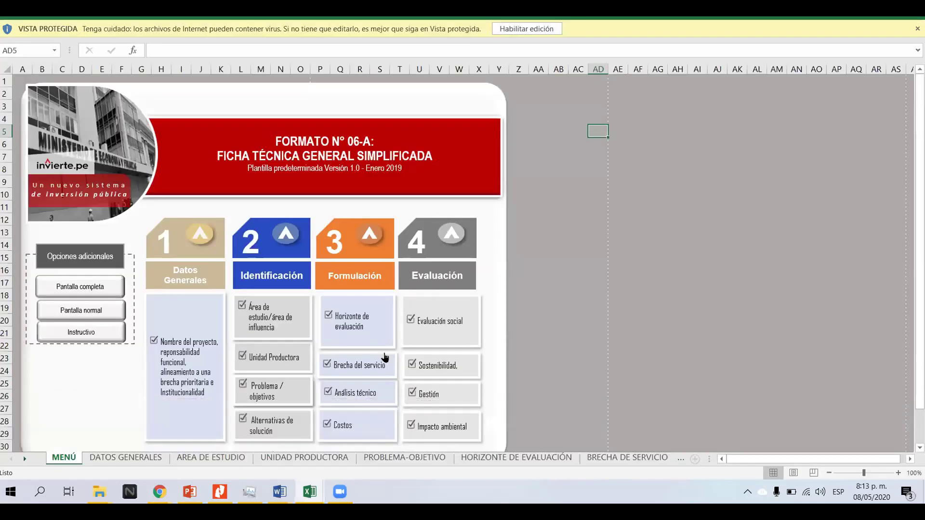
- Display the DATOS GENERALES sheet of Formato N° 06-A and move its vertical page break out to the form's outer edge
{"action": "left_click", "coordinate": [131, 458]}
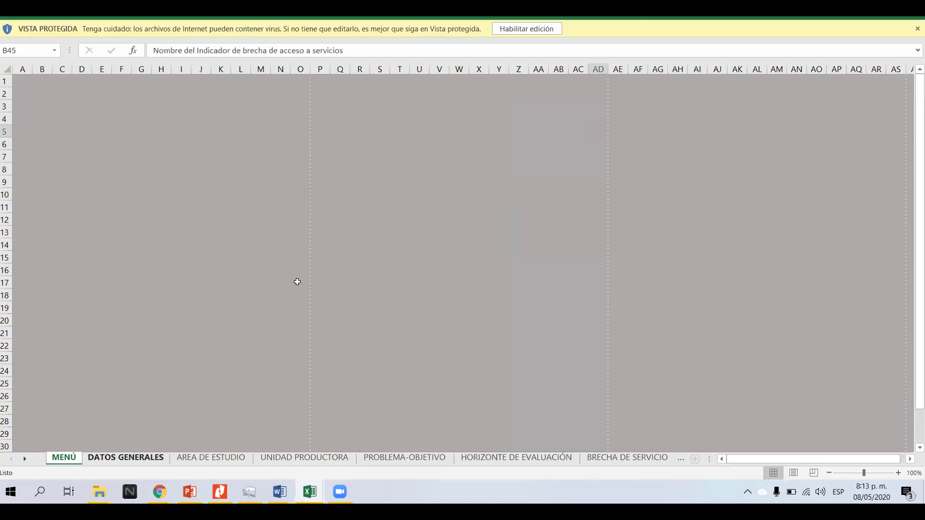
{"action": "scroll", "coordinate": [265, 275], "scroll_direction": "up", "scroll_amount": 1}
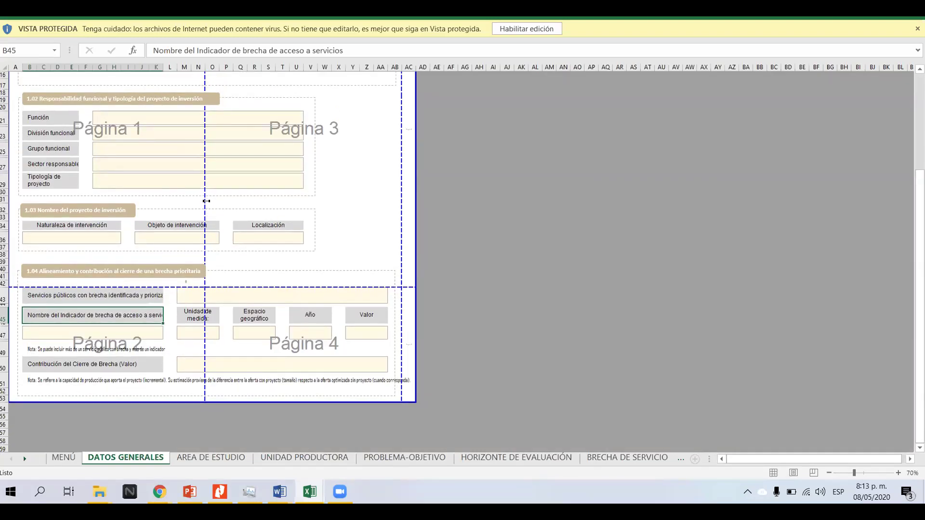
{"action": "left_click_drag", "start_coordinate": [206, 201], "coordinate": [411, 215]}
- Enable editing and the disabled active content in the Formato N° 06-A workbook, continuing without updating its links
{"action": "left_click", "coordinate": [527, 28]}
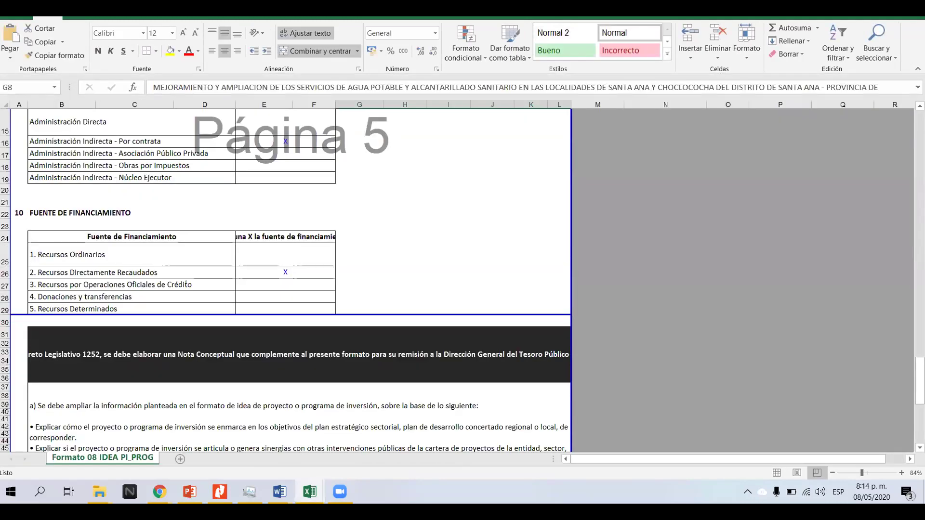
{"action": "left_click", "coordinate": [467, 277]}
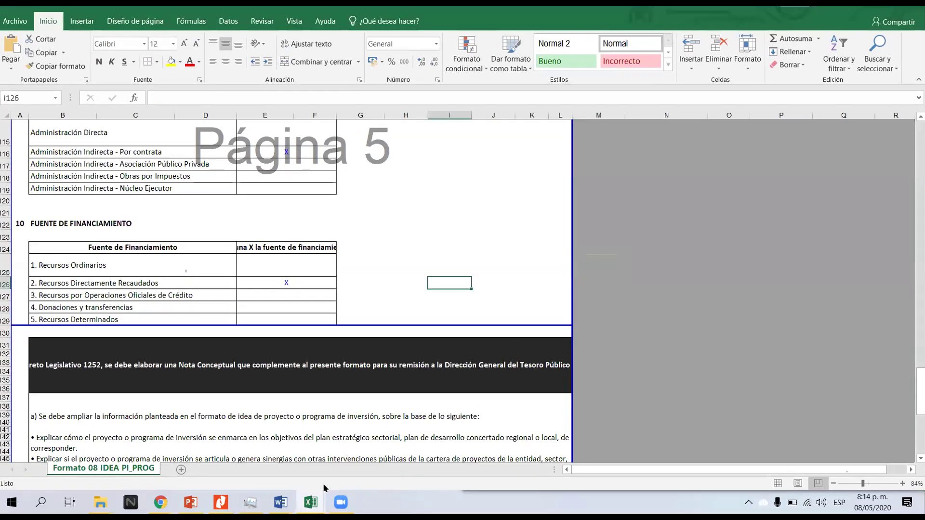
{"action": "mouse_move", "coordinate": [311, 503]}
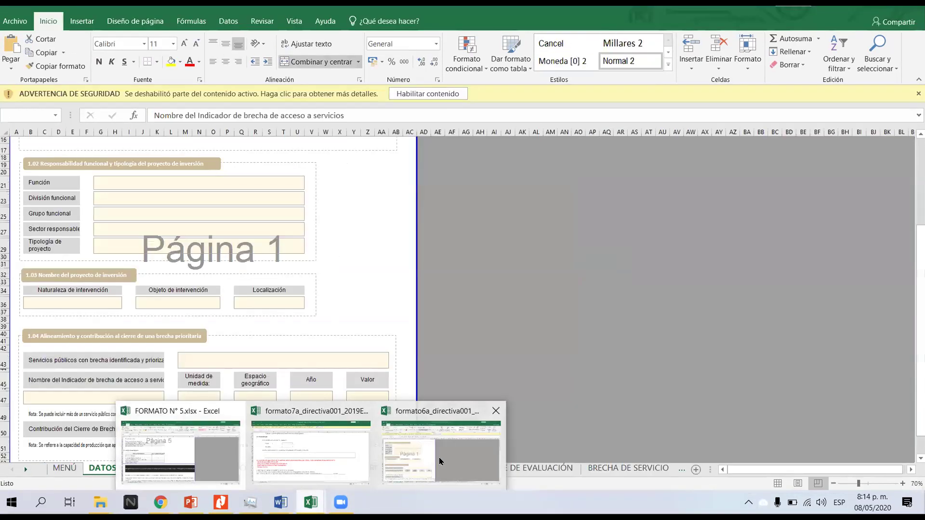
{"action": "left_click", "coordinate": [440, 462]}
{"action": "left_click", "coordinate": [442, 94]}
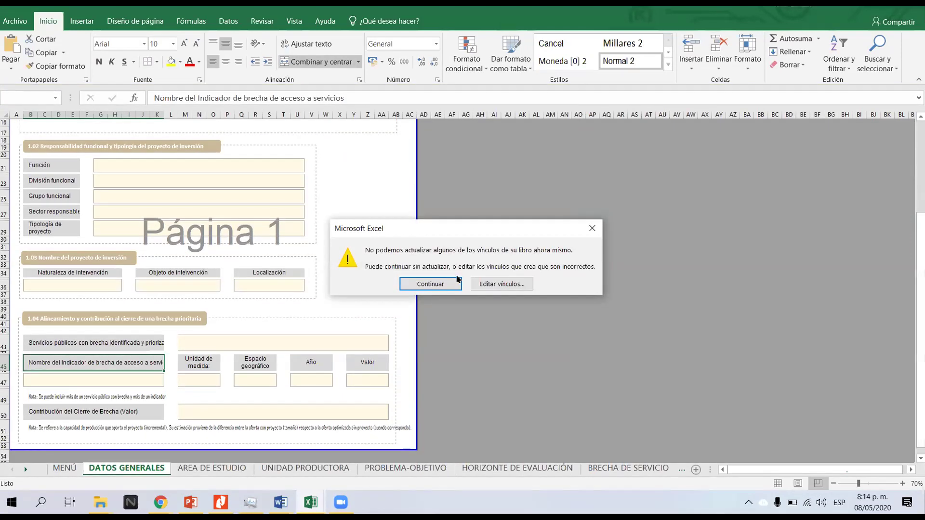
{"action": "left_click", "coordinate": [453, 283]}
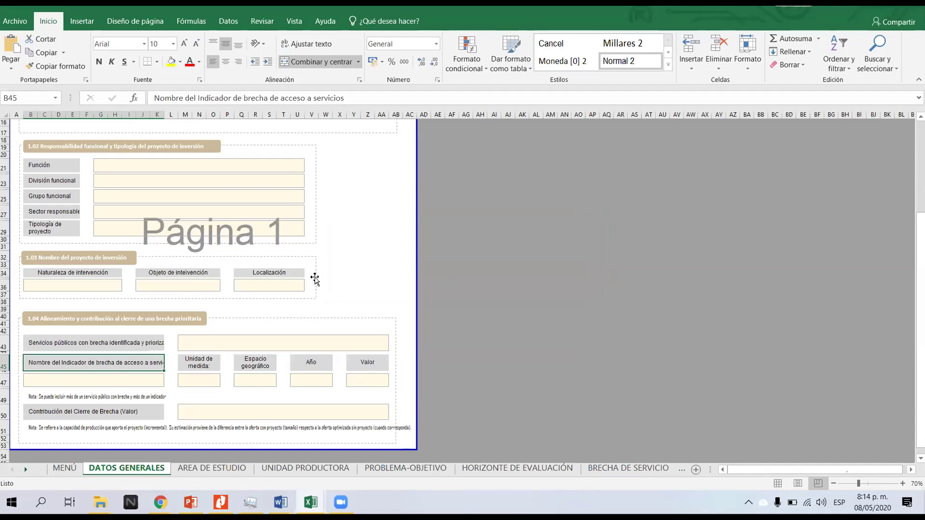
- Examine the DATOS GENERALES sheet of Formato N° 06-A, from 1.01 Institucionalidad through 1.04 on alignment with the priority gap
{"action": "left_click", "coordinate": [269, 265]}
{"action": "scroll", "coordinate": [193, 241], "scroll_direction": "up", "scroll_amount": 5}
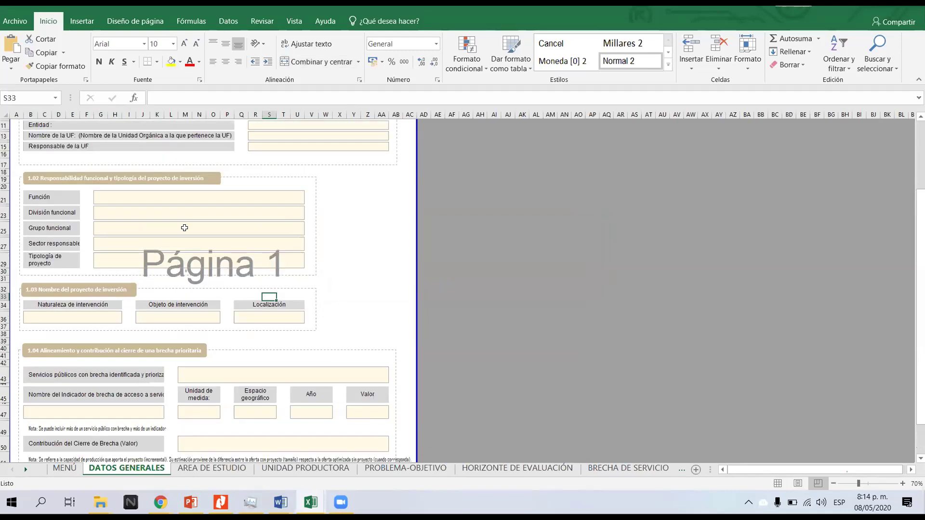
{"action": "scroll", "coordinate": [197, 299], "scroll_direction": "down", "scroll_amount": 6}
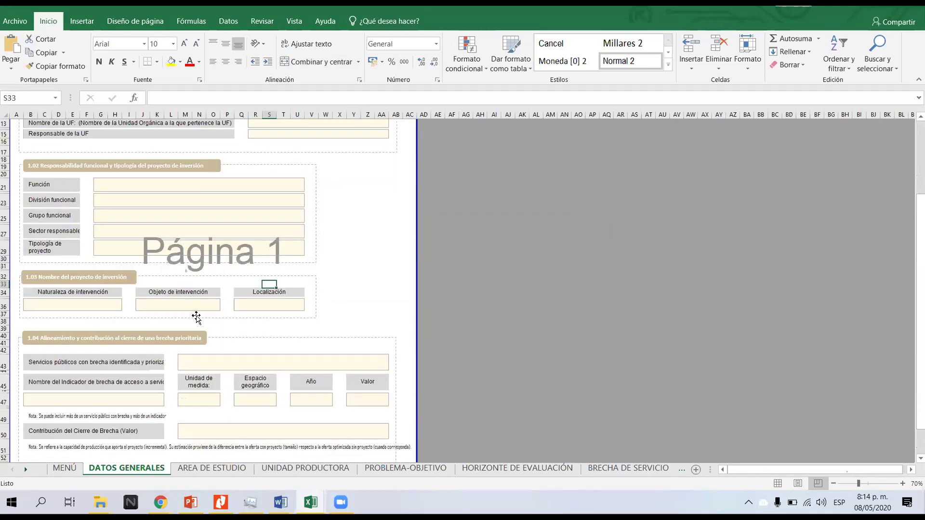
{"action": "scroll", "coordinate": [197, 316], "scroll_direction": "up", "scroll_amount": 6}
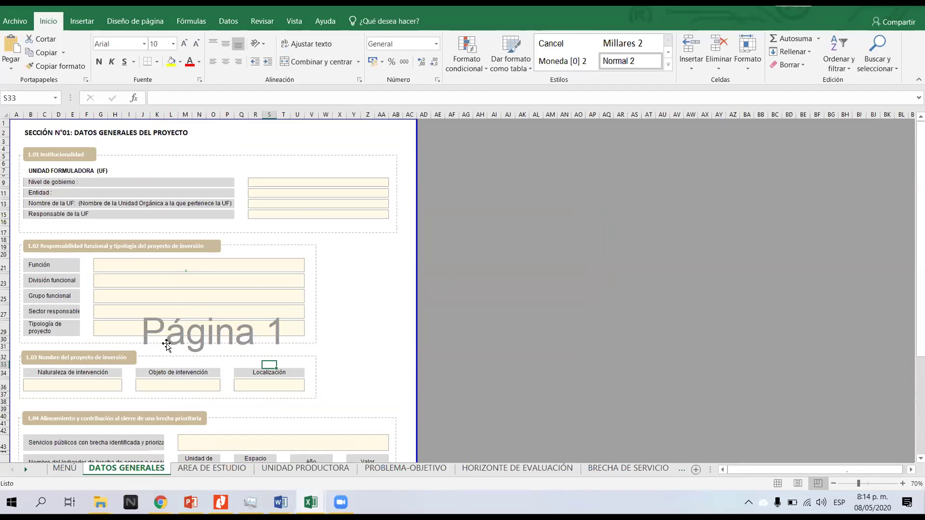
{"action": "left_click", "coordinate": [340, 339]}
{"action": "scroll", "coordinate": [234, 325], "scroll_direction": "down", "scroll_amount": 1}
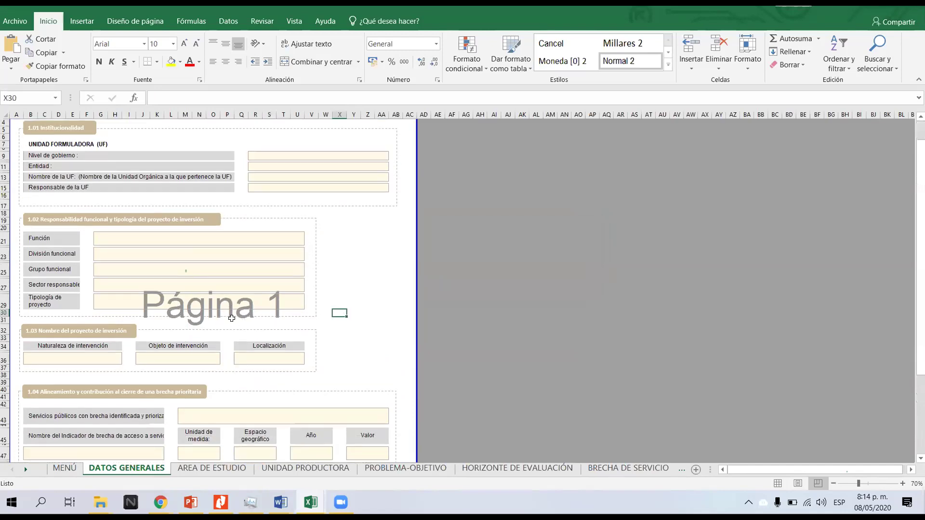
{"action": "scroll", "coordinate": [229, 323], "scroll_direction": "down", "scroll_amount": 1}
{"action": "scroll", "coordinate": [229, 323], "scroll_direction": "down", "scroll_amount": 1}
{"action": "scroll", "coordinate": [211, 330], "scroll_direction": "down", "scroll_amount": 1}
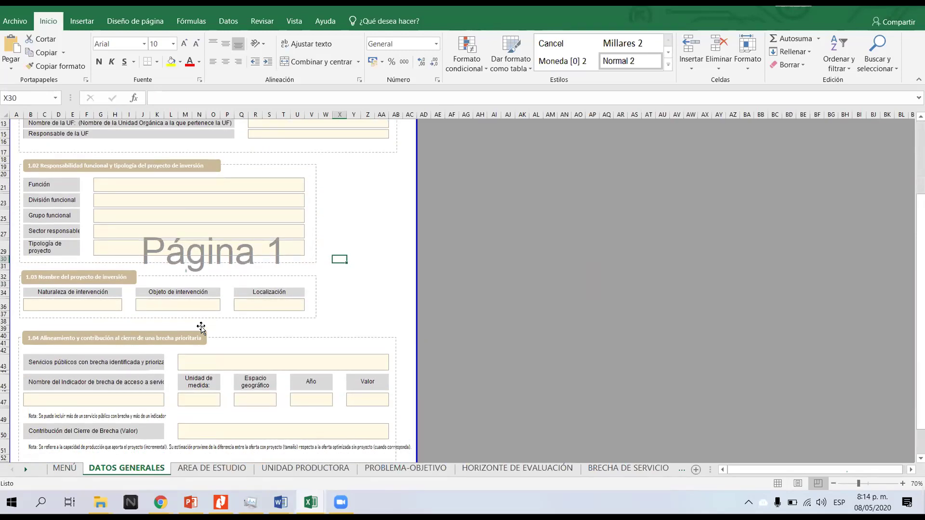
{"action": "scroll", "coordinate": [212, 299], "scroll_direction": "up", "scroll_amount": 5}
{"action": "left_click", "coordinate": [270, 182]}
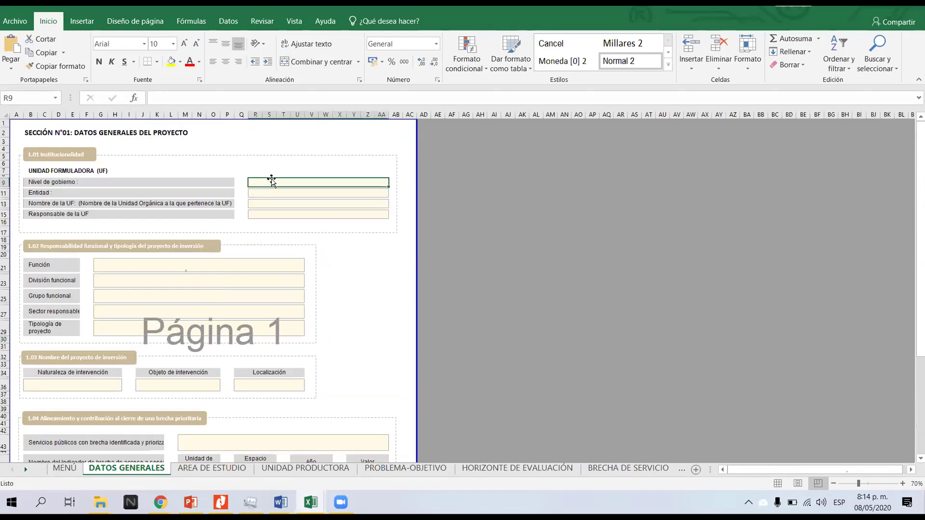
{"action": "scroll", "coordinate": [219, 289], "scroll_direction": "down", "scroll_amount": 6}
{"action": "scroll", "coordinate": [222, 317], "scroll_direction": "up", "scroll_amount": 6}
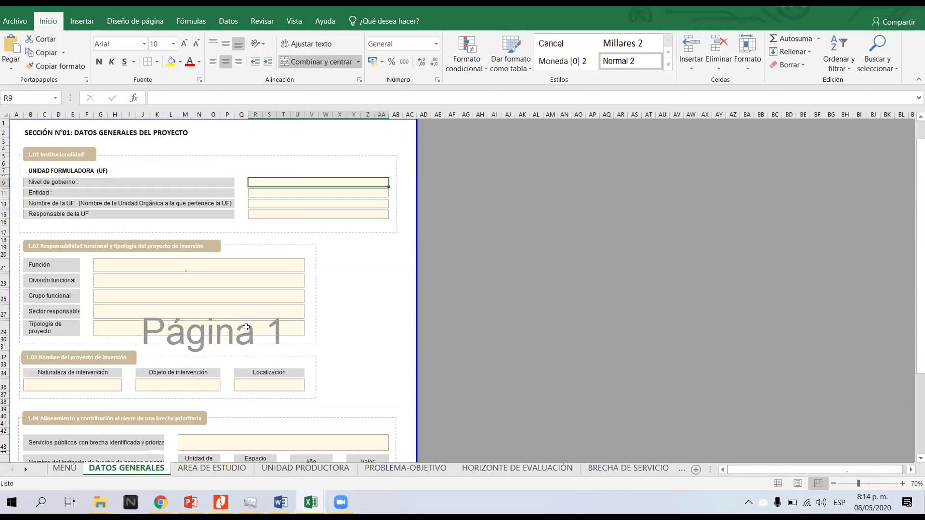
- Review the Formato N° 06-A sheets from AREA DE ESTUDIO through PROBLEMA-OBJETIVO and HORIZONTE DE EVALUACIÓN to ANALISIS TÉCNICO
{"action": "left_click", "coordinate": [209, 470]}
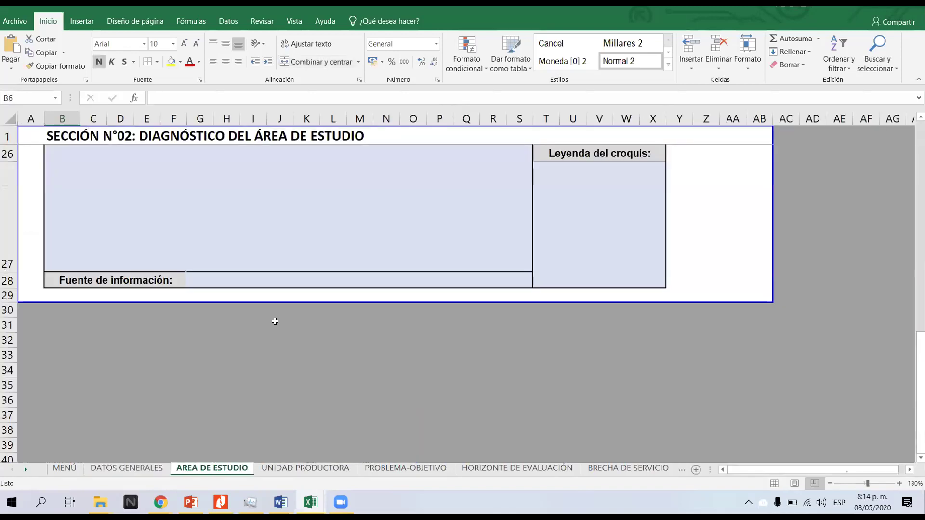
{"action": "scroll", "coordinate": [274, 324], "scroll_direction": "up", "scroll_amount": 6}
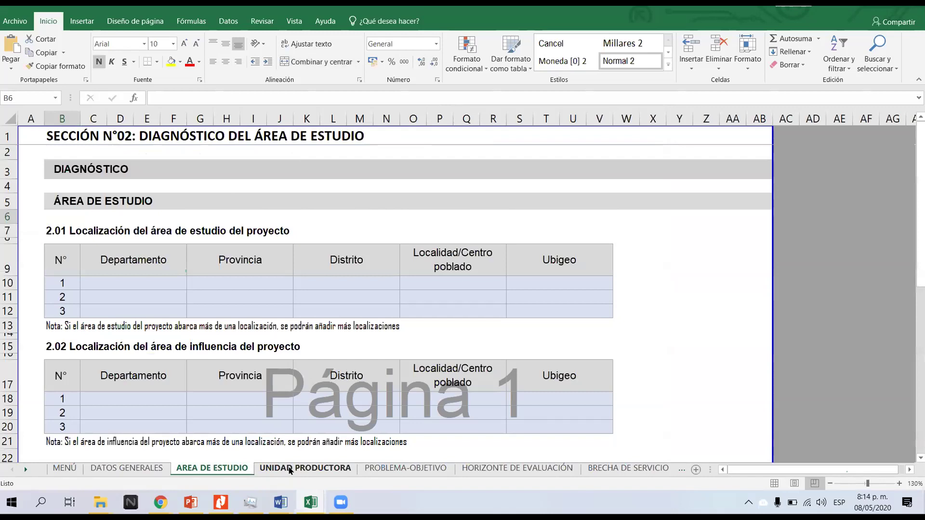
{"action": "left_click", "coordinate": [291, 470]}
{"action": "left_click", "coordinate": [406, 468]}
{"action": "scroll", "coordinate": [417, 364], "scroll_direction": "up", "scroll_amount": 10}
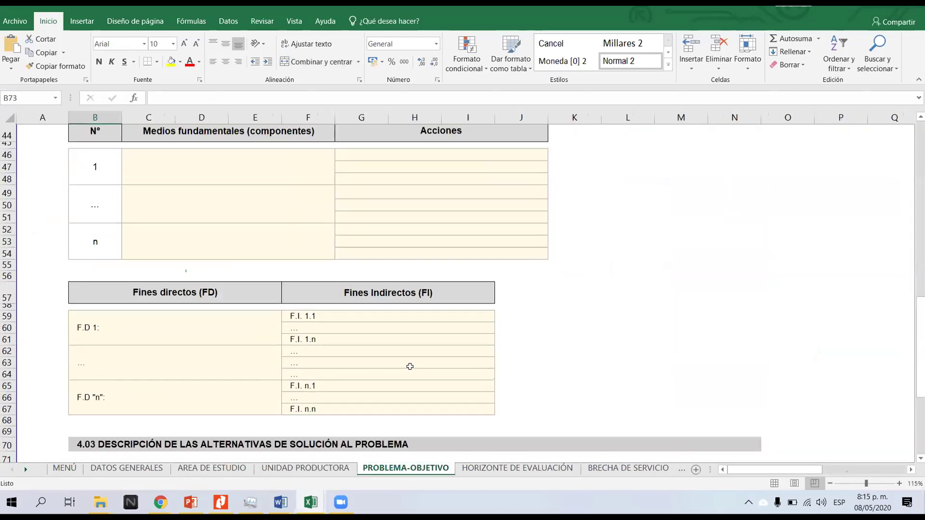
{"action": "left_click", "coordinate": [517, 468]}
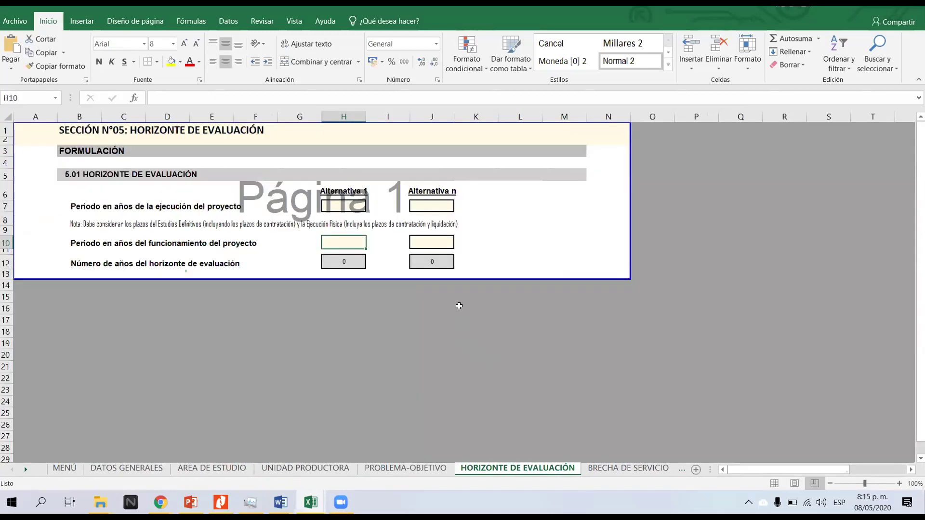
{"action": "left_click", "coordinate": [627, 468]}
{"action": "left_click", "coordinate": [654, 470]}
{"action": "scroll", "coordinate": [503, 367], "scroll_direction": "up", "scroll_amount": 2}
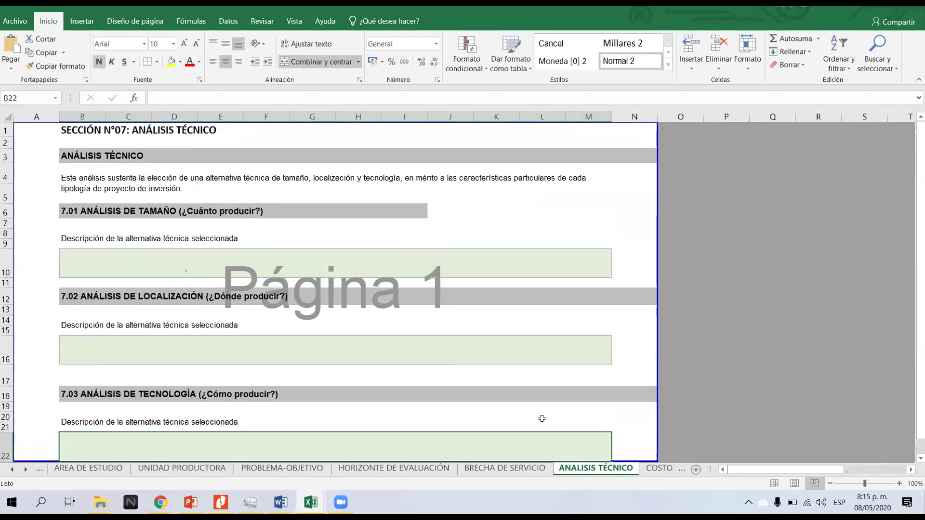
- Review the remaining Formato N° 06-A sheets from COSTO TOTAL through SOSTENIBILIDAD and IMPACTO AMBIENTAL to FIRMAS
{"action": "left_click", "coordinate": [656, 468]}
{"action": "left_click", "coordinate": [651, 467]}
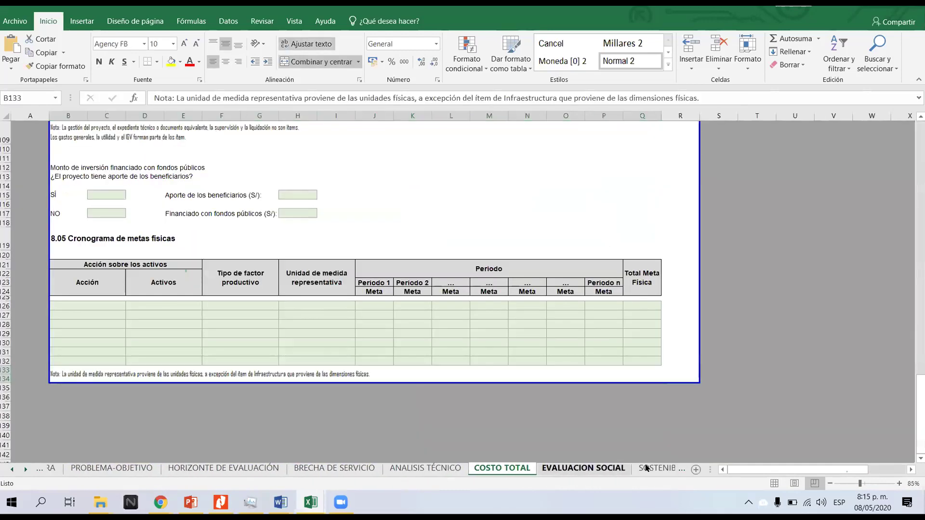
{"action": "left_click", "coordinate": [651, 469]}
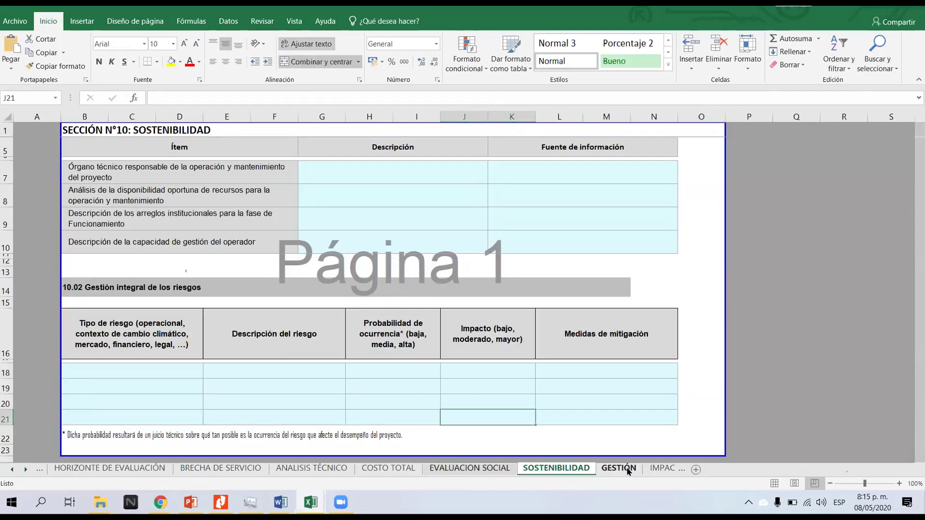
{"action": "left_click", "coordinate": [620, 468]}
{"action": "key", "text": "ctrl+Page_Down"}
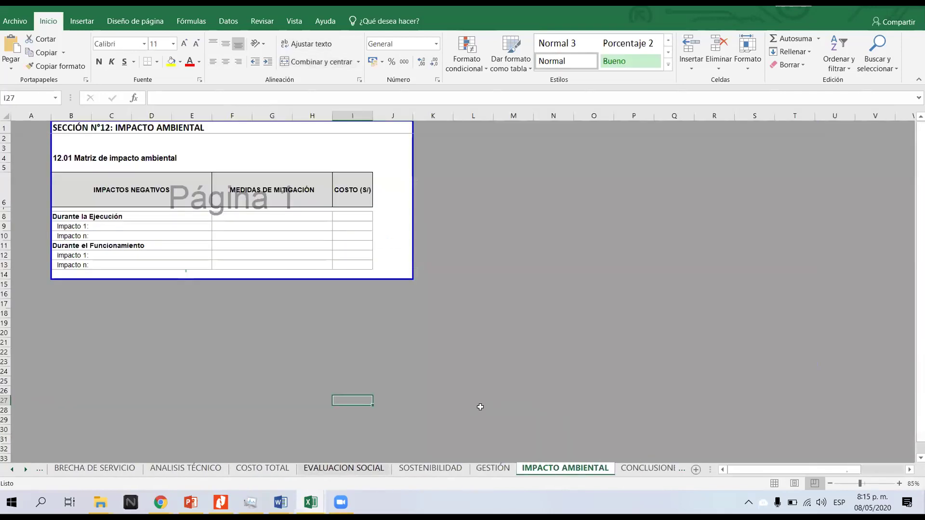
{"action": "left_click", "coordinate": [648, 467]}
{"action": "left_click", "coordinate": [613, 468]}
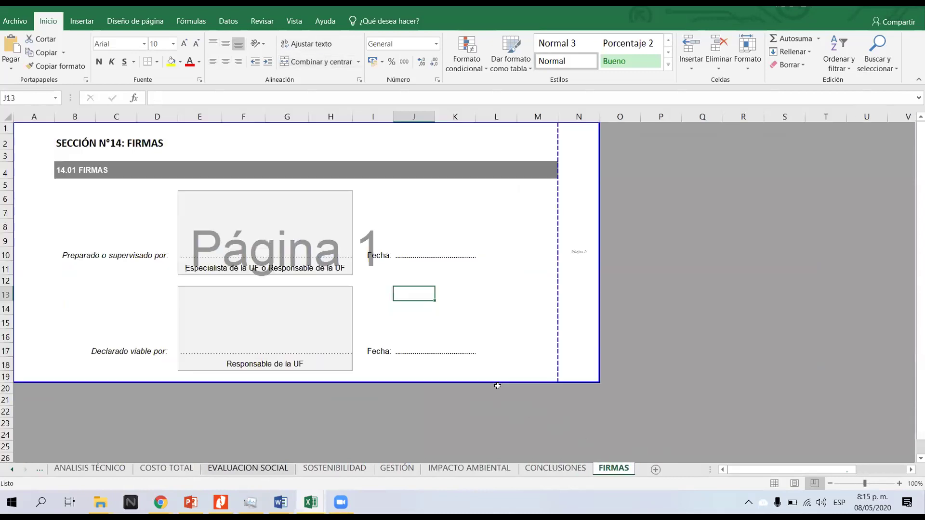
- Move the vertical page break on the FIRMAS sheet out past the form's outer edge so it fits one page
{"action": "left_click", "coordinate": [227, 243]}
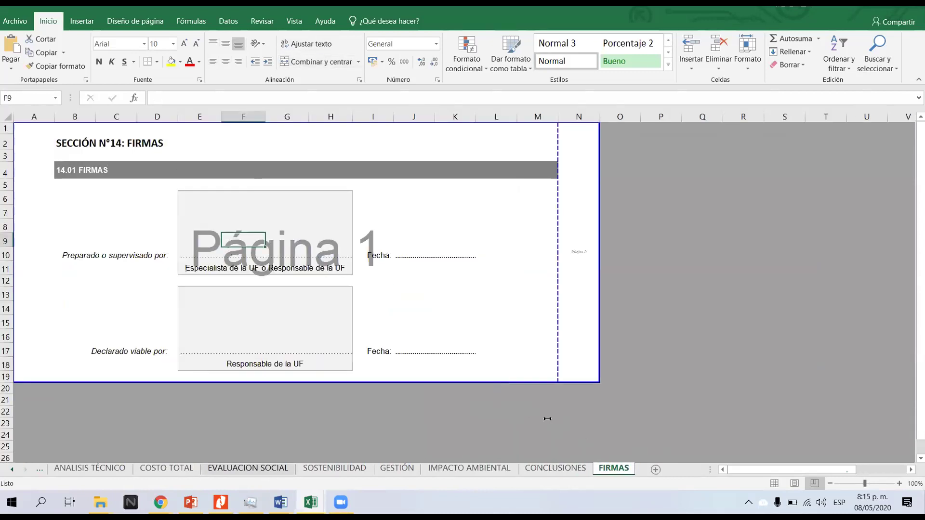
{"action": "left_click_drag", "start_coordinate": [558, 260], "coordinate": [615, 263]}
{"action": "left_click", "coordinate": [318, 280]}
{"action": "left_click", "coordinate": [150, 296]}
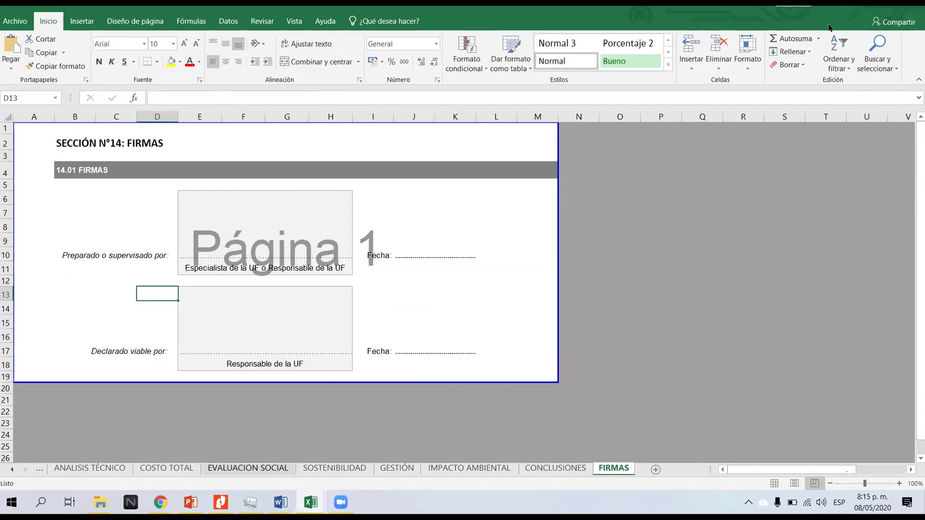
- Put the Formato N° 06-A window away and bring up the formato7a_directiva001 workbook
{"action": "left_click_drag", "start_coordinate": [829, 26], "coordinate": [592, 134]}
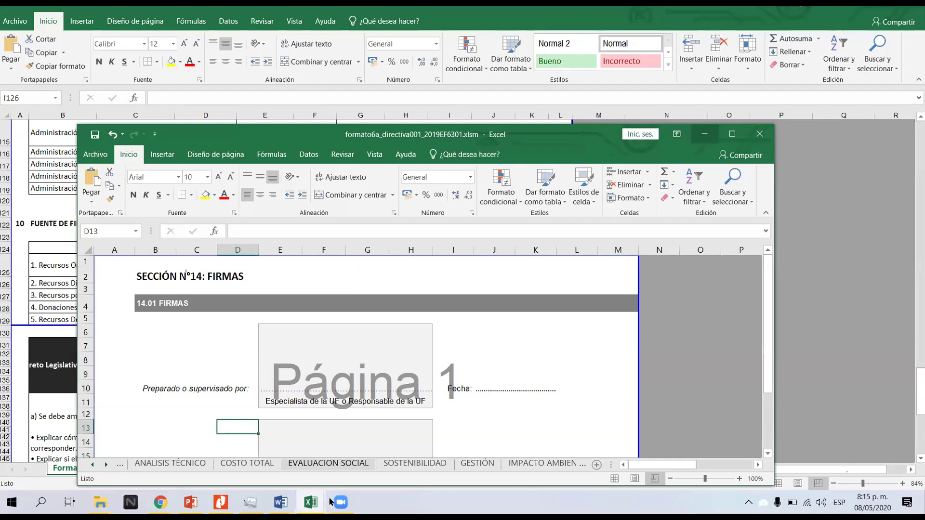
{"action": "left_click", "coordinate": [312, 502]}
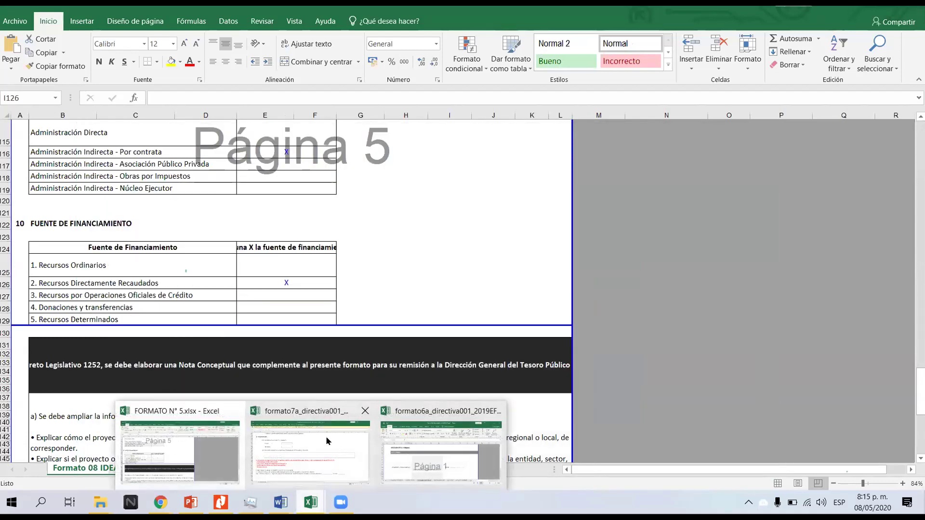
{"action": "left_click", "coordinate": [327, 441]}
{"action": "scroll", "coordinate": [687, 159], "scroll_direction": "up", "scroll_amount": 6}
{"action": "left_click", "coordinate": [528, 40]}
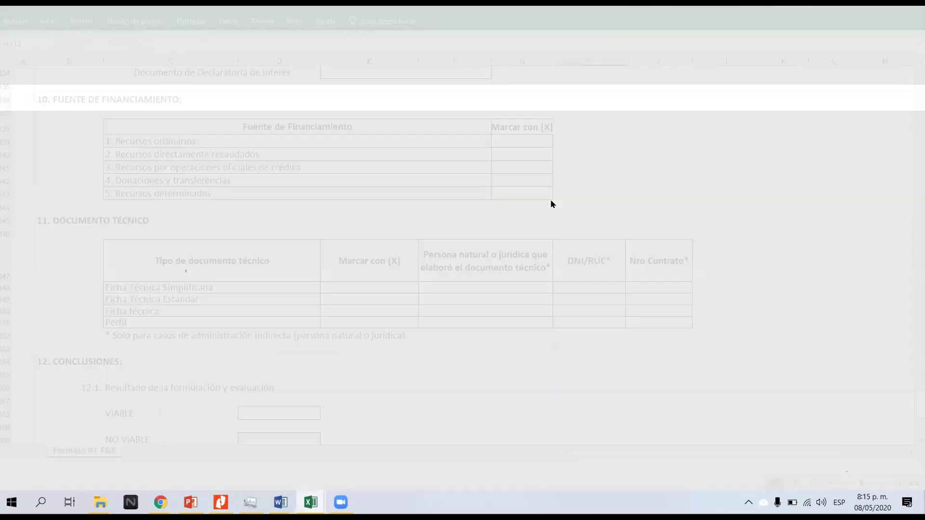
- Return to the beginning of Formato N° 07-A, Registro de Proyecto de Inversión, and select its title cell
{"action": "scroll", "coordinate": [661, 259], "scroll_direction": "up", "scroll_amount": 1}
{"action": "scroll", "coordinate": [859, 357], "scroll_direction": "up", "scroll_amount": 20}
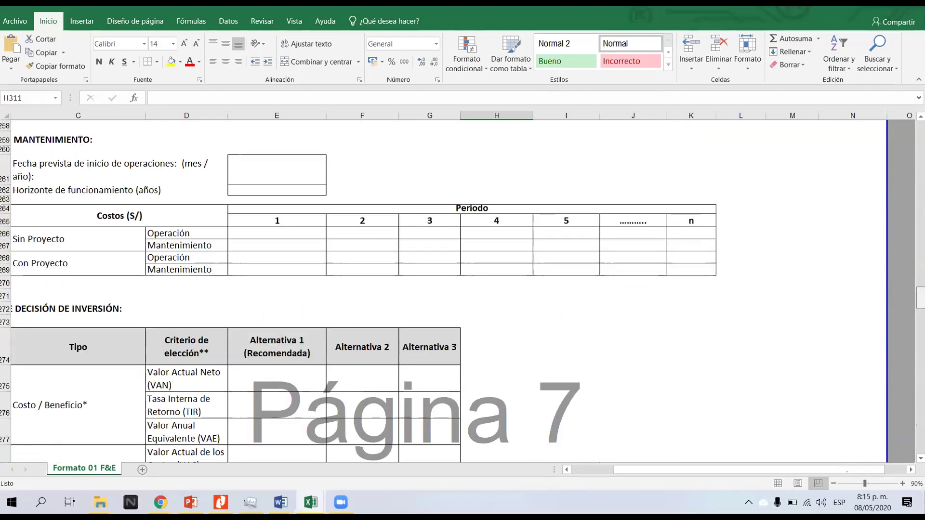
{"action": "scroll", "coordinate": [448, 289], "scroll_direction": "up", "scroll_amount": 20}
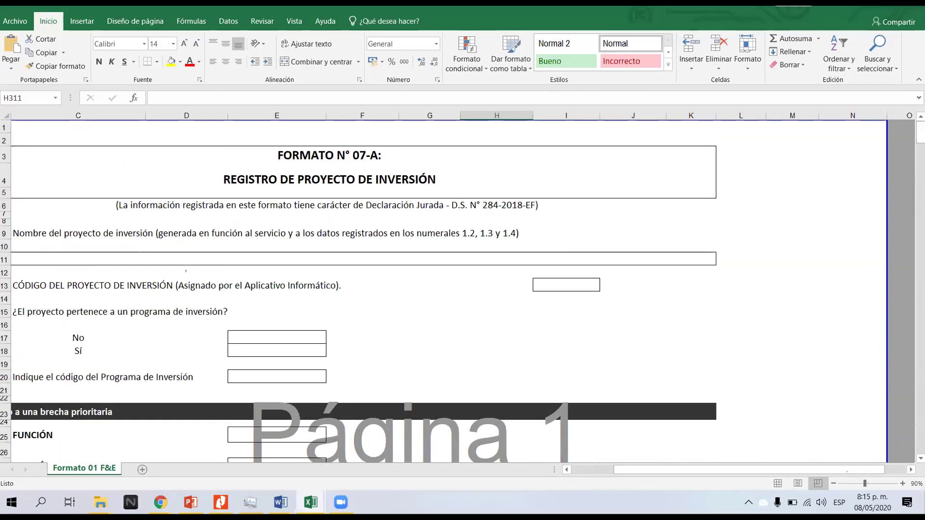
{"action": "scroll", "coordinate": [518, 407], "scroll_direction": "left", "scroll_amount": 2}
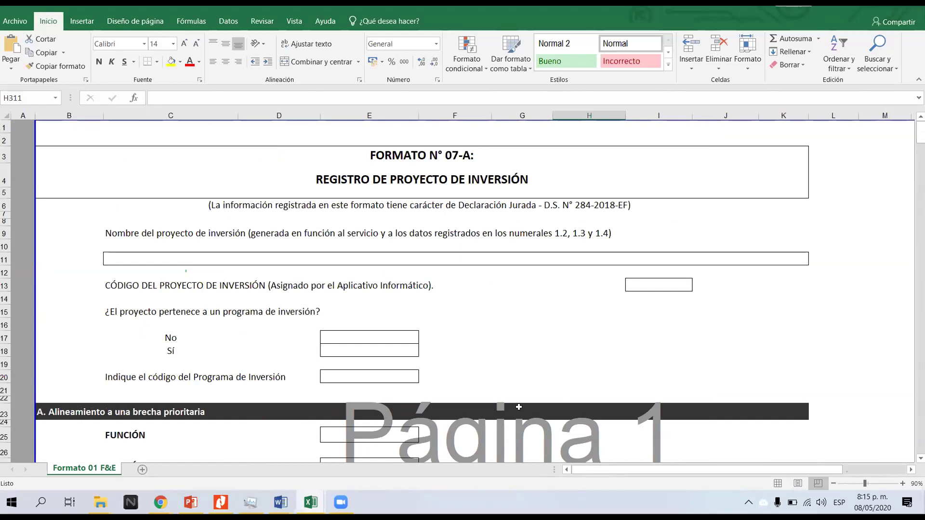
{"action": "left_click", "coordinate": [427, 176]}
{"action": "left_click", "coordinate": [397, 155]}
- Review Formato N° 07-A from the gap alignment section down to the conclusions and upload documents, then back to section 8 on sustainability
{"action": "scroll", "coordinate": [395, 291], "scroll_direction": "down", "scroll_amount": 10}
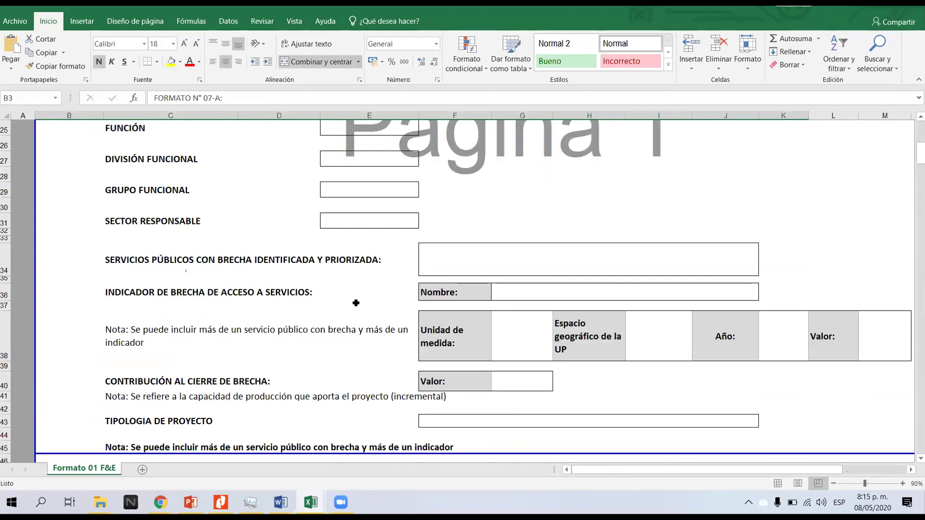
{"action": "scroll", "coordinate": [355, 303], "scroll_direction": "down", "scroll_amount": 20}
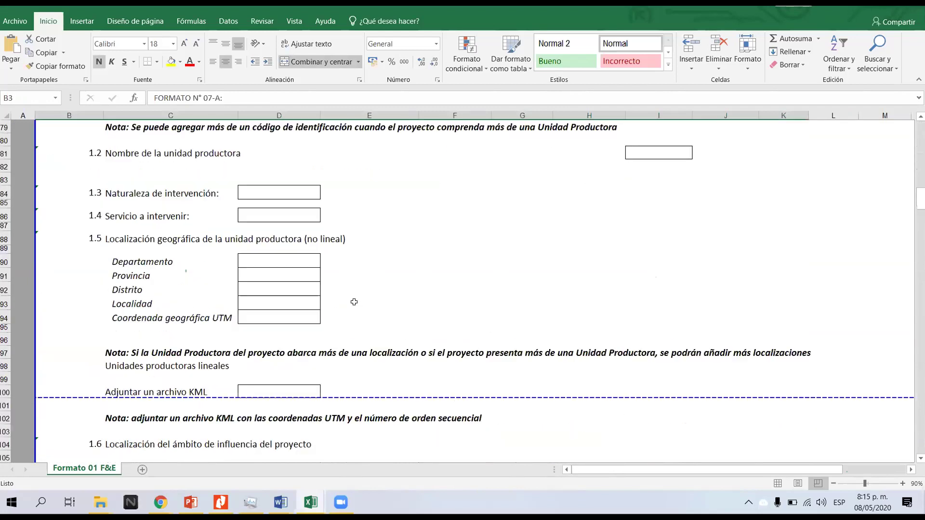
{"action": "scroll", "coordinate": [354, 302], "scroll_direction": "down", "scroll_amount": 3}
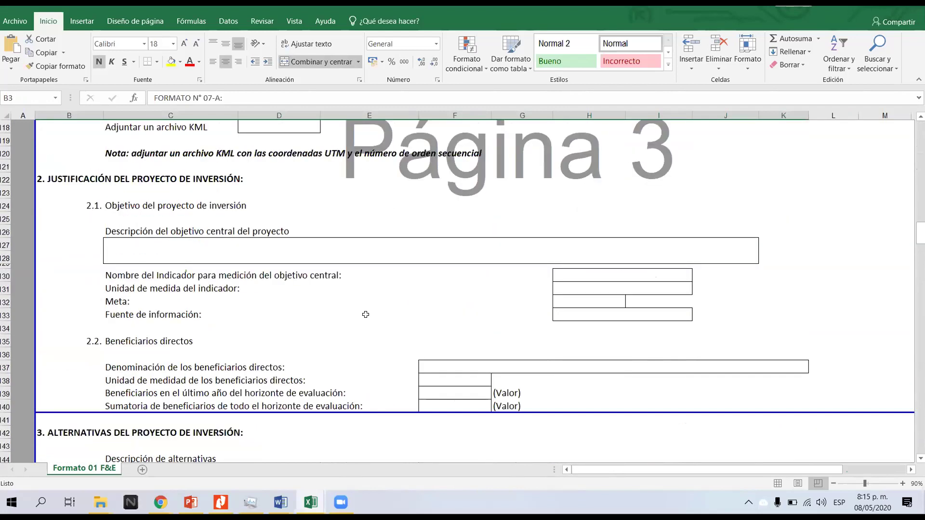
{"action": "scroll", "coordinate": [366, 314], "scroll_direction": "down", "scroll_amount": 20}
{"action": "scroll", "coordinate": [354, 323], "scroll_direction": "down", "scroll_amount": 20}
{"action": "scroll", "coordinate": [359, 325], "scroll_direction": "down", "scroll_amount": 20}
{"action": "scroll", "coordinate": [385, 336], "scroll_direction": "down", "scroll_amount": 9}
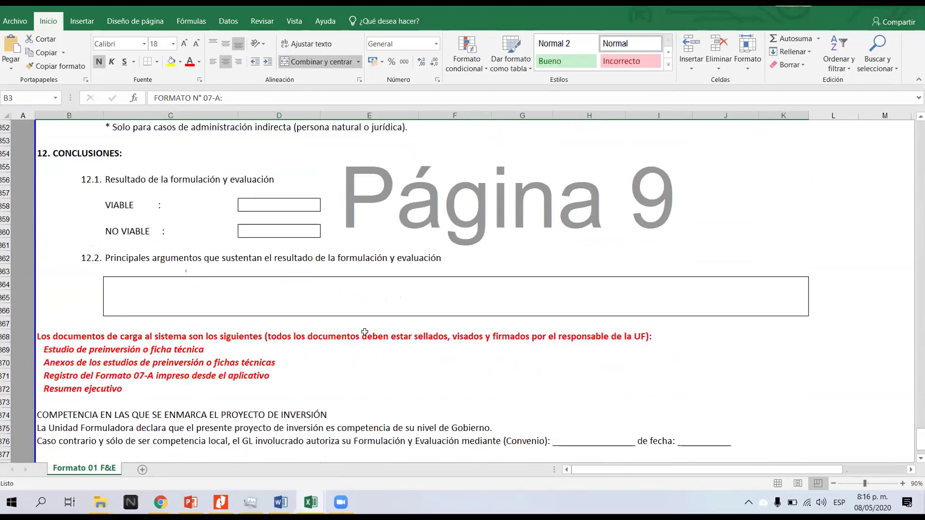
{"action": "scroll", "coordinate": [368, 326], "scroll_direction": "down", "scroll_amount": 4}
{"action": "scroll", "coordinate": [368, 327], "scroll_direction": "up", "scroll_amount": 12}
{"action": "scroll", "coordinate": [604, 219], "scroll_direction": "up", "scroll_amount": 14}
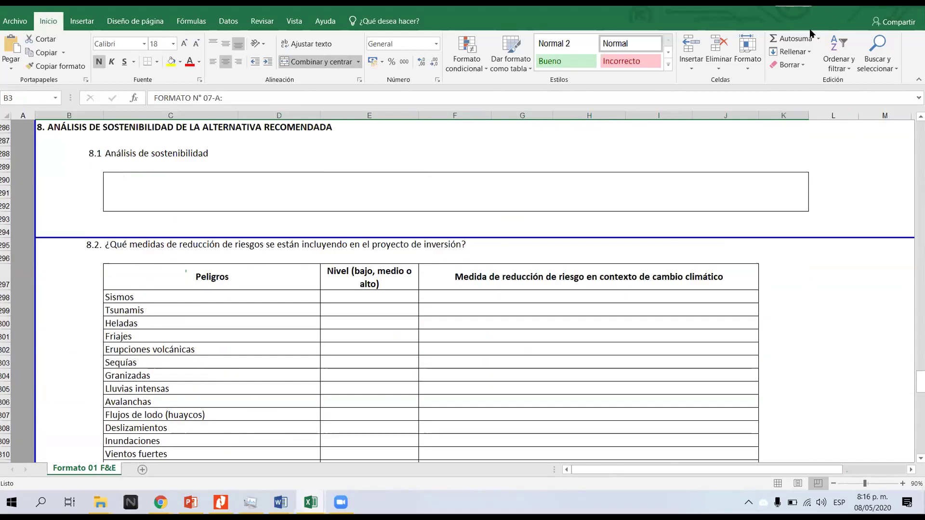
- Snap the Formato N° 07-A window to half the screen and go back through its cost tables to the form's heading
{"action": "key", "text": "super+Left"}
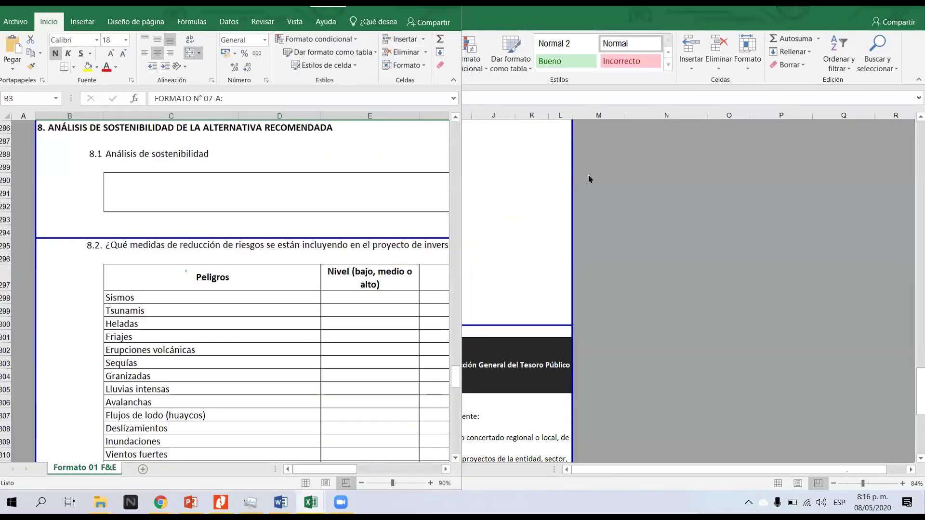
{"action": "scroll", "coordinate": [275, 241], "scroll_direction": "up", "scroll_amount": 13}
{"action": "scroll", "coordinate": [299, 398], "scroll_direction": "up", "scroll_amount": 1}
{"action": "scroll", "coordinate": [314, 376], "scroll_direction": "right", "scroll_amount": 8}
{"action": "scroll", "coordinate": [302, 291], "scroll_direction": "left", "scroll_amount": 6}
{"action": "scroll", "coordinate": [302, 291], "scroll_direction": "up", "scroll_amount": 19}
{"action": "scroll", "coordinate": [354, 473], "scroll_direction": "left", "scroll_amount": 2}
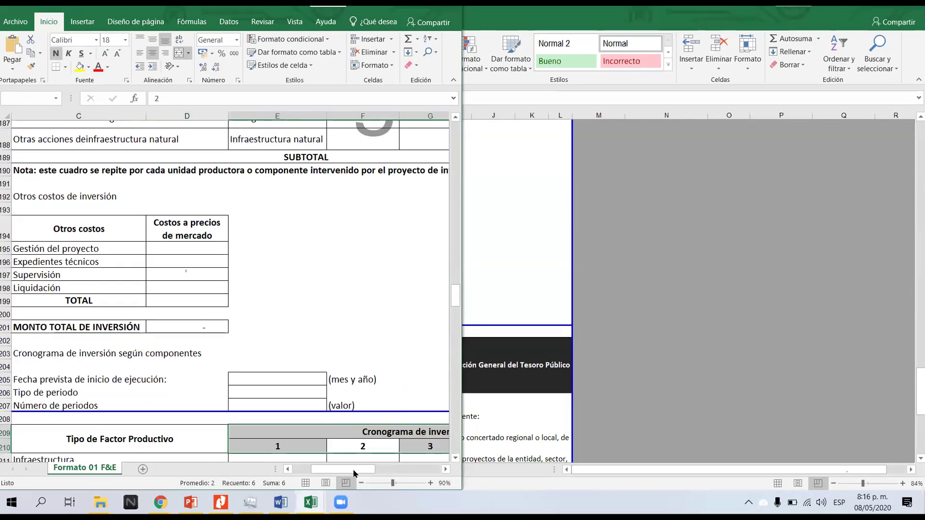
{"action": "scroll", "coordinate": [355, 473], "scroll_direction": "left", "scroll_amount": 2}
{"action": "scroll", "coordinate": [445, 237], "scroll_direction": "up", "scroll_amount": 20}
{"action": "scroll", "coordinate": [446, 237], "scroll_direction": "up", "scroll_amount": 20}
- Point out the project code and investment program fields, restore the window to full size, and select the project name label
{"action": "left_click", "coordinate": [279, 277]}
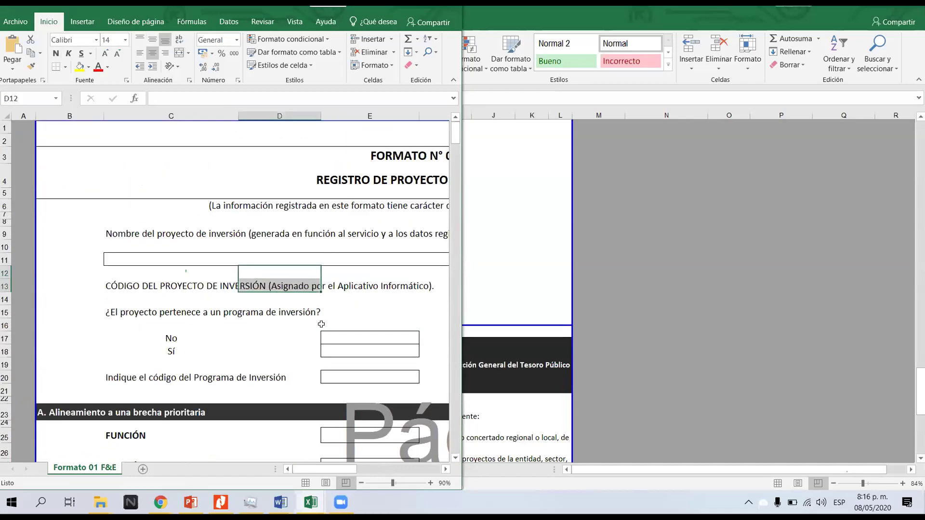
{"action": "left_click", "coordinate": [327, 347]}
{"action": "scroll", "coordinate": [325, 306], "scroll_direction": "down", "scroll_amount": 1}
{"action": "scroll", "coordinate": [323, 281], "scroll_direction": "up", "scroll_amount": 1}
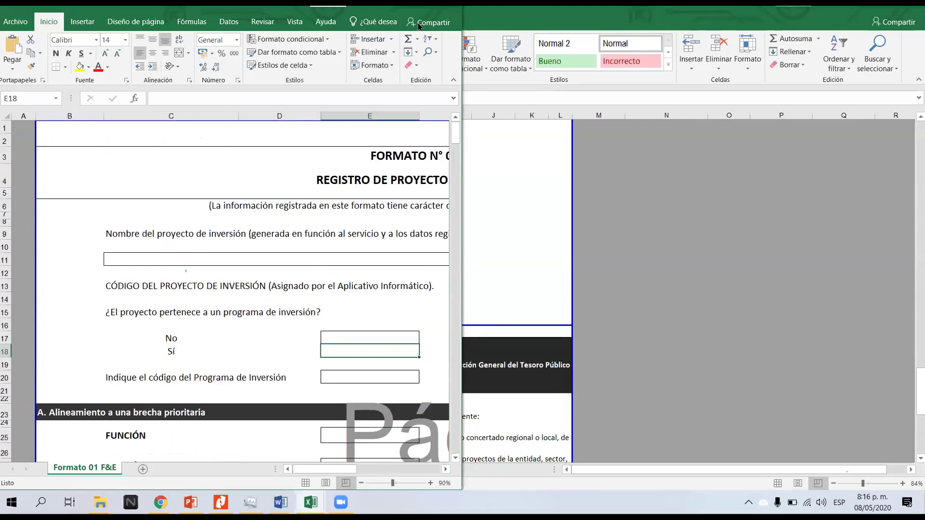
{"action": "double_click", "coordinate": [429, 12]}
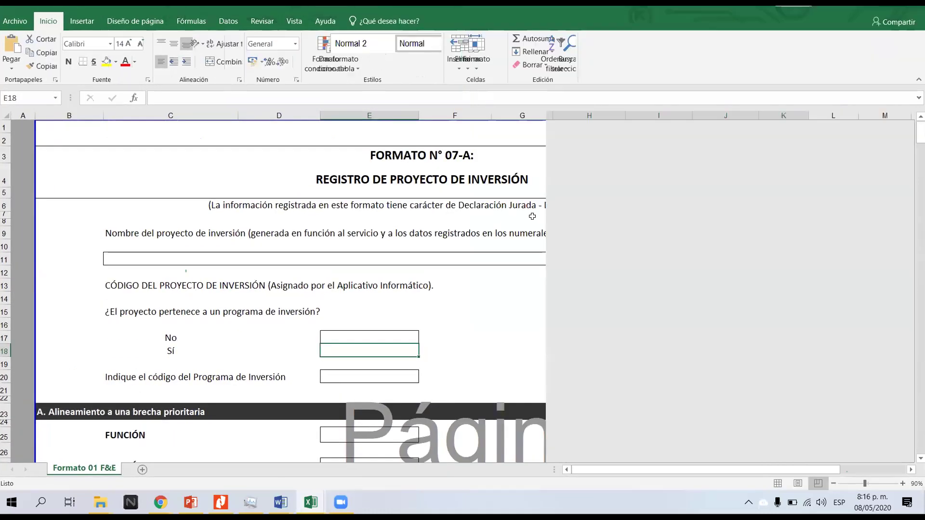
{"action": "left_click", "coordinate": [122, 233]}
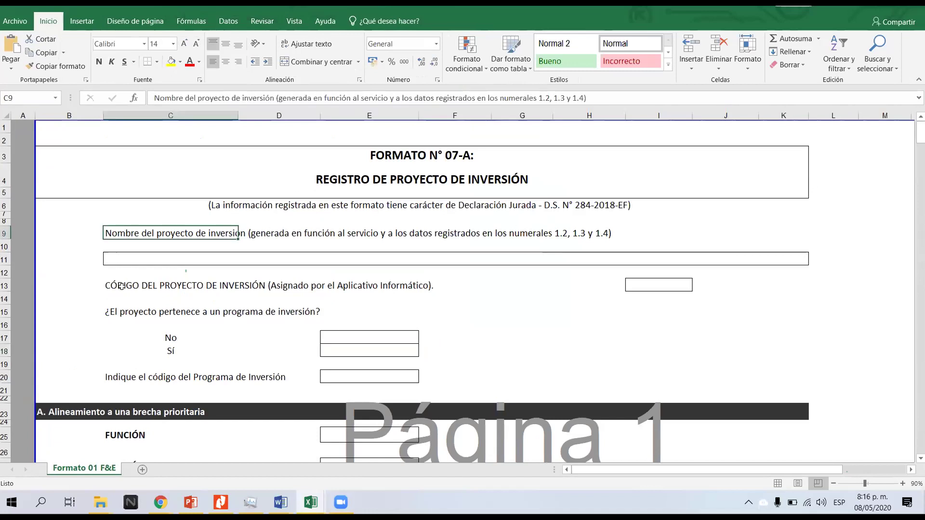
- Point out the project code, investment program, and función through sector responsable fields of Formato N° 07-A
{"action": "left_click", "coordinate": [202, 291]}
{"action": "scroll", "coordinate": [632, 244], "scroll_direction": "down", "scroll_amount": 1}
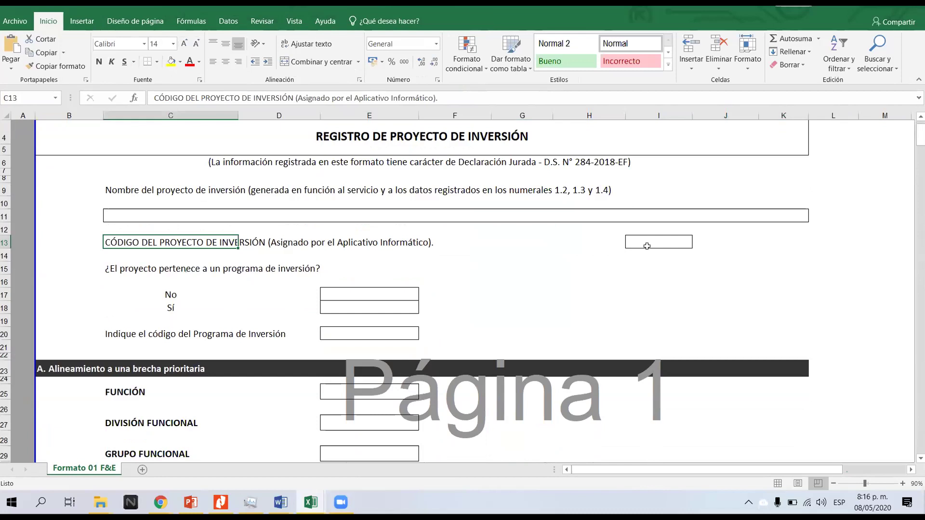
{"action": "left_click", "coordinate": [647, 245]}
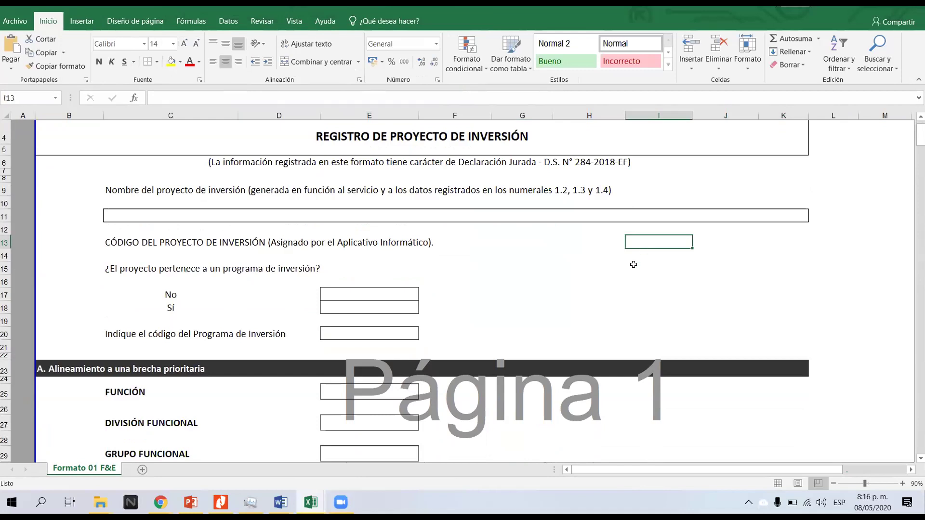
{"action": "left_click", "coordinate": [360, 293]}
{"action": "scroll", "coordinate": [339, 301], "scroll_direction": "down", "scroll_amount": 2}
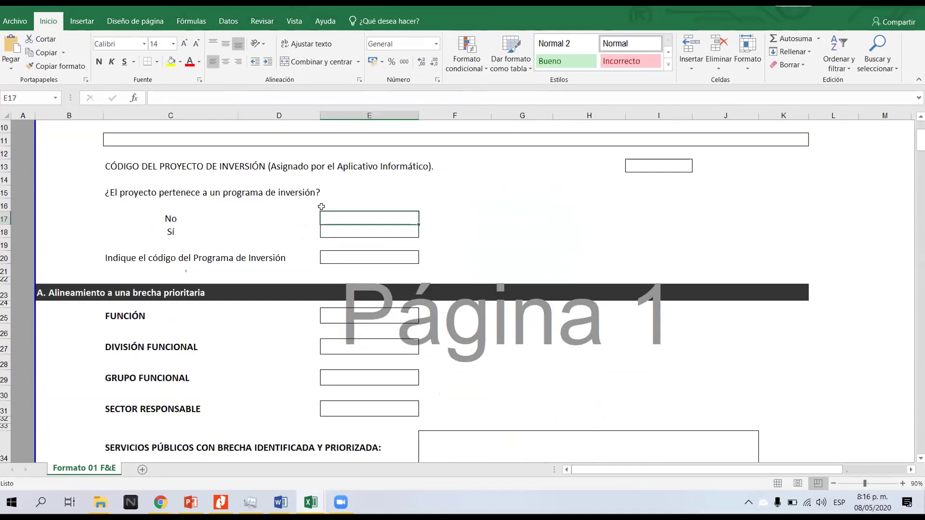
{"action": "left_click", "coordinate": [357, 252]}
{"action": "scroll", "coordinate": [336, 242], "scroll_direction": "down", "scroll_amount": 4}
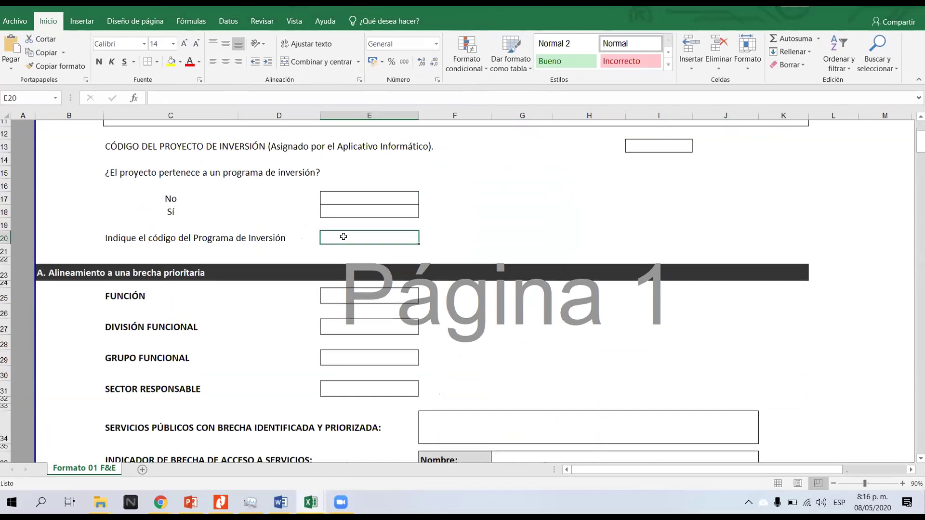
{"action": "left_click", "coordinate": [342, 153]}
{"action": "left_click", "coordinate": [348, 193]}
{"action": "left_click", "coordinate": [352, 218]}
{"action": "left_click", "coordinate": [364, 250]}
- Shade the Función to Sector Responsable block of section A in orange
{"action": "left_click_drag", "start_coordinate": [87, 145], "coordinate": [480, 270]}
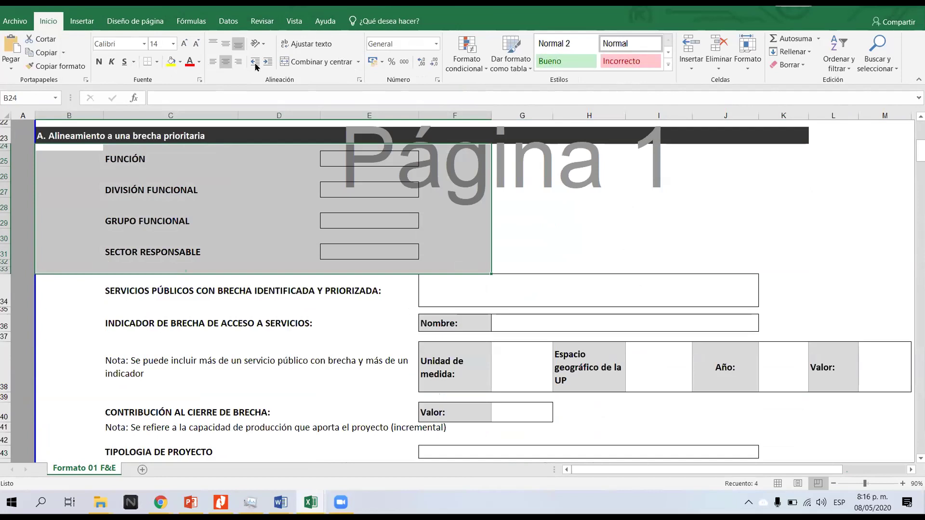
{"action": "left_click", "coordinate": [180, 62]}
{"action": "left_click", "coordinate": [190, 153]}
{"action": "left_click", "coordinate": [578, 270]}
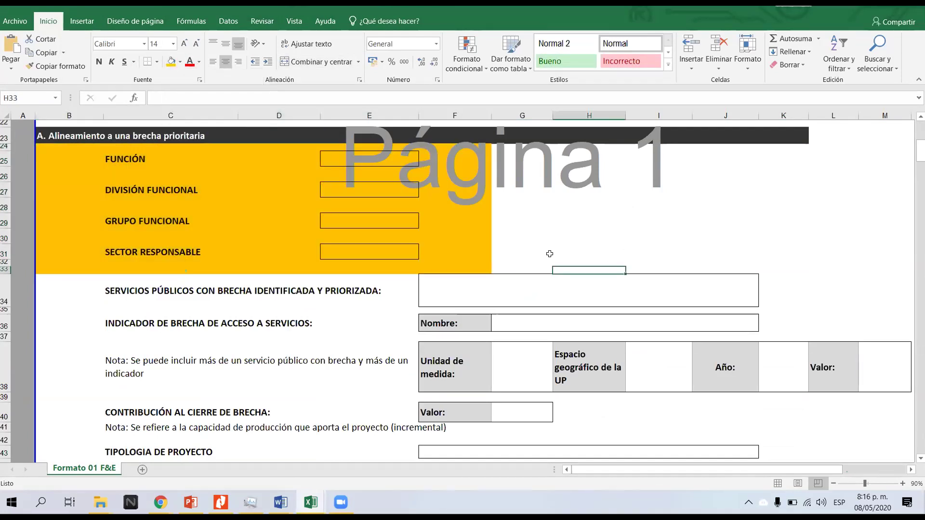
- Shade the rest of section A, from Servicios Públicos con Brecha to the note under Tipología de Proyecto, in the same orange
{"action": "scroll", "coordinate": [403, 293], "scroll_direction": "down", "scroll_amount": 2}
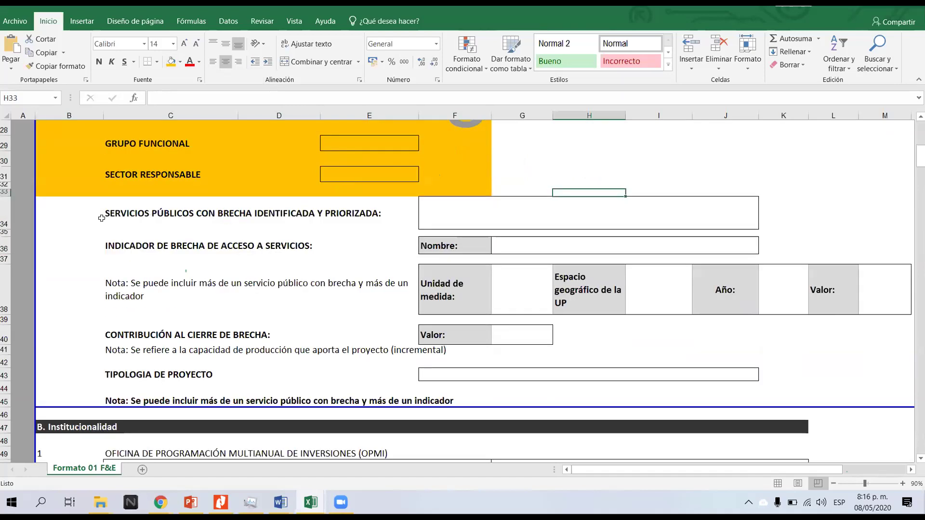
{"action": "mouse_move", "coordinate": [67, 212]}
{"action": "left_mouse_down"}
{"action": "mouse_move", "coordinate": [834, 377]}
{"action": "mouse_move", "coordinate": [901, 402]}
{"action": "left_mouse_up"}
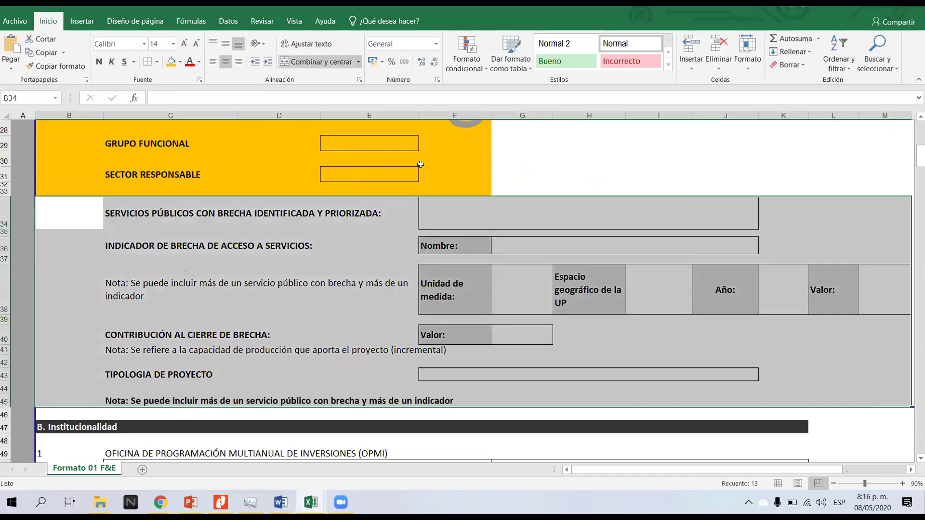
{"action": "left_click", "coordinate": [171, 61]}
{"action": "scroll", "coordinate": [553, 272], "scroll_direction": "up", "scroll_amount": 3}
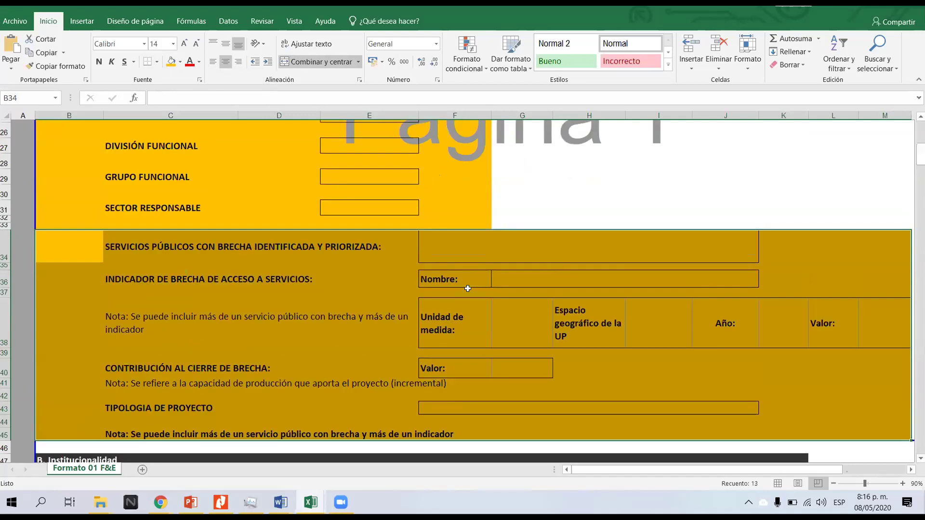
{"action": "left_click", "coordinate": [559, 280]}
{"action": "scroll", "coordinate": [425, 300], "scroll_direction": "up", "scroll_amount": 2}
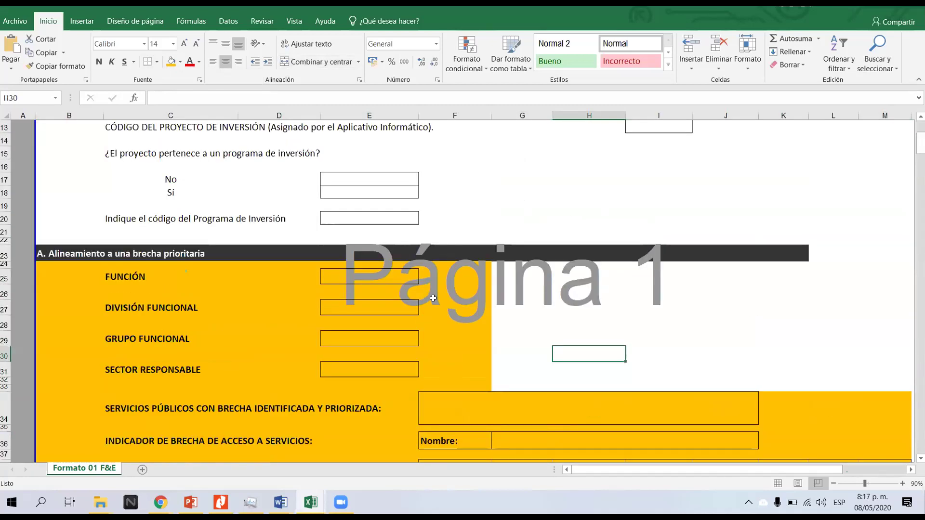
{"action": "scroll", "coordinate": [433, 298], "scroll_direction": "down", "scroll_amount": 3}
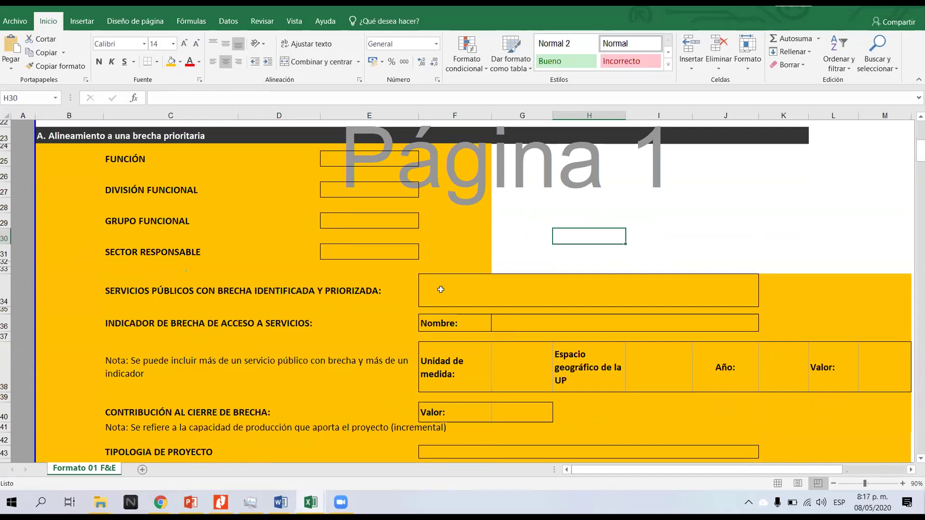
{"action": "scroll", "coordinate": [376, 294], "scroll_direction": "down", "scroll_amount": 2}
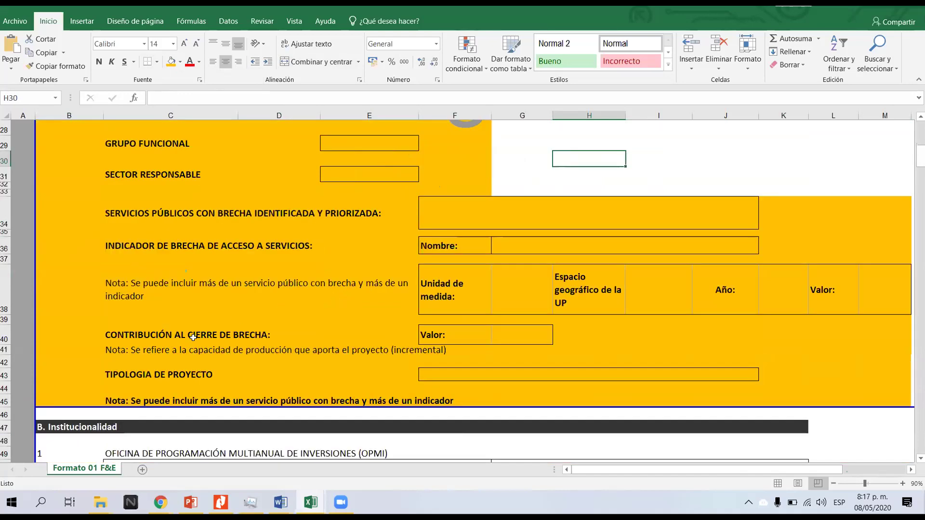
- Shade the whole B. Institucionalidad section, from the OPMI table through the UEP table, in yellow
{"action": "scroll", "coordinate": [274, 290], "scroll_direction": "down", "scroll_amount": 3}
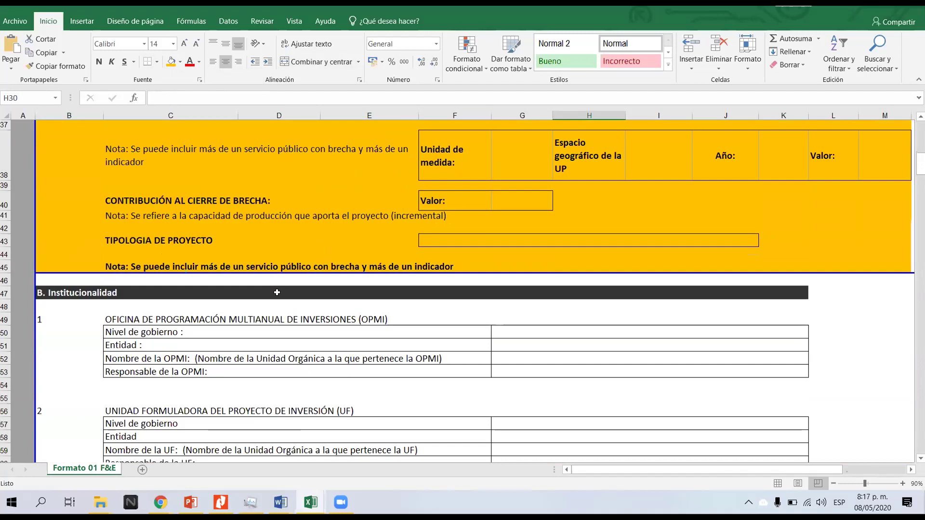
{"action": "scroll", "coordinate": [208, 294], "scroll_direction": "down", "scroll_amount": 3}
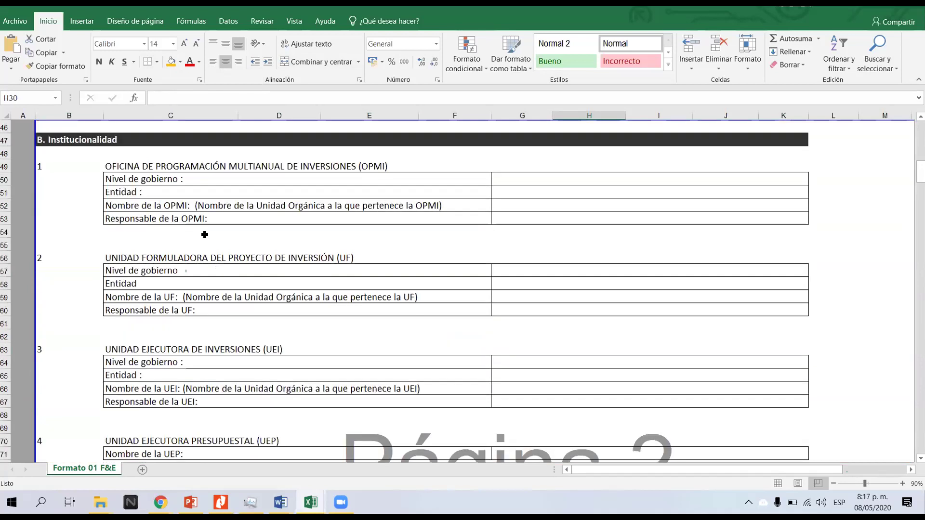
{"action": "mouse_move", "coordinate": [86, 159]}
{"action": "left_mouse_down"}
{"action": "mouse_move", "coordinate": [99, 187]}
{"action": "mouse_move", "coordinate": [644, 347]}
{"action": "mouse_move", "coordinate": [686, 409]}
{"action": "mouse_move", "coordinate": [602, 389]}
{"action": "left_mouse_up"}
{"action": "scroll", "coordinate": [613, 354], "scroll_direction": "down", "scroll_amount": 4}
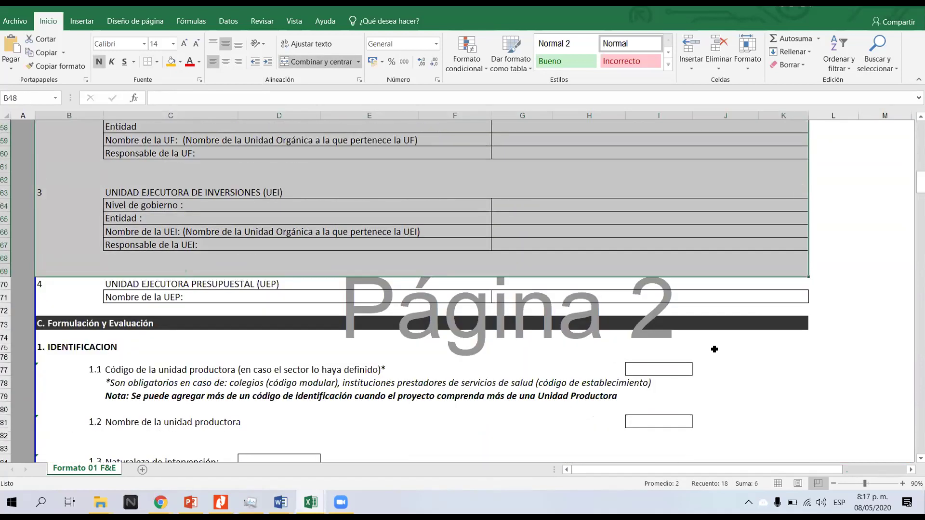
{"action": "scroll", "coordinate": [820, 376], "scroll_direction": "up", "scroll_amount": 4}
{"action": "left_click_drag", "start_coordinate": [834, 380], "coordinate": [62, 140]}
{"action": "left_click", "coordinate": [179, 61]}
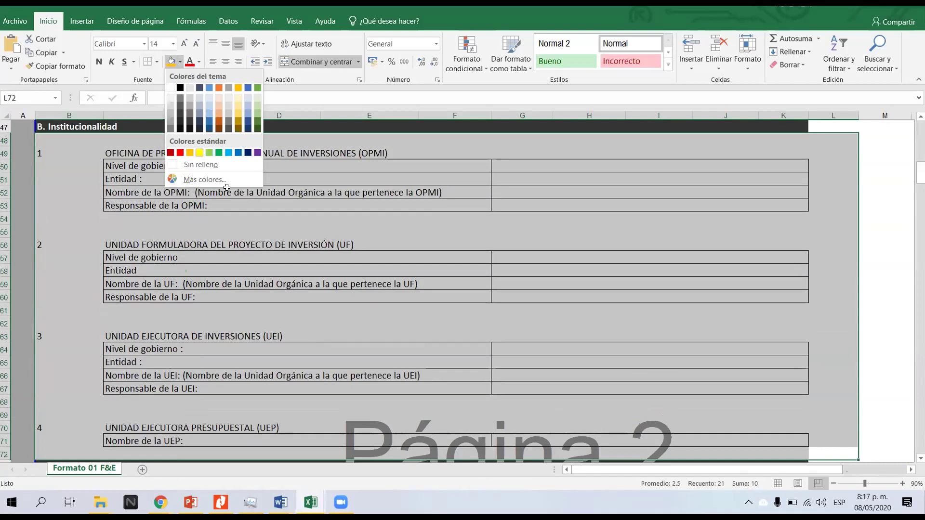
{"action": "left_click", "coordinate": [200, 154]}
{"action": "left_click", "coordinate": [316, 230]}
- Review section C from identification through the section 5 physical goals and cost tables, pointing out the central objective description box
{"action": "scroll", "coordinate": [329, 311], "scroll_direction": "down", "scroll_amount": 10}
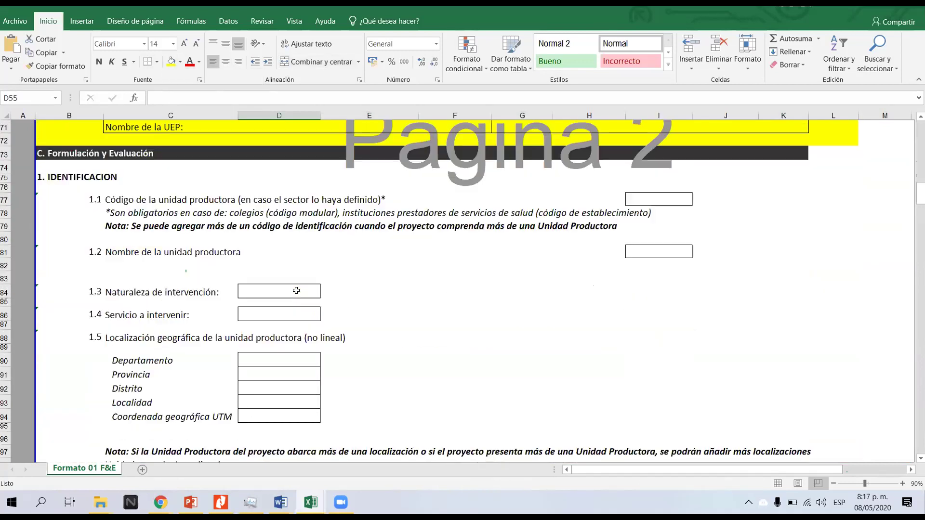
{"action": "scroll", "coordinate": [300, 301], "scroll_direction": "up", "scroll_amount": 1}
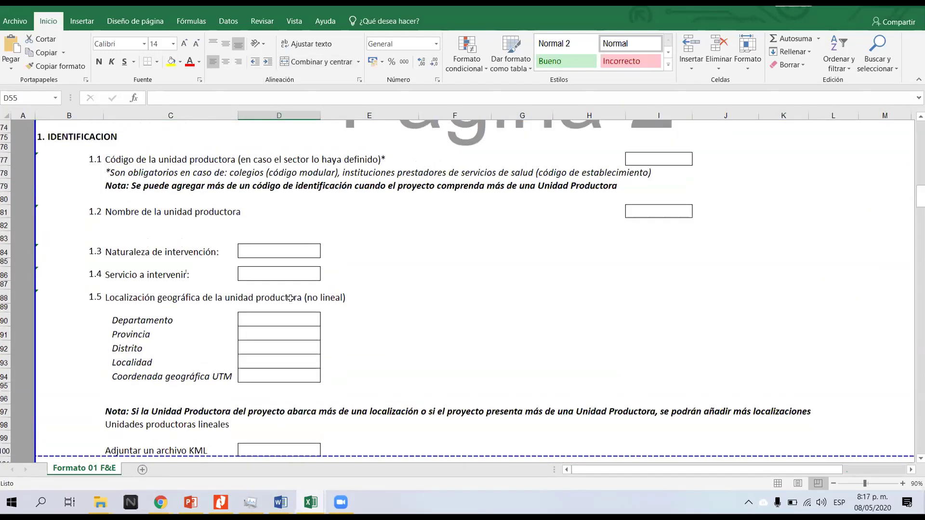
{"action": "scroll", "coordinate": [272, 283], "scroll_direction": "down", "scroll_amount": 5}
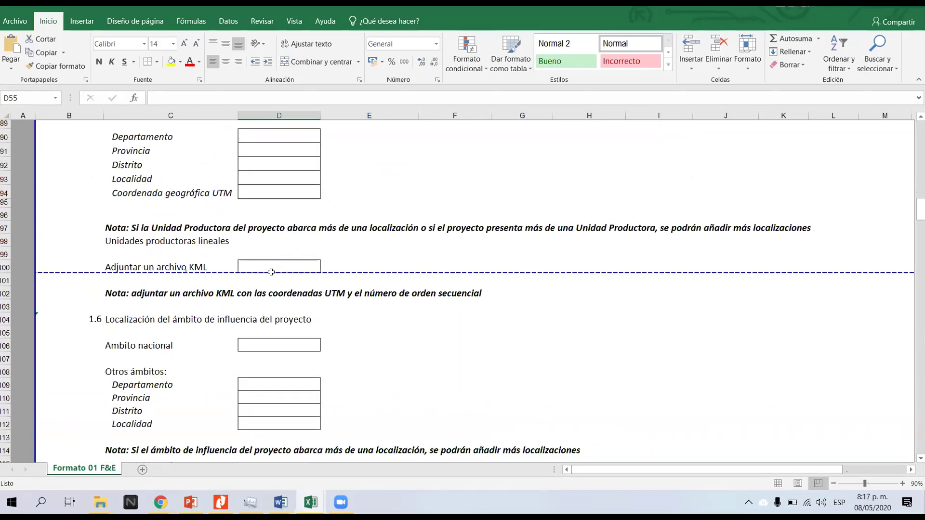
{"action": "scroll", "coordinate": [271, 272], "scroll_direction": "down", "scroll_amount": 10}
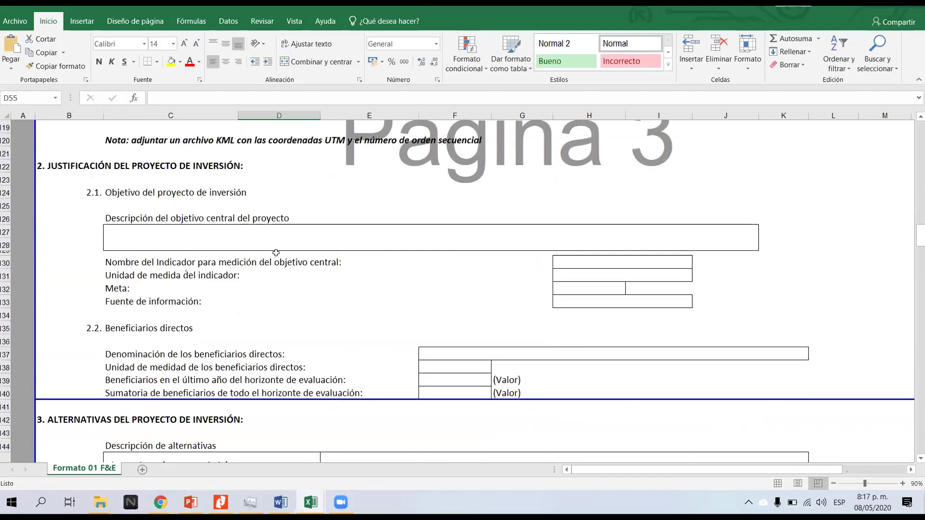
{"action": "left_click", "coordinate": [158, 239]}
{"action": "left_click", "coordinate": [148, 220]}
{"action": "left_click", "coordinate": [201, 257]}
{"action": "left_click", "coordinate": [144, 238]}
{"action": "left_click", "coordinate": [116, 234]}
{"action": "left_click_drag", "start_coordinate": [142, 233], "coordinate": [723, 249]}
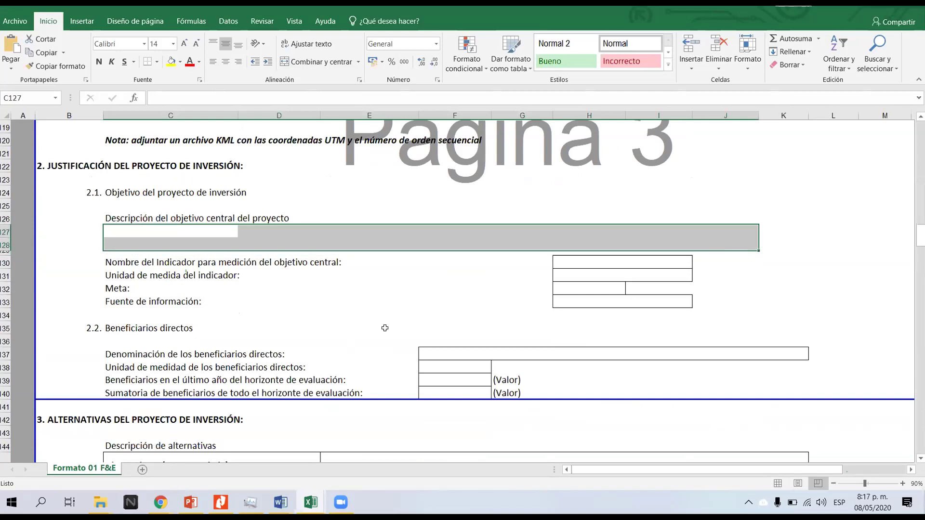
{"action": "scroll", "coordinate": [385, 328], "scroll_direction": "down", "scroll_amount": 16}
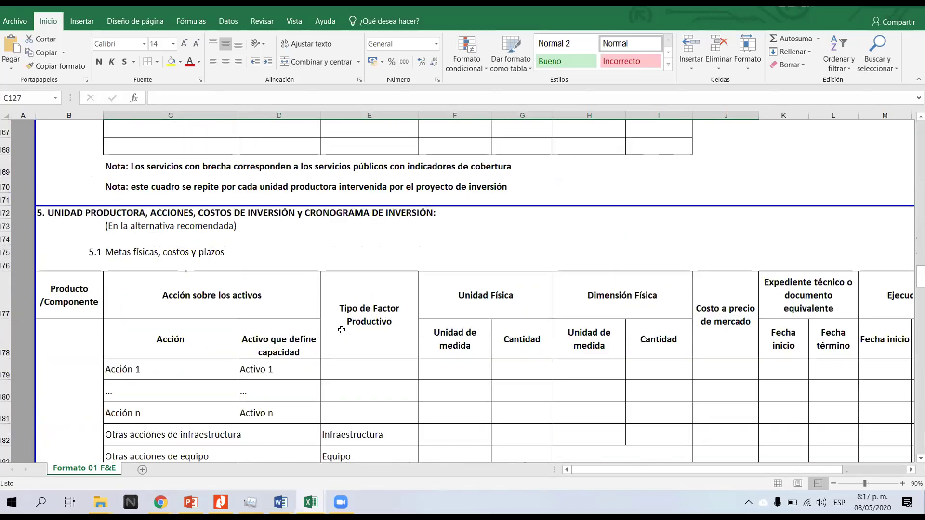
{"action": "scroll", "coordinate": [342, 330], "scroll_direction": "down", "scroll_amount": 20}
{"action": "scroll", "coordinate": [424, 263], "scroll_direction": "up", "scroll_amount": 18}
- Snap the Formato N° 07-A workbook to half the screen and show its heading at 63% zoom
{"action": "key", "text": "super+Left"}
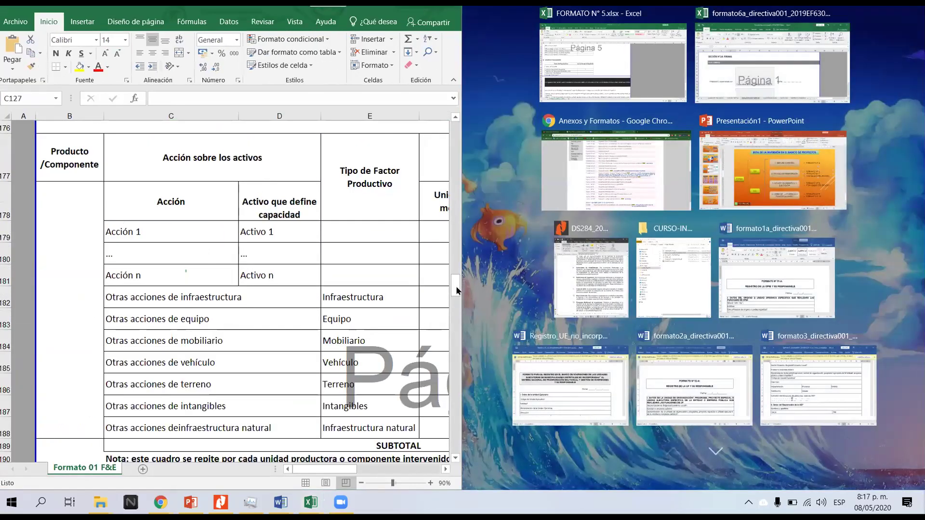
{"action": "left_click", "coordinate": [456, 289]}
{"action": "left_click_drag", "start_coordinate": [456, 285], "coordinate": [456, 133]}
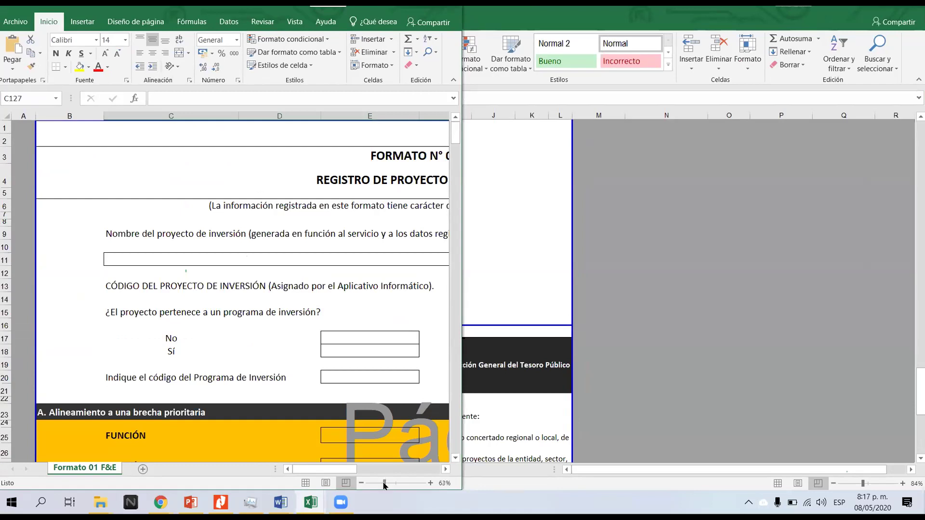
{"action": "left_click_drag", "start_coordinate": [385, 486], "coordinate": [384, 486]}
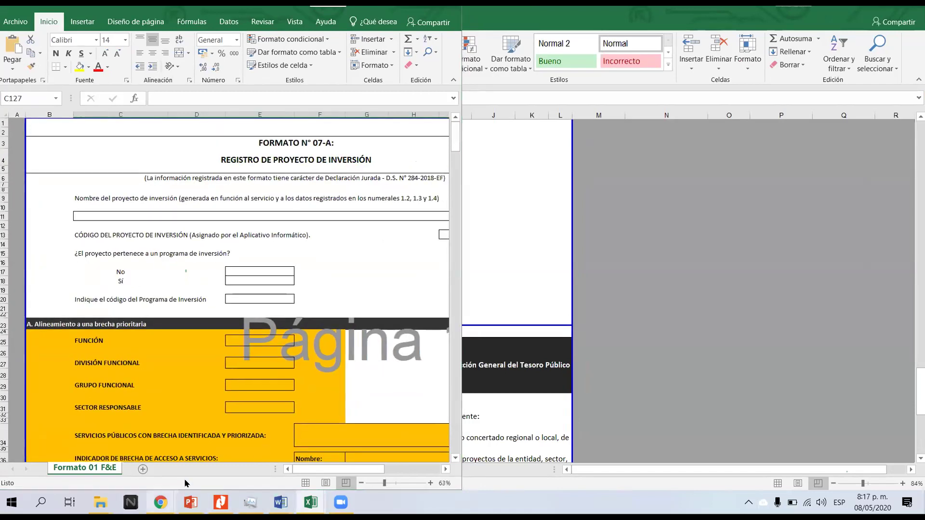
- Switch to the Banco de Inversiones registration page in Chrome and place it beside the workbook
{"action": "left_click", "coordinate": [160, 503]}
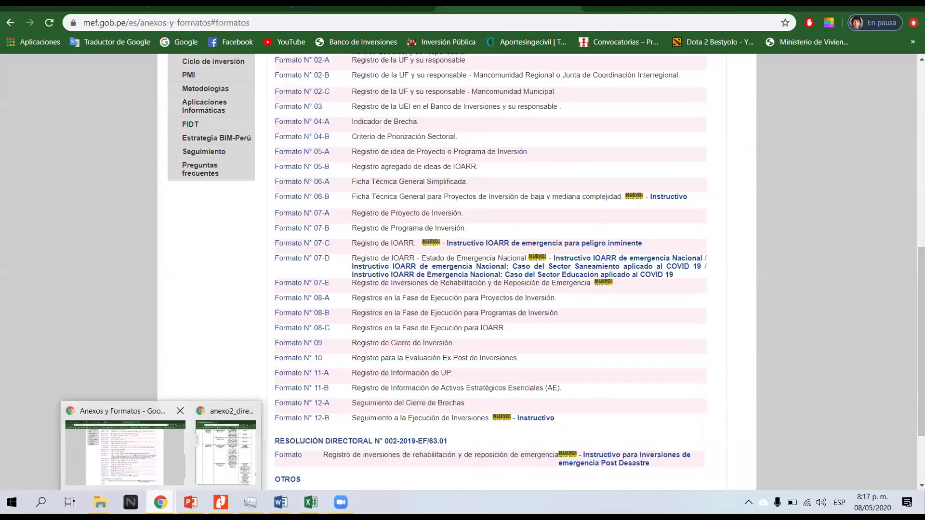
{"action": "left_click", "coordinate": [156, 468]}
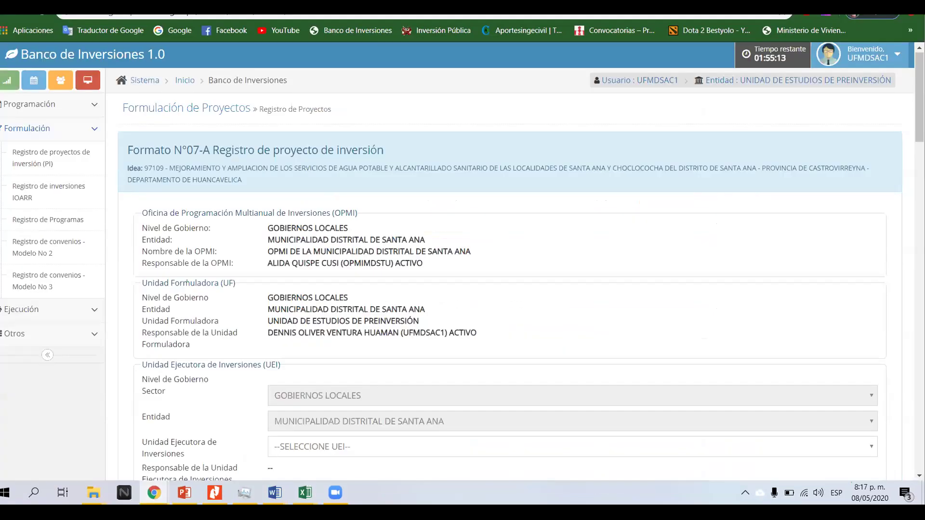
{"action": "key", "text": "super+Down"}
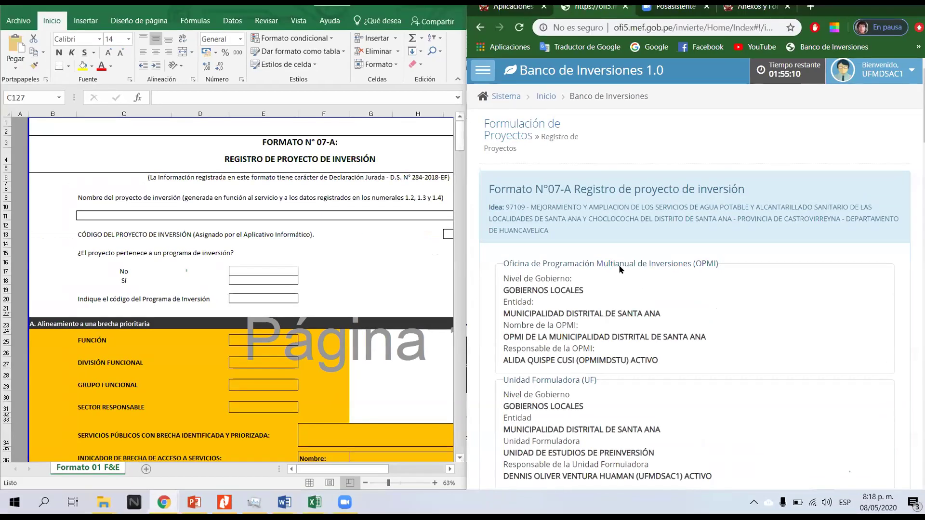
- Choose SUB GERENCIA DE DESARROLLO ECONOMICO as the Unidad Ejecutora de Inversiones in the online Formato N°07-A
{"action": "scroll", "coordinate": [597, 250], "scroll_direction": "down", "scroll_amount": 2}
{"action": "scroll", "coordinate": [573, 221], "scroll_direction": "up", "scroll_amount": 2}
{"action": "left_click_drag", "start_coordinate": [592, 186], "coordinate": [738, 187]}
{"action": "scroll", "coordinate": [670, 229], "scroll_direction": "down", "scroll_amount": 6}
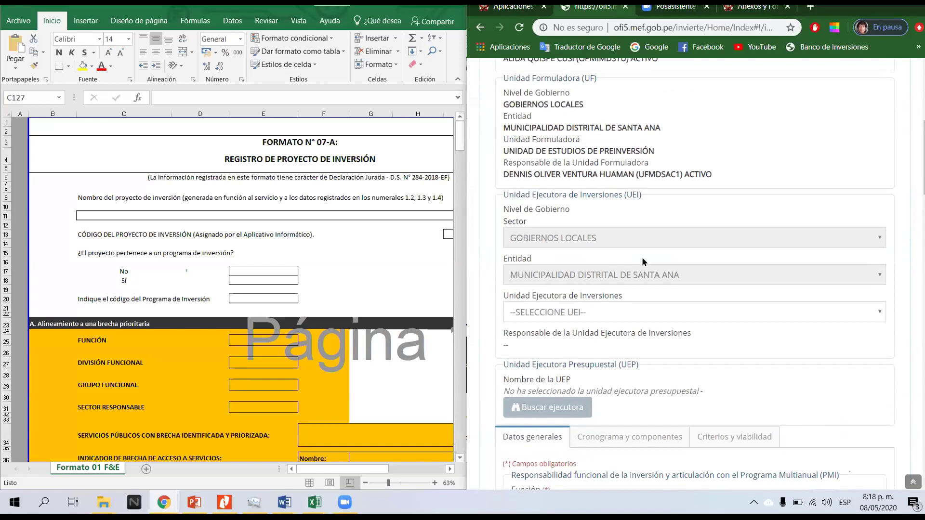
{"action": "left_click", "coordinate": [624, 313]}
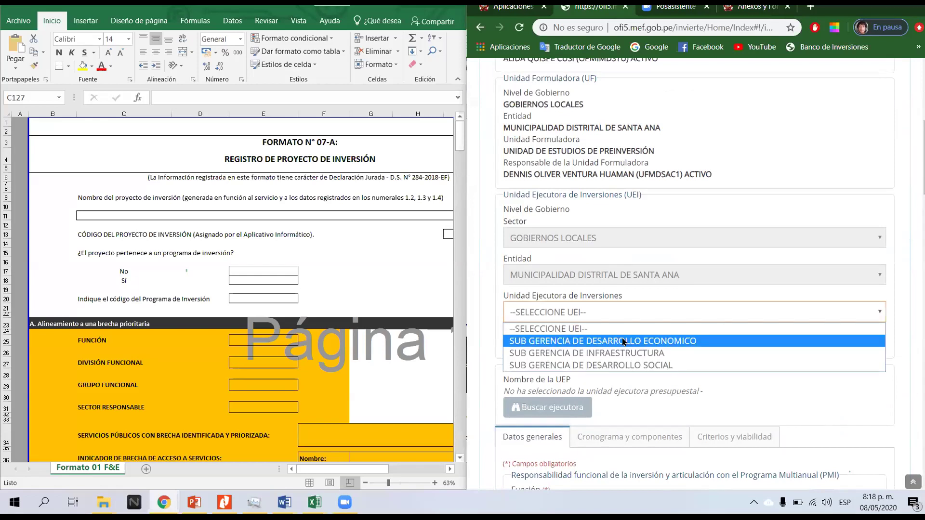
{"action": "left_click", "coordinate": [602, 340]}
- Search the budget executing units by ubigeo and assign MUNICIPALIDAD DISTRITAL DE SANTA ANA as the Unidad Ejecutora Presupuestal
{"action": "scroll", "coordinate": [574, 240], "scroll_direction": "down", "scroll_amount": 4}
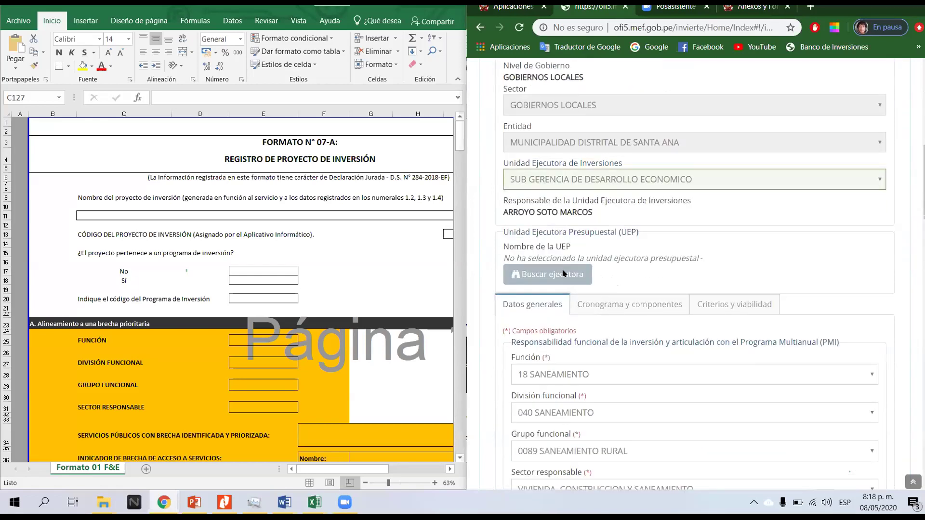
{"action": "scroll", "coordinate": [554, 217], "scroll_direction": "down", "scroll_amount": 3}
{"action": "scroll", "coordinate": [543, 205], "scroll_direction": "up", "scroll_amount": 2}
{"action": "scroll", "coordinate": [543, 204], "scroll_direction": "up", "scroll_amount": 1}
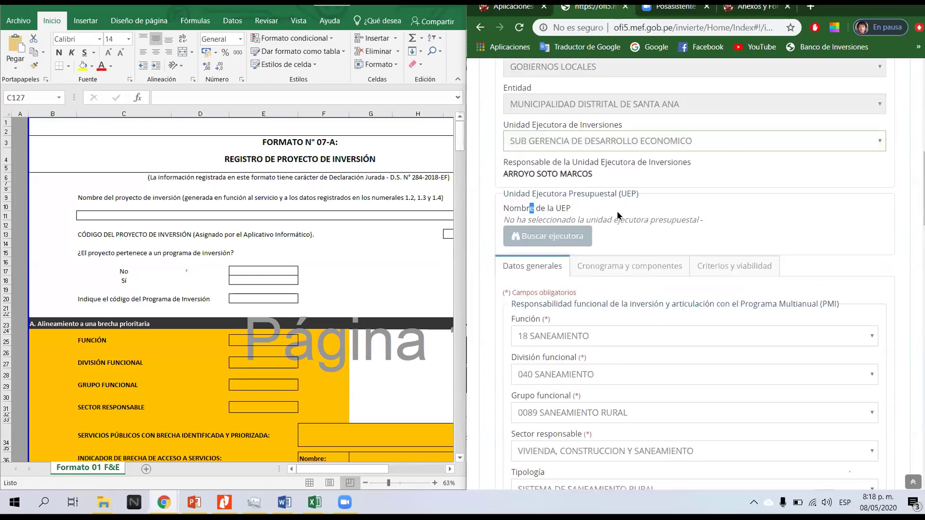
{"action": "left_click", "coordinate": [561, 243]}
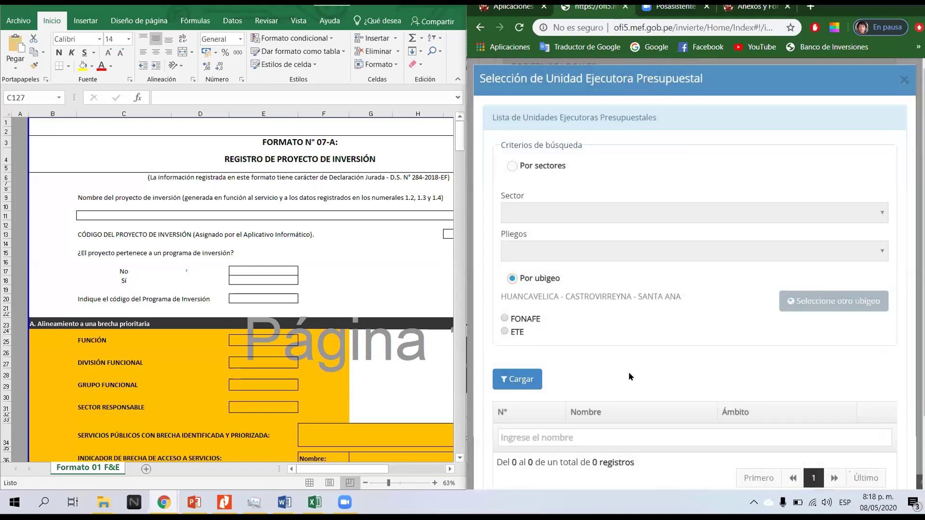
{"action": "scroll", "coordinate": [574, 344], "scroll_direction": "down", "scroll_amount": 3}
{"action": "left_click", "coordinate": [517, 299]}
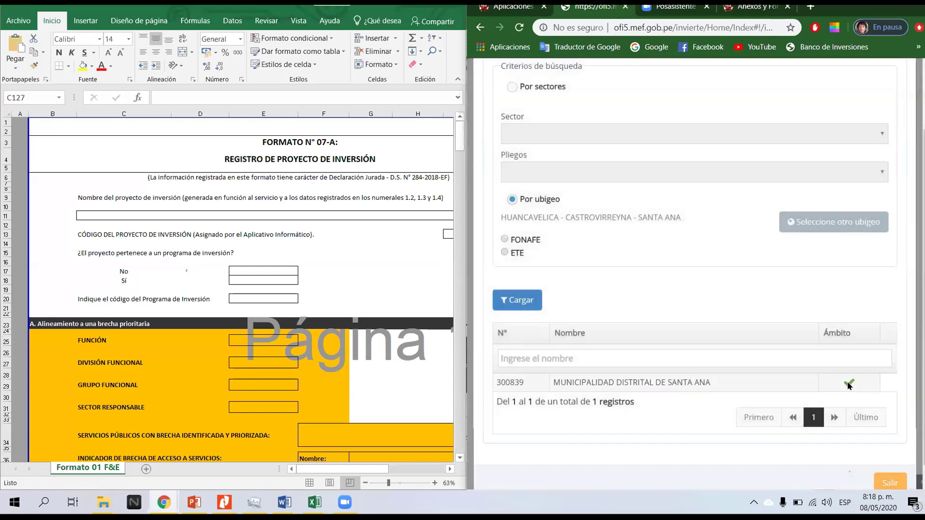
{"action": "left_click", "coordinate": [849, 383]}
{"action": "scroll", "coordinate": [597, 263], "scroll_direction": "down", "scroll_amount": 1}
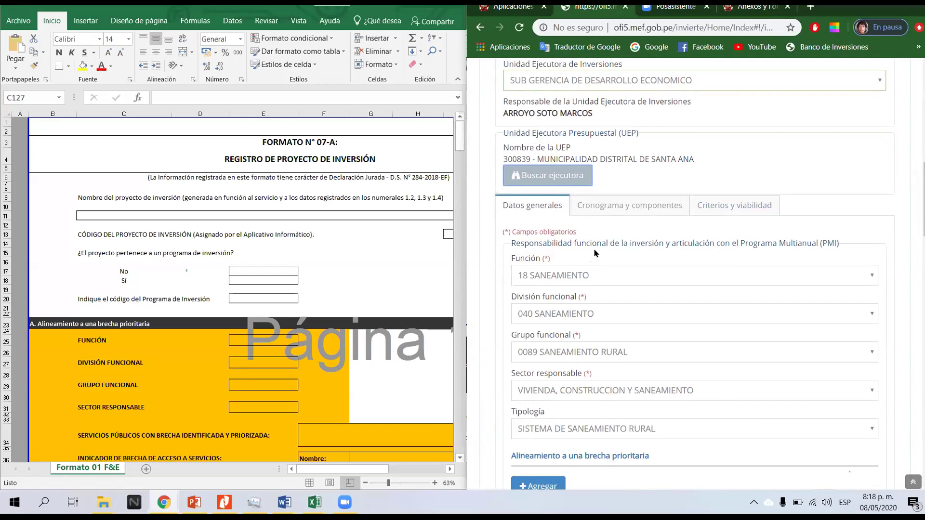
- Review the Función, División funcional, Grupo funcional, Sector responsable and Tipología fields and the gap alignment table in Datos generales
{"action": "scroll", "coordinate": [593, 260], "scroll_direction": "down", "scroll_amount": 1}
{"action": "left_click_drag", "start_coordinate": [499, 185], "coordinate": [782, 385]}
{"action": "left_click_drag", "start_coordinate": [875, 396], "coordinate": [582, 218]}
{"action": "left_click", "coordinate": [582, 216]}
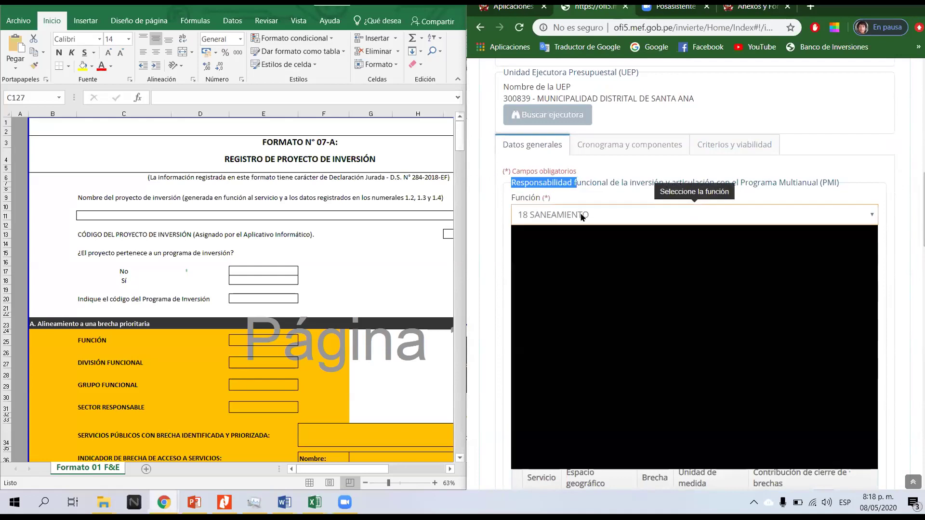
{"action": "left_click", "coordinate": [496, 214]}
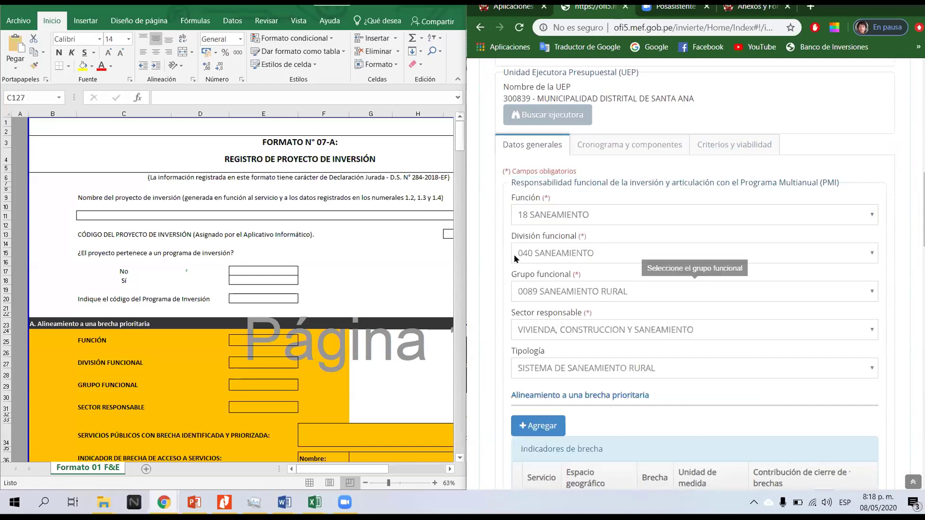
{"action": "scroll", "coordinate": [566, 293], "scroll_direction": "down", "scroll_amount": 3}
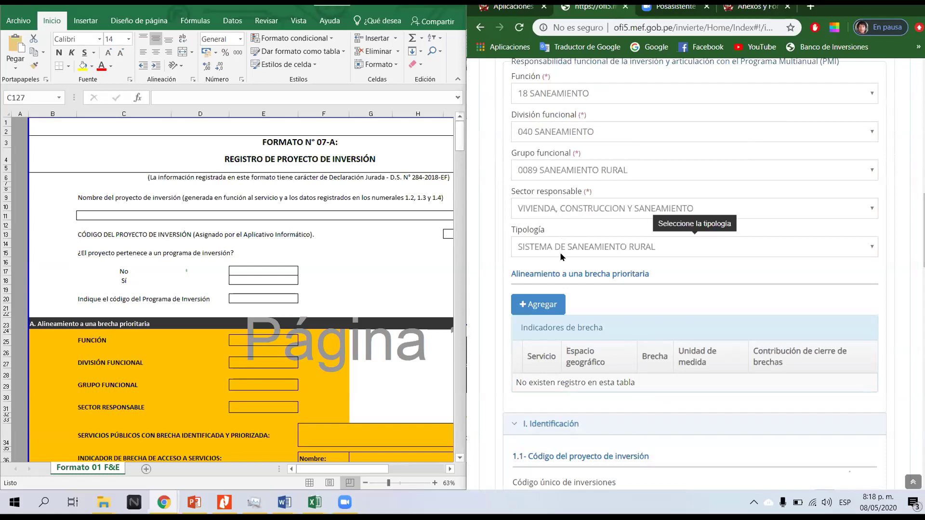
{"action": "scroll", "coordinate": [560, 253], "scroll_direction": "down", "scroll_amount": 3}
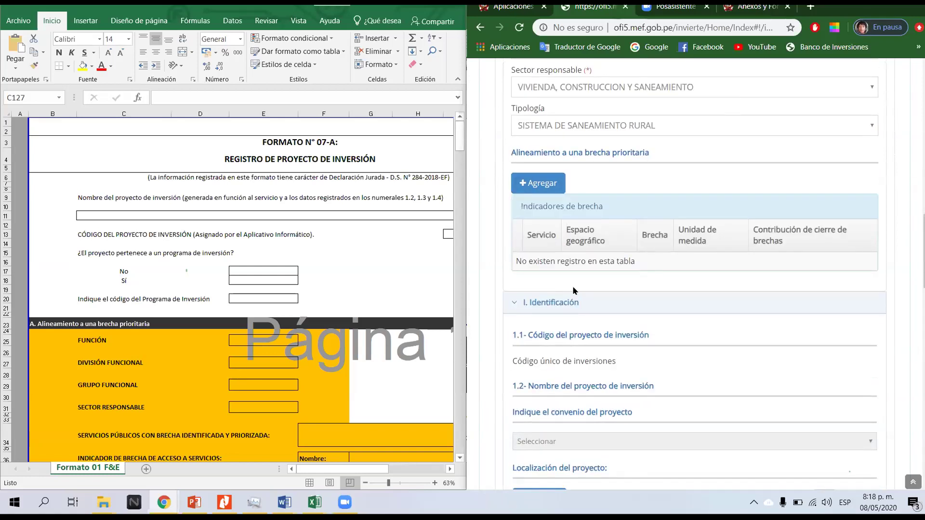
- Start a gap indicator for SERVICIO DE AGUA POTABLE, choosing the indicator for rural population without potable water access and DISTRITAL as geographic space
{"action": "left_click", "coordinate": [550, 179]}
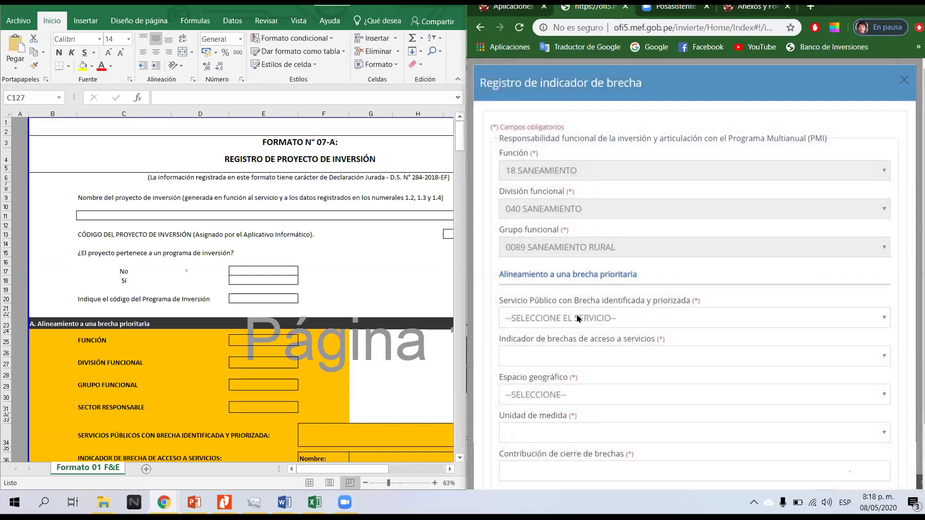
{"action": "left_click", "coordinate": [578, 319]}
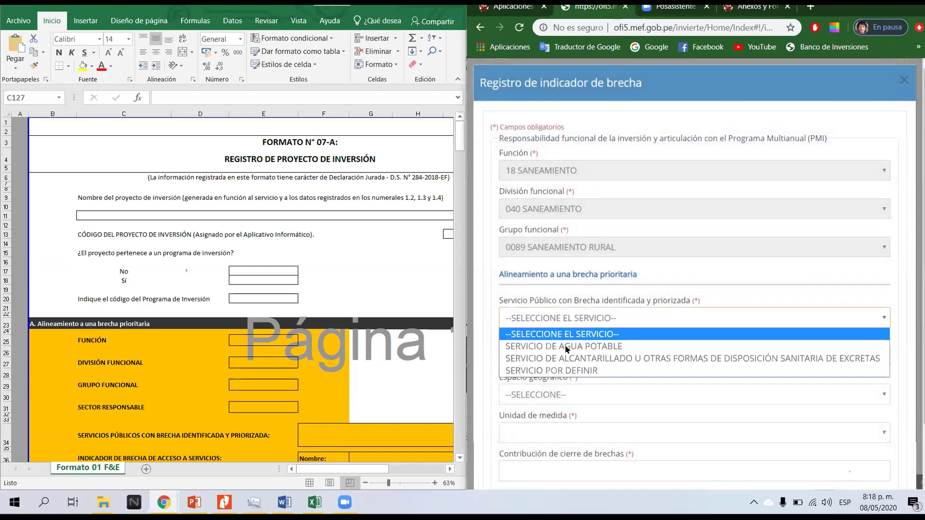
{"action": "left_click", "coordinate": [568, 346]}
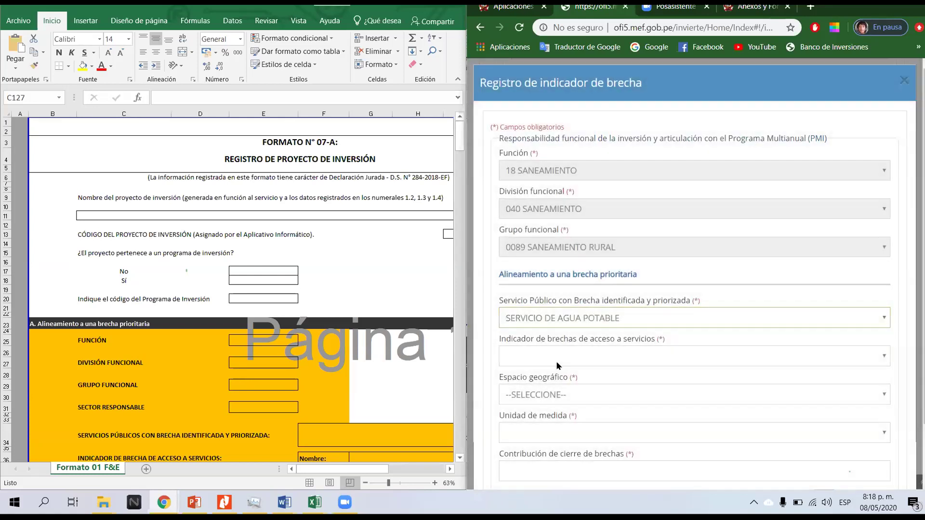
{"action": "left_click", "coordinate": [554, 364]}
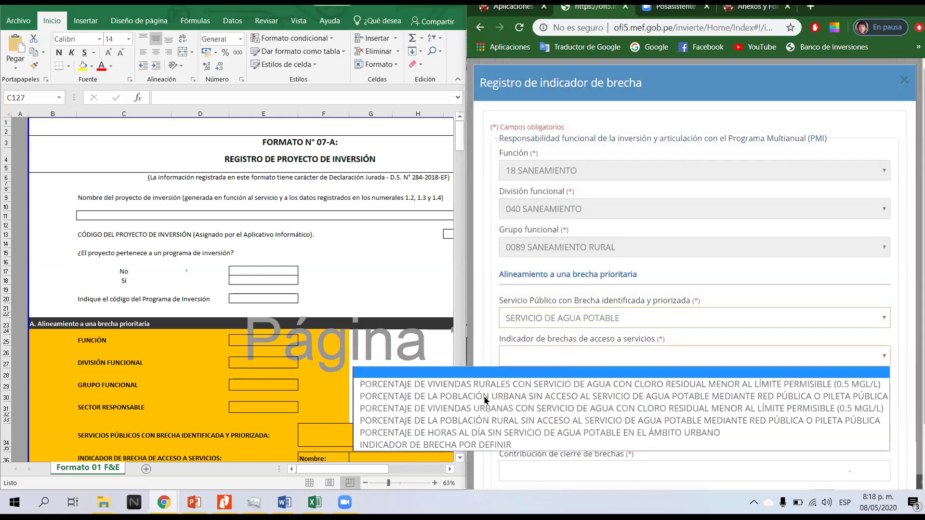
{"action": "left_click", "coordinate": [511, 421]}
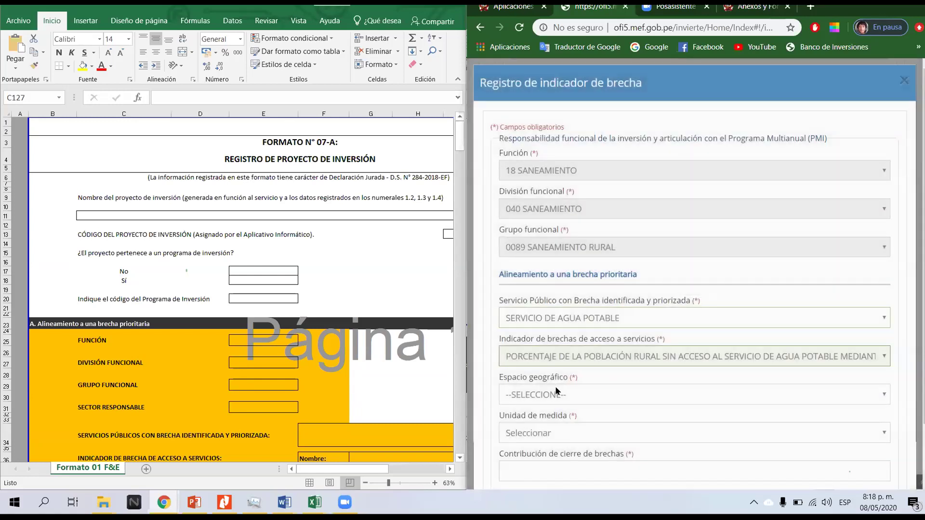
{"action": "left_click", "coordinate": [569, 394]}
{"action": "left_click", "coordinate": [534, 458]}
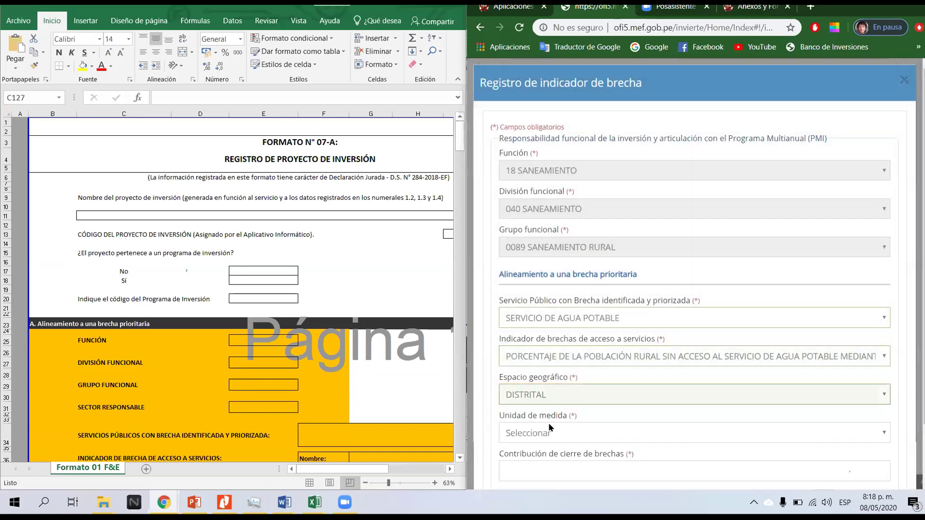
- Check the Unidad de medida options and try to save the gap indicator with a Contribución de cierre de brechas of 32323
{"action": "left_click", "coordinate": [549, 431]}
{"action": "left_click", "coordinate": [560, 438]}
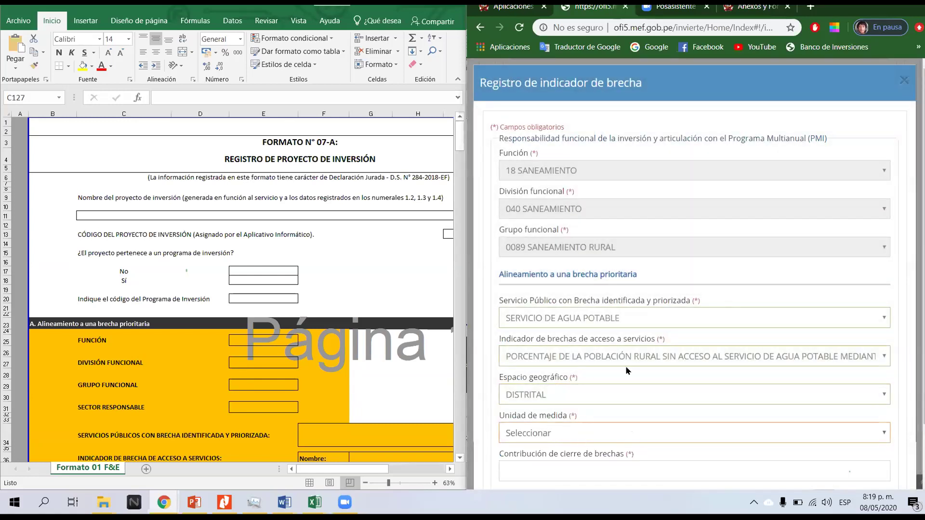
{"action": "scroll", "coordinate": [703, 354], "scroll_direction": "down", "scroll_amount": 2}
{"action": "left_click", "coordinate": [586, 372]}
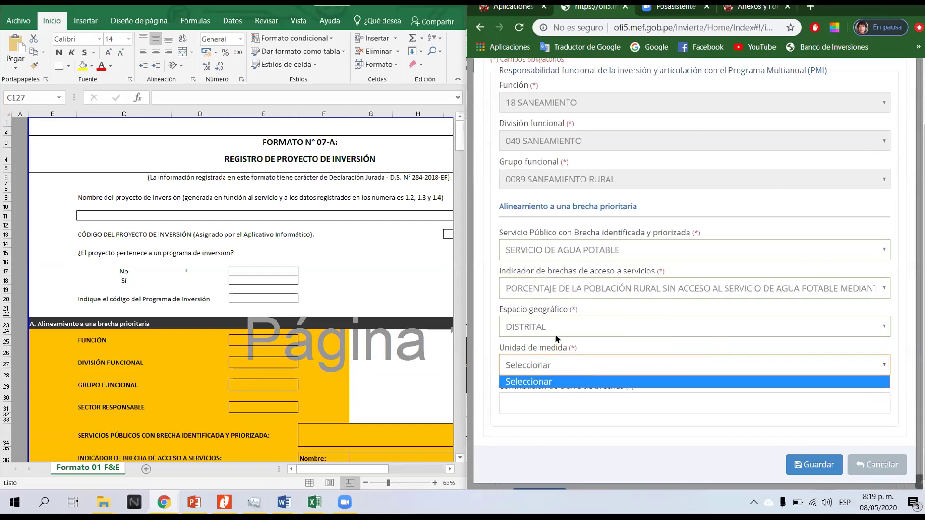
{"action": "left_click", "coordinate": [537, 361]}
{"action": "left_click", "coordinate": [567, 403]}
{"action": "type", "text": "32323"}
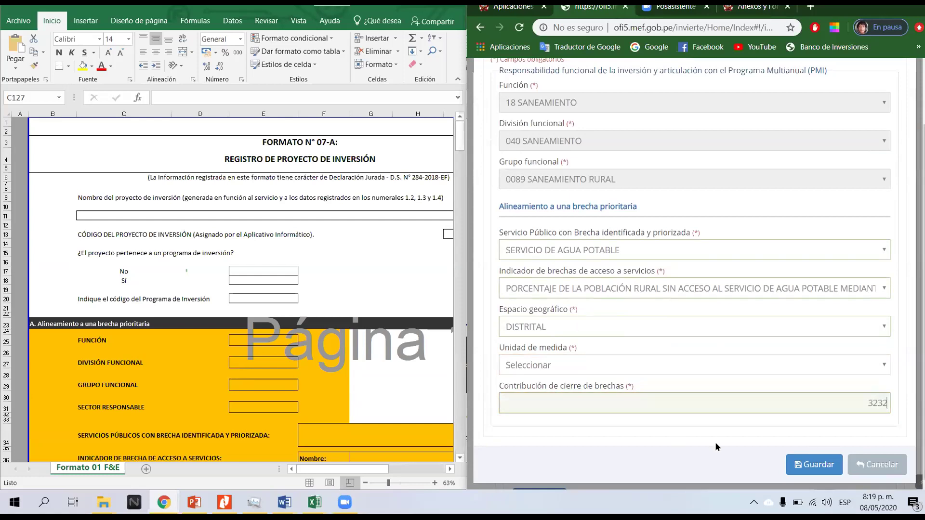
{"action": "left_click", "coordinate": [821, 464]}
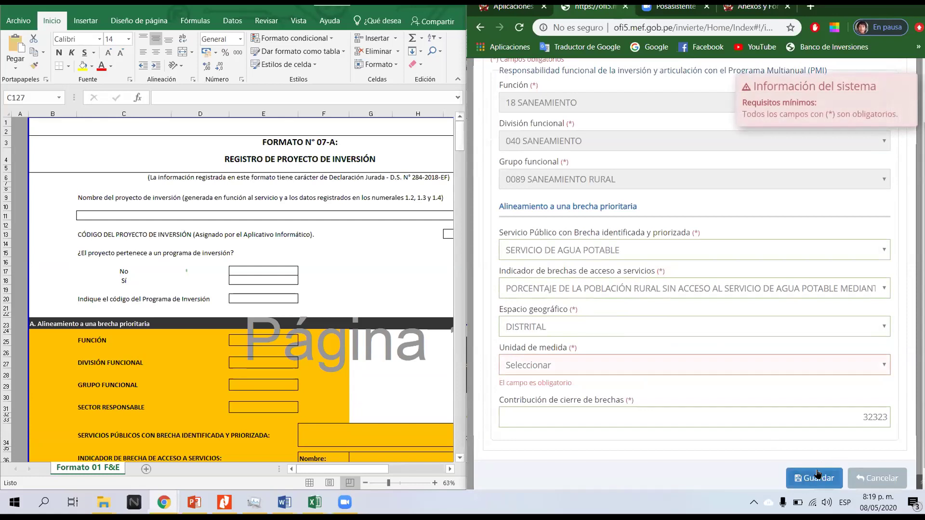
{"action": "scroll", "coordinate": [808, 380], "scroll_direction": "down", "scroll_amount": 1}
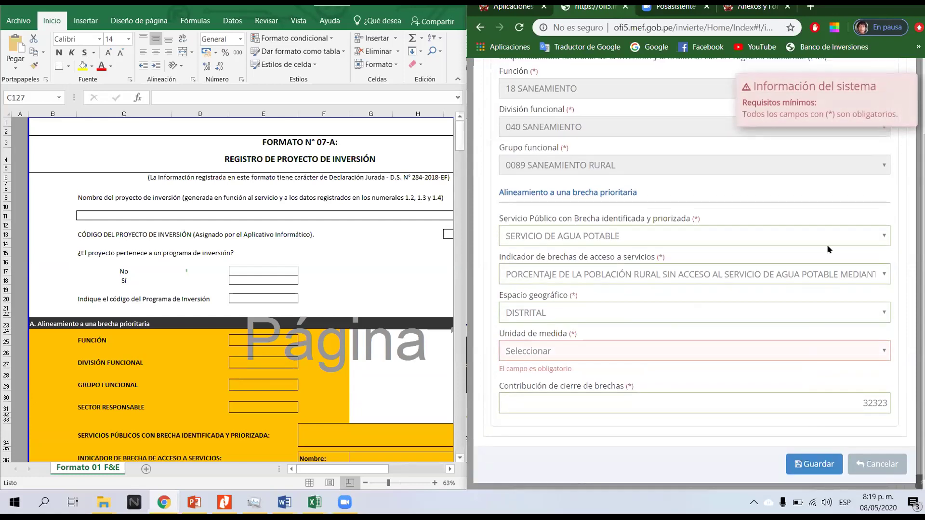
- Reselect DISTRITAL as the Espacio geográfico, recheck the Unidad de medida options and cancel the gap indicator
{"action": "left_click", "coordinate": [586, 308]}
{"action": "left_click", "coordinate": [586, 308]}
{"action": "left_click", "coordinate": [586, 308]}
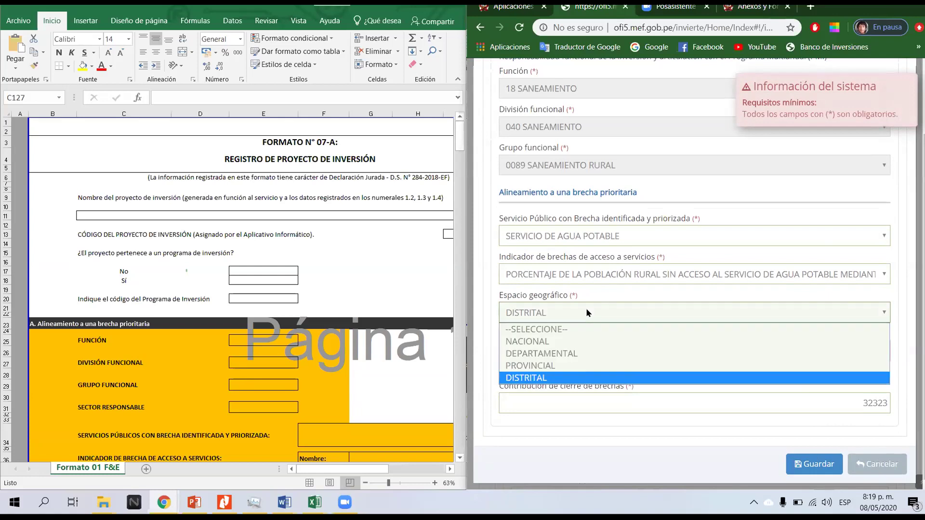
{"action": "left_click", "coordinate": [554, 378]}
{"action": "left_click", "coordinate": [574, 351]}
{"action": "left_click", "coordinate": [562, 351]}
{"action": "left_click", "coordinate": [562, 351]}
{"action": "left_click", "coordinate": [877, 465]}
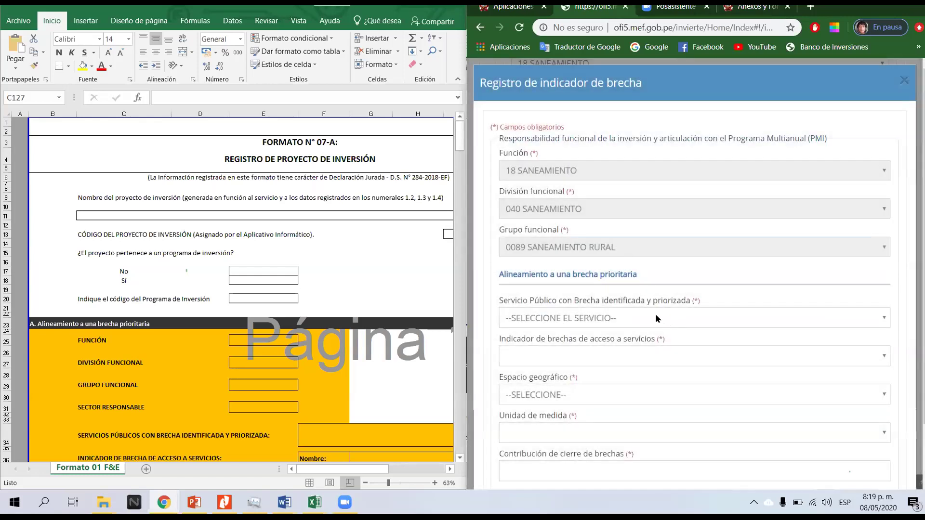
- Re-enter SERVICIO DE AGUA POTABLE, the rural population without potable water access indicator and DISTRITAL in a new gap indicator registration
{"action": "left_click", "coordinate": [656, 318]}
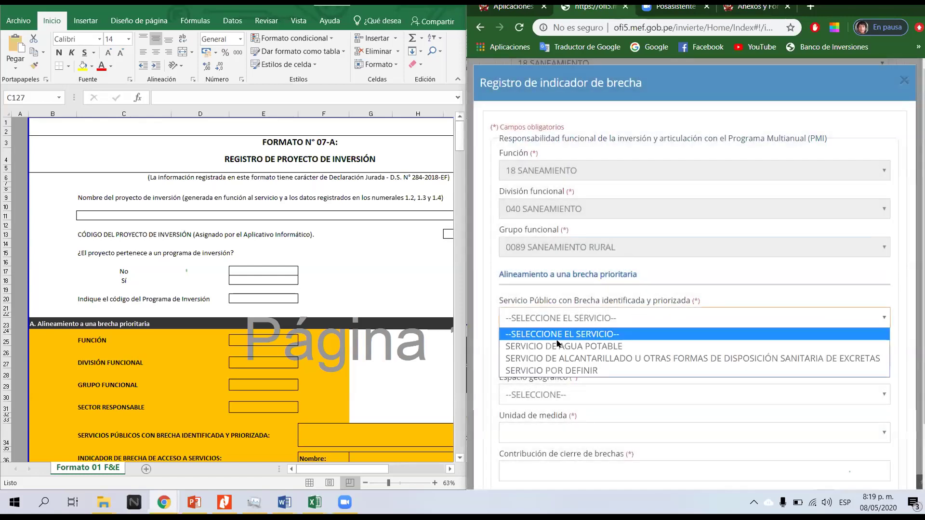
{"action": "left_click", "coordinate": [571, 348]}
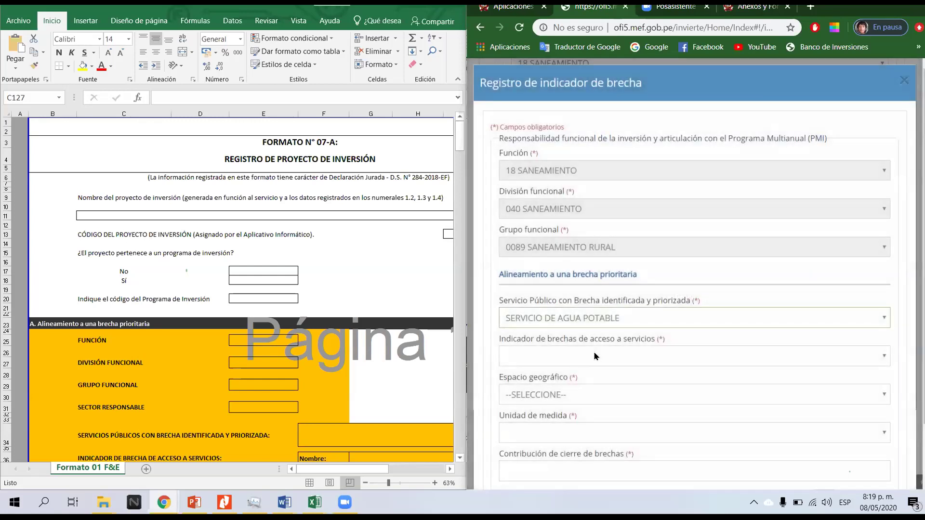
{"action": "left_click", "coordinate": [597, 357]}
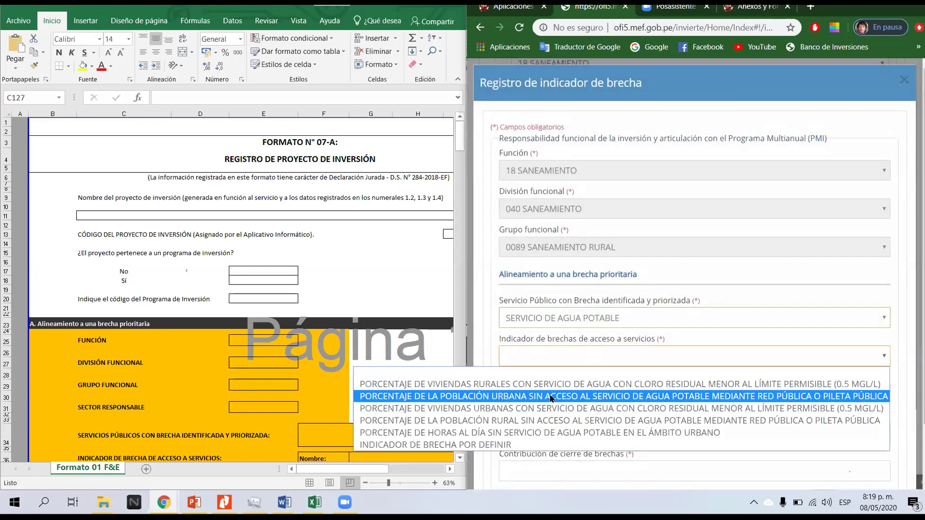
{"action": "left_click", "coordinate": [552, 420]}
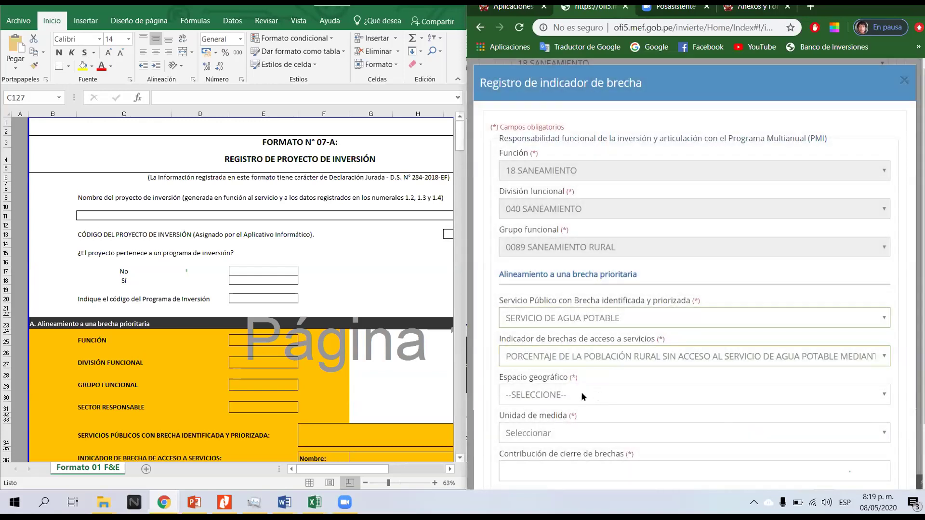
{"action": "left_click", "coordinate": [551, 396]}
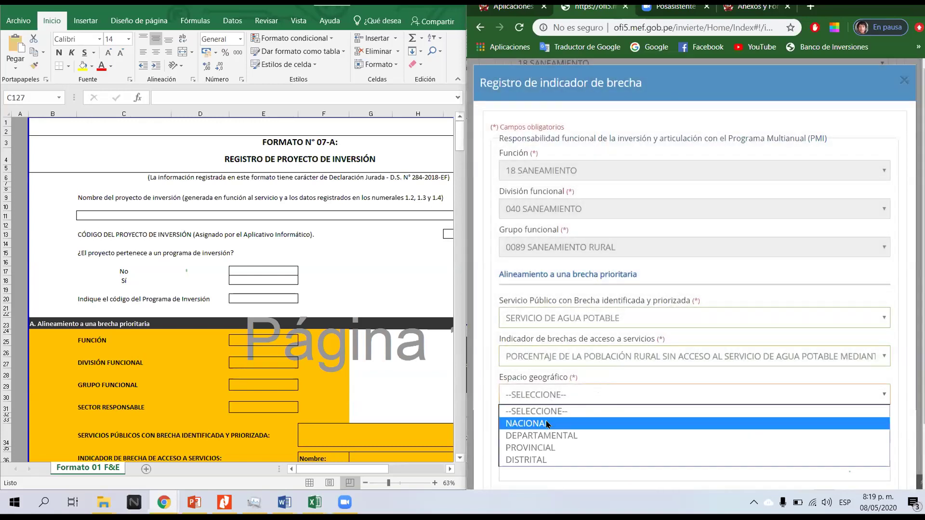
{"action": "left_click", "coordinate": [547, 460]}
- Look for a Unidad de medida option in the new gap indicator and close the registration without saving
{"action": "scroll", "coordinate": [579, 368], "scroll_direction": "down", "scroll_amount": 2}
{"action": "left_click", "coordinate": [565, 360]}
{"action": "left_click", "coordinate": [565, 360]}
{"action": "left_click", "coordinate": [565, 360]}
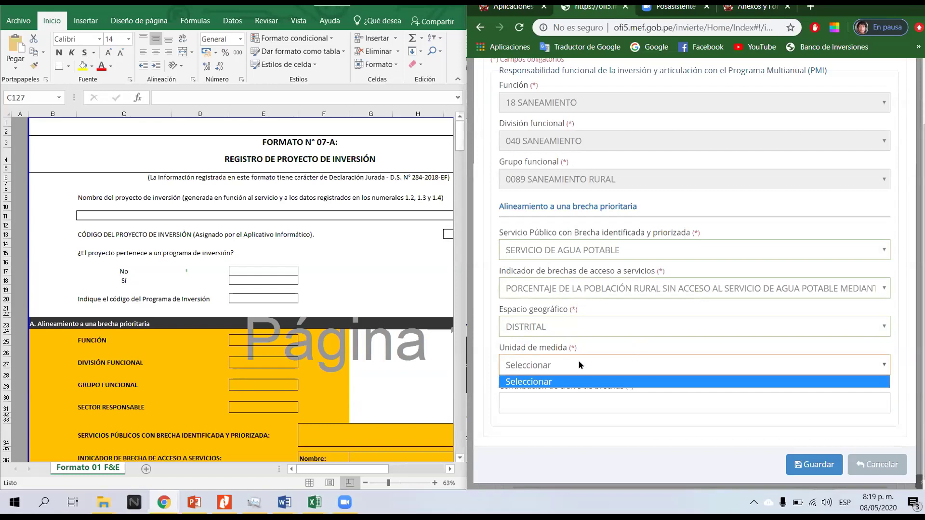
{"action": "left_click", "coordinate": [636, 381]}
{"action": "left_click", "coordinate": [609, 407]}
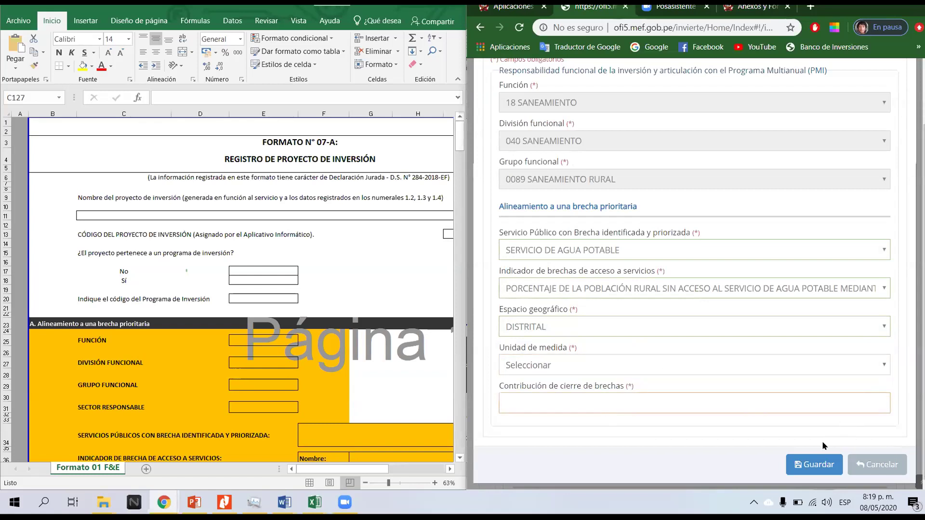
{"action": "key", "text": "Escape"}
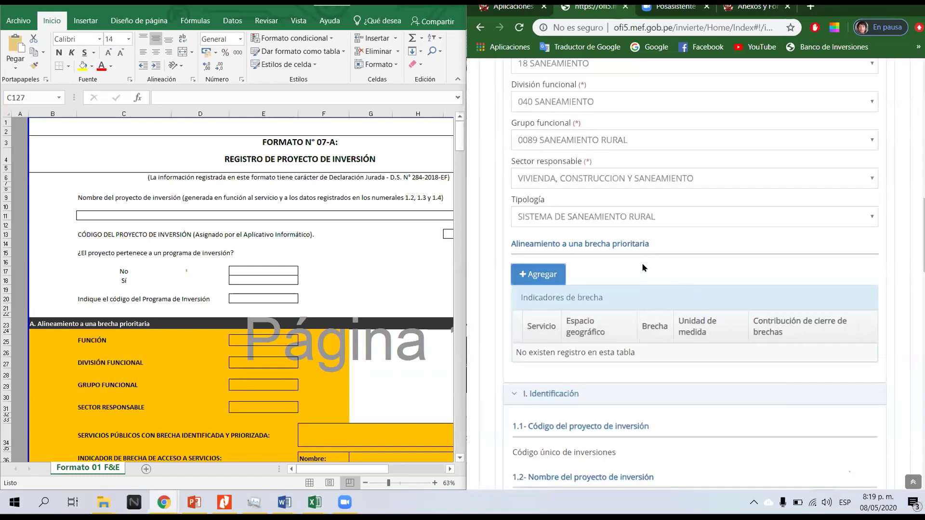
- Review the Identificación section, from the project code and location through the KML attachment to the project name fields
{"action": "scroll", "coordinate": [605, 215], "scroll_direction": "down", "scroll_amount": 2}
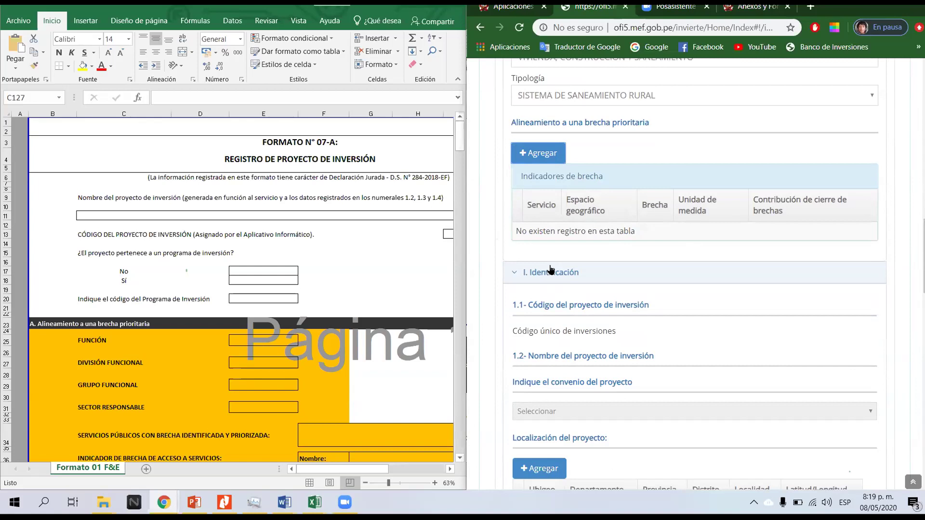
{"action": "scroll", "coordinate": [590, 270], "scroll_direction": "up", "scroll_amount": 3}
{"action": "scroll", "coordinate": [568, 267], "scroll_direction": "down", "scroll_amount": 3}
{"action": "scroll", "coordinate": [554, 322], "scroll_direction": "down", "scroll_amount": 2}
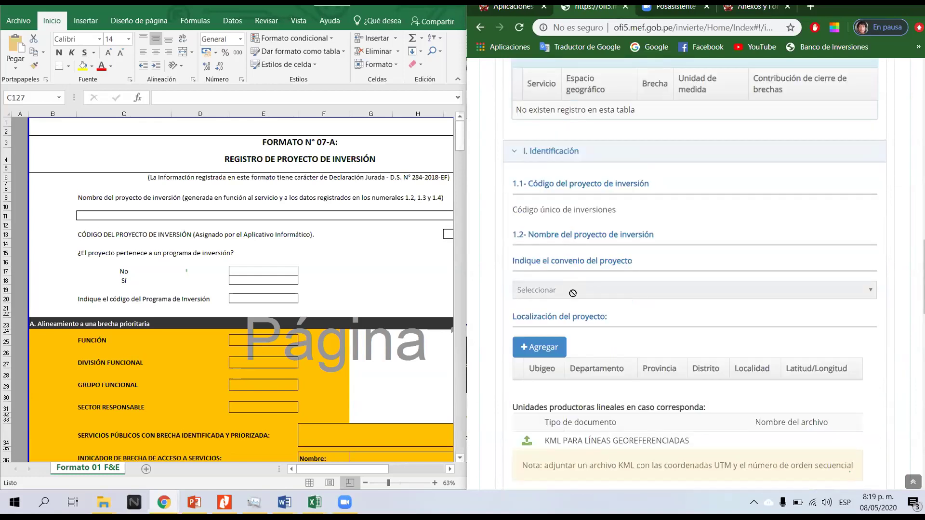
{"action": "scroll", "coordinate": [588, 288], "scroll_direction": "down", "scroll_amount": 1}
{"action": "scroll", "coordinate": [585, 263], "scroll_direction": "down", "scroll_amount": 2}
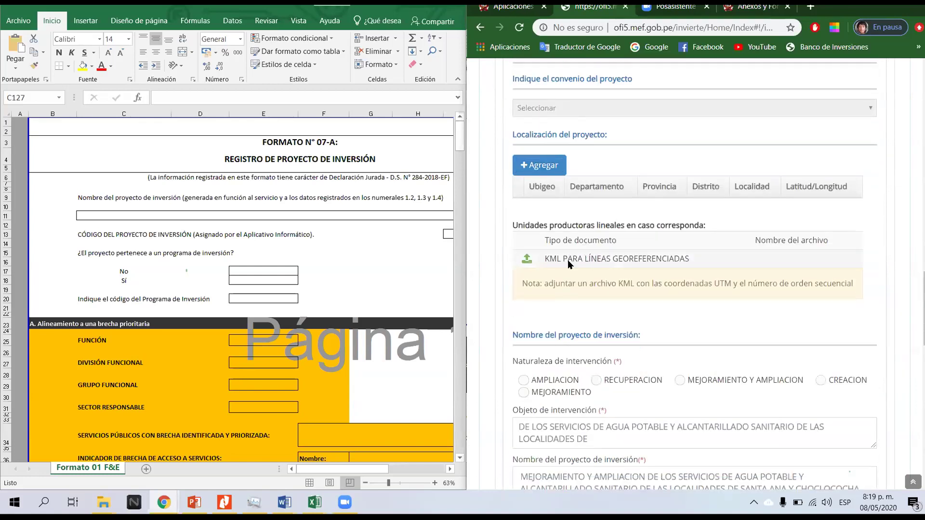
{"action": "scroll", "coordinate": [559, 256], "scroll_direction": "up", "scroll_amount": 2}
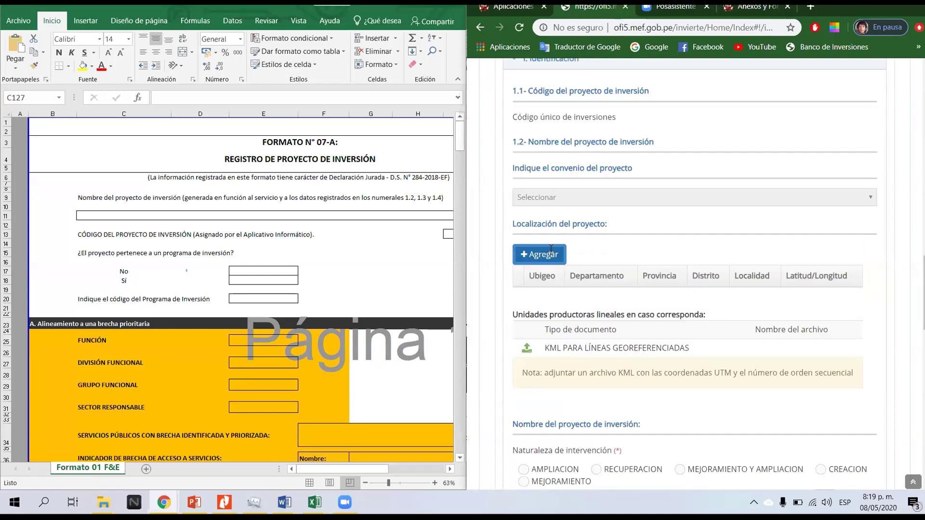
{"action": "scroll", "coordinate": [554, 248], "scroll_direction": "down", "scroll_amount": 2}
{"action": "scroll", "coordinate": [607, 281], "scroll_direction": "down", "scroll_amount": 1}
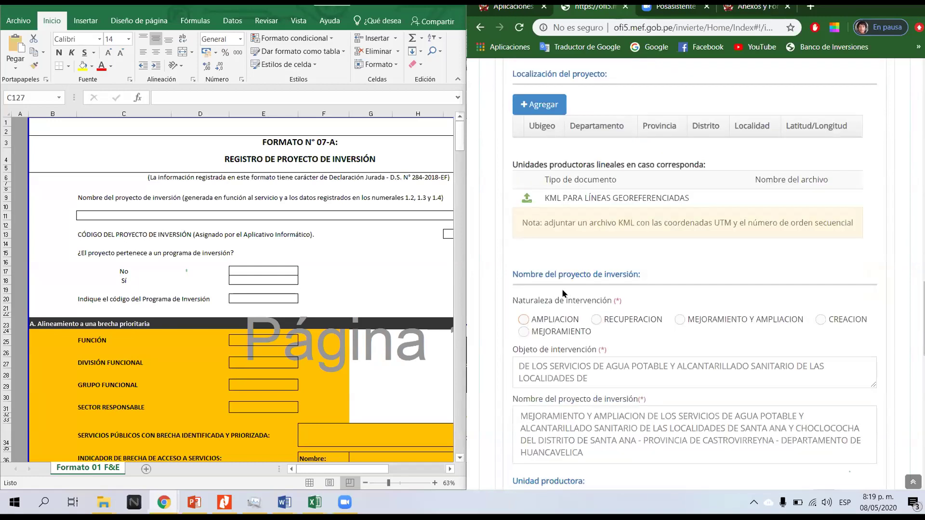
{"action": "scroll", "coordinate": [563, 294], "scroll_direction": "down", "scroll_amount": 1}
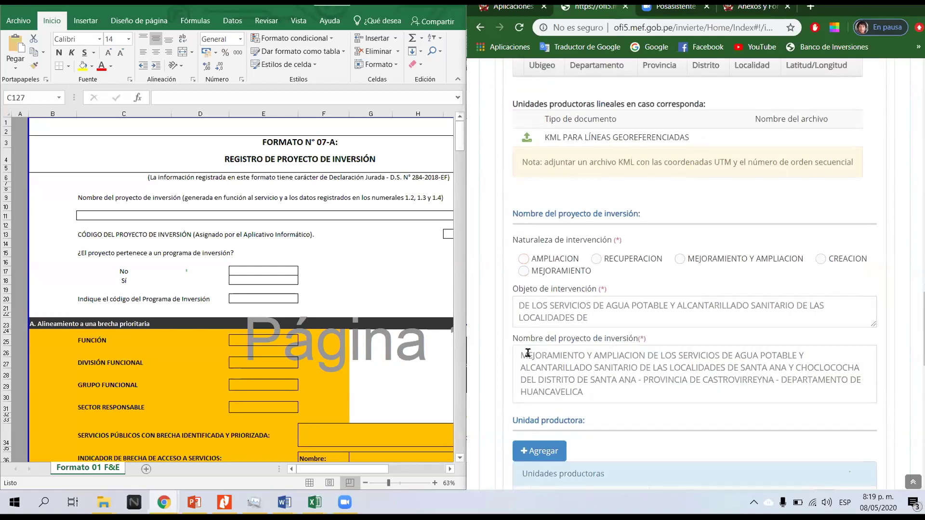
- Set the Naturaleza de intervención to MEJORAMIENTO Y AMPLIACION, following the wording of the project name
{"action": "left_click_drag", "start_coordinate": [521, 355], "coordinate": [622, 394]}
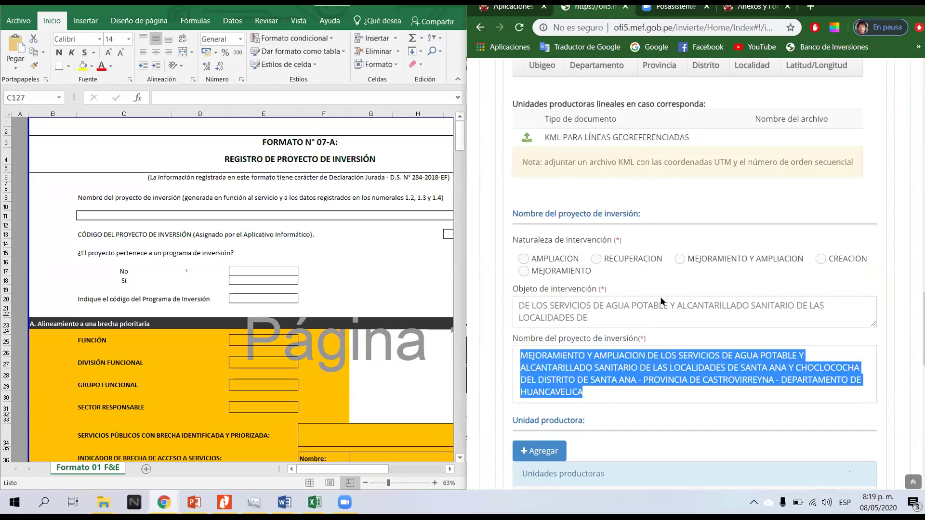
{"action": "left_click", "coordinate": [683, 260]}
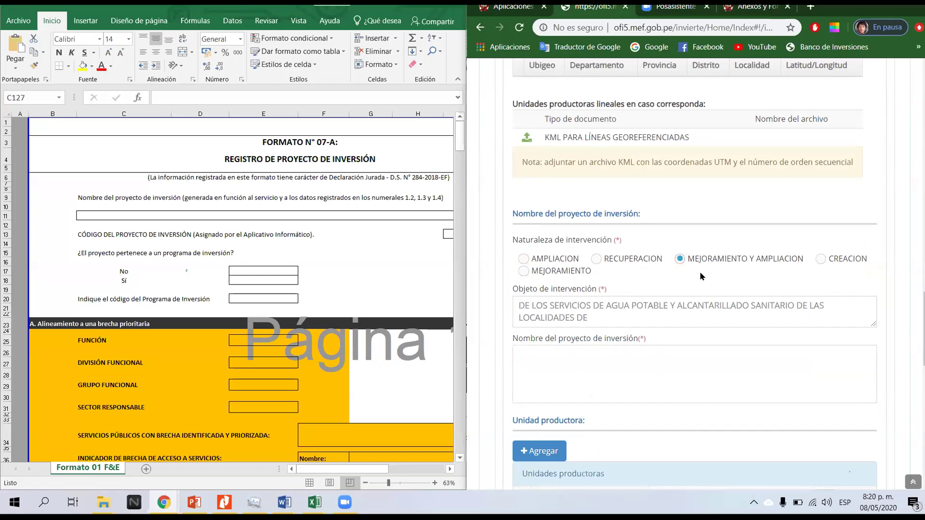
{"action": "scroll", "coordinate": [602, 253], "scroll_direction": "down", "scroll_amount": 2}
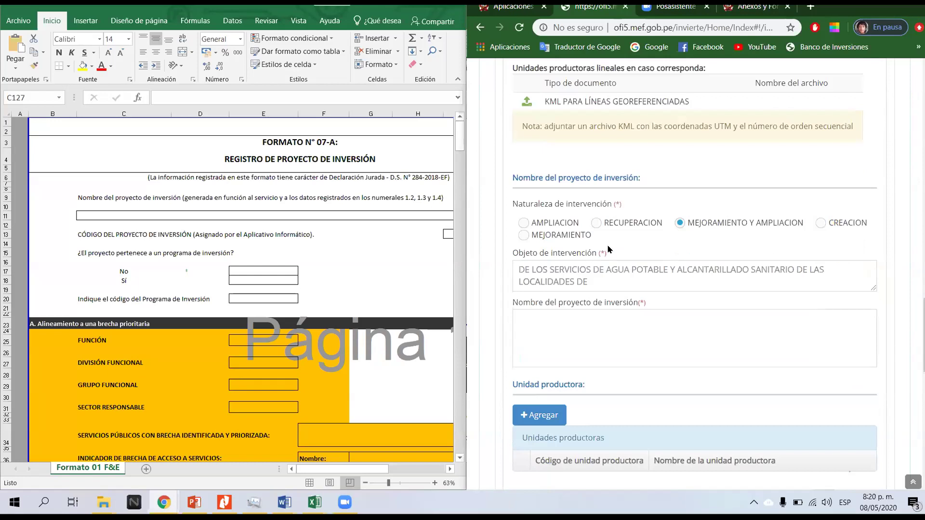
{"action": "scroll", "coordinate": [600, 219], "scroll_direction": "up", "scroll_amount": 4}
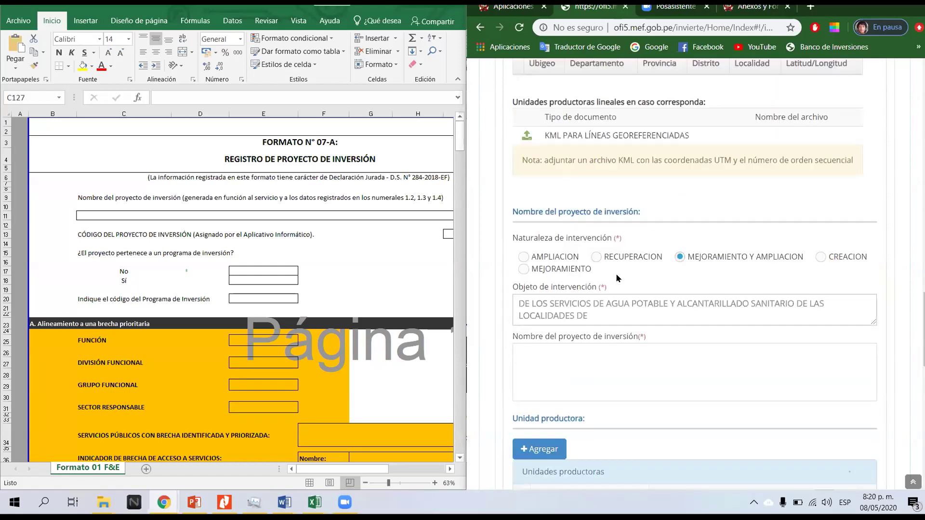
- View the location registration form under Localización del proyecto and close it without entering any data
{"action": "scroll", "coordinate": [569, 271], "scroll_direction": "up", "scroll_amount": 2}
{"action": "left_click", "coordinate": [549, 290]}
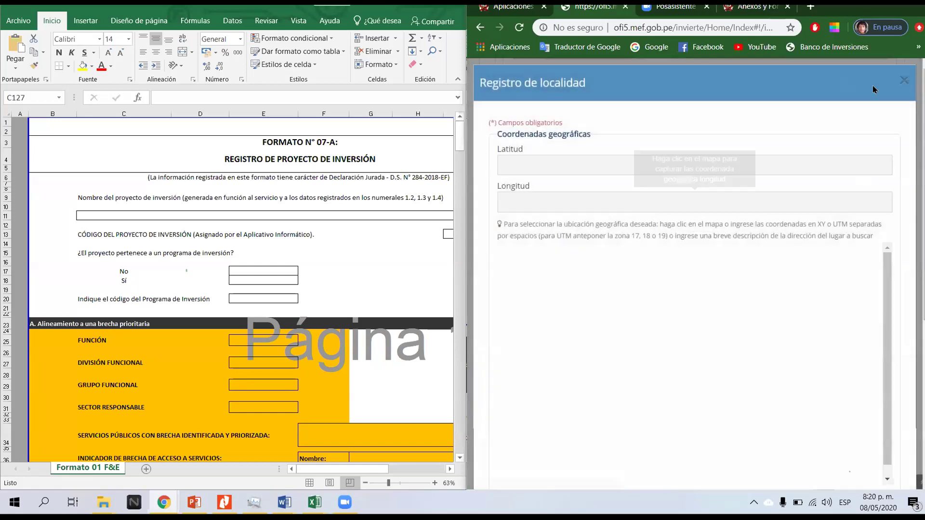
{"action": "left_click", "coordinate": [899, 83]}
- Review the rest of Datos generales, from Unidad productora and Ámbito de influencia through Documento técnico to the programme and conglomerate questions
{"action": "scroll", "coordinate": [652, 288], "scroll_direction": "down", "scroll_amount": 5}
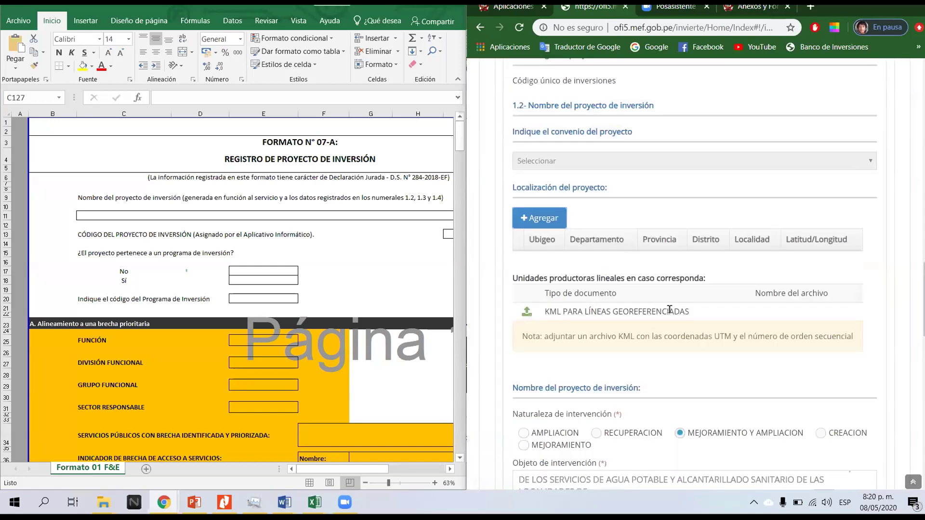
{"action": "scroll", "coordinate": [652, 289], "scroll_direction": "down", "scroll_amount": 5}
{"action": "scroll", "coordinate": [600, 271], "scroll_direction": "down", "scroll_amount": 4}
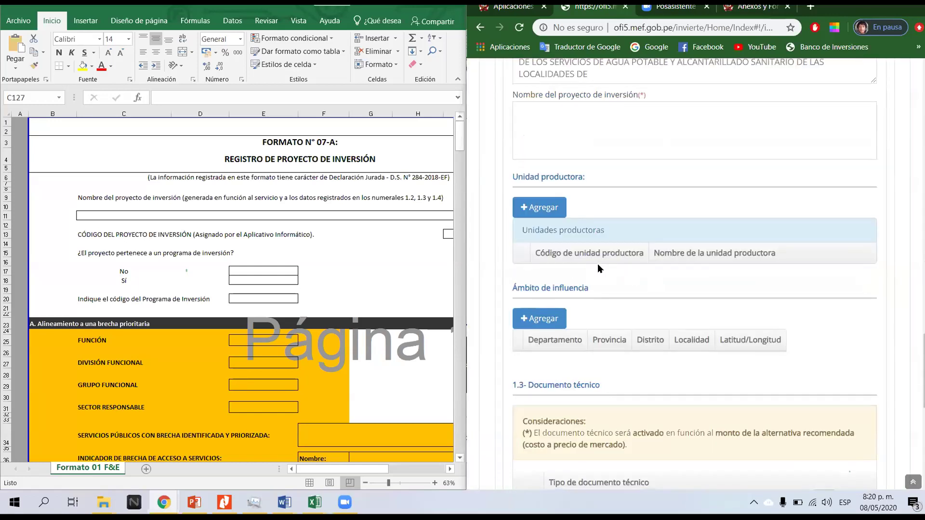
{"action": "scroll", "coordinate": [608, 269], "scroll_direction": "down", "scroll_amount": 3}
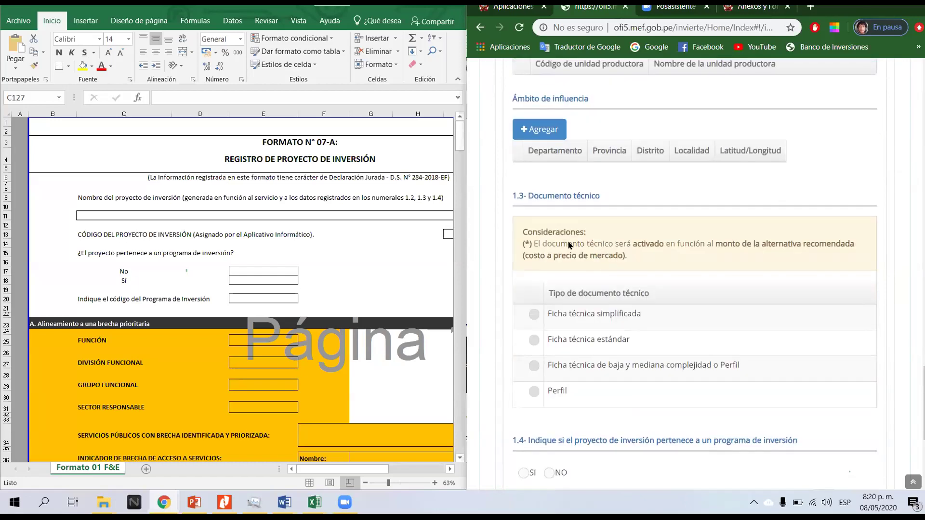
{"action": "scroll", "coordinate": [597, 286], "scroll_direction": "up", "scroll_amount": 10}
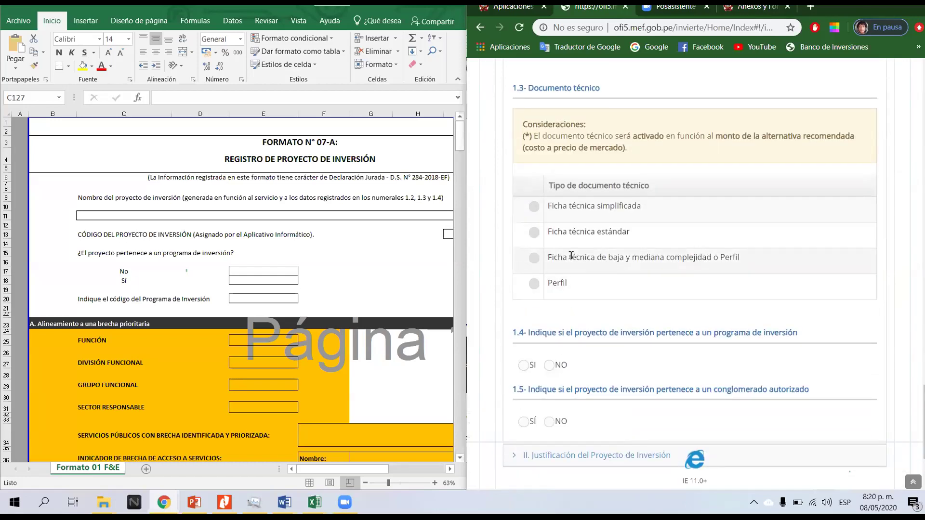
{"action": "scroll", "coordinate": [590, 333], "scroll_direction": "up", "scroll_amount": 8}
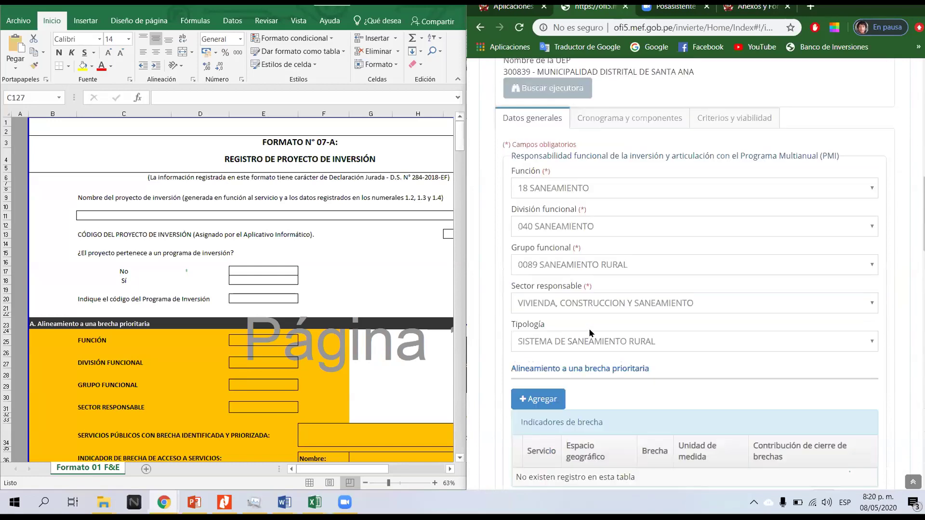
{"action": "scroll", "coordinate": [589, 332], "scroll_direction": "up", "scroll_amount": 3}
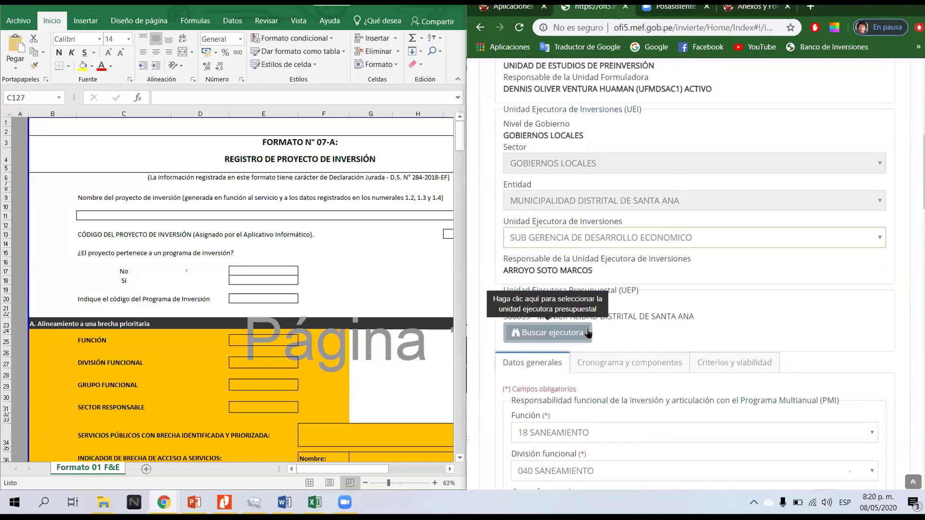
- Open Cronograma y componentes and examine the Alternativas del proyecto and Balance de oferta y demanda sections
{"action": "left_click", "coordinate": [634, 365]}
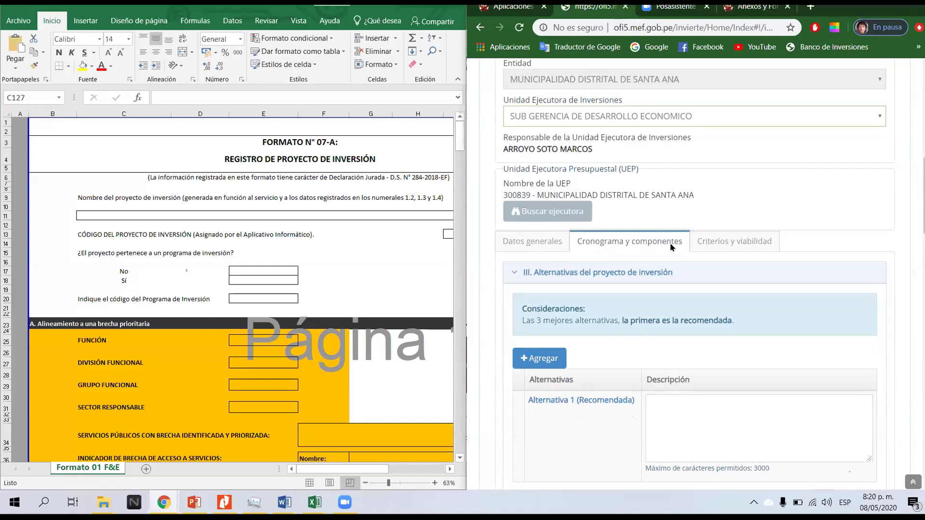
{"action": "scroll", "coordinate": [622, 285], "scroll_direction": "down", "scroll_amount": 5}
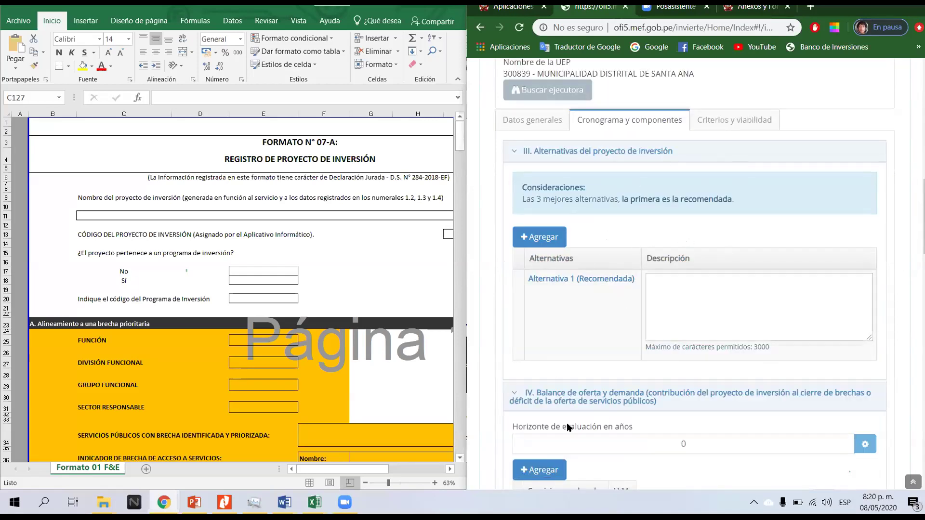
{"action": "scroll", "coordinate": [656, 289], "scroll_direction": "down", "scroll_amount": 3}
{"action": "scroll", "coordinate": [689, 299], "scroll_direction": "up", "scroll_amount": 1}
{"action": "scroll", "coordinate": [684, 294], "scroll_direction": "up", "scroll_amount": 3}
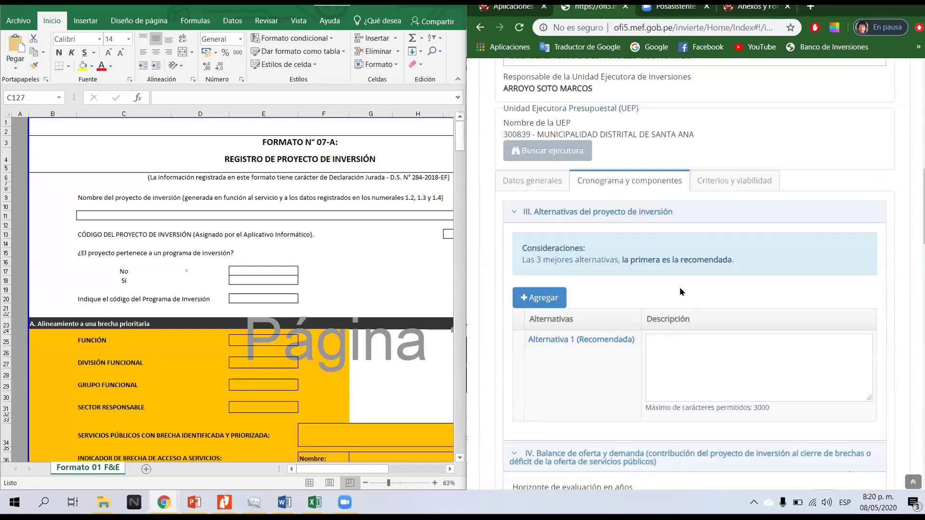
{"action": "scroll", "coordinate": [675, 281], "scroll_direction": "down", "scroll_amount": 1}
{"action": "scroll", "coordinate": [554, 272], "scroll_direction": "up", "scroll_amount": 3}
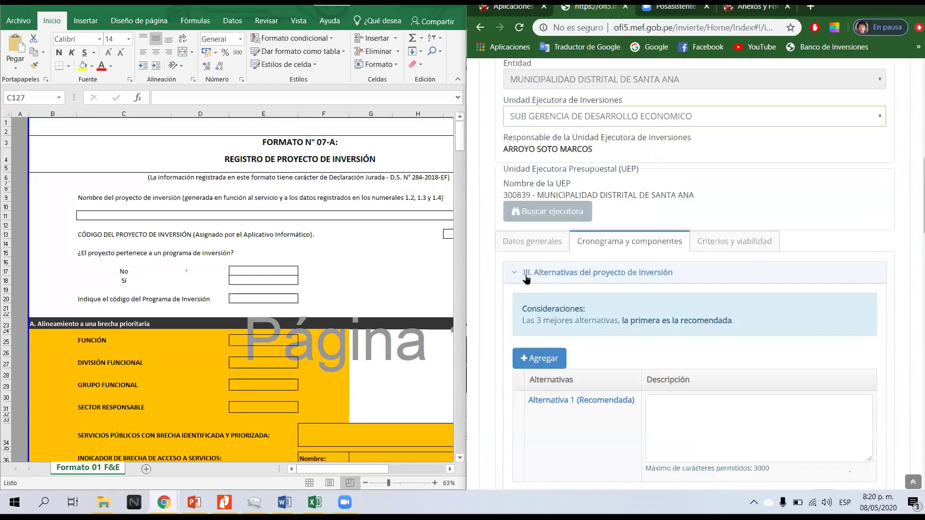
- Switch to the Excel format and locate the section 3 heading, ALTERNATIVAS DEL PROYECTO DE INVERSIÓN
{"action": "scroll", "coordinate": [112, 283], "scroll_direction": "down", "scroll_amount": 7}
{"action": "scroll", "coordinate": [113, 283], "scroll_direction": "down", "scroll_amount": 17}
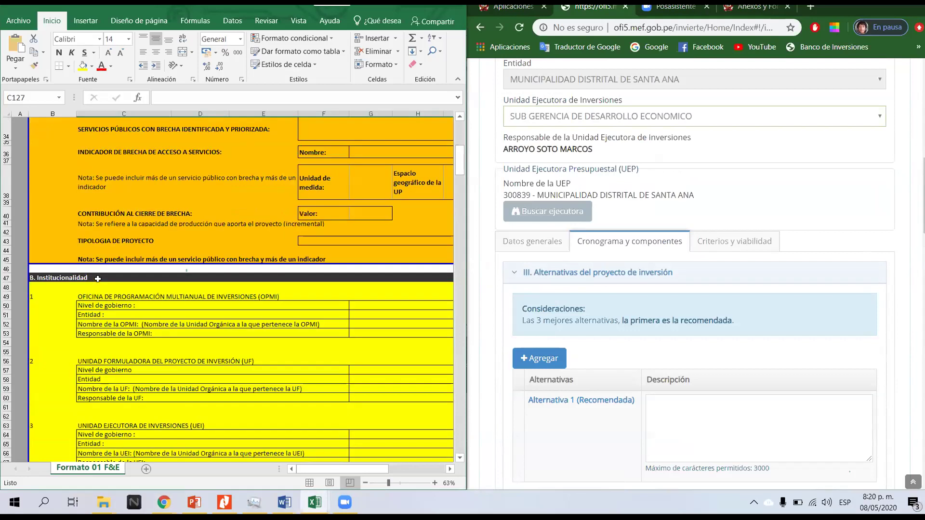
{"action": "scroll", "coordinate": [120, 252], "scroll_direction": "down", "scroll_amount": 20}
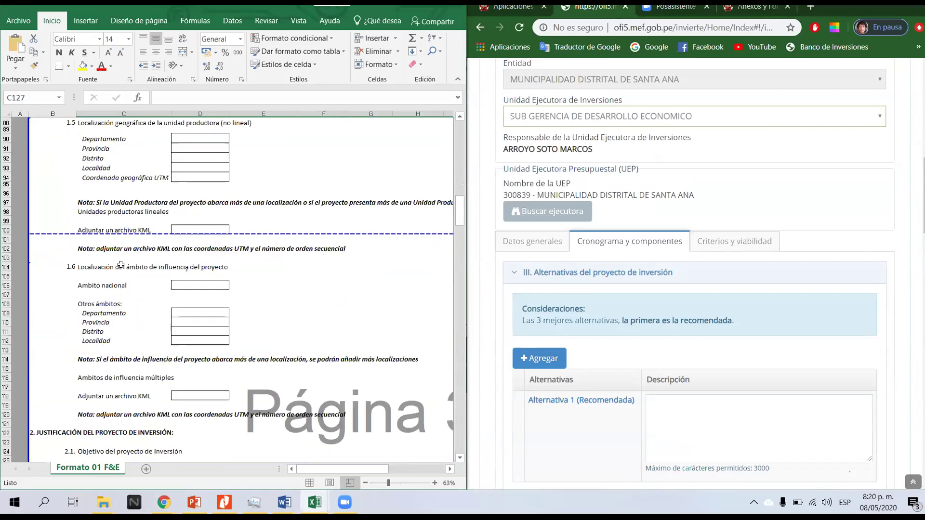
{"action": "scroll", "coordinate": [103, 245], "scroll_direction": "up", "scroll_amount": 3}
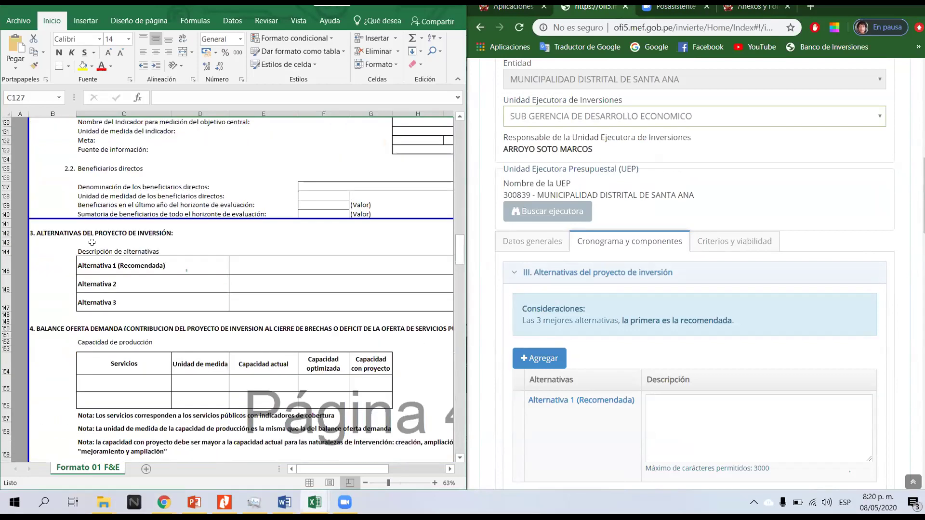
{"action": "left_click", "coordinate": [86, 240]}
{"action": "left_click", "coordinate": [34, 232]}
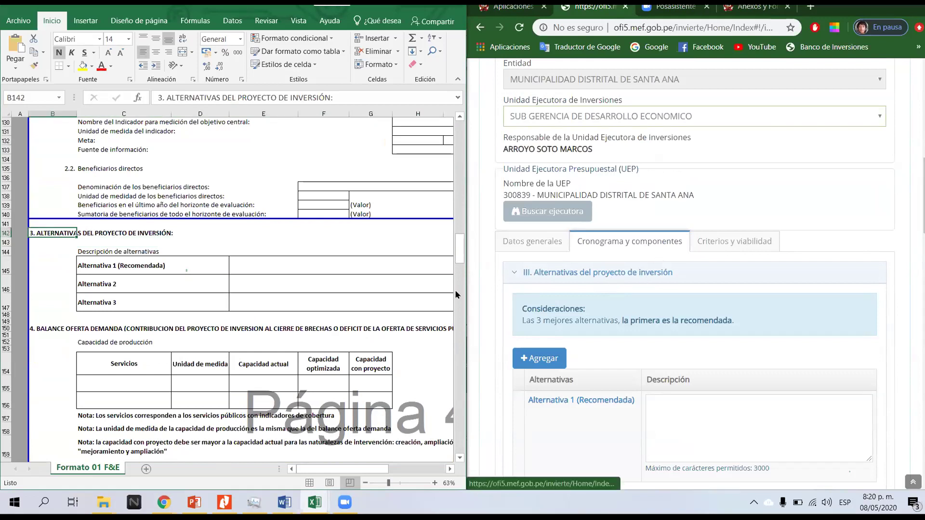
- Compare the Alternativa 1 (Recomendada) description cell in Excel with the matching Descripción field of the online form
{"action": "mouse_move", "coordinate": [260, 266]}
{"action": "left_mouse_down"}
{"action": "mouse_move", "coordinate": [269, 307]}
{"action": "mouse_move", "coordinate": [432, 309]}
{"action": "mouse_move", "coordinate": [246, 264]}
{"action": "left_mouse_up"}
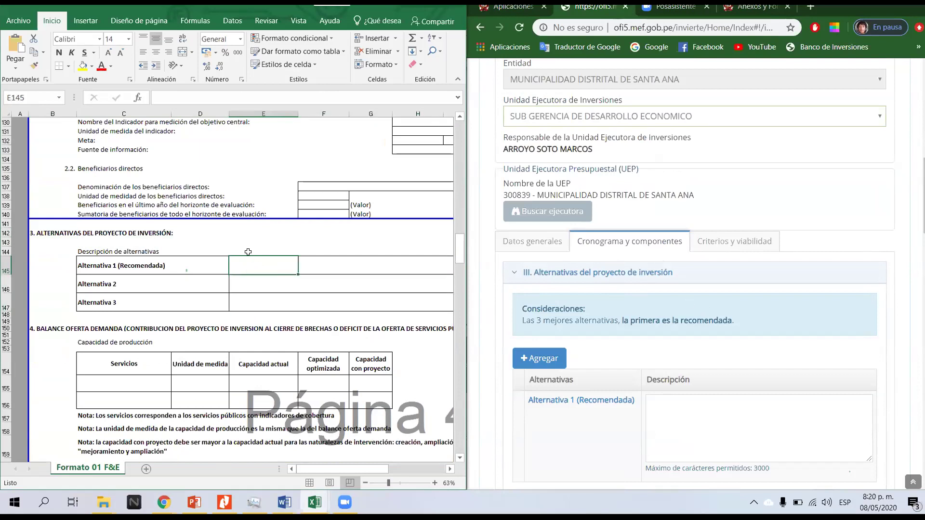
{"action": "left_click", "coordinate": [641, 320]}
{"action": "scroll", "coordinate": [640, 320], "scroll_direction": "down", "scroll_amount": 3}
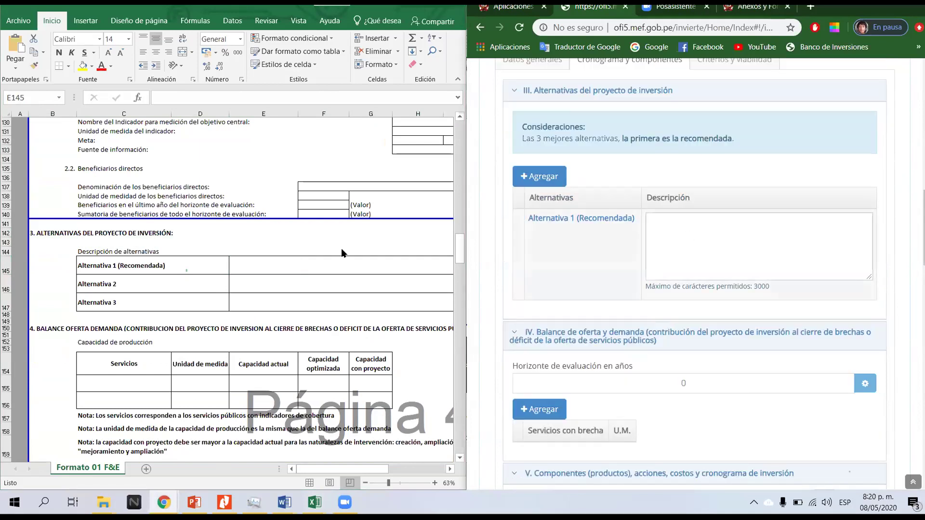
{"action": "left_click_drag", "start_coordinate": [238, 262], "coordinate": [411, 269]}
{"action": "left_click", "coordinate": [689, 227]}
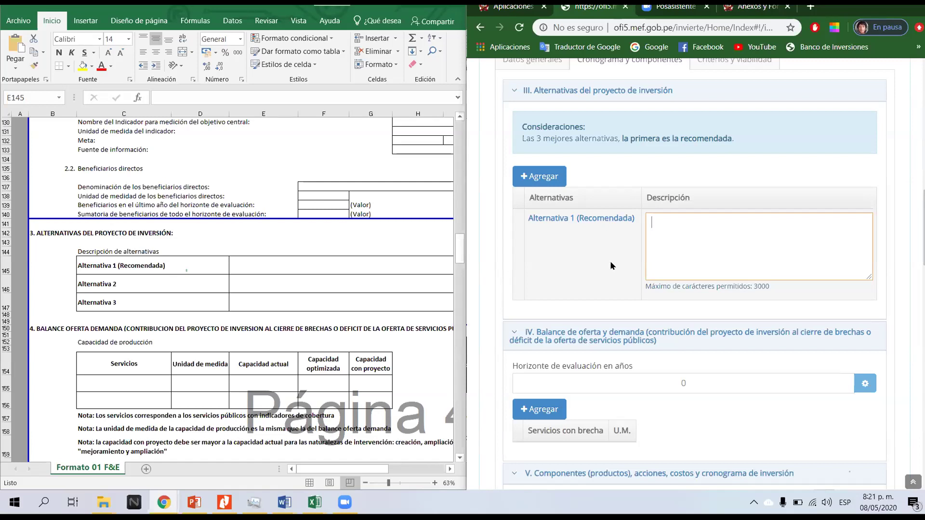
- Review sections IV and V of Cronograma y componentes, from the evaluation horizon and physical targets to the investment costs of alternatives
{"action": "scroll", "coordinate": [669, 278], "scroll_direction": "down", "scroll_amount": 3}
{"action": "scroll", "coordinate": [685, 272], "scroll_direction": "up", "scroll_amount": 1}
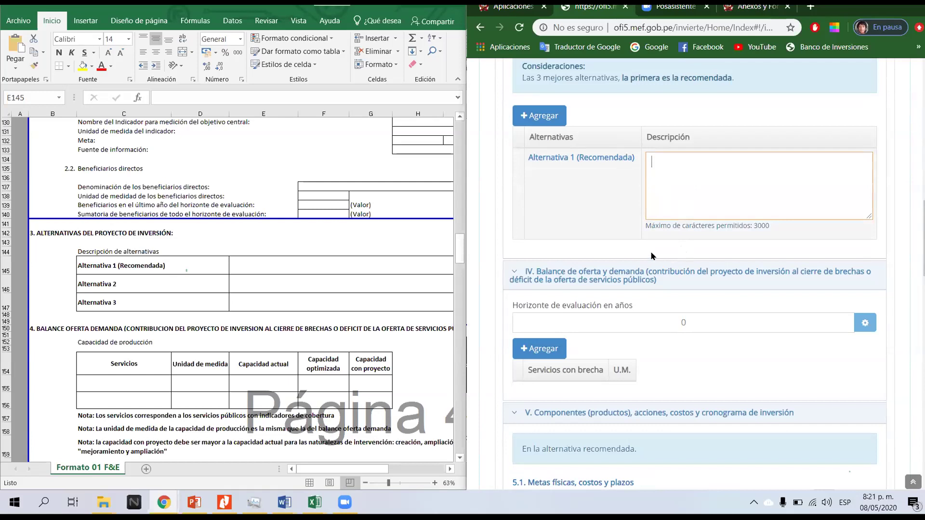
{"action": "scroll", "coordinate": [652, 255], "scroll_direction": "down", "scroll_amount": 3}
{"action": "scroll", "coordinate": [648, 270], "scroll_direction": "up", "scroll_amount": 1}
{"action": "scroll", "coordinate": [646, 289], "scroll_direction": "down", "scroll_amount": 3}
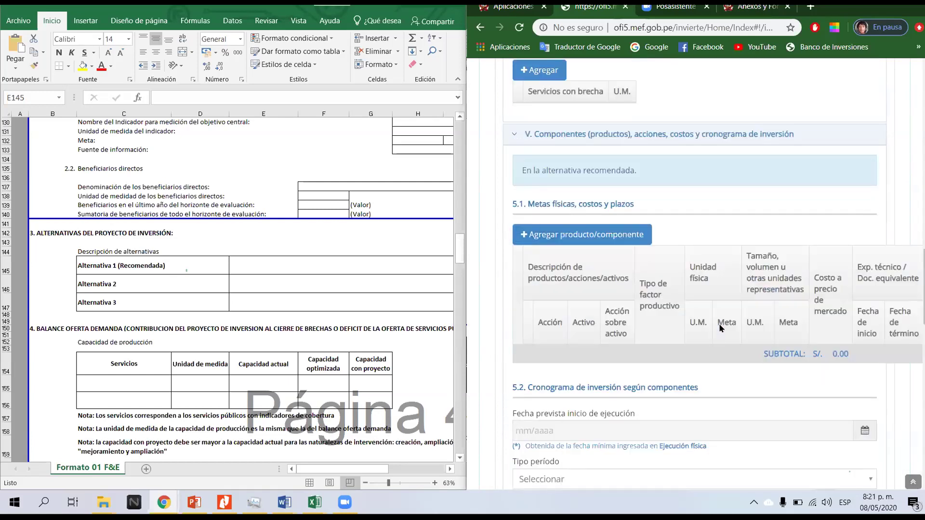
{"action": "scroll", "coordinate": [718, 329], "scroll_direction": "down", "scroll_amount": 9}
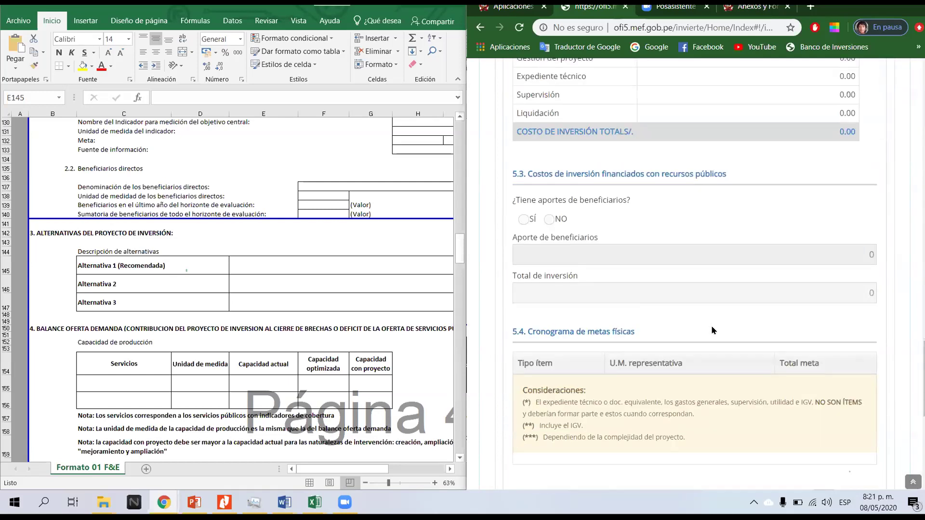
{"action": "scroll", "coordinate": [714, 330], "scroll_direction": "down", "scroll_amount": 3}
{"action": "scroll", "coordinate": [714, 330], "scroll_direction": "down", "scroll_amount": 3}
{"action": "scroll", "coordinate": [694, 337], "scroll_direction": "up", "scroll_amount": 12}
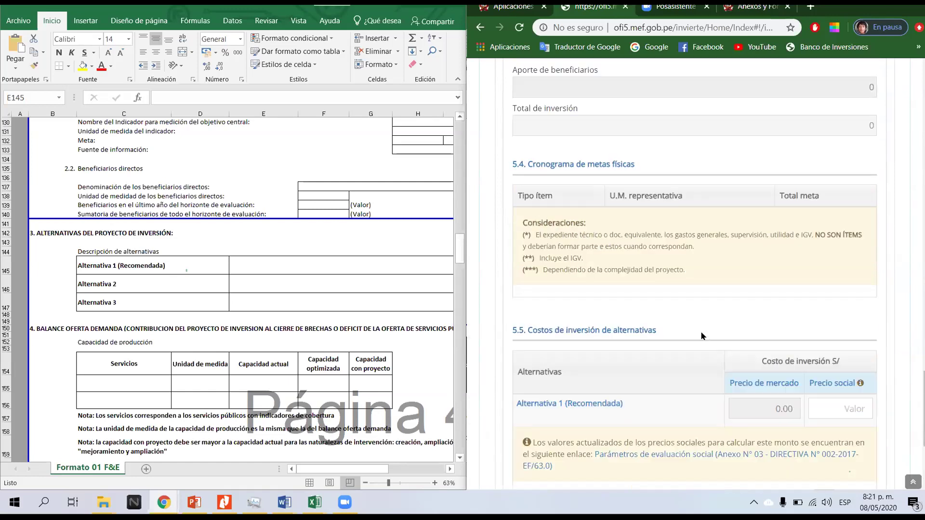
{"action": "scroll", "coordinate": [677, 340], "scroll_direction": "up", "scroll_amount": 9}
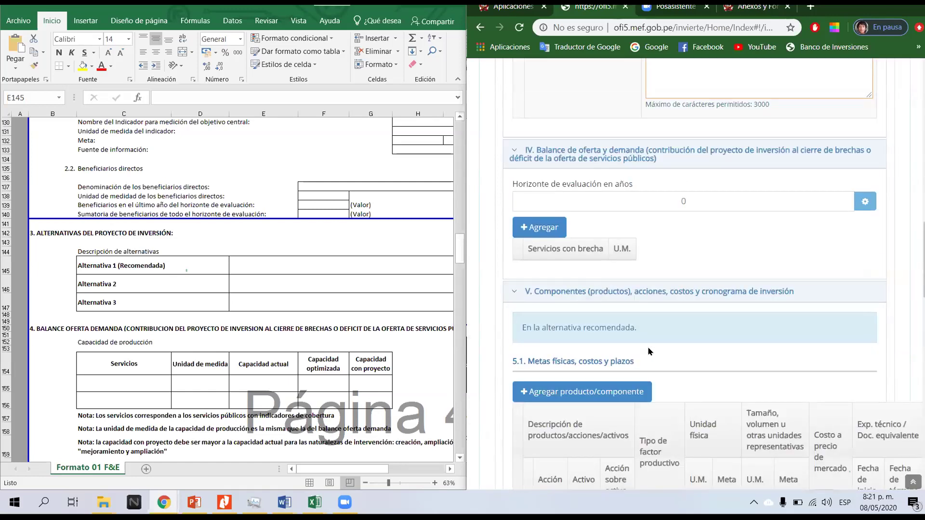
{"action": "scroll", "coordinate": [659, 321], "scroll_direction": "up", "scroll_amount": 7}
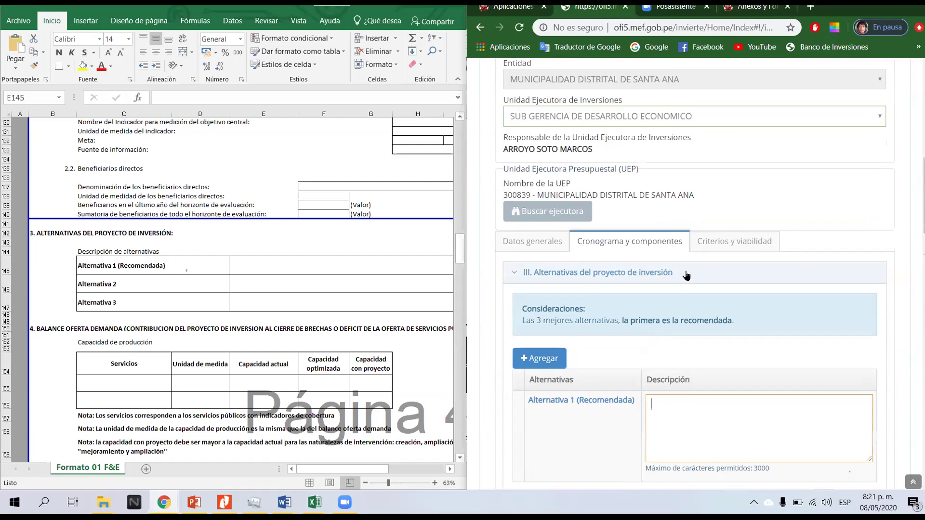
- Open Criterios y viabilidad and maximize the browser window to examine the section VIII investment decision criteria
{"action": "left_click", "coordinate": [722, 244]}
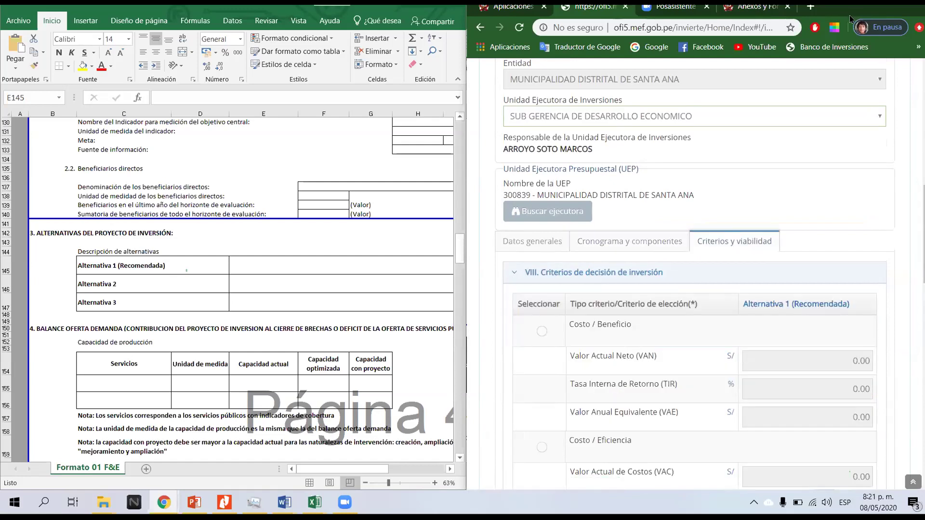
{"action": "left_click_drag", "start_coordinate": [851, 19], "coordinate": [679, 166]}
{"action": "double_click", "coordinate": [680, 165]}
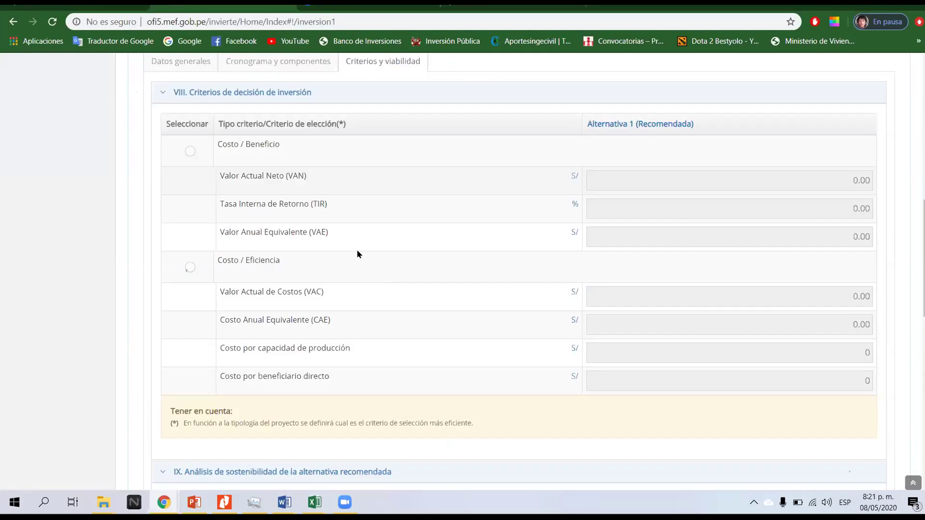
{"action": "scroll", "coordinate": [359, 246], "scroll_direction": "up", "scroll_amount": 2}
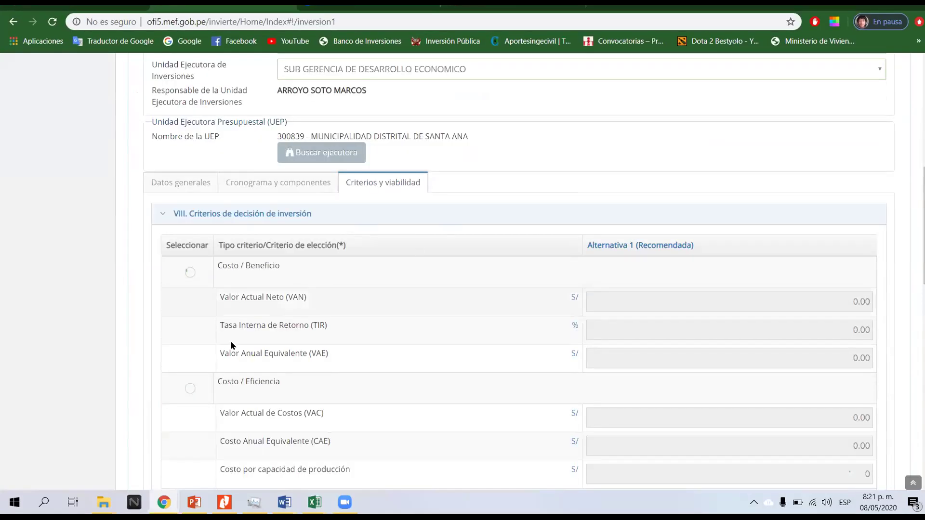
{"action": "left_click_drag", "start_coordinate": [207, 213], "coordinate": [53, 288]}
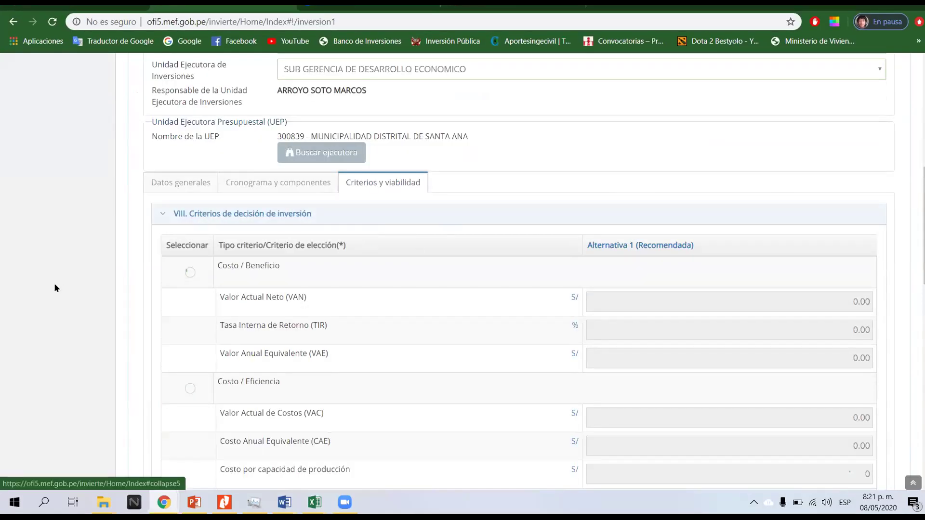
{"action": "scroll", "coordinate": [254, 230], "scroll_direction": "down", "scroll_amount": 2}
{"action": "scroll", "coordinate": [256, 252], "scroll_direction": "up", "scroll_amount": 1}
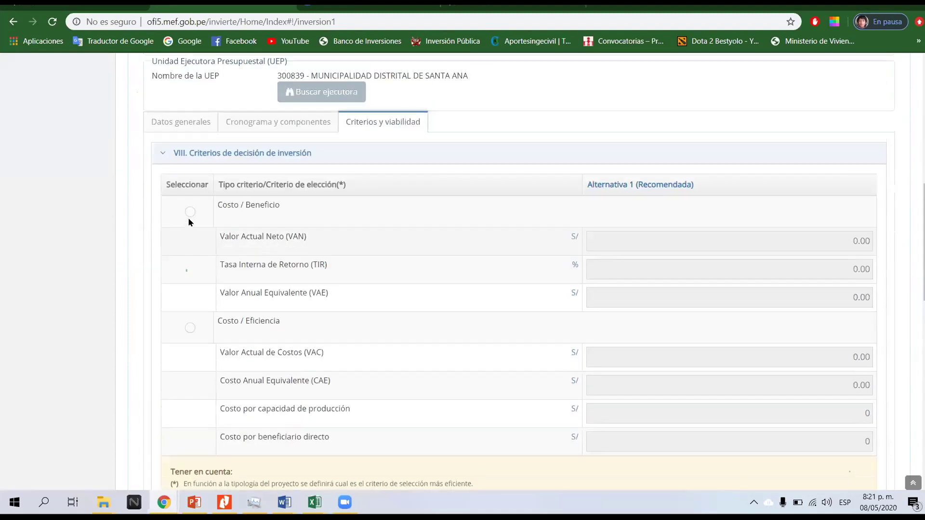
- Try the Costo / Beneficio criterion and set the investment decision criterion to Costo / Eficiencia
{"action": "left_click", "coordinate": [190, 212]}
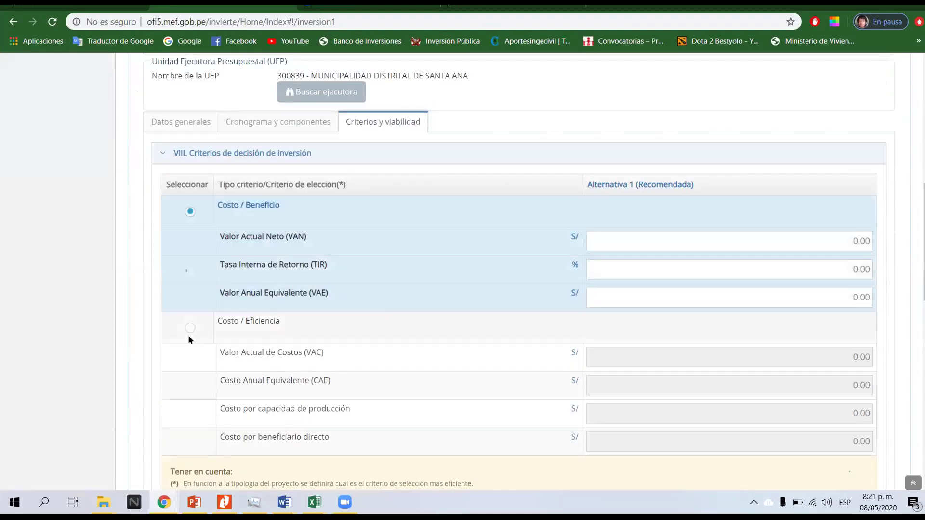
{"action": "left_click", "coordinate": [190, 329]}
{"action": "scroll", "coordinate": [401, 297], "scroll_direction": "down", "scroll_amount": 2}
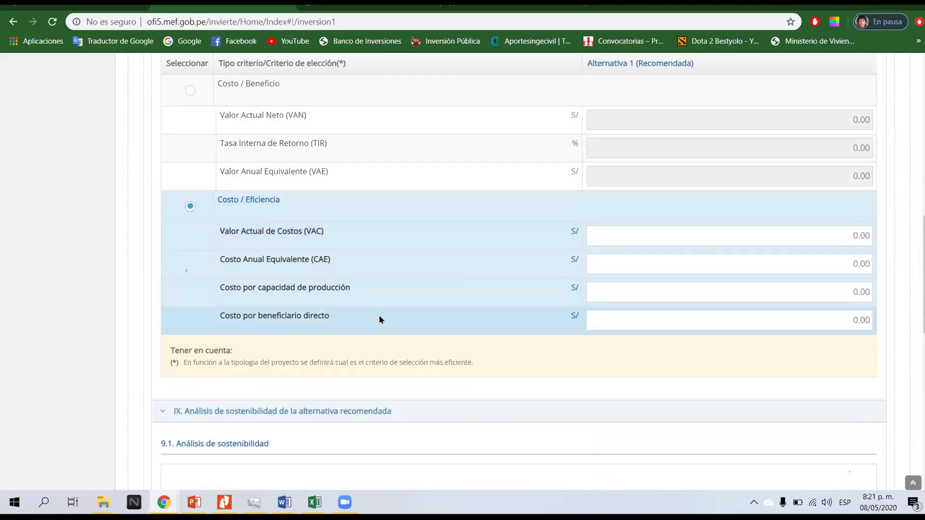
- Review the sustainability analysis, risk reduction measures and remaining sections, expanding XII. Conclusiones down to the save and finish options
{"action": "scroll", "coordinate": [380, 318], "scroll_direction": "down", "scroll_amount": 1}
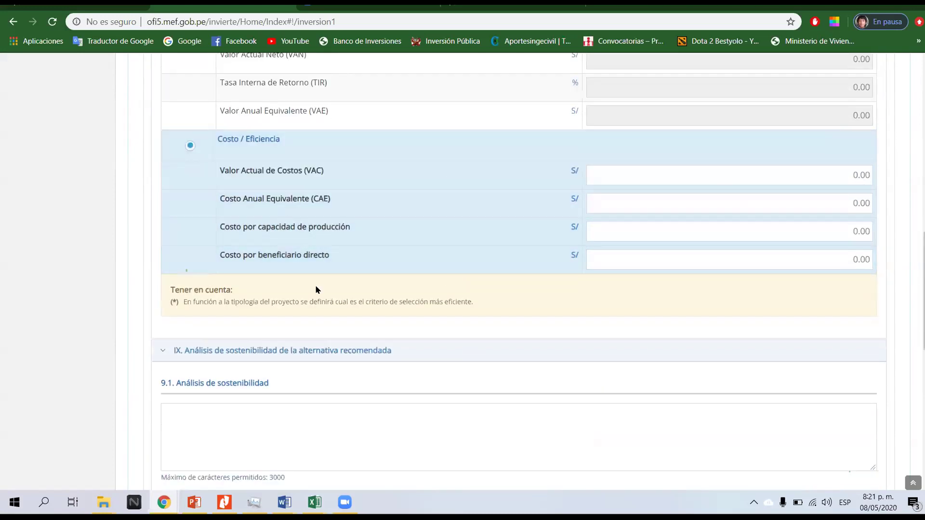
{"action": "scroll", "coordinate": [316, 289], "scroll_direction": "down", "scroll_amount": 5}
{"action": "scroll", "coordinate": [304, 289], "scroll_direction": "down", "scroll_amount": 2}
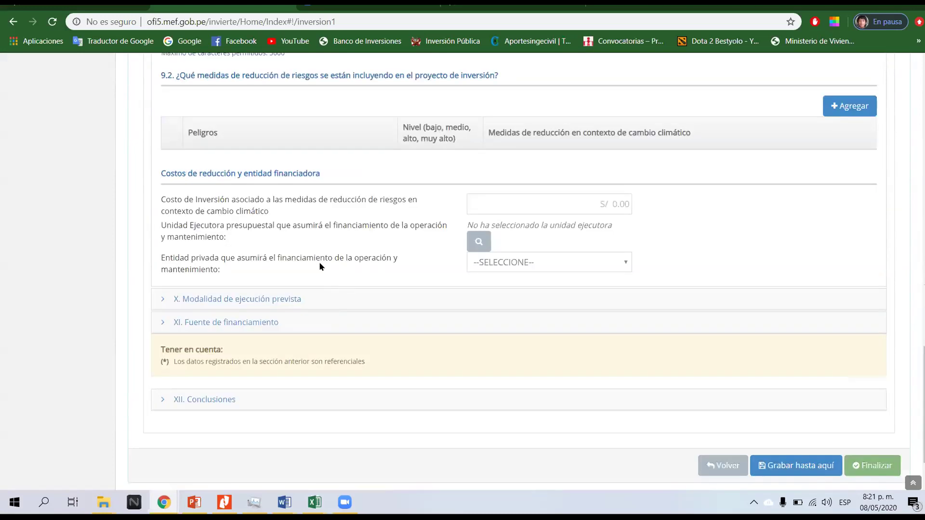
{"action": "scroll", "coordinate": [240, 333], "scroll_direction": "down", "scroll_amount": 1}
{"action": "left_click", "coordinate": [234, 335]}
{"action": "scroll", "coordinate": [403, 270], "scroll_direction": "down", "scroll_amount": 2}
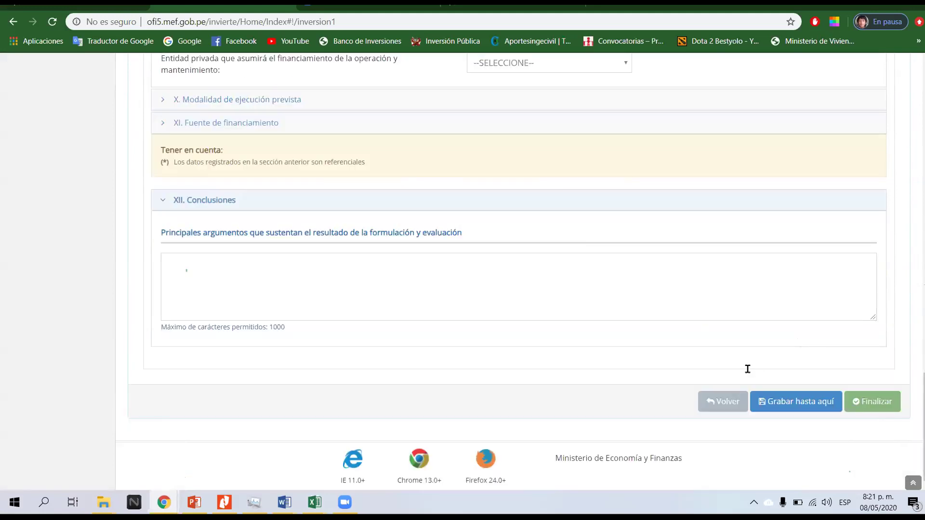
{"action": "scroll", "coordinate": [747, 368], "scroll_direction": "up", "scroll_amount": 15}
{"action": "scroll", "coordinate": [397, 364], "scroll_direction": "down", "scroll_amount": 15}
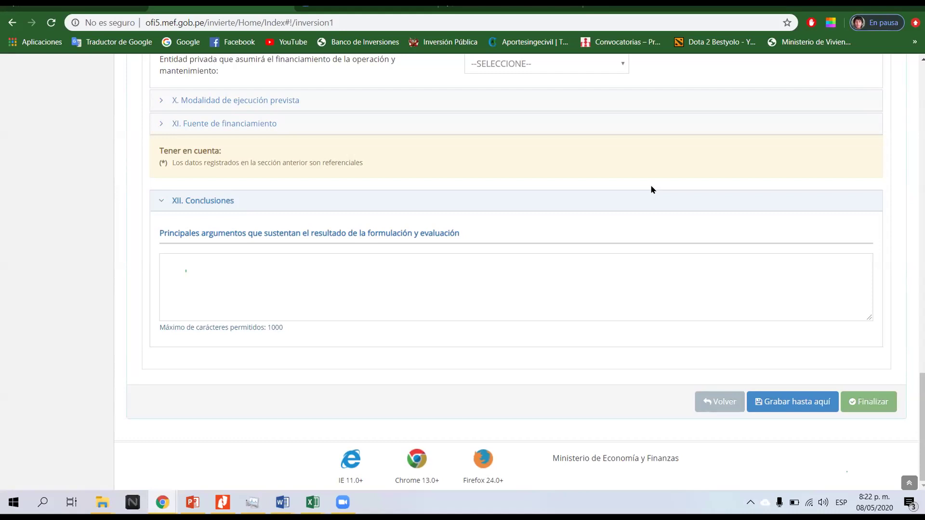
- Return to the Banco de Inversiones login page and sign in with the account user name, password and captcha code
{"action": "left_click", "coordinate": [17, 28]}
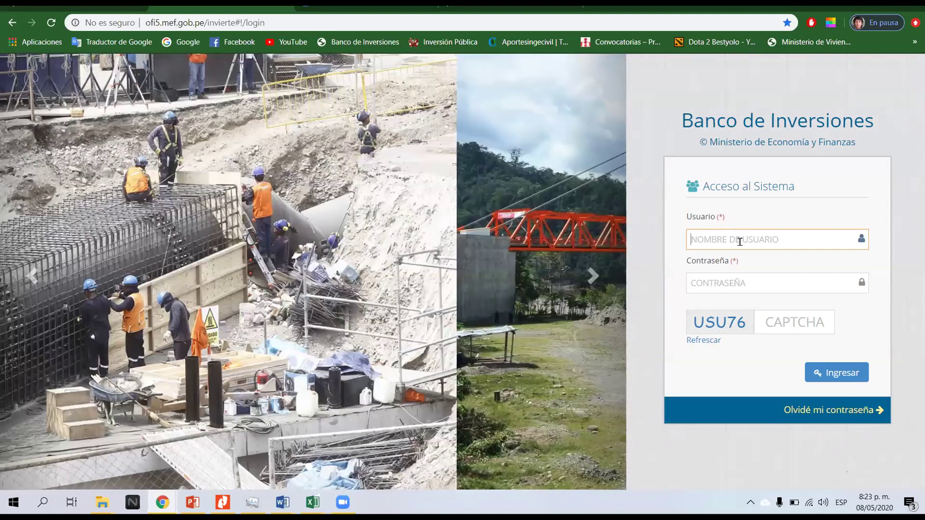
{"action": "type", "text": "UF"}
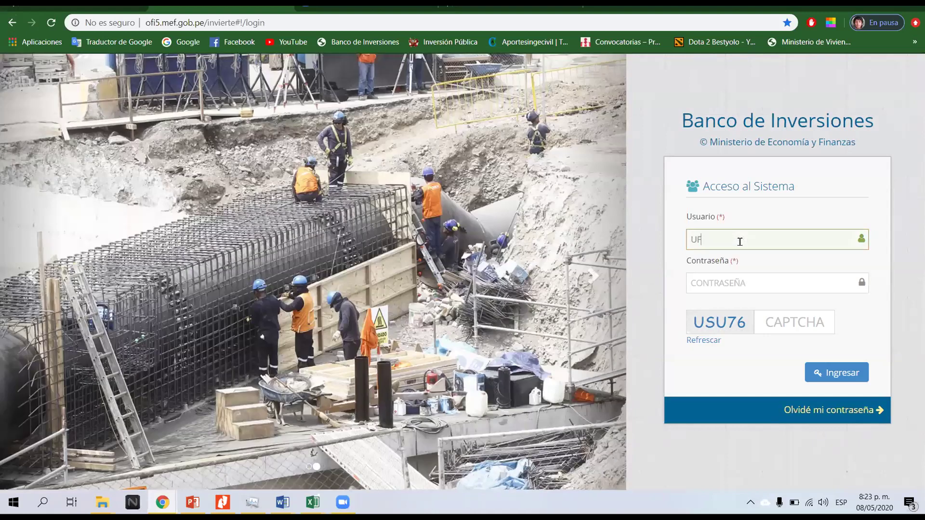
{"action": "type", "text": "MD"}
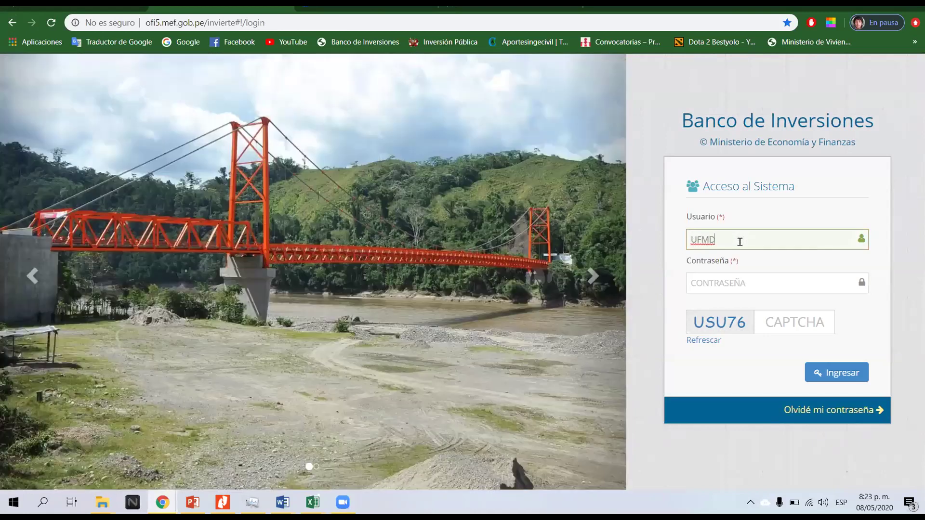
{"action": "type", "text": "SAC1"}
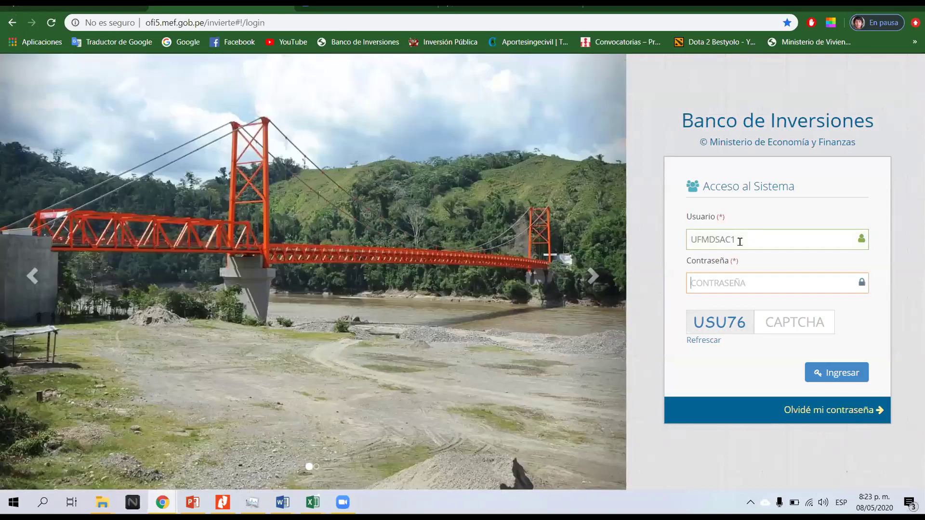
{"action": "key", "text": "Tab"}
{"action": "type", "text": "••••••••"}
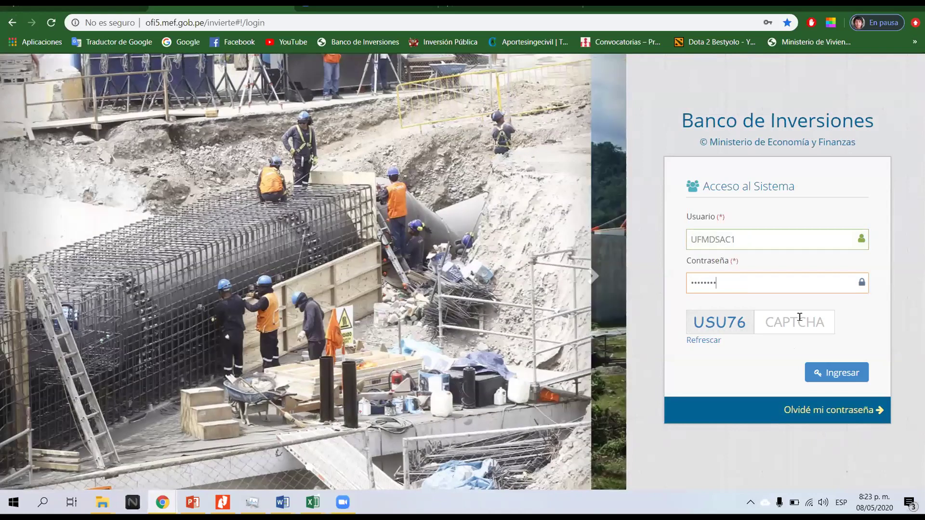
{"action": "left_click", "coordinate": [800, 317]}
{"action": "type", "text": "USU"}
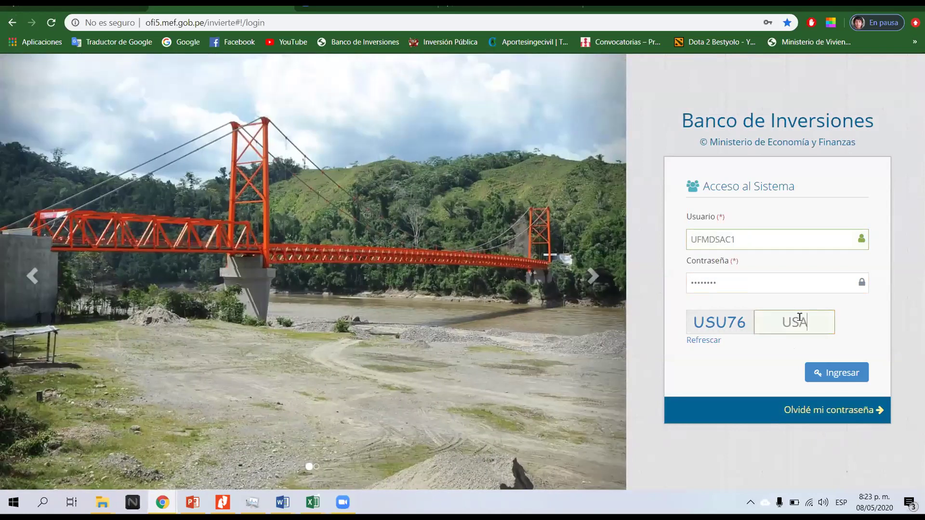
{"action": "key", "text": "BackSpace"}
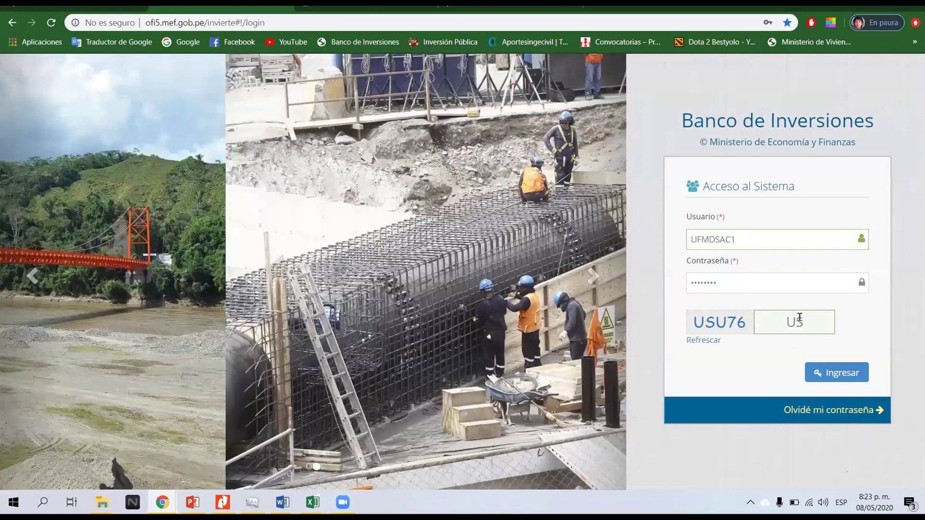
{"action": "type", "text": "U76"}
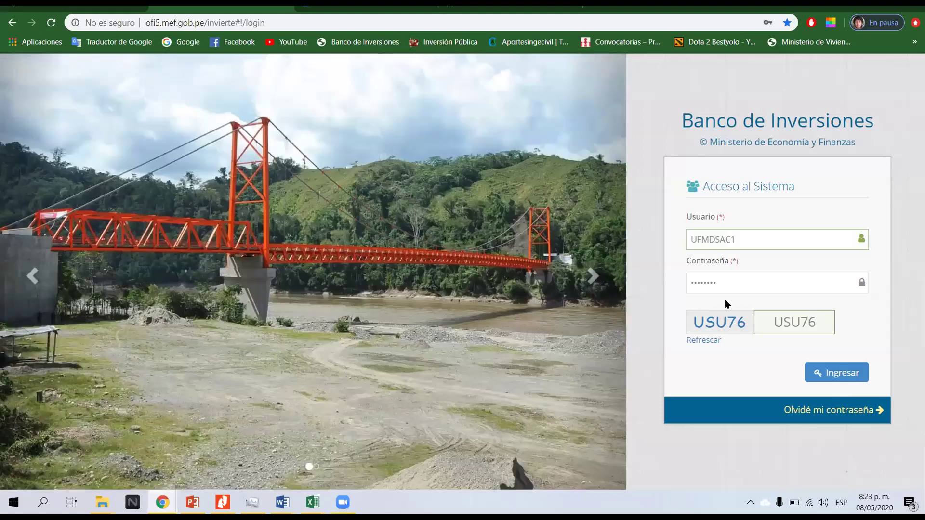
{"action": "key", "text": "Return"}
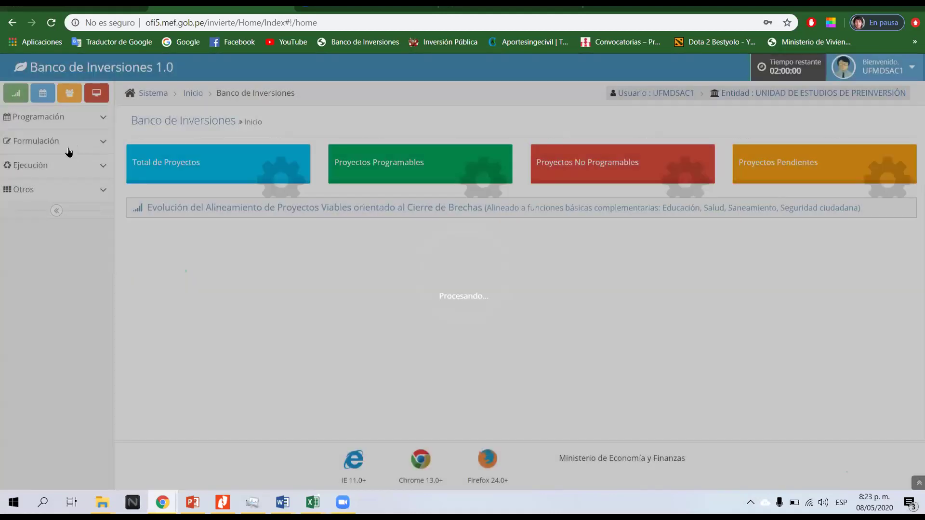
- Open the list of registered investment projects under Formulación and look through both pages of results
{"action": "left_click", "coordinate": [68, 151]}
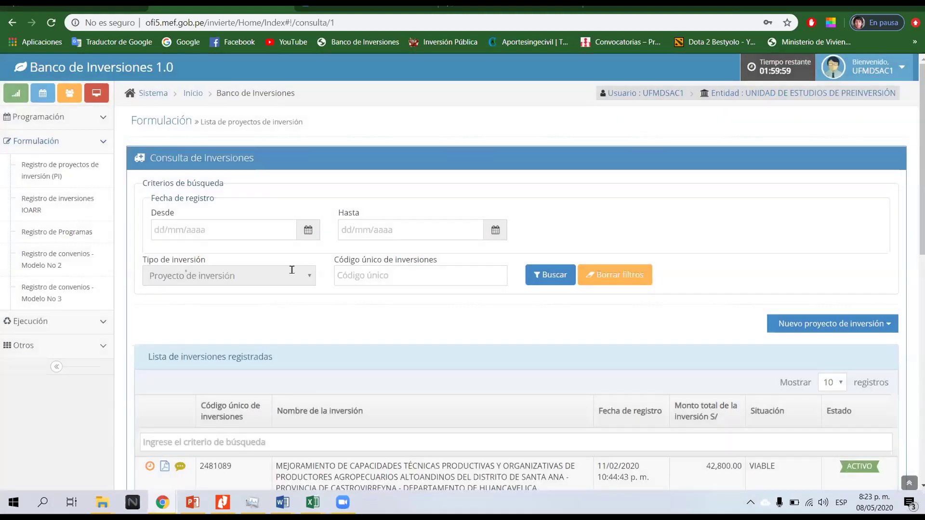
{"action": "scroll", "coordinate": [292, 270], "scroll_direction": "down", "scroll_amount": 4}
{"action": "scroll", "coordinate": [398, 336], "scroll_direction": "down", "scroll_amount": 3}
{"action": "scroll", "coordinate": [530, 404], "scroll_direction": "down", "scroll_amount": 4}
{"action": "left_click", "coordinate": [815, 435]}
{"action": "scroll", "coordinate": [809, 392], "scroll_direction": "up", "scroll_amount": 4}
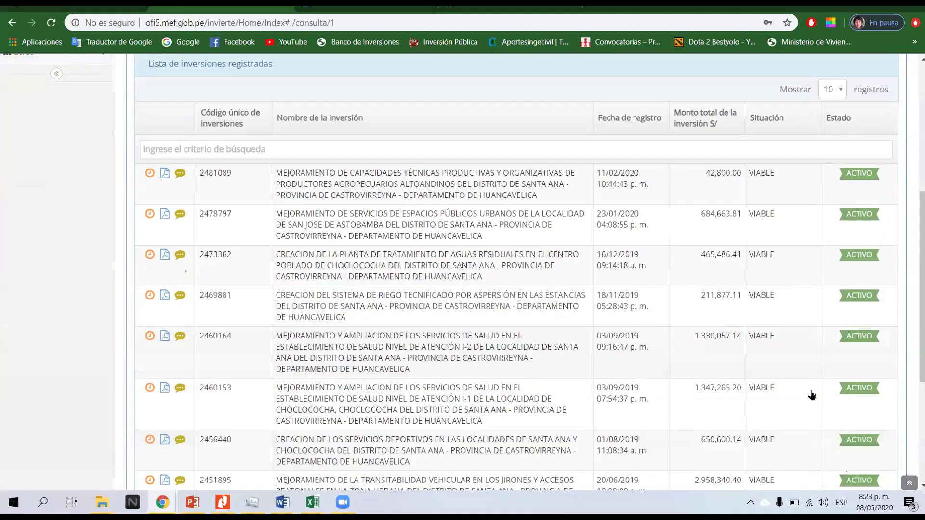
{"action": "scroll", "coordinate": [557, 363], "scroll_direction": "down", "scroll_amount": 5}
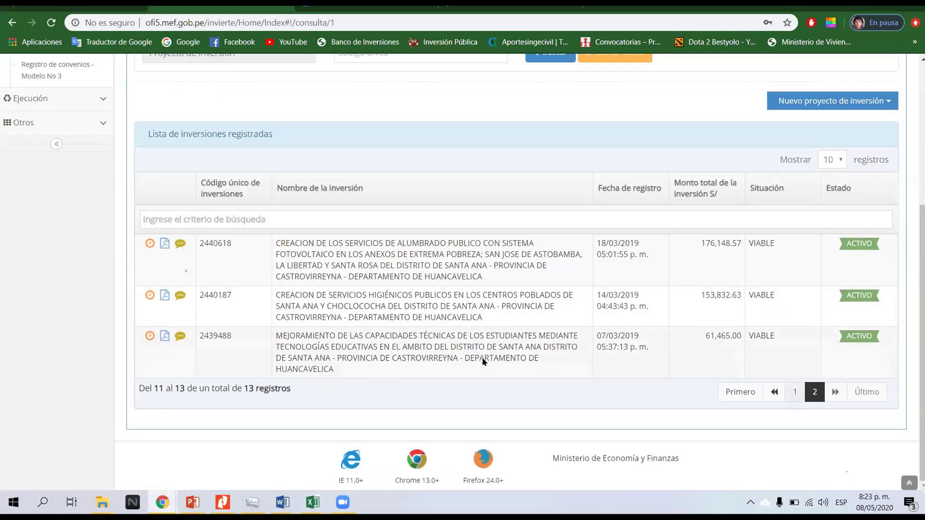
{"action": "left_click", "coordinate": [796, 394]}
{"action": "scroll", "coordinate": [320, 298], "scroll_direction": "down", "scroll_amount": 2}
{"action": "scroll", "coordinate": [319, 297], "scroll_direction": "down", "scroll_amount": 5}
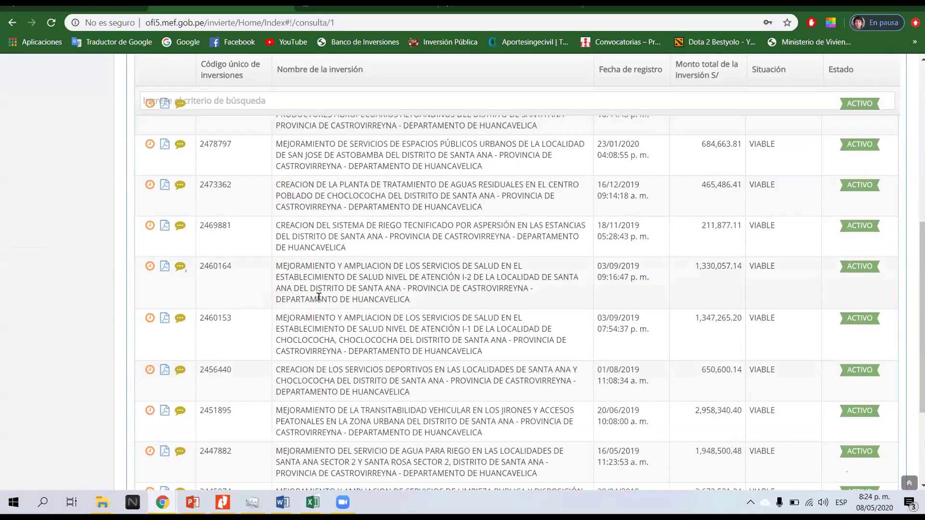
{"action": "scroll", "coordinate": [319, 301], "scroll_direction": "up", "scroll_amount": 4}
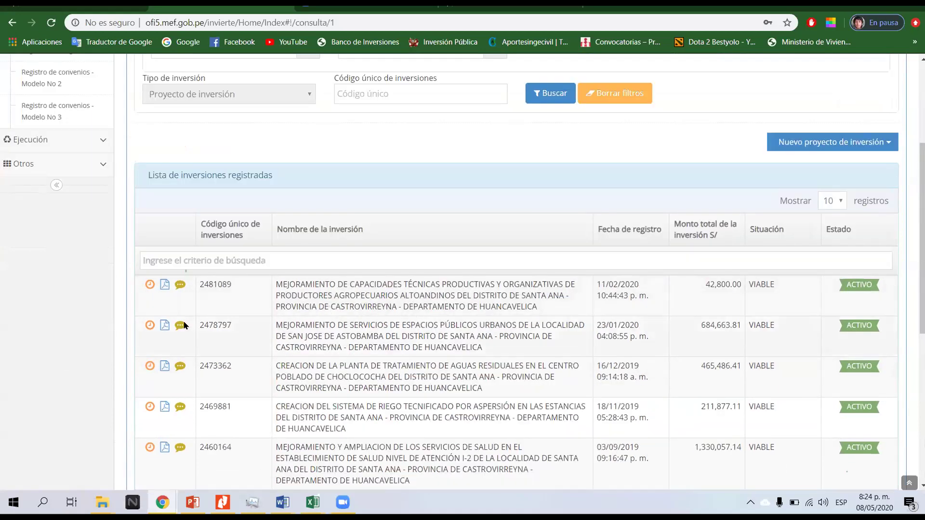
- Highlight the San Jose de Astobamba public spaces project and view its movement history and notes registry
{"action": "left_click_drag", "start_coordinate": [396, 325], "coordinate": [426, 363]}
{"action": "left_click_drag", "start_coordinate": [480, 346], "coordinate": [276, 324]}
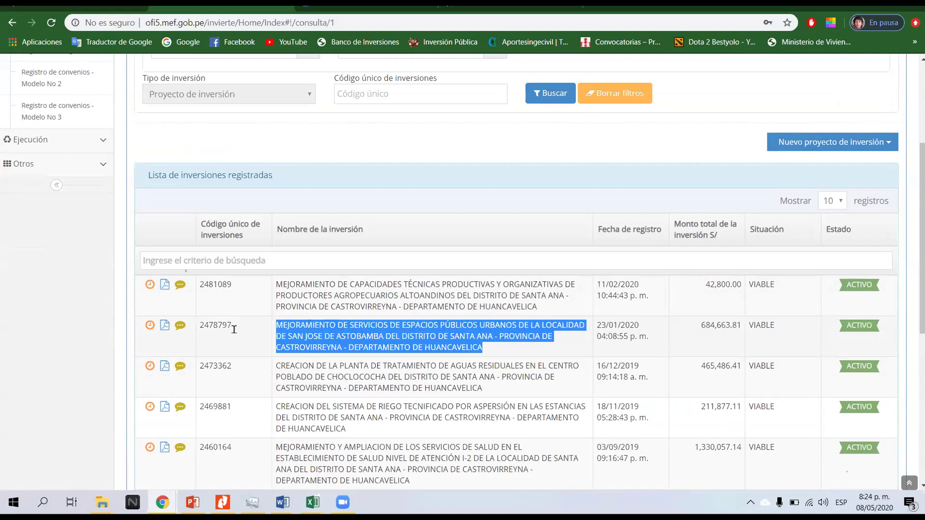
{"action": "left_click", "coordinate": [150, 327]}
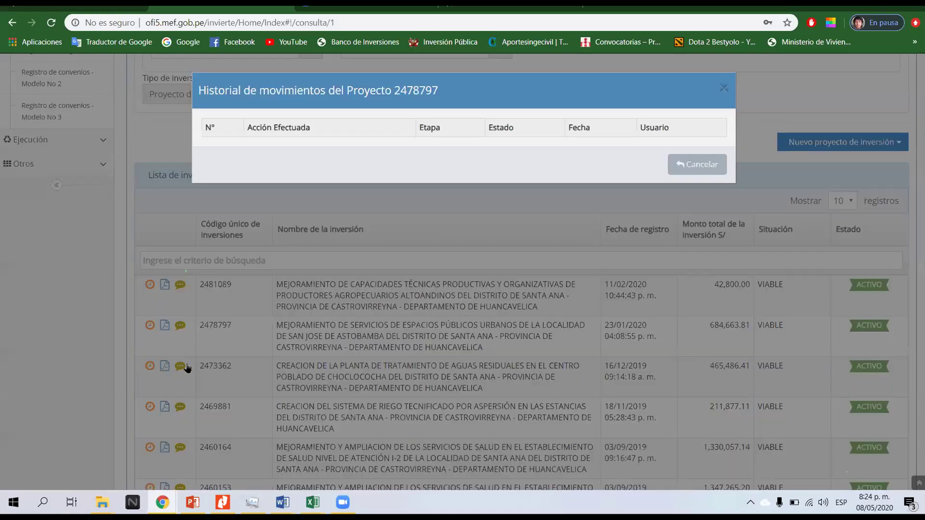
{"action": "left_click", "coordinate": [200, 343]}
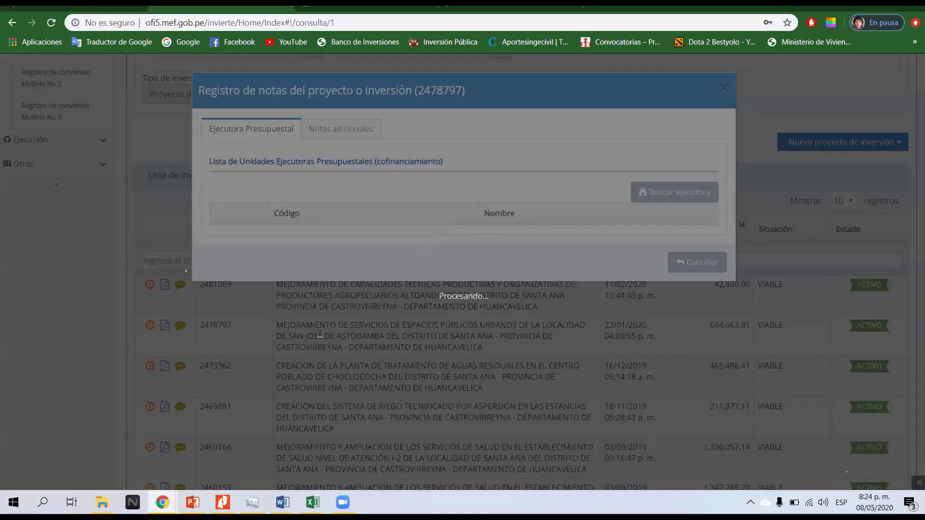
{"action": "left_click", "coordinate": [319, 332]}
{"action": "scroll", "coordinate": [260, 331], "scroll_direction": "down", "scroll_amount": 1}
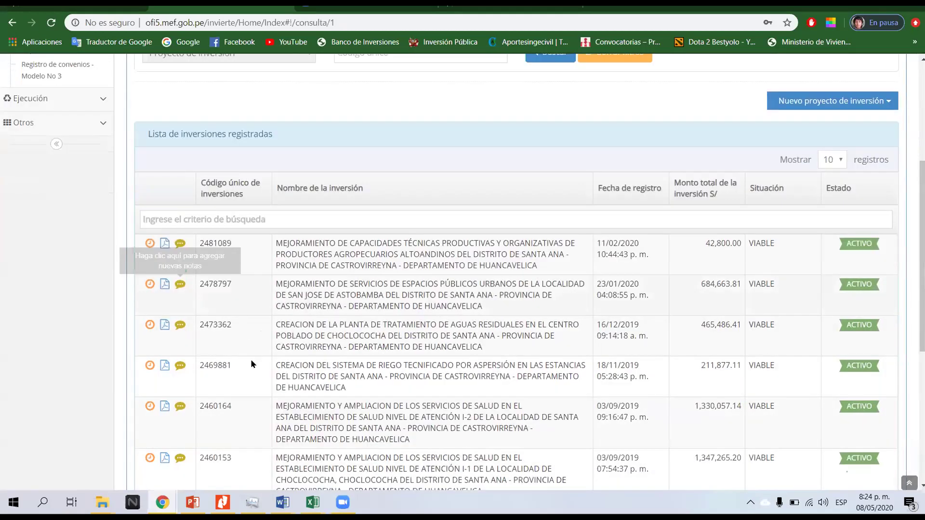
{"action": "scroll", "coordinate": [251, 364], "scroll_direction": "down", "scroll_amount": 5}
- Highlight part of the San Jose de Astobamba project name and close the Formato 01 F&E workbook in Excel
{"action": "scroll", "coordinate": [249, 381], "scroll_direction": "up", "scroll_amount": 6}
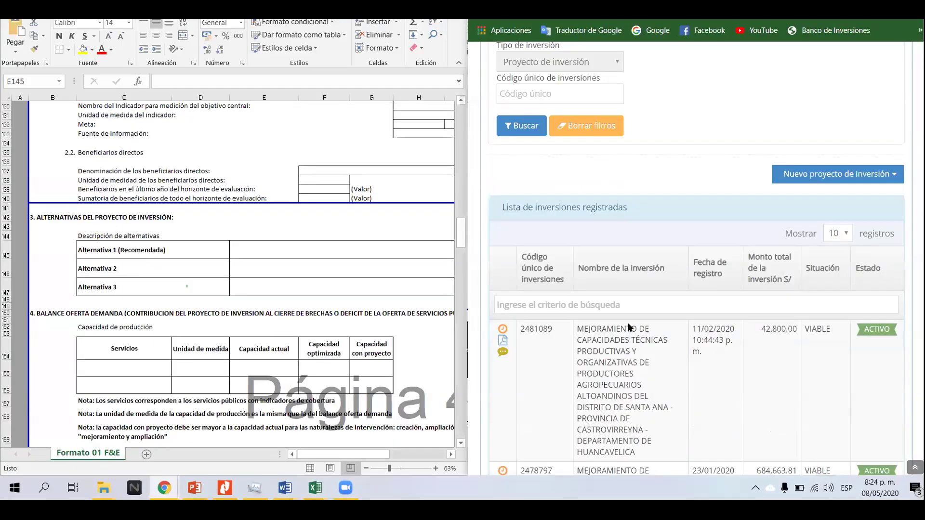
{"action": "scroll", "coordinate": [628, 322], "scroll_direction": "down", "scroll_amount": 3}
{"action": "left_click_drag", "start_coordinate": [606, 337], "coordinate": [632, 348]}
{"action": "left_click", "coordinate": [338, 250]}
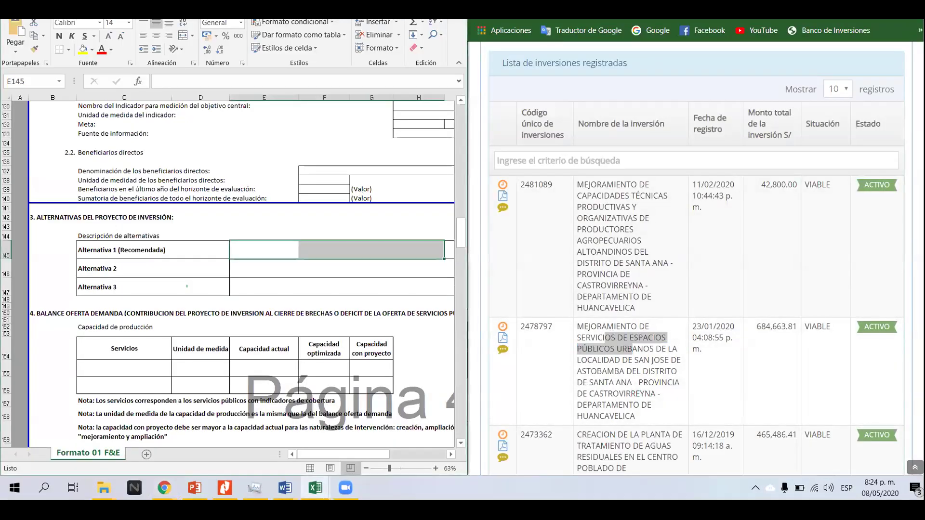
{"action": "key", "text": "ctrl+w"}
{"action": "left_click", "coordinate": [416, 256]}
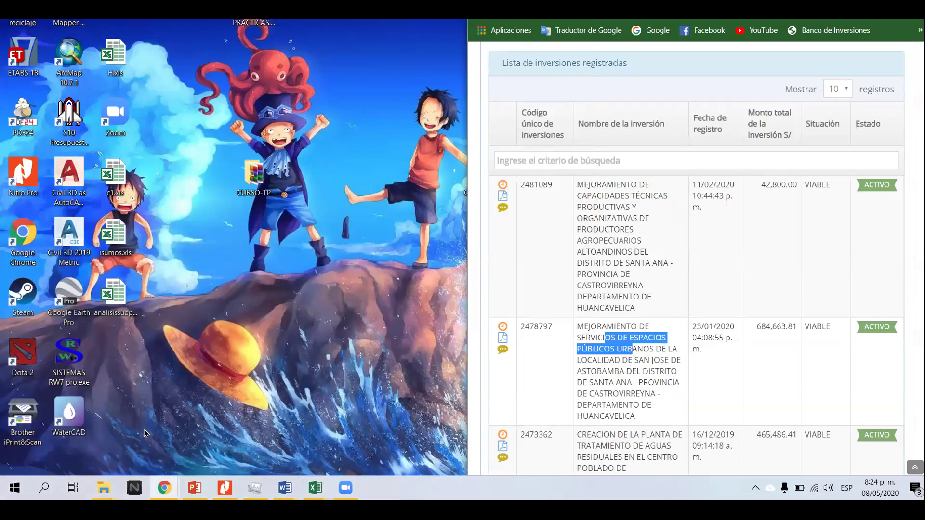
{"action": "left_click", "coordinate": [241, 394]}
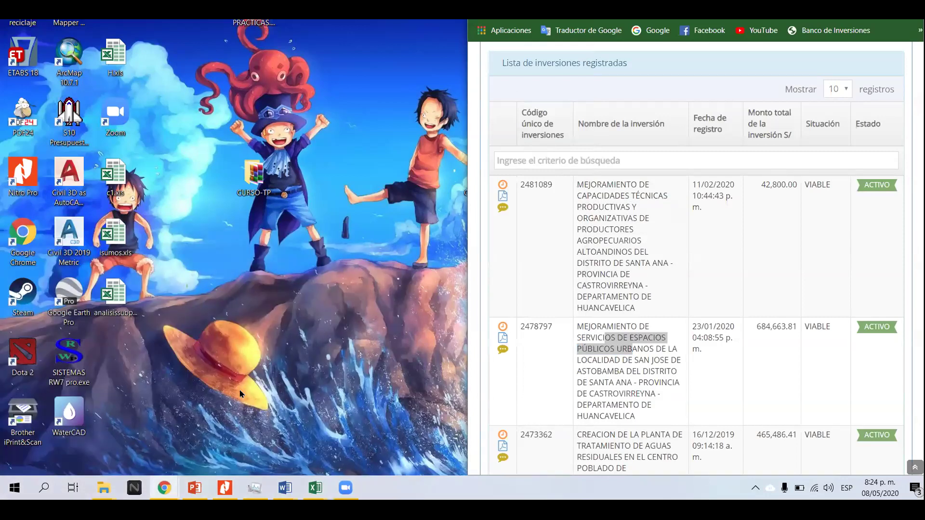
- Try to open the PROYECTO PARQUE ASTOBAMBA folder on the USB drive (E:) in a new File Explorer window
{"action": "key", "text": "super+e"}
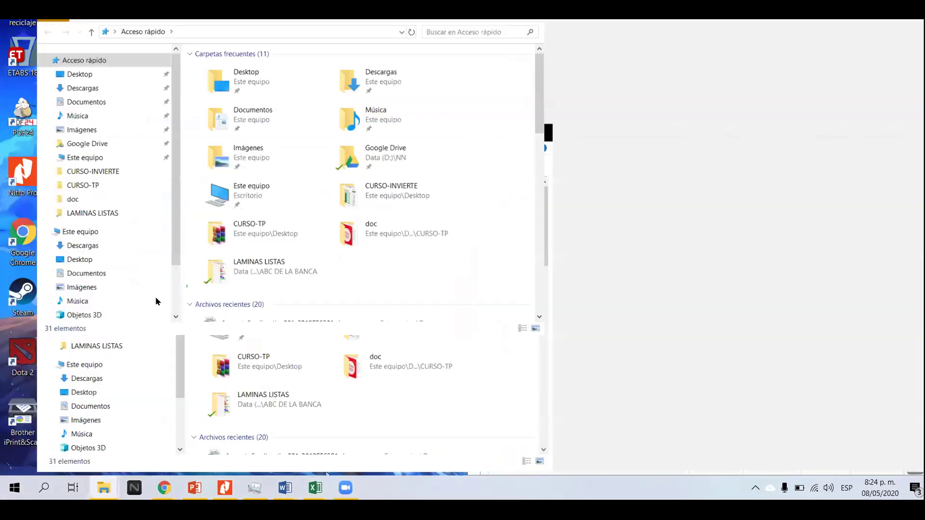
{"action": "key", "text": "super+Up"}
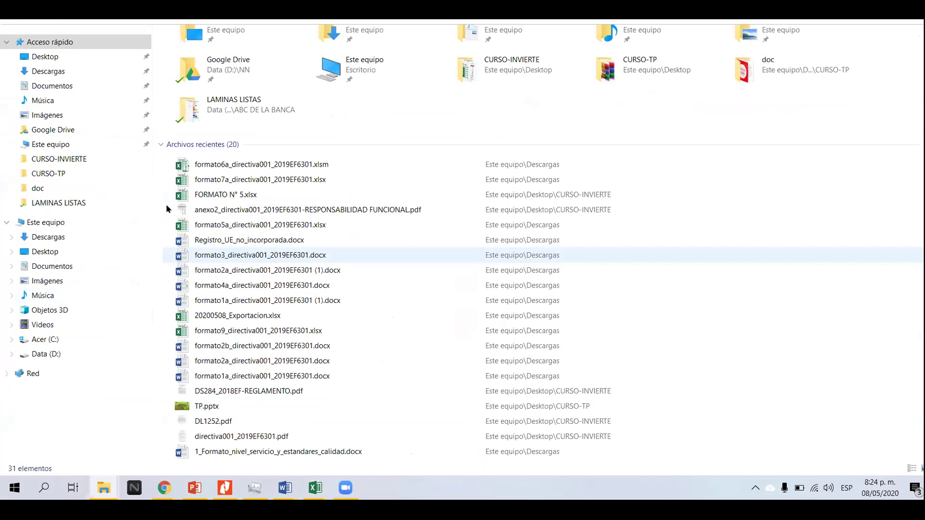
{"action": "scroll", "coordinate": [157, 175], "scroll_direction": "up", "scroll_amount": 1}
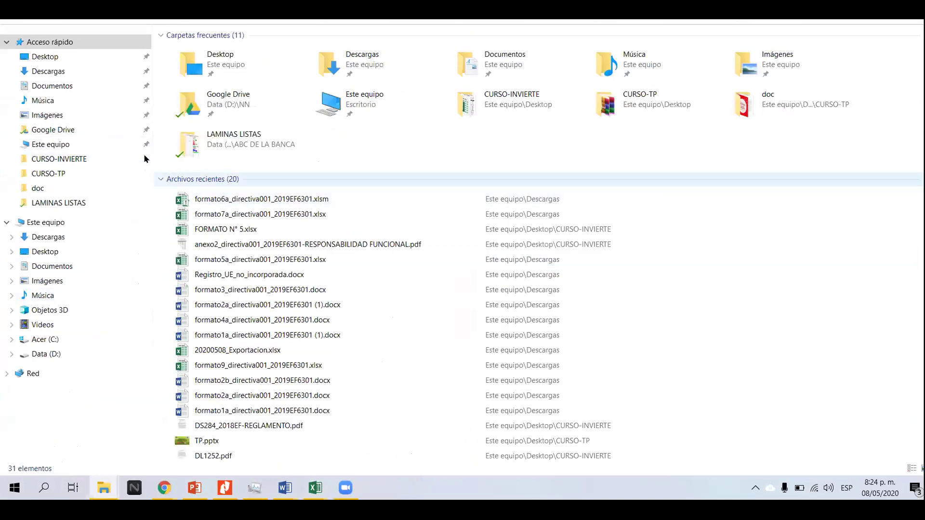
{"action": "scroll", "coordinate": [289, 263], "scroll_direction": "down", "scroll_amount": 1}
{"action": "scroll", "coordinate": [169, 212], "scroll_direction": "up", "scroll_amount": 1}
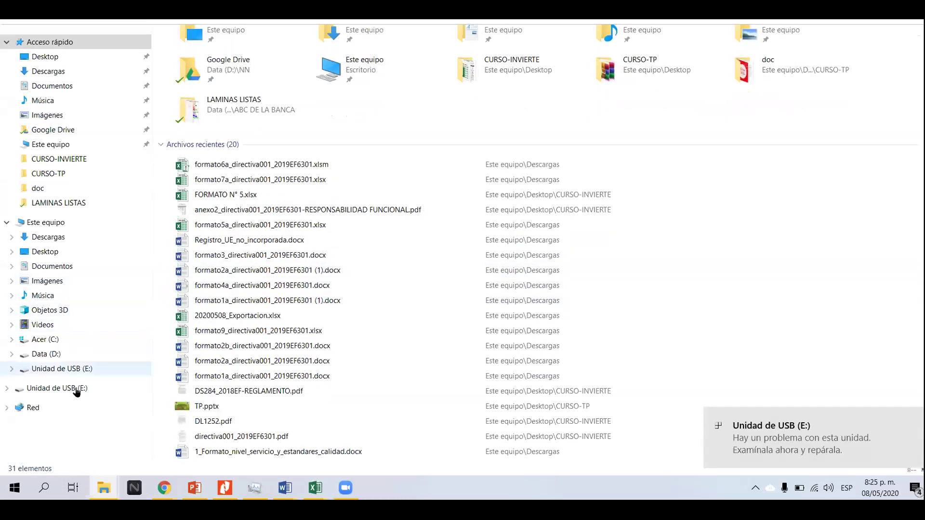
{"action": "left_click", "coordinate": [75, 388]}
{"action": "double_click", "coordinate": [222, 117]}
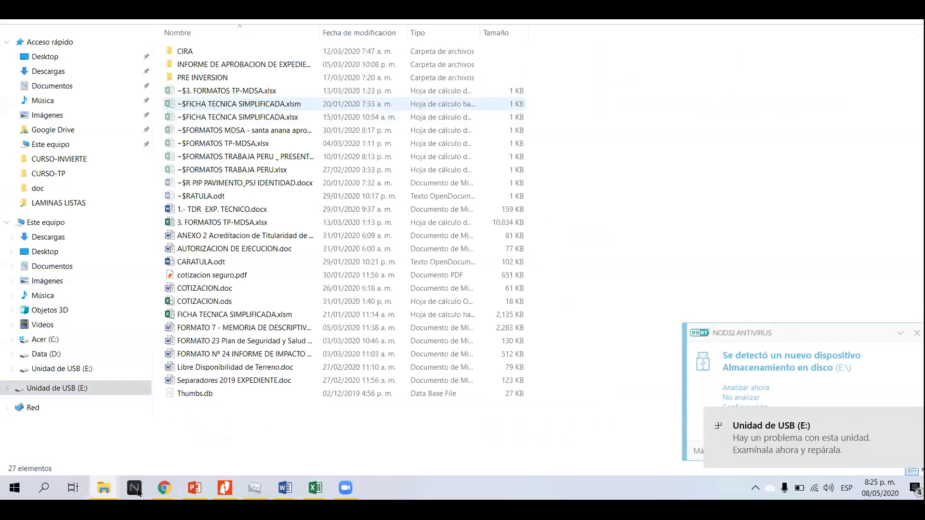
- Switch to the CURSO-INVIERTE File Explorer window, maximize it and open PROYECTO PARQUE ASTOBAMBA on the USB drive (E:)
{"action": "left_click", "coordinate": [104, 488]}
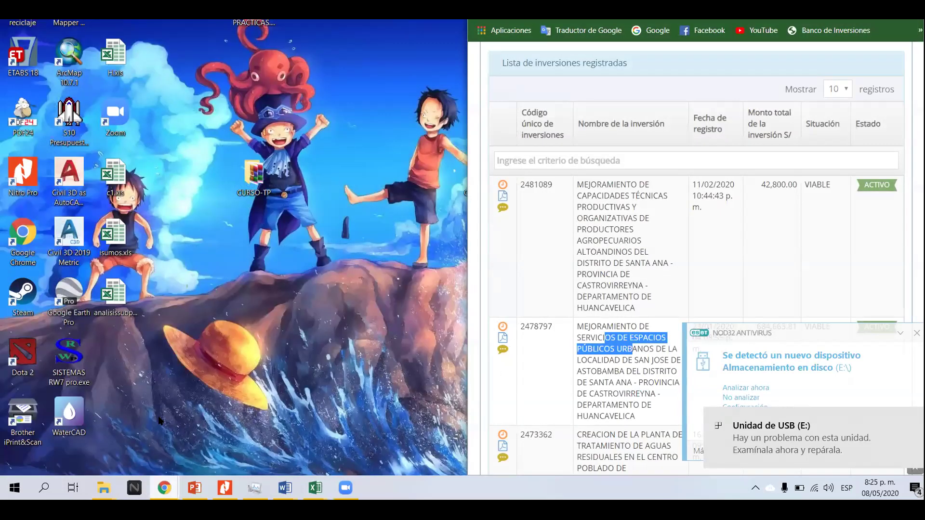
{"action": "left_click", "coordinate": [67, 437]}
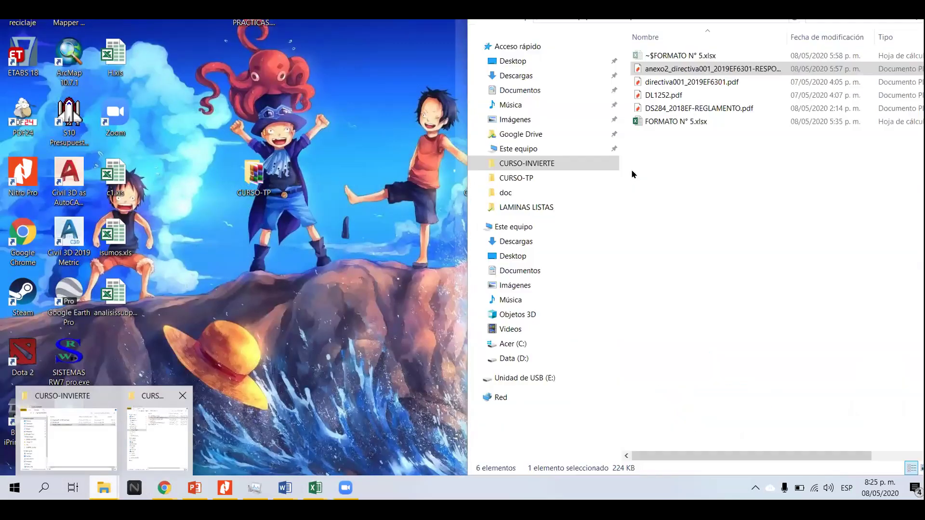
{"action": "key", "text": "super+Up"}
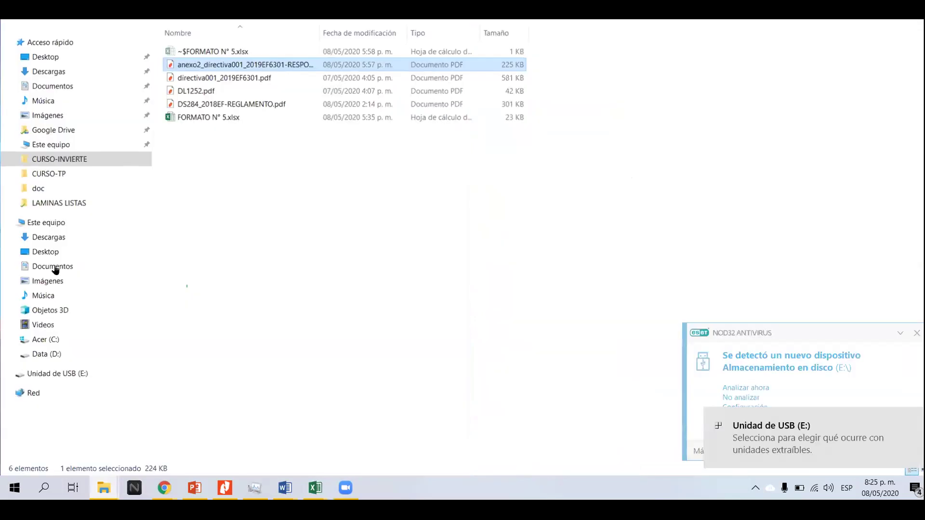
{"action": "left_click", "coordinate": [67, 376]}
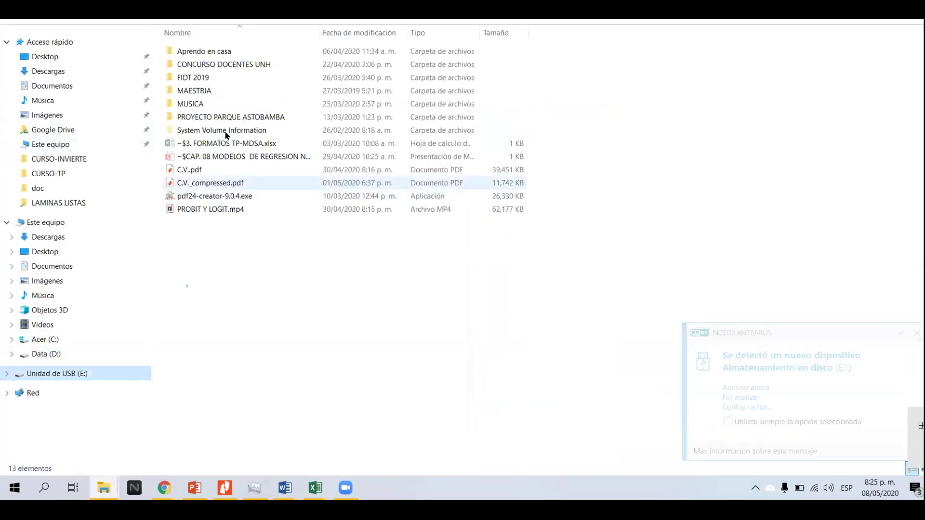
{"action": "double_click", "coordinate": [230, 118]}
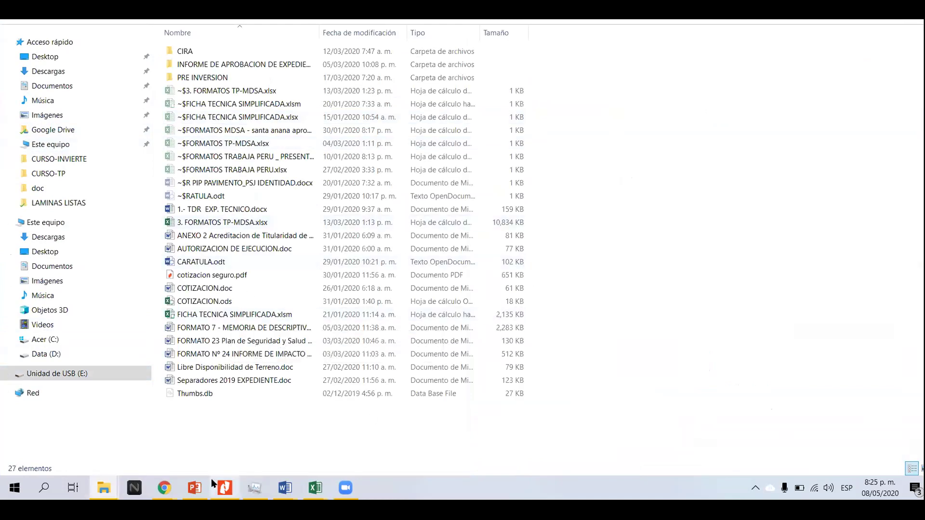
- Switch to the investment list in Chrome and highlight the full name of the San Jose de Astobamba project
{"action": "mouse_move", "coordinate": [164, 488]}
{"action": "left_click", "coordinate": [217, 424]}
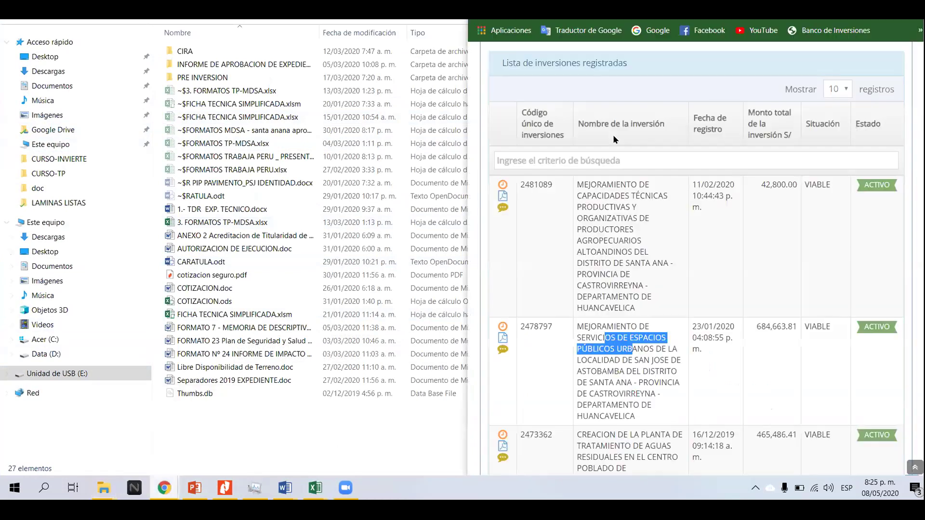
{"action": "left_click_drag", "start_coordinate": [641, 417], "coordinate": [582, 326]}
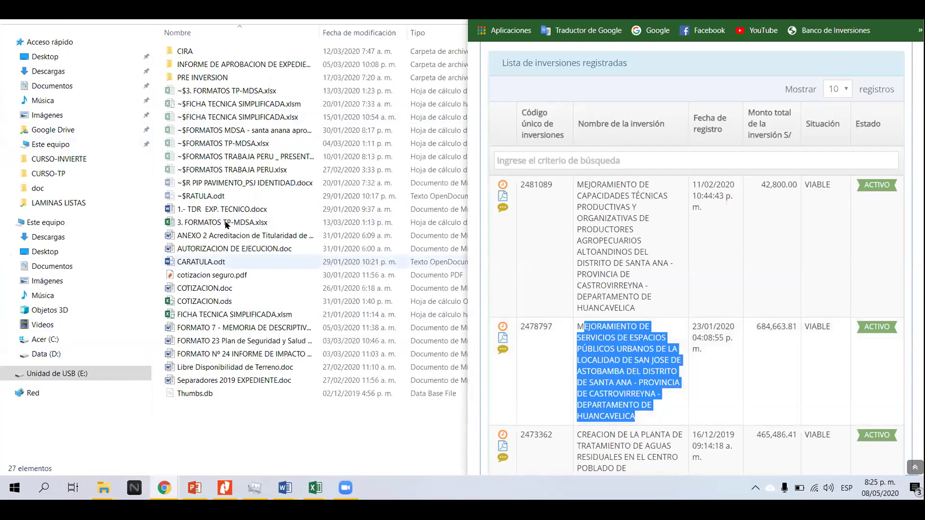
- Open FICHA TECNICA SIMPLIFICADA.xlsx from the PRE INVERSION folder and examine the costs, schedules and evaluation sections of F Simplificada
{"action": "double_click", "coordinate": [210, 77]}
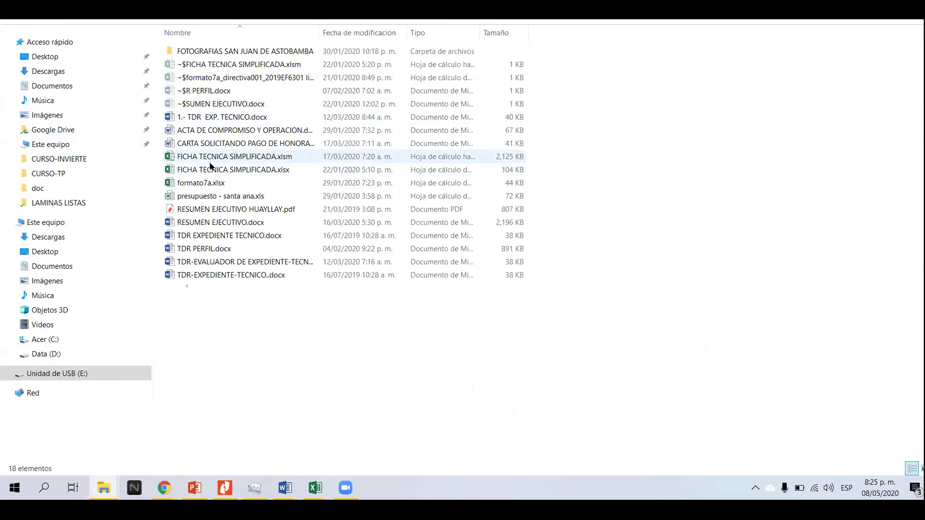
{"action": "double_click", "coordinate": [211, 169]}
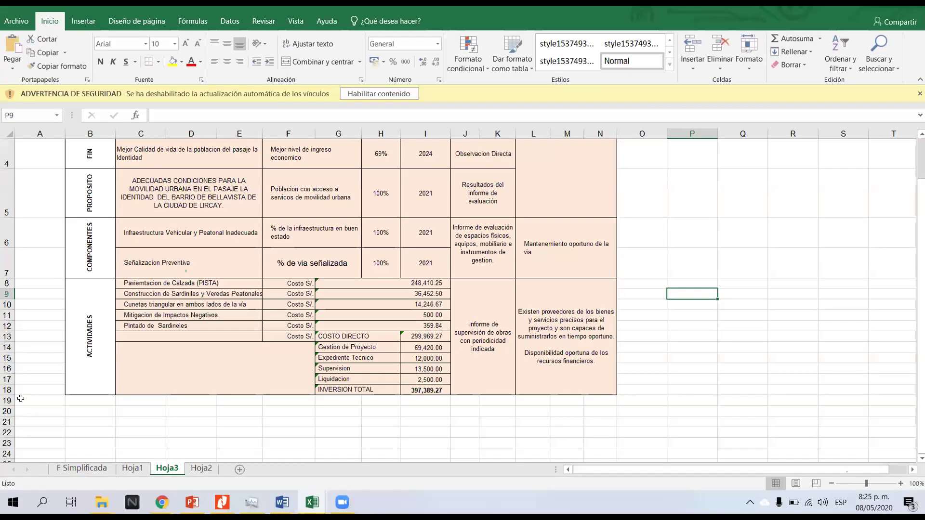
{"action": "scroll", "coordinate": [147, 442], "scroll_direction": "up", "scroll_amount": 1}
{"action": "left_click", "coordinate": [60, 469]}
{"action": "scroll", "coordinate": [271, 328], "scroll_direction": "down", "scroll_amount": 5}
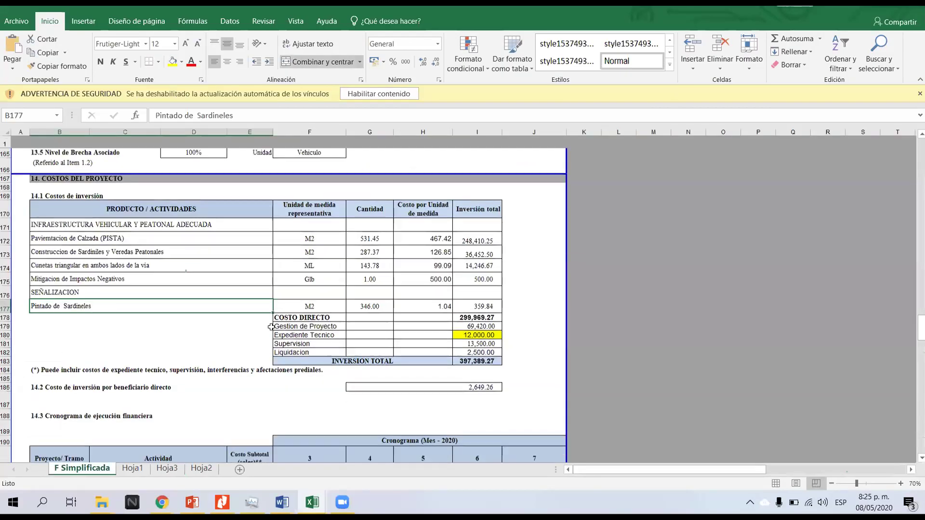
{"action": "scroll", "coordinate": [272, 323], "scroll_direction": "down", "scroll_amount": 3}
{"action": "scroll", "coordinate": [273, 323], "scroll_direction": "up", "scroll_amount": 15}
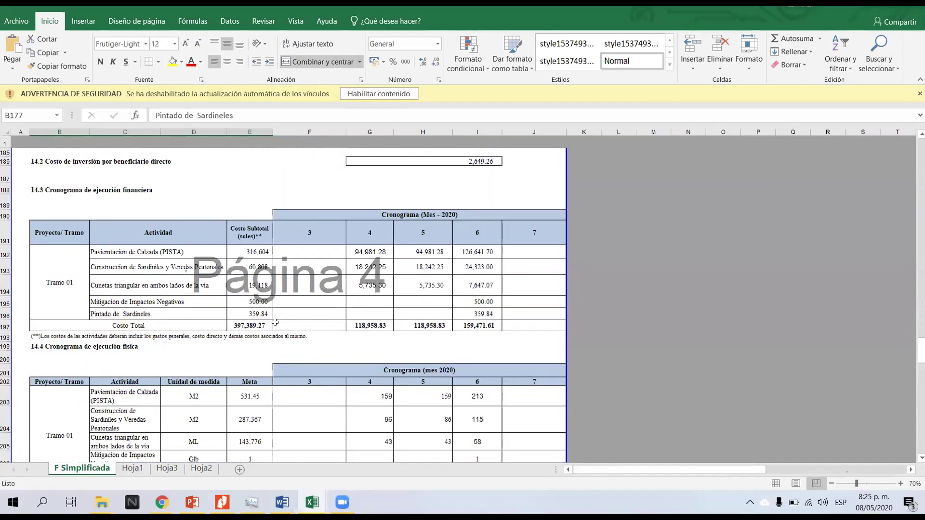
{"action": "scroll", "coordinate": [289, 272], "scroll_direction": "up", "scroll_amount": 10}
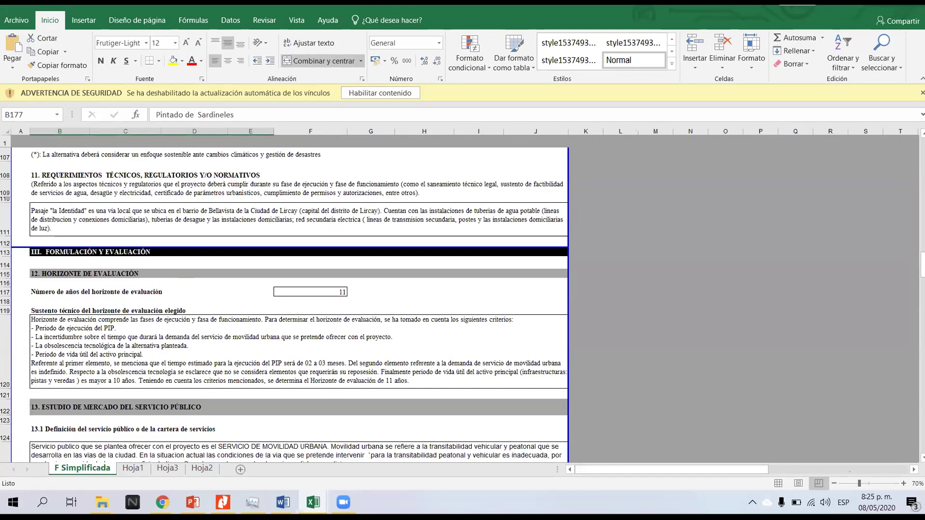
- Review the simplified technical form on the F Simplificada sheet from the general data through costs and sustainability to the signatures
{"action": "scroll", "coordinate": [360, 162], "scroll_direction": "up", "scroll_amount": 20}
{"action": "left_click", "coordinate": [359, 162]}
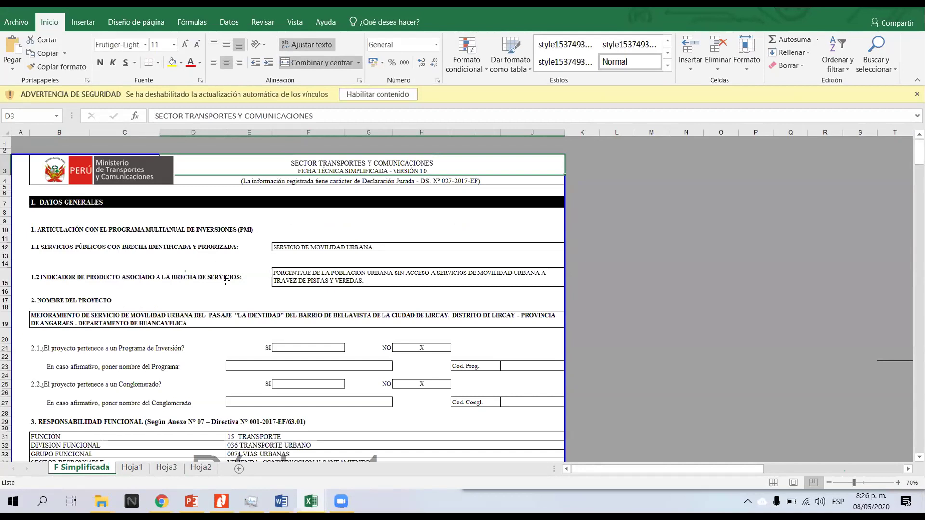
{"action": "scroll", "coordinate": [274, 296], "scroll_direction": "down", "scroll_amount": 1}
{"action": "scroll", "coordinate": [274, 296], "scroll_direction": "up", "scroll_amount": 1}
{"action": "scroll", "coordinate": [294, 289], "scroll_direction": "down", "scroll_amount": 3}
{"action": "scroll", "coordinate": [288, 296], "scroll_direction": "down", "scroll_amount": 12}
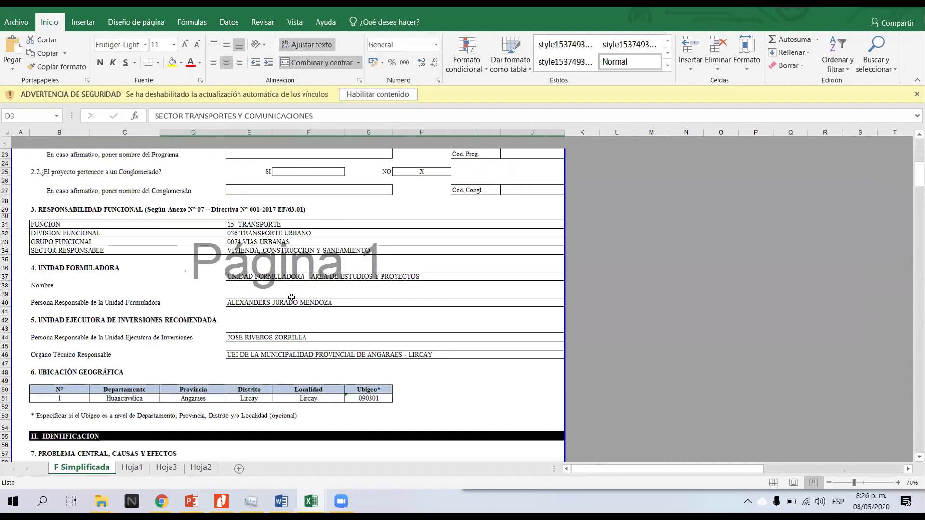
{"action": "scroll", "coordinate": [293, 304], "scroll_direction": "down", "scroll_amount": 12}
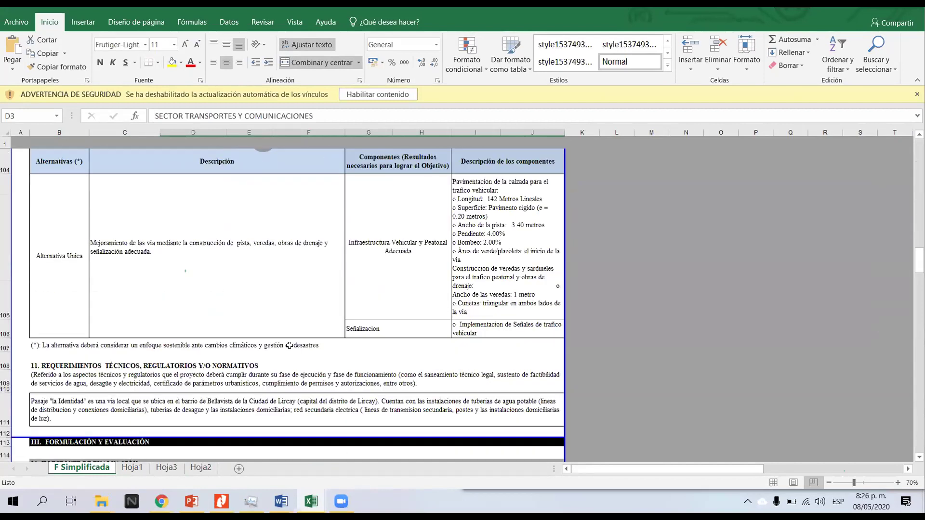
{"action": "scroll", "coordinate": [292, 358], "scroll_direction": "down", "scroll_amount": 15}
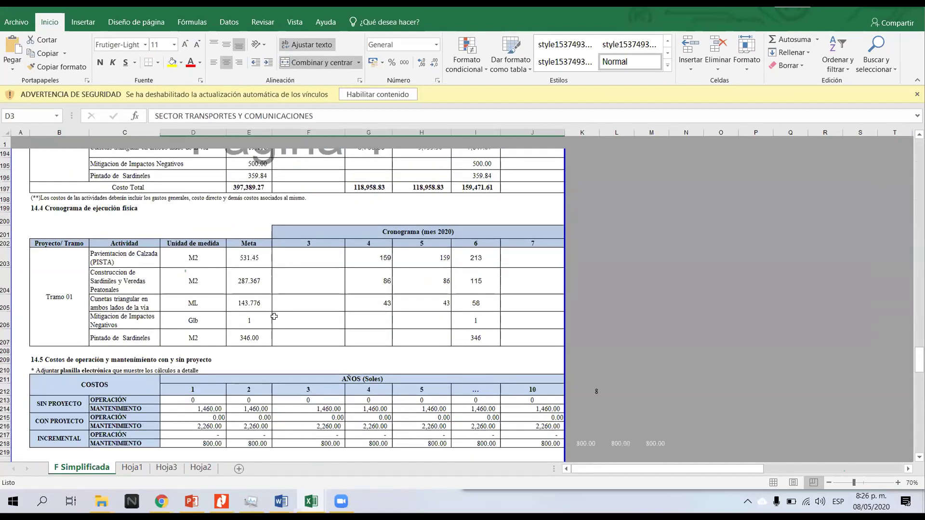
{"action": "scroll", "coordinate": [293, 336], "scroll_direction": "up", "scroll_amount": 4}
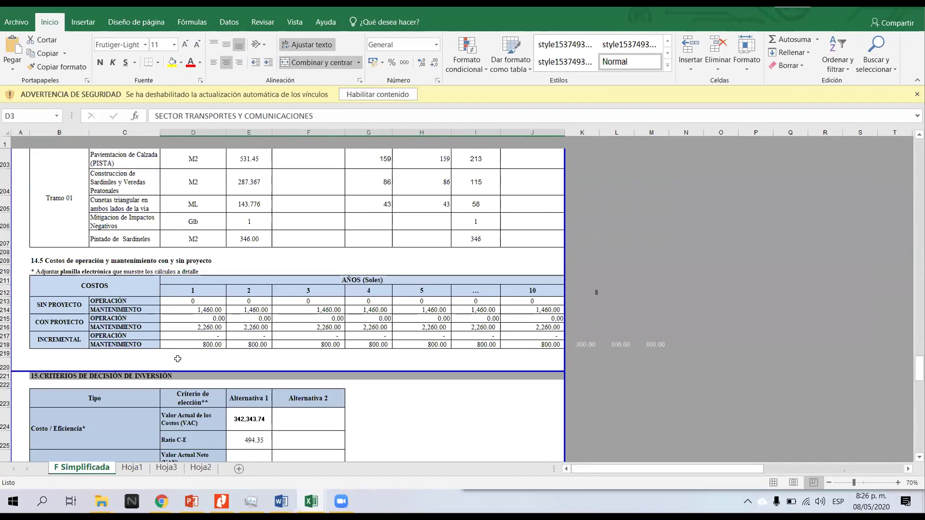
{"action": "scroll", "coordinate": [196, 327], "scroll_direction": "down", "scroll_amount": 8}
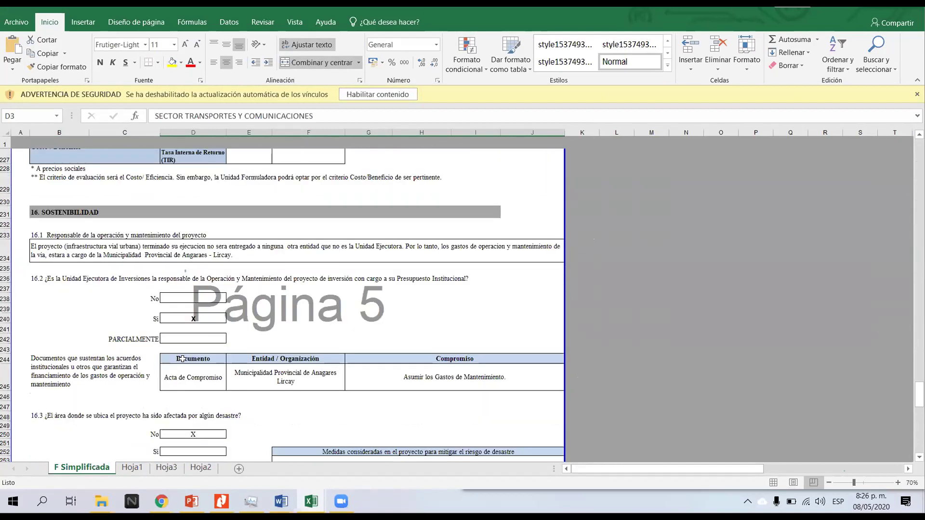
{"action": "scroll", "coordinate": [341, 345], "scroll_direction": "down", "scroll_amount": 9}
{"action": "scroll", "coordinate": [341, 345], "scroll_direction": "up", "scroll_amount": 7}
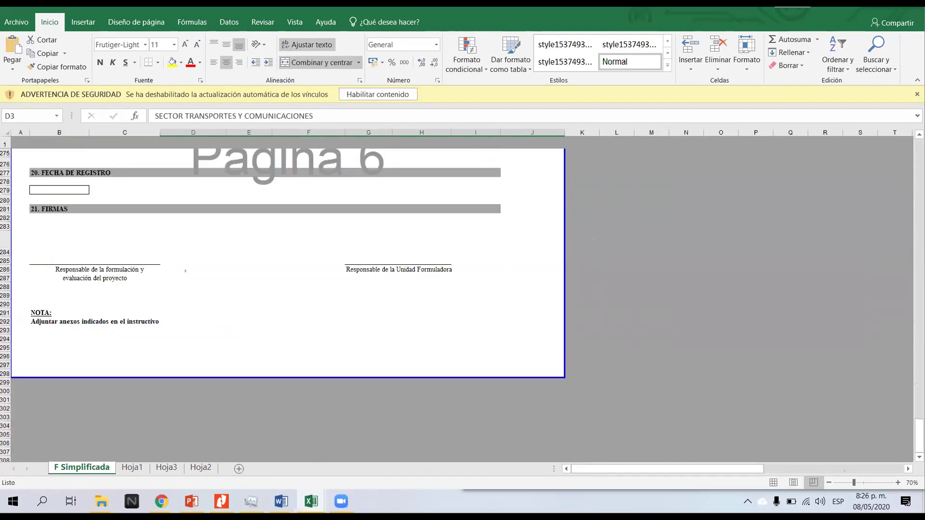
- Close FORMATO N° 5.xlsx without saving its changes and close FICHA TECNICA SIMPLIFICADA.xlsx
{"action": "key", "text": "super+Down"}
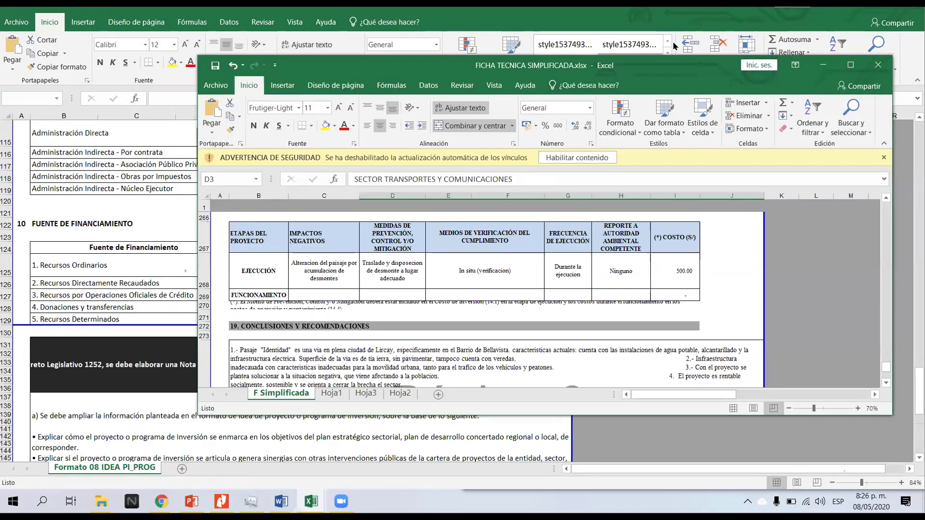
{"action": "left_click", "coordinate": [719, 26]}
{"action": "key", "text": "super+Down"}
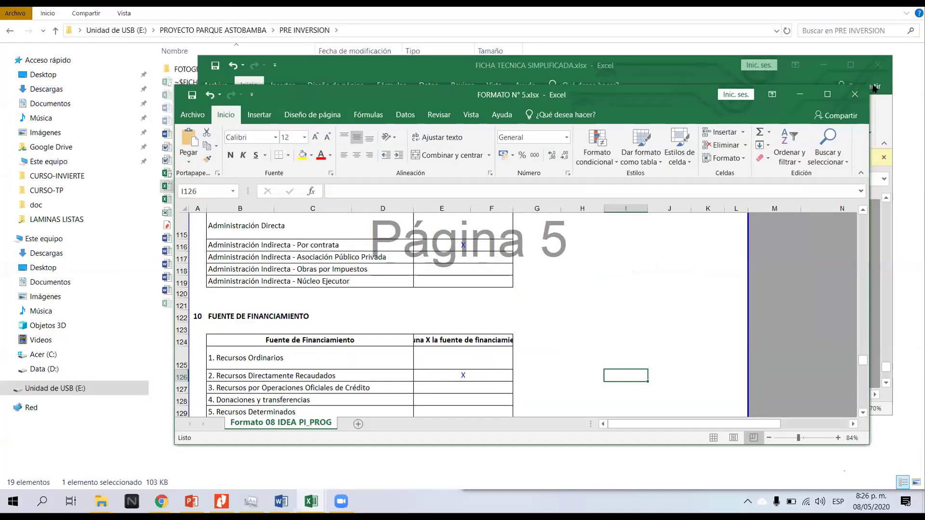
{"action": "left_click", "coordinate": [866, 91]}
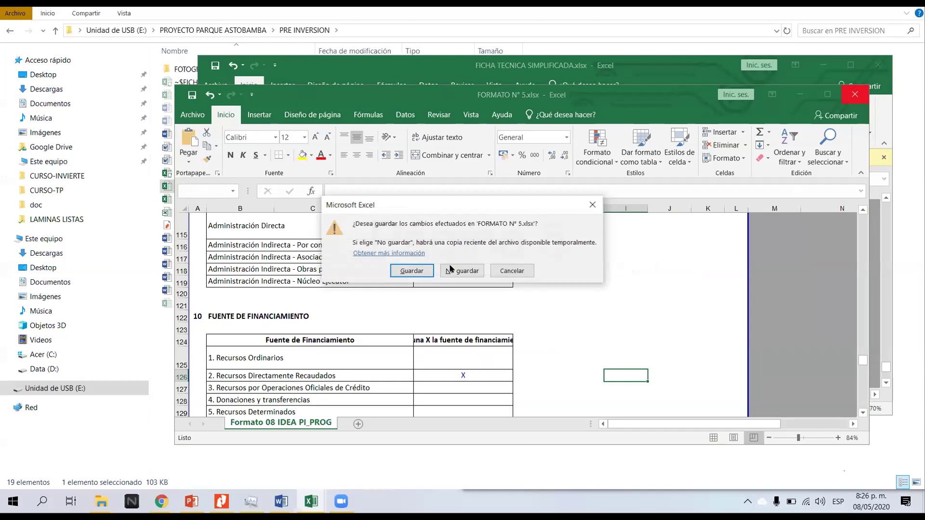
{"action": "left_click", "coordinate": [462, 269]}
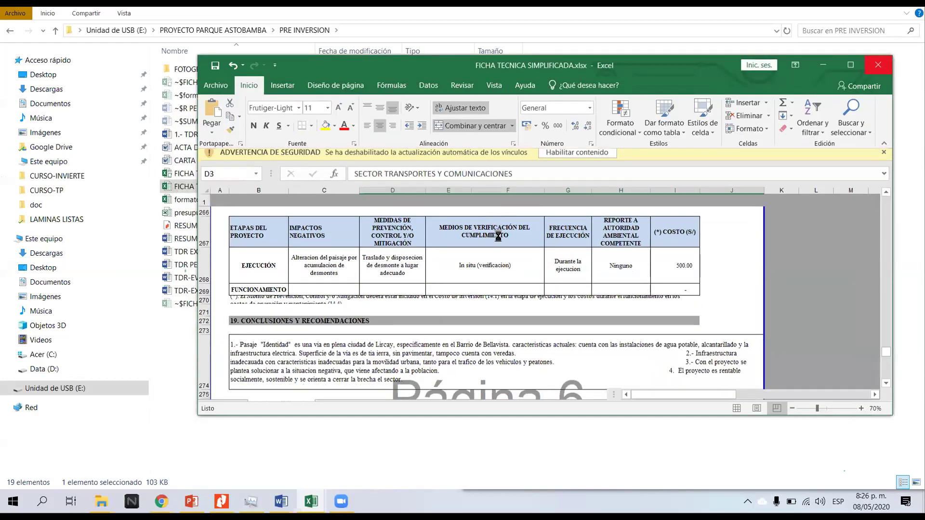
{"action": "key", "text": "alt+F4"}
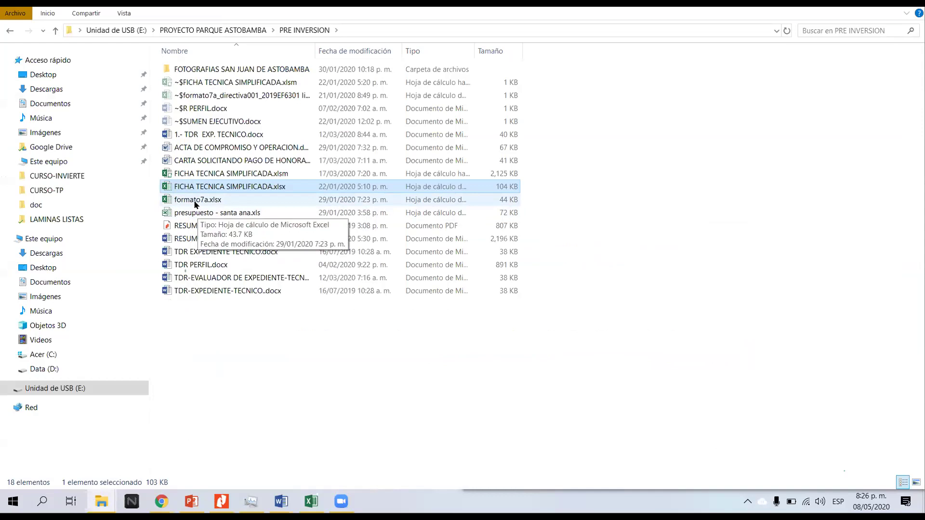
- Open formato7a.xlsx from the PRE INVERSION folder, dock it to half the screen, enable its content and continue without updating links
{"action": "left_click", "coordinate": [195, 201]}
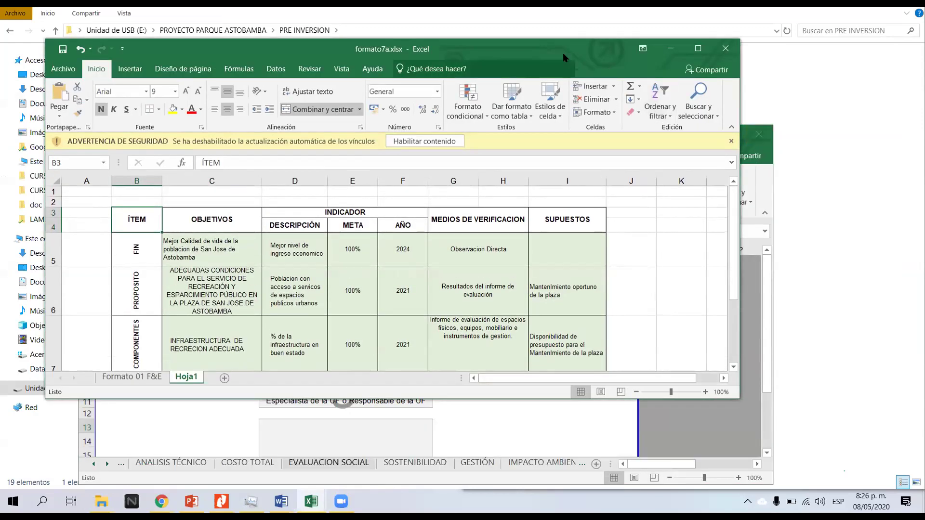
{"action": "key", "text": "super+Left"}
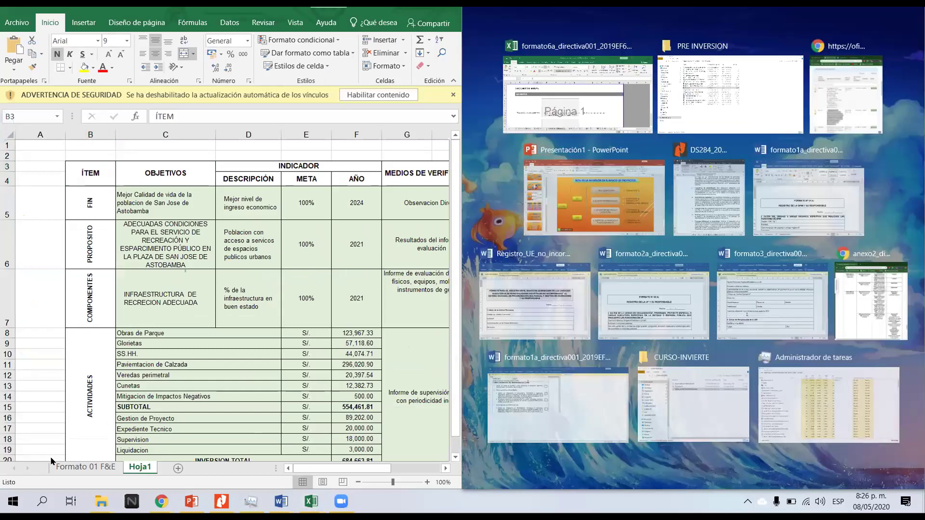
{"action": "scroll", "coordinate": [235, 257], "scroll_direction": "down", "scroll_amount": 2}
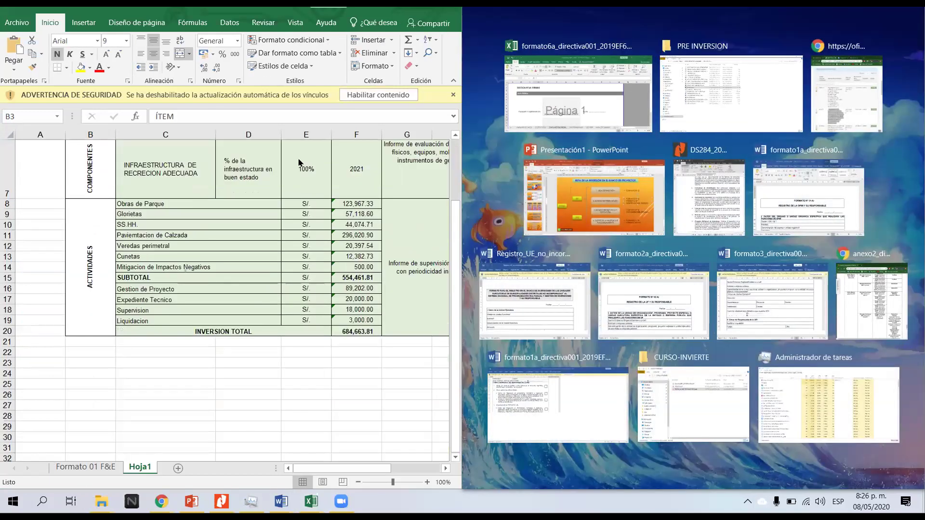
{"action": "key", "text": "Escape"}
{"action": "left_click", "coordinate": [379, 95]}
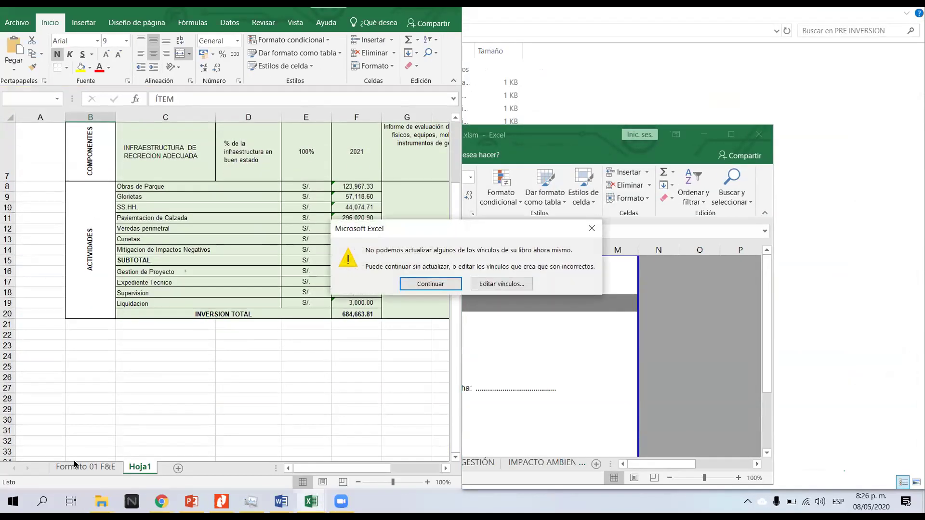
{"action": "left_click", "coordinate": [430, 284]}
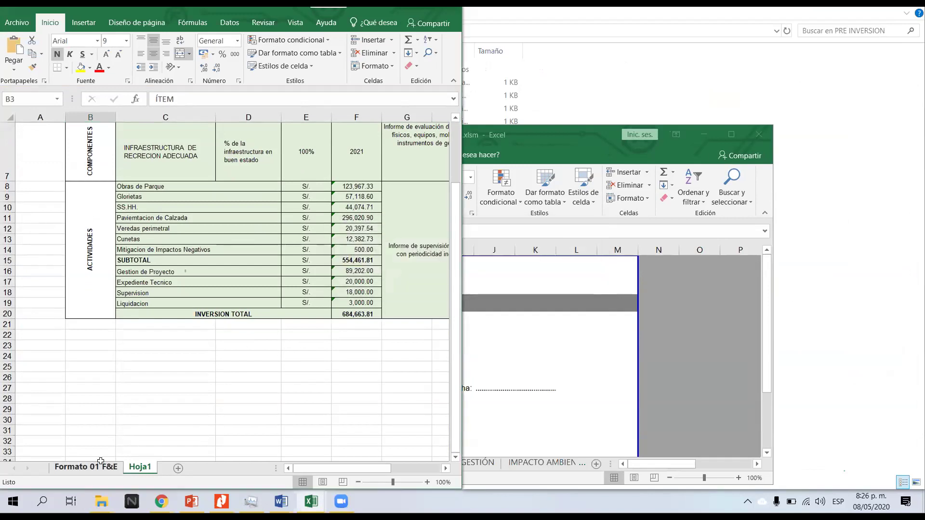
- Show the beginning of the Formato 01 F&E sheet at 46% zoom
{"action": "left_click", "coordinate": [89, 467]}
{"action": "scroll", "coordinate": [287, 281], "scroll_direction": "up", "scroll_amount": 5}
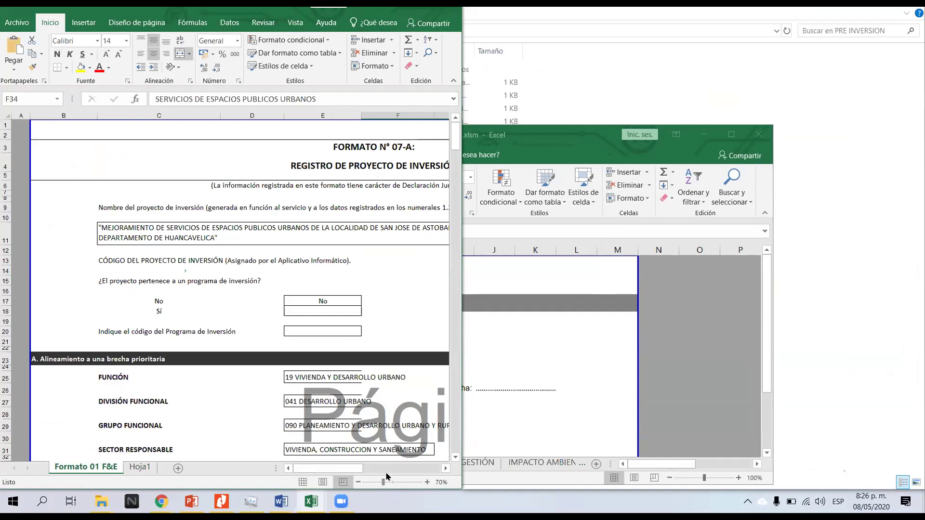
{"action": "left_click_drag", "start_coordinate": [381, 482], "coordinate": [375, 482]}
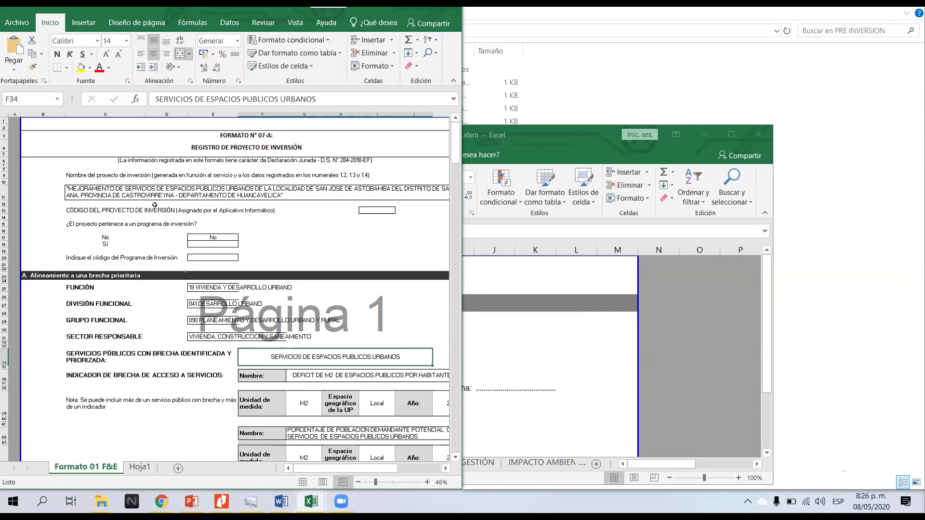
- Examine Formato 07-A from the gap alignment and institutional data through identification and justification to the project alternatives
{"action": "scroll", "coordinate": [237, 212], "scroll_direction": "down", "scroll_amount": 8}
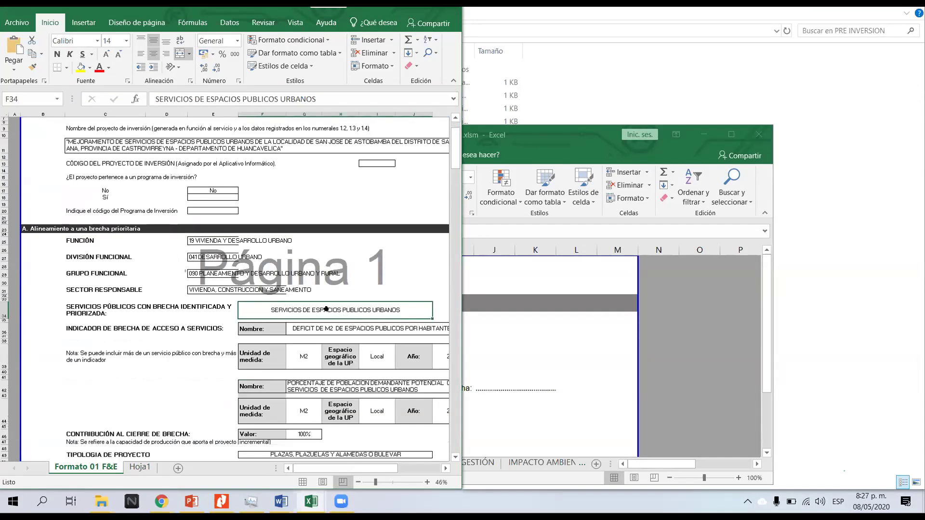
{"action": "scroll", "coordinate": [309, 339], "scroll_direction": "down", "scroll_amount": 11}
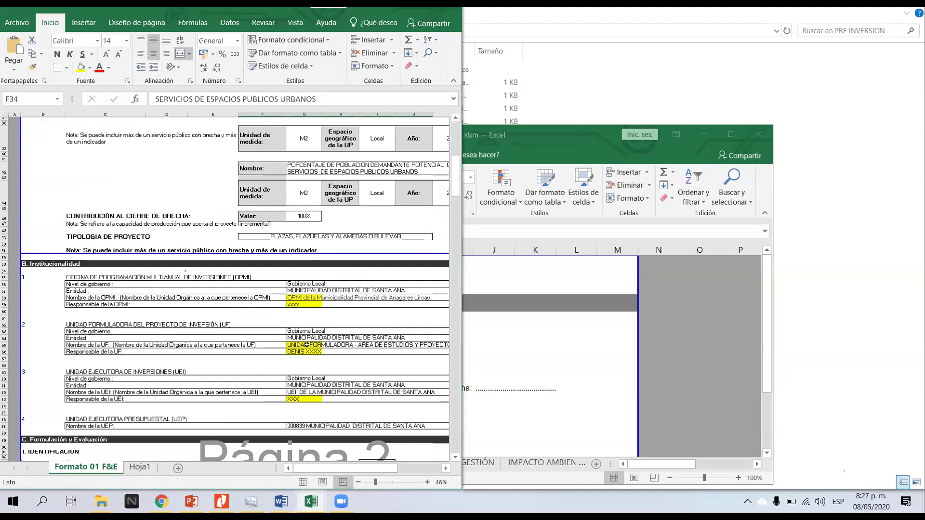
{"action": "scroll", "coordinate": [213, 322], "scroll_direction": "down", "scroll_amount": 12}
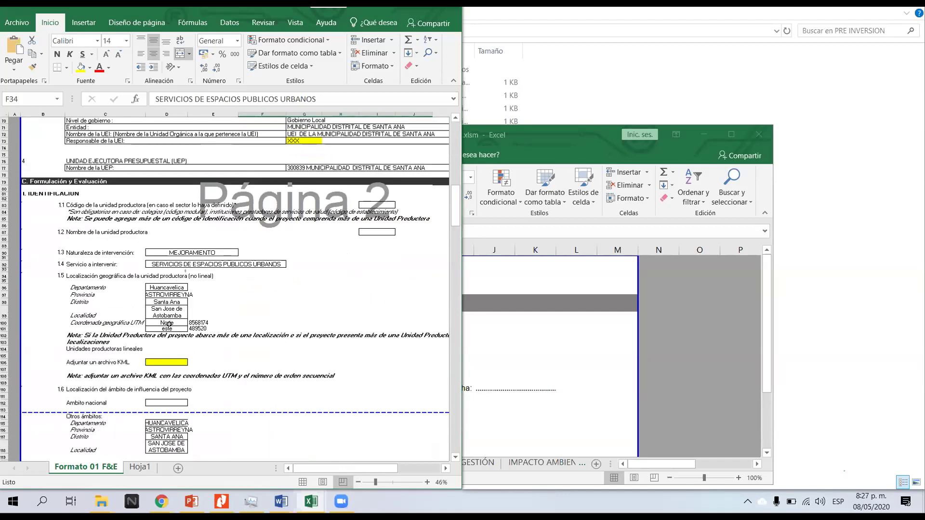
{"action": "scroll", "coordinate": [205, 339], "scroll_direction": "down", "scroll_amount": 10}
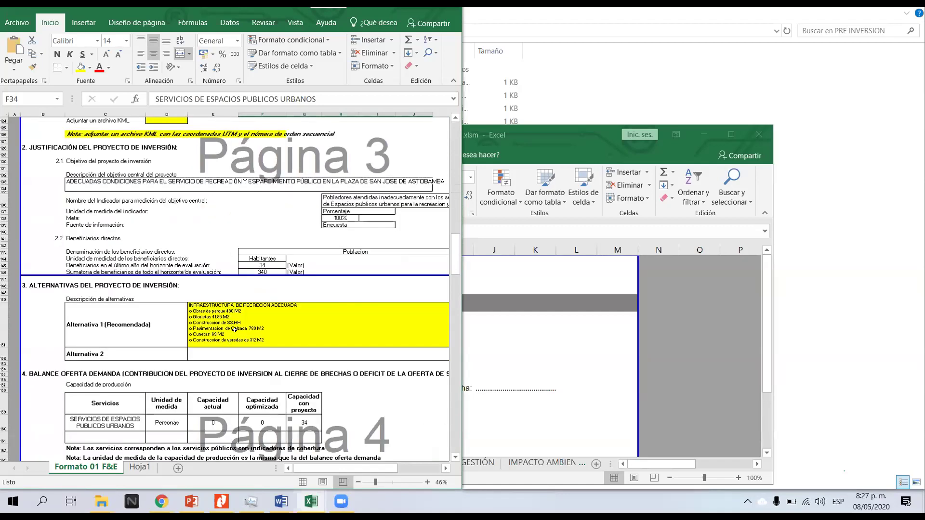
{"action": "scroll", "coordinate": [219, 313], "scroll_direction": "down", "scroll_amount": 3}
{"action": "left_click", "coordinate": [218, 251]}
{"action": "left_click", "coordinate": [59, 231]}
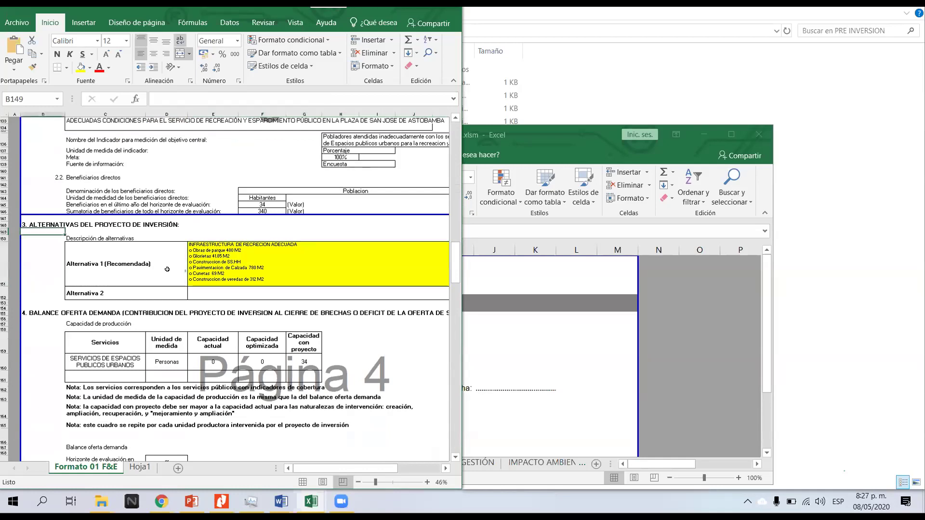
{"action": "left_click", "coordinate": [259, 259]}
- Examine the supply-demand balance, the physical goals and costs table, and the investment schedule in sections 4 and 5
{"action": "scroll", "coordinate": [111, 304], "scroll_direction": "down", "scroll_amount": 3}
{"action": "left_click_drag", "start_coordinate": [88, 291], "coordinate": [306, 299]}
{"action": "scroll", "coordinate": [161, 309], "scroll_direction": "down", "scroll_amount": 4}
{"action": "left_click_drag", "start_coordinate": [160, 309], "coordinate": [419, 311]}
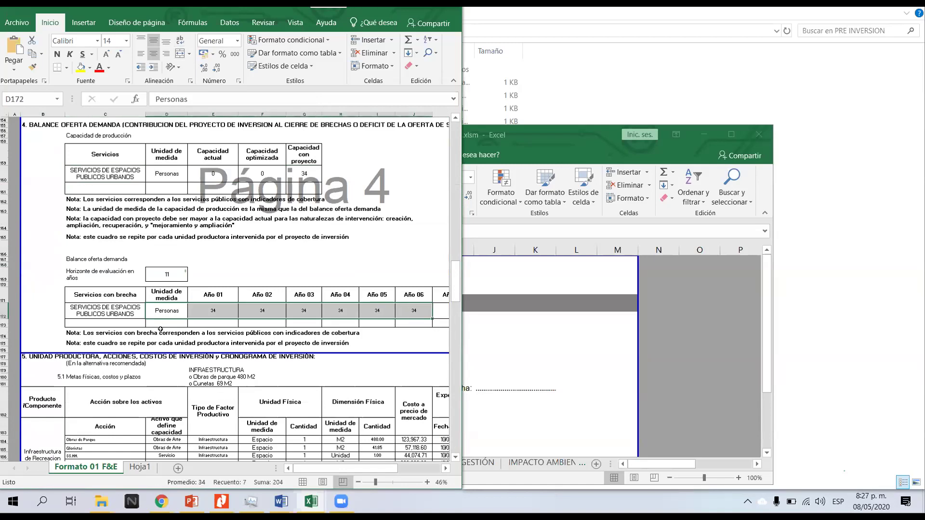
{"action": "scroll", "coordinate": [165, 326], "scroll_direction": "down", "scroll_amount": 5}
{"action": "left_click_drag", "start_coordinate": [64, 304], "coordinate": [303, 338]}
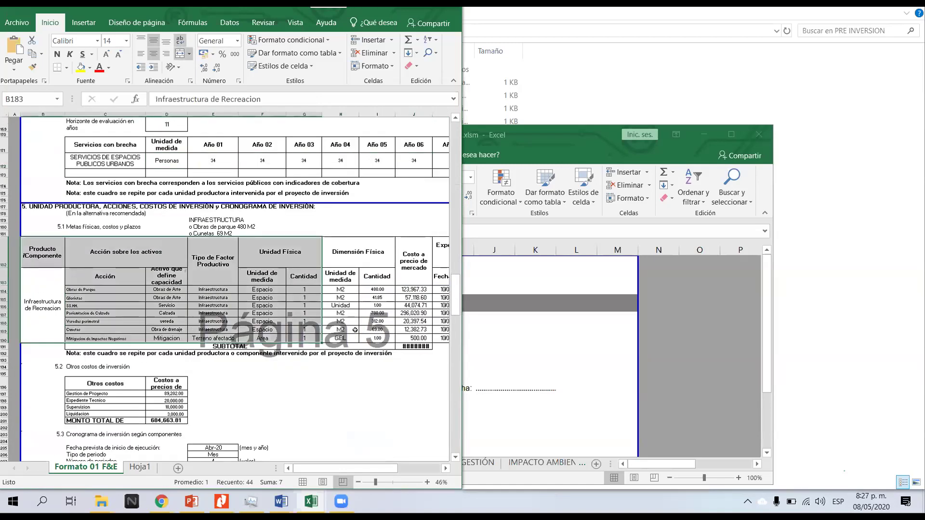
{"action": "scroll", "coordinate": [303, 318], "scroll_direction": "down", "scroll_amount": 5}
{"action": "left_click", "coordinate": [304, 307]}
- Minimize the formato6a workbook and switch to the Chrome window with Banco de Inversiones beside the spreadsheet, at the investment search page's beginning
{"action": "left_click", "coordinate": [704, 134]}
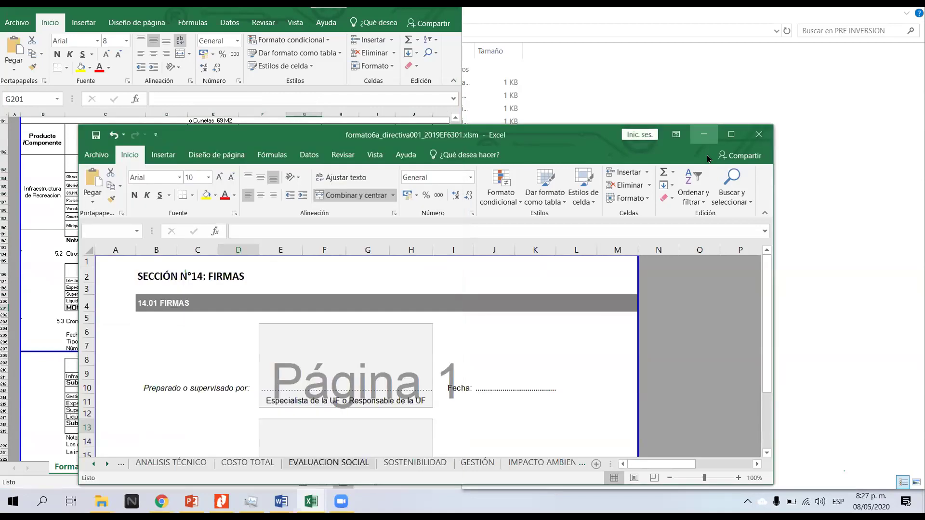
{"action": "mouse_move", "coordinate": [178, 501]}
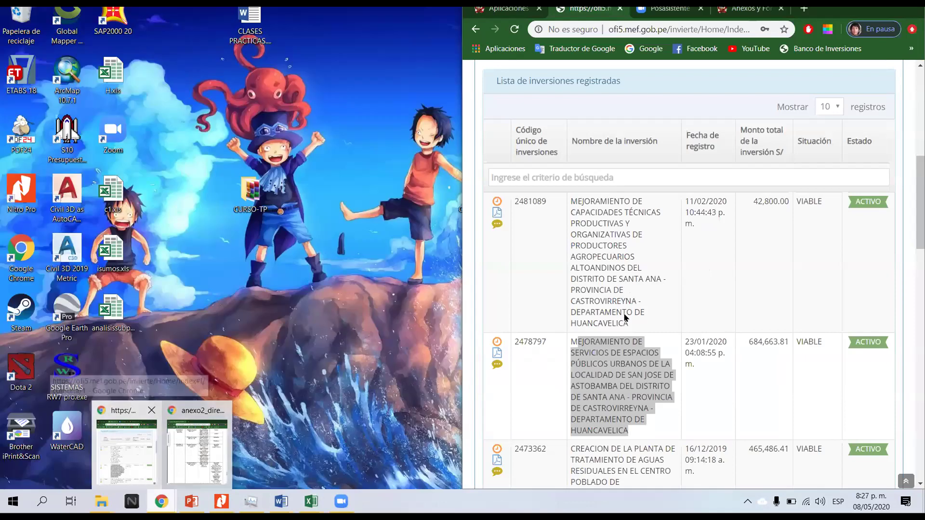
{"action": "left_click", "coordinate": [123, 452]}
{"action": "scroll", "coordinate": [582, 280], "scroll_direction": "up", "scroll_amount": 2}
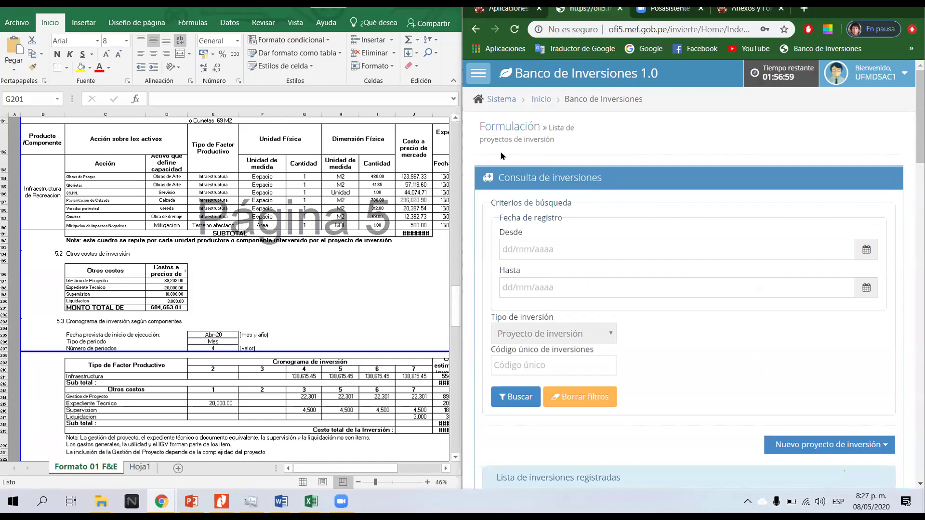
- Start a new investment project from a registered idea not programmed in the PMI and look up idea code 97109
{"action": "left_click", "coordinate": [478, 73]}
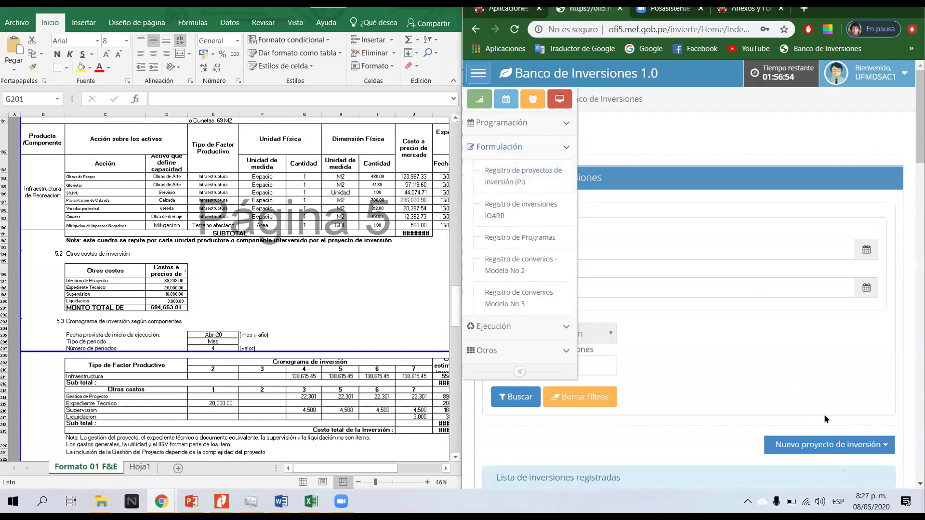
{"action": "left_click", "coordinate": [828, 445]}
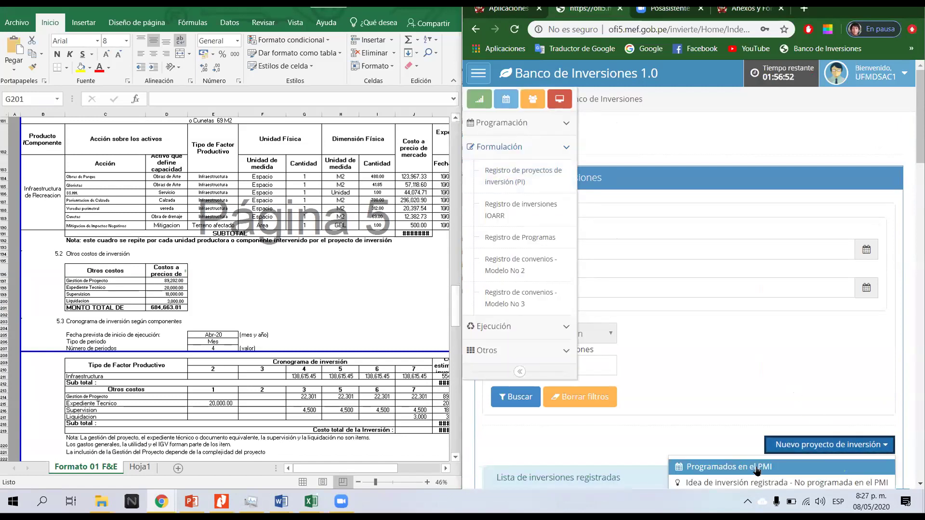
{"action": "left_click", "coordinate": [739, 480]}
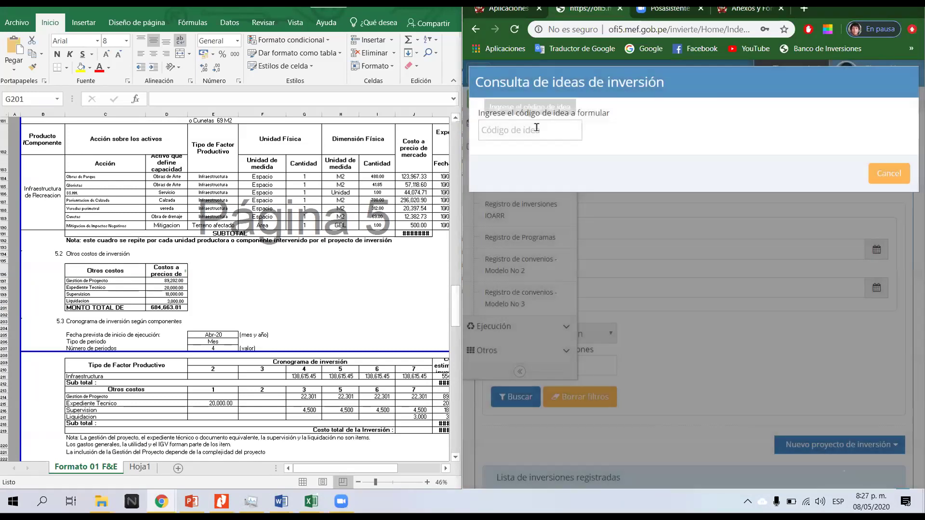
{"action": "left_click", "coordinate": [540, 128]}
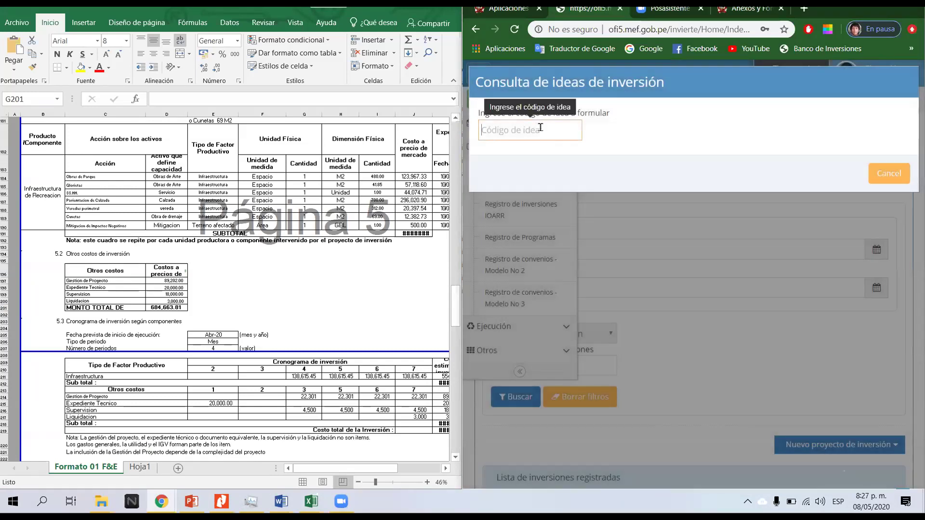
{"action": "type", "text": "97109"}
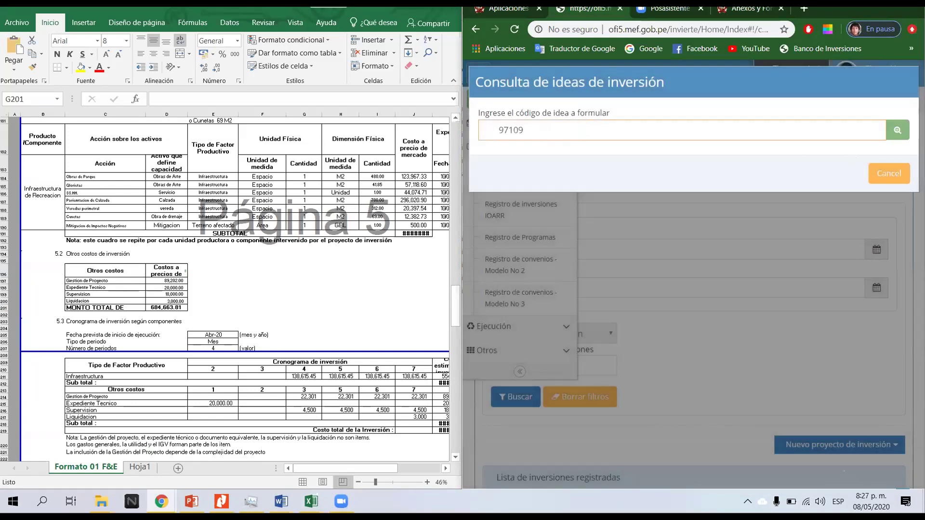
{"action": "left_click", "coordinate": [898, 130]}
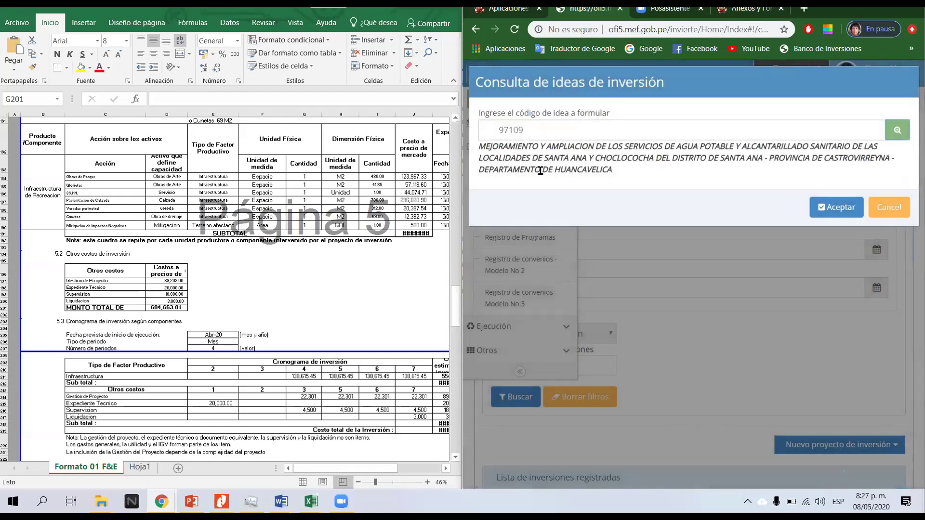
- Review the project name and the section A functional classification in the Formato 07-A spreadsheet against the retrieved idea
{"action": "scroll", "coordinate": [269, 241], "scroll_direction": "up", "scroll_amount": 20}
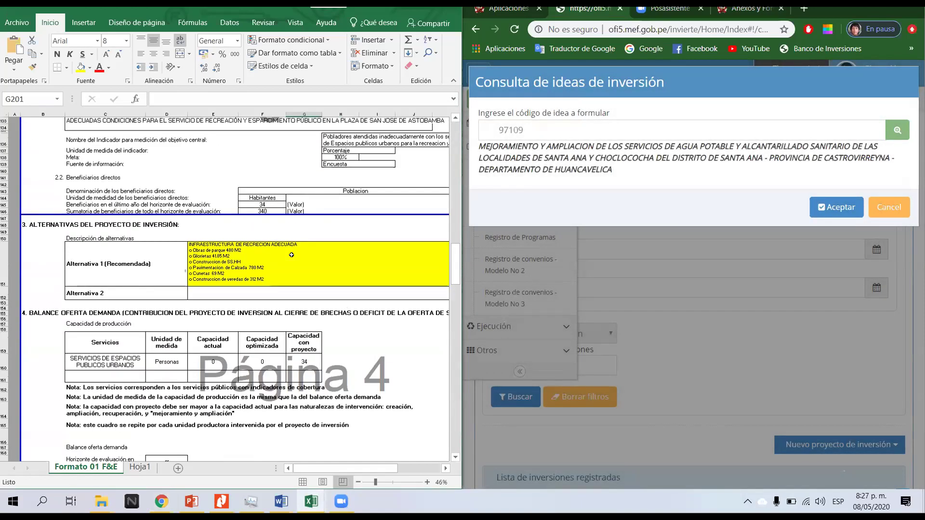
{"action": "scroll", "coordinate": [291, 255], "scroll_direction": "up", "scroll_amount": 20}
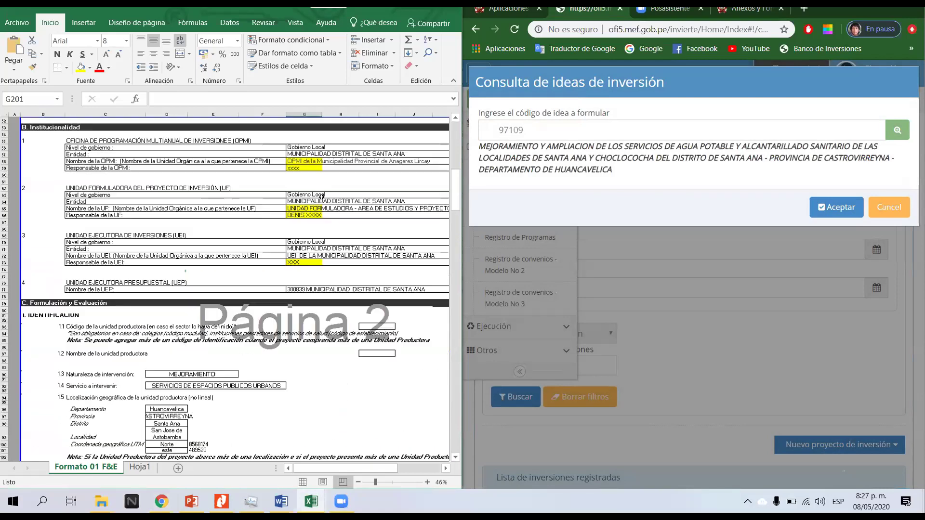
{"action": "scroll", "coordinate": [321, 196], "scroll_direction": "up", "scroll_amount": 5}
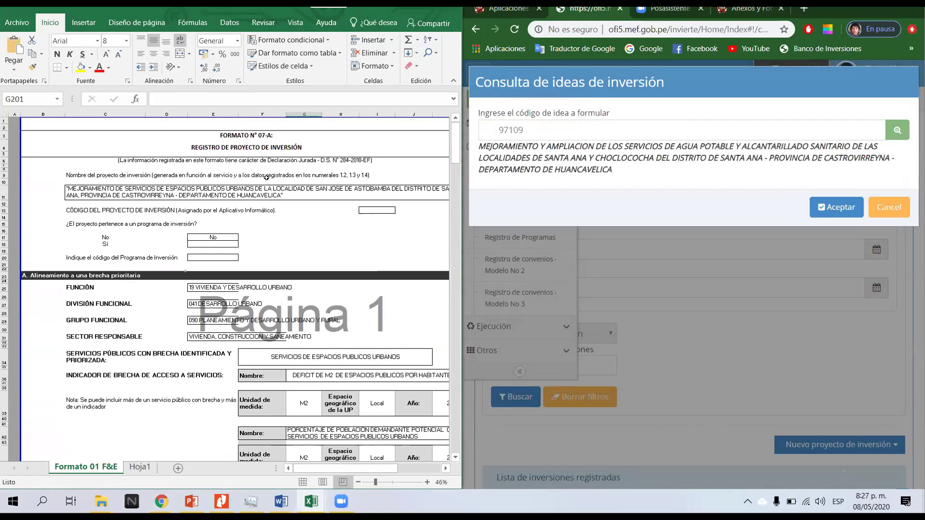
{"action": "left_click", "coordinate": [110, 191]}
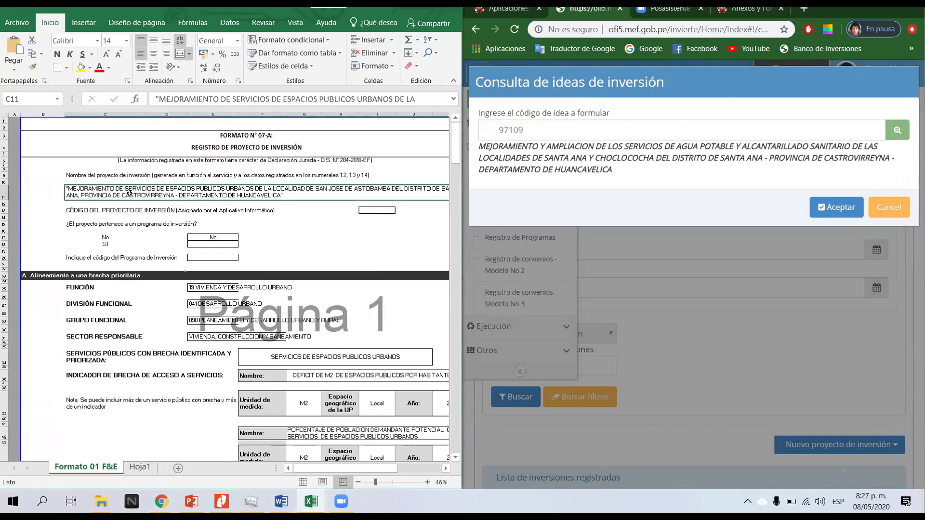
{"action": "scroll", "coordinate": [298, 253], "scroll_direction": "down", "scroll_amount": 4}
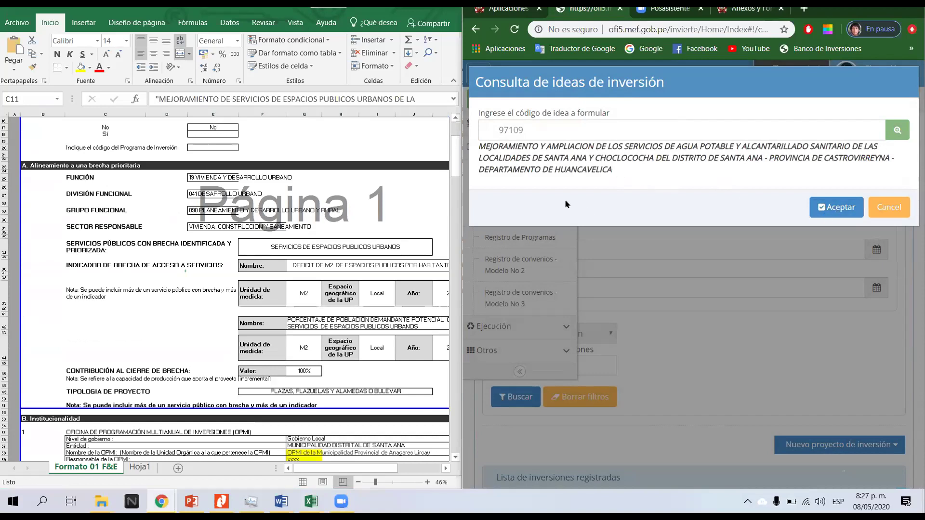
{"action": "left_click", "coordinate": [213, 211]}
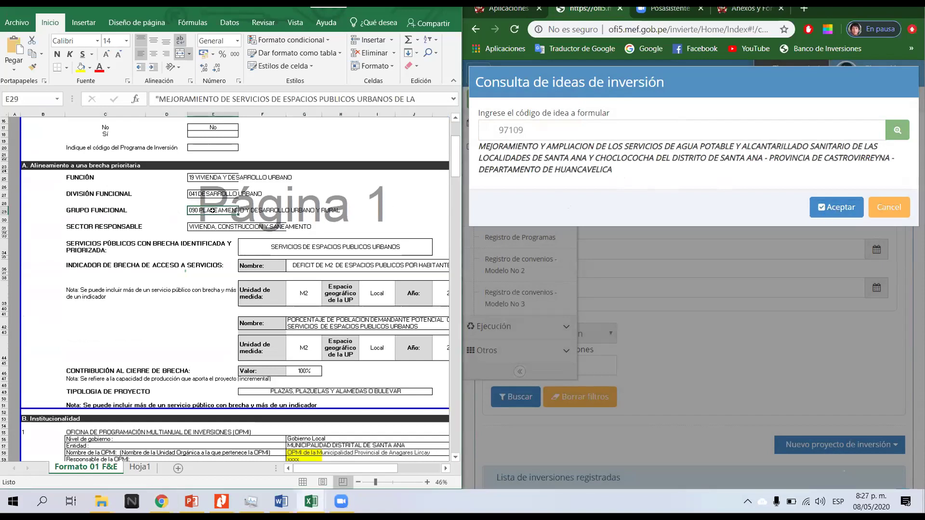
- Accept idea 97109 to open its Formato N°07-A project registration form
{"action": "left_click", "coordinate": [841, 212]}
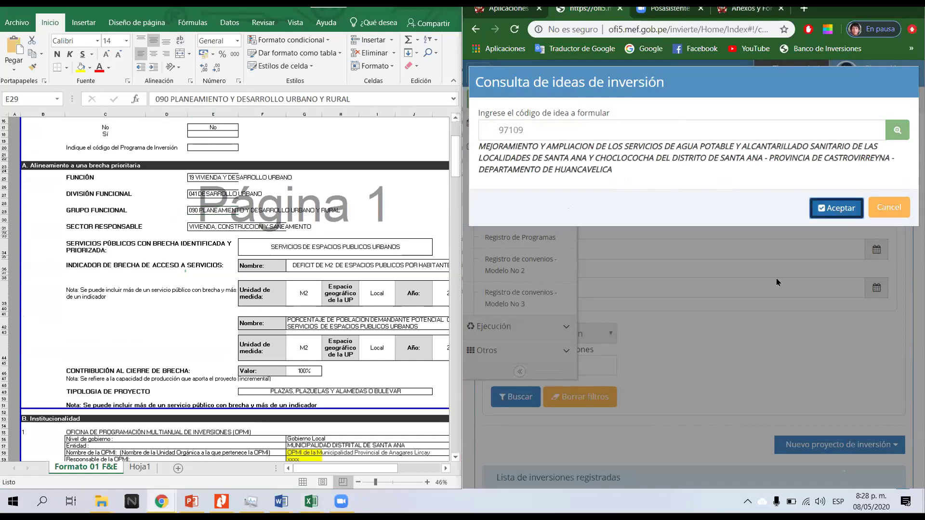
{"action": "left_click", "coordinate": [737, 204]}
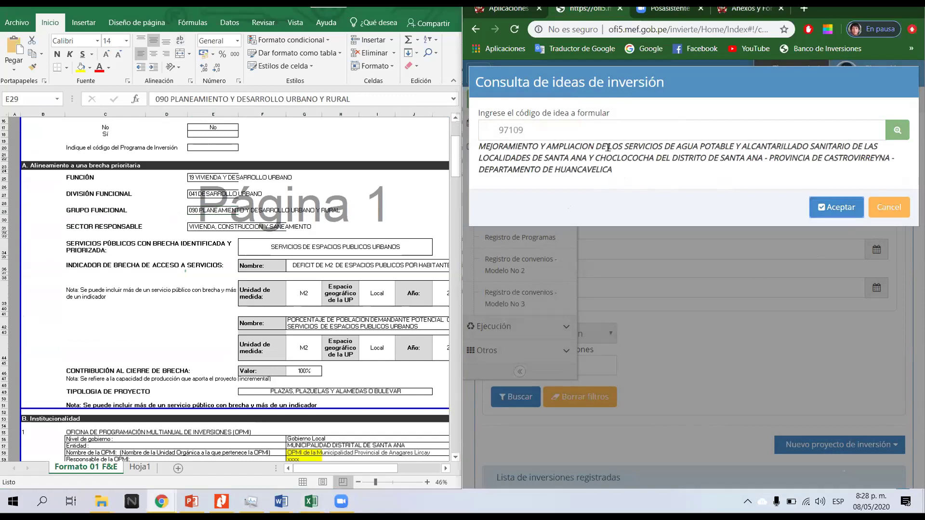
{"action": "left_click", "coordinate": [836, 210]}
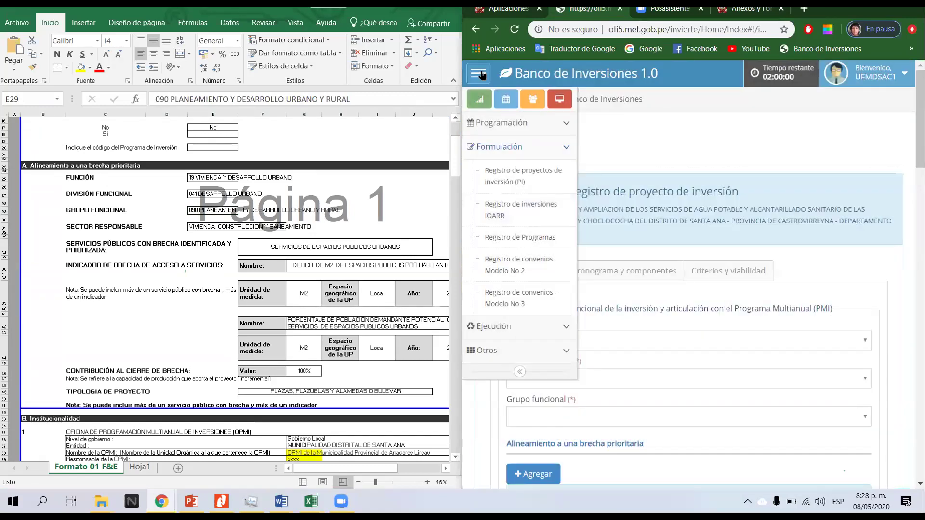
- Examine the registration form's institutional data, functional responsibility, identification and technical document sections
{"action": "scroll", "coordinate": [572, 250], "scroll_direction": "down", "scroll_amount": 3}
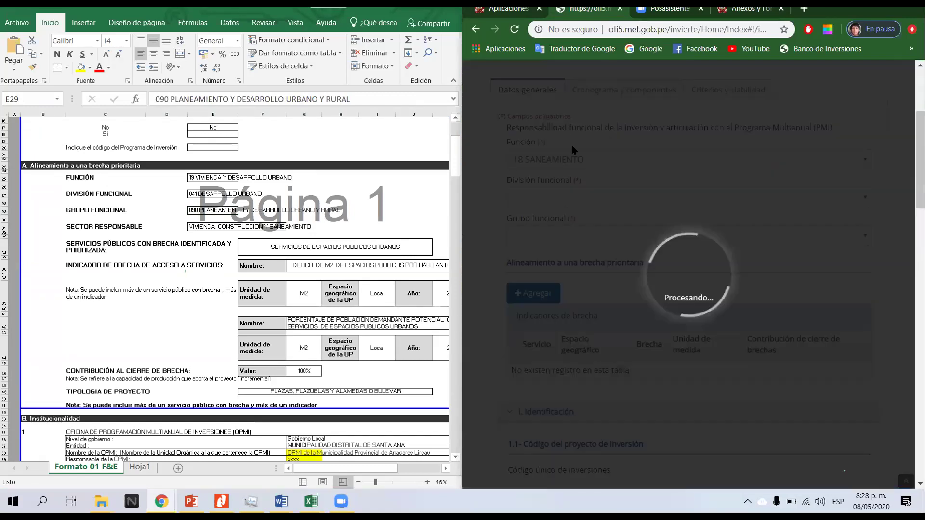
{"action": "scroll", "coordinate": [572, 232], "scroll_direction": "up", "scroll_amount": 3}
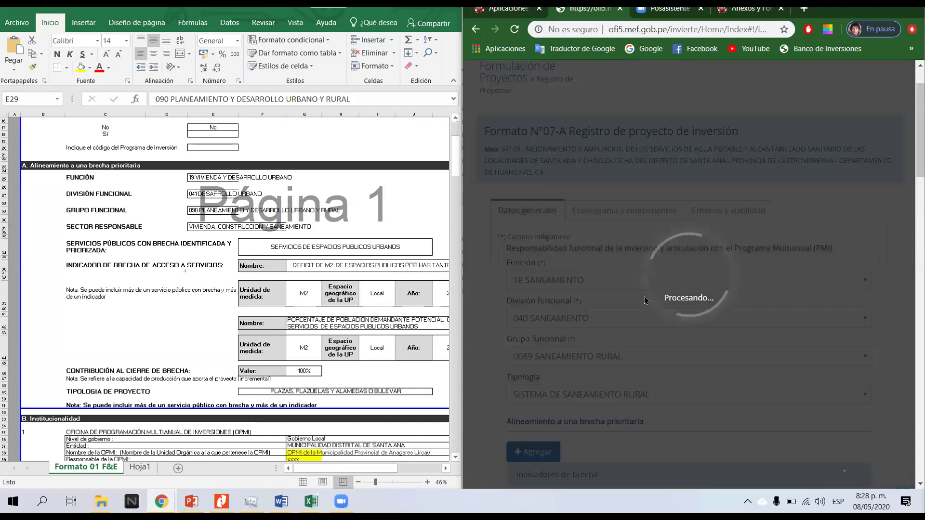
{"action": "scroll", "coordinate": [627, 300], "scroll_direction": "down", "scroll_amount": 10}
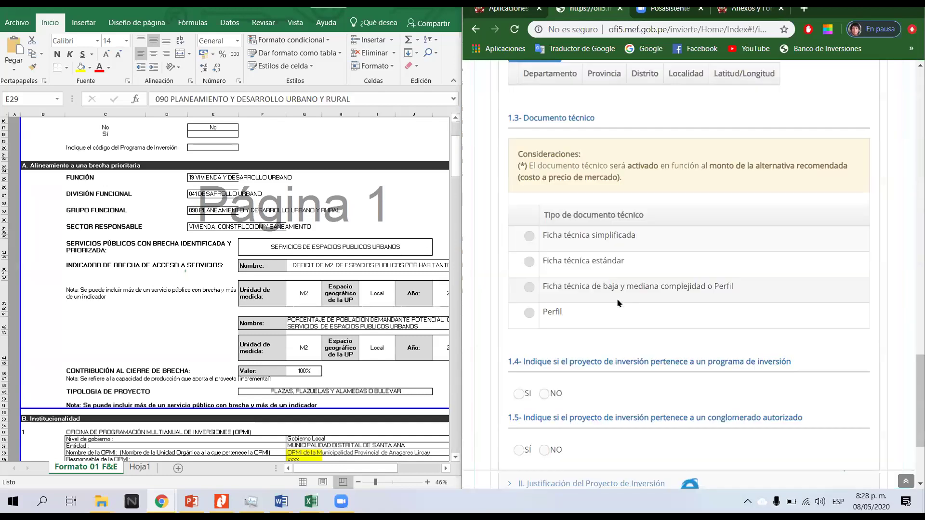
{"action": "scroll", "coordinate": [615, 303], "scroll_direction": "up", "scroll_amount": 10}
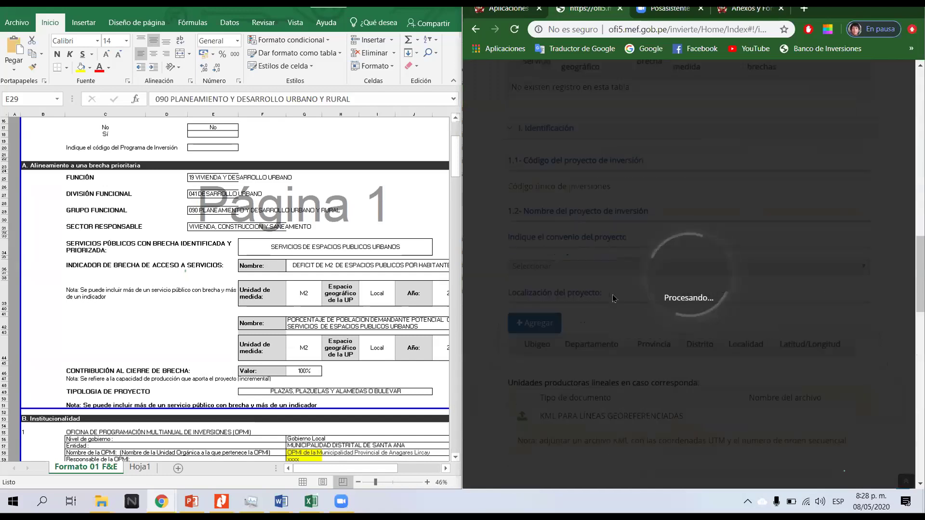
{"action": "scroll", "coordinate": [612, 293], "scroll_direction": "up", "scroll_amount": 5}
{"action": "scroll", "coordinate": [611, 290], "scroll_direction": "up", "scroll_amount": 8}
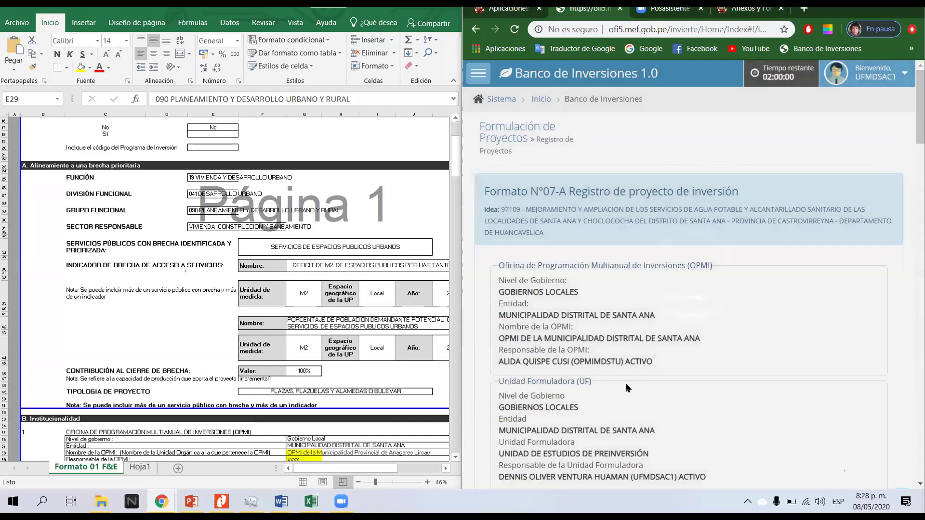
{"action": "scroll", "coordinate": [593, 203], "scroll_direction": "down", "scroll_amount": 8}
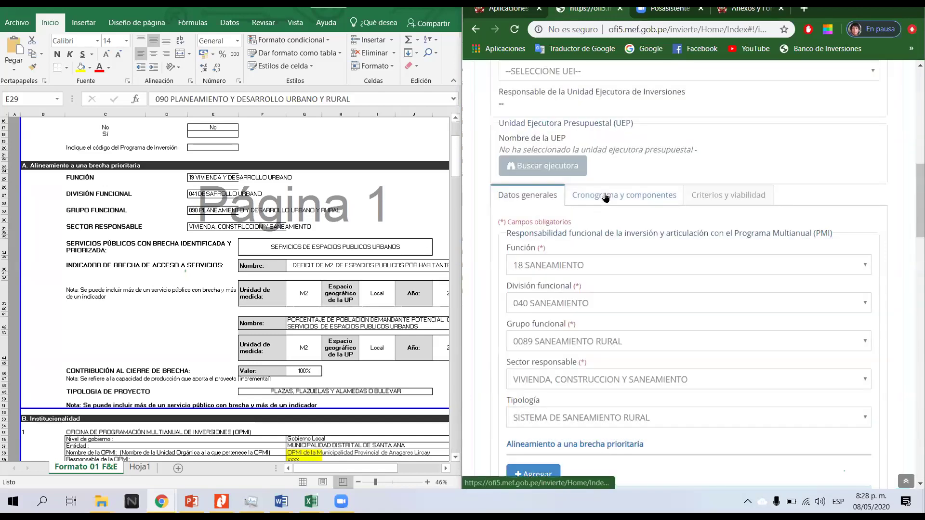
- In Cronograma y componentes, fill the Alternativa 1 (Recomendada) description with the alternative's full text copied from section 3 of the spreadsheet
{"action": "left_click", "coordinate": [602, 196]}
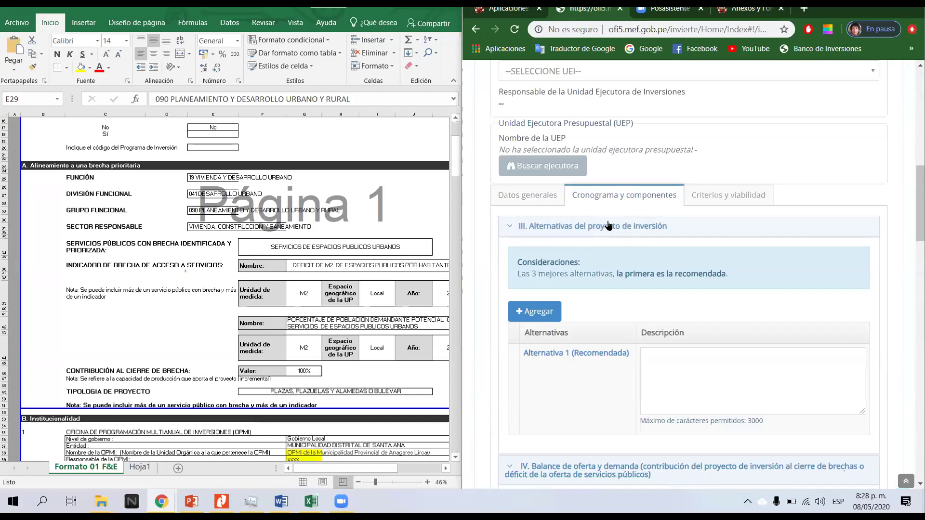
{"action": "left_click", "coordinate": [94, 245]}
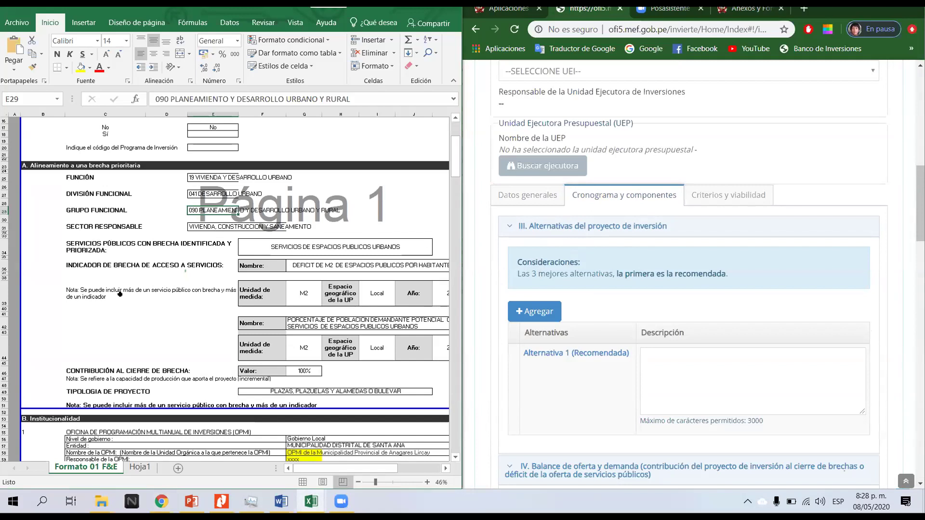
{"action": "scroll", "coordinate": [91, 317], "scroll_direction": "down", "scroll_amount": 15}
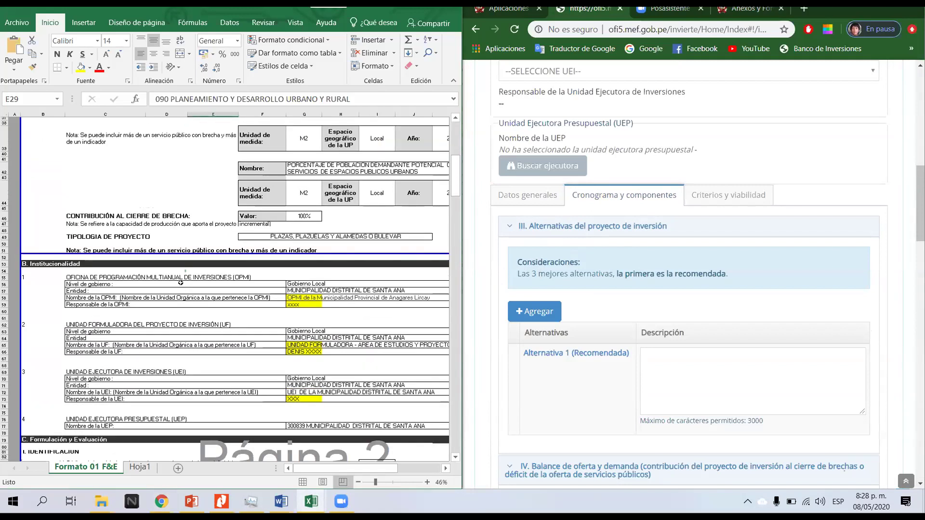
{"action": "scroll", "coordinate": [165, 286], "scroll_direction": "down", "scroll_amount": 8}
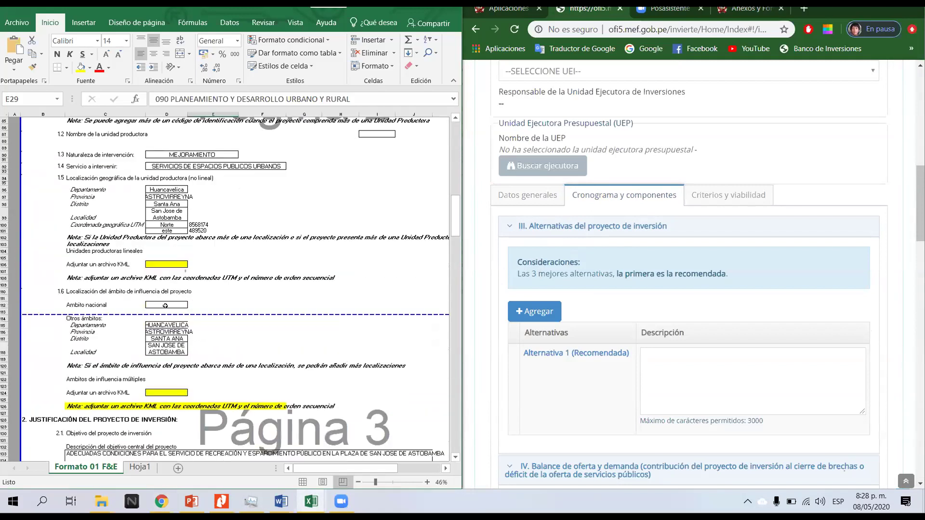
{"action": "scroll", "coordinate": [124, 252], "scroll_direction": "down", "scroll_amount": 10}
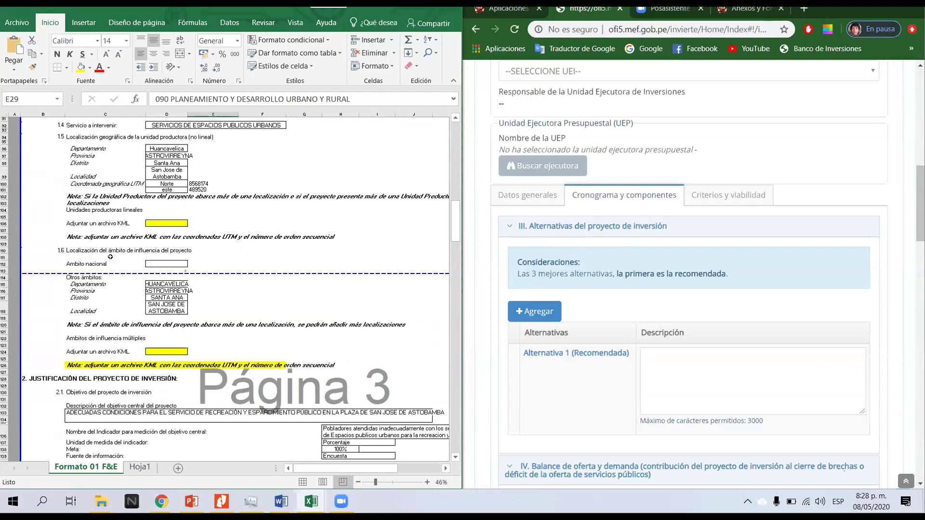
{"action": "scroll", "coordinate": [307, 332], "scroll_direction": "down", "scroll_amount": 3}
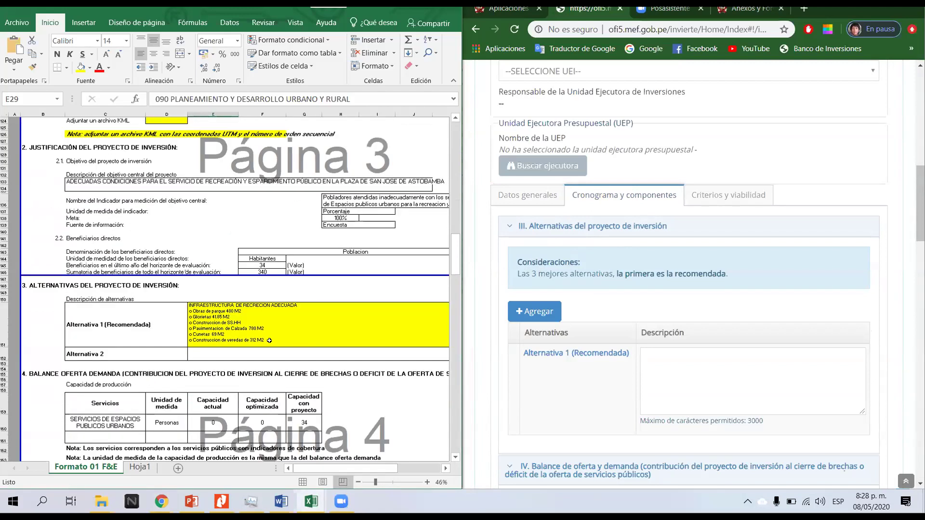
{"action": "left_click", "coordinate": [268, 340]}
{"action": "double_click", "coordinate": [269, 340]}
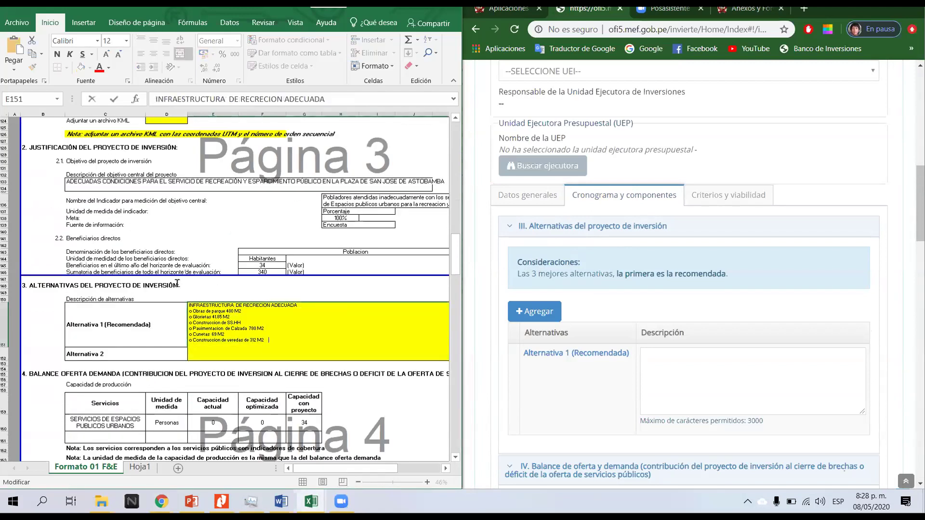
{"action": "key", "text": "ctrl+shift+Home"}
{"action": "left_click", "coordinate": [709, 359]}
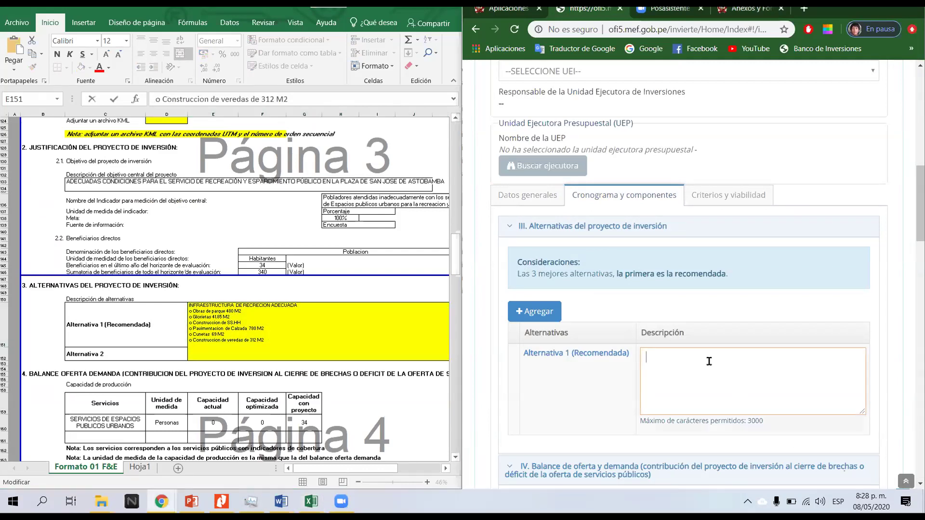
{"action": "key", "text": "ctrl+v"}
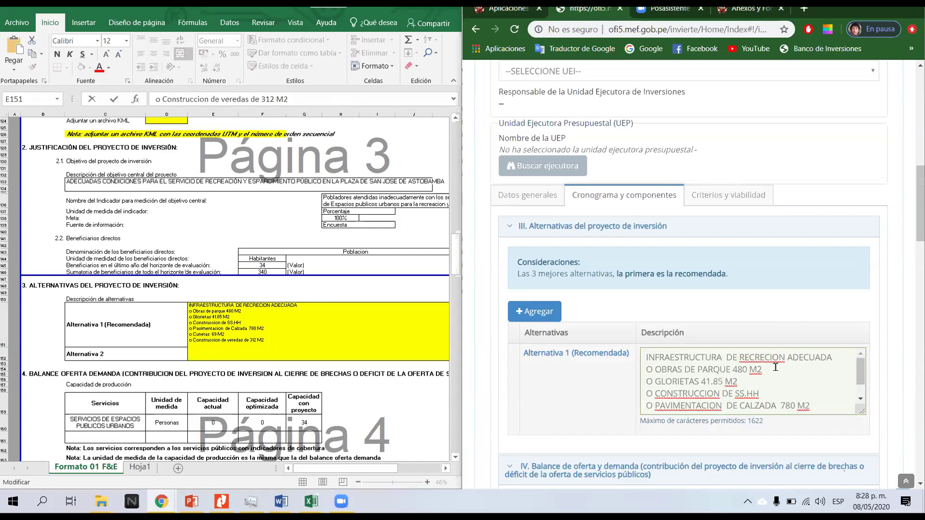
{"action": "scroll", "coordinate": [682, 369], "scroll_direction": "down", "scroll_amount": 2}
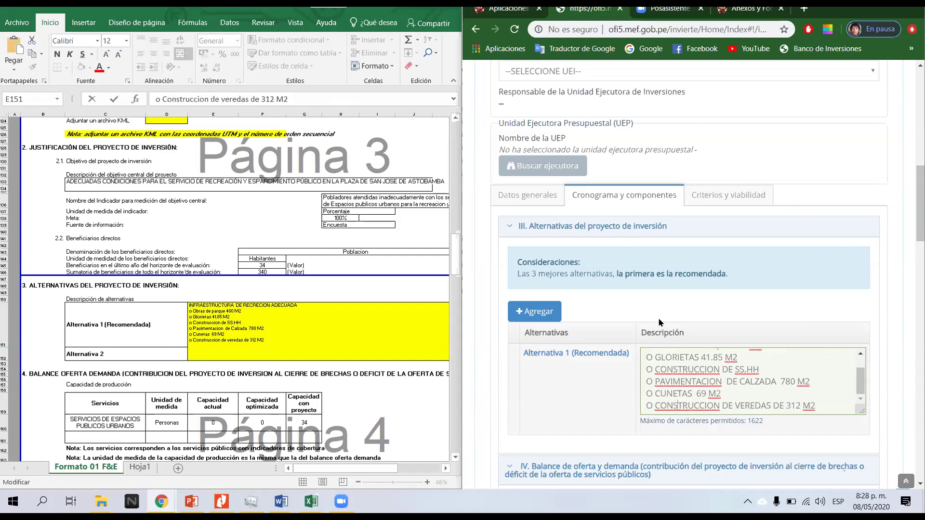
- Set the supply-demand balance's evaluation horizon to 11 years, as given in section 4 of the spreadsheet
{"action": "scroll", "coordinate": [619, 267], "scroll_direction": "down", "scroll_amount": 5}
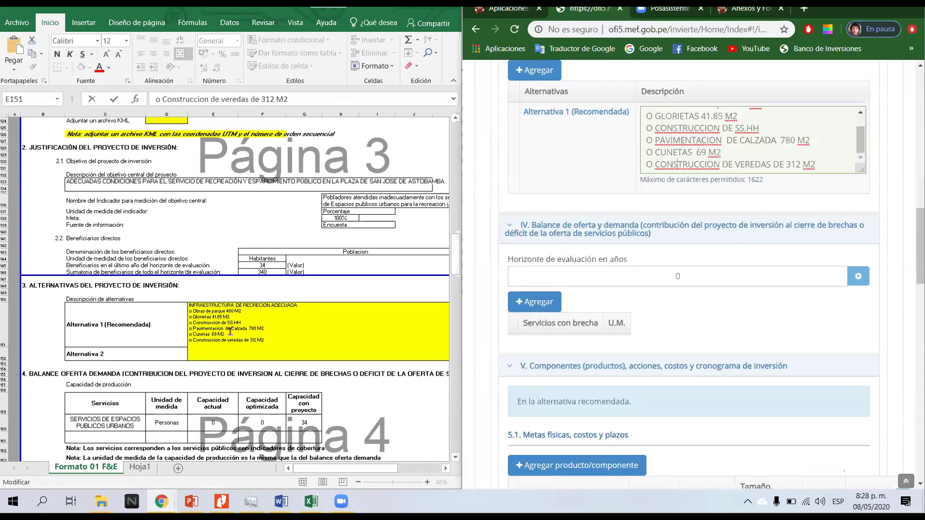
{"action": "scroll", "coordinate": [288, 334], "scroll_direction": "down", "scroll_amount": 2}
{"action": "left_click", "coordinate": [286, 333]}
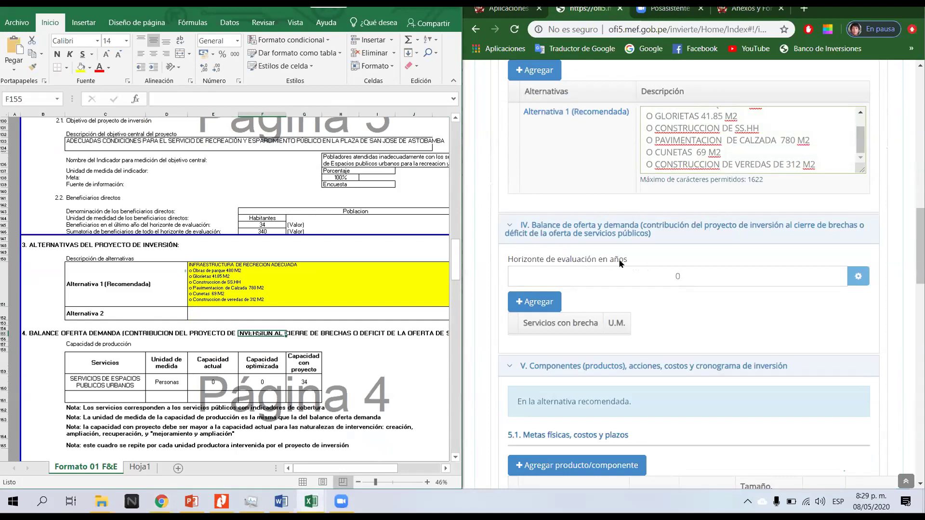
{"action": "left_click", "coordinate": [680, 274]}
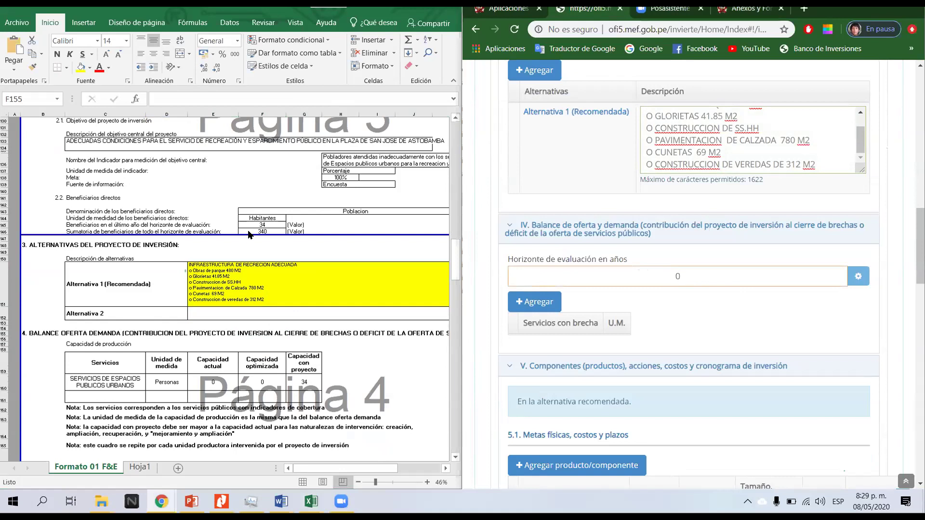
{"action": "left_click", "coordinate": [217, 265]}
{"action": "scroll", "coordinate": [216, 265], "scroll_direction": "down", "scroll_amount": 5}
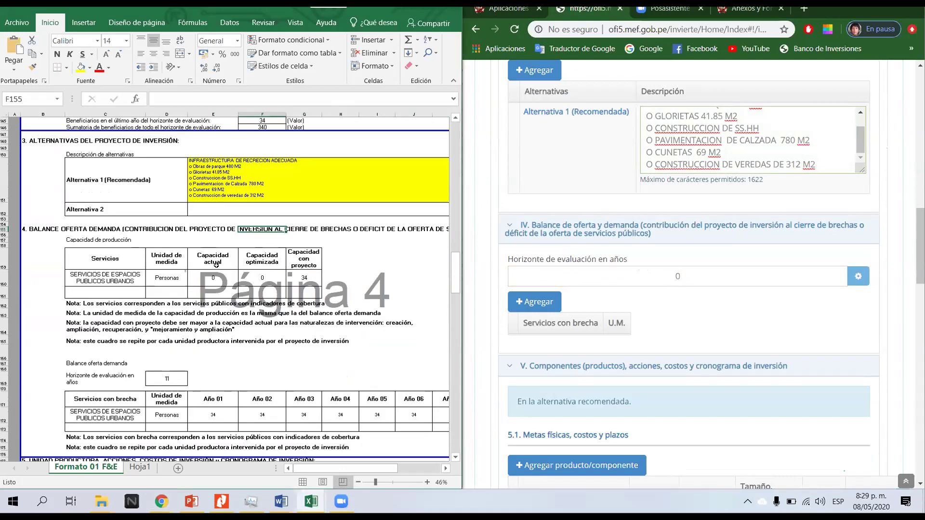
{"action": "scroll", "coordinate": [169, 350], "scroll_direction": "down", "scroll_amount": 2}
{"action": "left_click", "coordinate": [164, 339]}
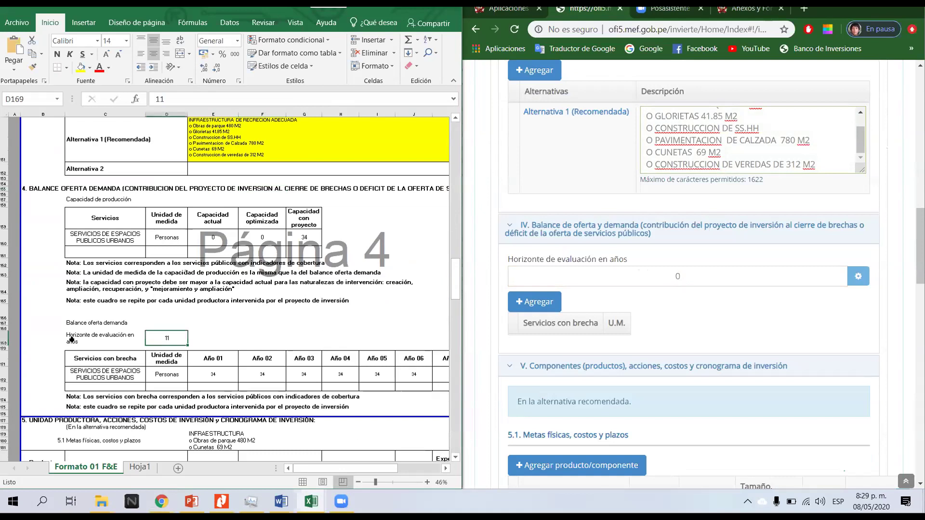
{"action": "left_click", "coordinate": [700, 274]}
{"action": "key", "text": "BackSpace"}
{"action": "type", "text": "11"}
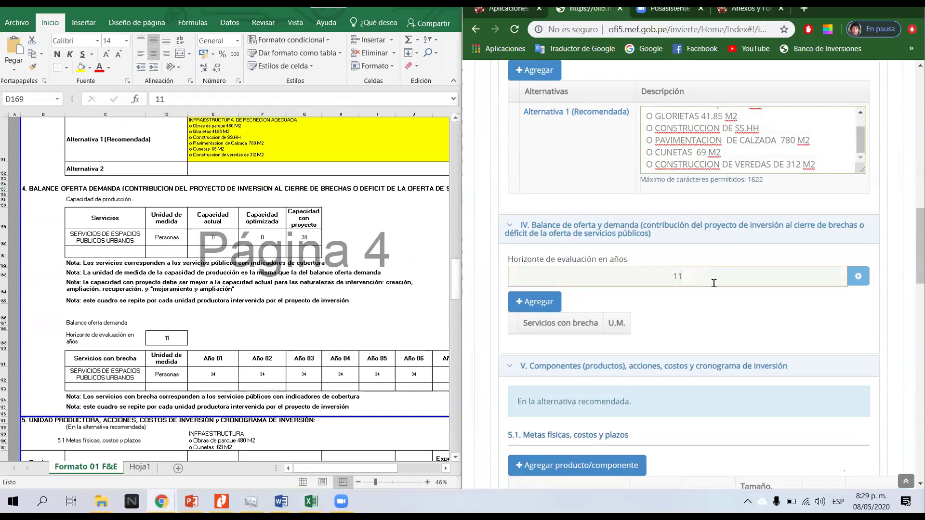
- Add a blank service row to the supply-demand balance table and delete the surplus second row
{"action": "scroll", "coordinate": [580, 313], "scroll_direction": "down", "scroll_amount": 2}
{"action": "scroll", "coordinate": [547, 247], "scroll_direction": "up", "scroll_amount": 2}
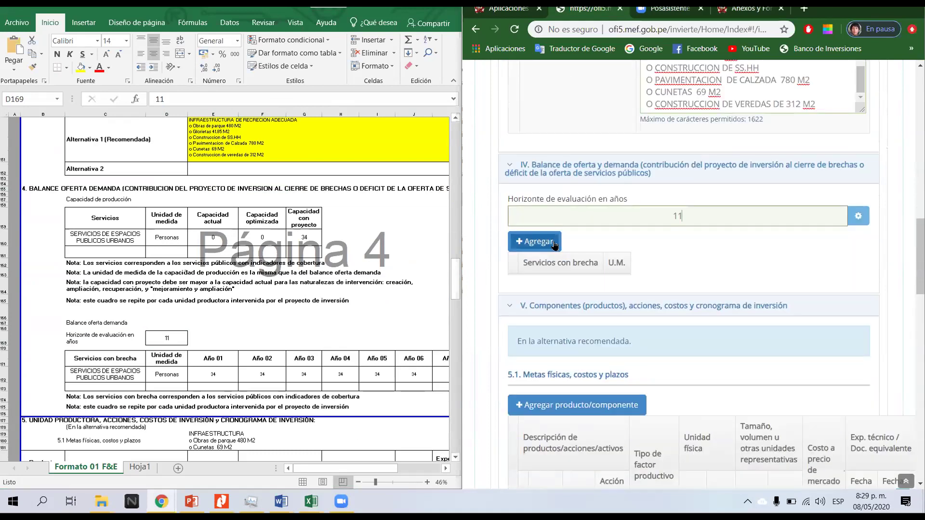
{"action": "left_click", "coordinate": [548, 249]}
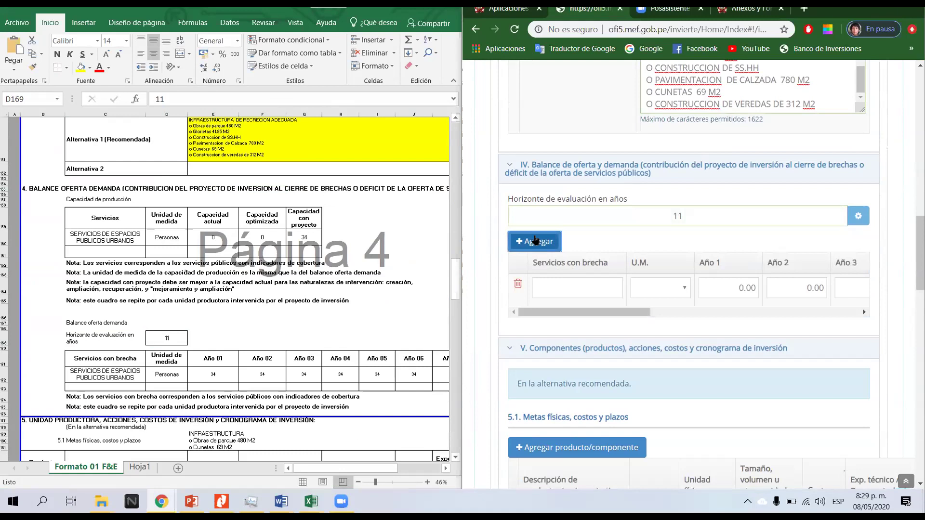
{"action": "left_click", "coordinate": [535, 240]}
{"action": "left_click", "coordinate": [549, 292]}
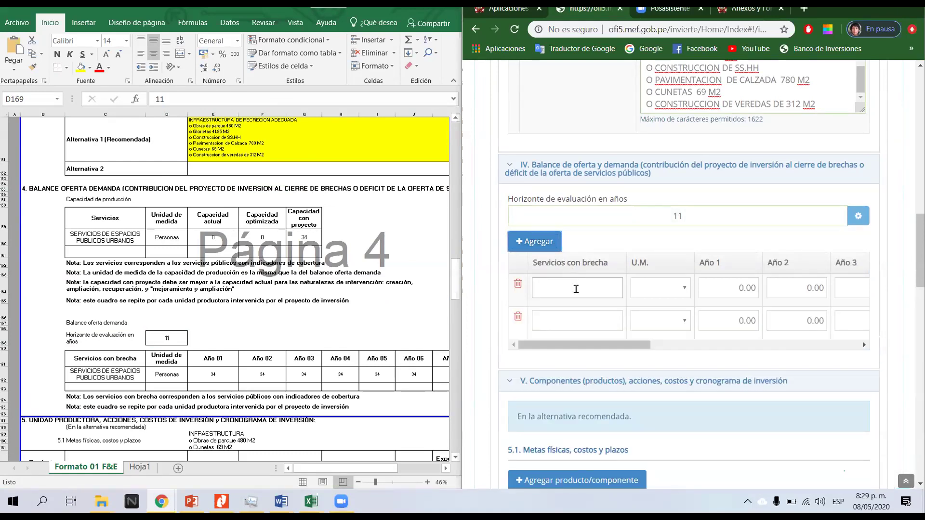
{"action": "left_click", "coordinate": [518, 317]}
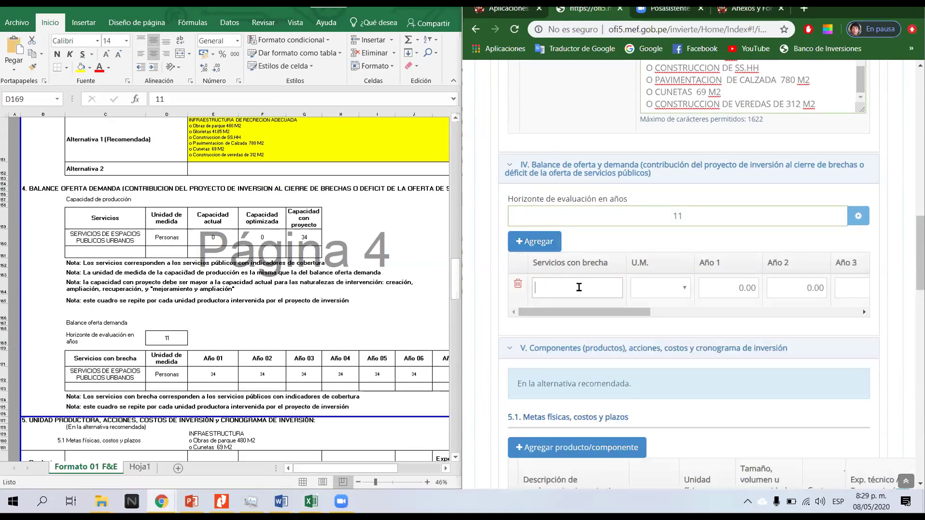
- Fill the balance row's Servicios con brecha with SERVICIOS DE ESPACIOS PUBLICOS URBANOS, copied from the spreadsheet's section 4
{"action": "left_click", "coordinate": [95, 378]}
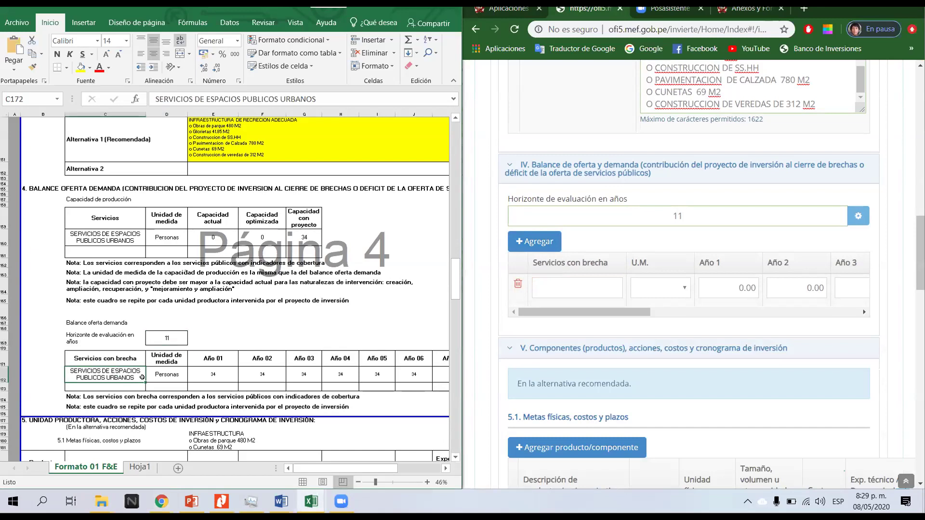
{"action": "key", "text": "ctrl+c"}
{"action": "left_click", "coordinate": [578, 287]}
{"action": "key", "text": "ctrl+v"}
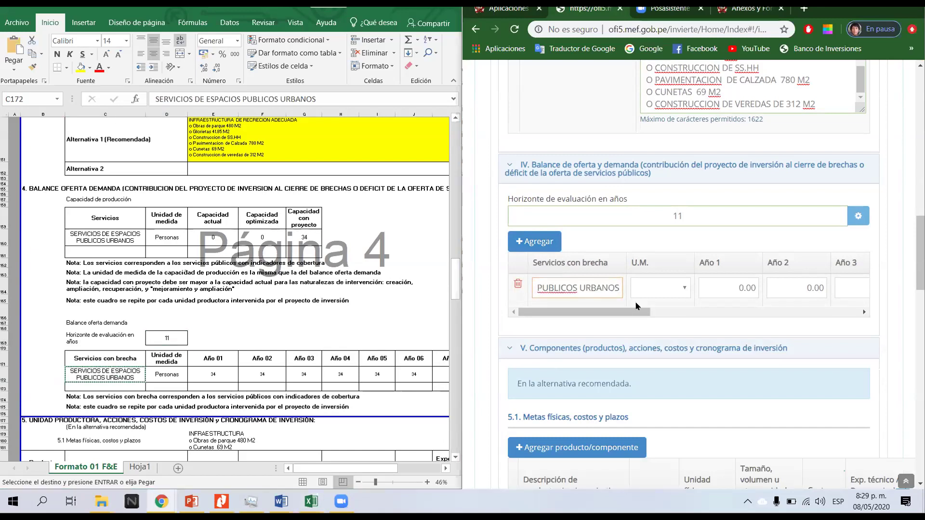
- Set the service row's unit of measure to PERSONAS/AÑO
{"action": "left_click", "coordinate": [684, 292]}
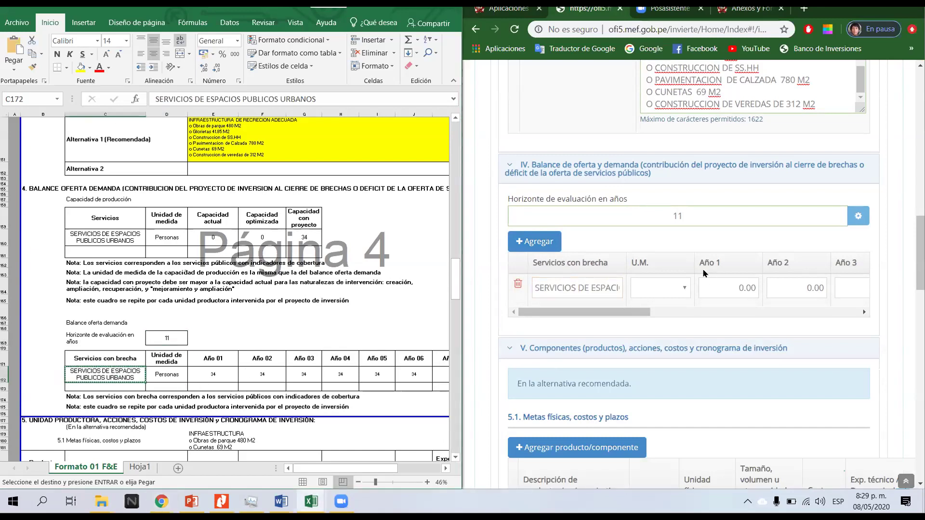
{"action": "left_click", "coordinate": [683, 289]}
{"action": "type", "text": "personas"}
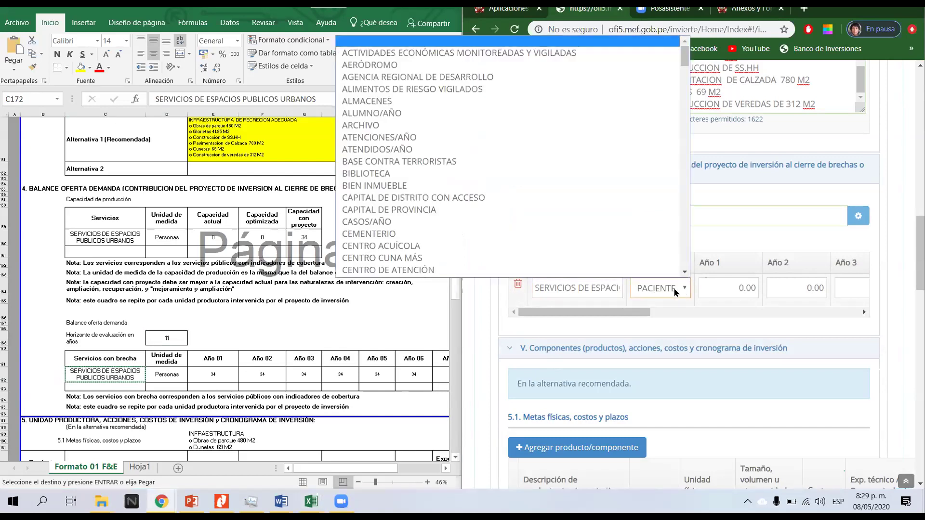
{"action": "scroll", "coordinate": [408, 214], "scroll_direction": "down", "scroll_amount": 1}
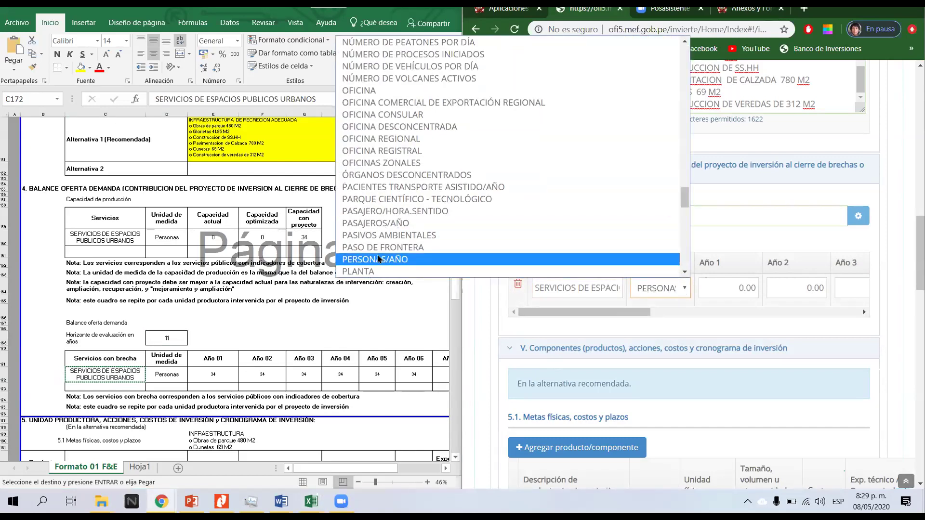
{"action": "left_click", "coordinate": [433, 259]}
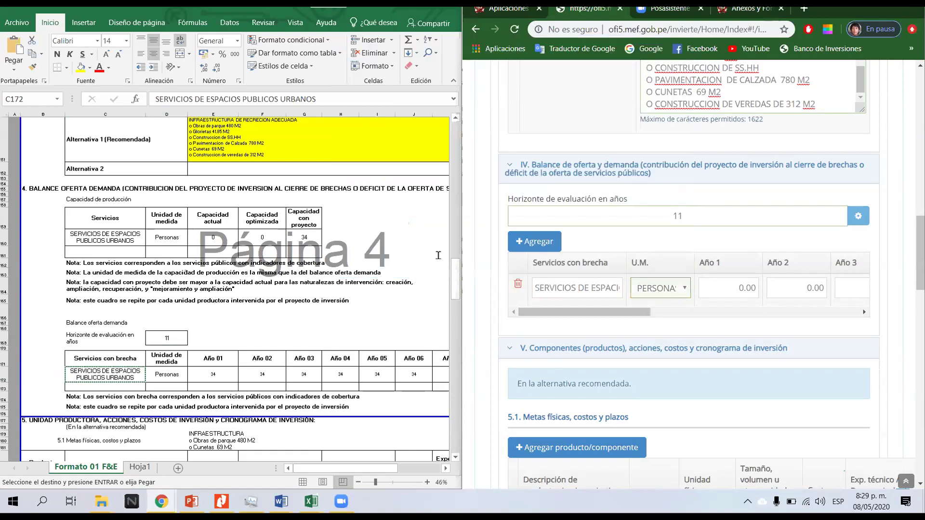
- Fill the service row's Año 1 with 34, copied from the Año 01 cell of the spreadsheet's balance table
{"action": "left_click", "coordinate": [742, 288]}
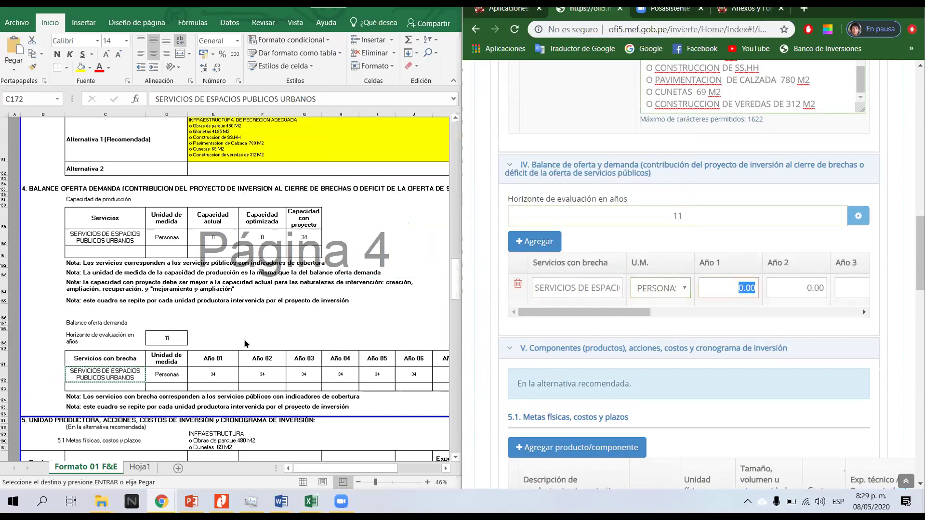
{"action": "left_click", "coordinate": [221, 373]}
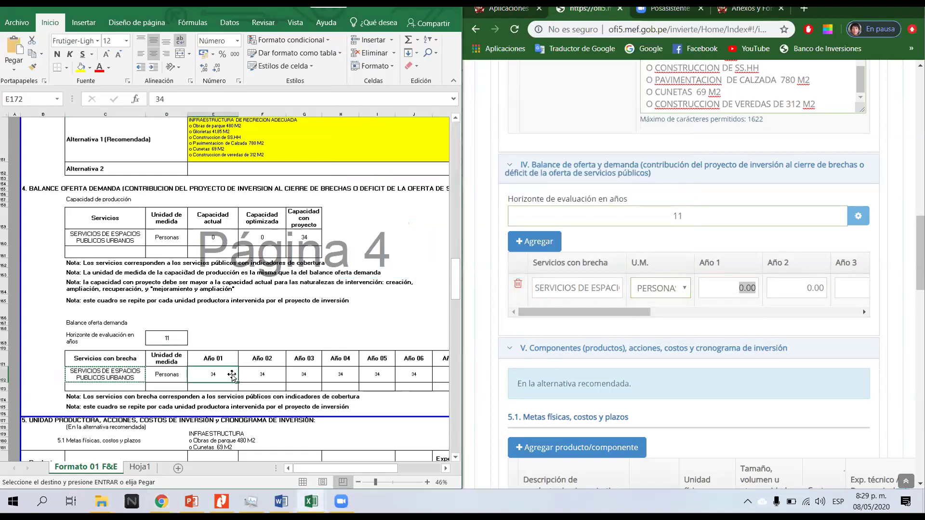
{"action": "key", "text": "Right"}
{"action": "key", "text": "Right"}
{"action": "key", "text": "Right"}
{"action": "key", "text": "Right"}
{"action": "key", "text": "Right"}
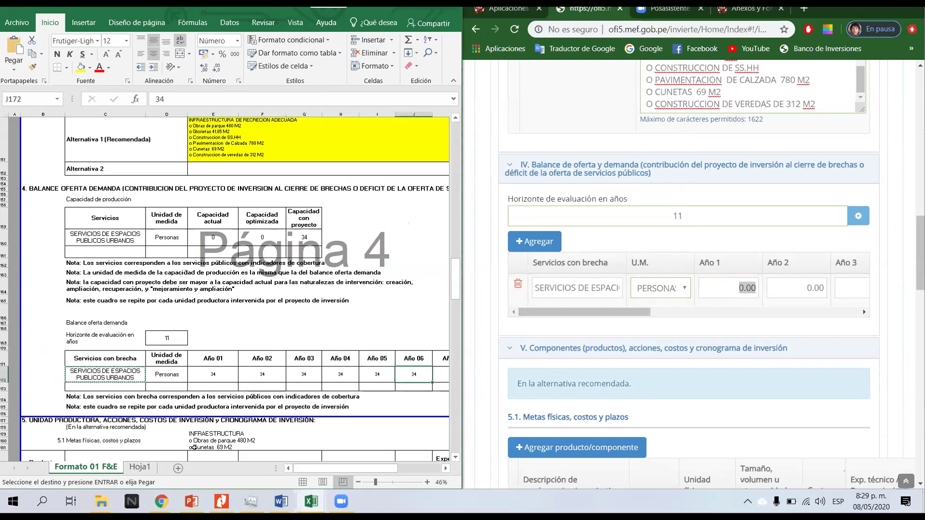
{"action": "double_click", "coordinate": [219, 379]}
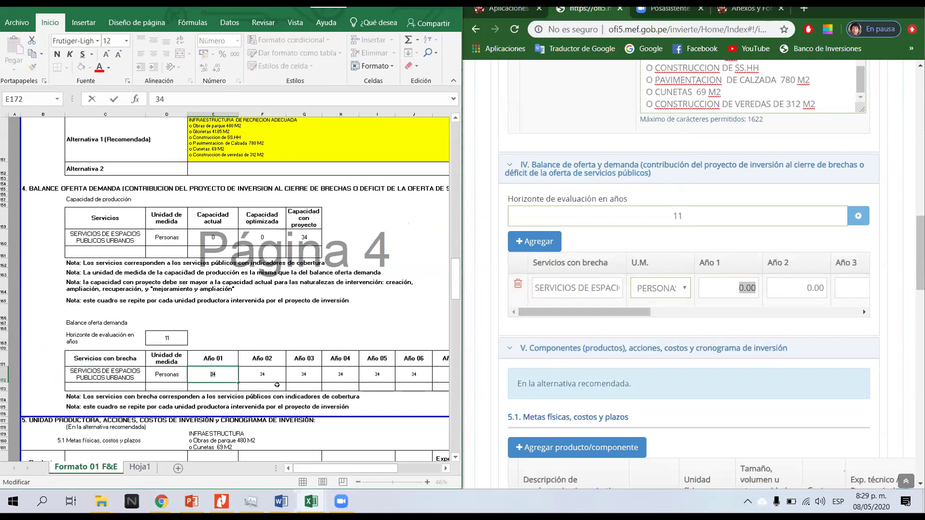
{"action": "key", "text": "ctrl+c"}
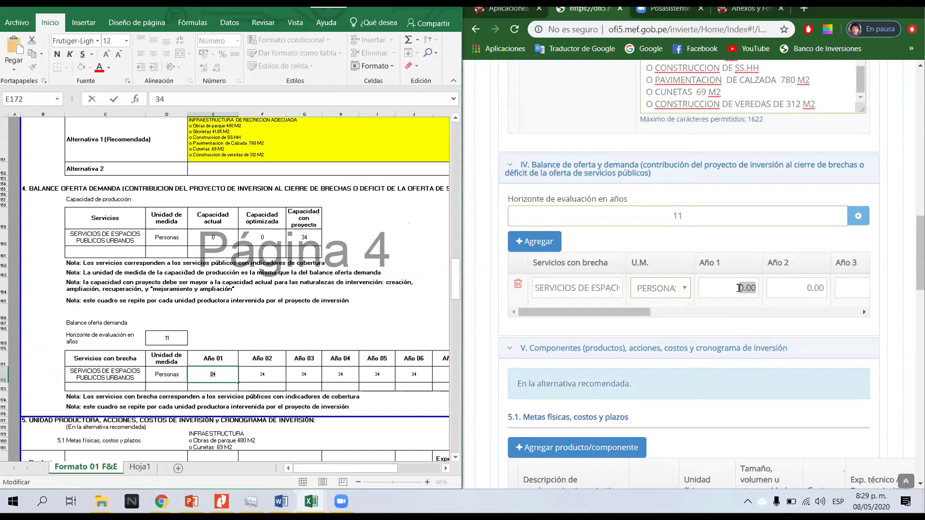
{"action": "double_click", "coordinate": [740, 288]}
{"action": "key", "text": "ctrl+v"}
- Enter 34 for every remaining year of the service row, from Año 2 to Año 11
{"action": "left_click_drag", "start_coordinate": [621, 319], "coordinate": [668, 319]}
{"action": "mouse_move", "coordinate": [328, 468]}
{"action": "left_mouse_down"}
{"action": "mouse_move", "coordinate": [356, 467]}
{"action": "mouse_move", "coordinate": [326, 460]}
{"action": "left_mouse_up"}
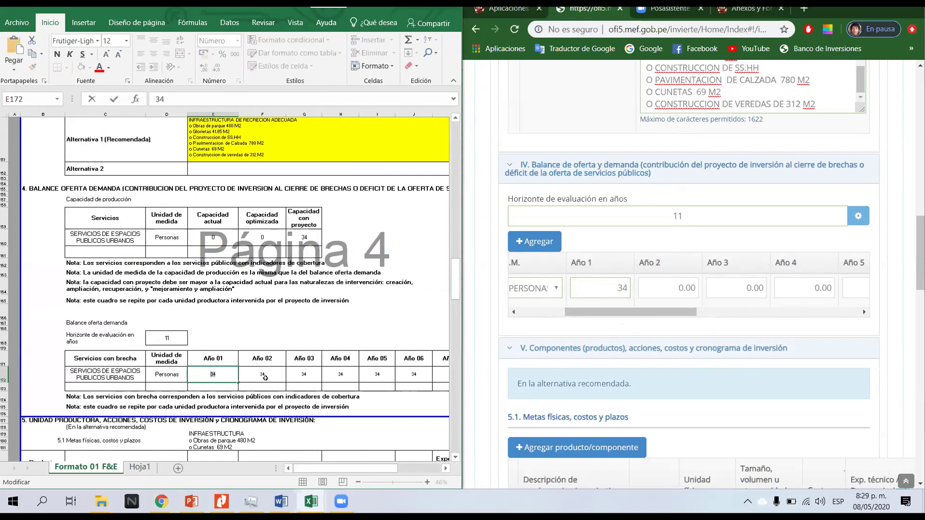
{"action": "key", "text": "Tab"}
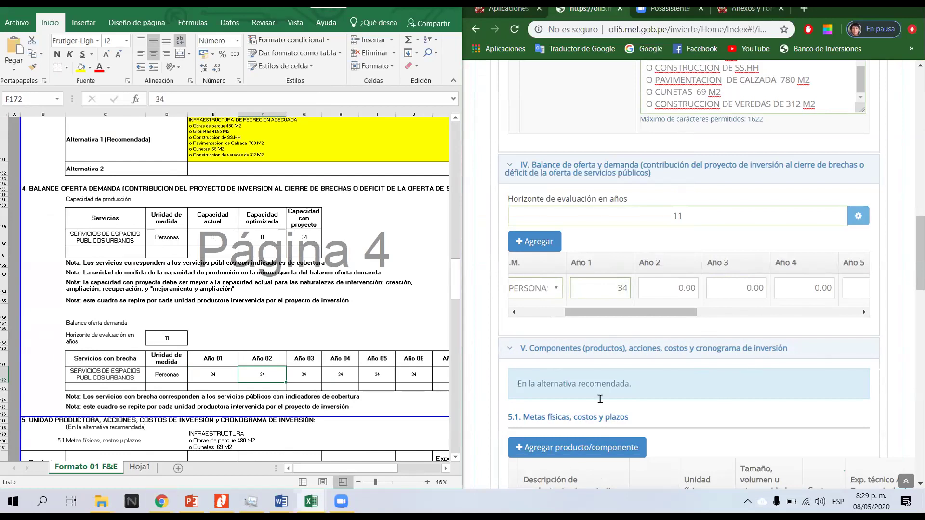
{"action": "left_click", "coordinate": [688, 295]}
{"action": "type", "text": "34"}
{"action": "key", "text": "Tab"}
{"action": "type", "text": "34"}
{"action": "key", "text": "Tab"}
{"action": "type", "text": "34"}
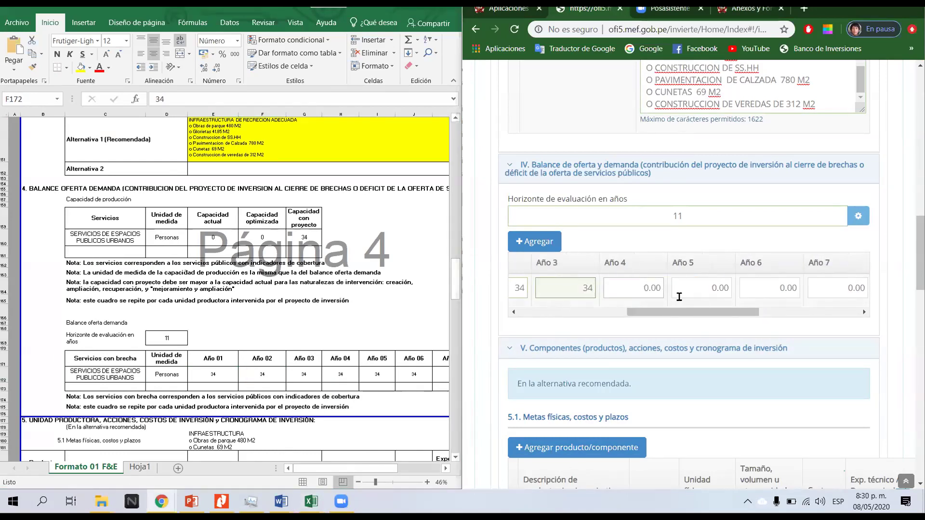
{"action": "key", "text": "Tab"}
{"action": "type", "text": "34"}
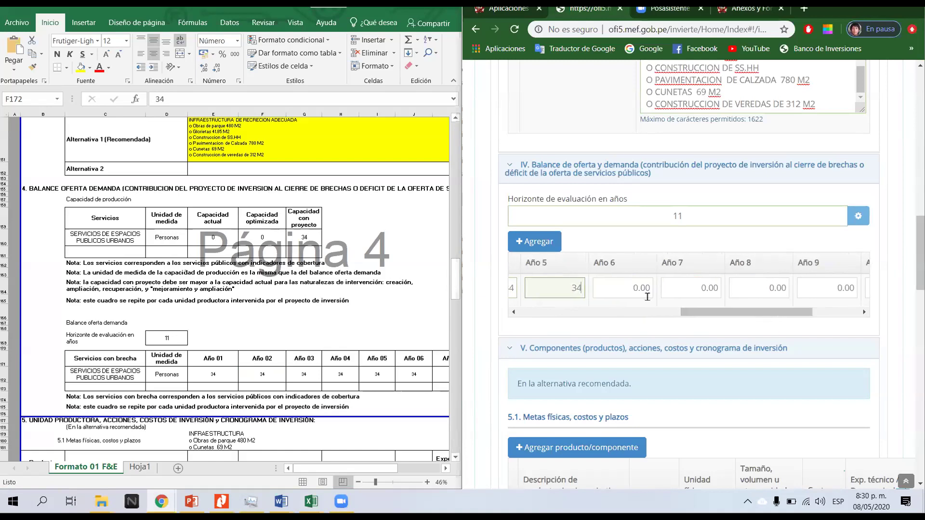
{"action": "key", "text": "Tab"}
{"action": "type", "text": "34"}
{"action": "key", "text": "Tab"}
{"action": "type", "text": "34"}
{"action": "key", "text": "Tab"}
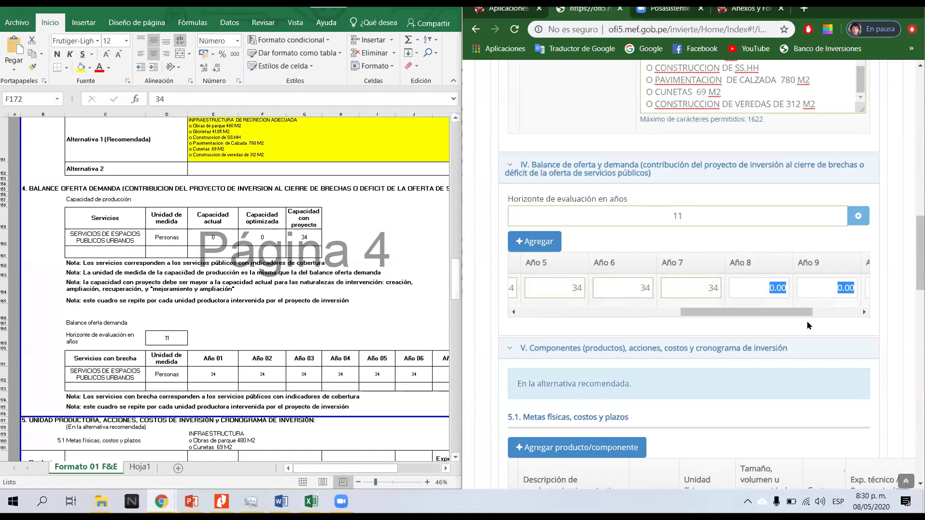
{"action": "type", "text": "34"}
{"action": "key", "text": "Tab"}
{"action": "type", "text": "34"}
{"action": "key", "text": "Tab"}
{"action": "type", "text": "34"}
{"action": "key", "text": "Tab"}
{"action": "type", "text": "34"}
- Examine section V of the form alongside the spreadsheet's section 5.1, Metas físicas, costos y plazos
{"action": "scroll", "coordinate": [701, 314], "scroll_direction": "down", "scroll_amount": 3}
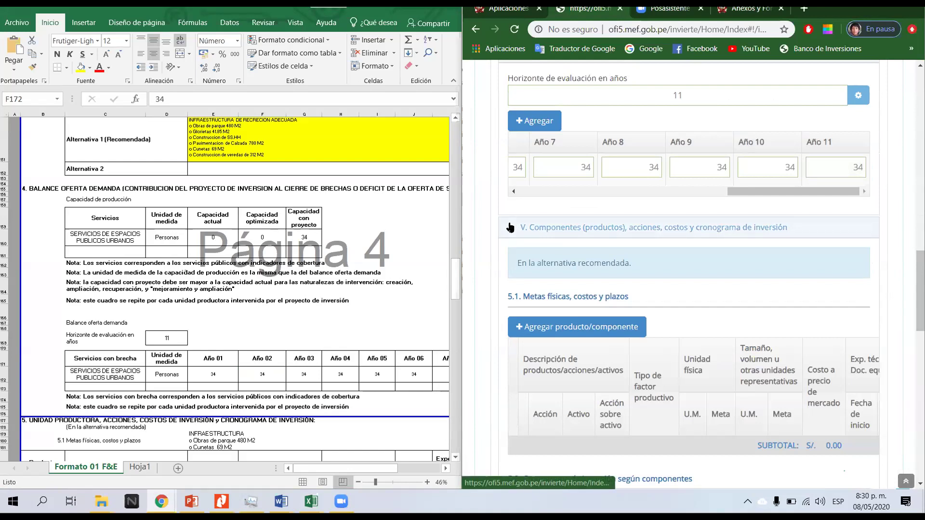
{"action": "left_click", "coordinate": [510, 227]}
{"action": "left_click", "coordinate": [507, 312]}
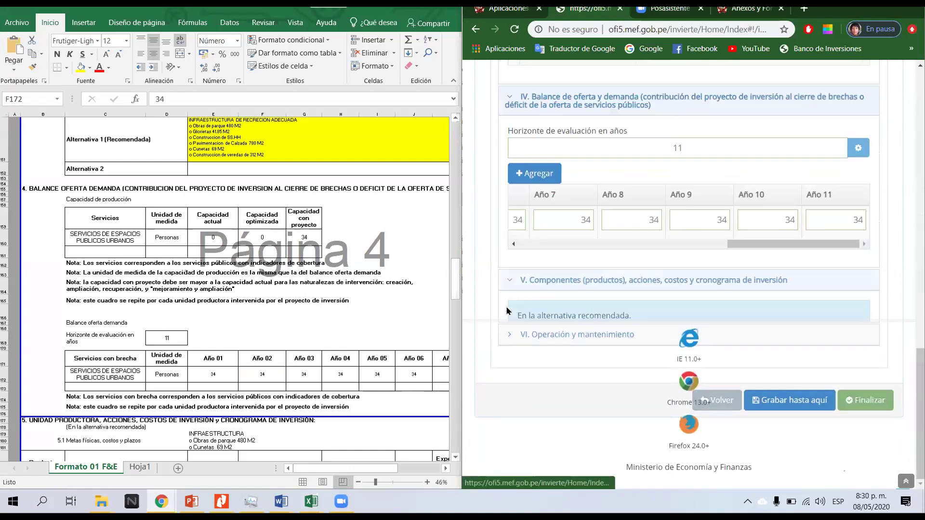
{"action": "scroll", "coordinate": [566, 285], "scroll_direction": "down", "scroll_amount": 3}
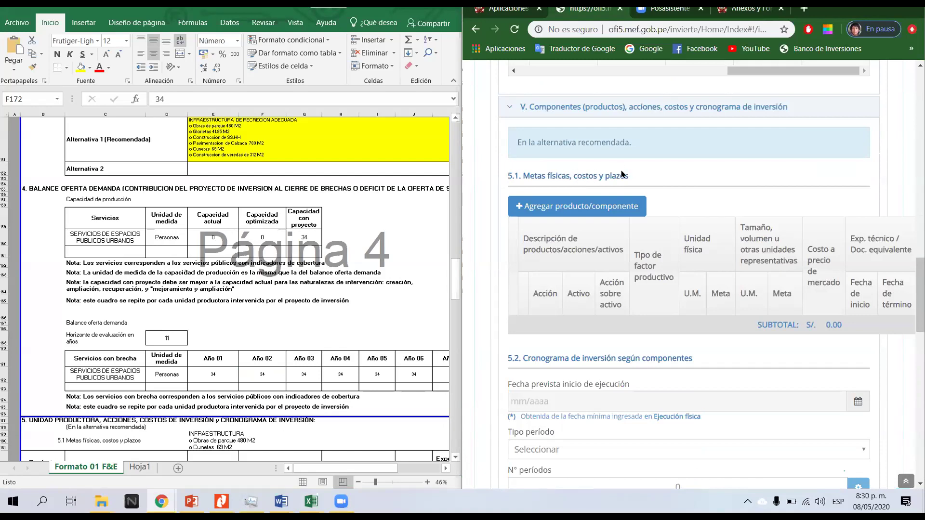
{"action": "left_click", "coordinate": [151, 290]}
{"action": "scroll", "coordinate": [149, 303], "scroll_direction": "down", "scroll_amount": 2}
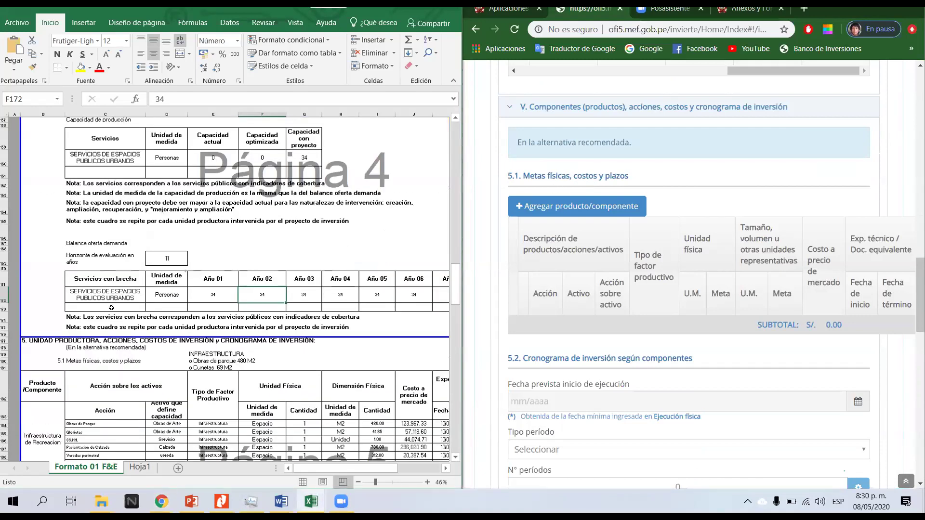
{"action": "scroll", "coordinate": [66, 320], "scroll_direction": "down", "scroll_amount": 3}
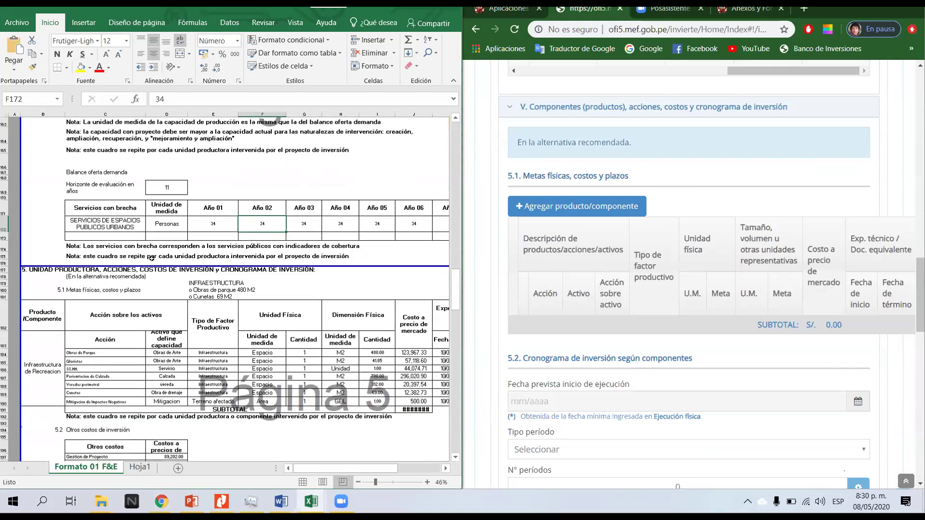
{"action": "scroll", "coordinate": [117, 272], "scroll_direction": "down", "scroll_amount": 1}
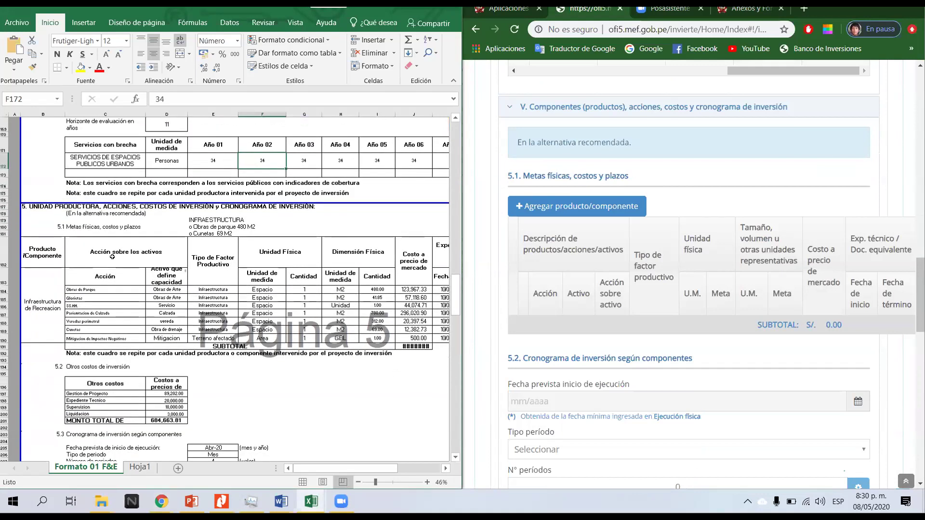
{"action": "left_click", "coordinate": [114, 257]}
{"action": "left_click", "coordinate": [83, 226]}
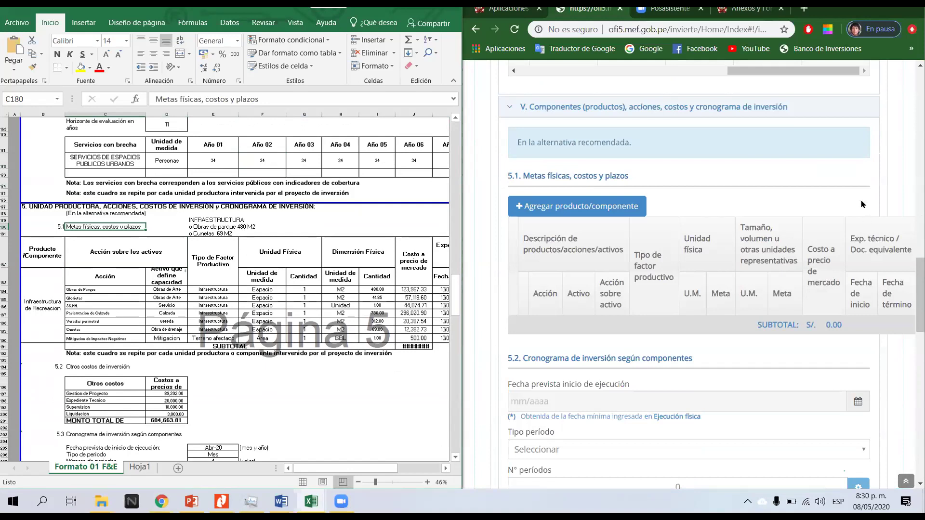
- Add a product/component row under 5.1 and describe it as "INFRAETSRUCTURA O RECREACION"
{"action": "left_click", "coordinate": [568, 209]}
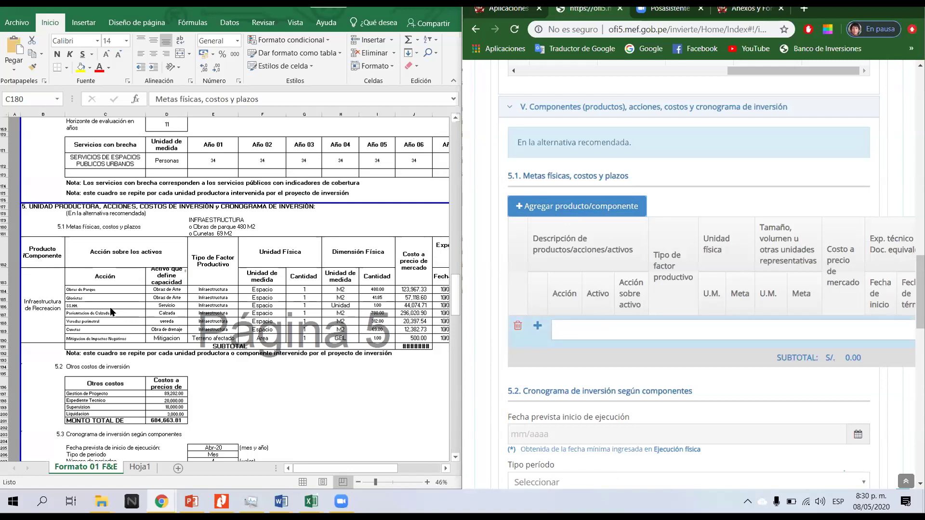
{"action": "left_click", "coordinate": [52, 302]}
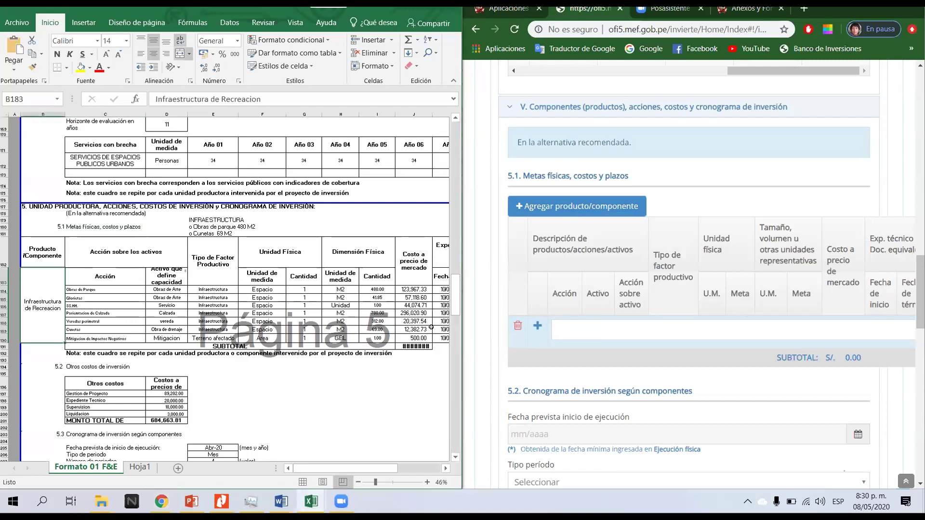
{"action": "left_click", "coordinate": [608, 328]}
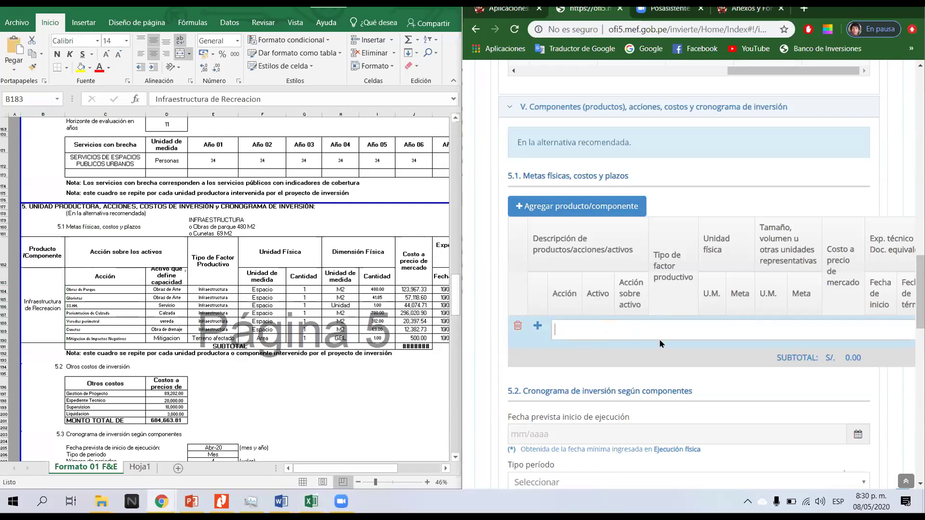
{"action": "type", "text": "INFRAETSRUCTU"}
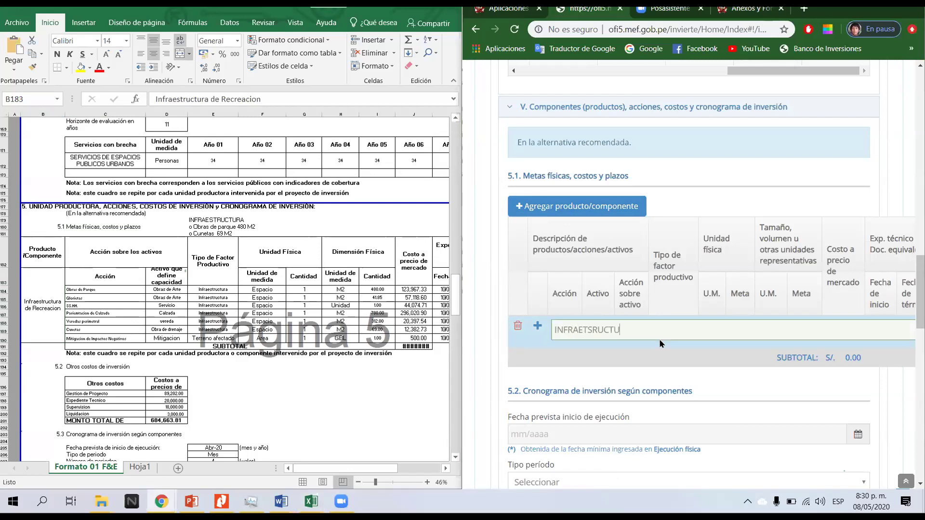
{"action": "type", "text": "RA O RECREACION"}
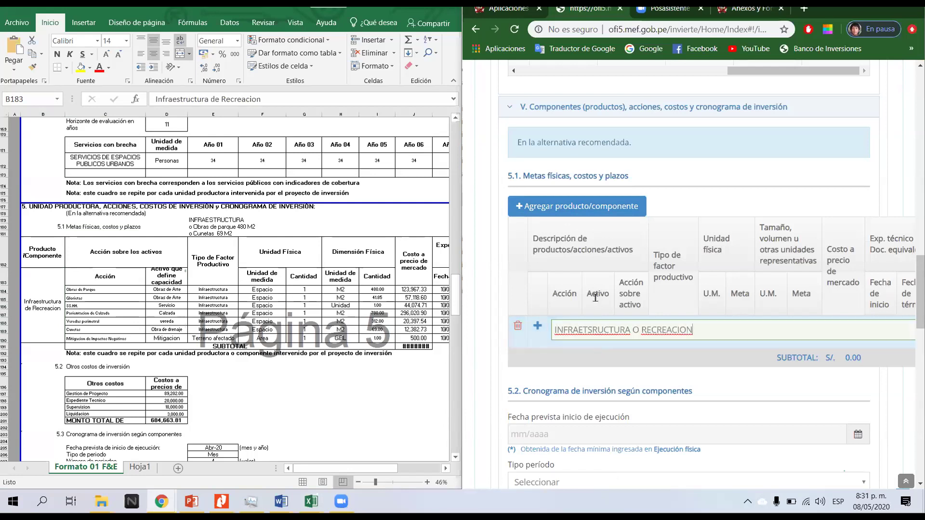
- Add an OTRAS ACCIONES DE INFRAESTRUCTURA entry to the component, with OBRAS DE PARQUE as its action detail
{"action": "left_click", "coordinate": [537, 327]}
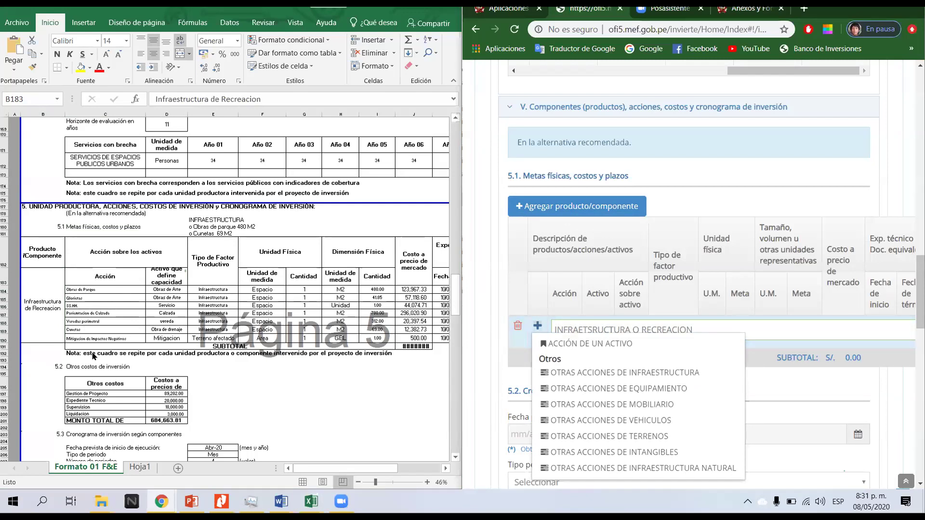
{"action": "left_click", "coordinate": [634, 381]}
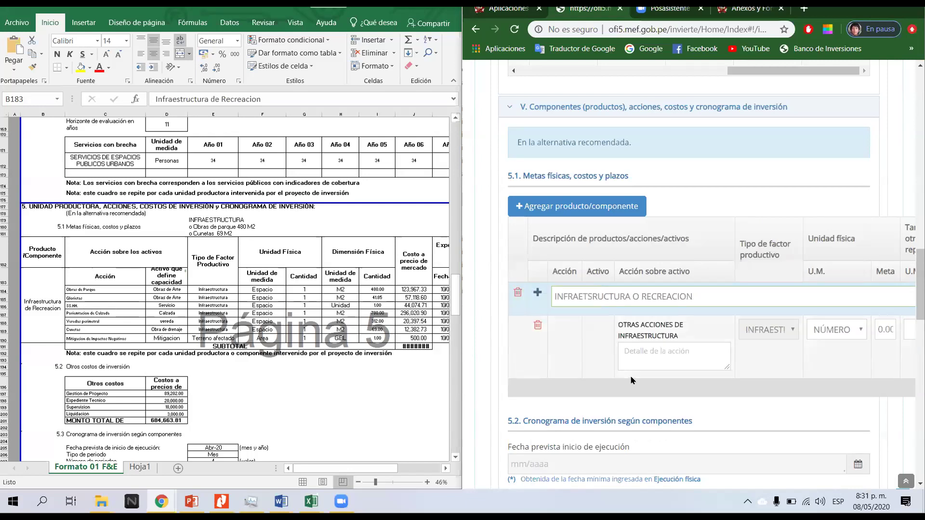
{"action": "left_click", "coordinate": [673, 359]}
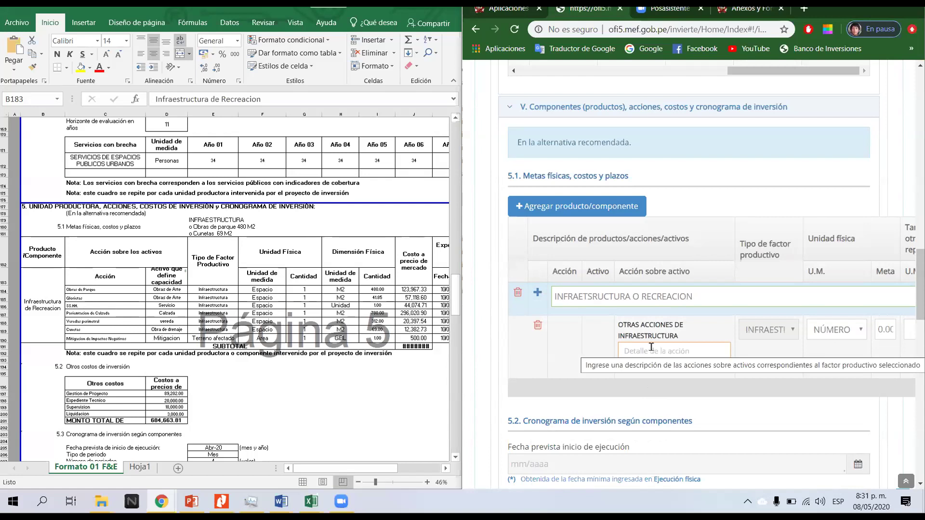
{"action": "type", "text": "OBRAS DE PARQUE"}
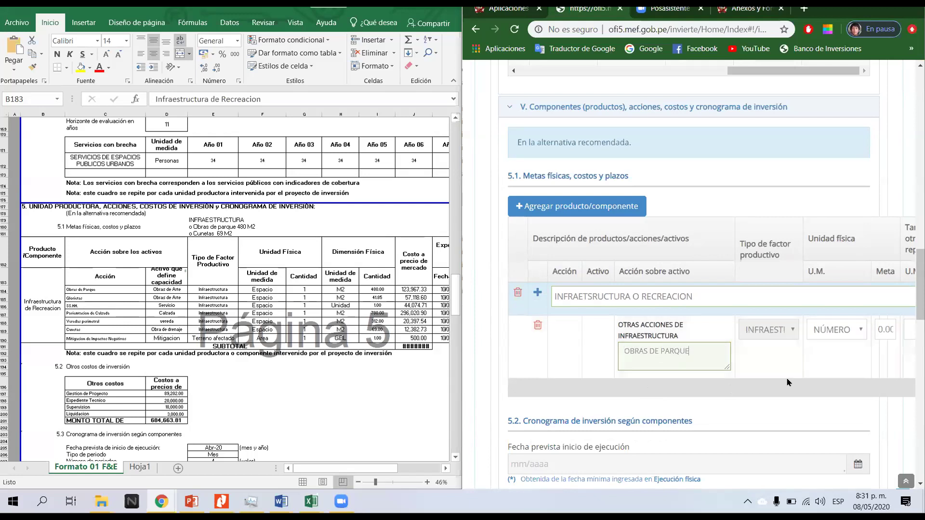
- Narrow the spreadsheet window and widen the browser window beside it so more of the 5.1 table fits
{"action": "left_click", "coordinate": [840, 332]}
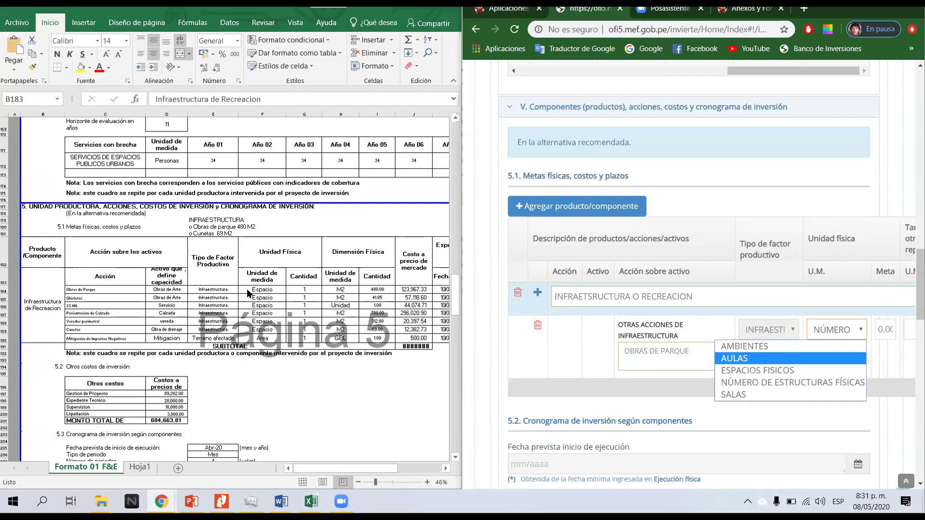
{"action": "left_click", "coordinate": [215, 292]}
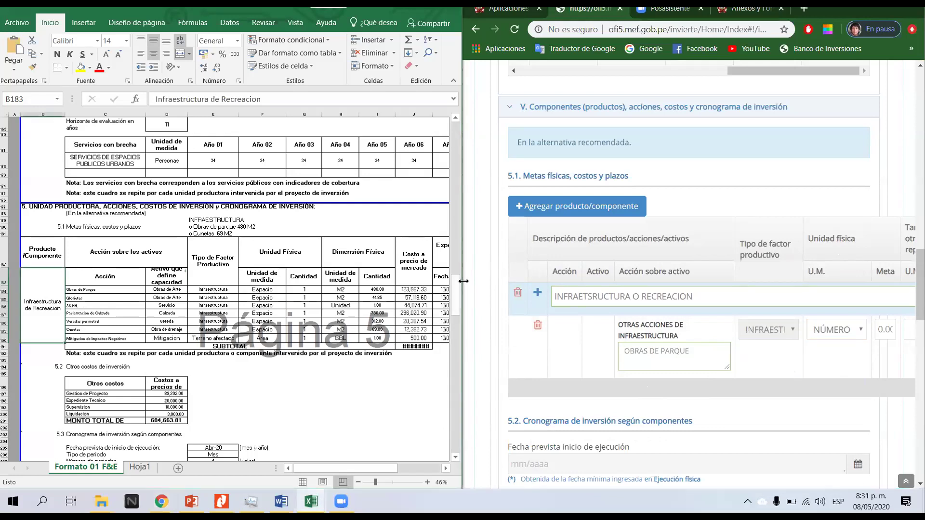
{"action": "left_click_drag", "start_coordinate": [461, 284], "coordinate": [352, 285]}
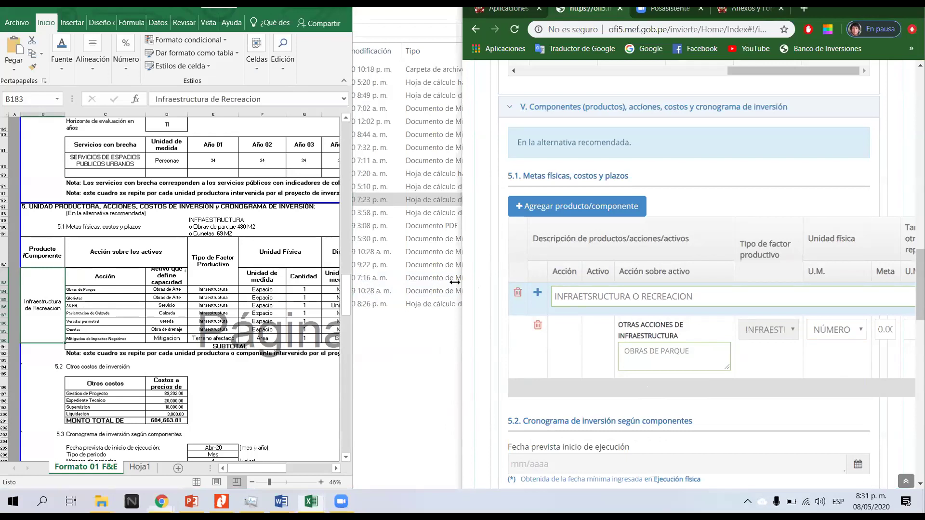
{"action": "left_click_drag", "start_coordinate": [454, 282], "coordinate": [351, 285]}
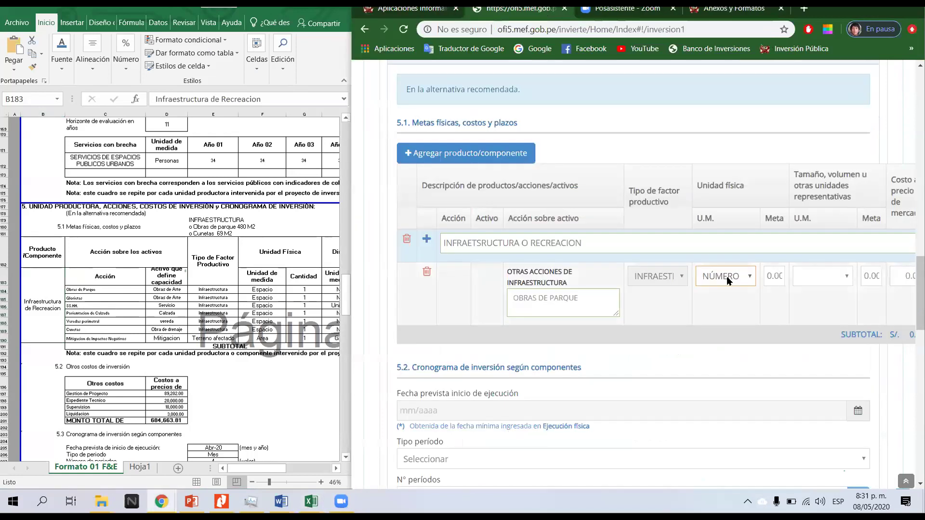
- Set the OBRAS DE PARQUE row's Unidad física to ESPACIOS FISICOS with a Meta of 1, following the spreadsheet
{"action": "left_click", "coordinate": [727, 277]}
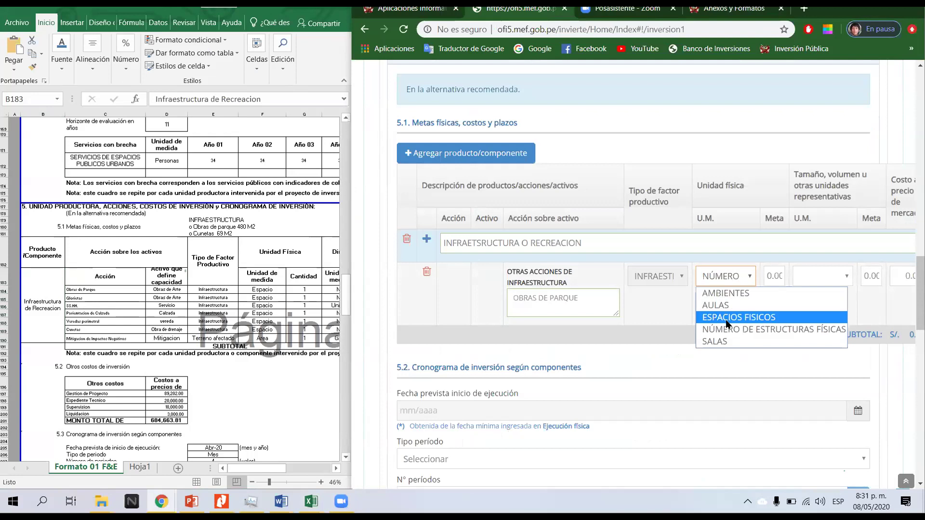
{"action": "left_click", "coordinate": [217, 264]}
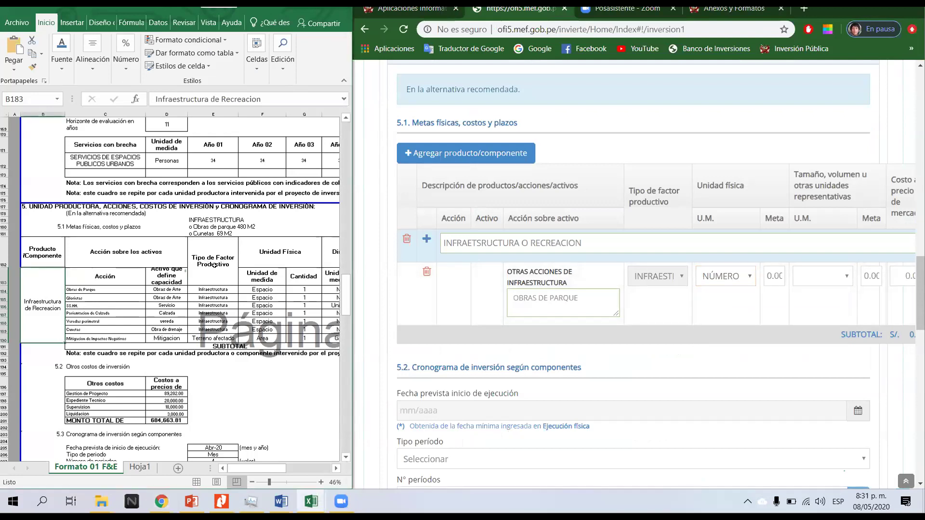
{"action": "left_click", "coordinate": [278, 256]}
{"action": "left_click", "coordinate": [276, 291]}
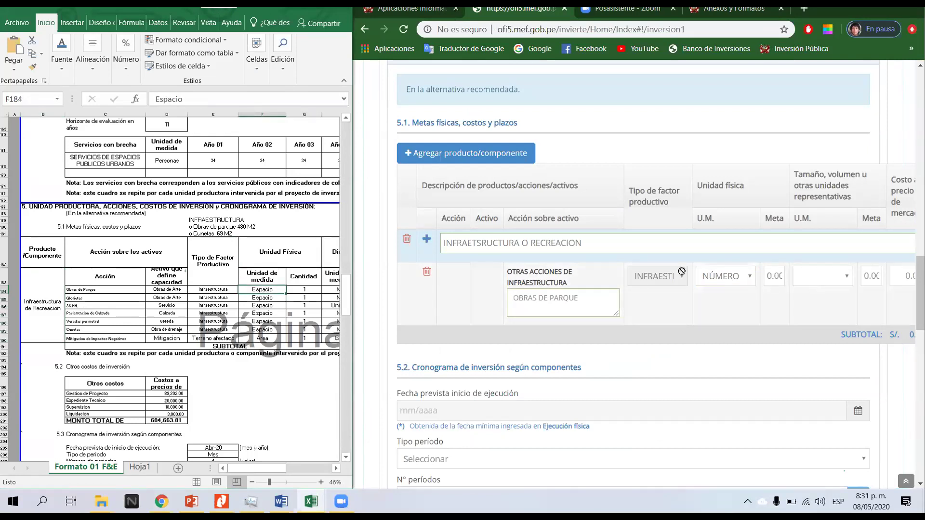
{"action": "left_click", "coordinate": [721, 278]}
{"action": "left_click", "coordinate": [723, 314]}
{"action": "key", "text": "alt+Tab"}
{"action": "key", "text": "Right"}
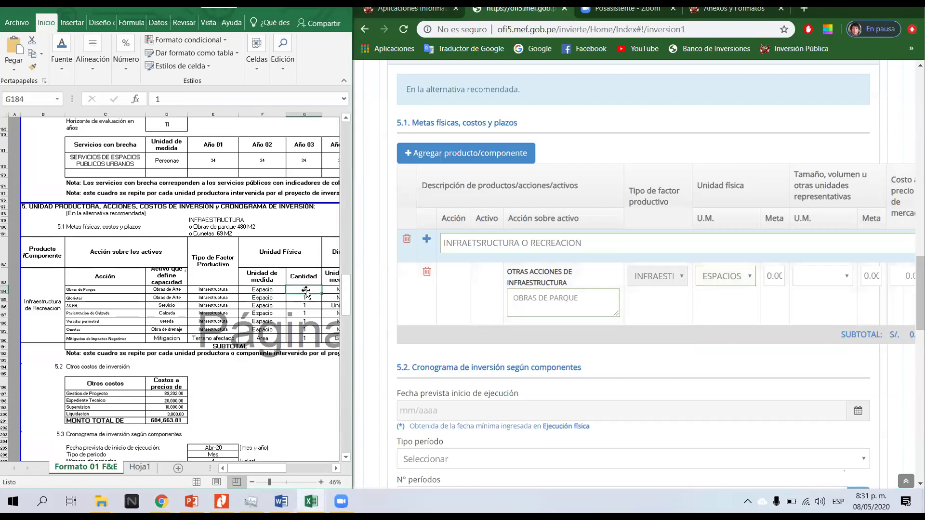
{"action": "left_click", "coordinate": [774, 276]}
{"action": "type", "text": "1"}
- Highlight the Obras de Parque row of the spreadsheet's section 5.1 table in yellow, through the Ejecución física start date
{"action": "left_click", "coordinate": [846, 276]}
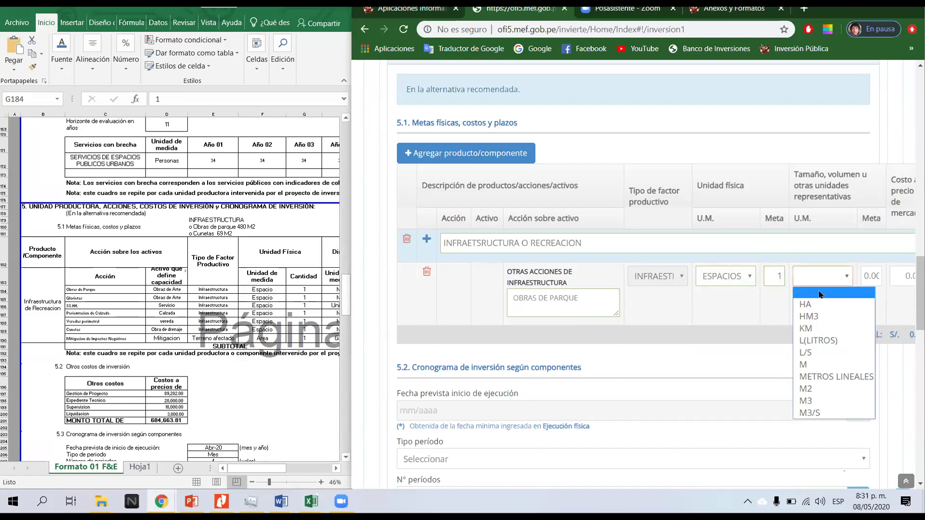
{"action": "key", "text": "alt+Tab"}
{"action": "left_click_drag", "start_coordinate": [268, 468], "coordinate": [290, 468]}
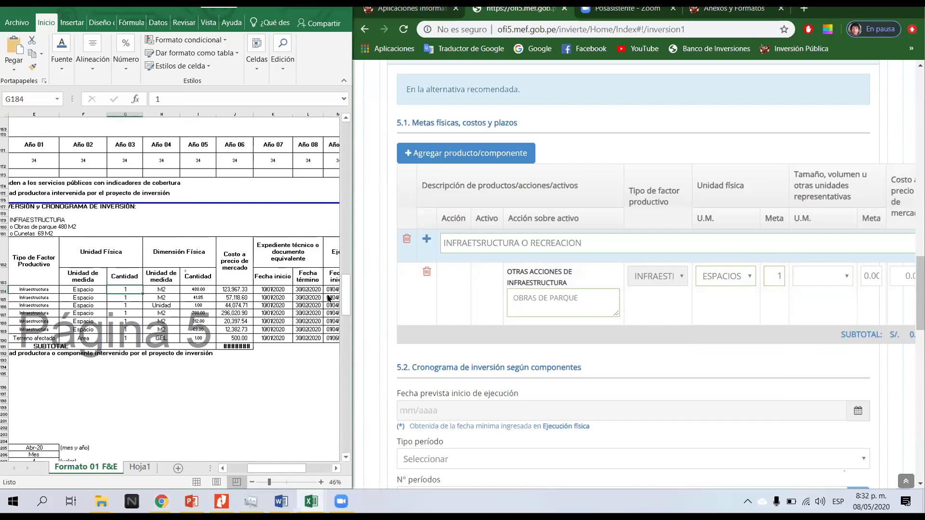
{"action": "left_click_drag", "start_coordinate": [332, 289], "coordinate": [67, 289]}
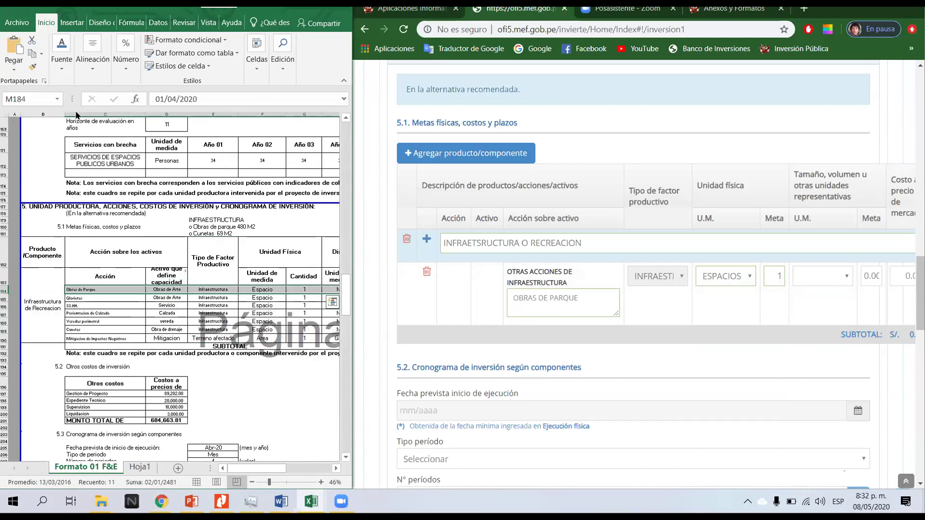
{"action": "left_click", "coordinate": [61, 55]}
{"action": "left_click", "coordinate": [128, 115]}
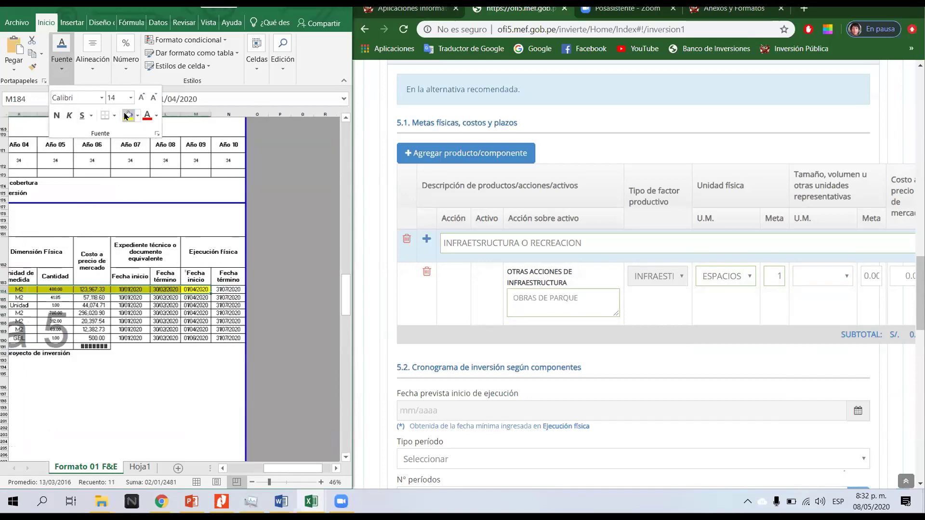
- Enlarge the spreadsheet to 78% to read its dimension columns and set the OBRAS DE PARQUE size unit to M2
{"action": "left_click", "coordinate": [279, 482]}
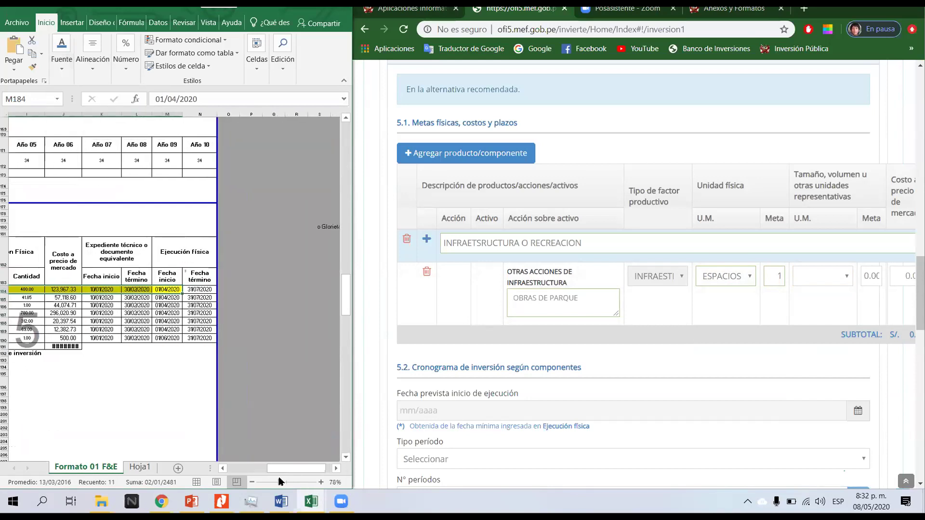
{"action": "left_click", "coordinate": [279, 483]}
{"action": "left_click_drag", "start_coordinate": [256, 468], "coordinate": [284, 465]}
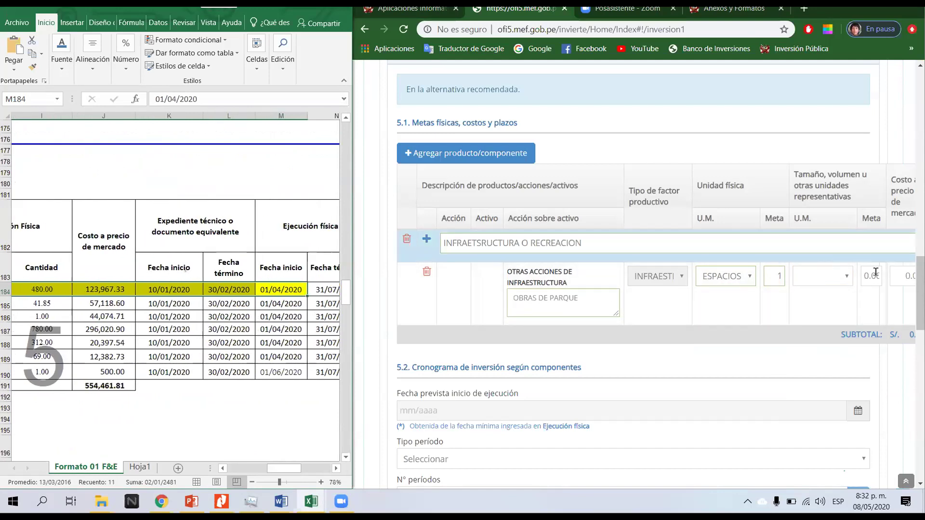
{"action": "left_click", "coordinate": [822, 276]}
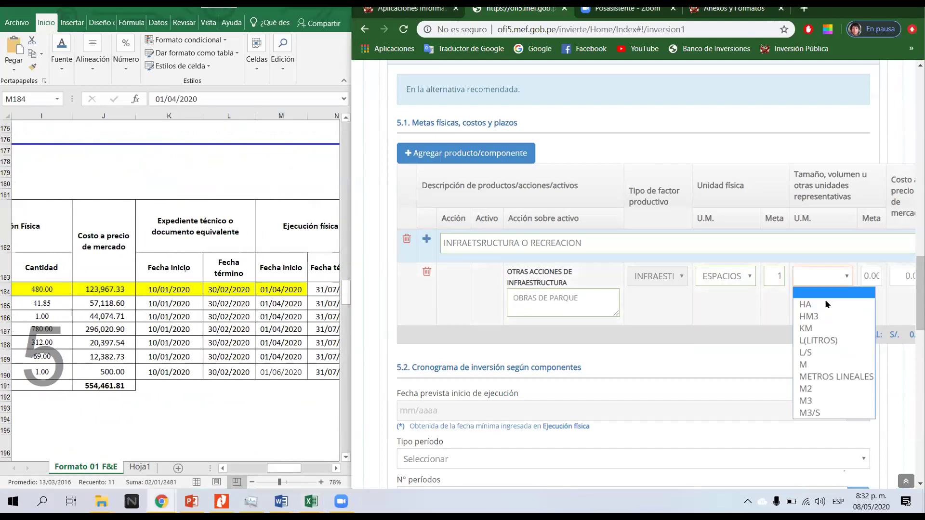
{"action": "left_click", "coordinate": [812, 389]}
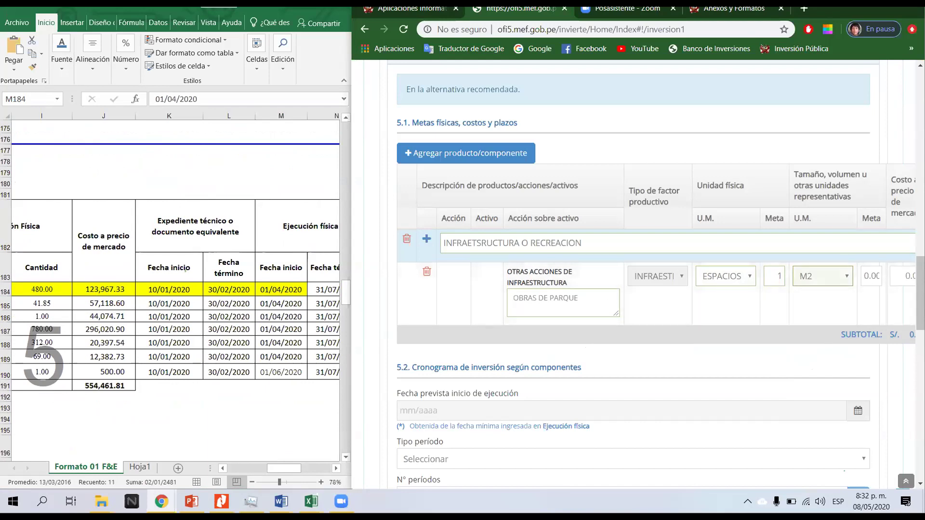
- Maximize the browser and give OBRAS DE PARQUE a size Meta of 1 and a market-price cost of 150000
{"action": "key", "text": "super+Down"}
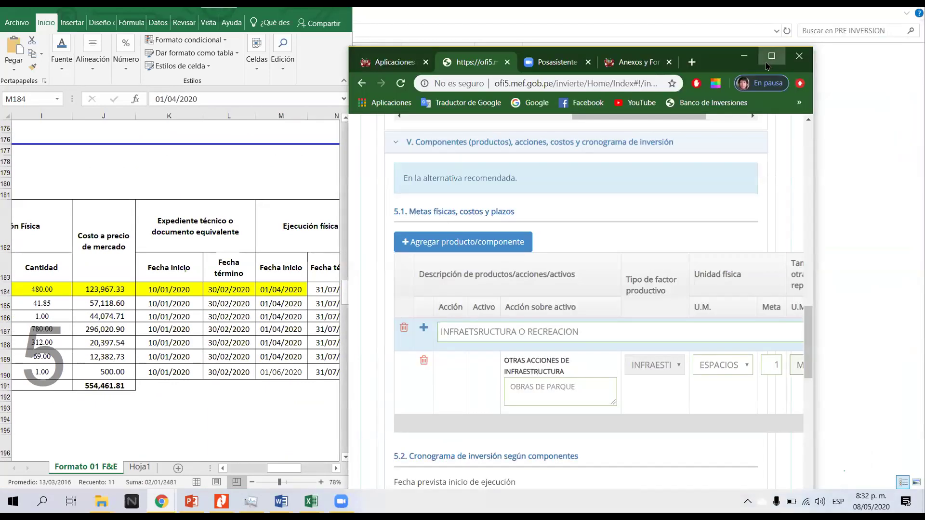
{"action": "key", "text": "super+Up"}
{"action": "key", "text": "Tab"}
{"action": "type", "text": "1"}
{"action": "key", "text": "Tab"}
{"action": "type", "text": "150000"}
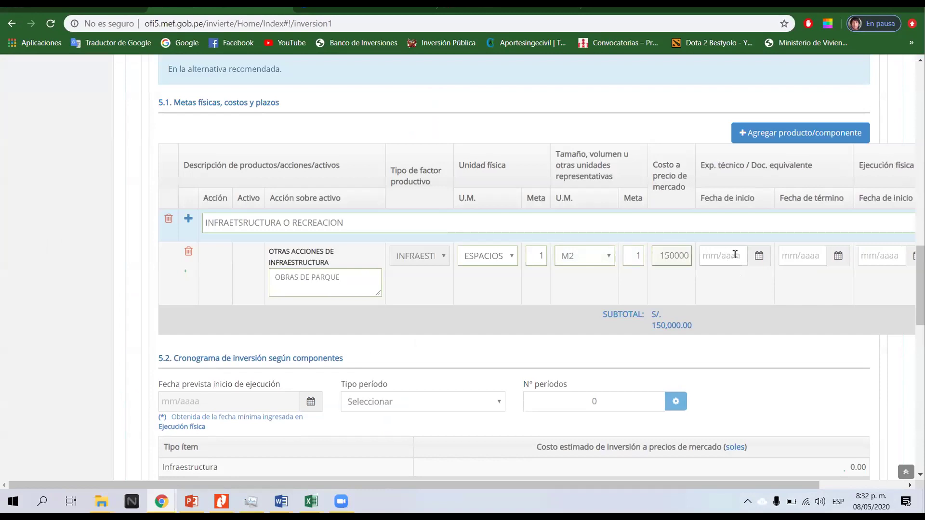
- Set the OBRAS DE PARQUE Exp. técnico / Doc. equivalente dates to start 08/2020 and end 09/2020
{"action": "left_click", "coordinate": [736, 254]}
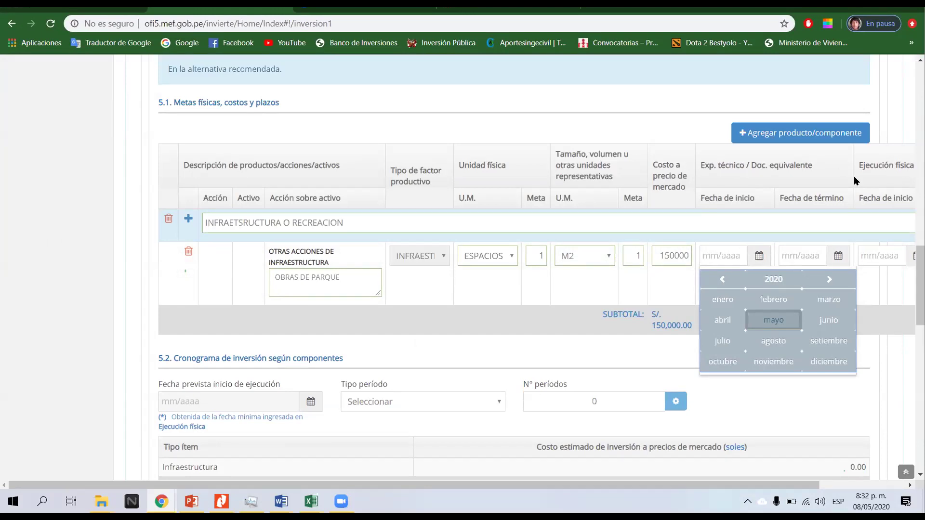
{"action": "left_click", "coordinate": [780, 341]}
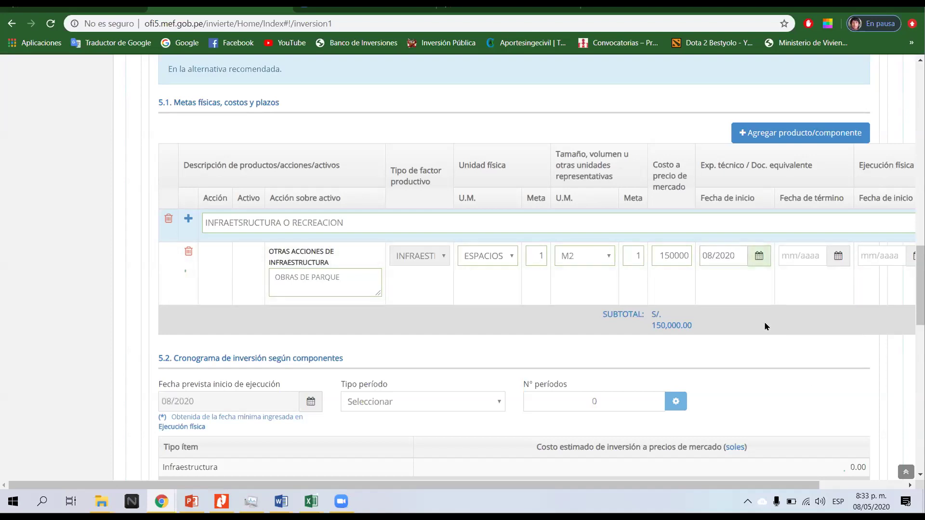
{"action": "left_click", "coordinate": [832, 258]}
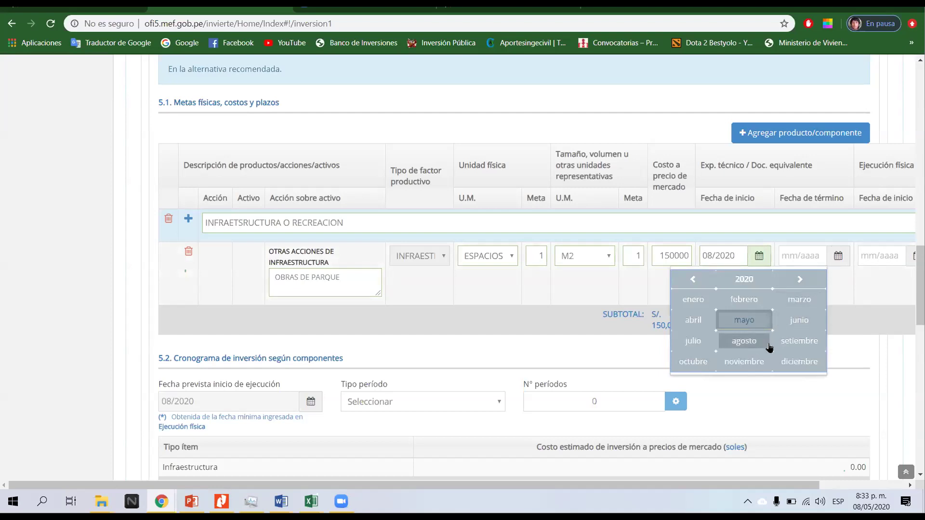
{"action": "left_click", "coordinate": [800, 342]}
- Set the OBRAS DE PARQUE Ejecución física dates to start 11/2020 and end 12/2020
{"action": "left_click_drag", "start_coordinate": [719, 487], "coordinate": [826, 489]}
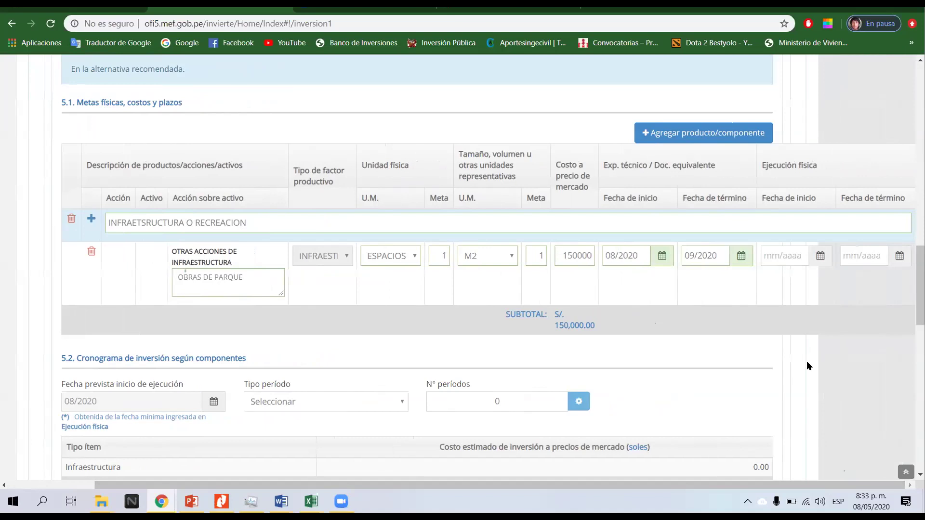
{"action": "left_click", "coordinate": [821, 259]}
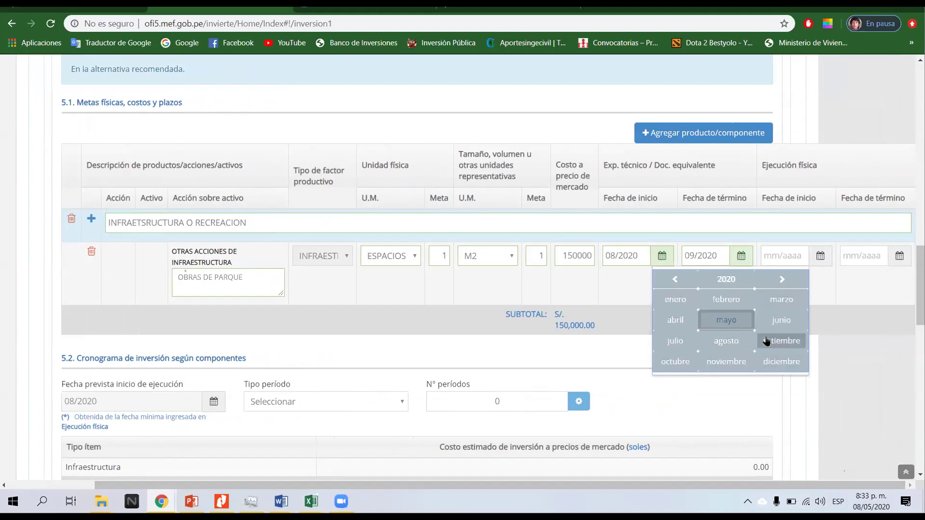
{"action": "left_click", "coordinate": [715, 364]}
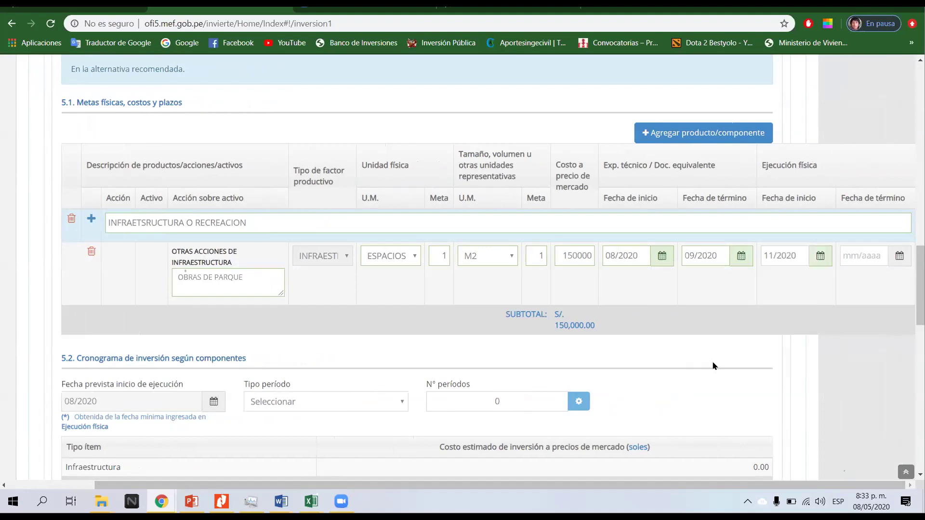
{"action": "left_click", "coordinate": [899, 256]}
{"action": "left_click", "coordinate": [806, 362]}
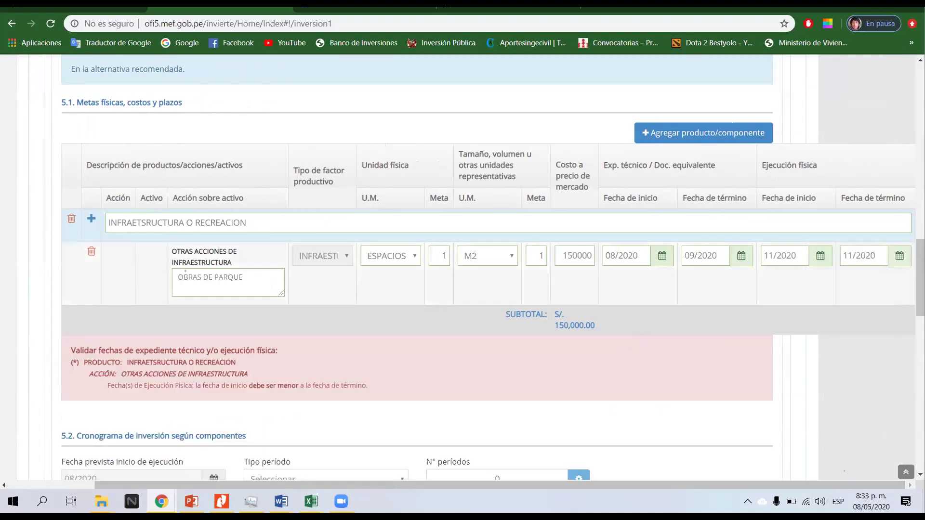
{"action": "left_click", "coordinate": [899, 256]}
{"action": "left_click", "coordinate": [860, 359]}
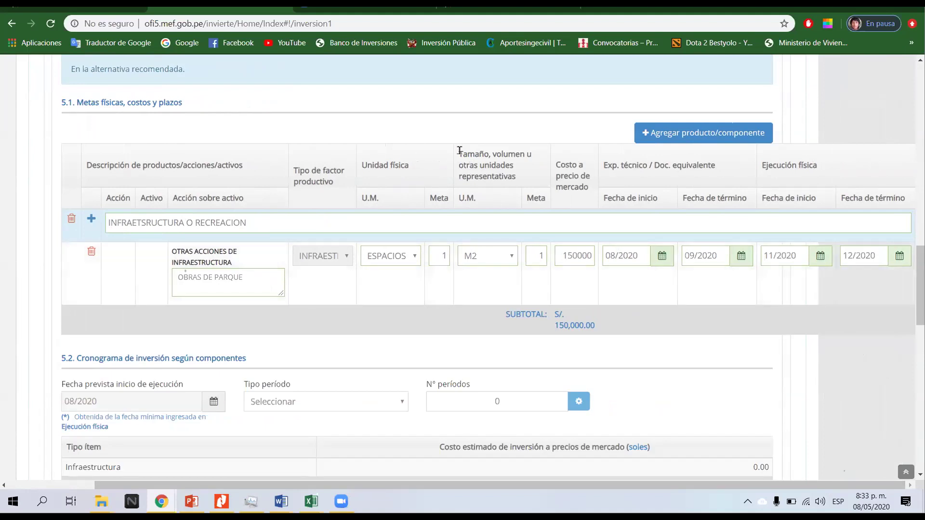
- Add an OTRAS ACCIONES DE EQUIPAMIENTO entry to the component, with CUENESTAS as its action detail
{"action": "left_click", "coordinate": [91, 219]}
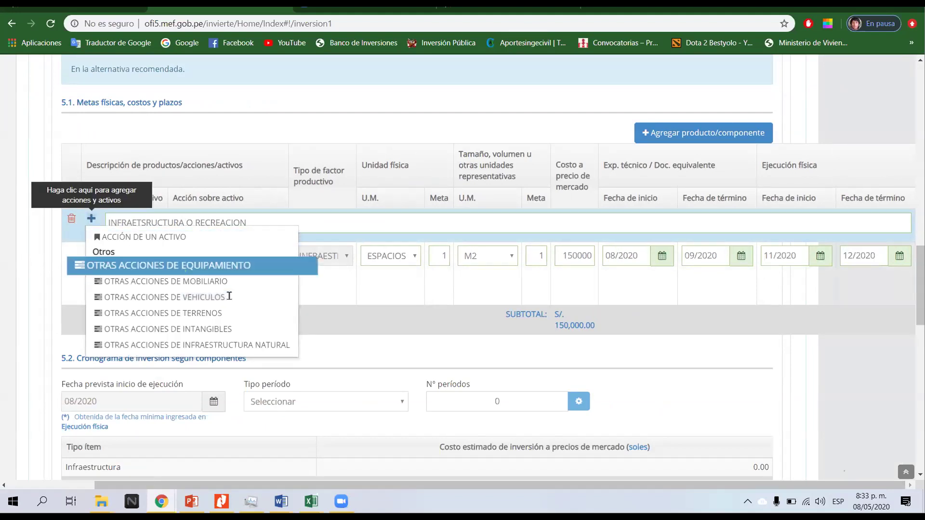
{"action": "left_click", "coordinate": [142, 266]}
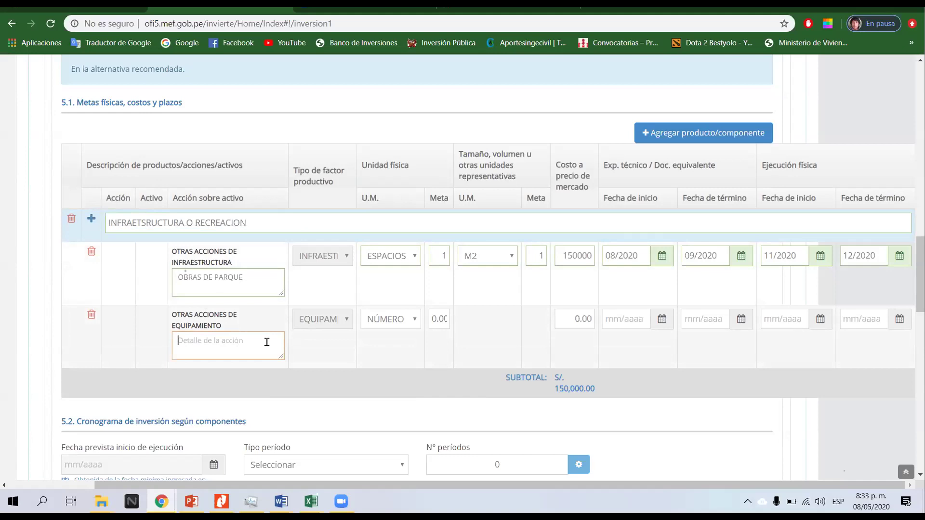
{"action": "left_click", "coordinate": [266, 342]}
{"action": "type", "text": "CUENESTAS"}
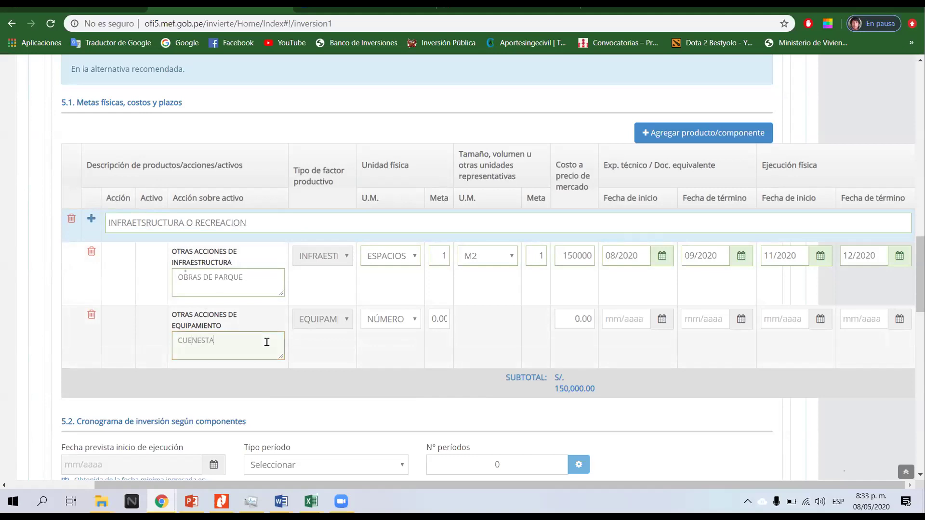
- Add an OTRAS ACCIONES DE MOBILIARIO entry to the component and choose the NÚMERO unit for the equipment entry
{"action": "left_click", "coordinate": [91, 219]}
{"action": "left_click", "coordinate": [157, 265]}
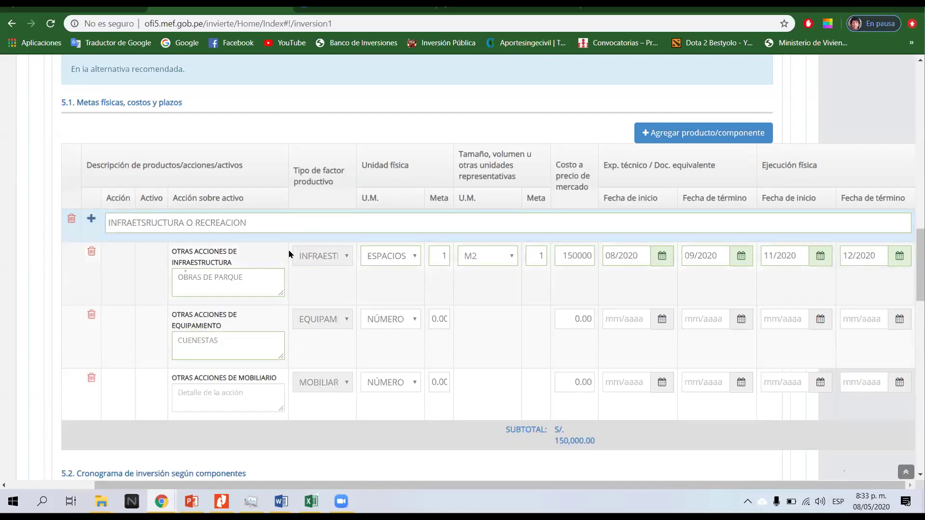
{"action": "scroll", "coordinate": [305, 224], "scroll_direction": "down", "scroll_amount": 1}
{"action": "scroll", "coordinate": [305, 224], "scroll_direction": "down", "scroll_amount": 2}
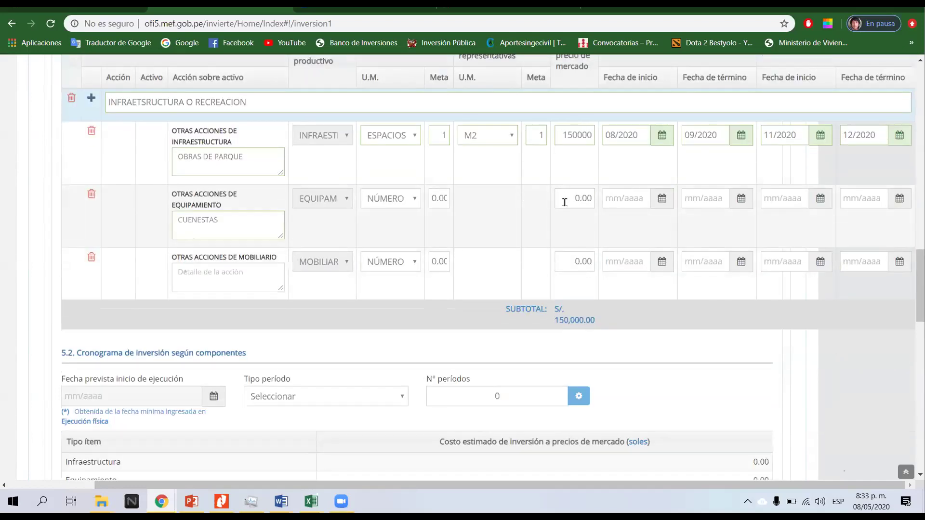
{"action": "left_click", "coordinate": [392, 203]}
{"action": "left_click", "coordinate": [398, 251]}
- Give the OTRAS ACCIONES DE MOBILIARIO entry the unit MODULOS DE MOBILIARIO, the detail "MOVILIARIOS" and a Meta of 100
{"action": "left_click", "coordinate": [248, 273]}
{"action": "left_click", "coordinate": [405, 267]}
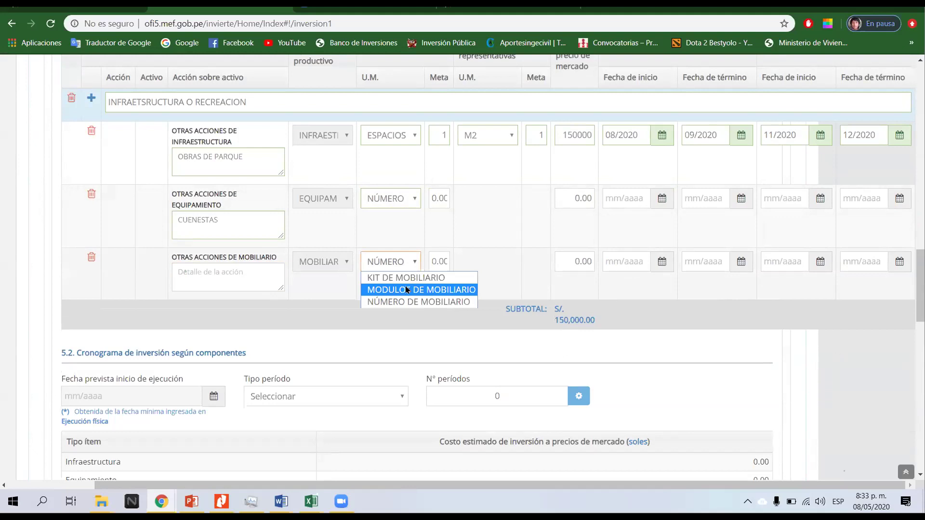
{"action": "left_click", "coordinate": [406, 289]}
{"action": "left_click", "coordinate": [241, 269]}
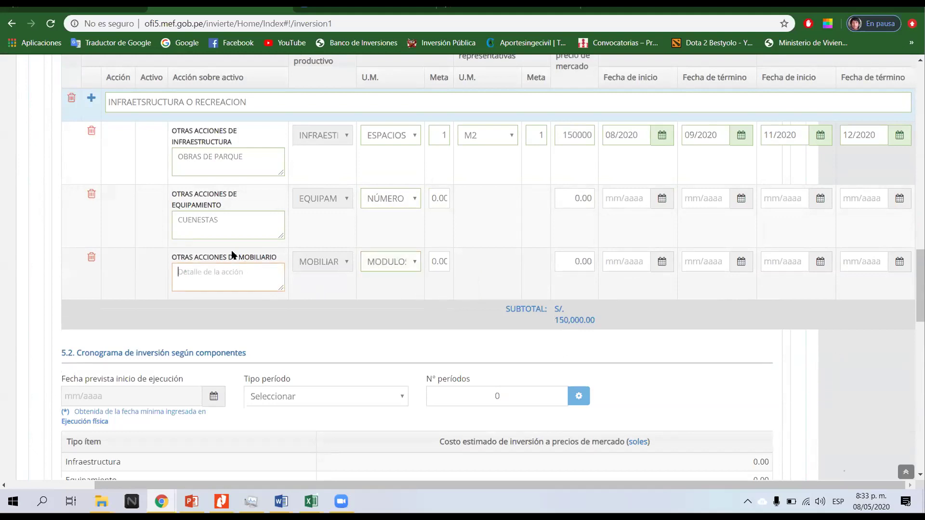
{"action": "type", "text": "MO"}
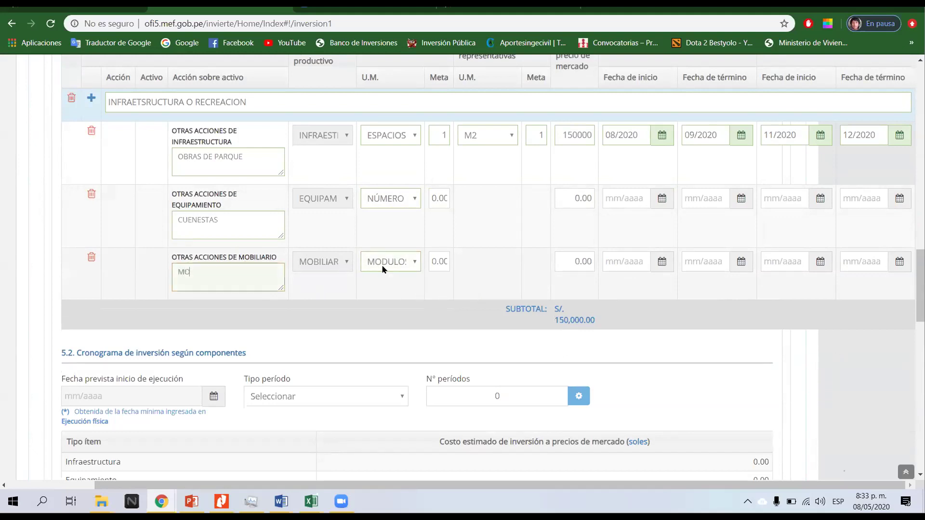
{"action": "type", "text": "VILIARIOS"}
{"action": "left_click", "coordinate": [430, 262]}
{"action": "key", "text": "ctrl+a"}
{"action": "type", "text": "100"}
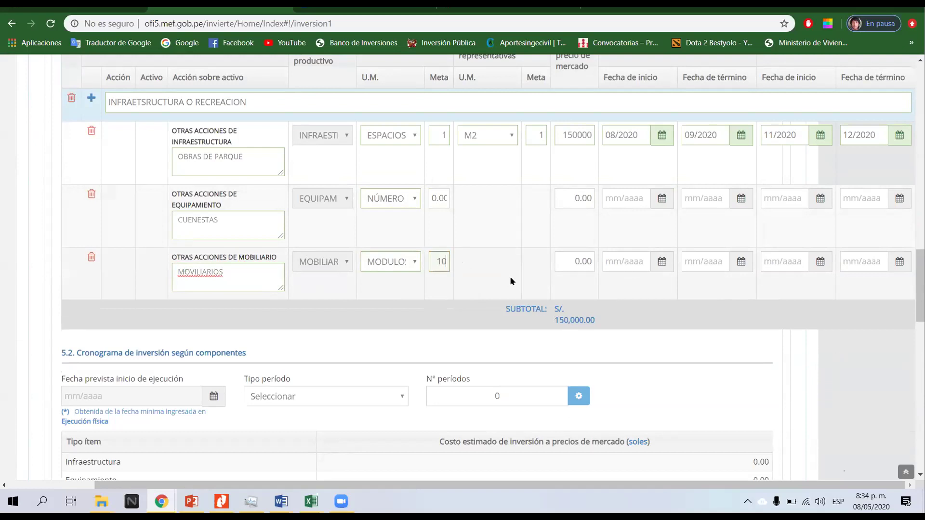
- Set the OTRAS ACCIONES DE MOBILIARIO entry's market-price cost to 1000000 and bring up the month choices for its dates without choosing one
{"action": "left_click", "coordinate": [571, 261]}
{"action": "key", "text": "ctrl+a"}
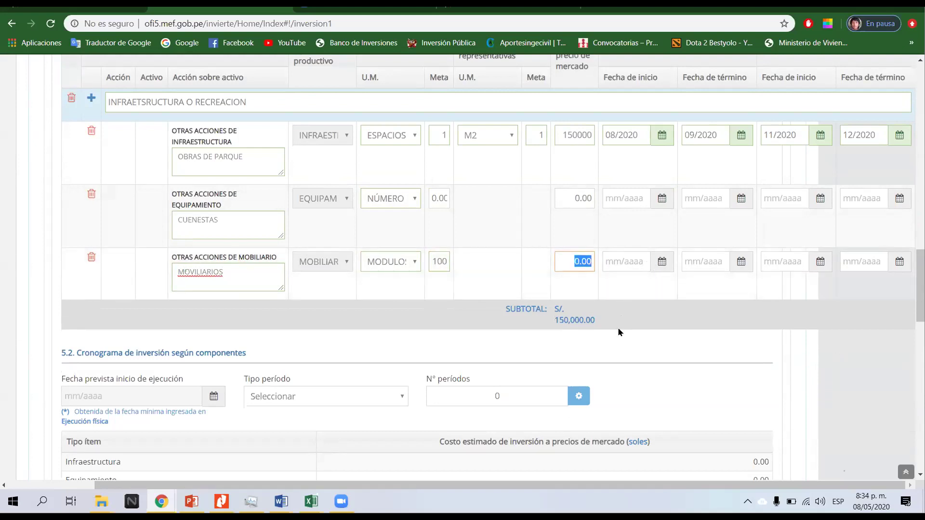
{"action": "type", "text": "1000"}
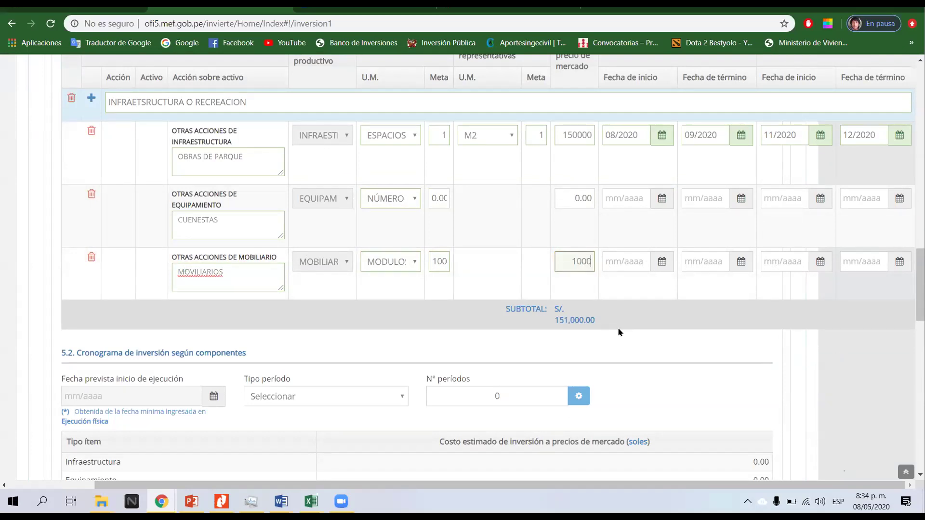
{"action": "type", "text": "000"}
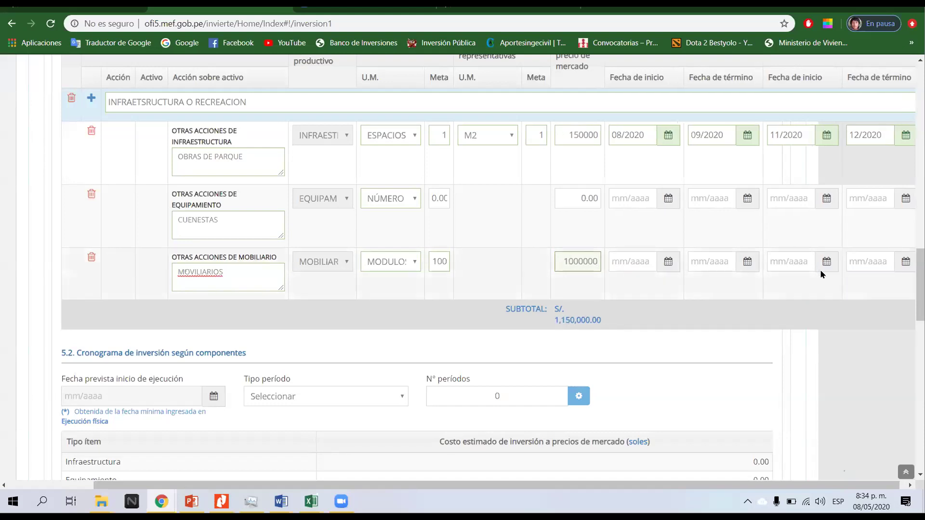
{"action": "left_click", "coordinate": [721, 254]}
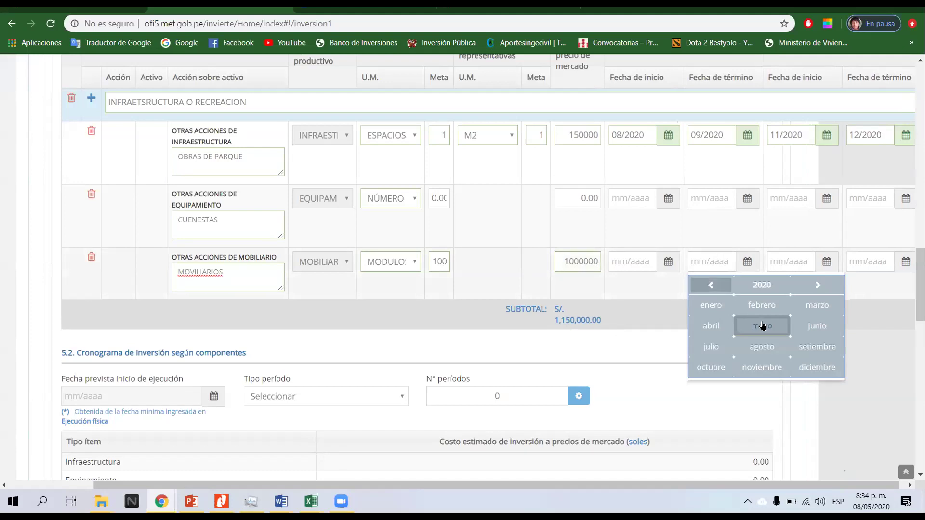
{"action": "left_click", "coordinate": [663, 295]}
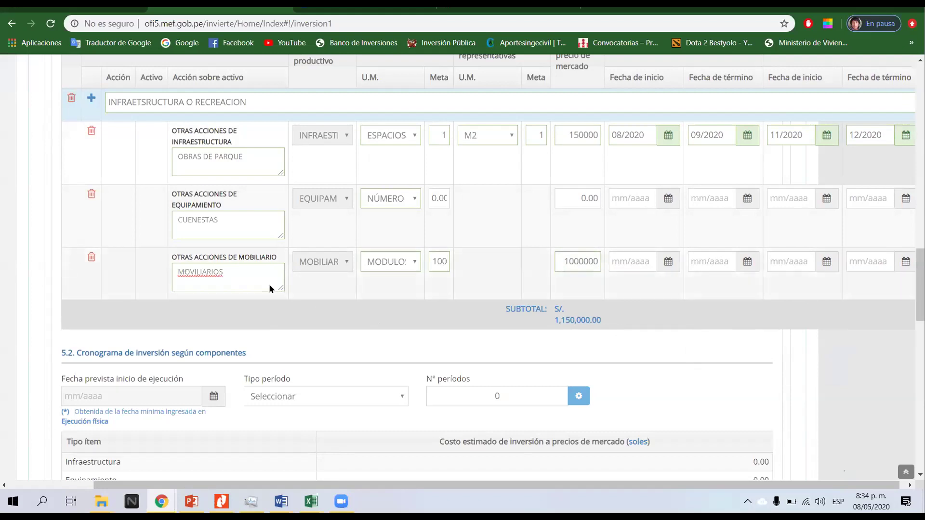
- Look at section 5.2, Cronograma de inversión según componentes, and its Tipo período options
{"action": "scroll", "coordinate": [219, 290], "scroll_direction": "down", "scroll_amount": 4}
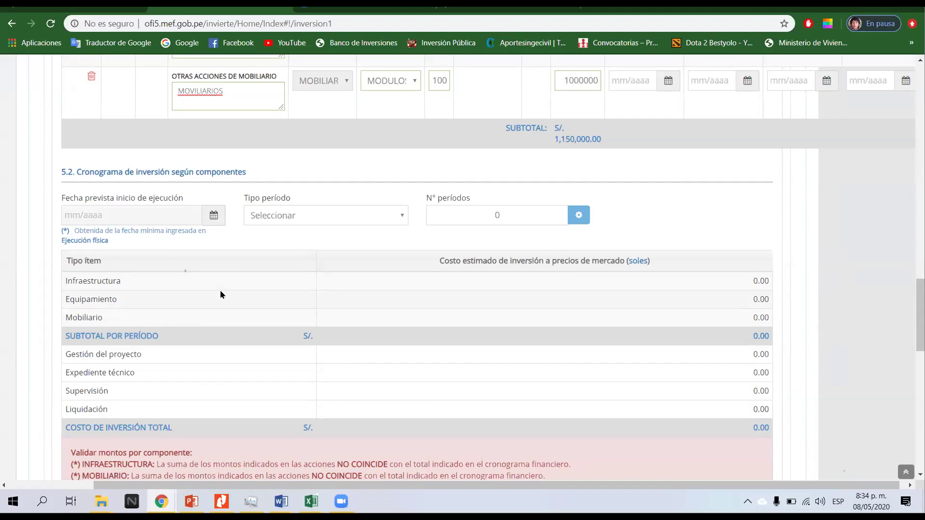
{"action": "left_click", "coordinate": [329, 220]}
{"action": "left_click", "coordinate": [330, 219]}
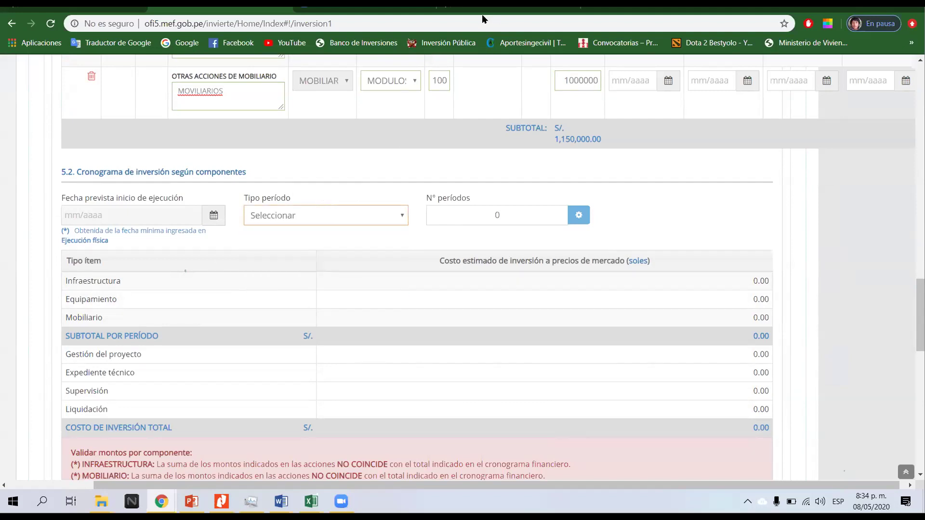
- Show the Formato 07-A workbook in Excel beside the registration form, widened, at section 5.2 Otros costos de inversión
{"action": "key", "text": "ctrl+Tab"}
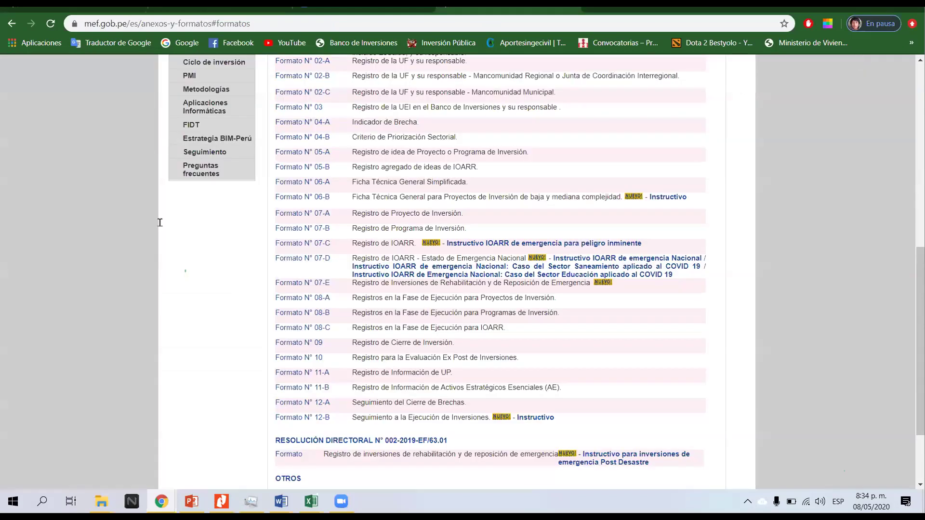
{"action": "key", "text": "alt+Tab"}
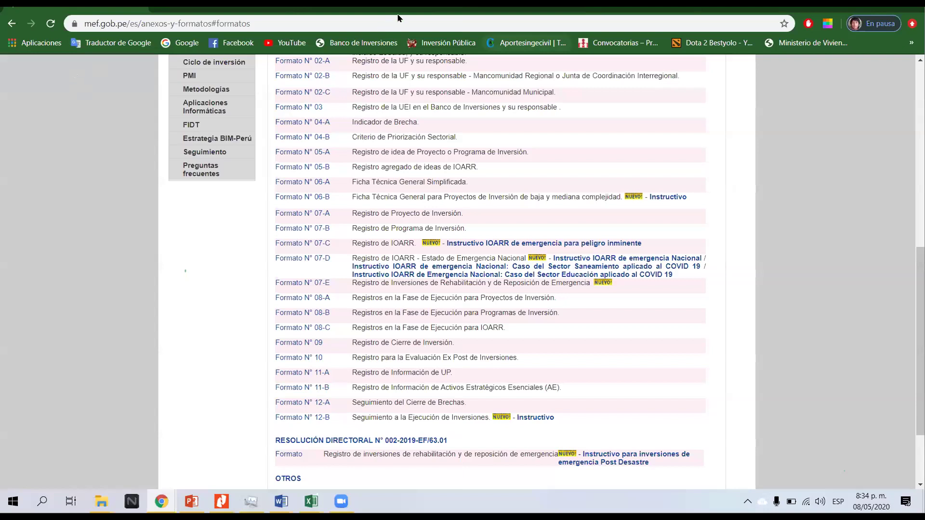
{"action": "key", "text": "super+Right"}
{"action": "key", "text": "Return"}
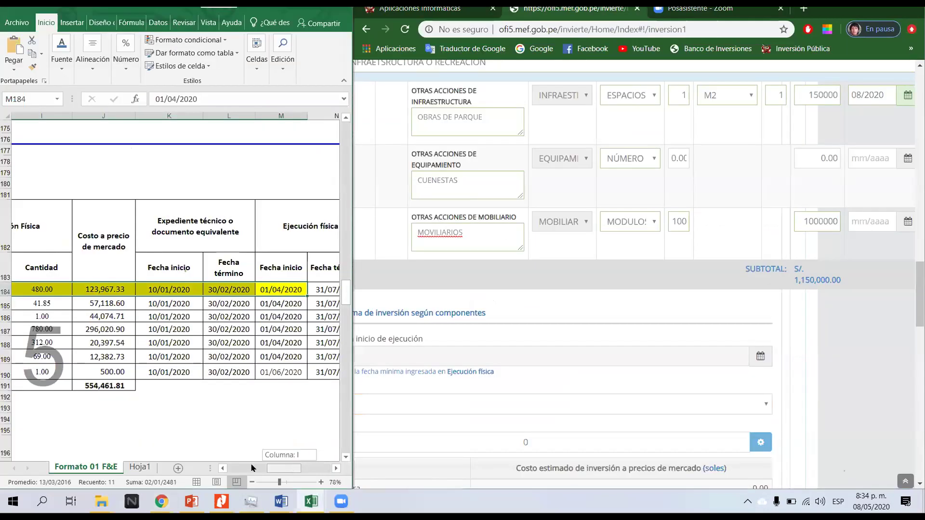
{"action": "scroll", "coordinate": [162, 254], "scroll_direction": "down", "scroll_amount": 10}
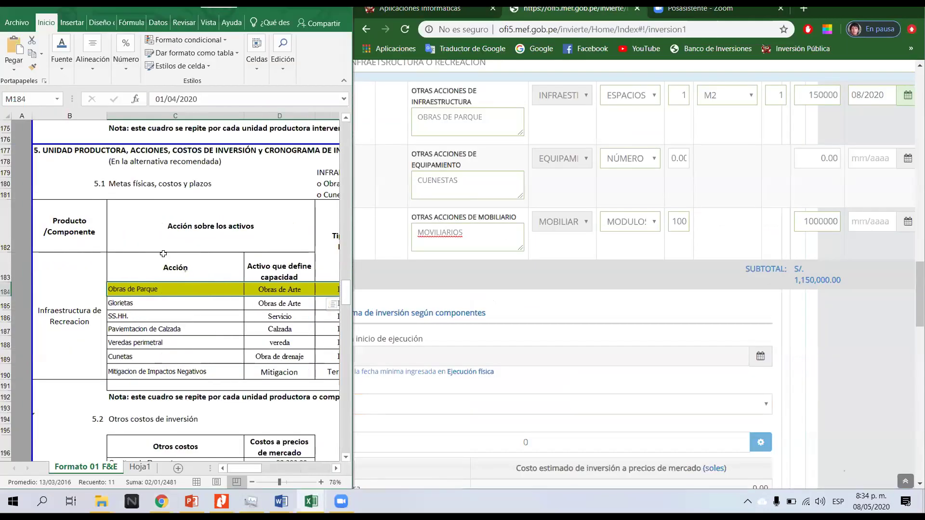
{"action": "scroll", "coordinate": [161, 248], "scroll_direction": "down", "scroll_amount": 2}
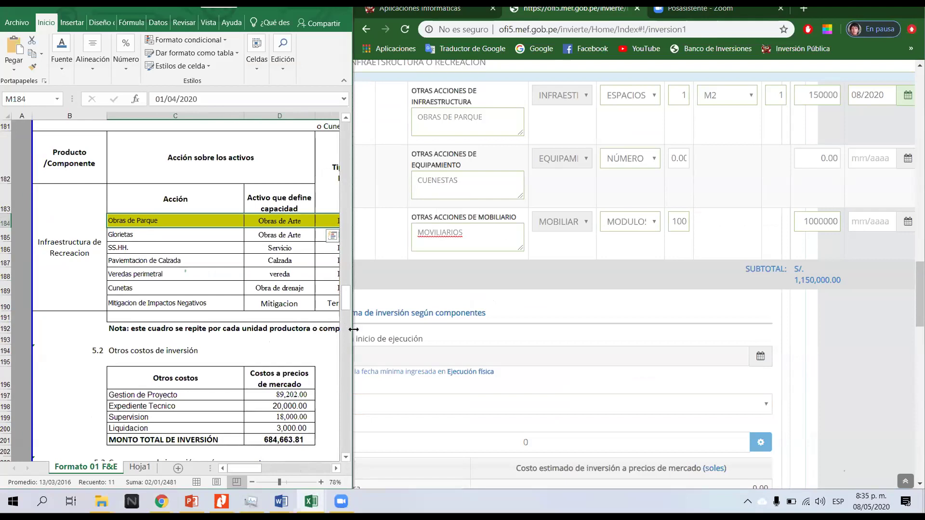
{"action": "left_click_drag", "start_coordinate": [354, 329], "coordinate": [477, 329]}
{"action": "scroll", "coordinate": [137, 229], "scroll_direction": "down", "scroll_amount": 3}
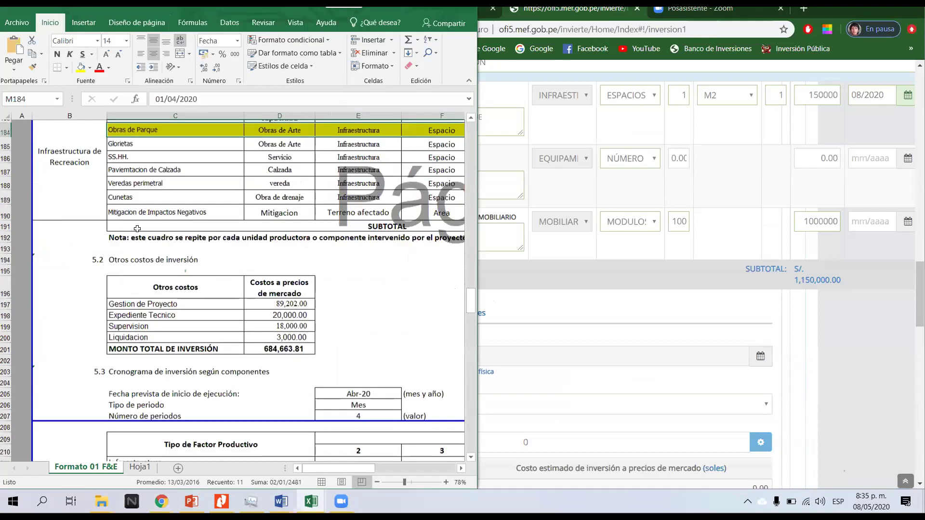
{"action": "scroll", "coordinate": [137, 228], "scroll_direction": "down", "scroll_amount": 1}
- Review the Otros costos de inversión table line by line, from Gestion de Proyecto through Liquidacion to the total investment amount
{"action": "left_click", "coordinate": [162, 217]}
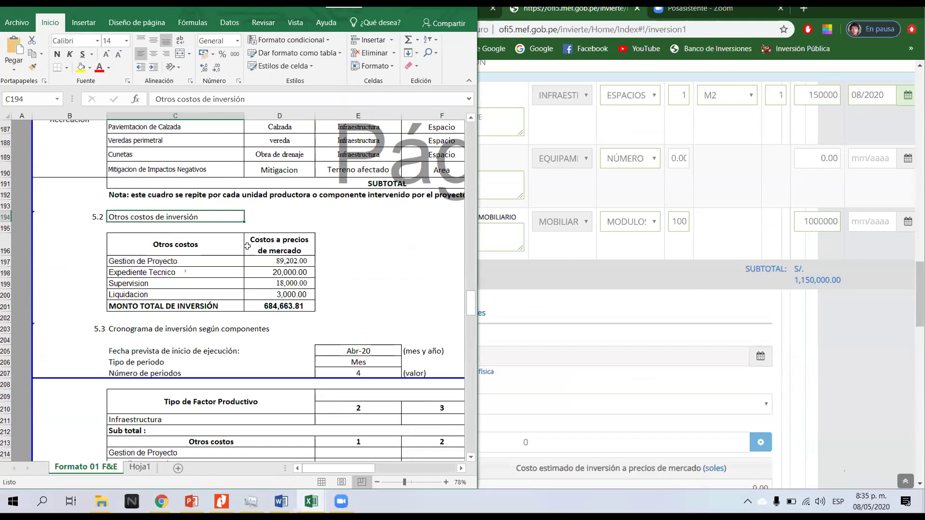
{"action": "left_click", "coordinate": [267, 266]}
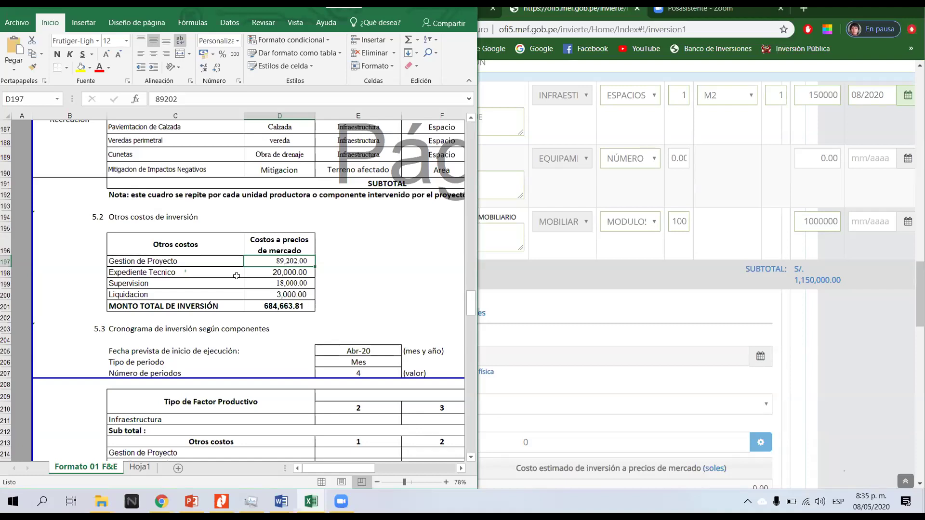
{"action": "key", "text": "Down"}
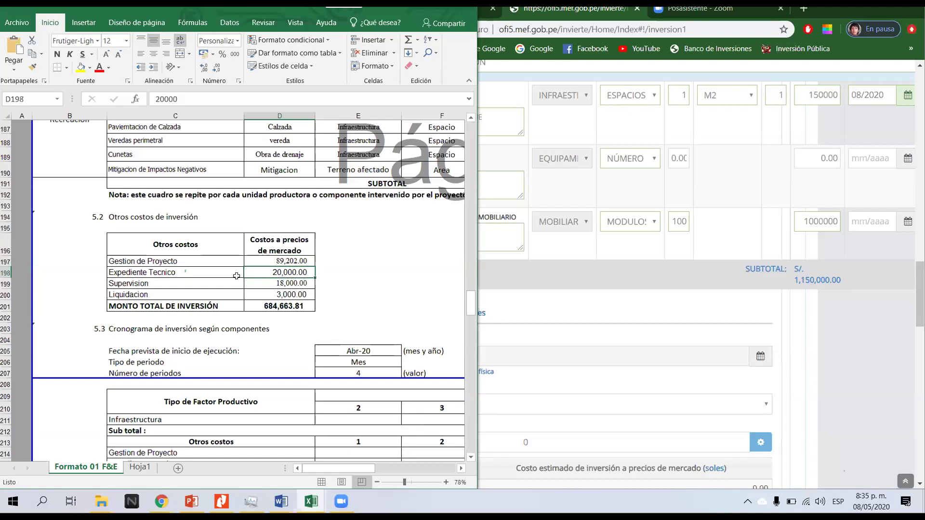
{"action": "key", "text": "Left"}
{"action": "key", "text": "Right"}
{"action": "left_click", "coordinate": [277, 284]}
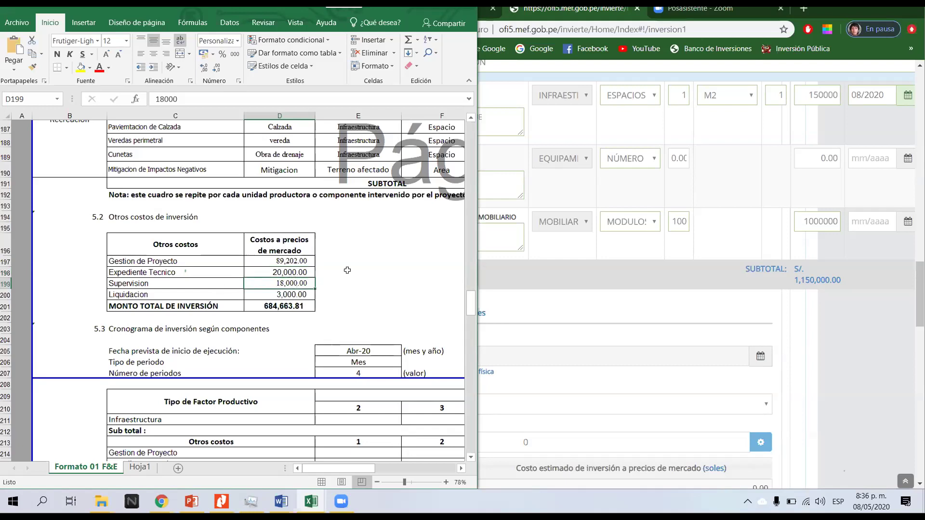
{"action": "left_click", "coordinate": [273, 293]}
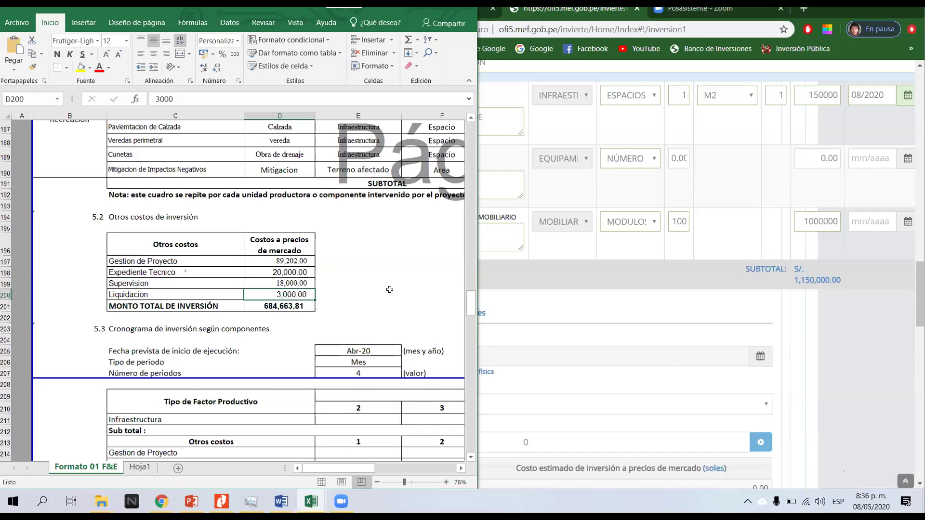
{"action": "left_click", "coordinate": [289, 304]}
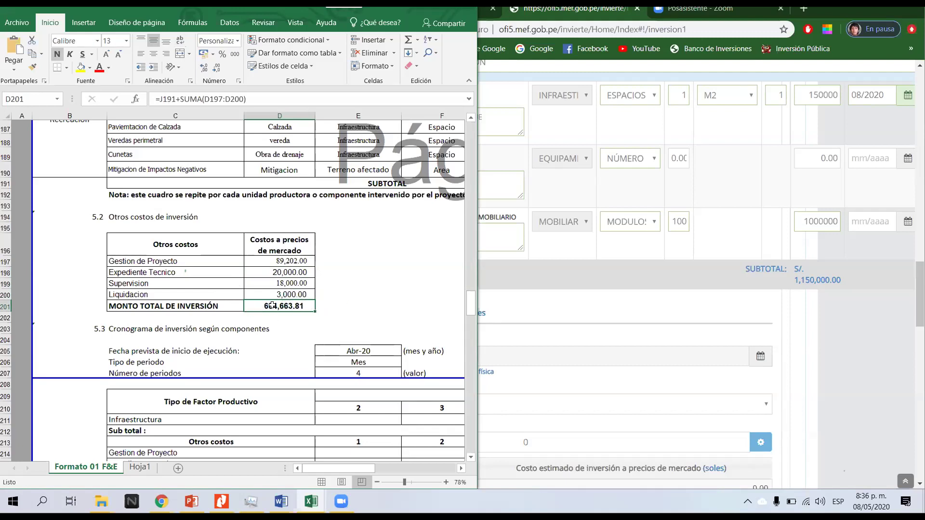
- Switch back to the registration form in Chrome and maximize its window
{"action": "left_click", "coordinate": [664, 306]}
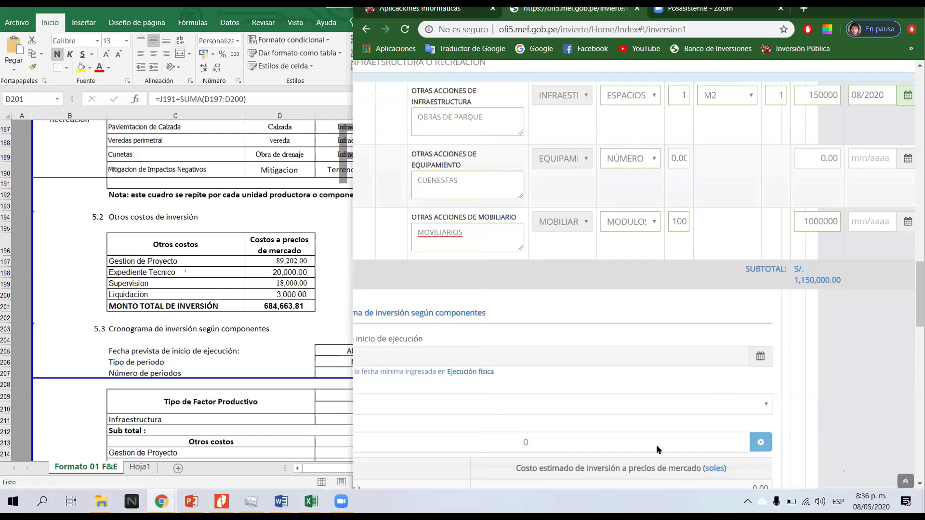
{"action": "left_click_drag", "start_coordinate": [506, 376], "coordinate": [332, 376]}
{"action": "left_click", "coordinate": [526, 334]}
{"action": "key", "text": "super+Down"}
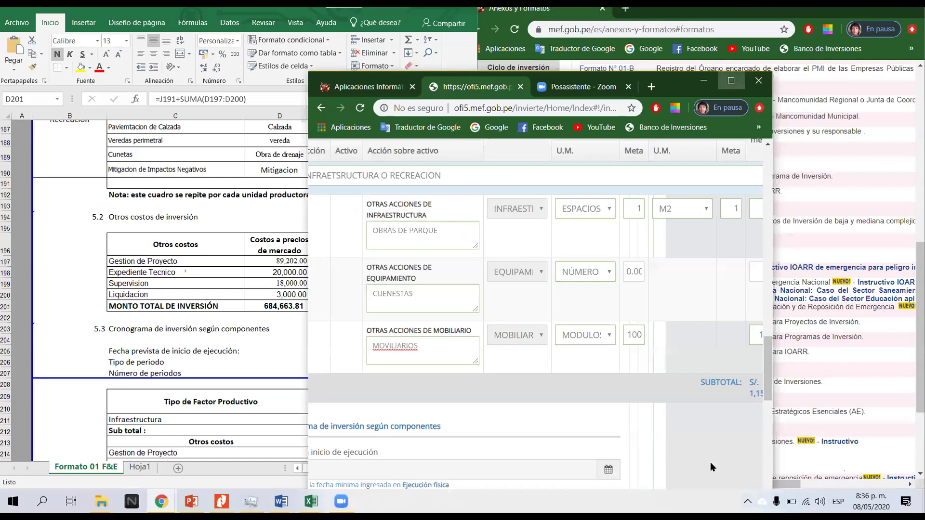
{"action": "double_click", "coordinate": [747, 82]}
- Compare the form's 5.1 component entries with section 5.2, checking the Tipo período options and the "según componentes" heading
{"action": "scroll", "coordinate": [182, 294], "scroll_direction": "up", "scroll_amount": 2}
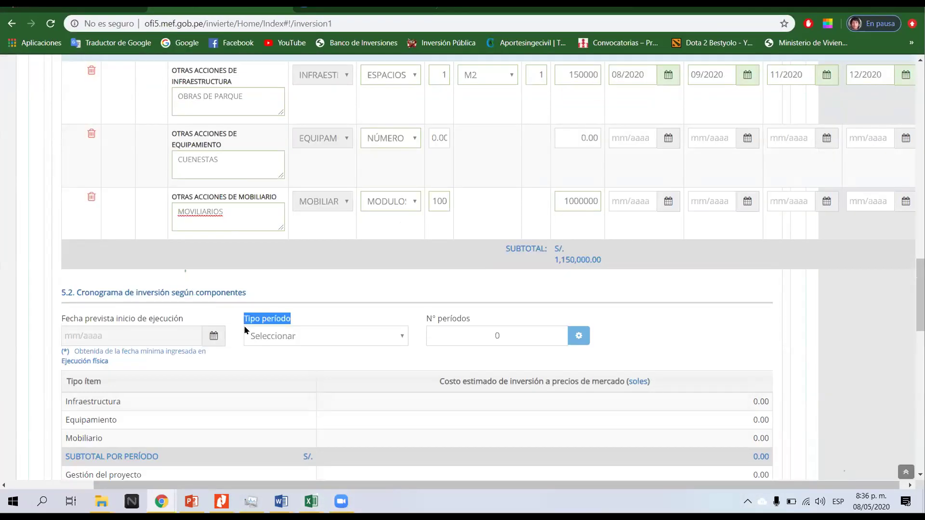
{"action": "scroll", "coordinate": [528, 281], "scroll_direction": "up", "scroll_amount": 4}
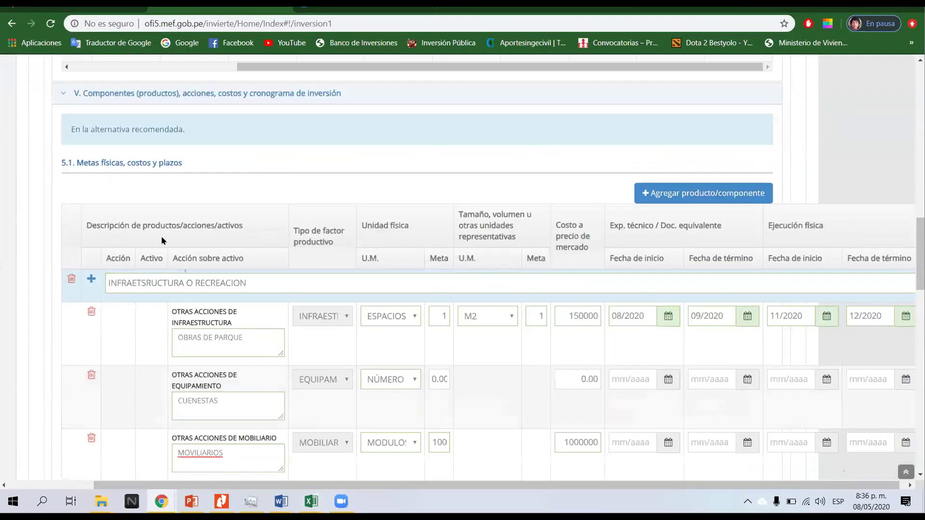
{"action": "scroll", "coordinate": [167, 328], "scroll_direction": "down", "scroll_amount": 4}
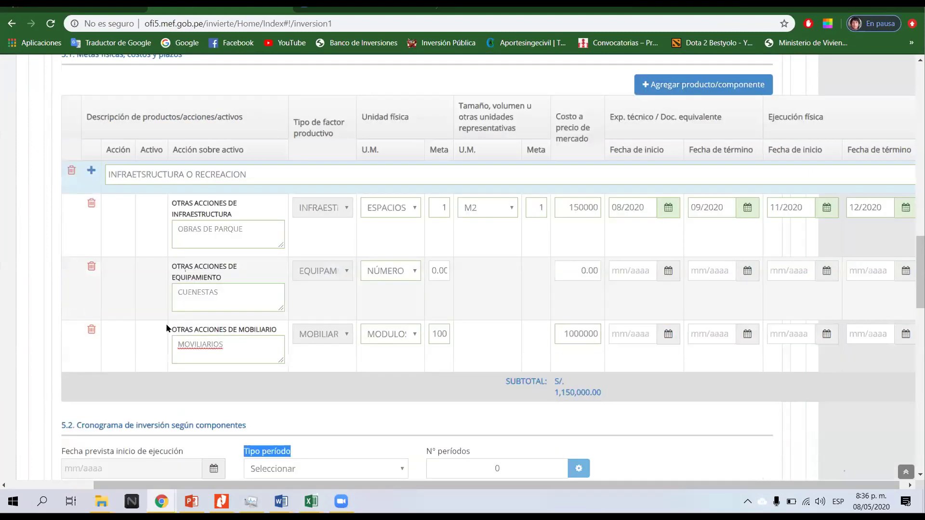
{"action": "left_click", "coordinate": [343, 336]}
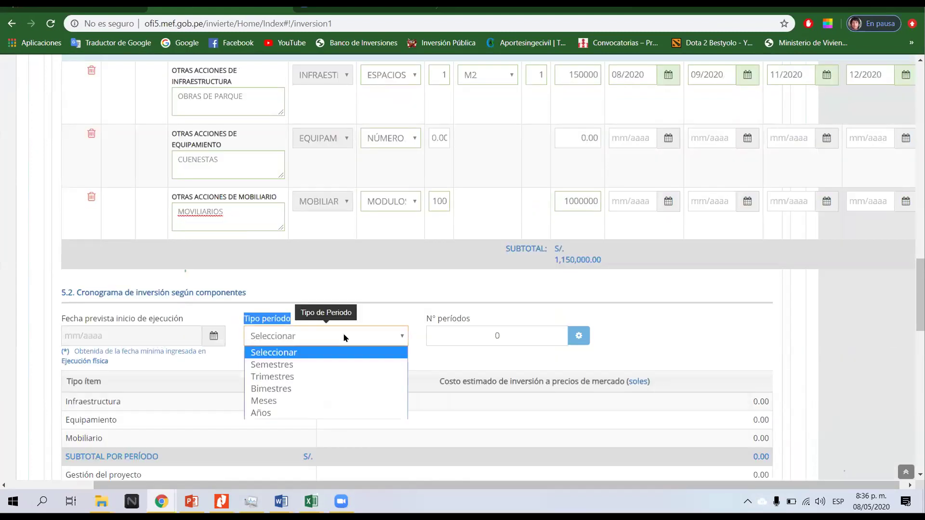
{"action": "left_click", "coordinate": [191, 292]}
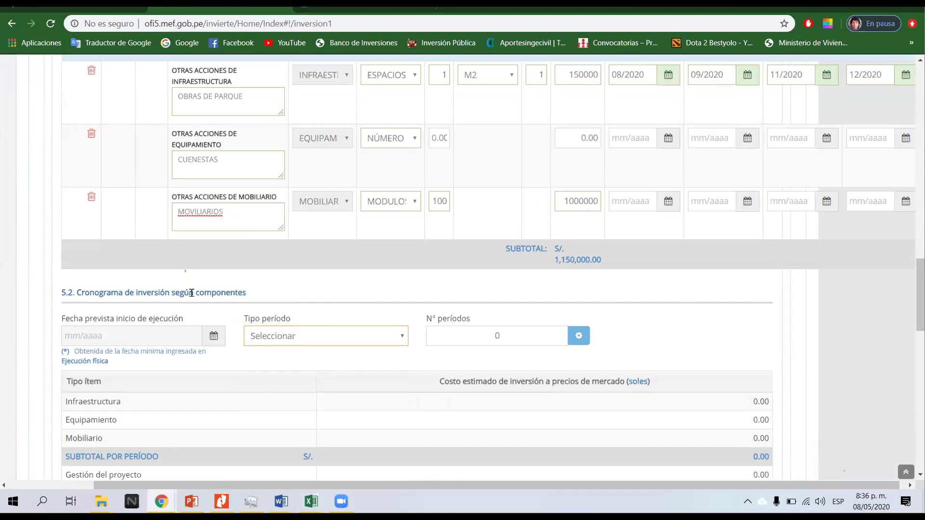
{"action": "left_click_drag", "start_coordinate": [250, 292], "coordinate": [171, 292]}
- Switch to the Formato 07-A workbook in Excel and maximize its window
{"action": "left_click", "coordinate": [311, 501]}
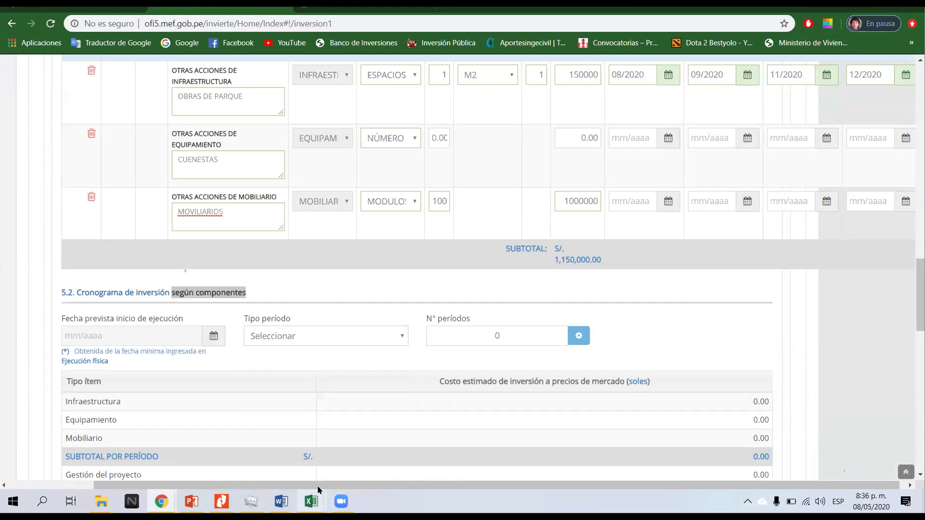
{"action": "left_click", "coordinate": [275, 451]}
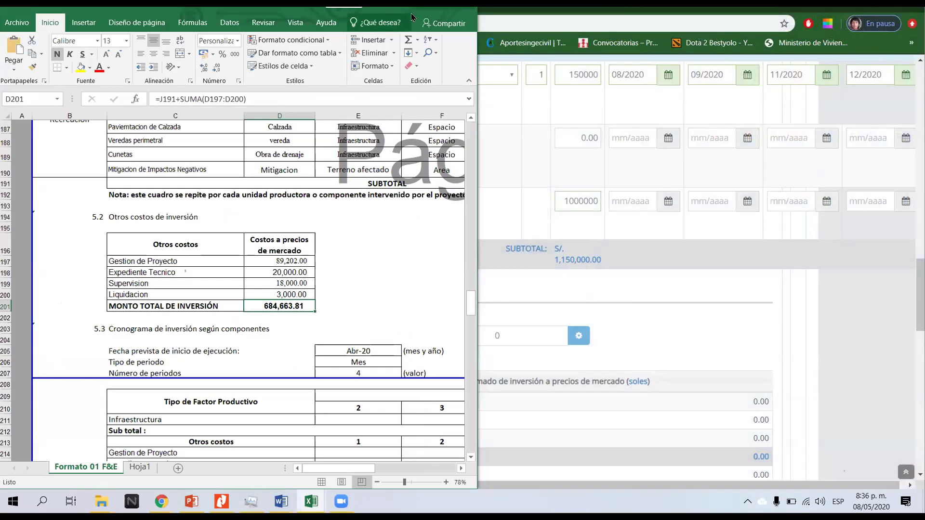
{"action": "left_click_drag", "start_coordinate": [412, 15], "coordinate": [440, 54]}
{"action": "left_click", "coordinate": [440, 53]}
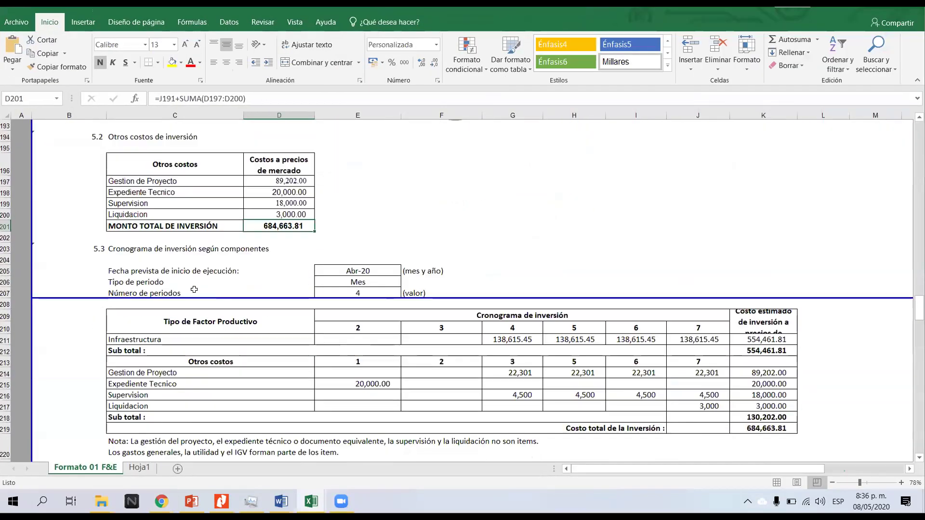
- Examine section 5.3, Cronograma de inversión según componentes, including its period columns and the Otros costos rows
{"action": "left_click", "coordinate": [154, 248]}
{"action": "left_click", "coordinate": [439, 327]}
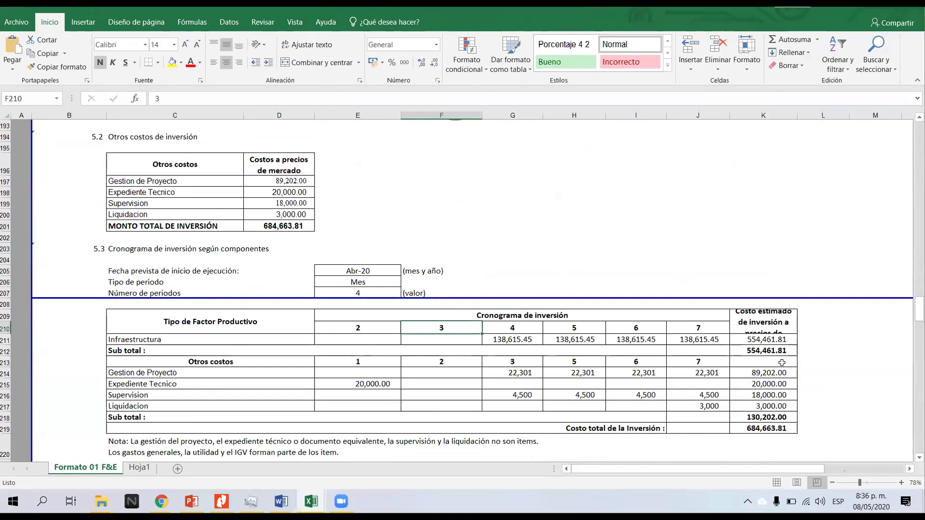
{"action": "scroll", "coordinate": [589, 345], "scroll_direction": "down", "scroll_amount": 2}
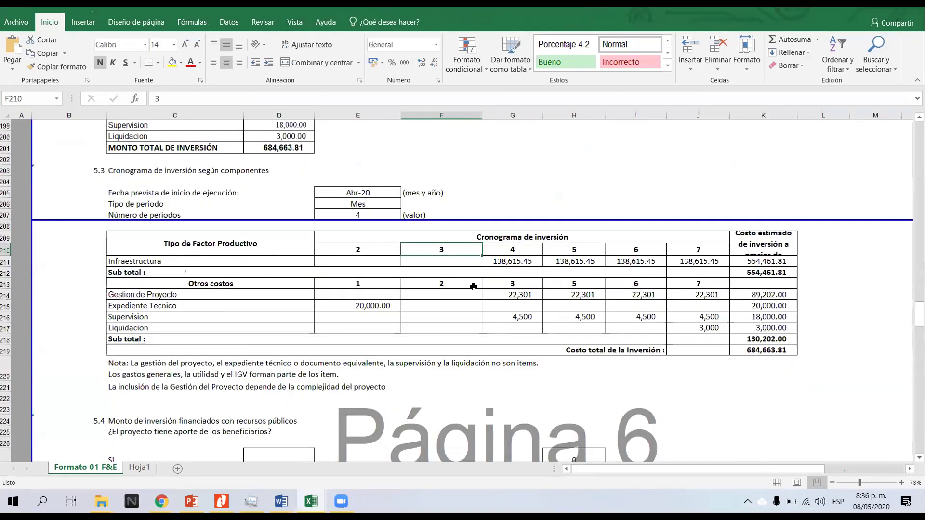
{"action": "left_click_drag", "start_coordinate": [474, 287], "coordinate": [441, 288]}
{"action": "left_click", "coordinate": [386, 270]}
- Review sections 5.4 to 5.6 and the Sin Proyecto operation and maintenance costs in section 6 of the workbook
{"action": "scroll", "coordinate": [347, 284], "scroll_direction": "down", "scroll_amount": 5}
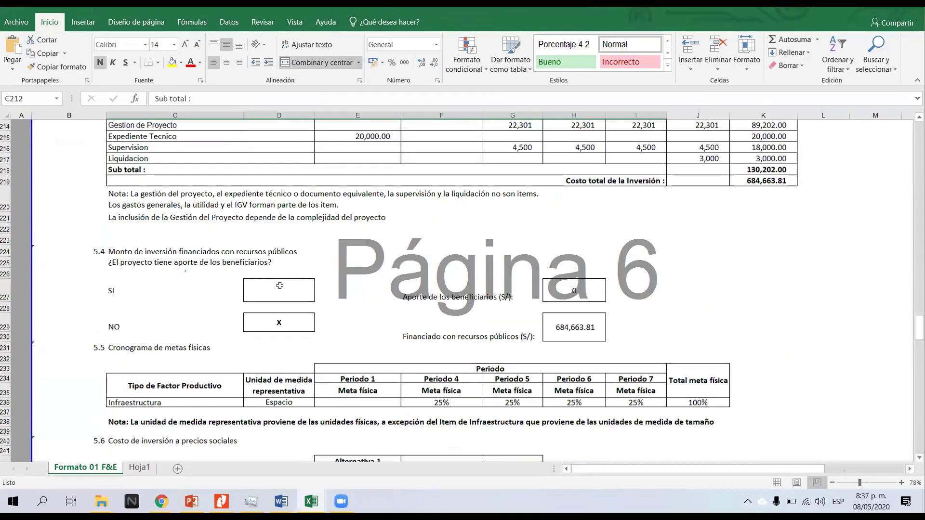
{"action": "scroll", "coordinate": [282, 294], "scroll_direction": "down", "scroll_amount": 2}
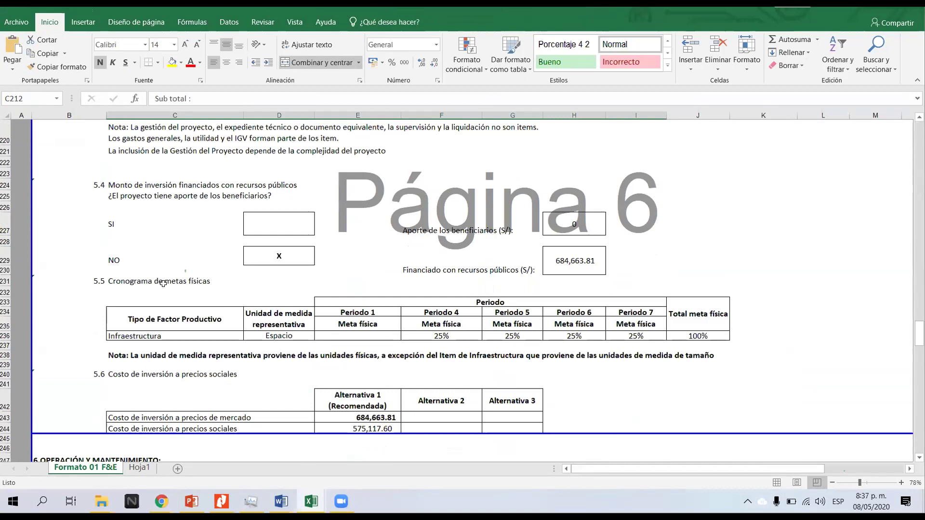
{"action": "scroll", "coordinate": [310, 294], "scroll_direction": "down", "scroll_amount": 3}
{"action": "scroll", "coordinate": [227, 308], "scroll_direction": "down", "scroll_amount": 3}
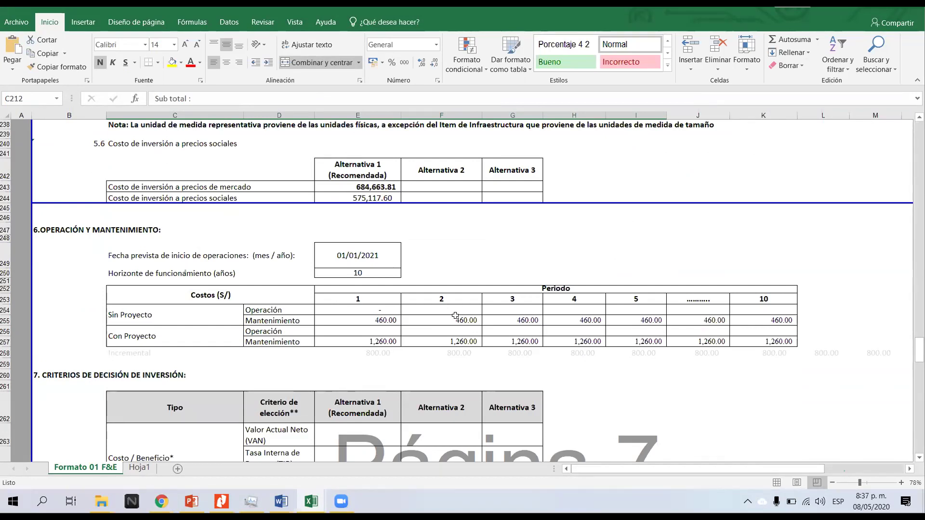
{"action": "left_click_drag", "start_coordinate": [358, 310], "coordinate": [776, 321]}
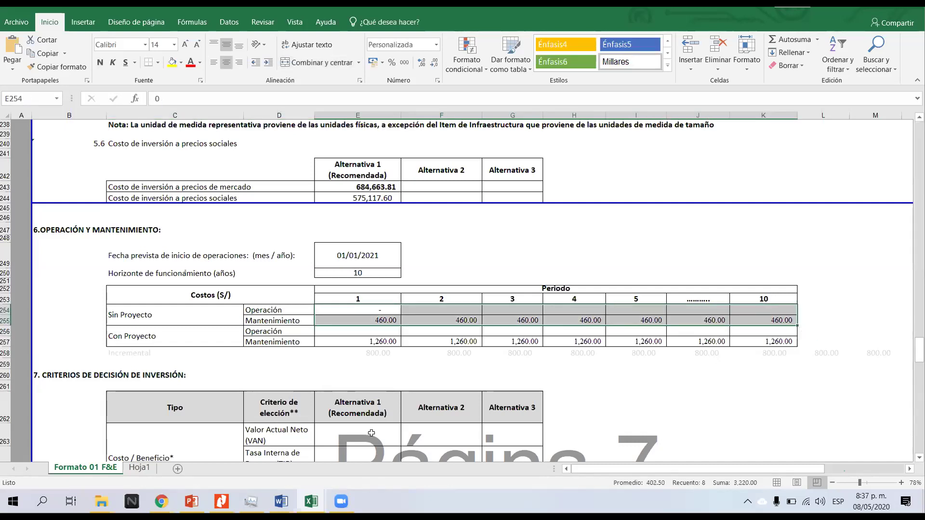
- Review the Con Proyecto costs, section 7's decision criteria and section 8's sustainability and risk reduction measures in the workbook
{"action": "left_click_drag", "start_coordinate": [375, 331], "coordinate": [769, 340]}
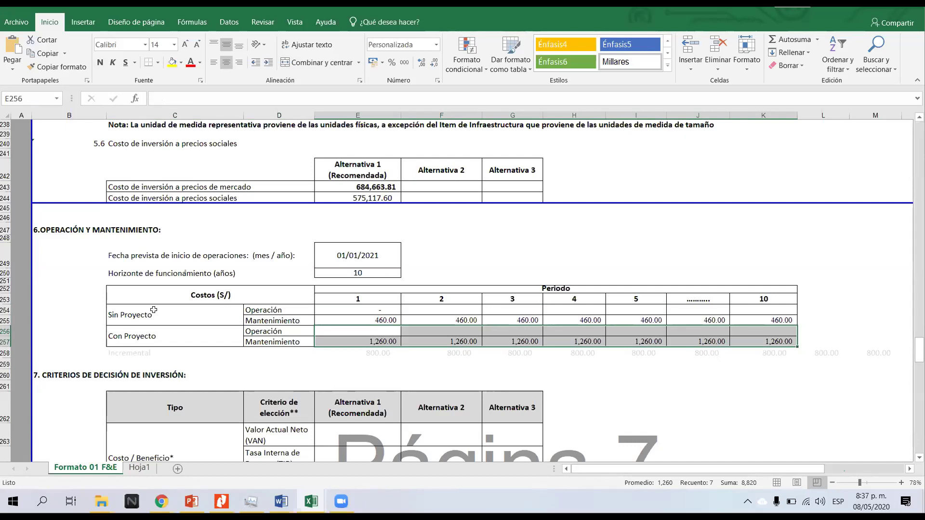
{"action": "scroll", "coordinate": [163, 308], "scroll_direction": "down", "scroll_amount": 2}
{"action": "scroll", "coordinate": [162, 275], "scroll_direction": "down", "scroll_amount": 2}
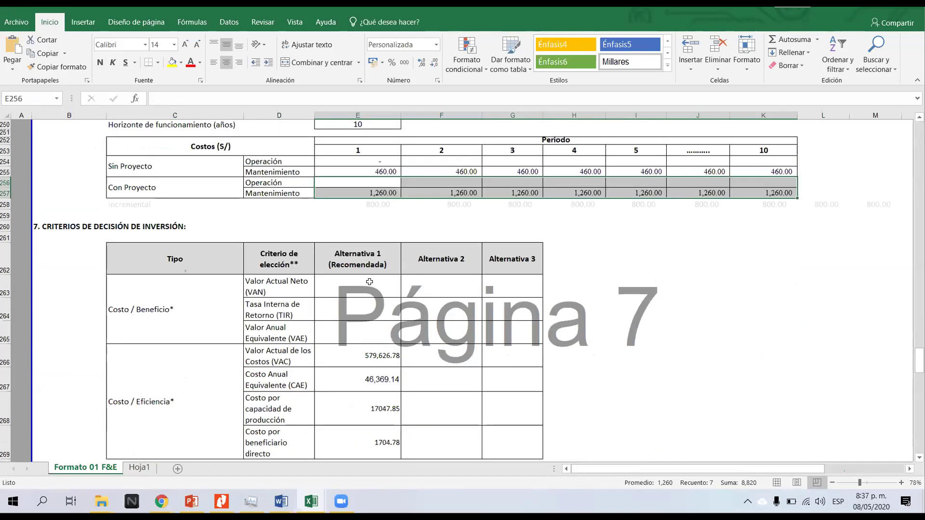
{"action": "scroll", "coordinate": [370, 282], "scroll_direction": "down", "scroll_amount": 6}
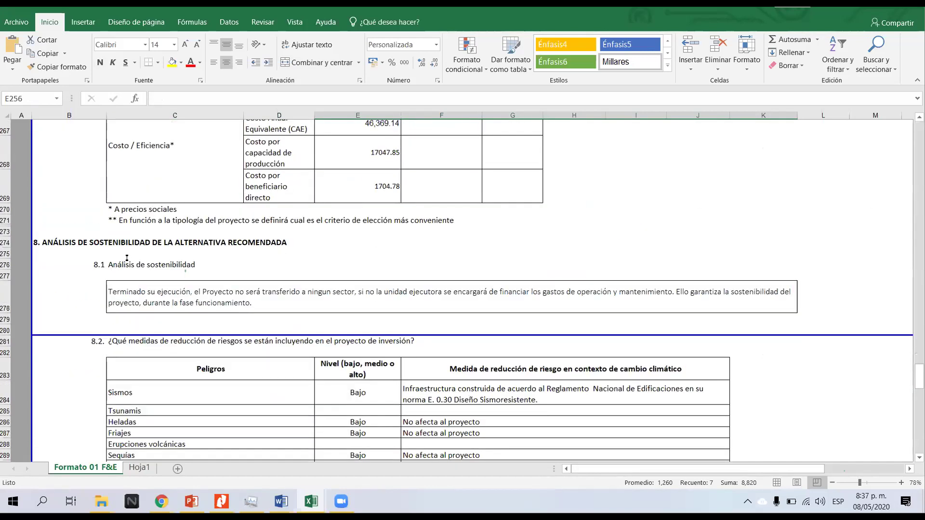
{"action": "scroll", "coordinate": [126, 258], "scroll_direction": "down", "scroll_amount": 2}
{"action": "left_click", "coordinate": [77, 149]}
{"action": "scroll", "coordinate": [145, 241], "scroll_direction": "down", "scroll_amount": 2}
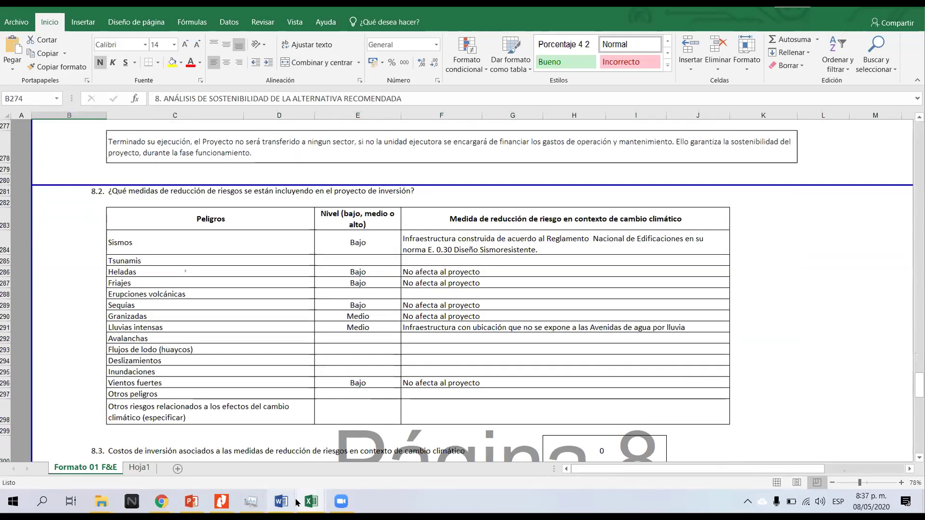
- Switch to the Banco de Inversiones form in Chrome and generate section 5.2's schedule with Meses as period type and 5 periods
{"action": "mouse_move", "coordinate": [161, 502]}
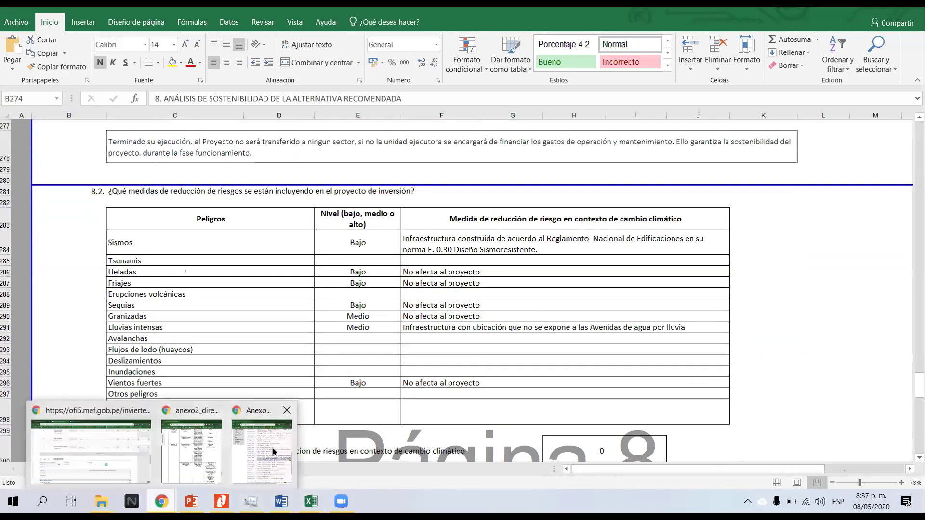
{"action": "left_click", "coordinate": [113, 456]}
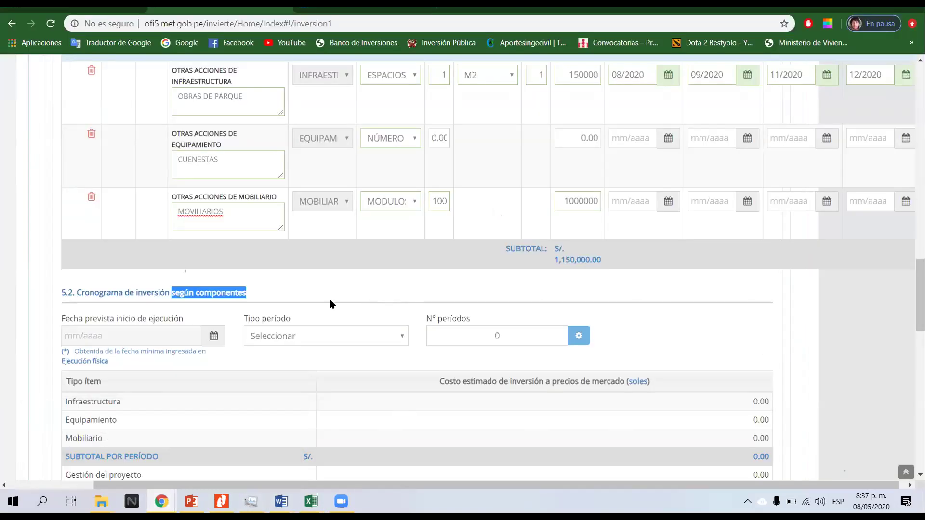
{"action": "scroll", "coordinate": [91, 216], "scroll_direction": "down", "scroll_amount": 2}
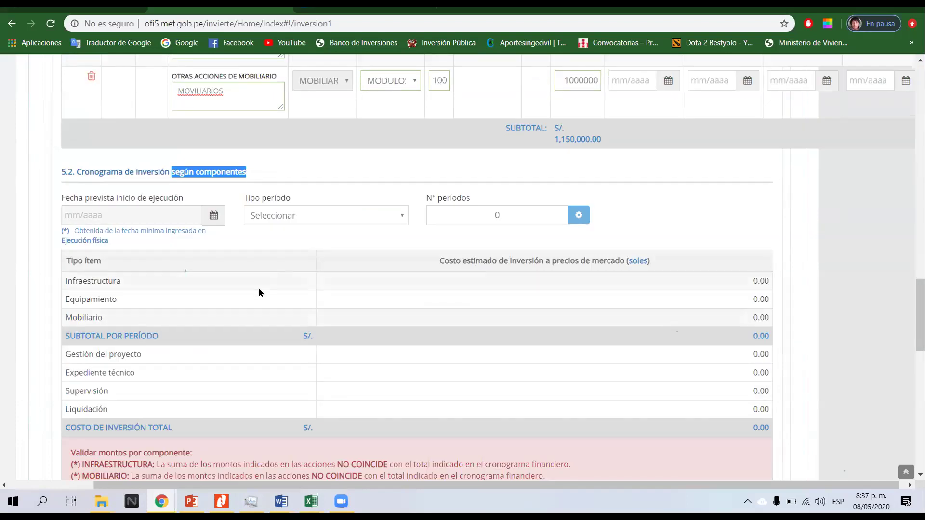
{"action": "left_click", "coordinate": [471, 217]}
{"action": "left_click", "coordinate": [338, 218]}
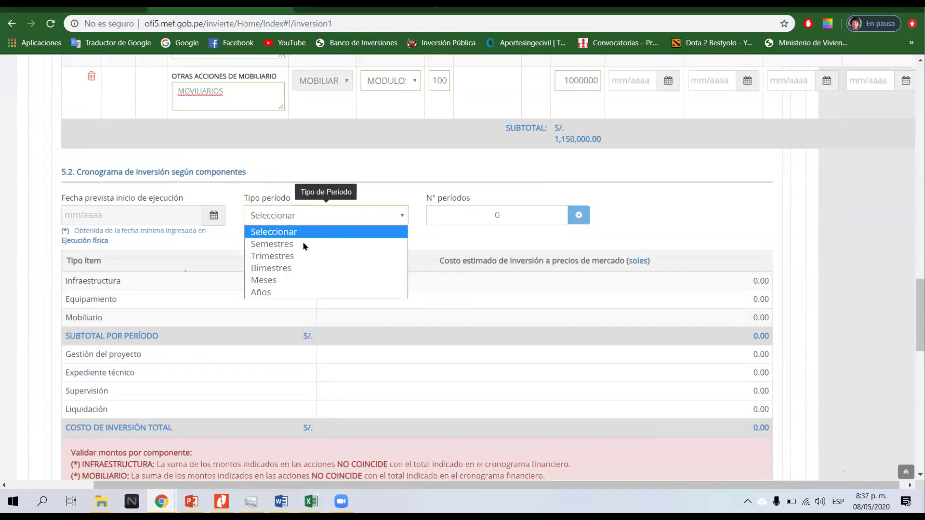
{"action": "left_click", "coordinate": [400, 280]}
{"action": "left_click", "coordinate": [506, 215]}
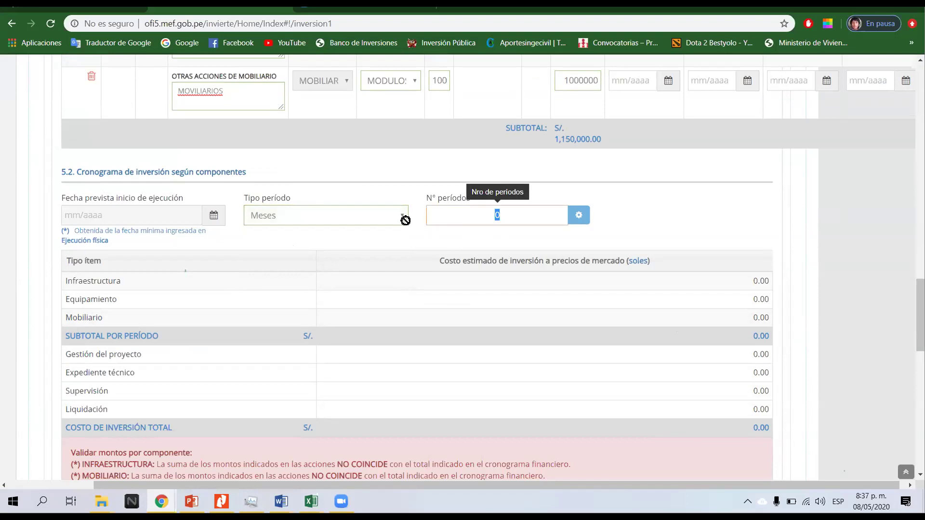
{"action": "type", "text": "1"}
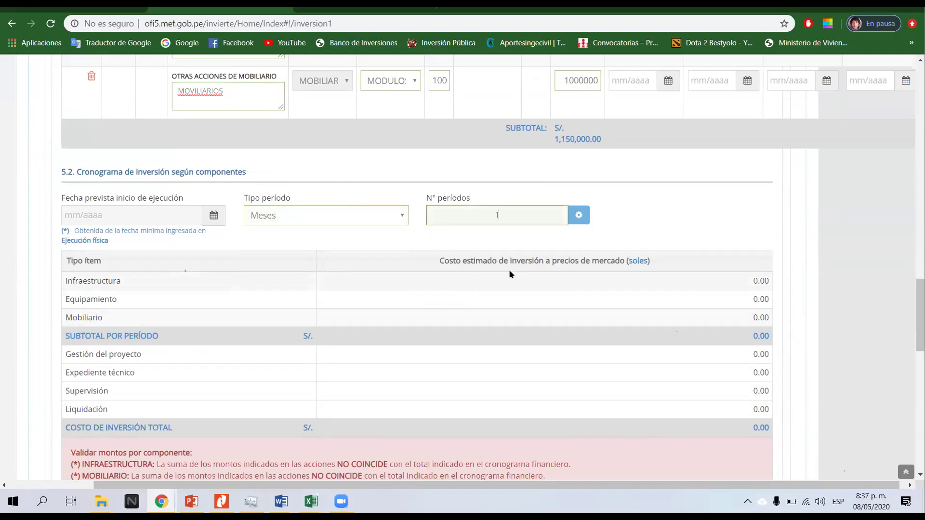
{"action": "key", "text": "BackSpace"}
{"action": "type", "text": "5"}
{"action": "left_click", "coordinate": [576, 217]}
- Enter 14000 as the Infraestructura cost for Mes 1 and Mes 2 in the section 5.2 schedule
{"action": "scroll", "coordinate": [204, 270], "scroll_direction": "down", "scroll_amount": 2}
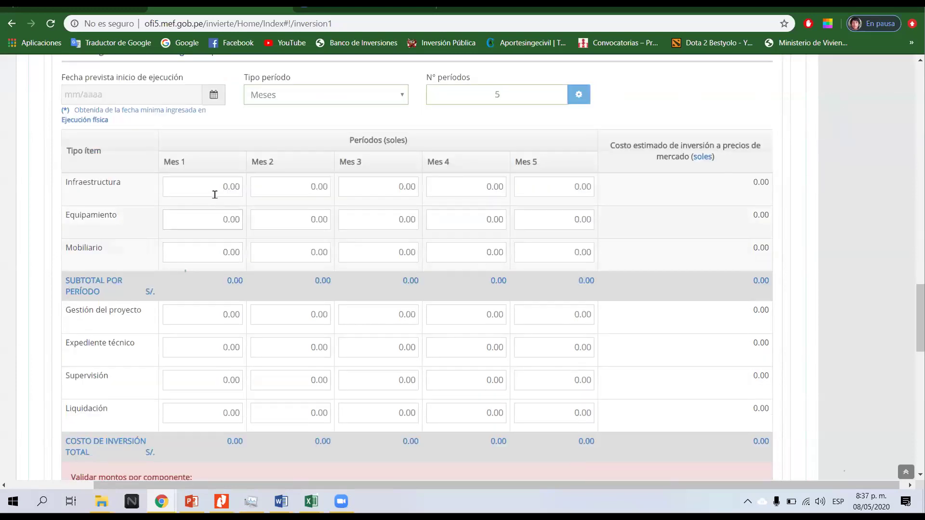
{"action": "left_click", "coordinate": [219, 187]}
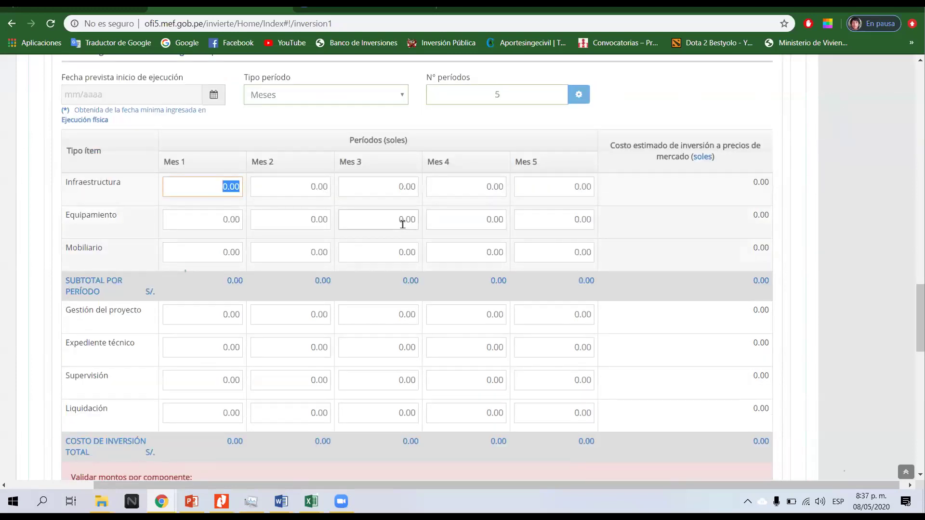
{"action": "type", "text": "14"}
{"action": "key", "text": "Tab"}
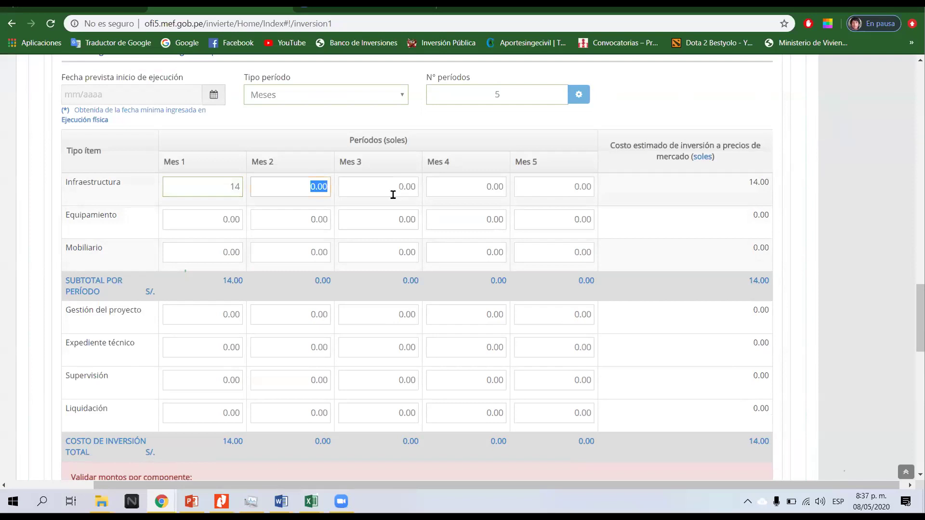
{"action": "left_click", "coordinate": [236, 187]}
{"action": "type", "text": "000"}
{"action": "key", "text": "Tab"}
{"action": "type", "text": "1"}
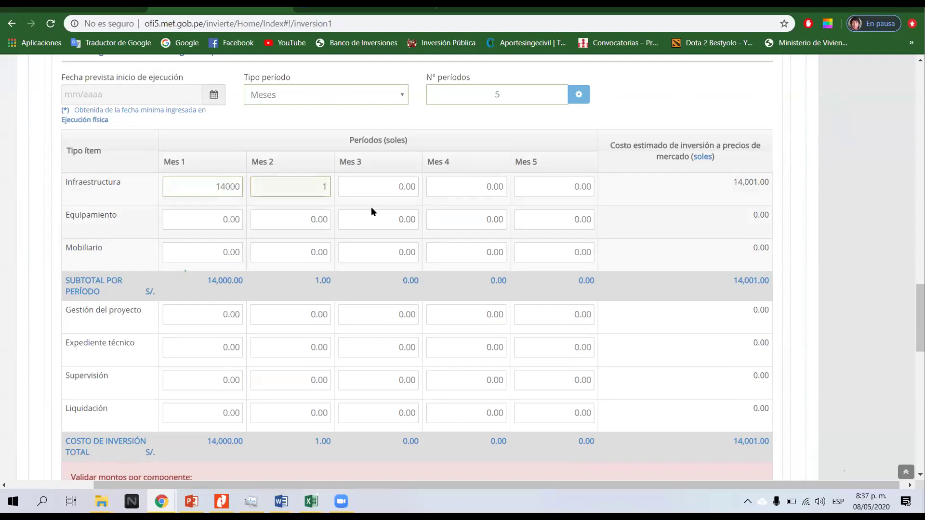
{"action": "type", "text": "4000"}
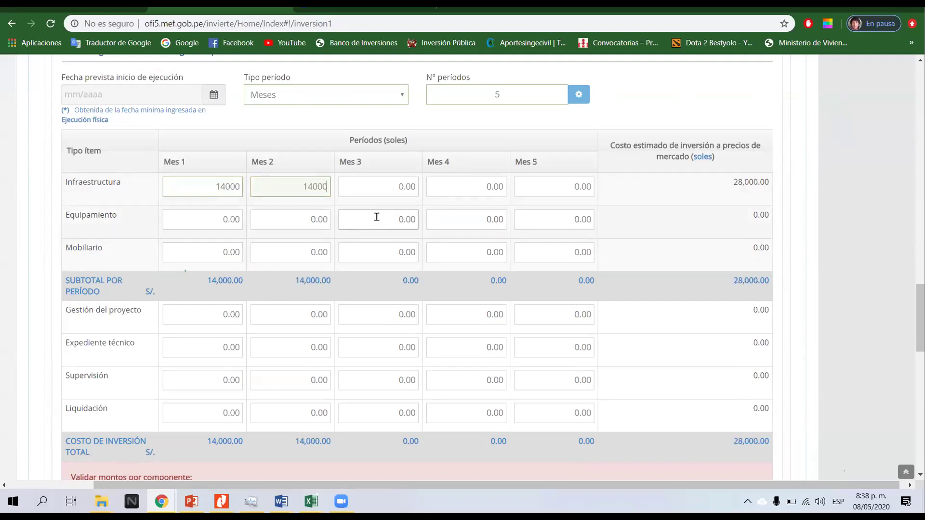
- Copy the Mes 2 Infraestructura amount of 14000 into Mes 3, Mes 4 and Mes 5
{"action": "key", "text": "Tab"}
{"action": "key", "text": "shift+Tab"}
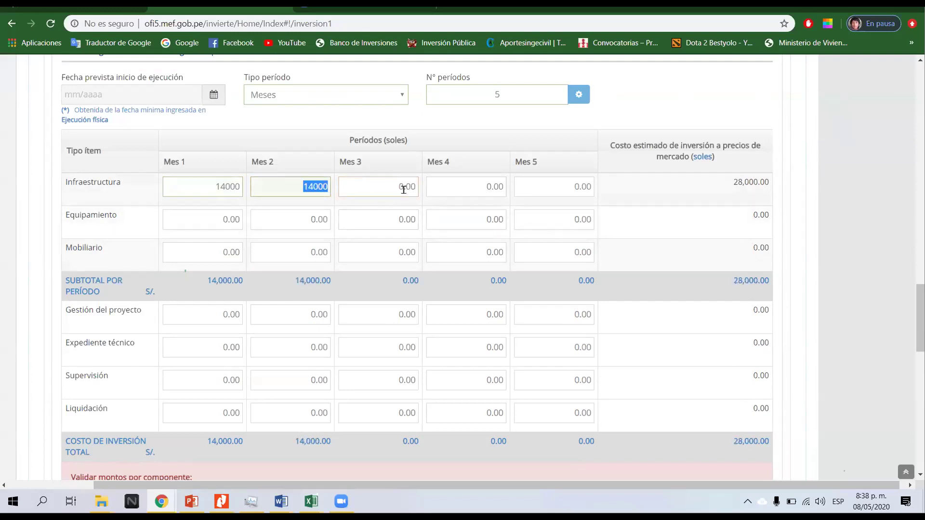
{"action": "key", "text": "ctrl+c"}
{"action": "key", "text": "Tab"}
{"action": "key", "text": "ctrl+v"}
{"action": "key", "text": "Tab"}
{"action": "key", "text": "ctrl+v"}
{"action": "key", "text": "Tab"}
{"action": "key", "text": "ctrl+v"}
- Check the Validar montos por componente notes for section 5.2 against the component costs entered in section 5.1
{"action": "scroll", "coordinate": [570, 368], "scroll_direction": "down", "scroll_amount": 3}
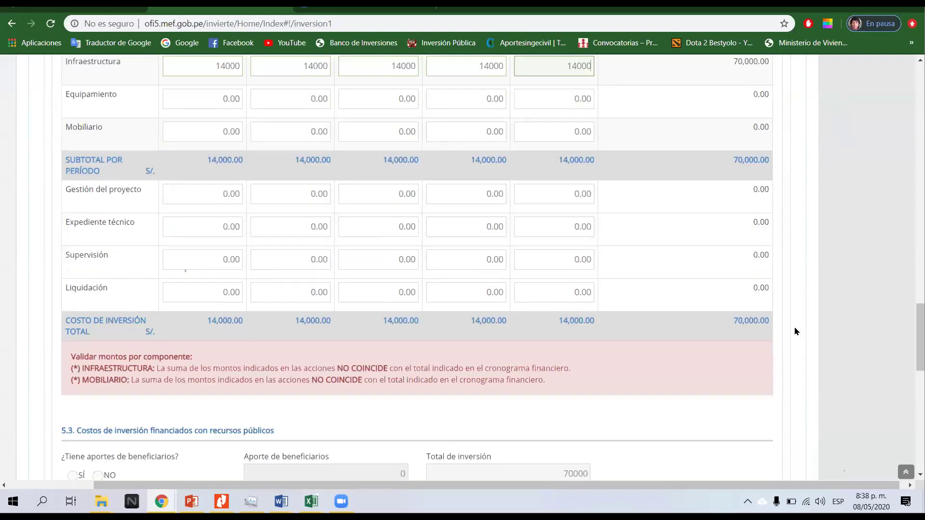
{"action": "scroll", "coordinate": [312, 311], "scroll_direction": "down", "scroll_amount": 2}
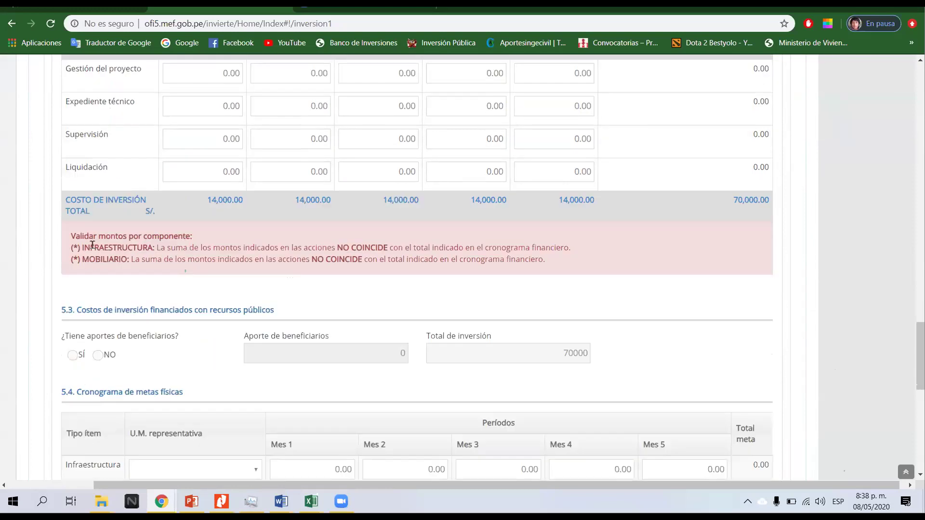
{"action": "left_click_drag", "start_coordinate": [90, 246], "coordinate": [296, 249]}
{"action": "scroll", "coordinate": [542, 285], "scroll_direction": "up", "scroll_amount": 5}
{"action": "scroll", "coordinate": [542, 285], "scroll_direction": "up", "scroll_amount": 5}
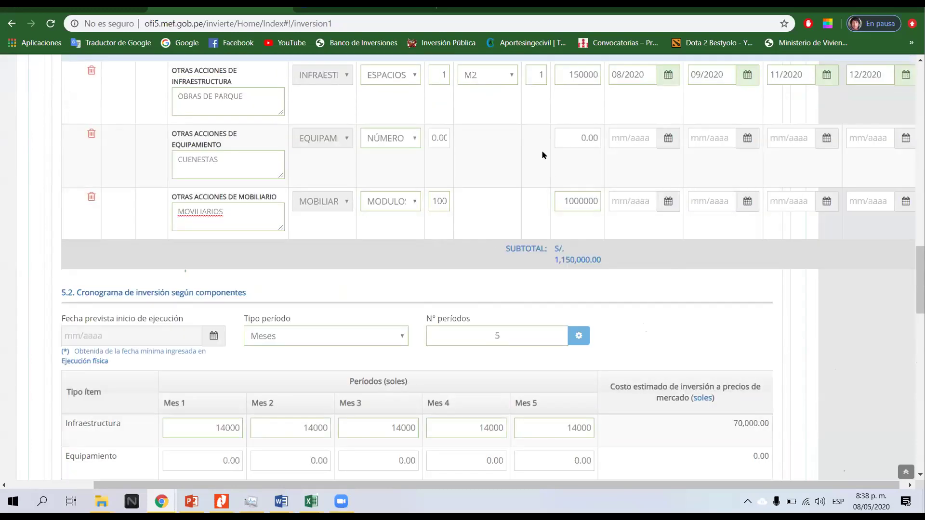
{"action": "scroll", "coordinate": [507, 239], "scroll_direction": "down", "scroll_amount": 11}
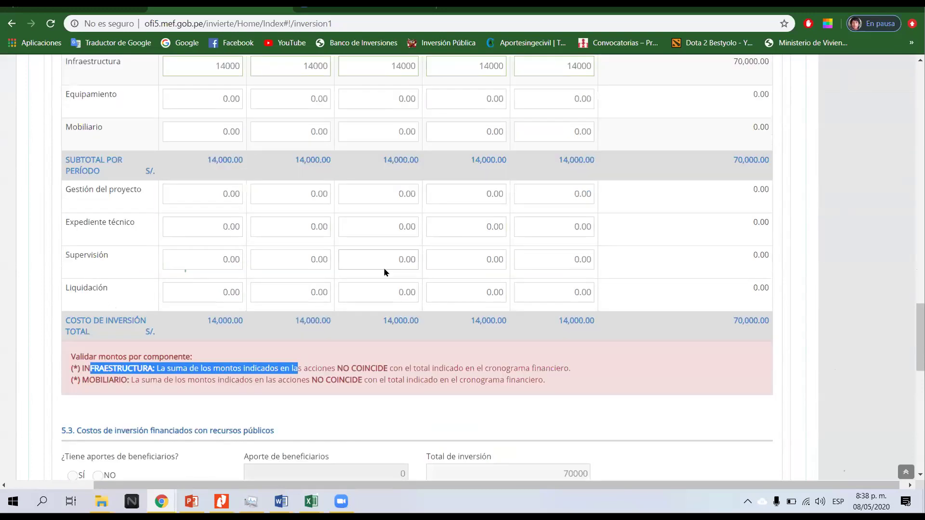
- Expand section VI, Operación y mantenimiento, and generate its yearly cost table with an 11-year Horizonte de funcionamiento
{"action": "scroll", "coordinate": [325, 269], "scroll_direction": "down", "scroll_amount": 3}
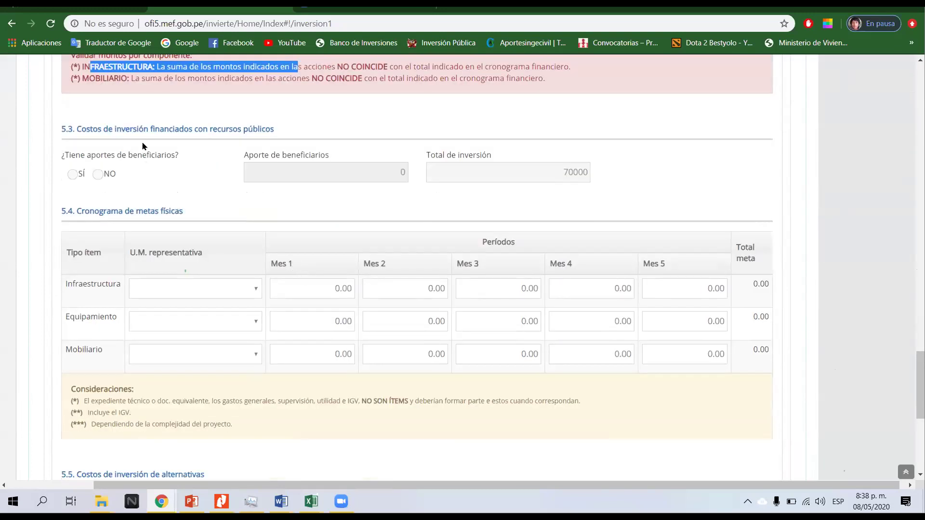
{"action": "scroll", "coordinate": [204, 221], "scroll_direction": "down", "scroll_amount": 5}
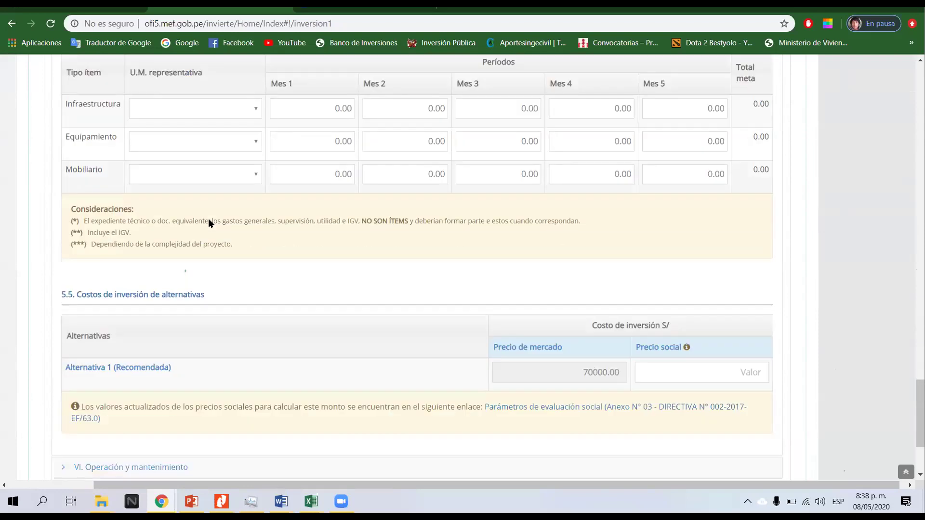
{"action": "scroll", "coordinate": [213, 270], "scroll_direction": "down", "scroll_amount": 2}
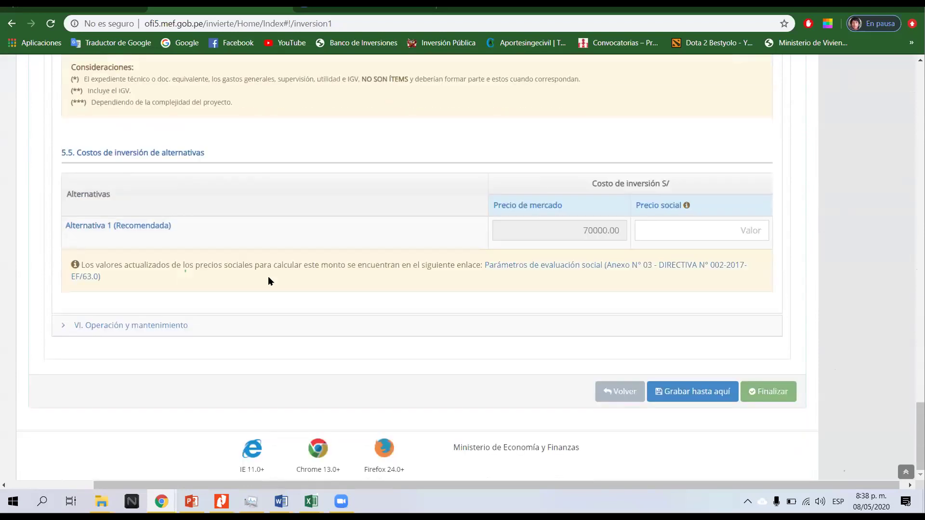
{"action": "left_click", "coordinate": [128, 328]}
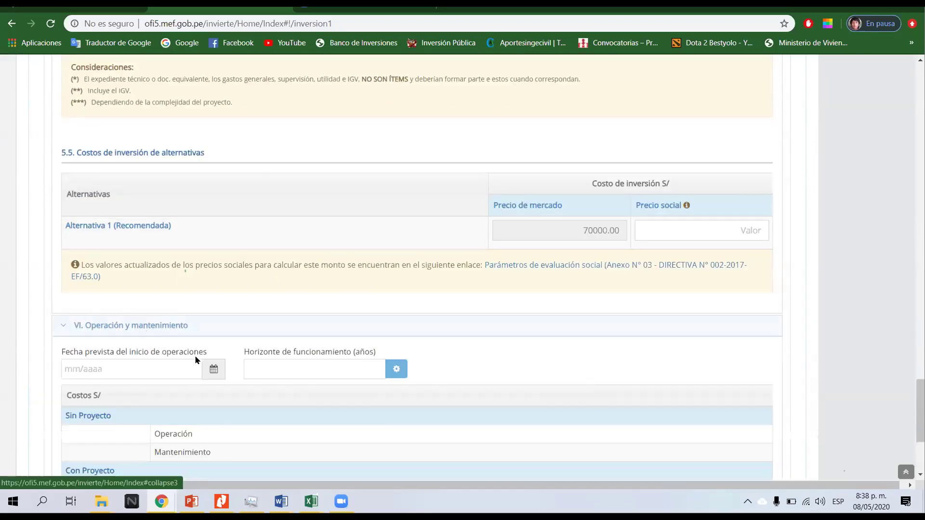
{"action": "scroll", "coordinate": [294, 203], "scroll_direction": "down", "scroll_amount": 4}
{"action": "left_click", "coordinate": [320, 186]}
{"action": "type", "text": "111"}
{"action": "left_click", "coordinate": [396, 188]}
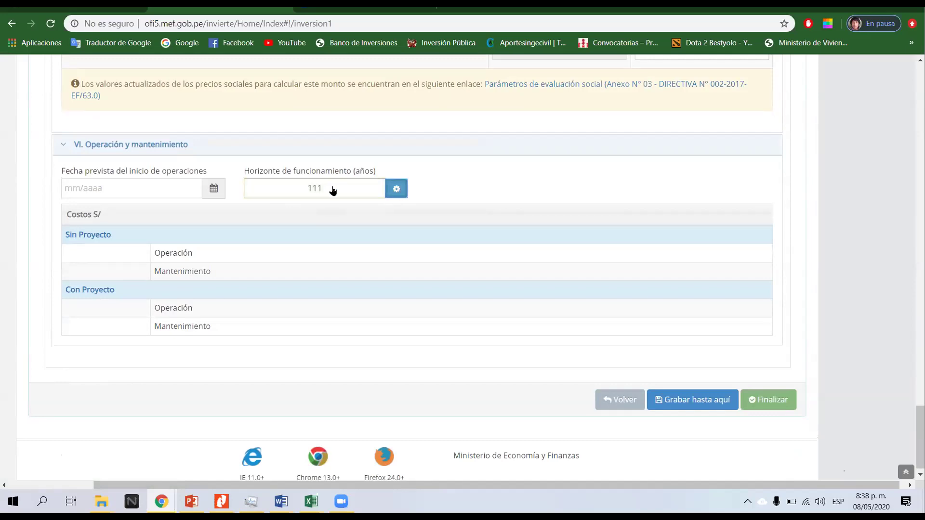
{"action": "key", "text": "BackSpace"}
{"action": "left_click", "coordinate": [396, 188]}
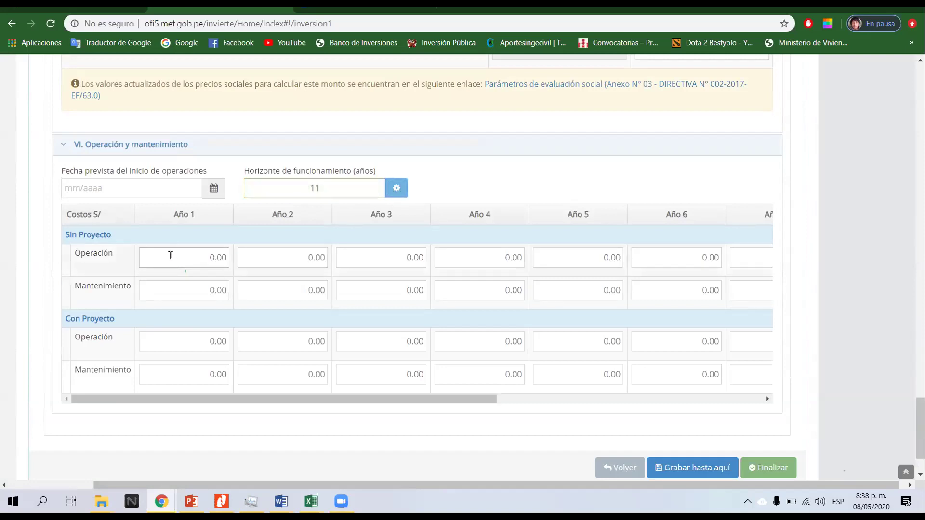
- Examine the Sin Proyecto and Con Proyecto operation and maintenance rows across the yearly columns of section VI
{"action": "left_click_drag", "start_coordinate": [83, 233], "coordinate": [24, 241]}
{"action": "left_click", "coordinate": [205, 250]}
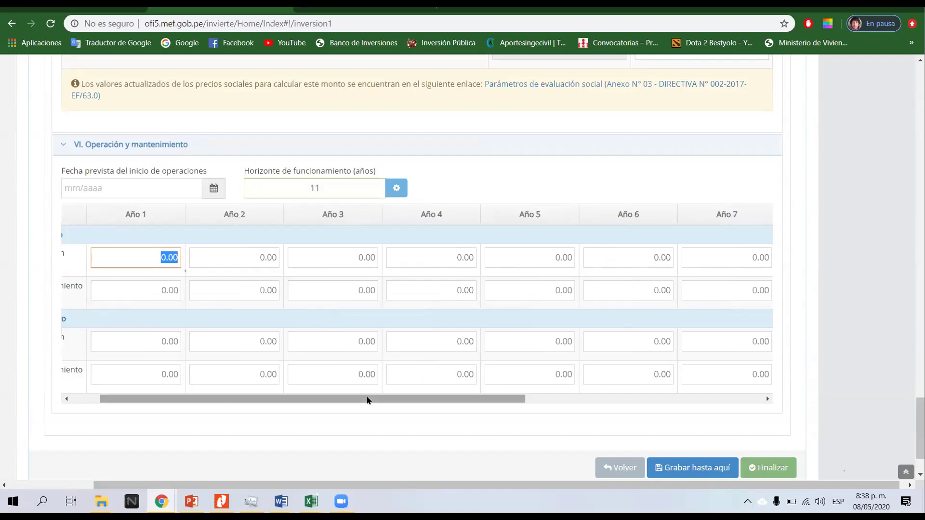
{"action": "left_click_drag", "start_coordinate": [367, 401], "coordinate": [285, 392]}
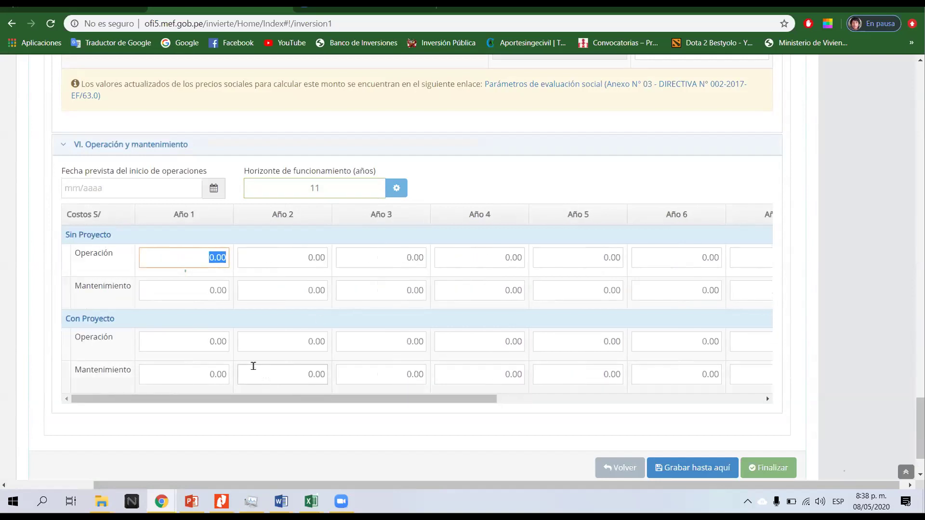
{"action": "left_click", "coordinate": [262, 343]}
{"action": "left_click", "coordinate": [208, 343]}
{"action": "left_click_drag", "start_coordinate": [75, 316], "coordinate": [109, 314]}
{"action": "left_click", "coordinate": [140, 324]}
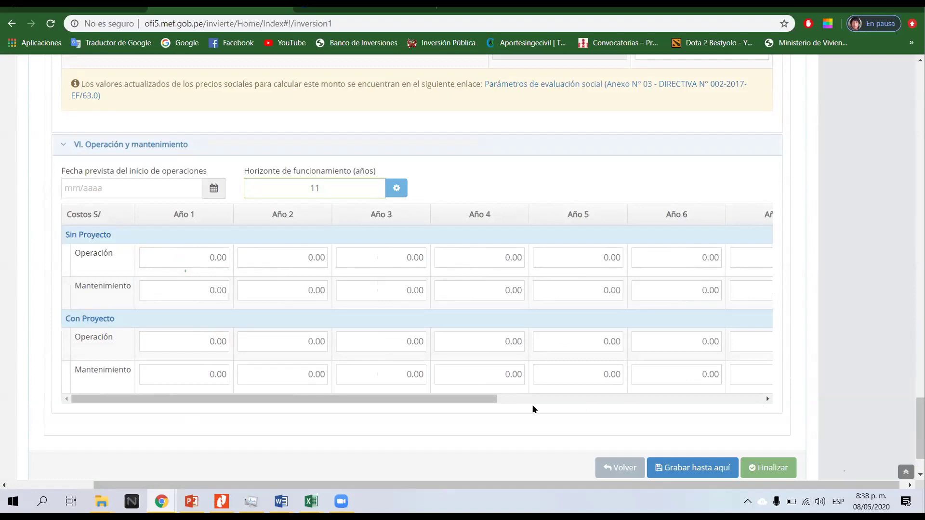
- Open Criterios y viabilidad in the form and view section VIII's Costo / Beneficio and Costo / Eficiencia criteria
{"action": "scroll", "coordinate": [450, 390], "scroll_direction": "up", "scroll_amount": 15}
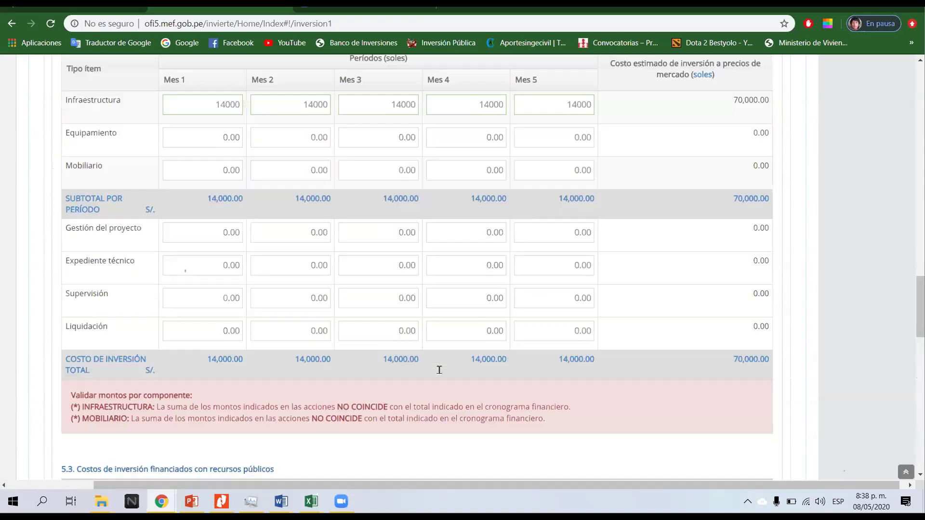
{"action": "scroll", "coordinate": [439, 370], "scroll_direction": "up", "scroll_amount": 15}
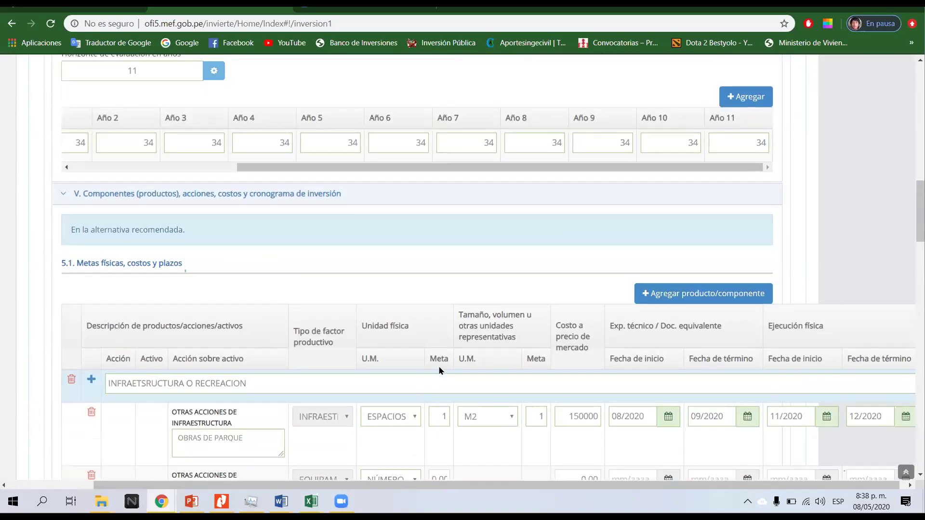
{"action": "scroll", "coordinate": [439, 367], "scroll_direction": "up", "scroll_amount": 15}
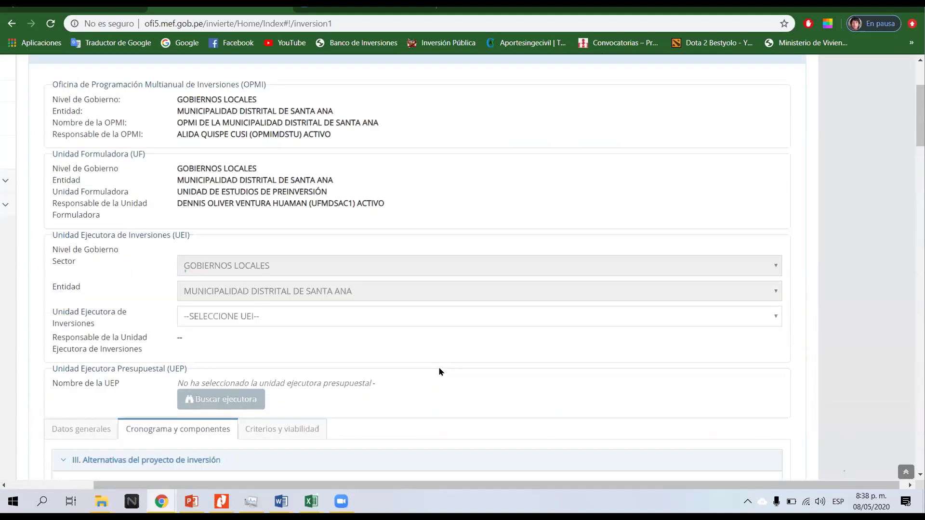
{"action": "scroll", "coordinate": [337, 323], "scroll_direction": "up", "scroll_amount": 3}
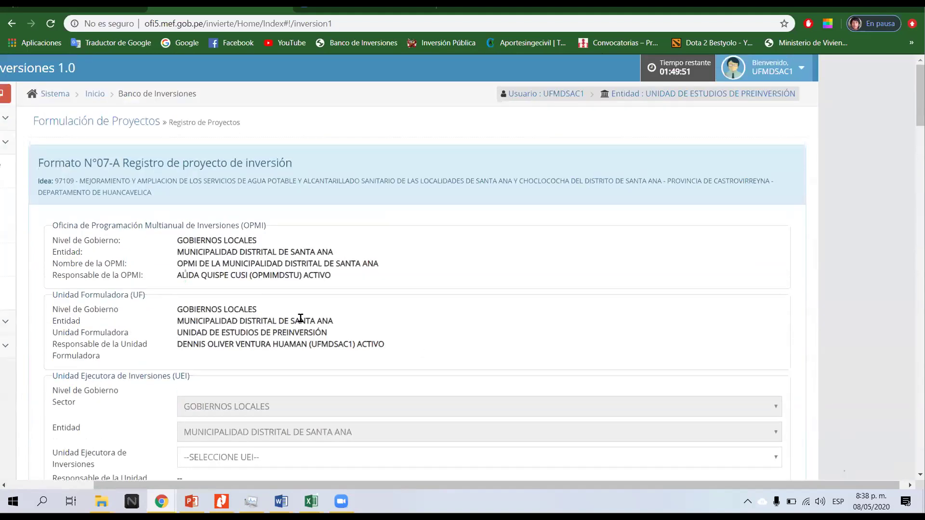
{"action": "scroll", "coordinate": [265, 381], "scroll_direction": "down", "scroll_amount": 5}
{"action": "left_click", "coordinate": [281, 332]}
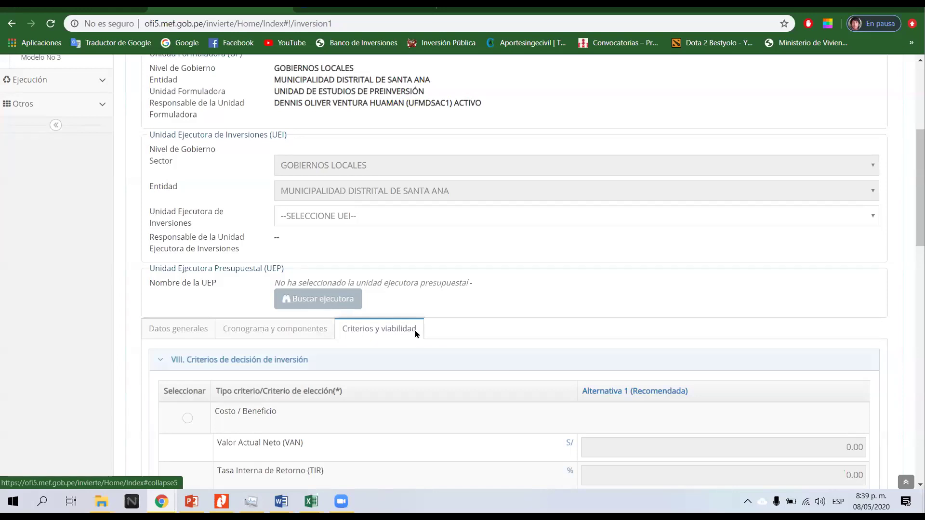
{"action": "scroll", "coordinate": [415, 330], "scroll_direction": "down", "scroll_amount": 2}
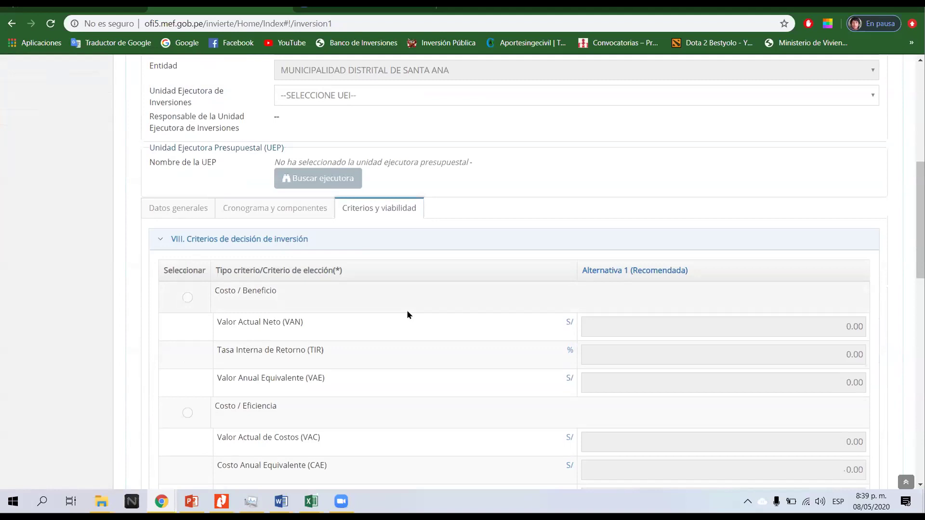
- Choose Costo / Eficiencia as the decision criterion for the recommended alternative in section VIII
{"action": "scroll", "coordinate": [318, 246], "scroll_direction": "down", "scroll_amount": 4}
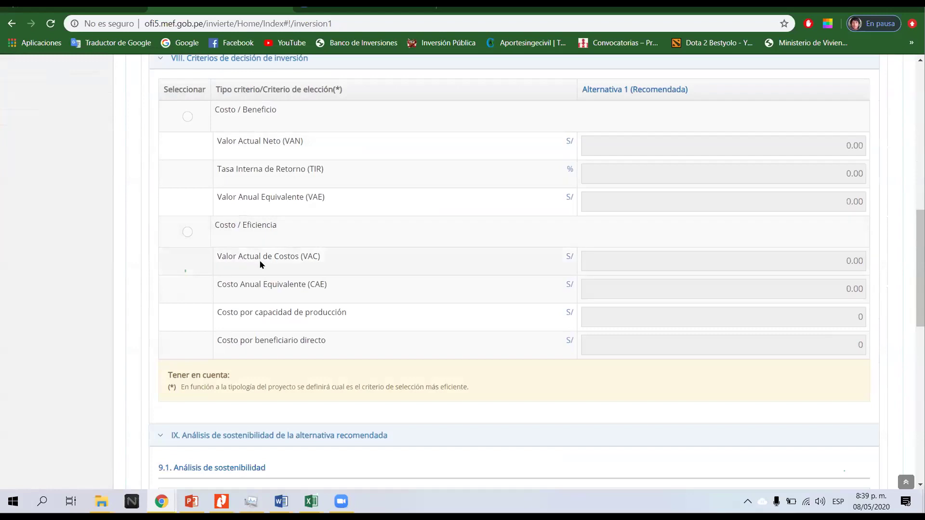
{"action": "scroll", "coordinate": [261, 265], "scroll_direction": "up", "scroll_amount": 3}
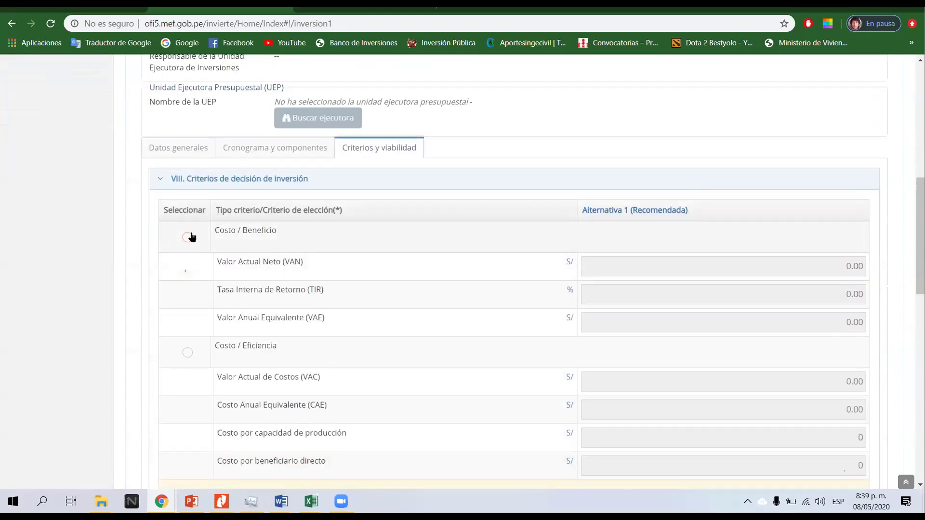
{"action": "left_click", "coordinate": [187, 237]}
{"action": "scroll", "coordinate": [209, 275], "scroll_direction": "down", "scroll_amount": 2}
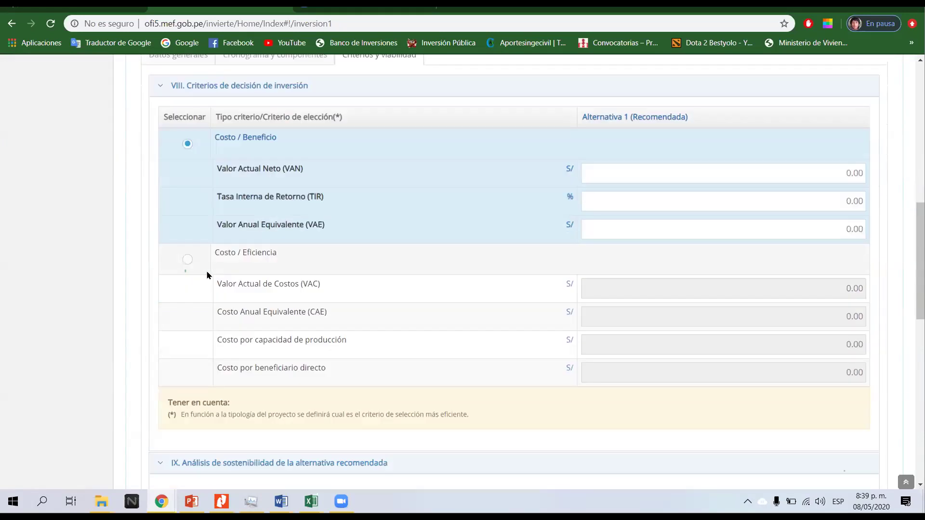
{"action": "scroll", "coordinate": [208, 275], "scroll_direction": "down", "scroll_amount": 1}
{"action": "left_click", "coordinate": [187, 232]}
- Switch to formato7a.xlsx in Excel and examine the Costo / Eficiencia indicators for Alternativa 1 in section 7
{"action": "mouse_move", "coordinate": [312, 502]}
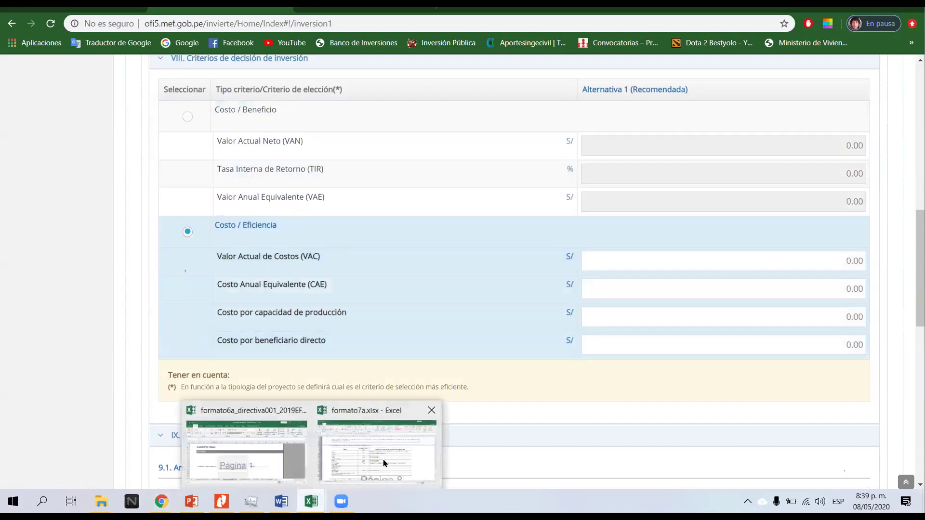
{"action": "left_click", "coordinate": [370, 463]}
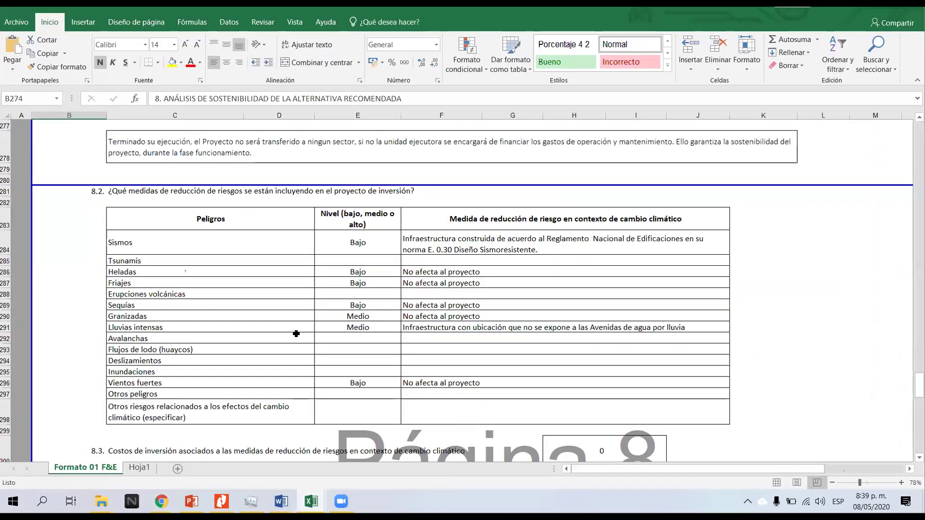
{"action": "scroll", "coordinate": [312, 337], "scroll_direction": "down", "scroll_amount": 5}
{"action": "scroll", "coordinate": [312, 349], "scroll_direction": "up", "scroll_amount": 10}
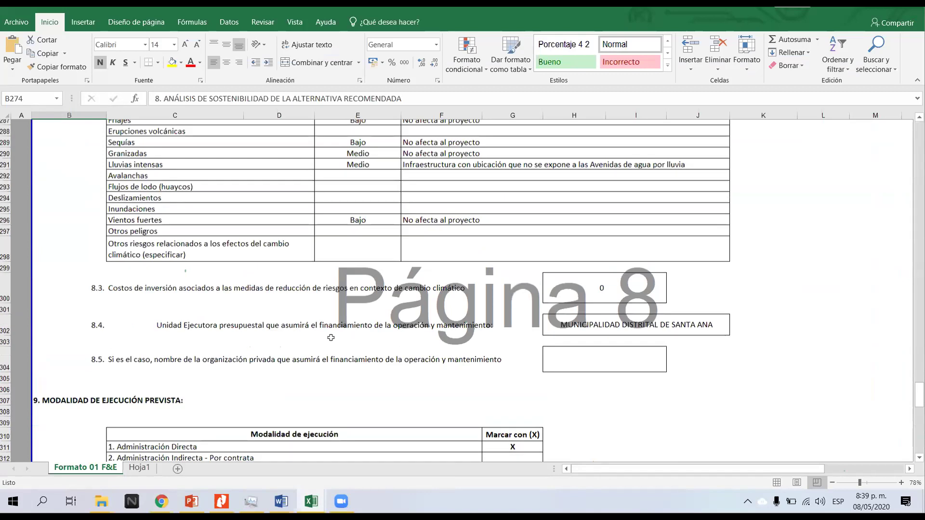
{"action": "left_click", "coordinate": [178, 337]}
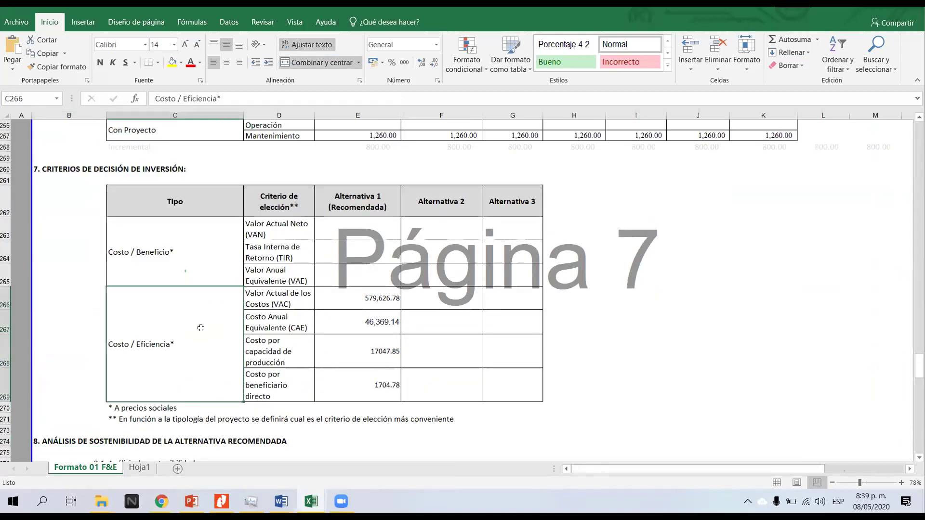
{"action": "left_click_drag", "start_coordinate": [264, 302], "coordinate": [457, 388]}
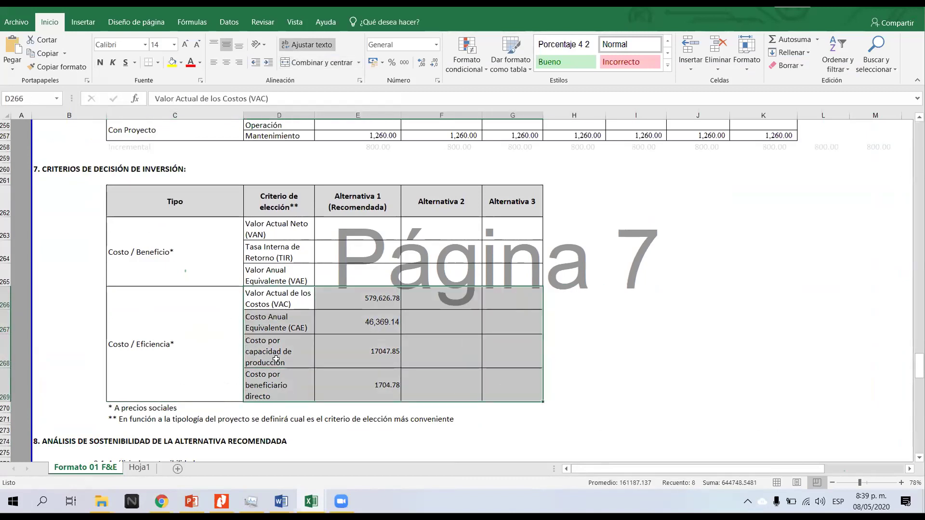
{"action": "left_click", "coordinate": [360, 295]}
{"action": "key", "text": "Down"}
{"action": "key", "text": "Down"}
{"action": "key", "text": "Down"}
{"action": "left_click", "coordinate": [360, 212]}
{"action": "left_click_drag", "start_coordinate": [366, 299], "coordinate": [368, 389]}
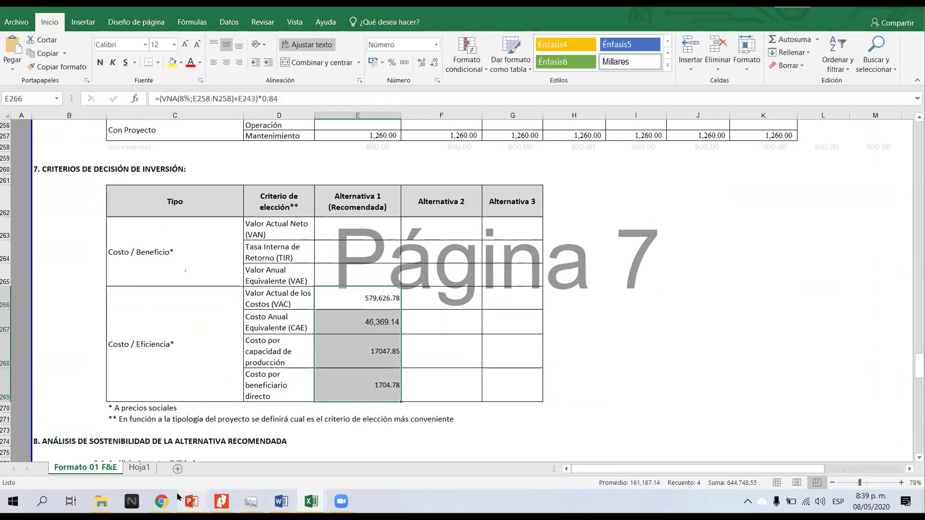
- Return to the registration form in Chrome and view section IX's sustainability, risk reduction and financing entity fields
{"action": "mouse_move", "coordinate": [164, 500]}
{"action": "left_click", "coordinate": [115, 457]}
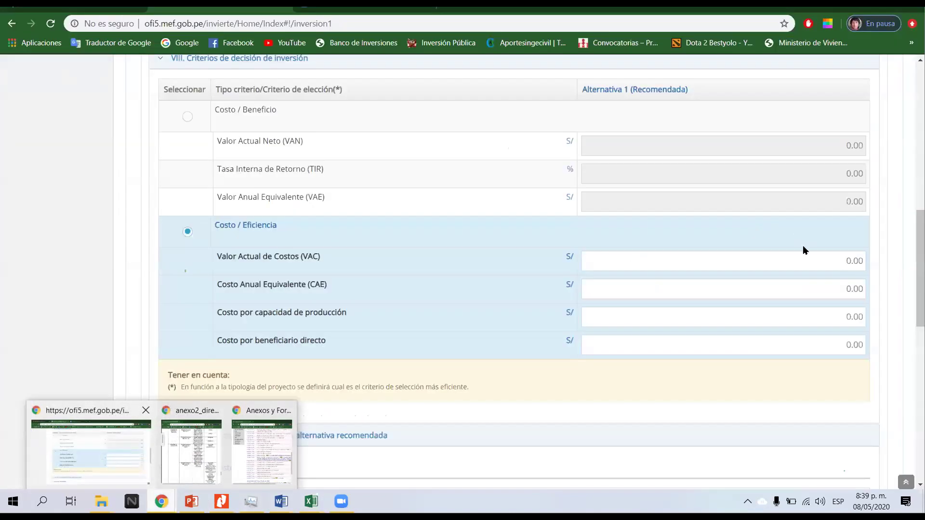
{"action": "scroll", "coordinate": [771, 322], "scroll_direction": "down", "scroll_amount": 2}
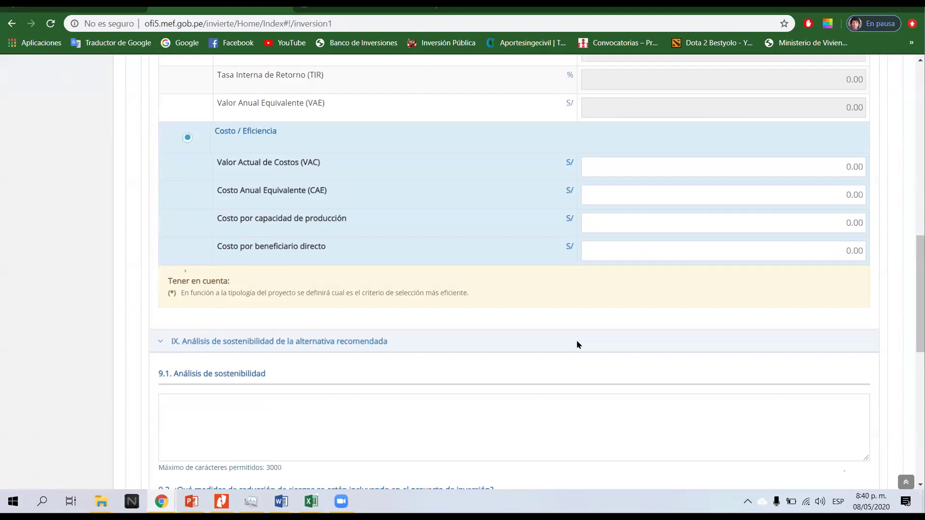
{"action": "scroll", "coordinate": [579, 345], "scroll_direction": "down", "scroll_amount": 3}
{"action": "left_click", "coordinate": [164, 257]}
{"action": "scroll", "coordinate": [257, 257], "scroll_direction": "down", "scroll_amount": 2}
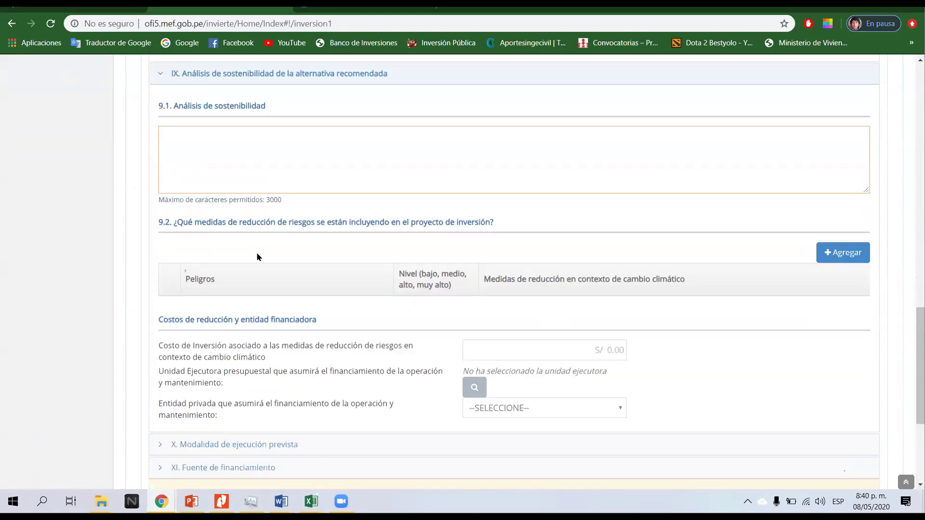
{"action": "scroll", "coordinate": [228, 169], "scroll_direction": "down", "scroll_amount": 3}
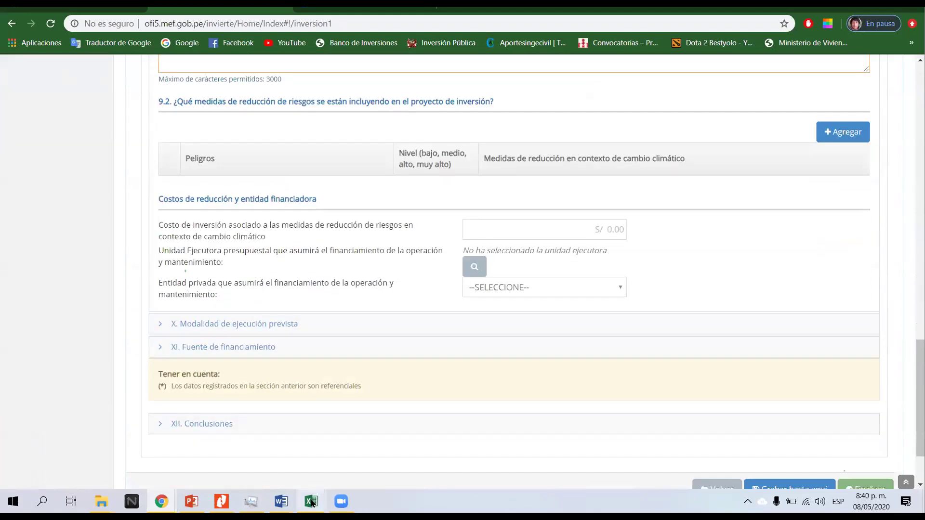
- Copy the Análisis de sostenibilidad text from section 8.1 of formato7a.xlsx, and view its sections through 10, Fuente de financiamiento
{"action": "mouse_move", "coordinate": [312, 502]}
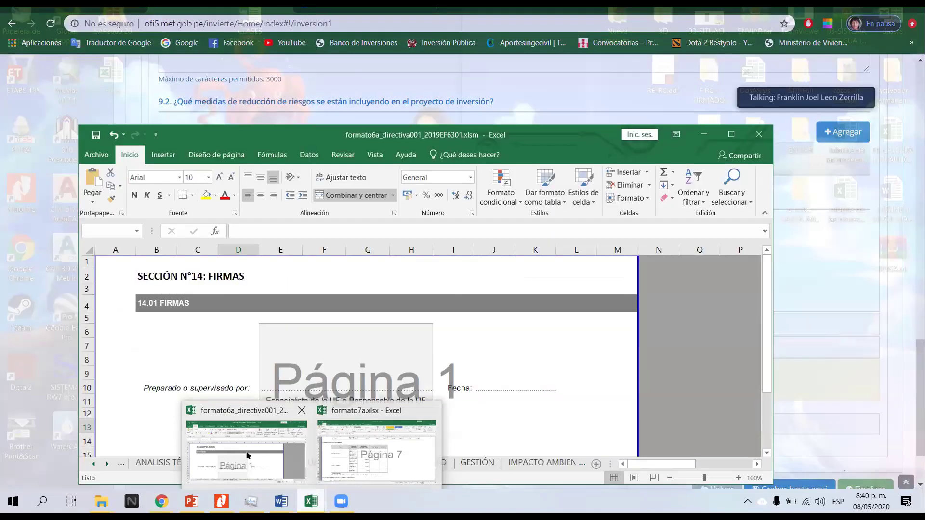
{"action": "mouse_move", "coordinate": [375, 454]}
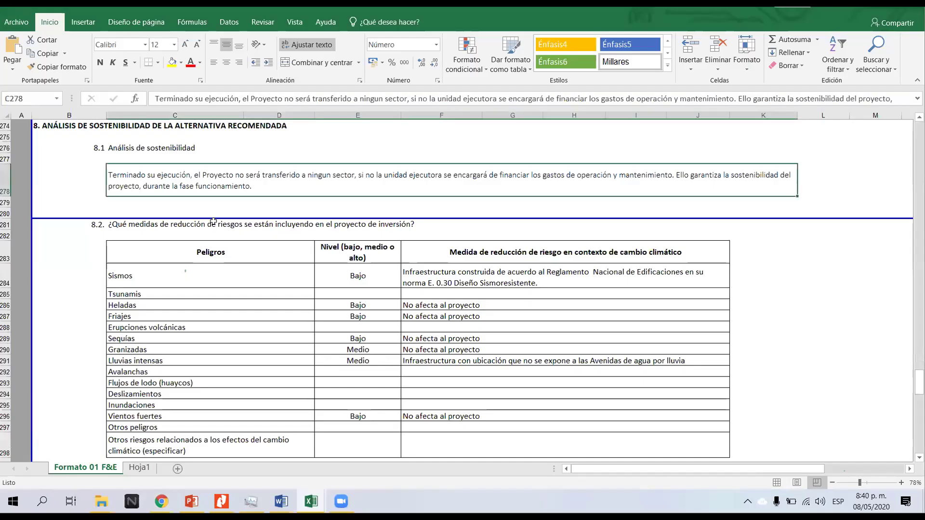
{"action": "scroll", "coordinate": [213, 222], "scroll_direction": "down", "scroll_amount": 1}
{"action": "double_click", "coordinate": [267, 155]}
{"action": "left_click_drag", "start_coordinate": [268, 154], "coordinate": [8, 144]}
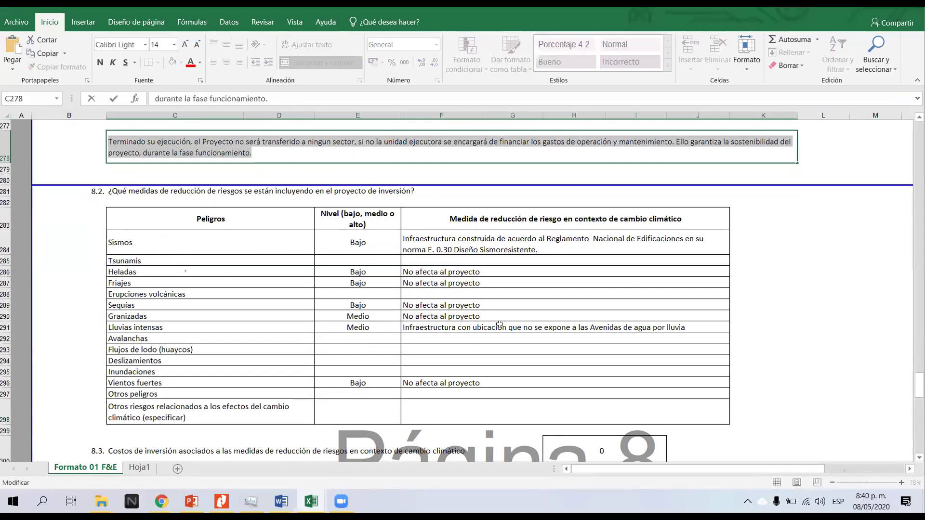
{"action": "scroll", "coordinate": [284, 294], "scroll_direction": "down", "scroll_amount": 3}
{"action": "scroll", "coordinate": [285, 293], "scroll_direction": "down", "scroll_amount": 6}
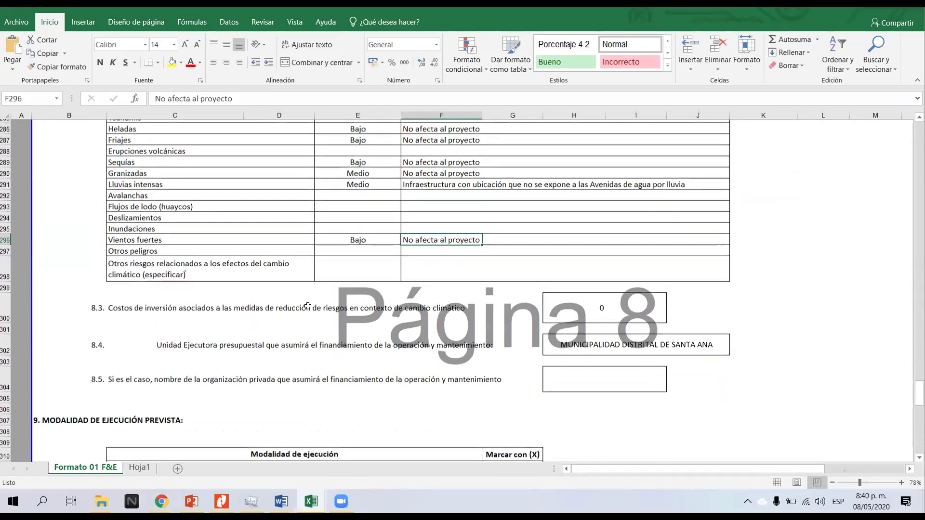
{"action": "scroll", "coordinate": [318, 282], "scroll_direction": "down", "scroll_amount": 2}
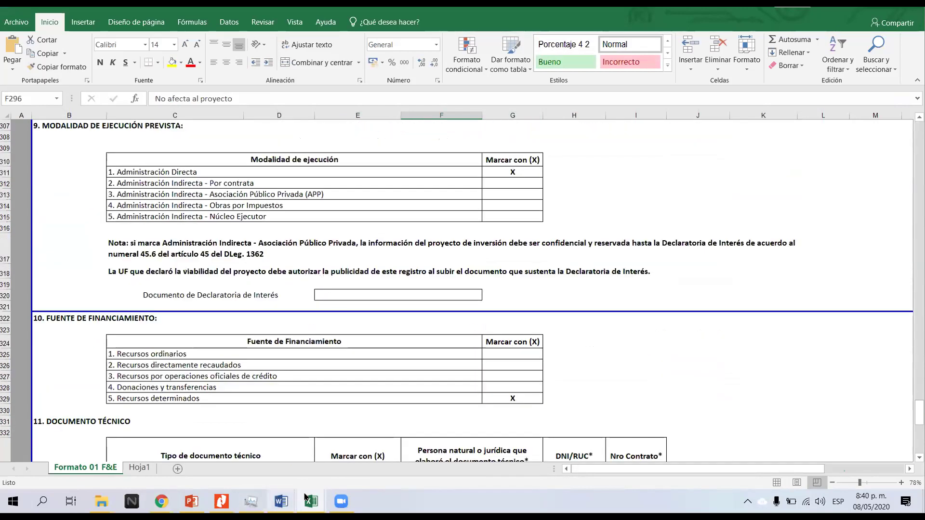
- Paste the copied sustainability text into field 9.1, Análisis de sostenibilidad, of the registration form in Chrome
{"action": "left_click", "coordinate": [161, 502]}
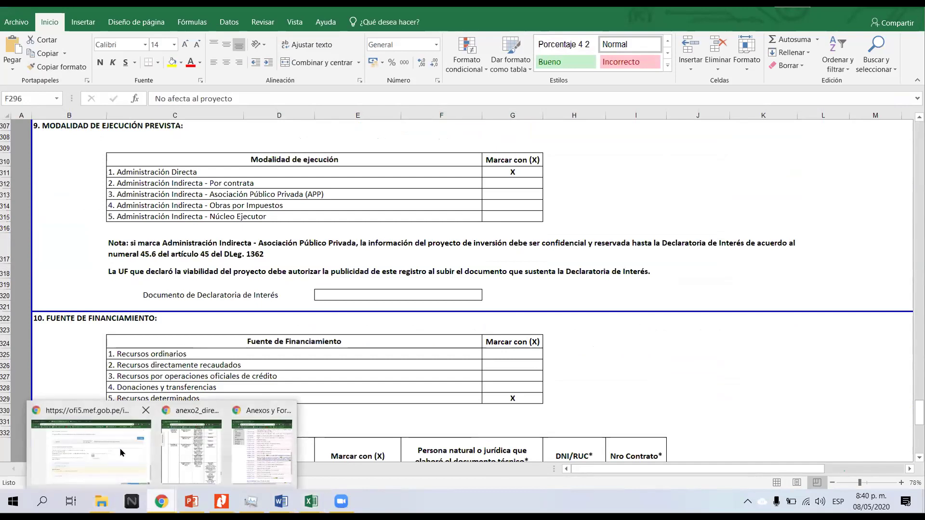
{"action": "left_click", "coordinate": [135, 439]}
{"action": "scroll", "coordinate": [426, 223], "scroll_direction": "up", "scroll_amount": 3}
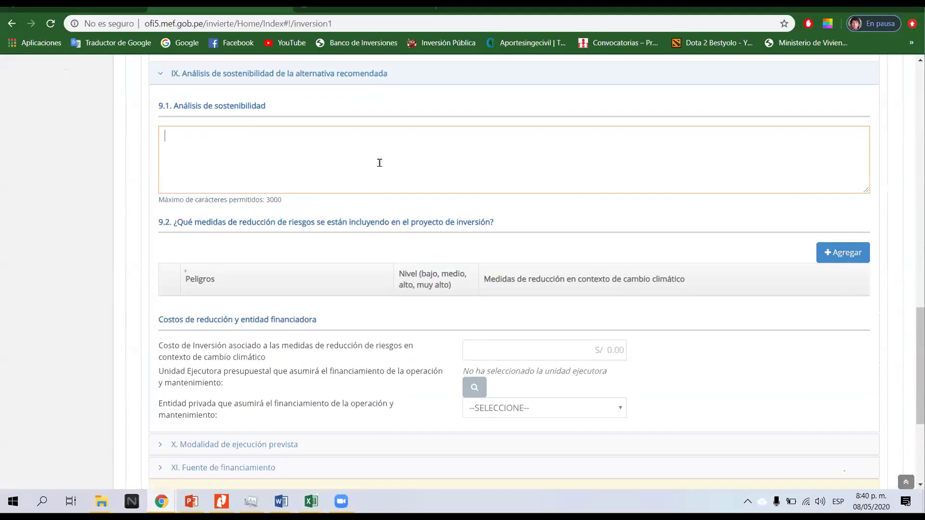
{"action": "type", "text": "TERMINADO SU EJECUCIÓN, EL PROYECTO NO SERÁ TRANSFERIDO A NINGUN SECTOR, SI NO LA UNIDAD EJECUTORA SE ENCARGARÁ DE FINANCIAR LOS GASTOS DE OPERACIÓN Y MANTENIMIENTO. ELLO GARANTIZA LA SOSTENIBILIDAD DEL PROYECTO, DURANTE LA FASE FUNCIONAMIENTO."}
- View the section 9.2 risk reduction question and the available options for the private entity financing operation and maintenance
{"action": "left_click_drag", "start_coordinate": [188, 223], "coordinate": [375, 223]}
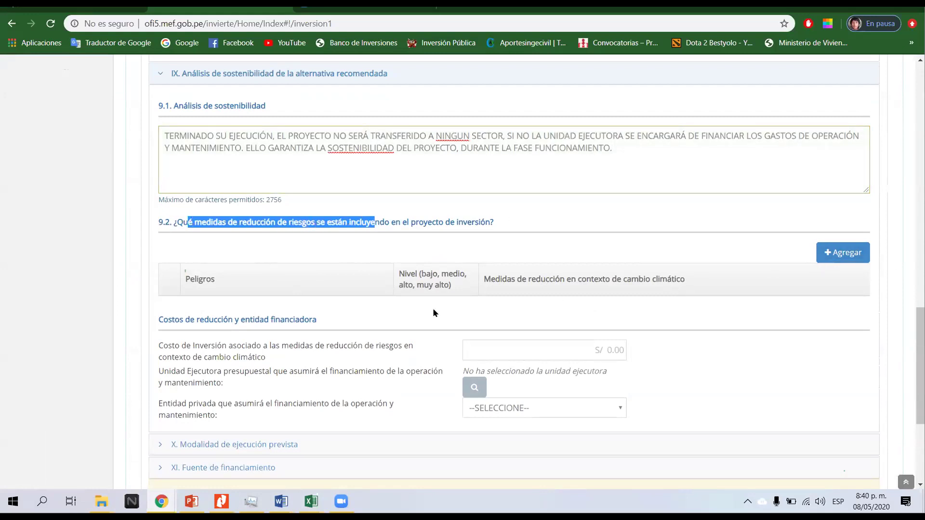
{"action": "scroll", "coordinate": [433, 313], "scroll_direction": "down", "scroll_amount": 1}
{"action": "left_click", "coordinate": [567, 291]}
{"action": "left_click", "coordinate": [555, 344]}
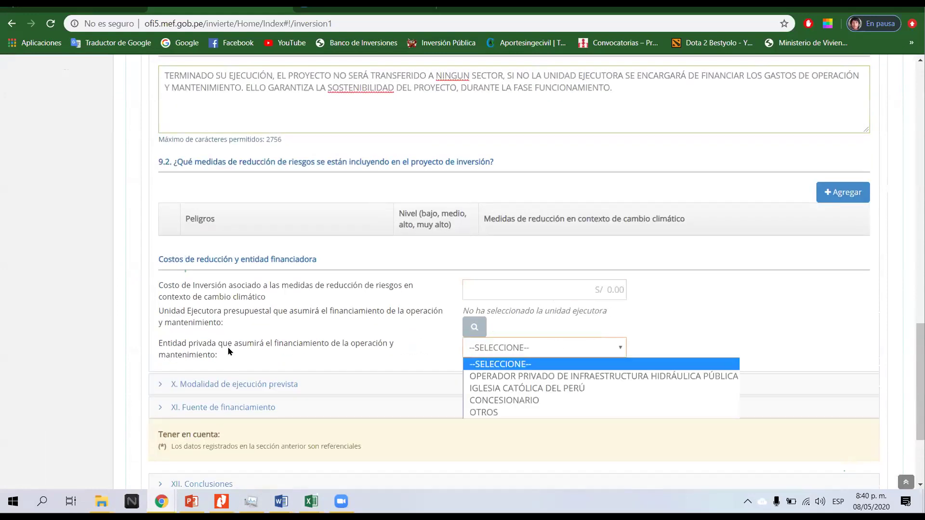
- Expand section X and mark ADMINISTRACIÓN INDIRECTA - POR CONTRATA, and expand section XI, Fuente de financiamiento
{"action": "scroll", "coordinate": [227, 346], "scroll_direction": "down", "scroll_amount": 2}
{"action": "left_click", "coordinate": [231, 264]}
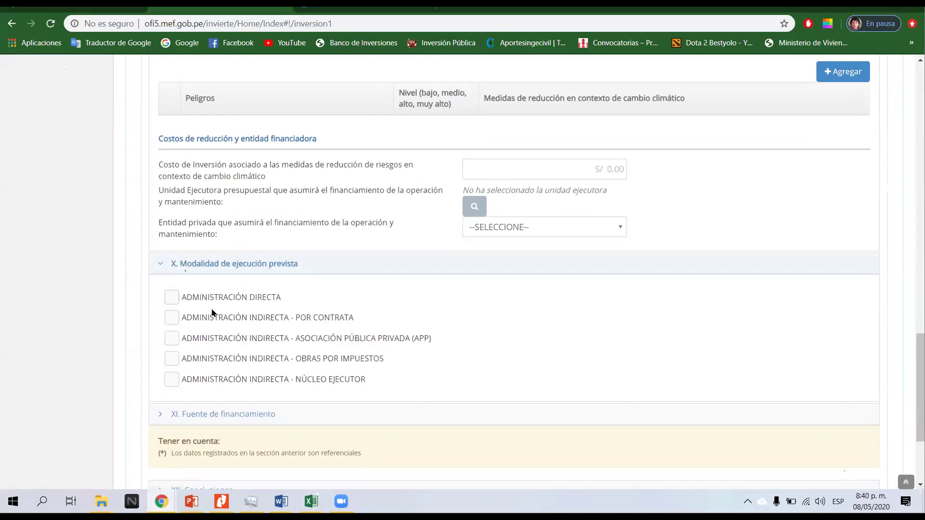
{"action": "left_click", "coordinate": [212, 317]}
{"action": "scroll", "coordinate": [223, 333], "scroll_direction": "down", "scroll_amount": 2}
{"action": "left_click", "coordinate": [215, 294]}
- Mark RECURSOS DIRECTAMENTE RECAUDADOS and DONACIONES Y TRANSFERENCIAS as funding sources in section XI
{"action": "scroll", "coordinate": [251, 324], "scroll_direction": "down", "scroll_amount": 1}
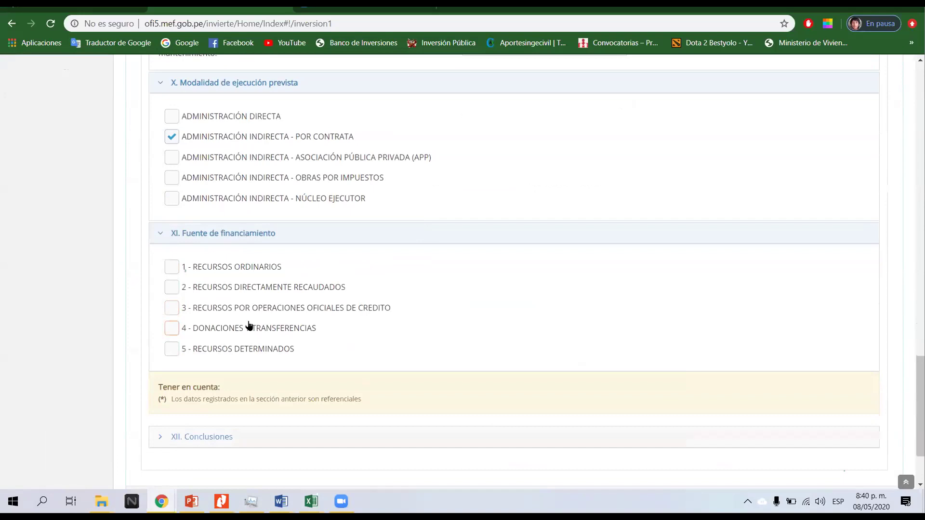
{"action": "left_click", "coordinate": [236, 289]}
{"action": "scroll", "coordinate": [256, 301], "scroll_direction": "down", "scroll_amount": 2}
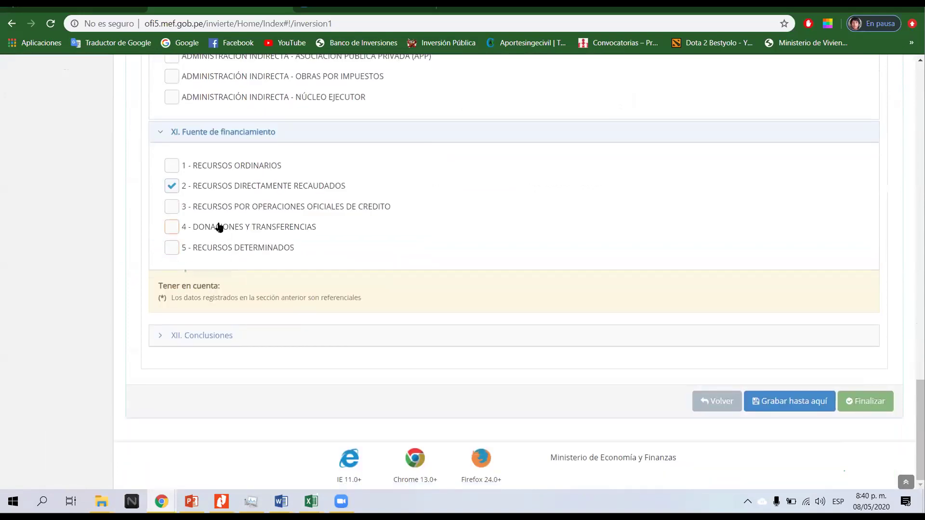
{"action": "left_click", "coordinate": [216, 228]}
- Switch to formato7a.xlsx and check which funding source is marked in section 10
{"action": "mouse_move", "coordinate": [310, 502]}
{"action": "left_click", "coordinate": [394, 423]}
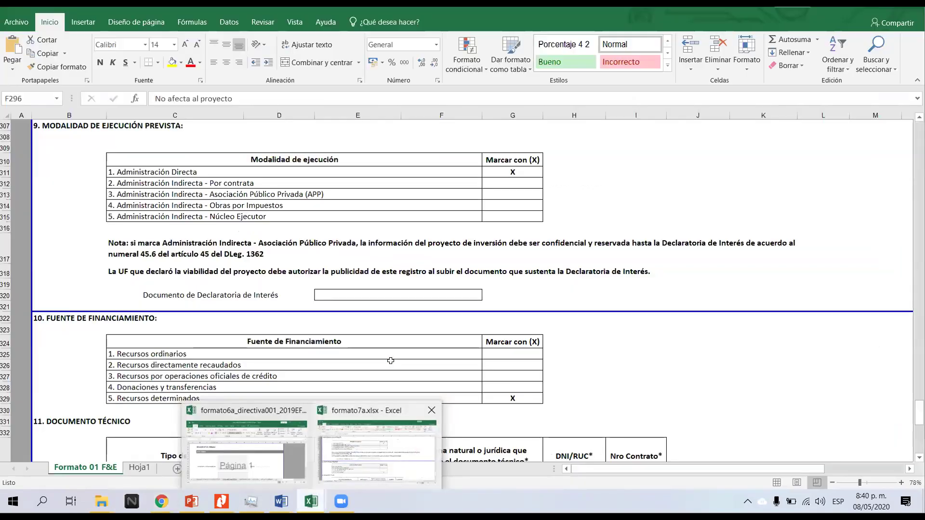
{"action": "scroll", "coordinate": [457, 305], "scroll_direction": "down", "scroll_amount": 5}
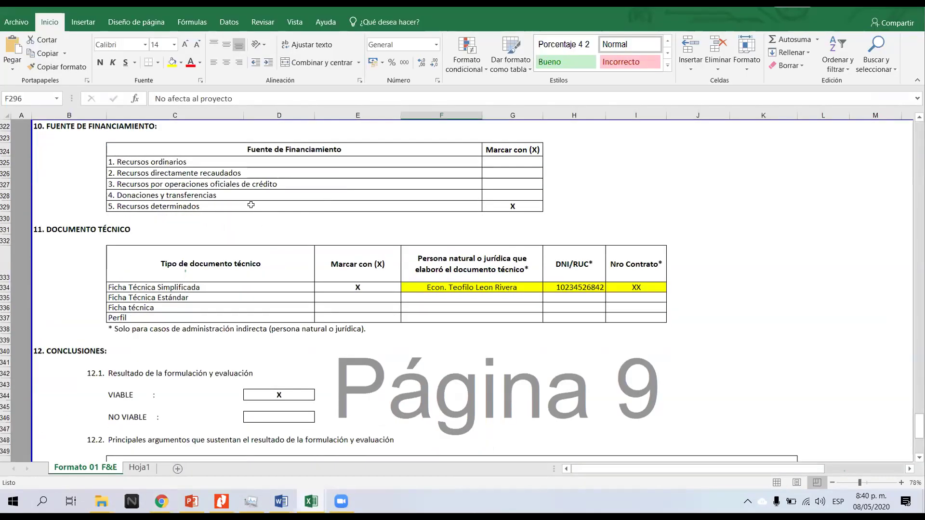
- Back in the Chrome form, mark RECURSOS DETERMINADOS in section XI and clear DONACIONES Y TRANSFERENCIAS and RECURSOS DIRECTAMENTE RECAUDADOS
{"action": "mouse_move", "coordinate": [162, 502]}
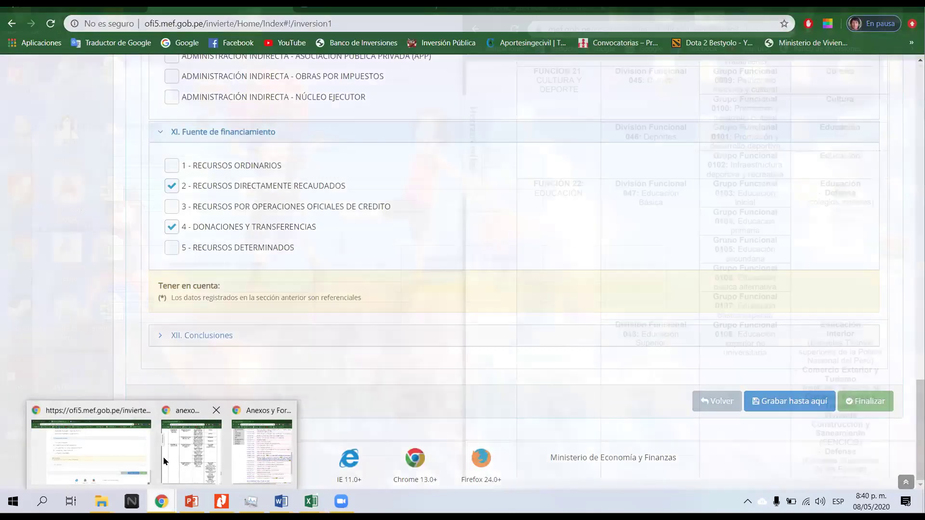
{"action": "left_click", "coordinate": [70, 463]}
{"action": "left_click", "coordinate": [172, 248]}
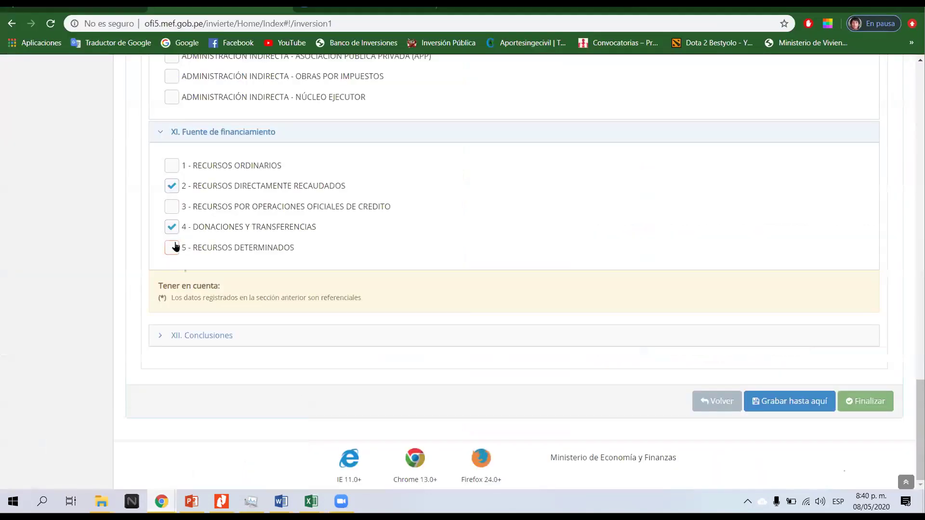
{"action": "left_click", "coordinate": [171, 227]}
{"action": "left_click", "coordinate": [171, 188]}
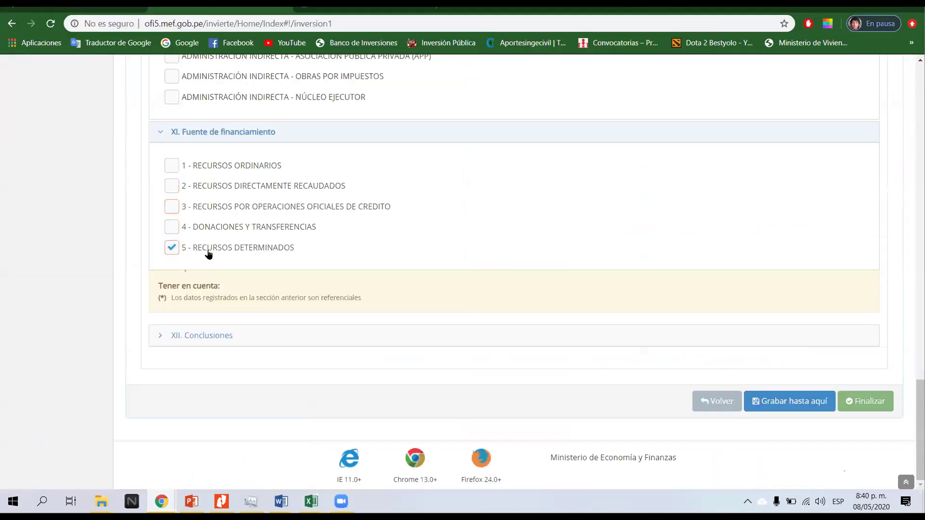
- Expand section XII, Conclusiones, and activate the text field for the main arguments supporting the evaluation result
{"action": "left_click", "coordinate": [184, 337]}
{"action": "scroll", "coordinate": [314, 332], "scroll_direction": "down", "scroll_amount": 3}
{"action": "left_click", "coordinate": [386, 302]}
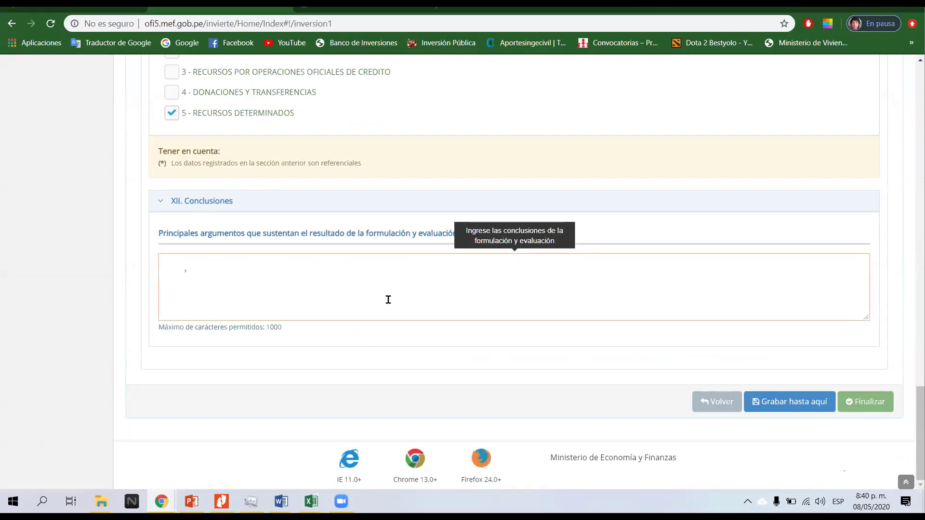
- Switch to formato7a.xlsx and examine section 12's supporting arguments and the viability mark
{"action": "mouse_move", "coordinate": [311, 502]}
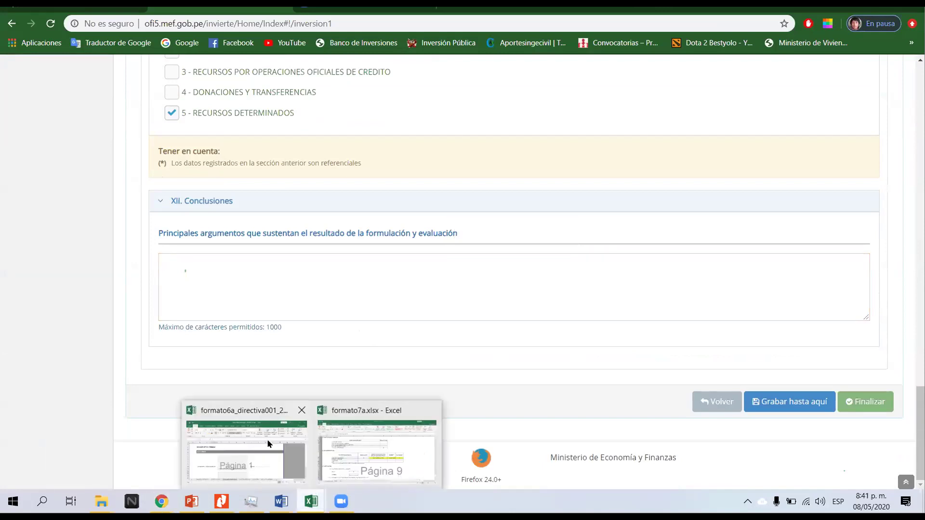
{"action": "left_click", "coordinate": [337, 424]}
{"action": "scroll", "coordinate": [150, 283], "scroll_direction": "down", "scroll_amount": 5}
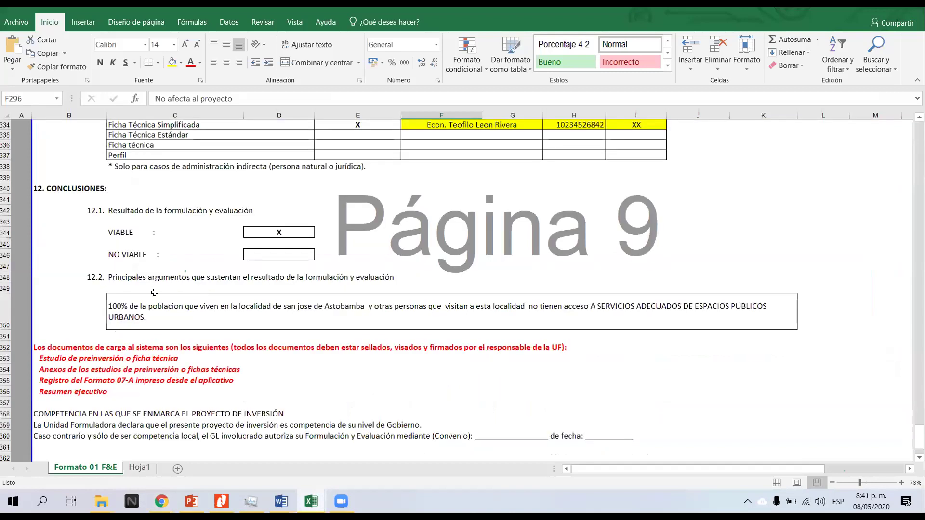
{"action": "left_click", "coordinate": [151, 283]}
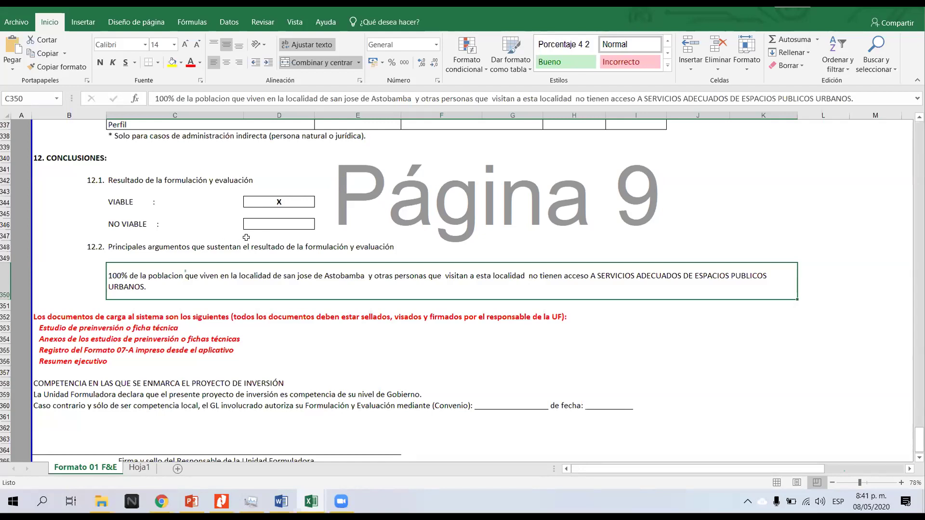
{"action": "left_click", "coordinate": [263, 199]}
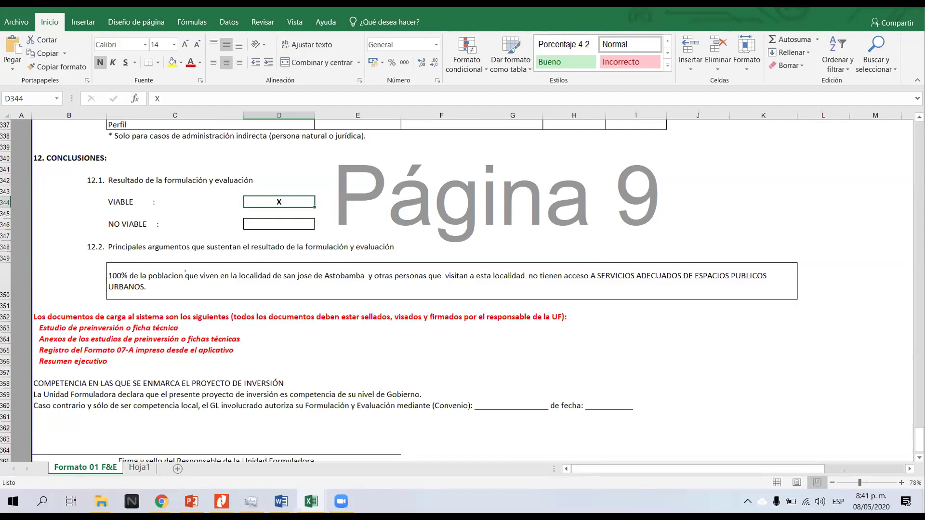
- Return to the Chrome registration form and review the Criterios y viabilidad sections from the conclusions back to the decision criteria
{"action": "key", "text": "super+Down"}
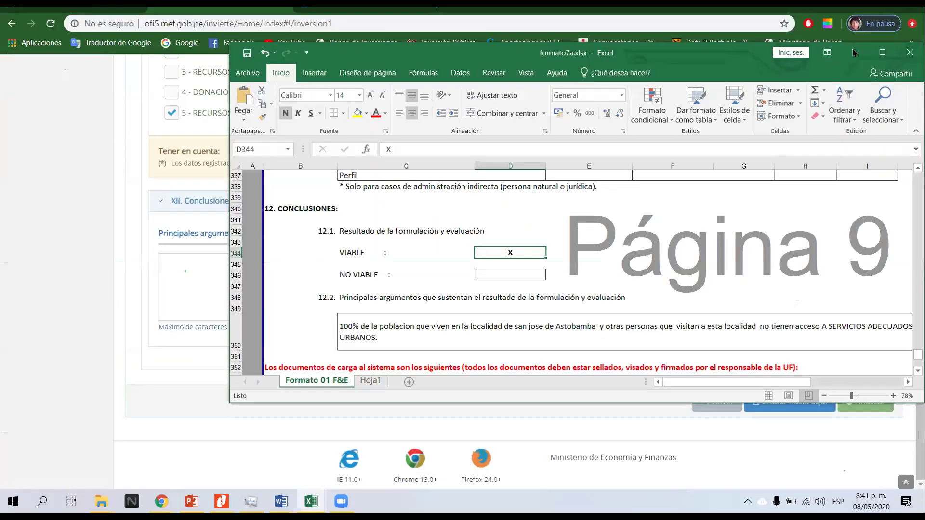
{"action": "left_click", "coordinate": [854, 54]}
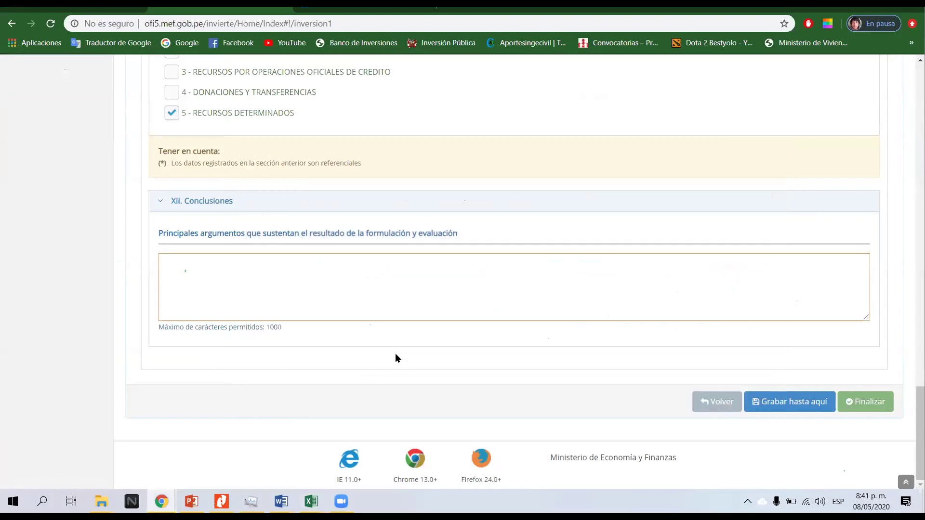
{"action": "scroll", "coordinate": [384, 318], "scroll_direction": "up", "scroll_amount": 10}
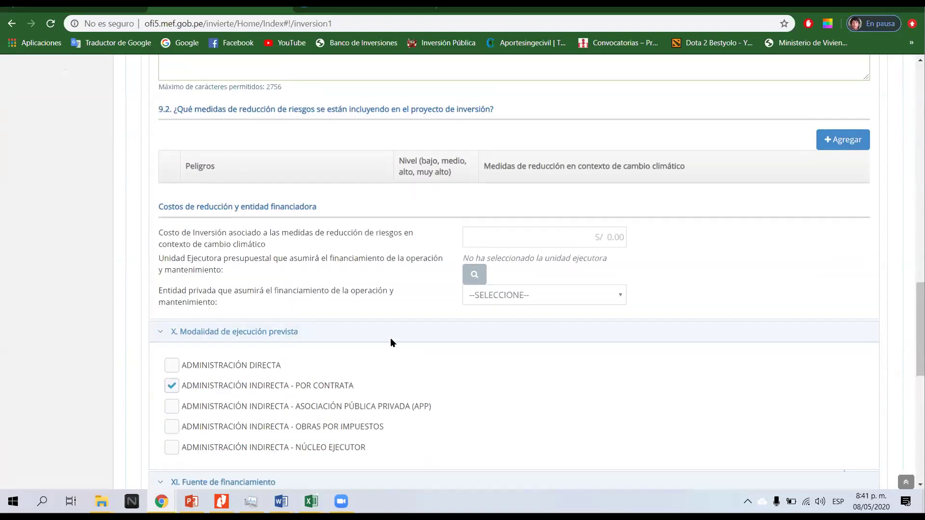
{"action": "scroll", "coordinate": [391, 337], "scroll_direction": "up", "scroll_amount": 20}
{"action": "scroll", "coordinate": [401, 366], "scroll_direction": "down", "scroll_amount": 5}
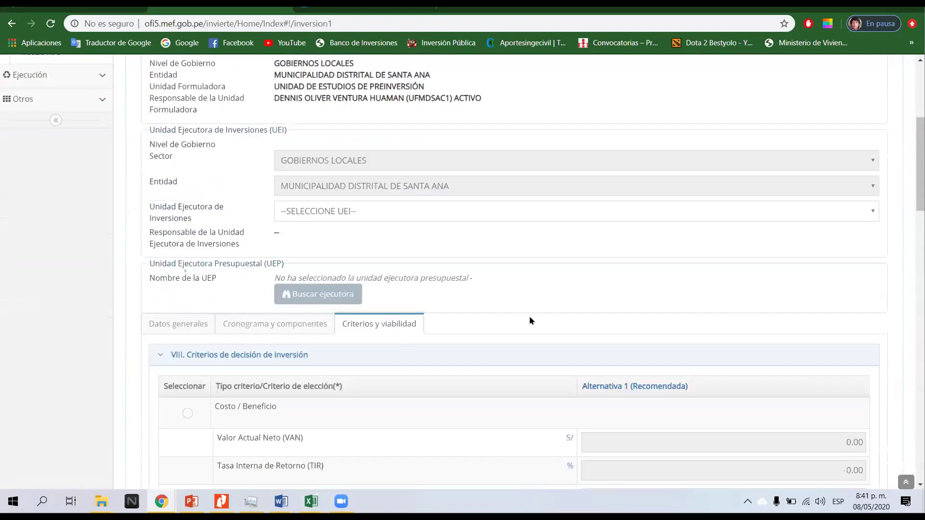
{"action": "scroll", "coordinate": [529, 338], "scroll_direction": "down", "scroll_amount": 15}
{"action": "scroll", "coordinate": [511, 351], "scroll_direction": "up", "scroll_amount": 12}
{"action": "scroll", "coordinate": [347, 343], "scroll_direction": "up", "scroll_amount": 3}
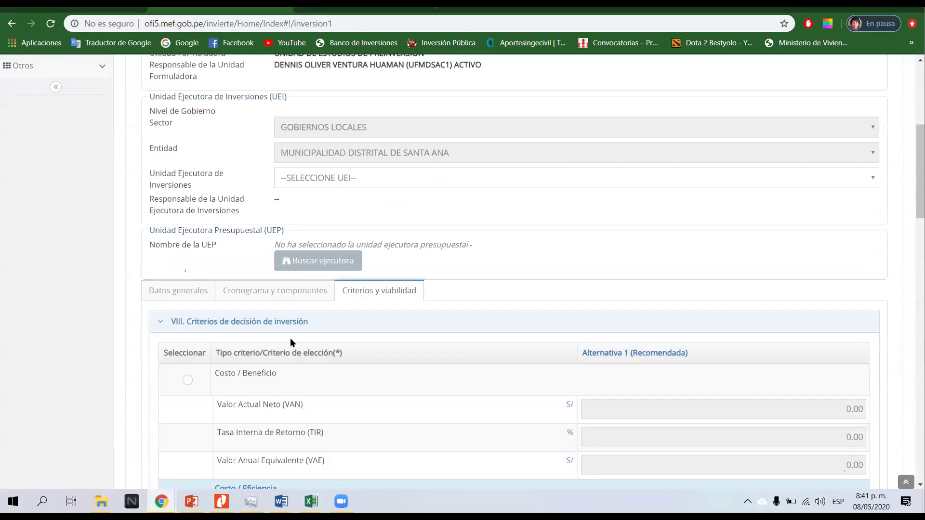
- Open the form's Datos generales part and review its fields down to the technical document and investment programme questions
{"action": "scroll", "coordinate": [291, 343], "scroll_direction": "up", "scroll_amount": 1}
{"action": "left_click", "coordinate": [293, 327]}
{"action": "left_click", "coordinate": [176, 331]}
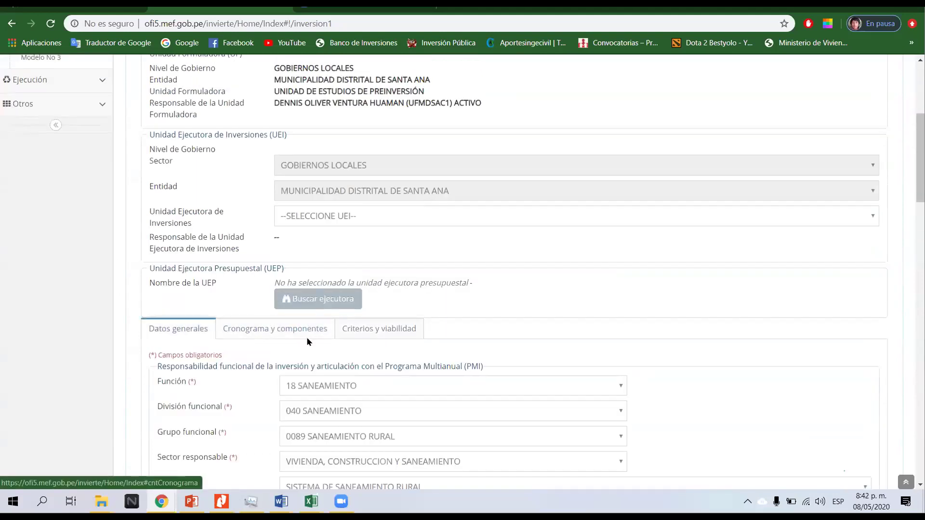
{"action": "scroll", "coordinate": [307, 337], "scroll_direction": "down", "scroll_amount": 20}
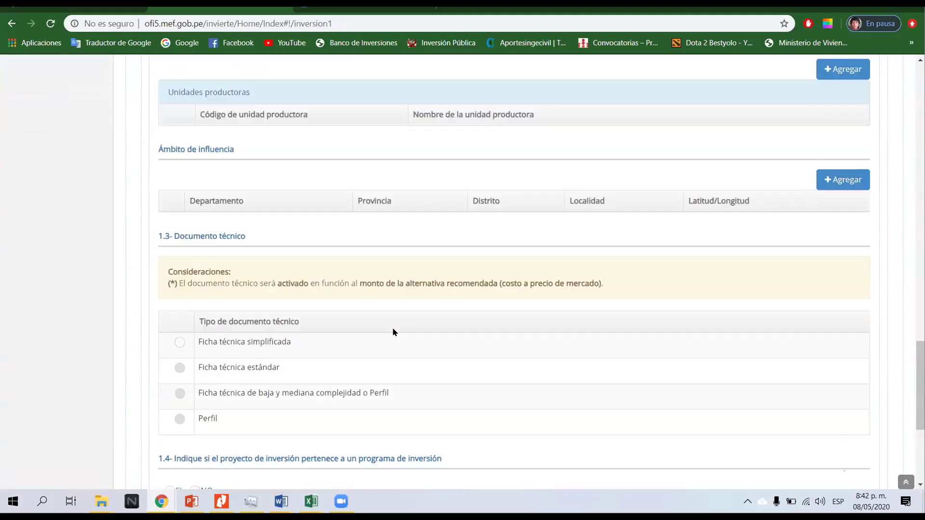
{"action": "scroll", "coordinate": [393, 332], "scroll_direction": "down", "scroll_amount": 5}
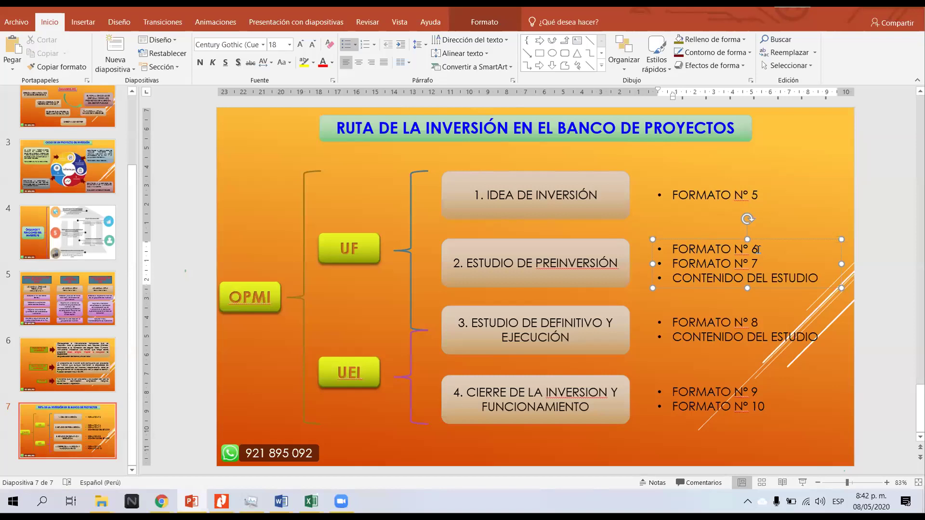
- In PowerPoint, check the formats listed for the ESTUDIO DE PREINVERSIÓN stage on the RUTA DE LA INVERSIÓN slide
{"action": "left_click", "coordinate": [759, 264]}
{"action": "left_click", "coordinate": [641, 289]}
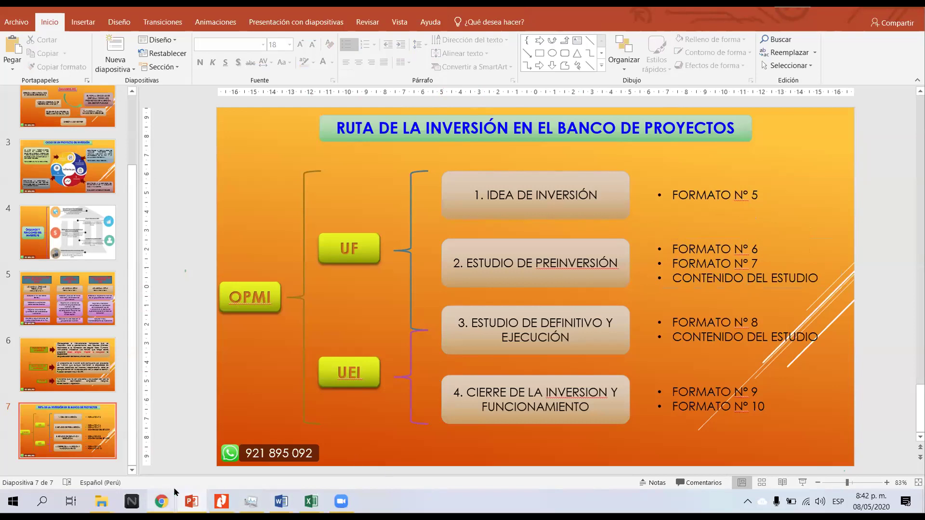
{"action": "mouse_move", "coordinate": [164, 499]}
- Back in Chrome, open the Registro de proyectos de inversión (PI) list and bring up the registered investments
{"action": "left_click", "coordinate": [171, 445]}
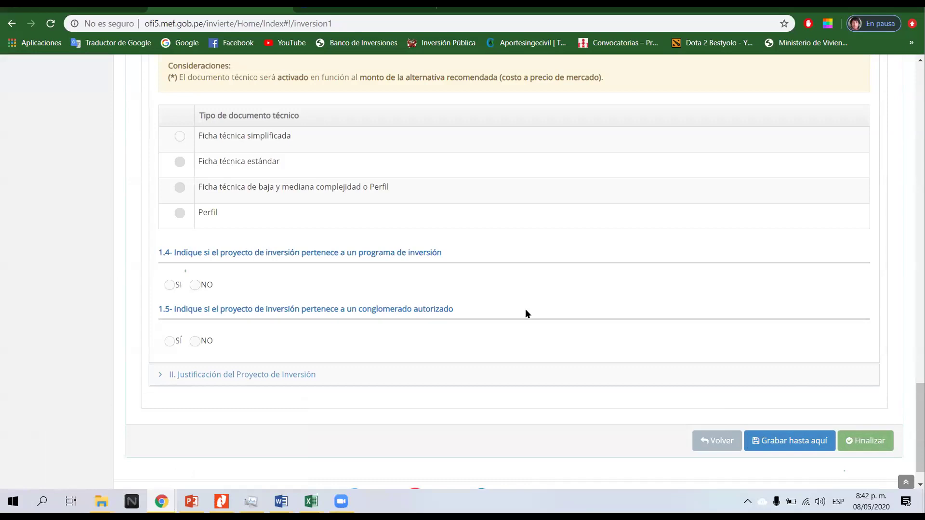
{"action": "scroll", "coordinate": [494, 227], "scroll_direction": "up", "scroll_amount": 15}
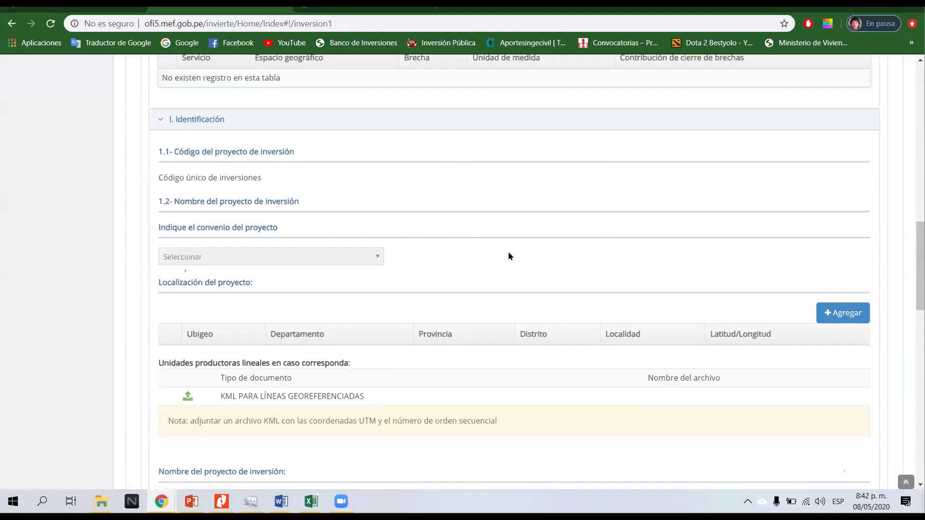
{"action": "scroll", "coordinate": [401, 291], "scroll_direction": "up", "scroll_amount": 4}
{"action": "scroll", "coordinate": [54, 161], "scroll_direction": "up", "scroll_amount": 1}
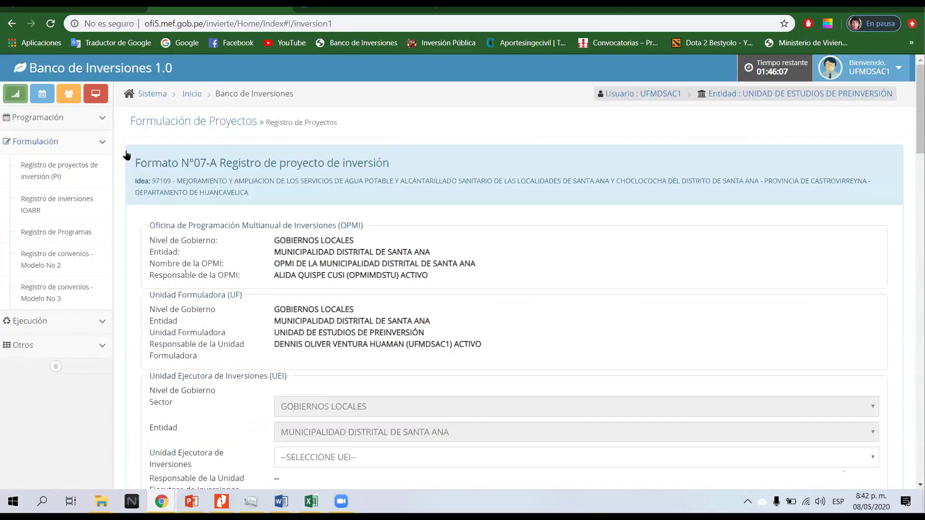
{"action": "left_click", "coordinate": [68, 180]}
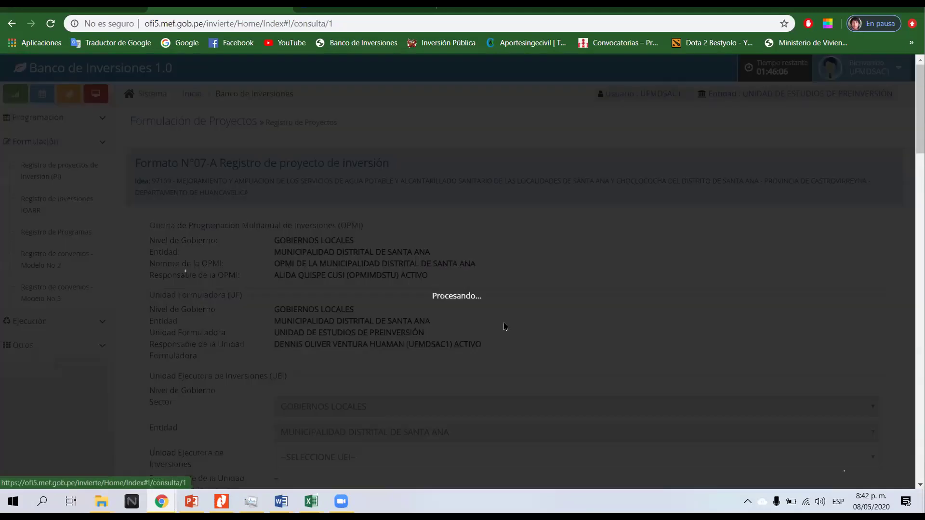
{"action": "scroll", "coordinate": [48, 123], "scroll_direction": "down", "scroll_amount": 3}
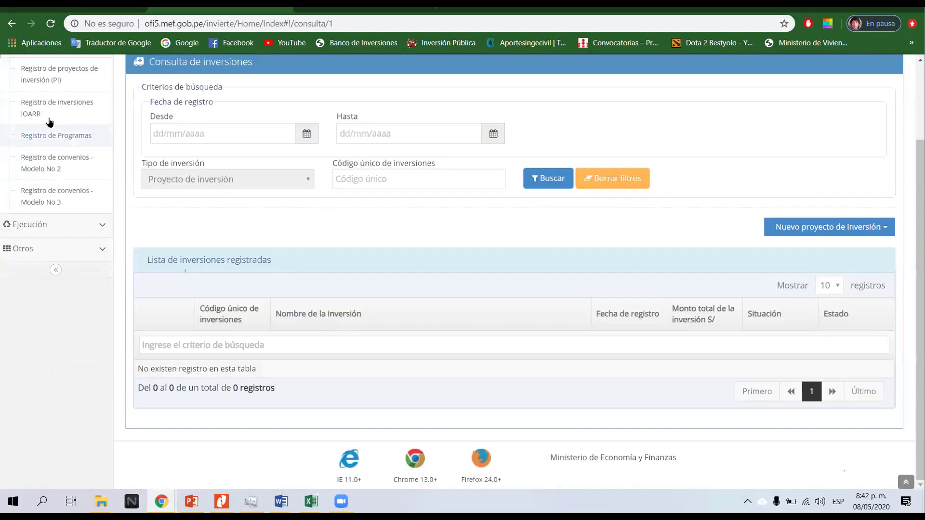
{"action": "scroll", "coordinate": [53, 145], "scroll_direction": "up", "scroll_amount": 3}
{"action": "scroll", "coordinate": [167, 260], "scroll_direction": "down", "scroll_amount": 5}
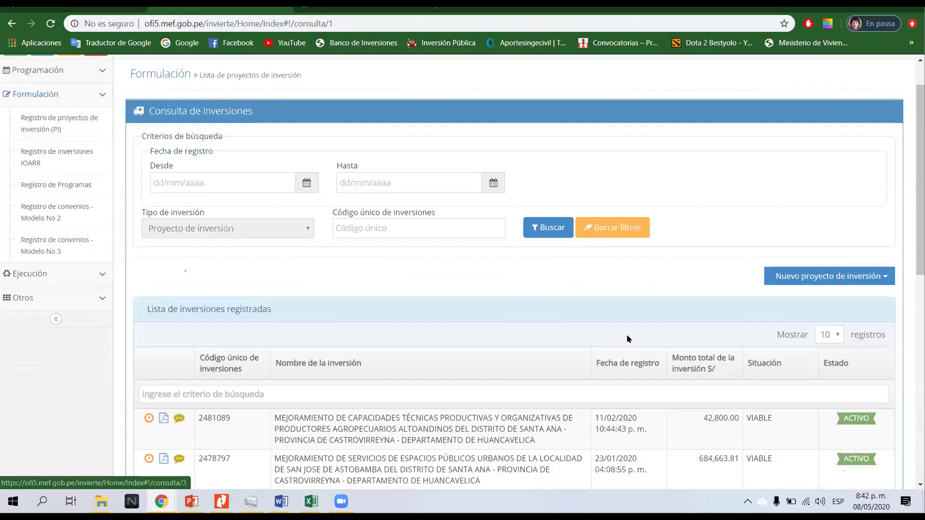
- Open the registered Formato 07-A of the agricultural producers' capacities project, review its brecha and Institucionalidad sections, and close it
{"action": "left_click_drag", "start_coordinate": [794, 224], "coordinate": [189, 230]}
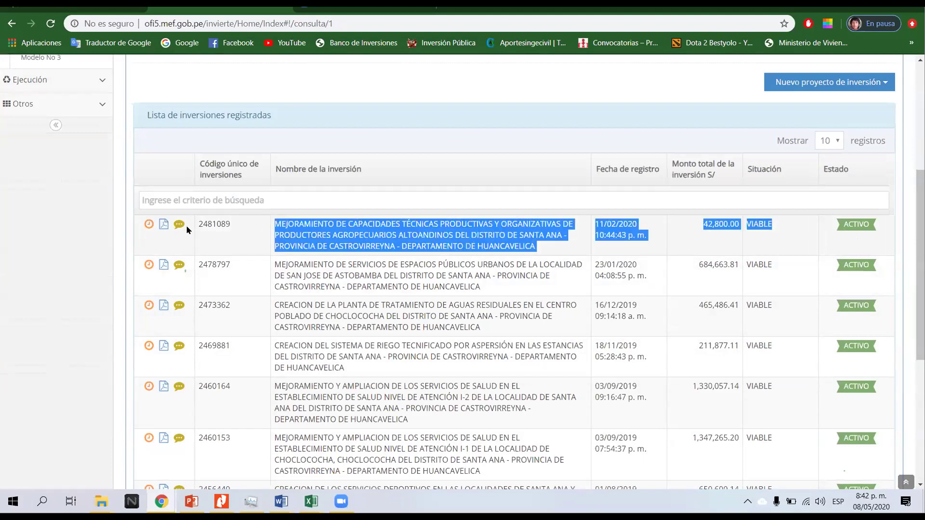
{"action": "left_click", "coordinate": [162, 226]}
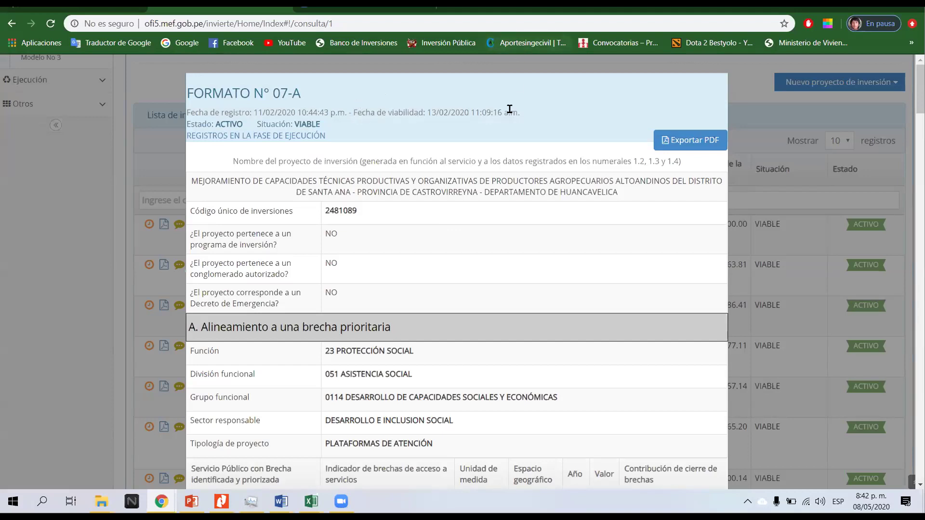
{"action": "scroll", "coordinate": [267, 177], "scroll_direction": "down", "scroll_amount": 6}
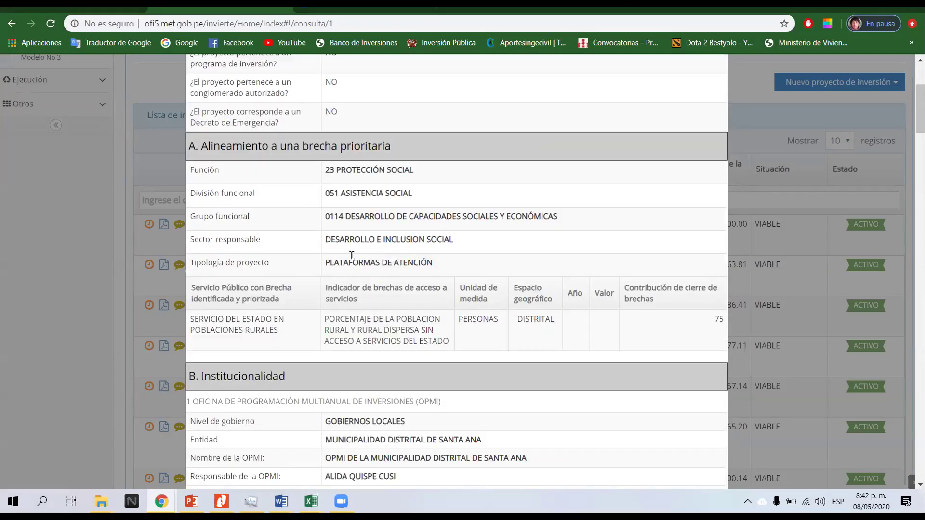
{"action": "scroll", "coordinate": [237, 271], "scroll_direction": "down", "scroll_amount": 3}
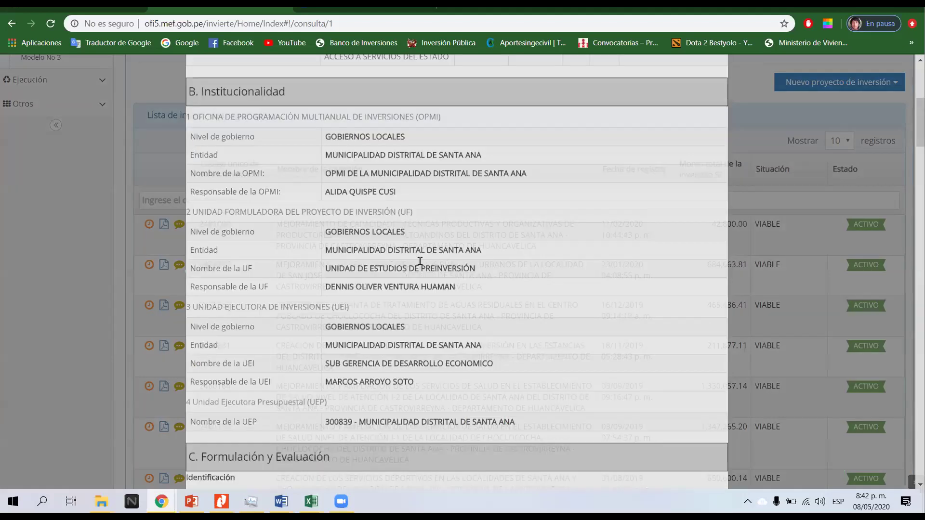
{"action": "key", "text": "Escape"}
- Open the registered Formato 07-A of the San Jose de Astobamba urban public spaces project and review it through the electronic documents
{"action": "left_click_drag", "start_coordinate": [483, 287], "coordinate": [243, 263]}
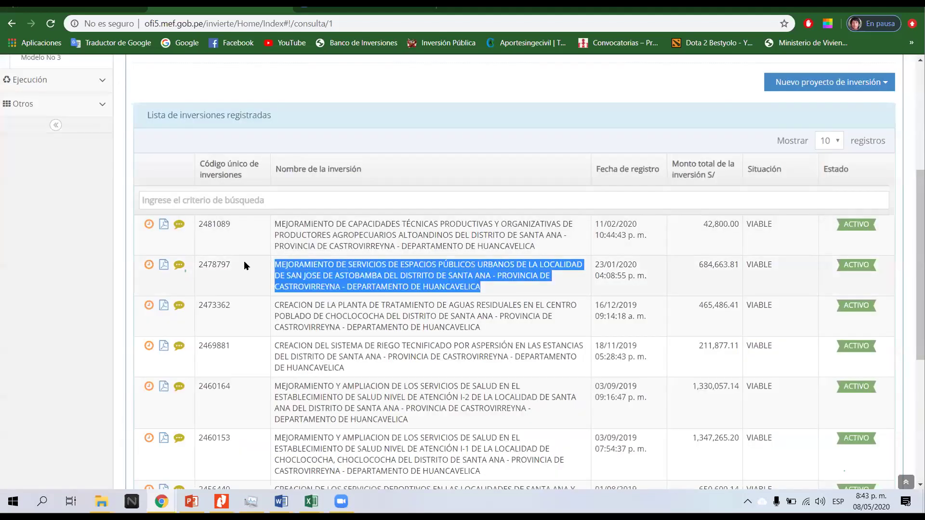
{"action": "left_click", "coordinate": [164, 265]}
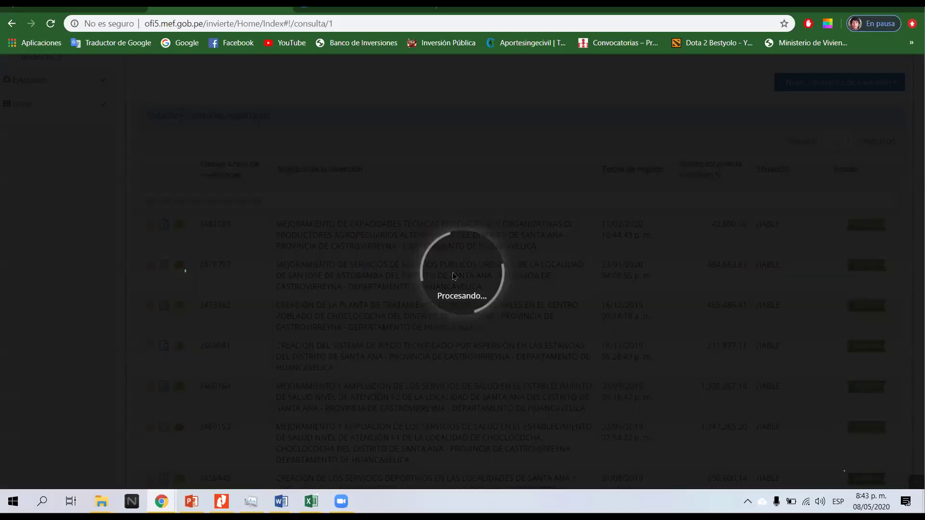
{"action": "scroll", "coordinate": [395, 240], "scroll_direction": "down", "scroll_amount": 20}
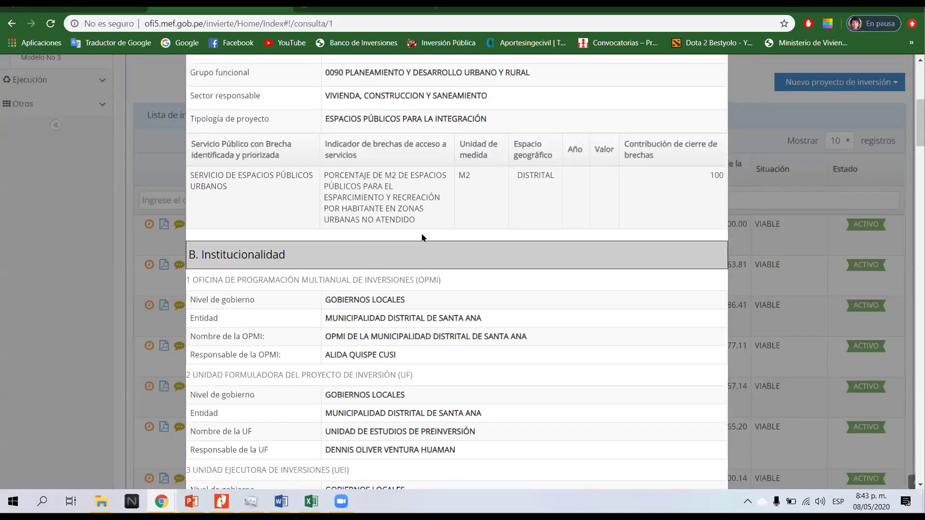
{"action": "scroll", "coordinate": [416, 233], "scroll_direction": "down", "scroll_amount": 15}
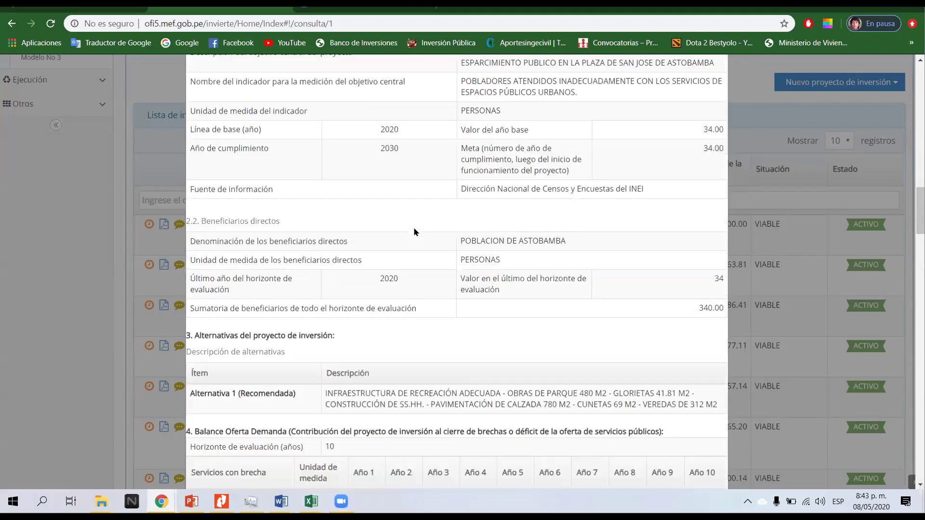
{"action": "scroll", "coordinate": [361, 220], "scroll_direction": "down", "scroll_amount": 15}
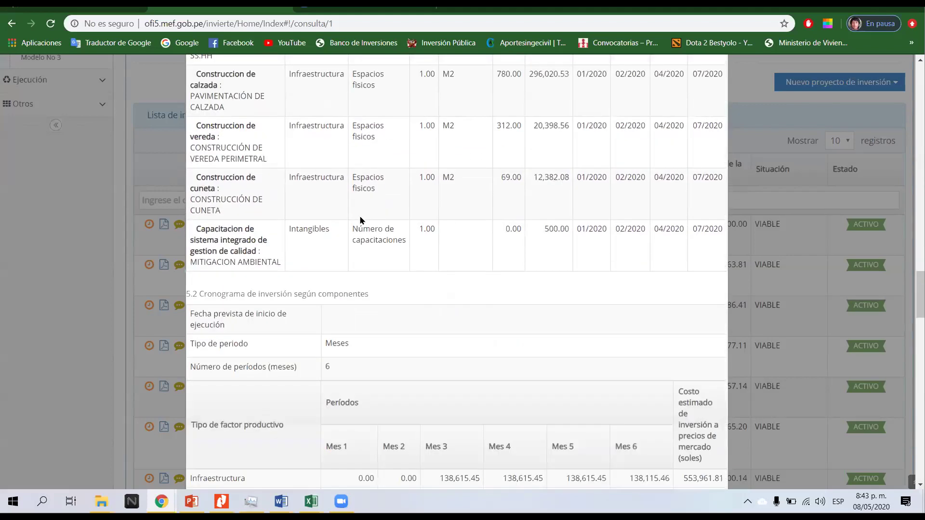
{"action": "scroll", "coordinate": [359, 220], "scroll_direction": "down", "scroll_amount": 10}
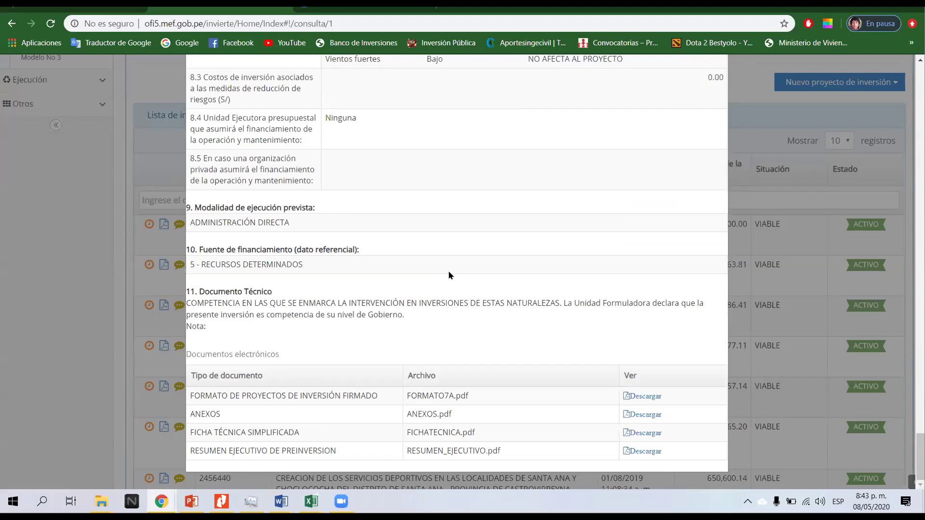
- Try to download the signed FORMATO7A.pdf from the electronic documents, and return to the investment consultation page
{"action": "left_click_drag", "start_coordinate": [453, 393], "coordinate": [406, 396]}
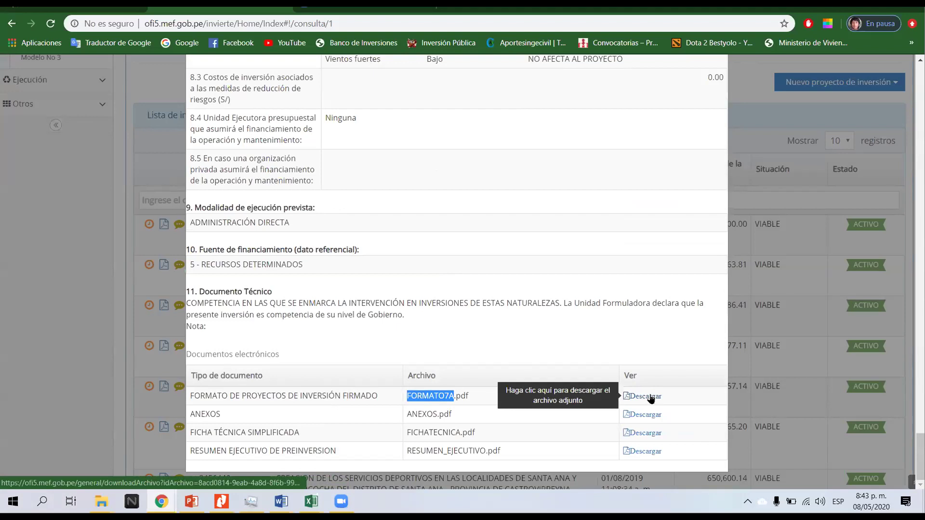
{"action": "left_click", "coordinate": [650, 400]}
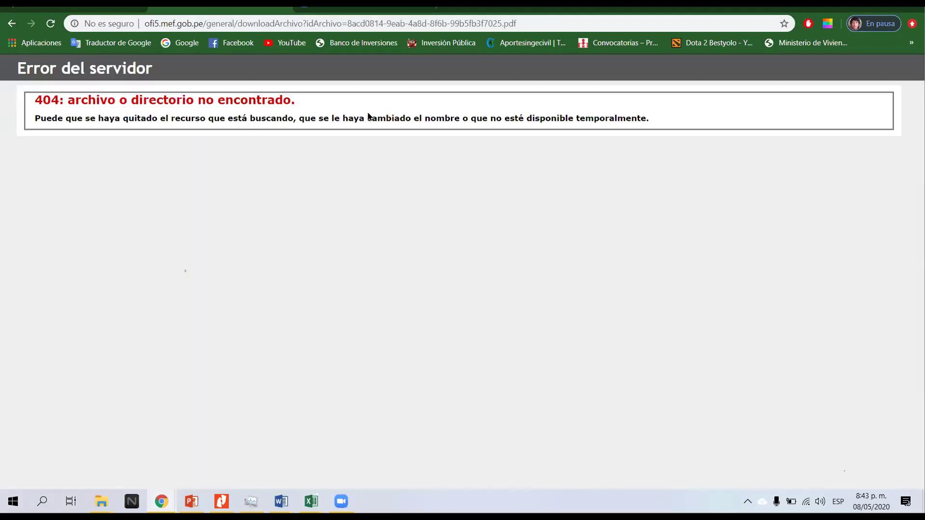
{"action": "key", "text": "super+Down"}
{"action": "key", "text": "alt+Left"}
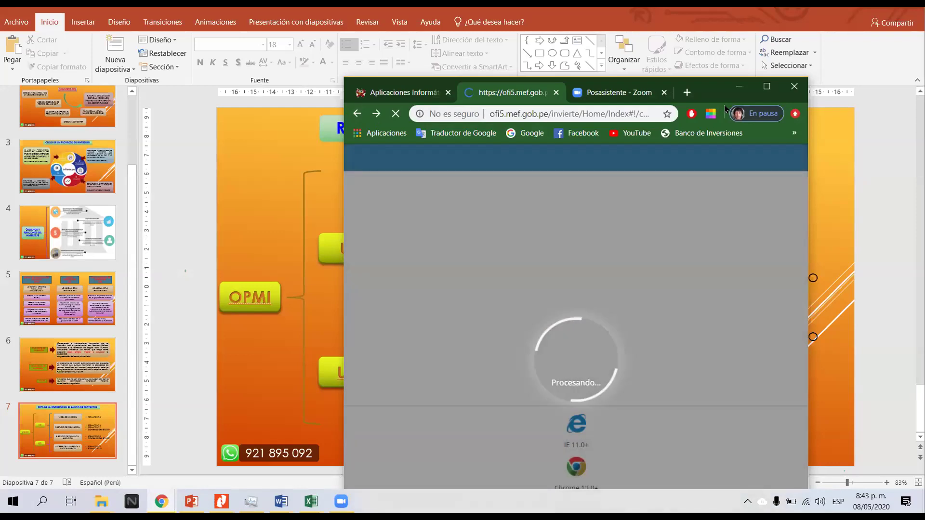
{"action": "left_click_drag", "start_coordinate": [753, 92], "coordinate": [675, 90]}
{"action": "left_click", "coordinate": [676, 89]}
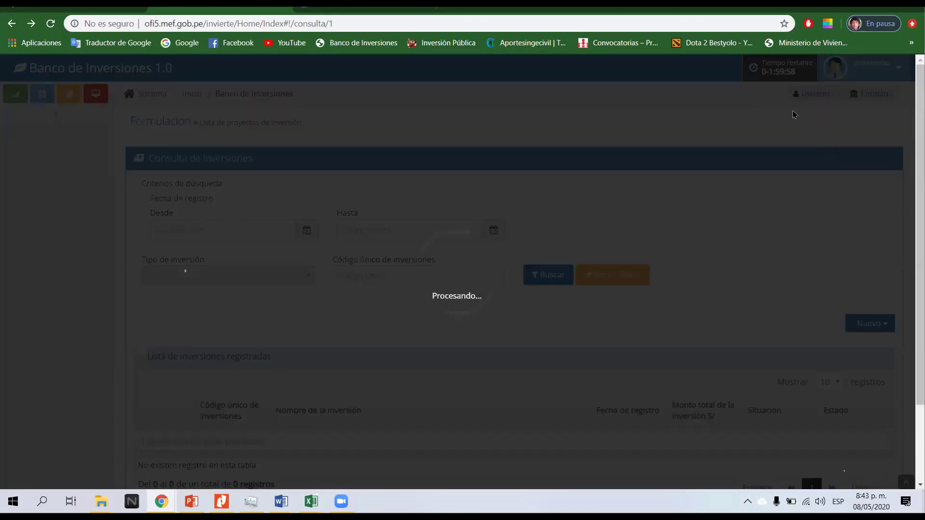
- Look over the registered investments list on the Consulta de inversiones page
{"action": "scroll", "coordinate": [793, 114], "scroll_direction": "down", "scroll_amount": 2}
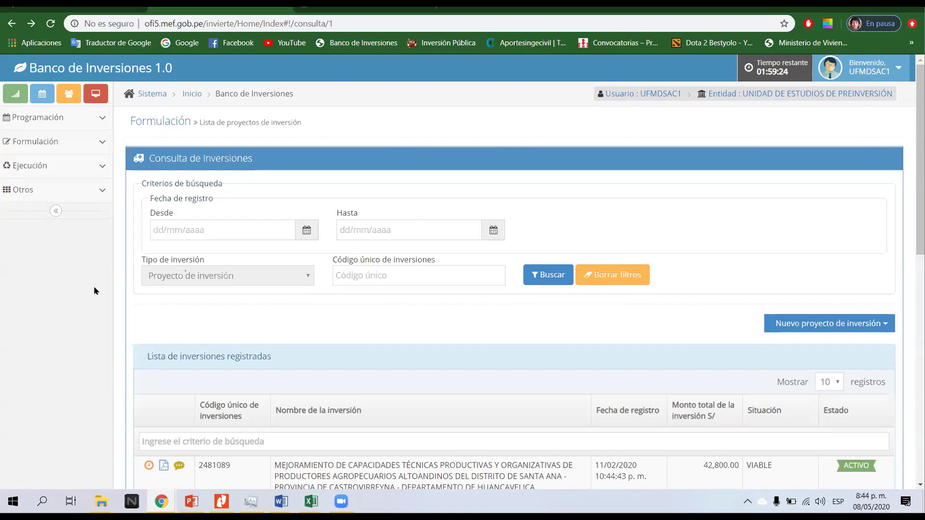
{"action": "scroll", "coordinate": [329, 310], "scroll_direction": "down", "scroll_amount": 1}
{"action": "scroll", "coordinate": [365, 310], "scroll_direction": "down", "scroll_amount": 1}
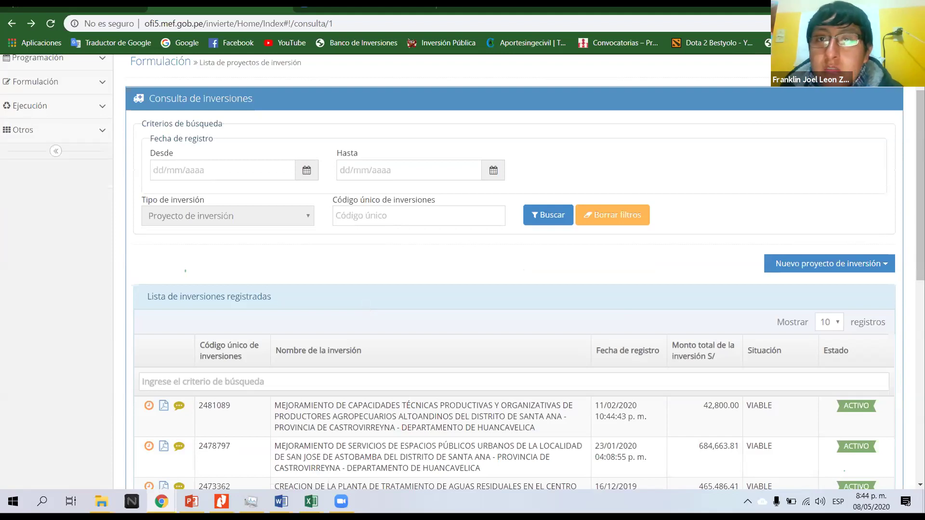
{"action": "scroll", "coordinate": [514, 289], "scroll_direction": "down", "scroll_amount": 1}
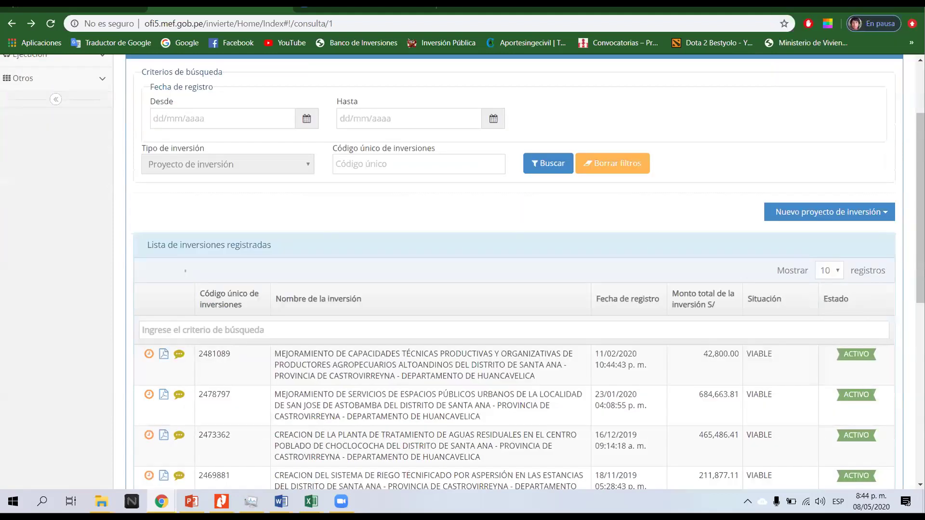
{"action": "scroll", "coordinate": [102, 212], "scroll_direction": "down", "scroll_amount": 1}
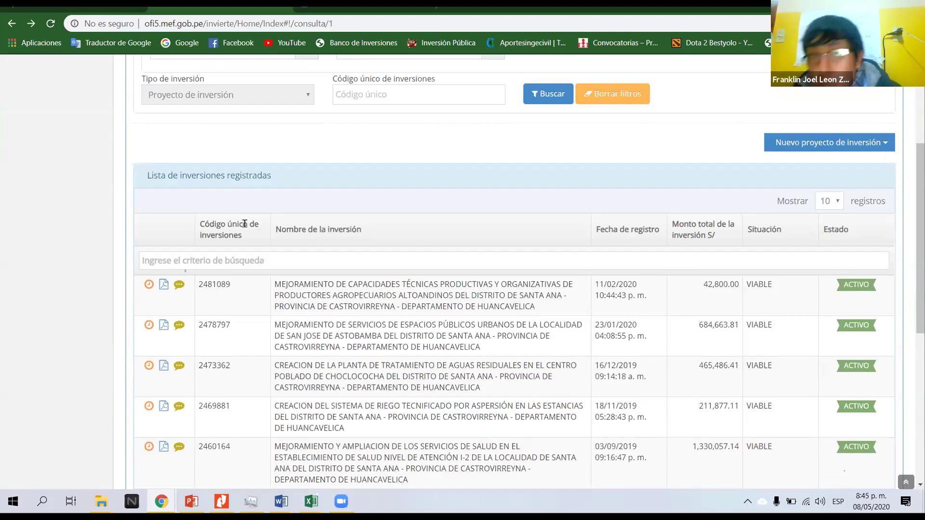
{"action": "scroll", "coordinate": [237, 169], "scroll_direction": "up", "scroll_amount": 4}
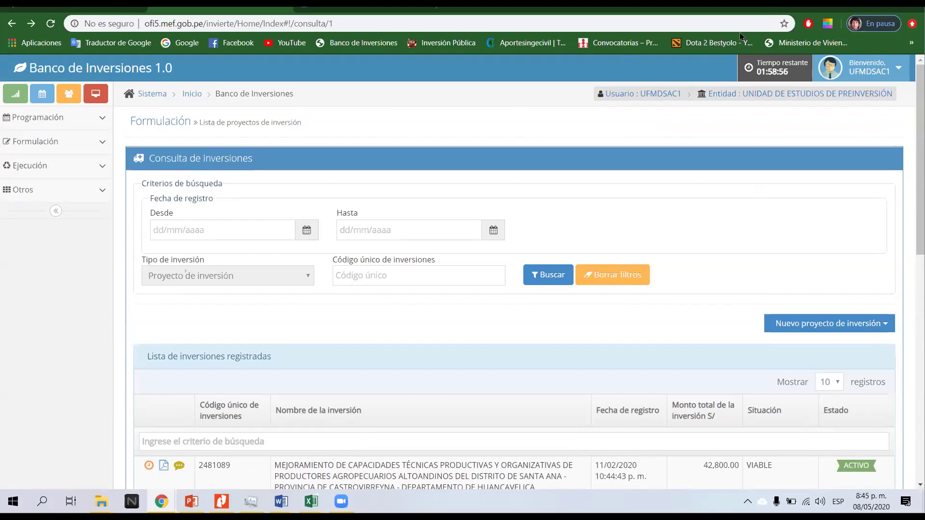
- Switch to the Word document FORO DE PREGUNTAS - ELAB. COVID OBRAS PUBLICAS
{"action": "key", "text": "super+Down"}
{"action": "key", "text": "super+Up"}
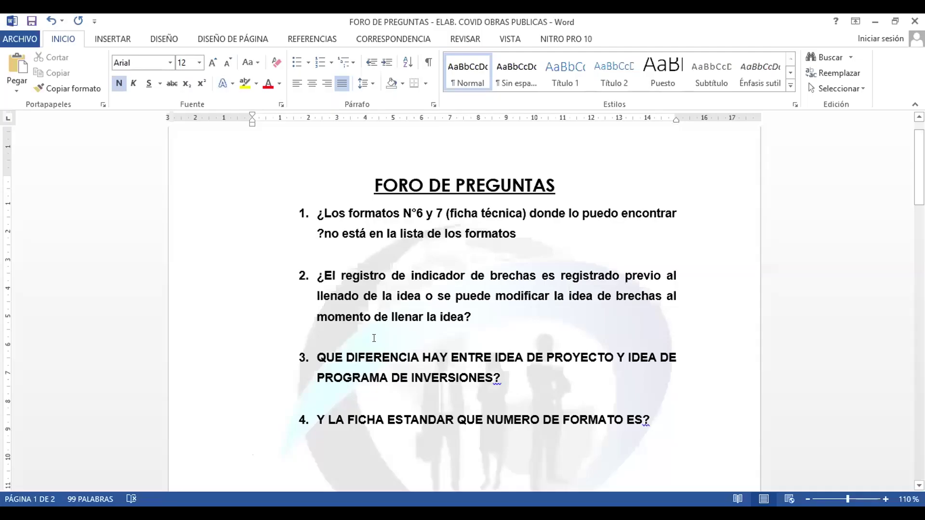
- Insert a space between "N°" and "6" in the first question of the FORO DE PREGUNTAS document
{"action": "left_click", "coordinate": [374, 338]}
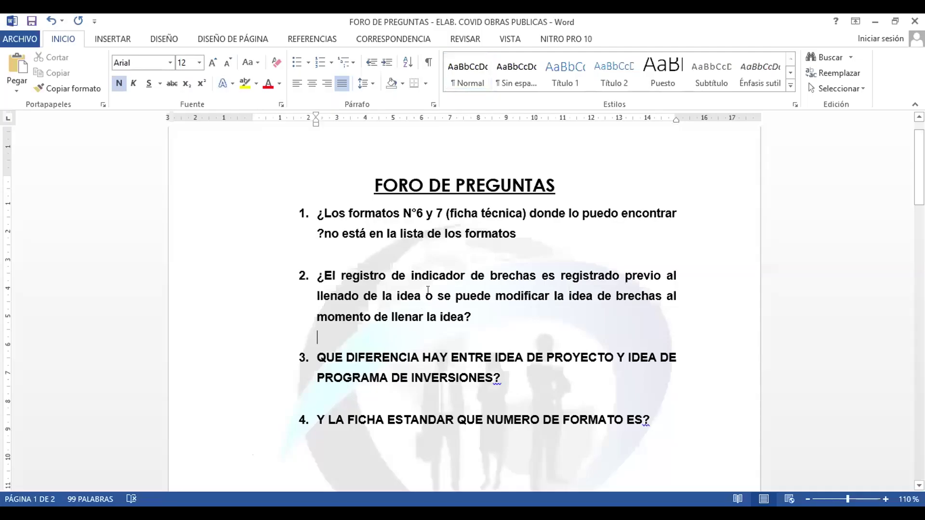
{"action": "scroll", "coordinate": [452, 230], "scroll_direction": "up", "scroll_amount": 2, "text": "ctrl"}
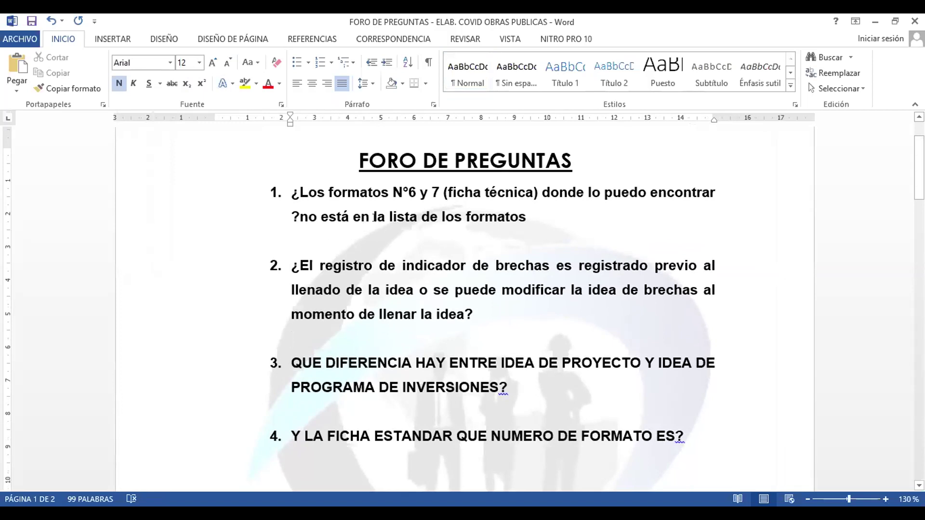
{"action": "left_click", "coordinate": [408, 186]}
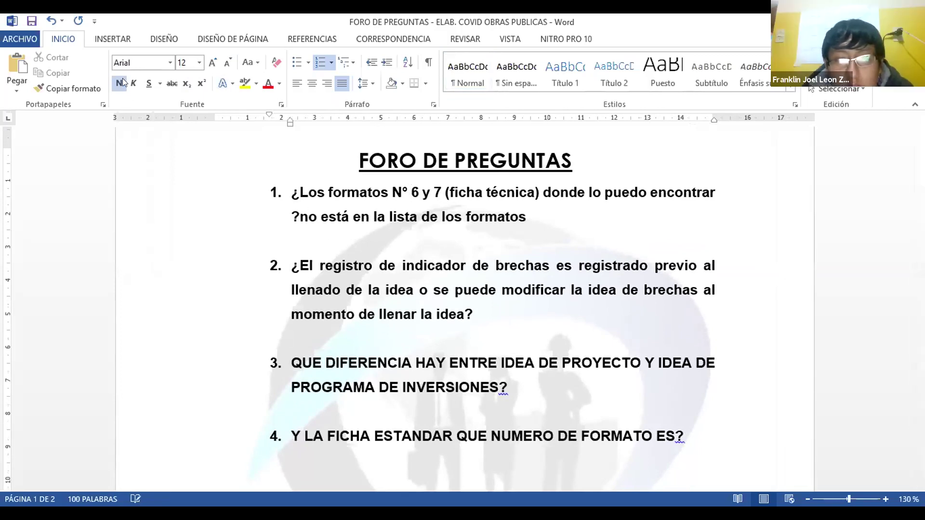
{"action": "left_click", "coordinate": [298, 217]}
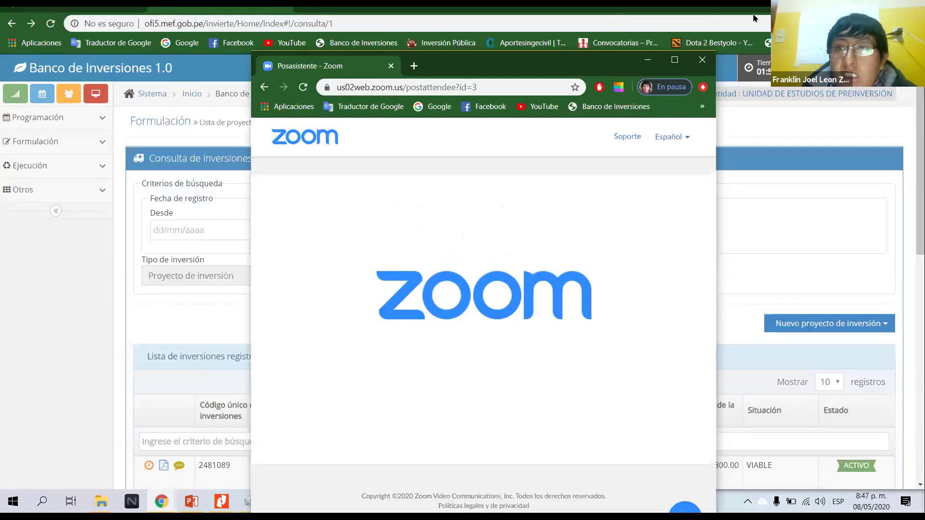
- Switch to the browser showing Banco de Inversiones and open the Ministry of Economy and Finance's Inversión Pública page
{"action": "left_click", "coordinate": [751, 17]}
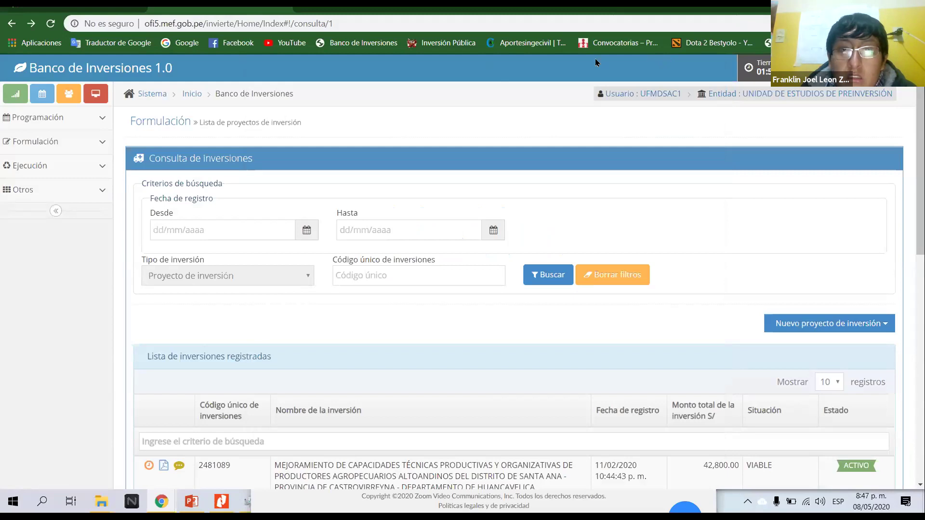
{"action": "left_click", "coordinate": [445, 43]}
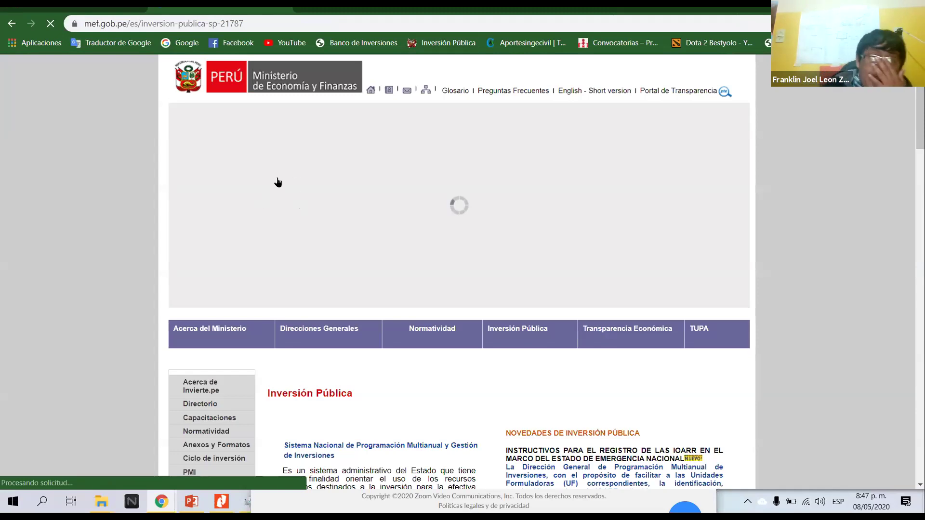
{"action": "scroll", "coordinate": [222, 226], "scroll_direction": "down", "scroll_amount": 2}
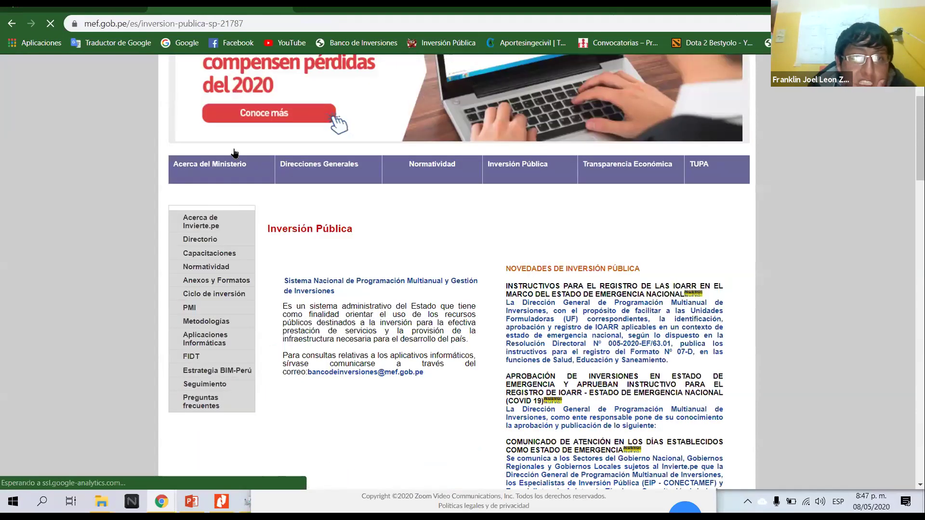